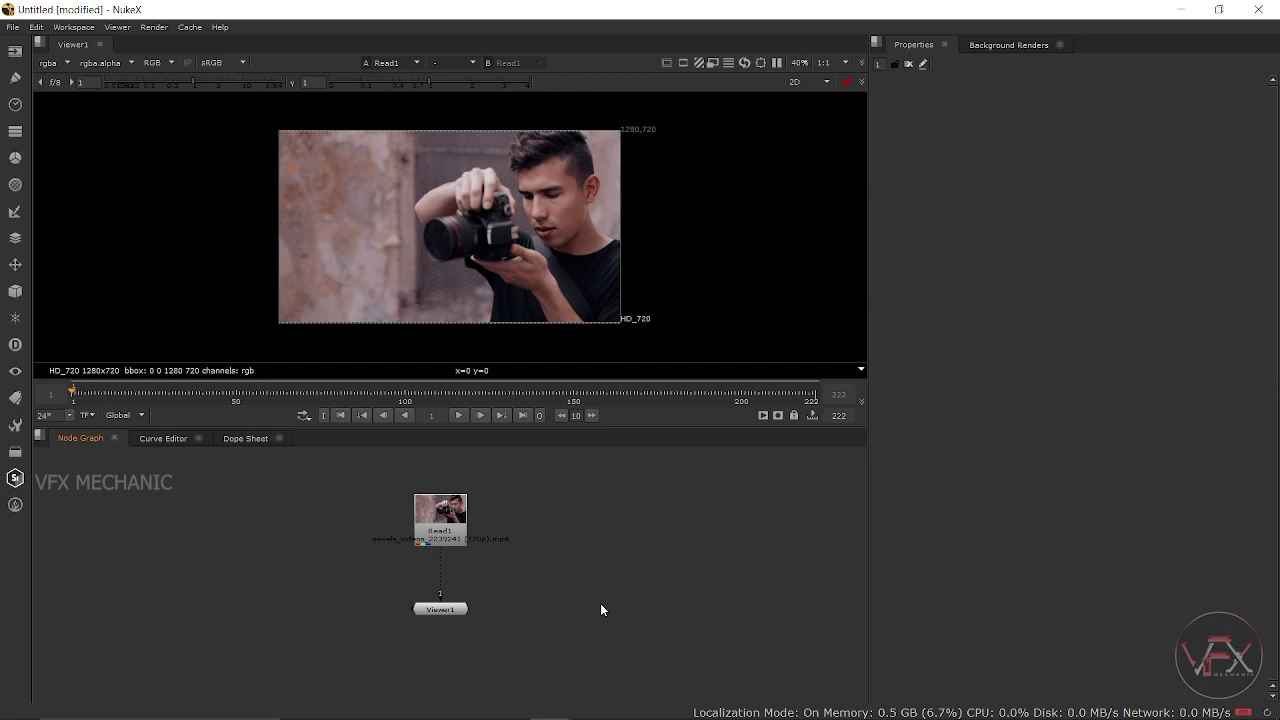
Frame the Read and Viewer nodes in the graph and start playing the pexels_videos_2239241 clip
{"action": "key", "text": "f"}
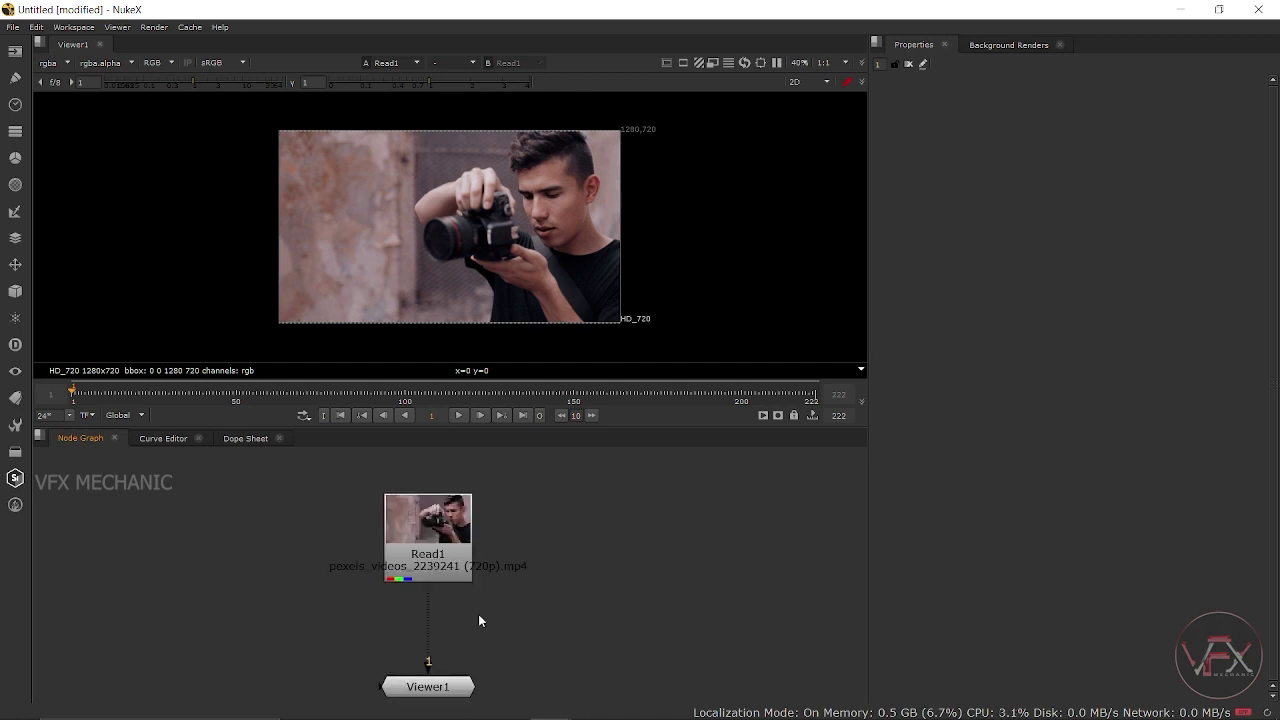
{"action": "key", "text": "f"}
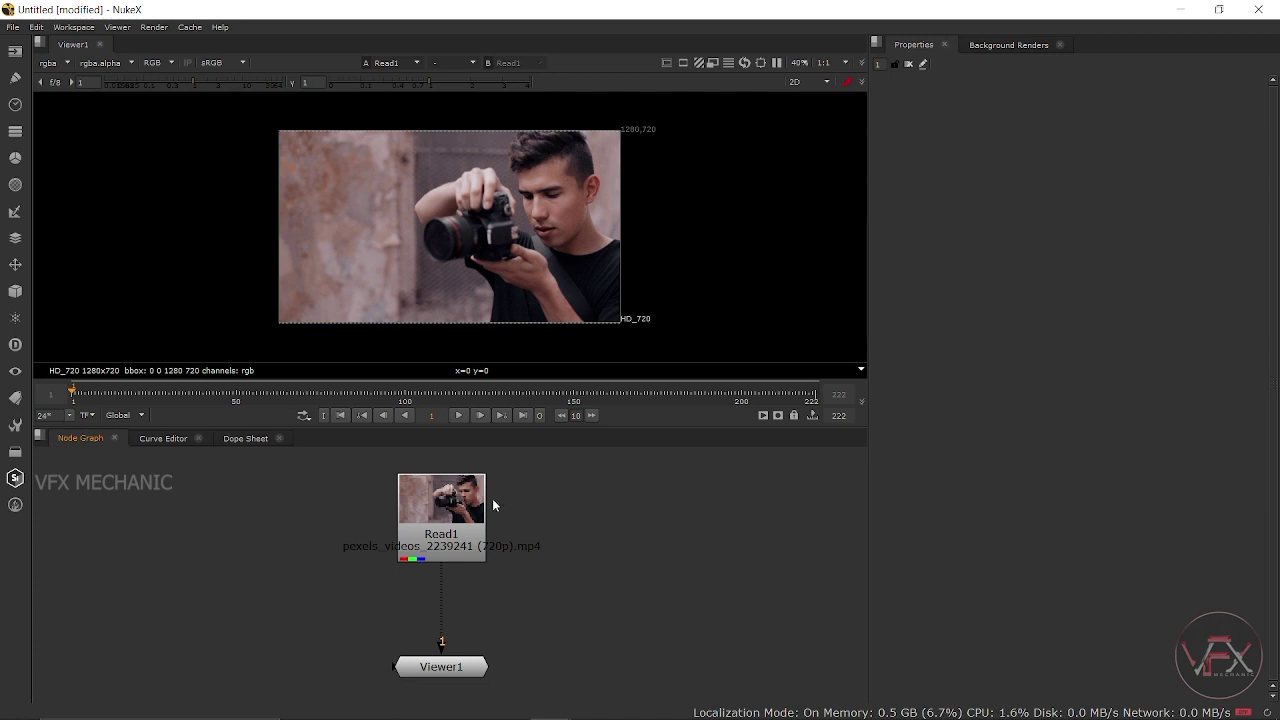
{"action": "left_click", "coordinate": [458, 420]}
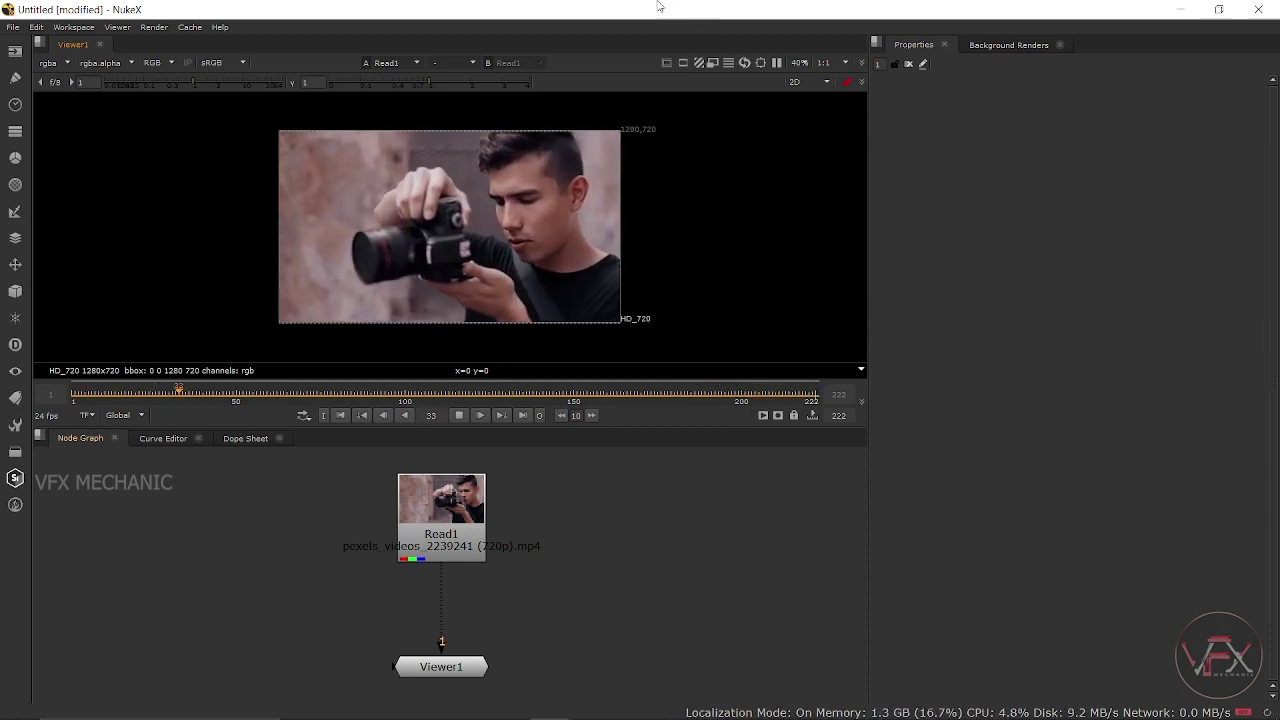
Stop playback, scrub to frame 100, zoom the viewer and play onward from there
{"action": "left_click", "coordinate": [459, 415]}
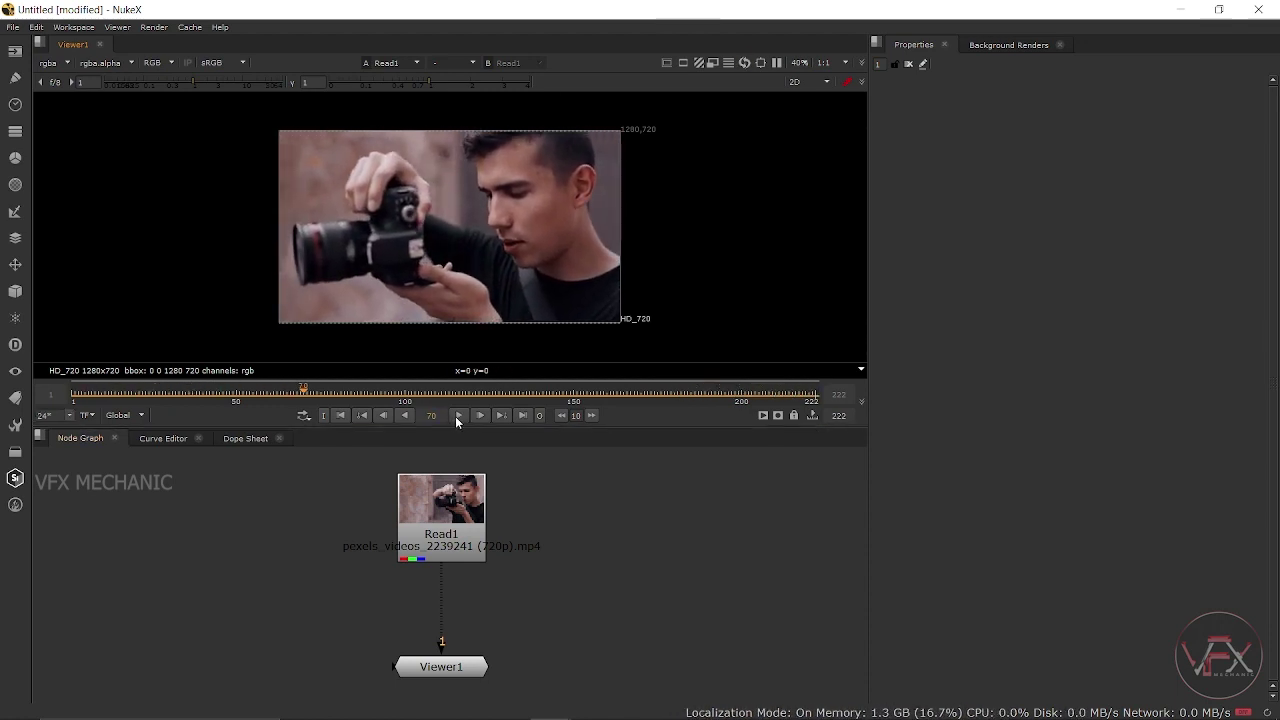
{"action": "left_click_drag", "start_coordinate": [311, 394], "coordinate": [405, 394]}
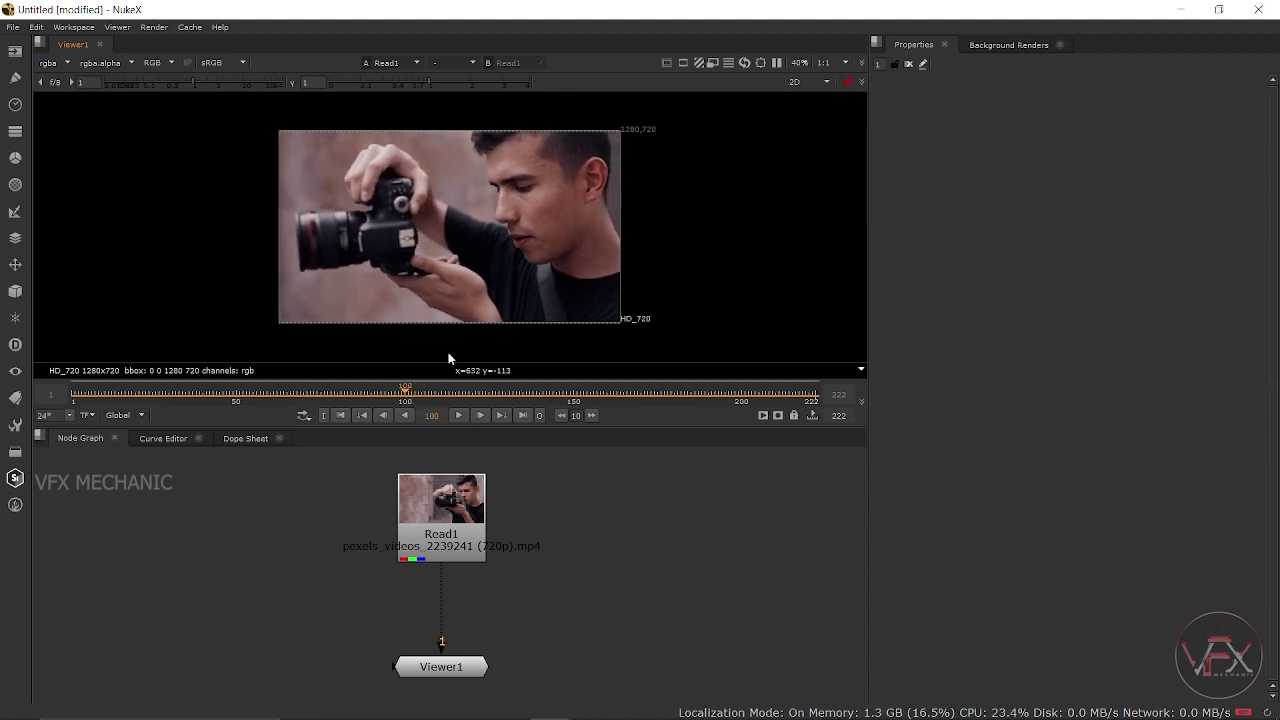
{"action": "scroll", "coordinate": [535, 276], "scroll_direction": "up", "scroll_amount": 1}
{"action": "scroll", "coordinate": [535, 276], "scroll_direction": "up", "scroll_amount": 2}
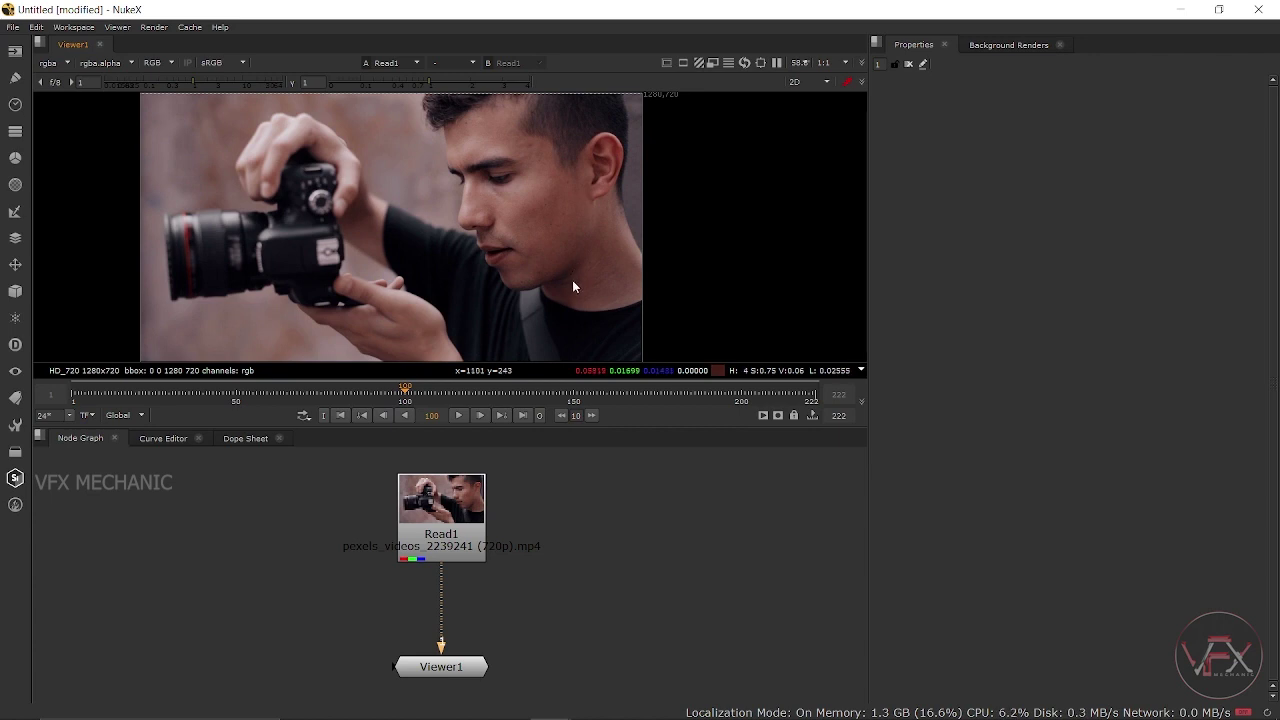
{"action": "scroll", "coordinate": [571, 293], "scroll_direction": "down", "scroll_amount": 1}
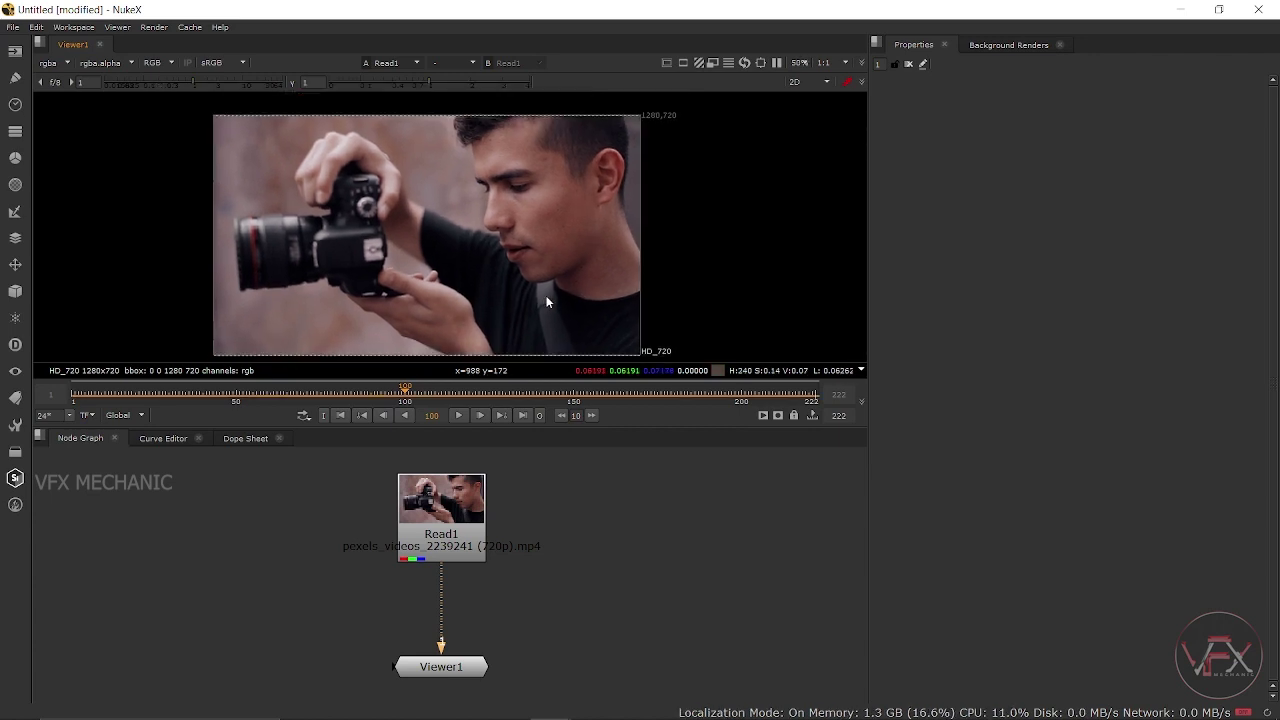
{"action": "left_click", "coordinate": [459, 415]}
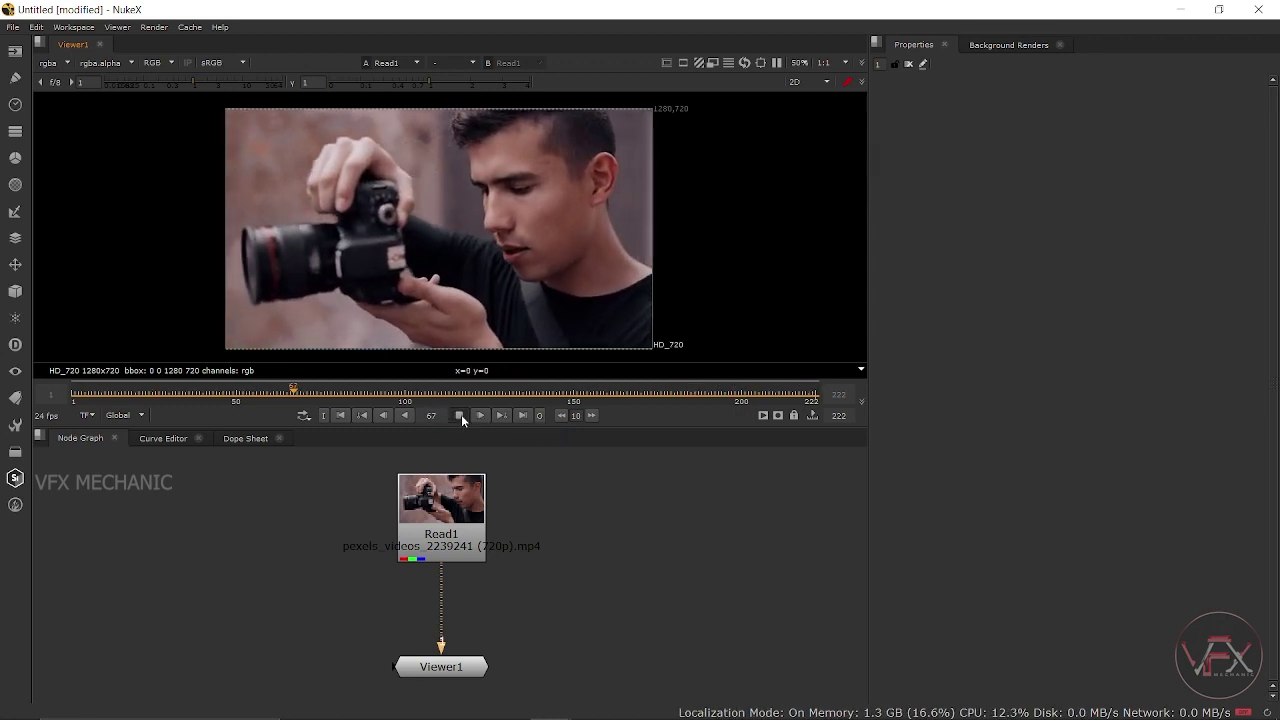
Stop at frame 1 and open Read1's properties showing HD_720 and range 1–222
{"action": "left_click", "coordinate": [461, 414]}
{"action": "left_click", "coordinate": [341, 414]}
{"action": "double_click", "coordinate": [441, 528]}
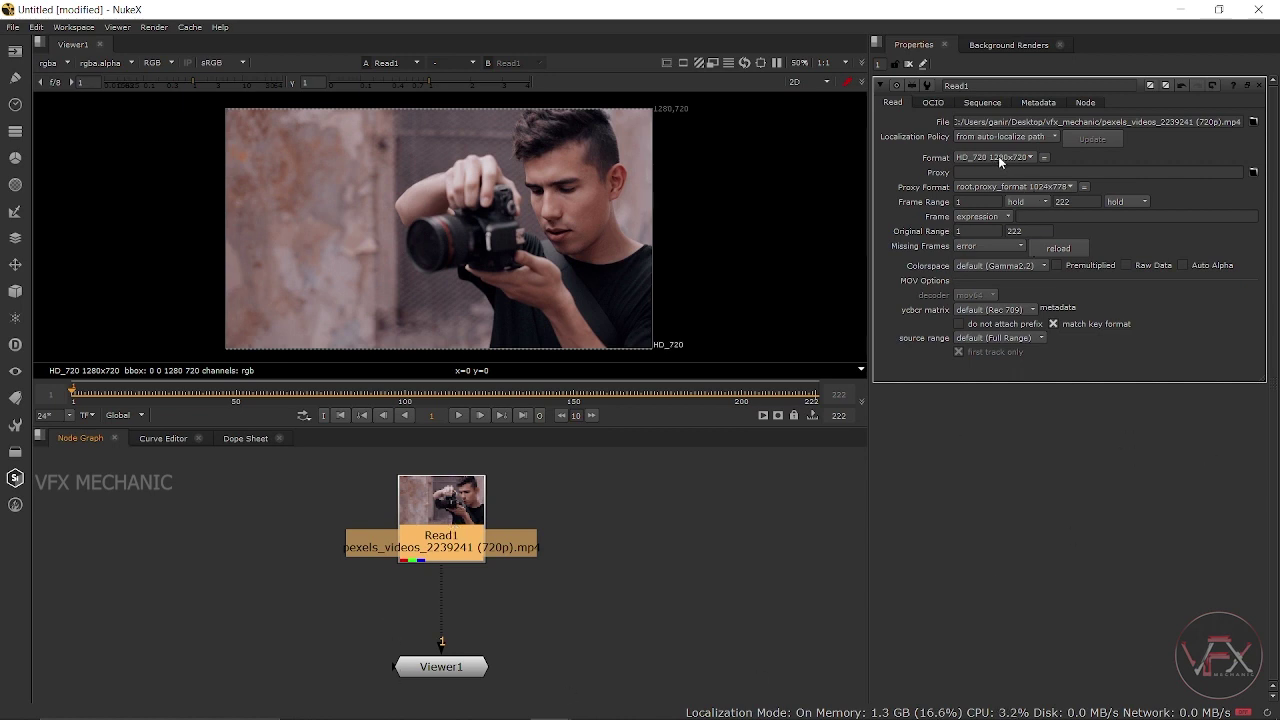
Set the Project Settings full size format to HD_720 1280x720, then reframe the nodes
{"action": "left_click_drag", "start_coordinate": [594, 572], "coordinate": [606, 540]}
{"action": "left_click", "coordinate": [605, 546]}
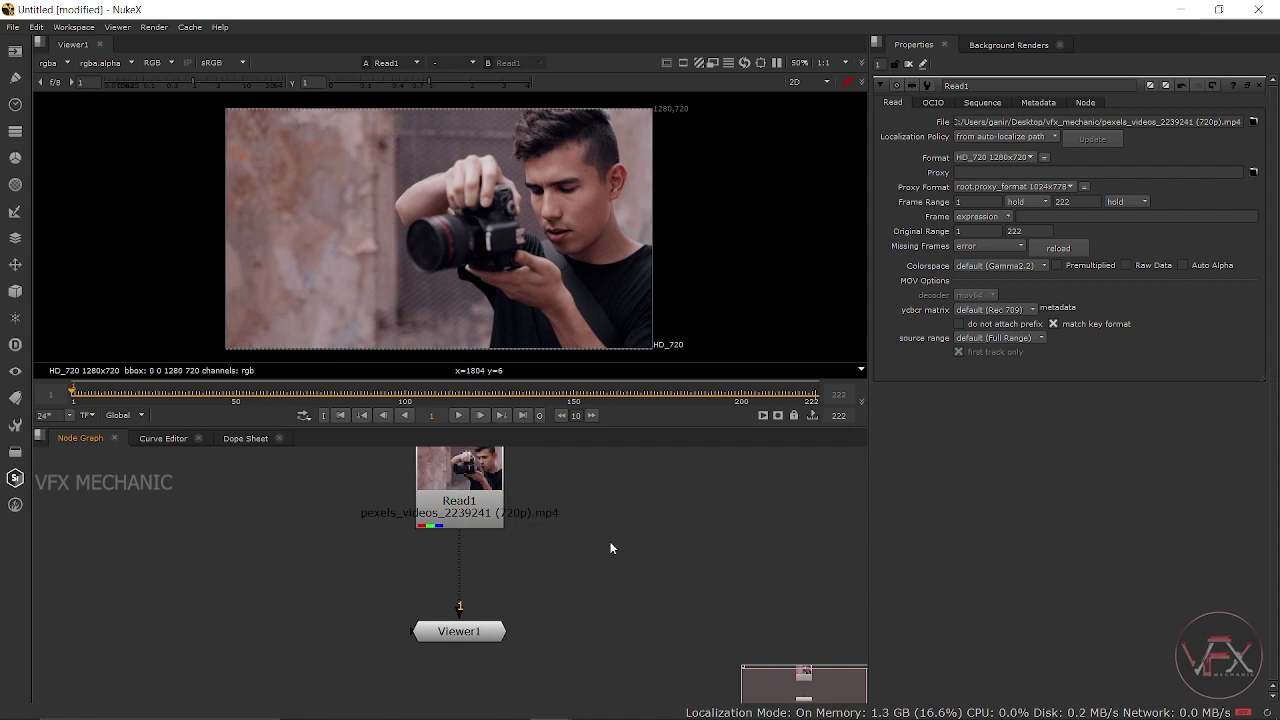
{"action": "left_click", "coordinate": [36, 27]}
{"action": "left_click", "coordinate": [108, 350]}
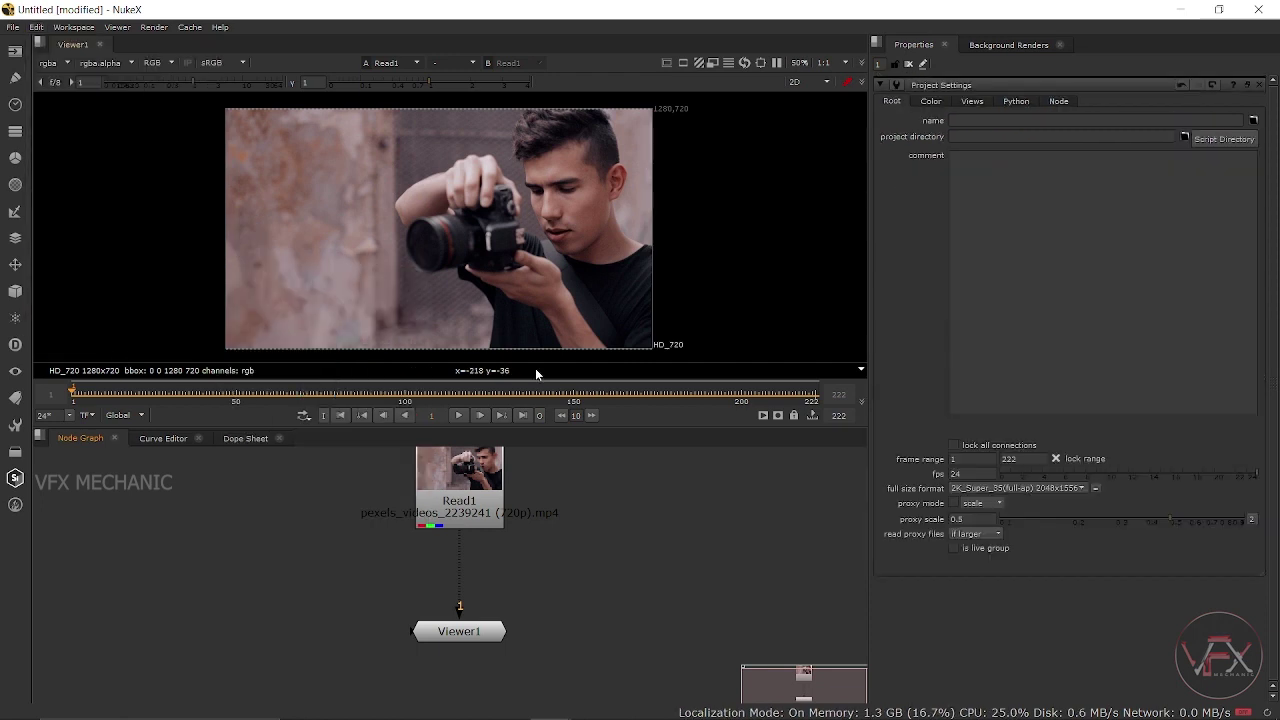
{"action": "left_click", "coordinate": [1029, 491]}
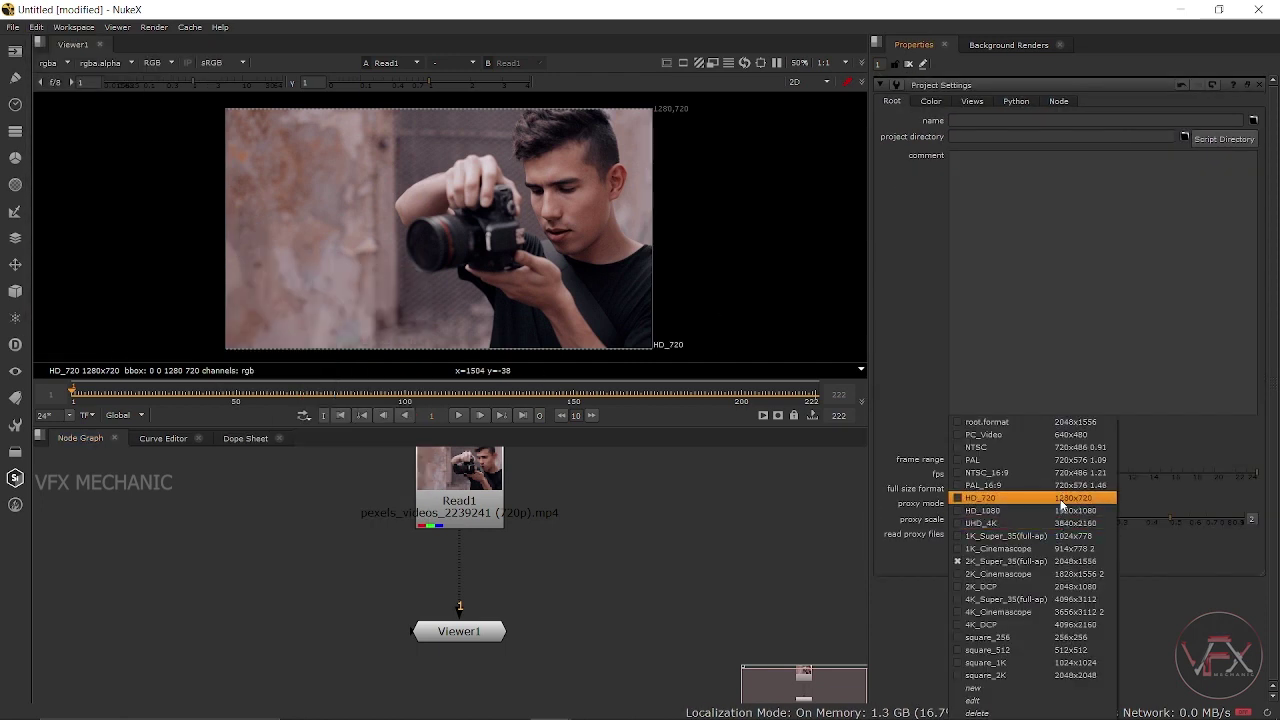
{"action": "left_click", "coordinate": [1063, 498]}
{"action": "key", "text": "f"}
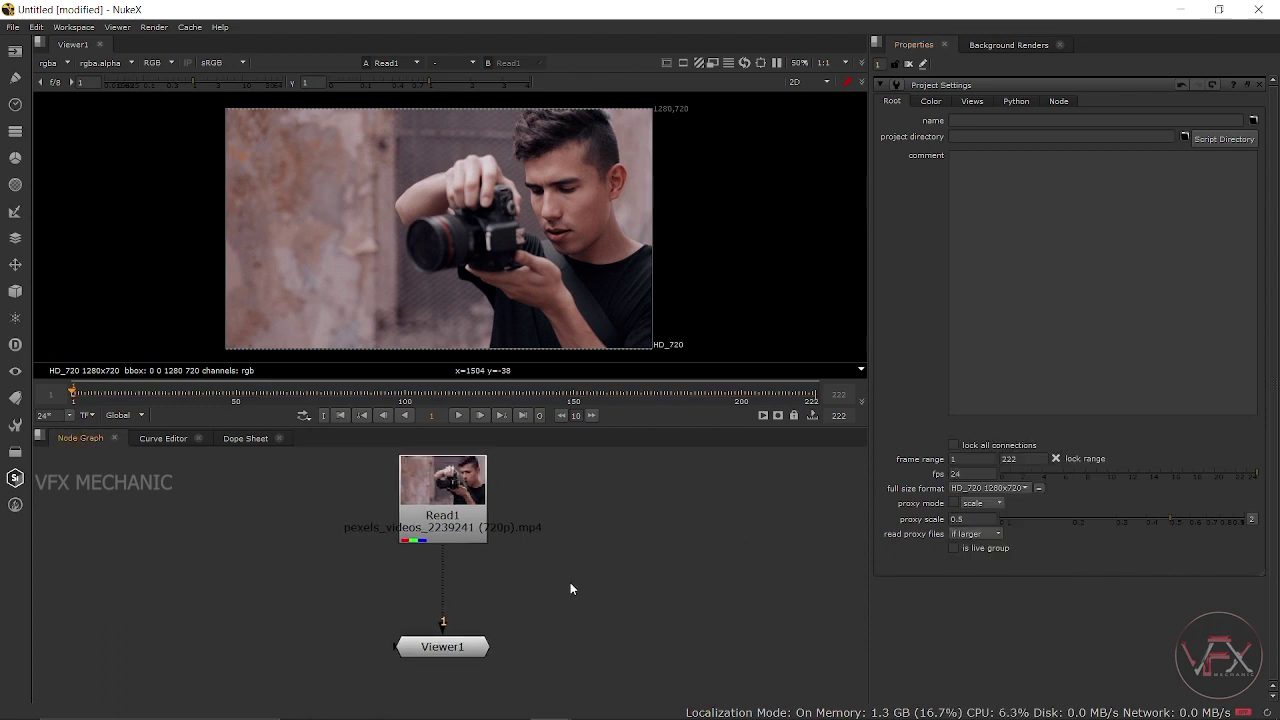
{"action": "left_click_drag", "start_coordinate": [94, 394], "coordinate": [297, 388]}
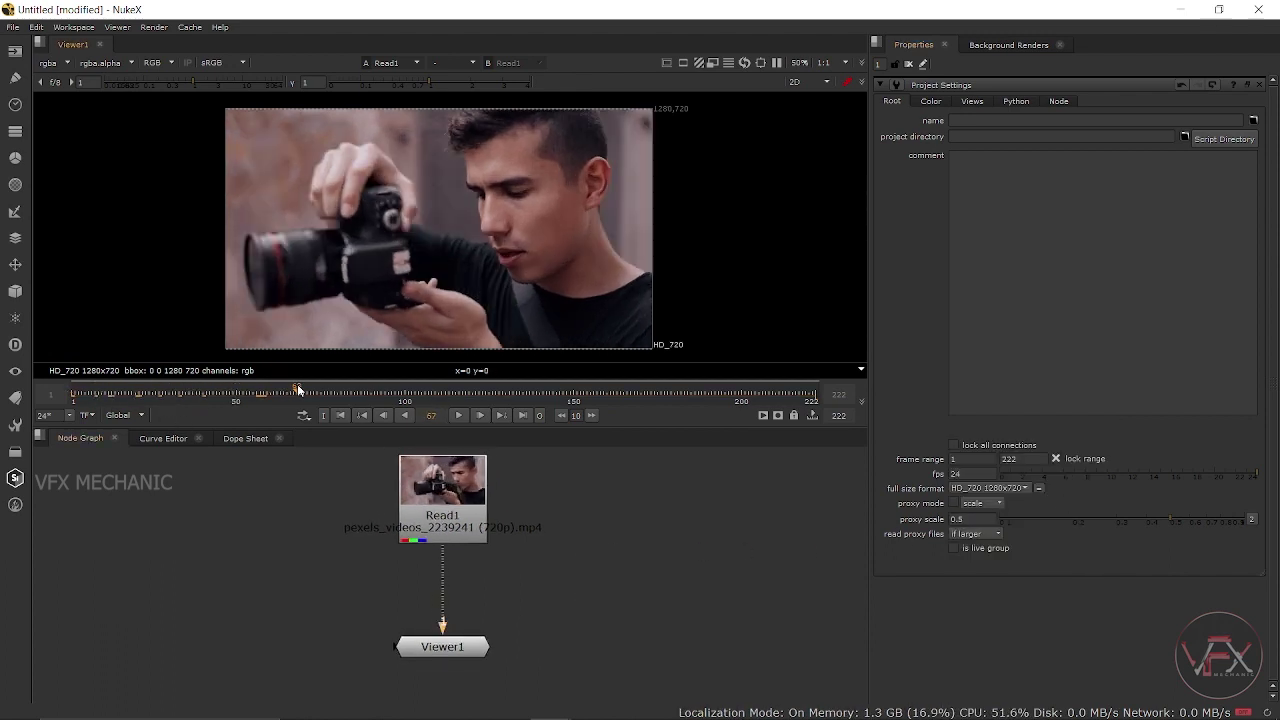
Return to frame 1 and add a CameraTracker node below Read1 via the 'ca' search
{"action": "left_click", "coordinate": [339, 416]}
{"action": "key", "text": "Tab"}
{"action": "type", "text": "c"}
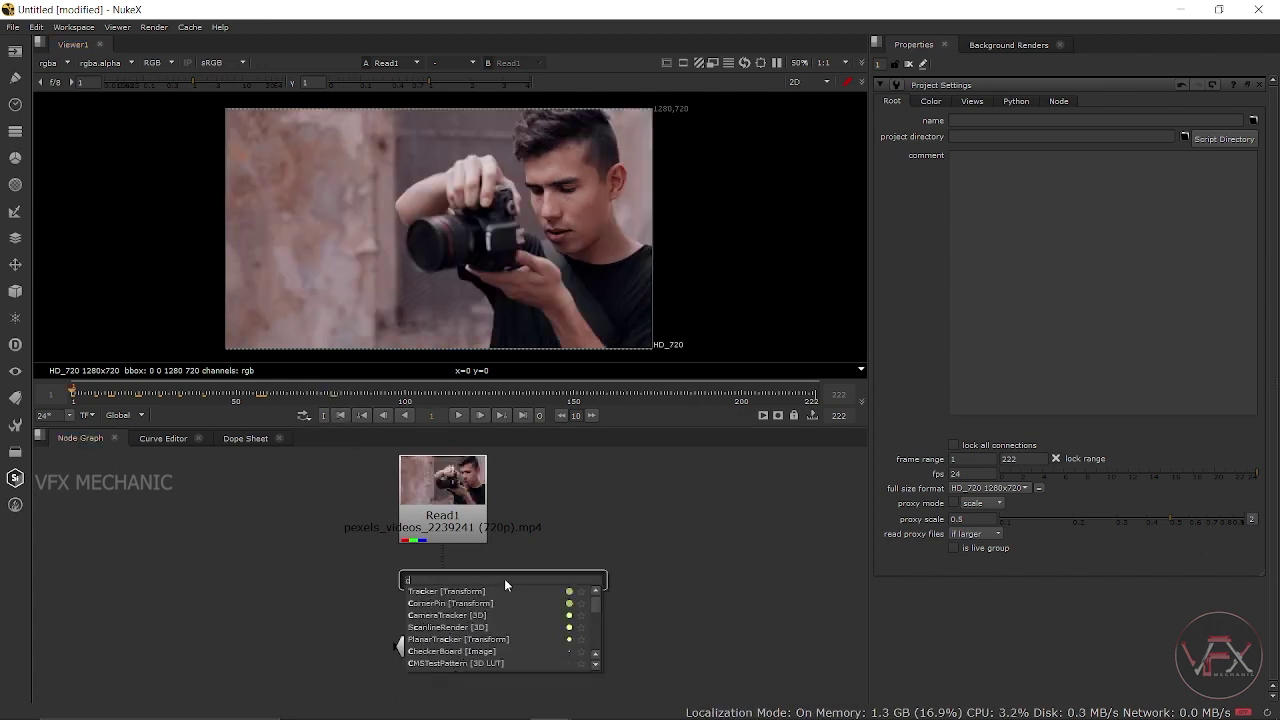
{"action": "type", "text": "am"}
{"action": "left_click", "coordinate": [500, 592]}
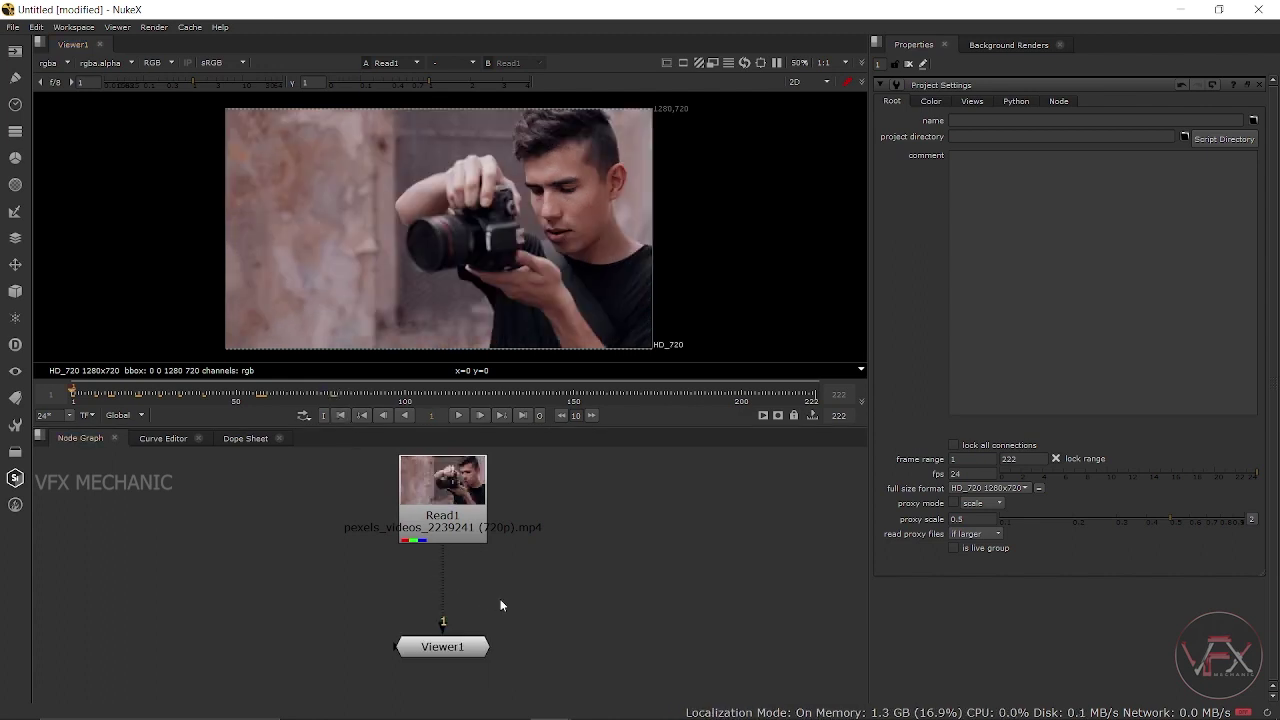
Arrange CameraTracker1 under Read1 with Viewer1 beside it, and select CameraTracker1
{"action": "left_click_drag", "start_coordinate": [526, 591], "coordinate": [469, 598]}
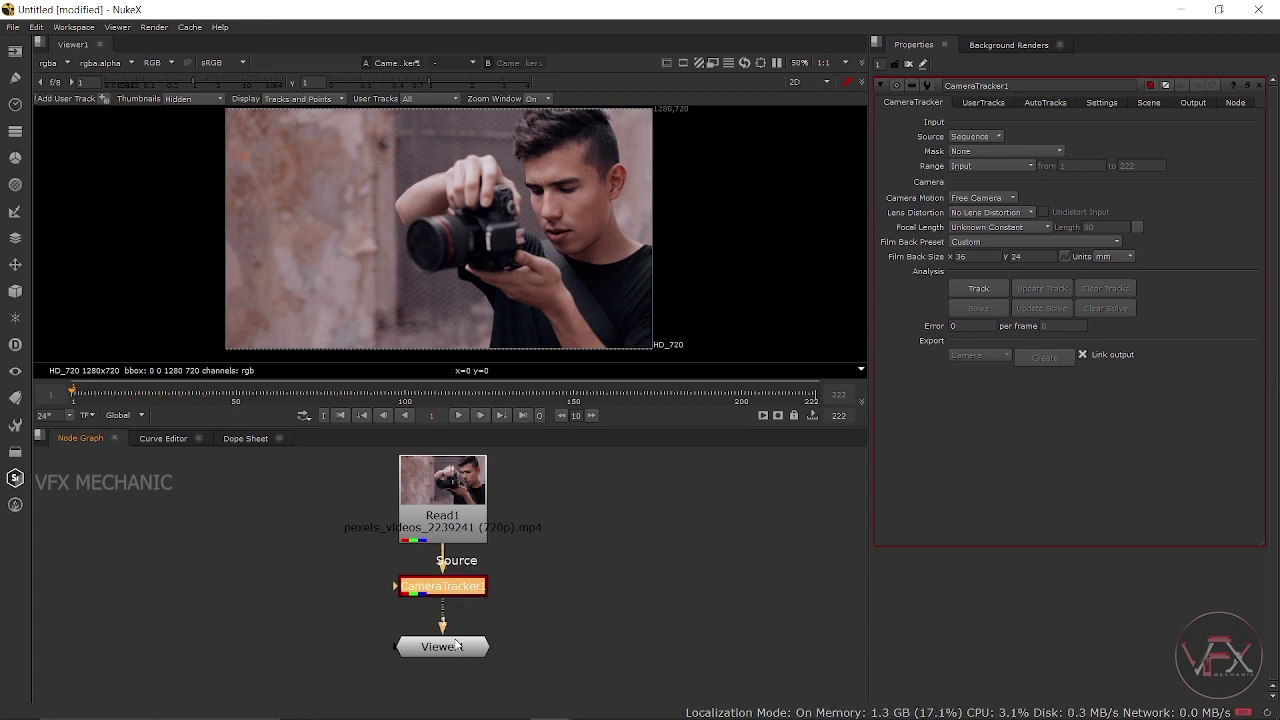
{"action": "left_click_drag", "start_coordinate": [456, 655], "coordinate": [304, 680]}
{"action": "left_click_drag", "start_coordinate": [440, 587], "coordinate": [471, 628]}
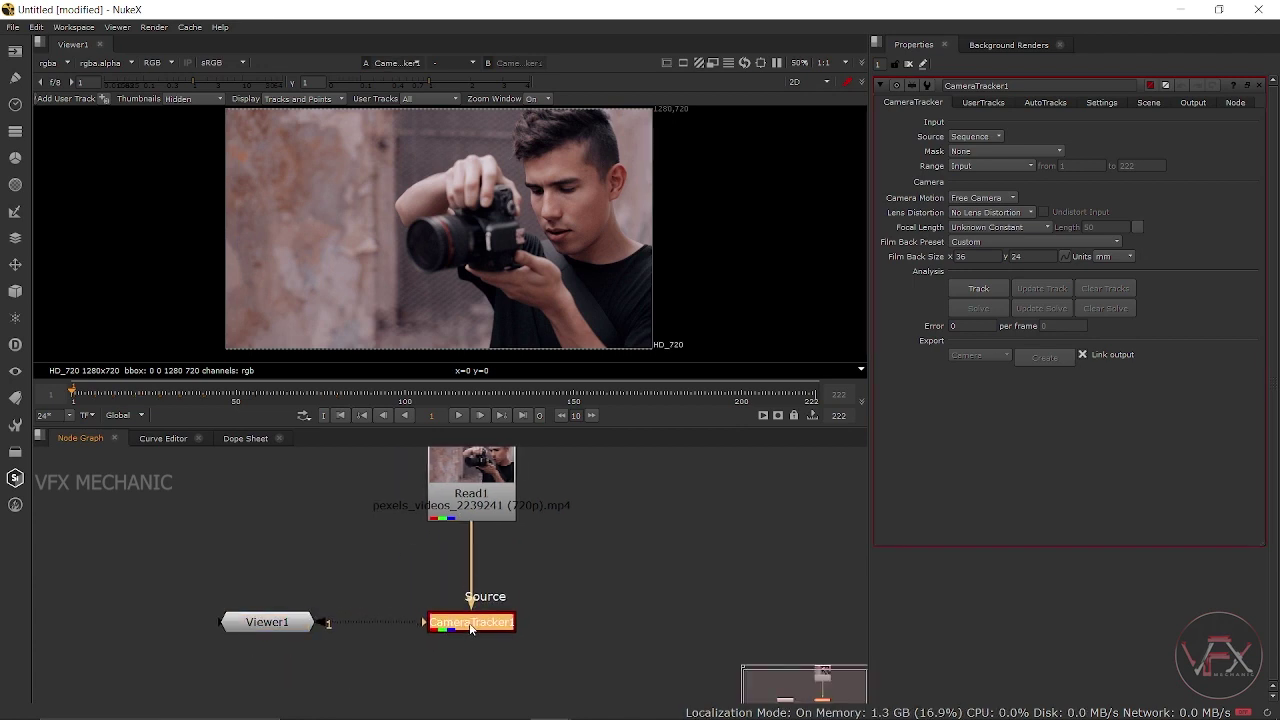
{"action": "left_click", "coordinate": [525, 592]}
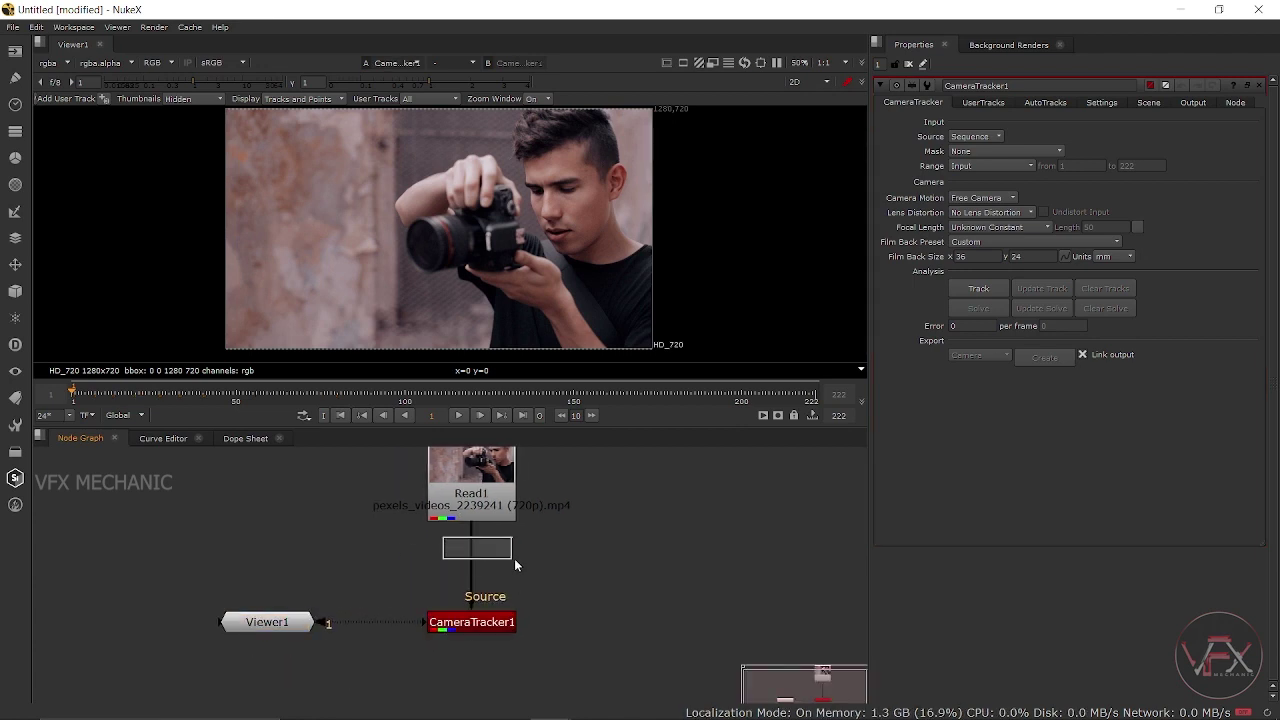
{"action": "left_click_drag", "start_coordinate": [514, 560], "coordinate": [506, 585]}
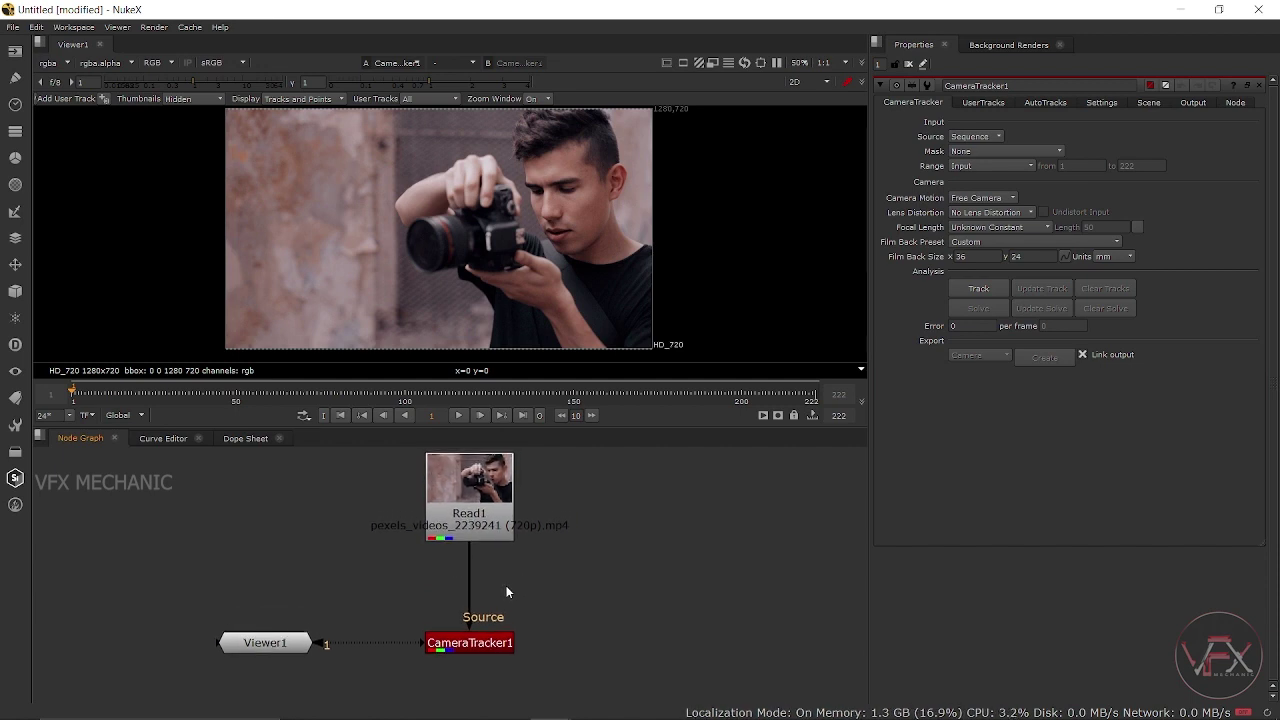
{"action": "left_click", "coordinate": [467, 515]}
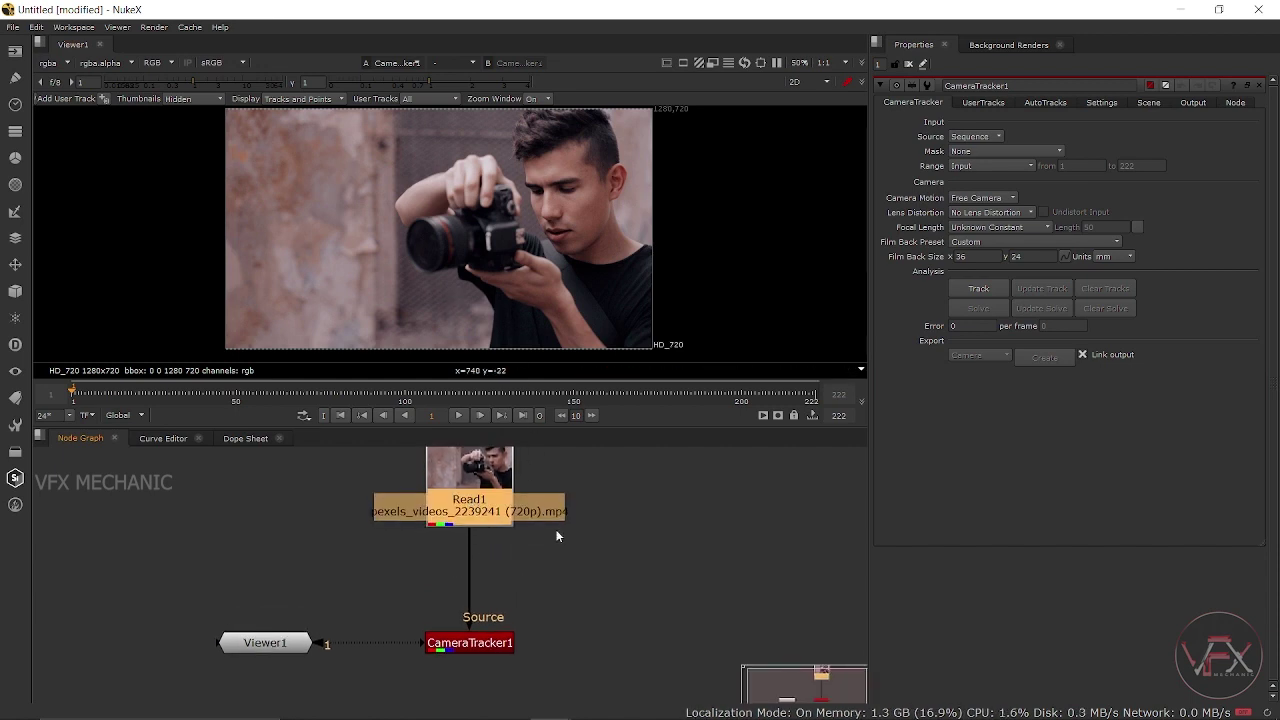
{"action": "left_click_drag", "start_coordinate": [560, 549], "coordinate": [568, 513]}
{"action": "left_click", "coordinate": [505, 608]}
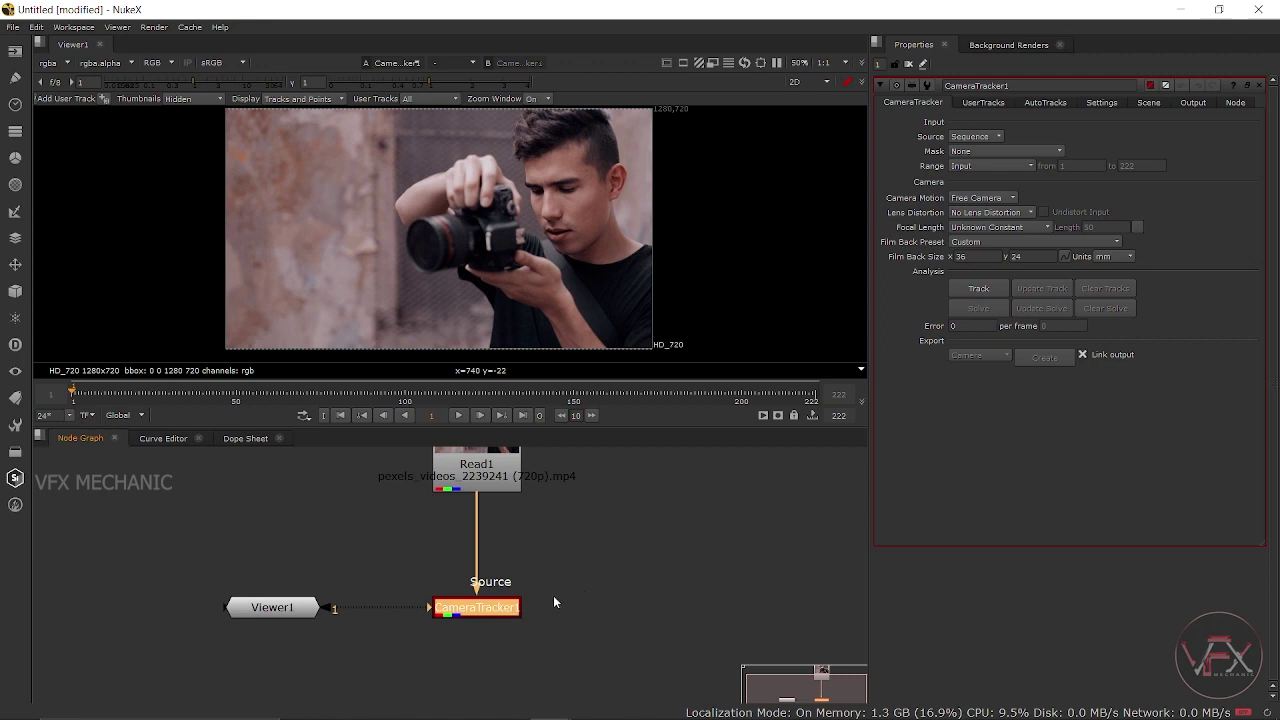
{"action": "left_click_drag", "start_coordinate": [553, 595], "coordinate": [545, 588]}
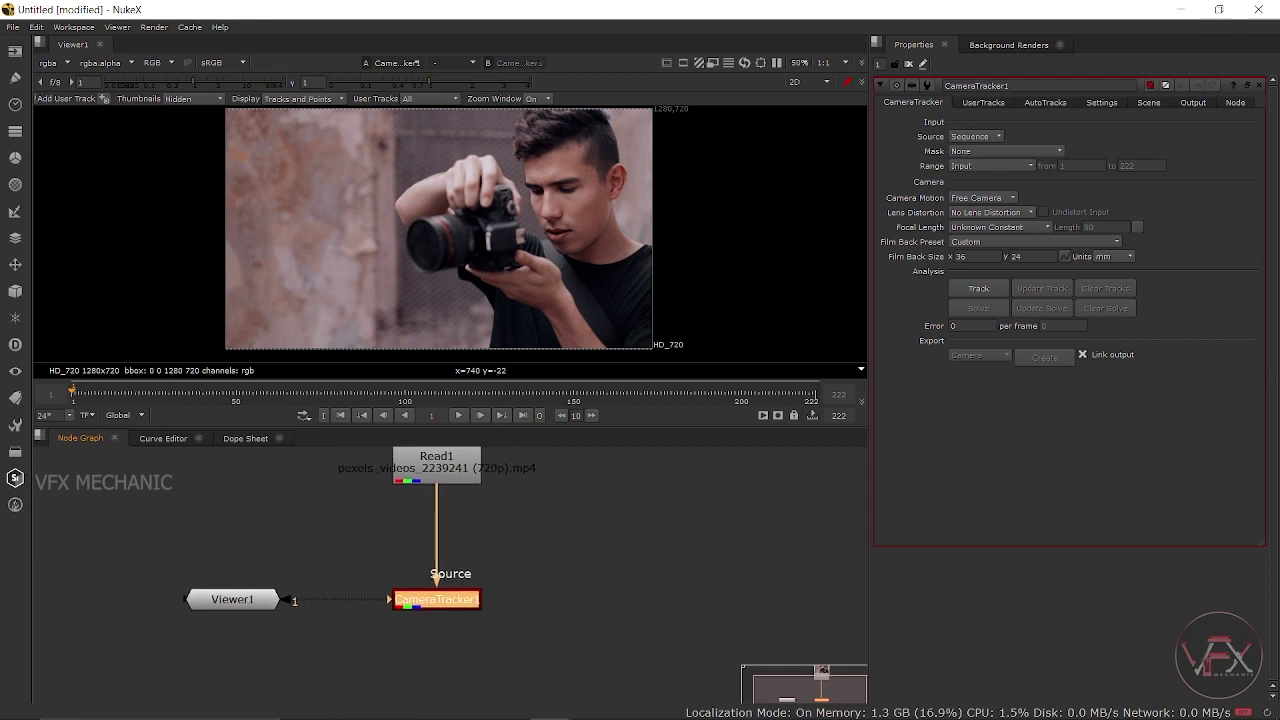
On the Settings tab, turn on the feature preview and zoom the viewer toward the camera and face
{"action": "left_click", "coordinate": [1104, 103]}
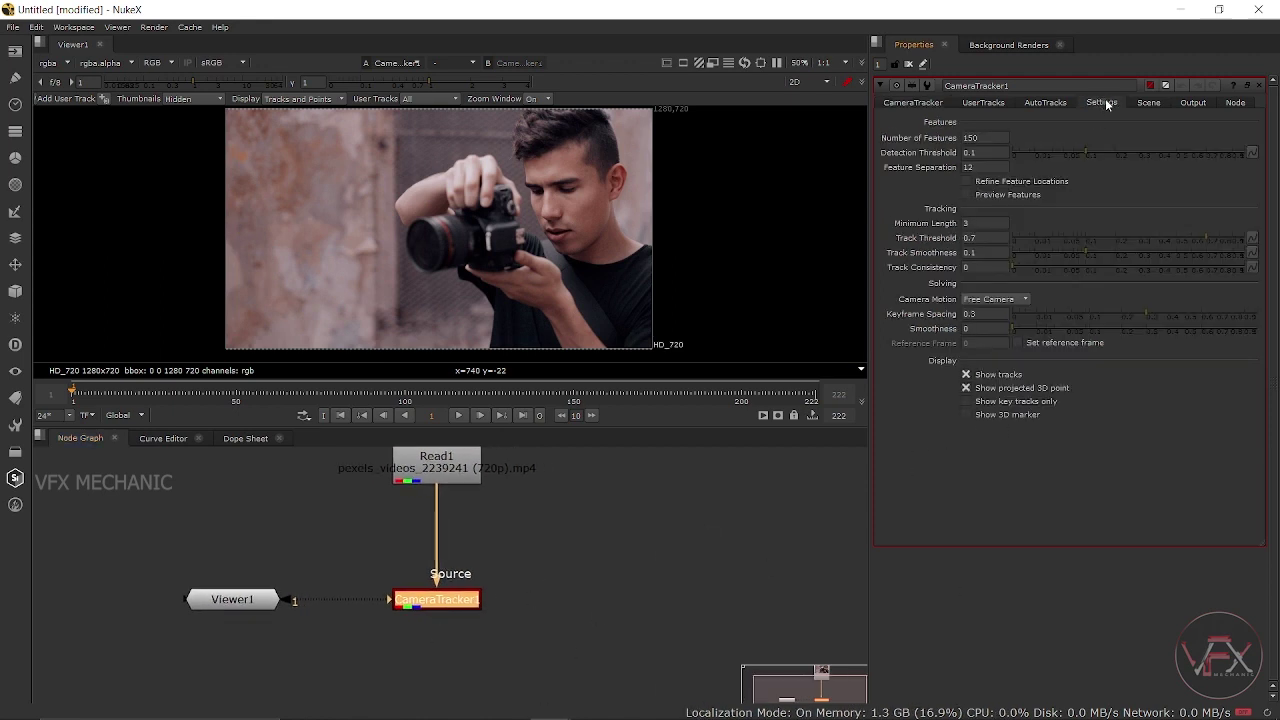
{"action": "left_click", "coordinate": [966, 181]}
{"action": "left_click", "coordinate": [966, 194]}
{"action": "scroll", "coordinate": [475, 220], "scroll_direction": "up", "scroll_amount": 2}
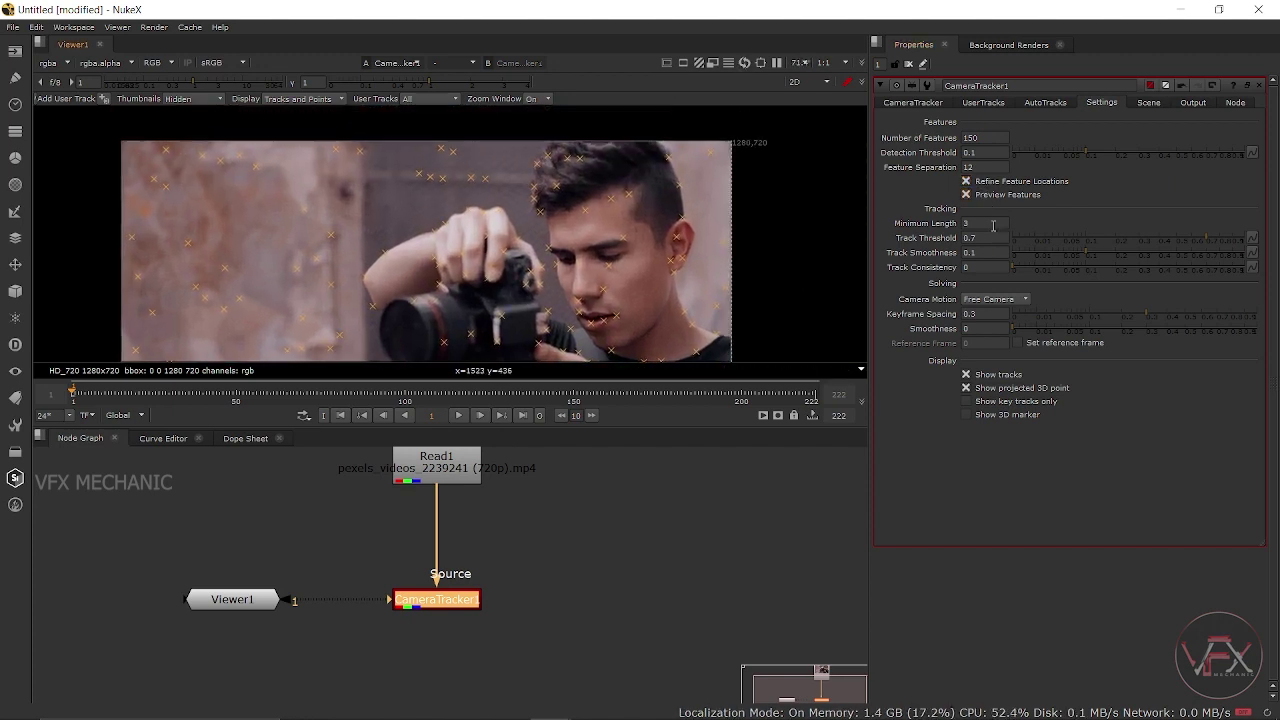
{"action": "left_click", "coordinate": [975, 186]}
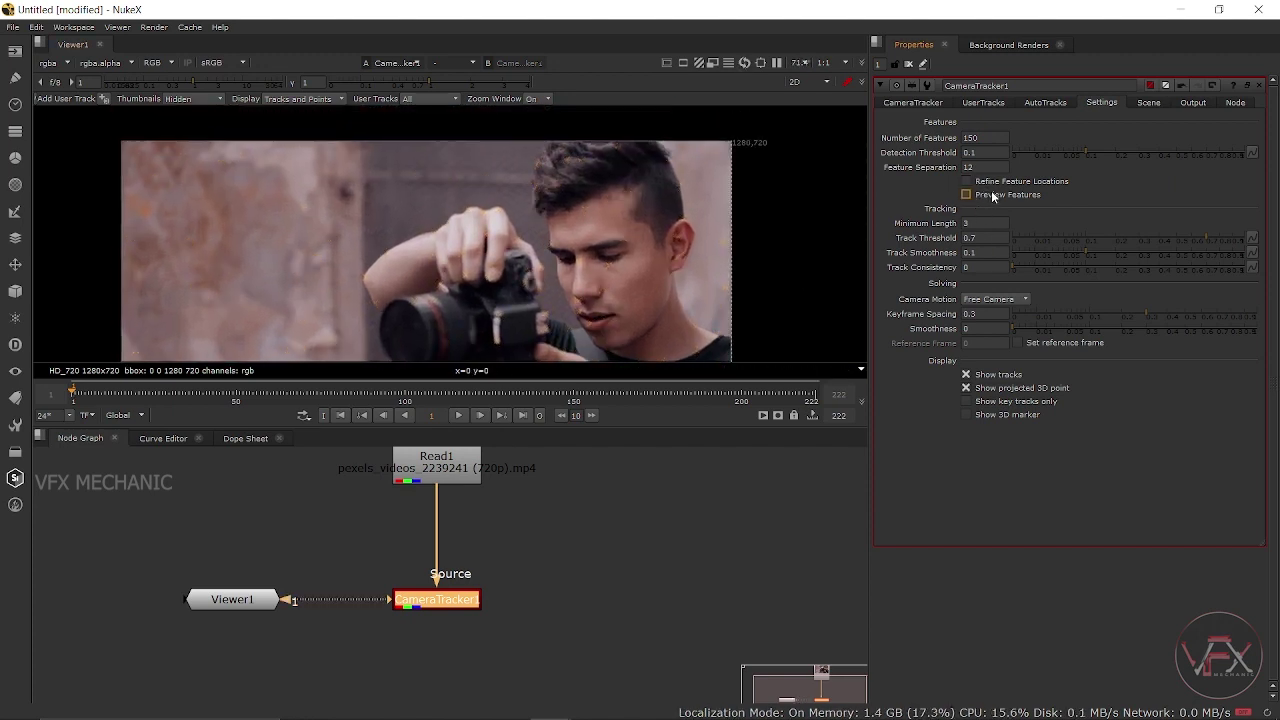
{"action": "left_click", "coordinate": [993, 196]}
{"action": "mouse_move", "coordinate": [230, 246]}
{"action": "left_mouse_down"}
{"action": "mouse_move", "coordinate": [296, 216]}
{"action": "mouse_move", "coordinate": [301, 280]}
{"action": "left_mouse_up"}
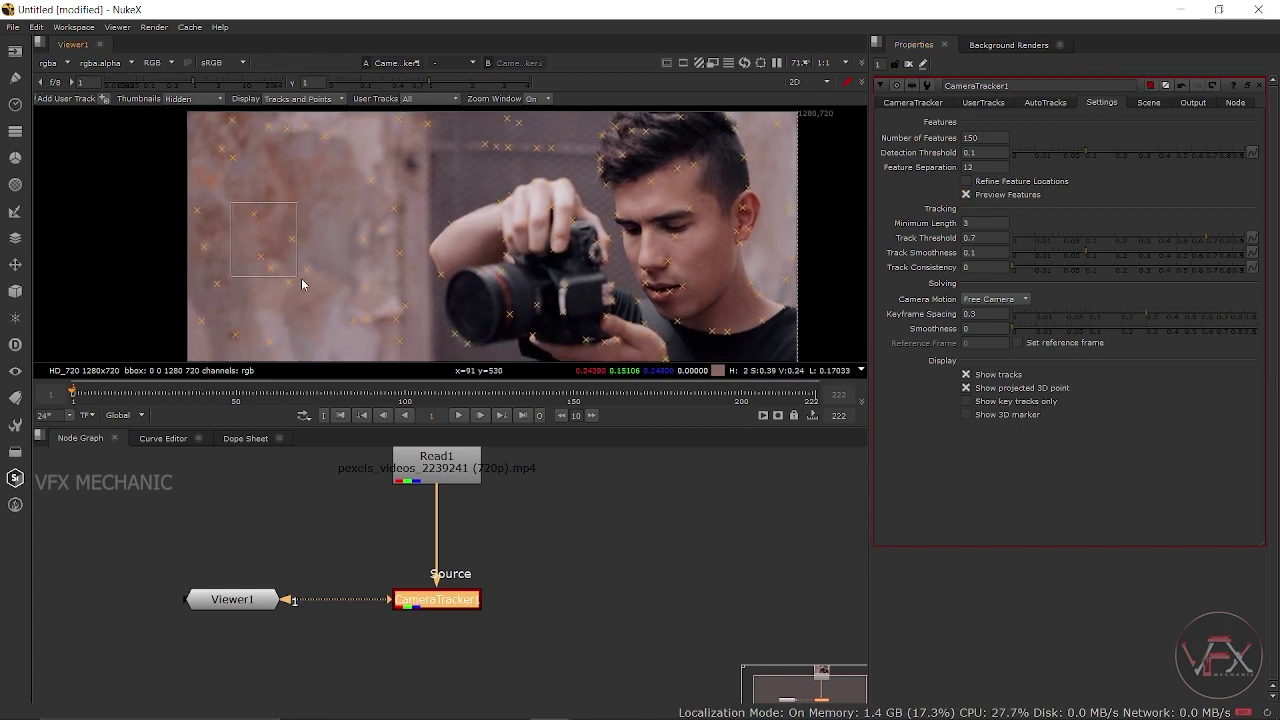
{"action": "scroll", "coordinate": [463, 270], "scroll_direction": "down", "scroll_amount": 3}
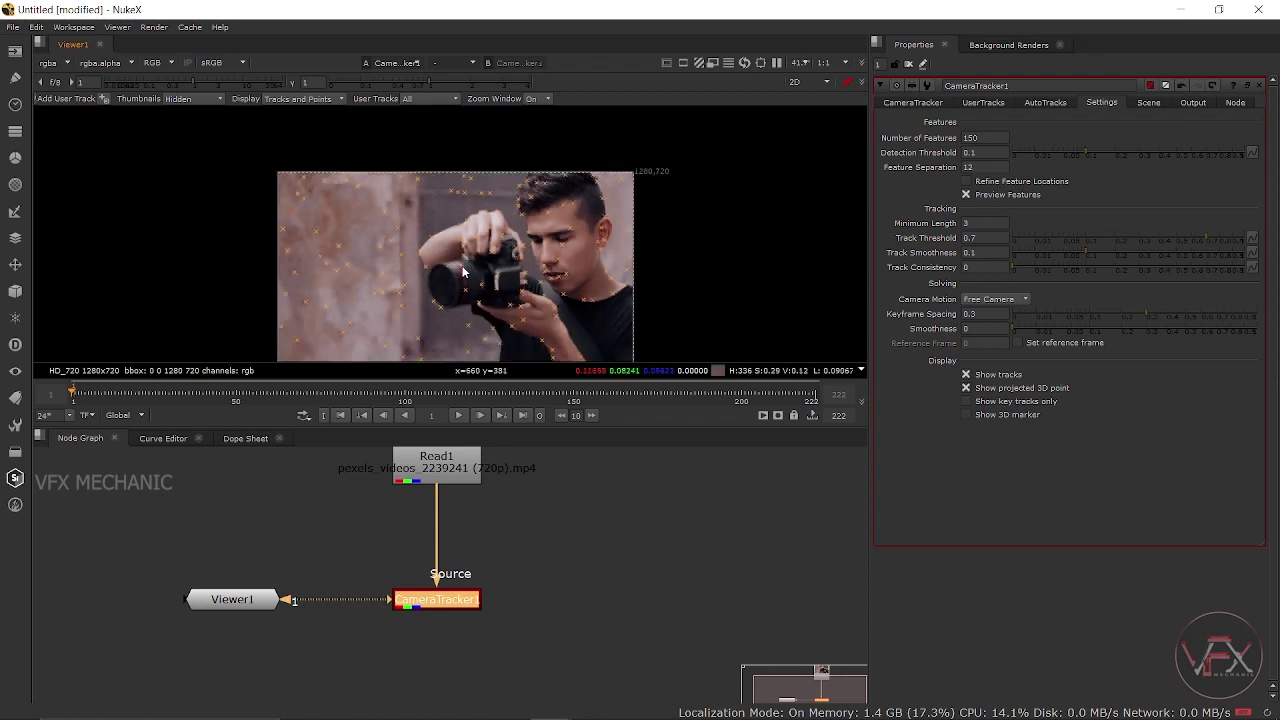
{"action": "scroll", "coordinate": [463, 270], "scroll_direction": "up", "scroll_amount": 2}
{"action": "scroll", "coordinate": [486, 223], "scroll_direction": "up", "scroll_amount": 2}
{"action": "scroll", "coordinate": [500, 235], "scroll_direction": "up", "scroll_amount": 1}
{"action": "scroll", "coordinate": [508, 241], "scroll_direction": "up", "scroll_amount": 2}
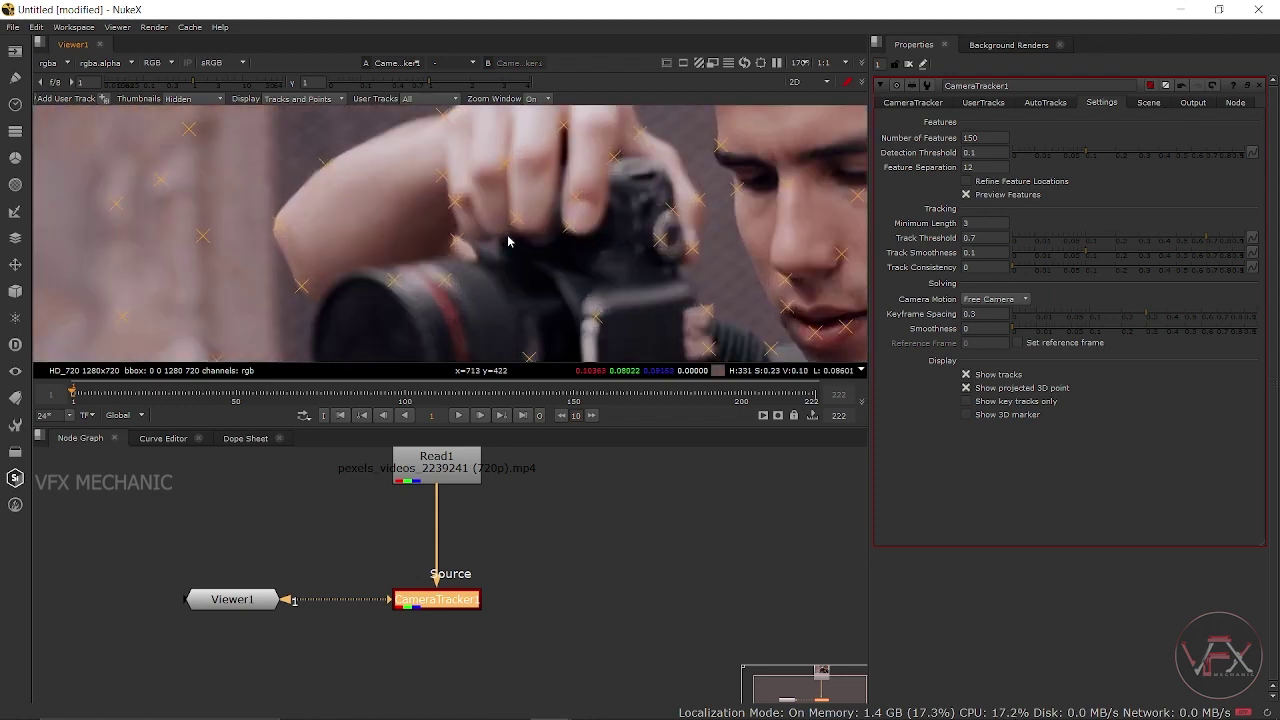
{"action": "left_click_drag", "start_coordinate": [508, 241], "coordinate": [535, 320]}
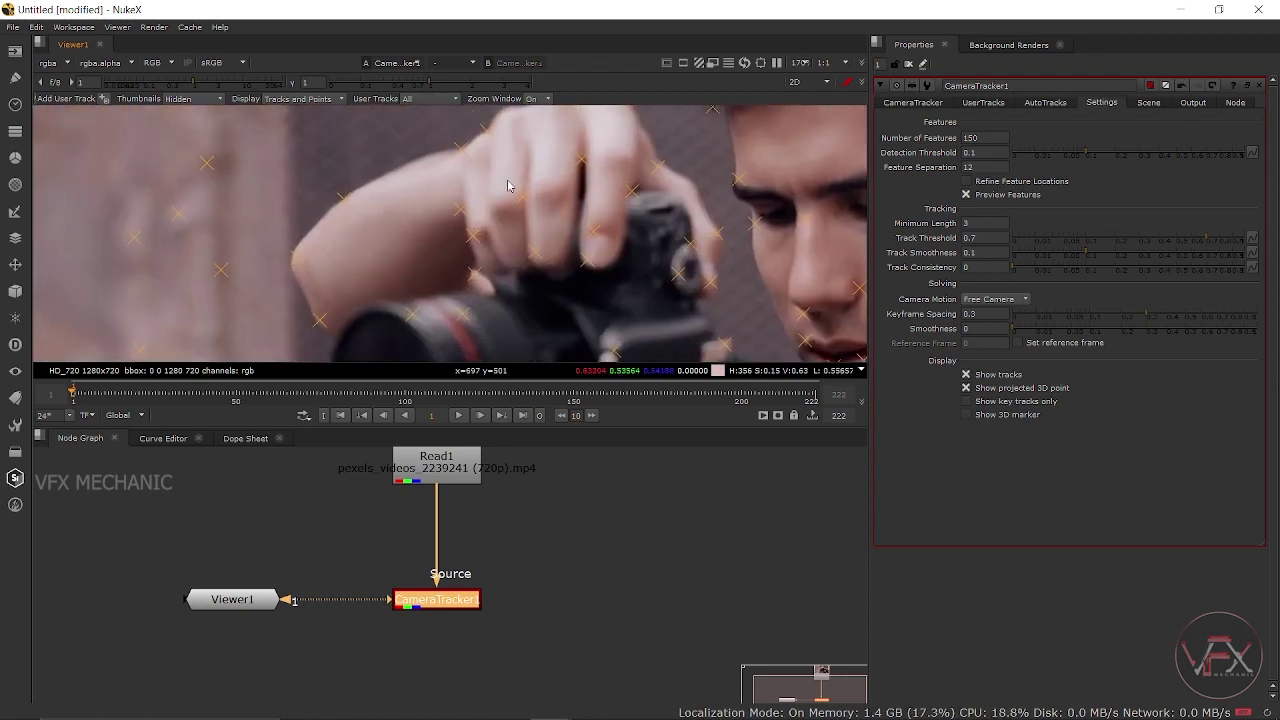
Re-enable refining of feature locations and set Number of Features to 400
{"action": "left_click", "coordinate": [997, 186]}
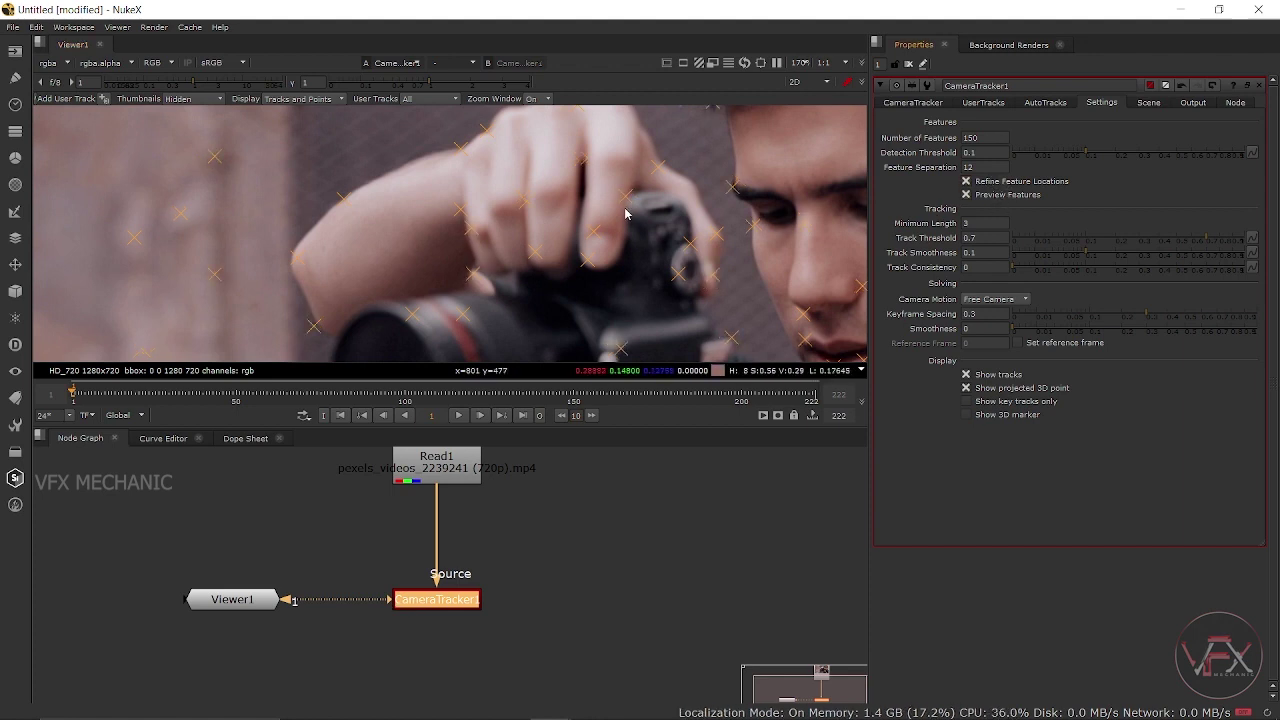
{"action": "scroll", "coordinate": [632, 222], "scroll_direction": "down", "scroll_amount": 1}
{"action": "scroll", "coordinate": [638, 230], "scroll_direction": "down", "scroll_amount": 4}
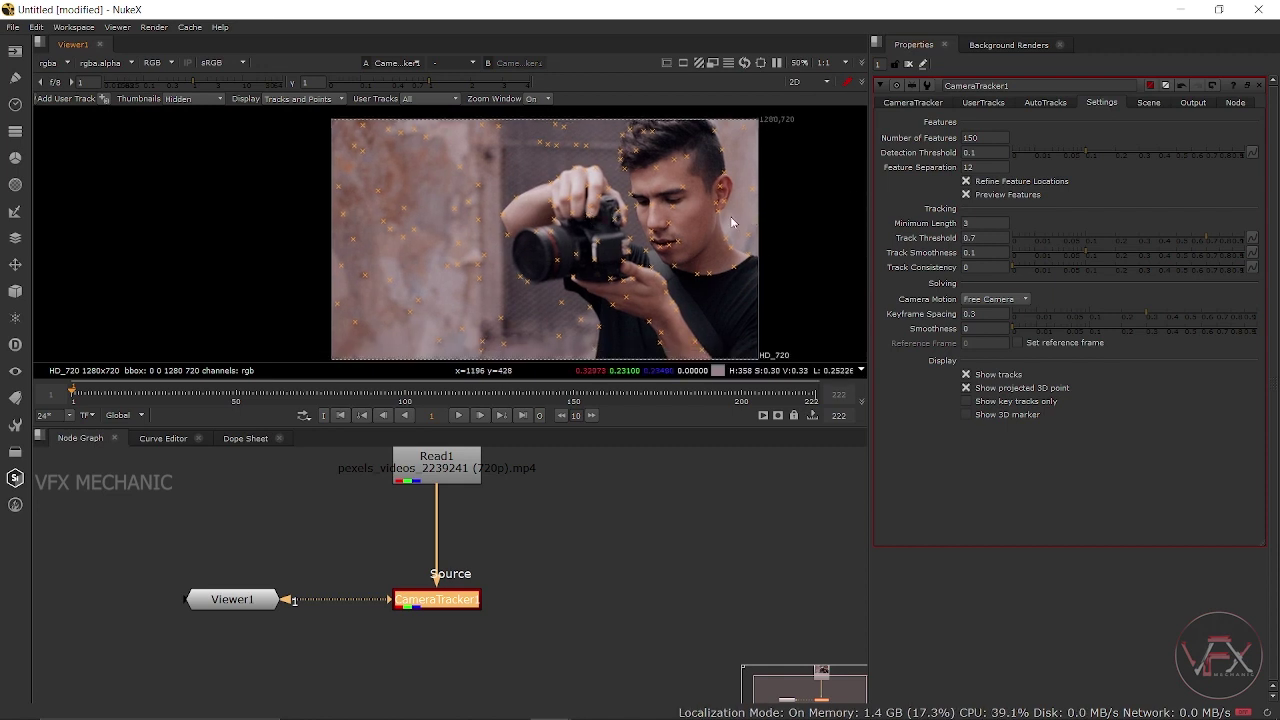
{"action": "double_click", "coordinate": [990, 140]}
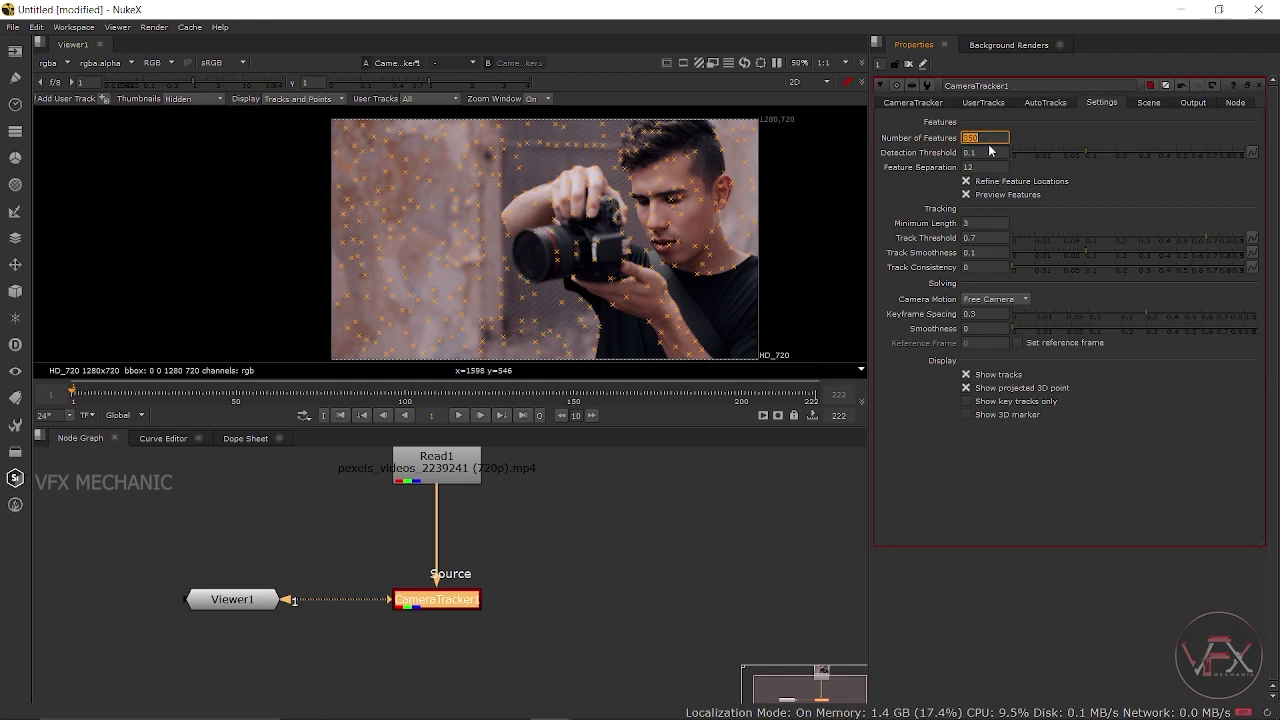
{"action": "type", "text": "35"}
{"action": "left_click_drag", "start_coordinate": [412, 226], "coordinate": [378, 214]}
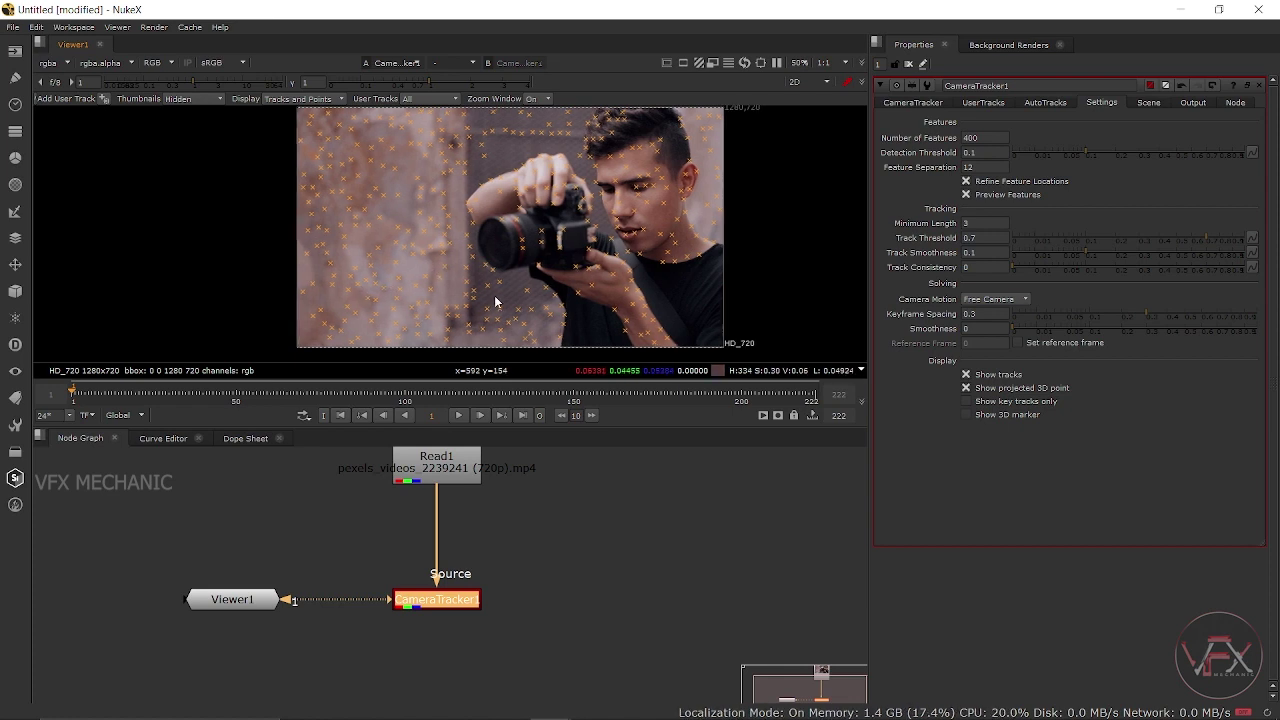
{"action": "left_click_drag", "start_coordinate": [496, 294], "coordinate": [475, 301]}
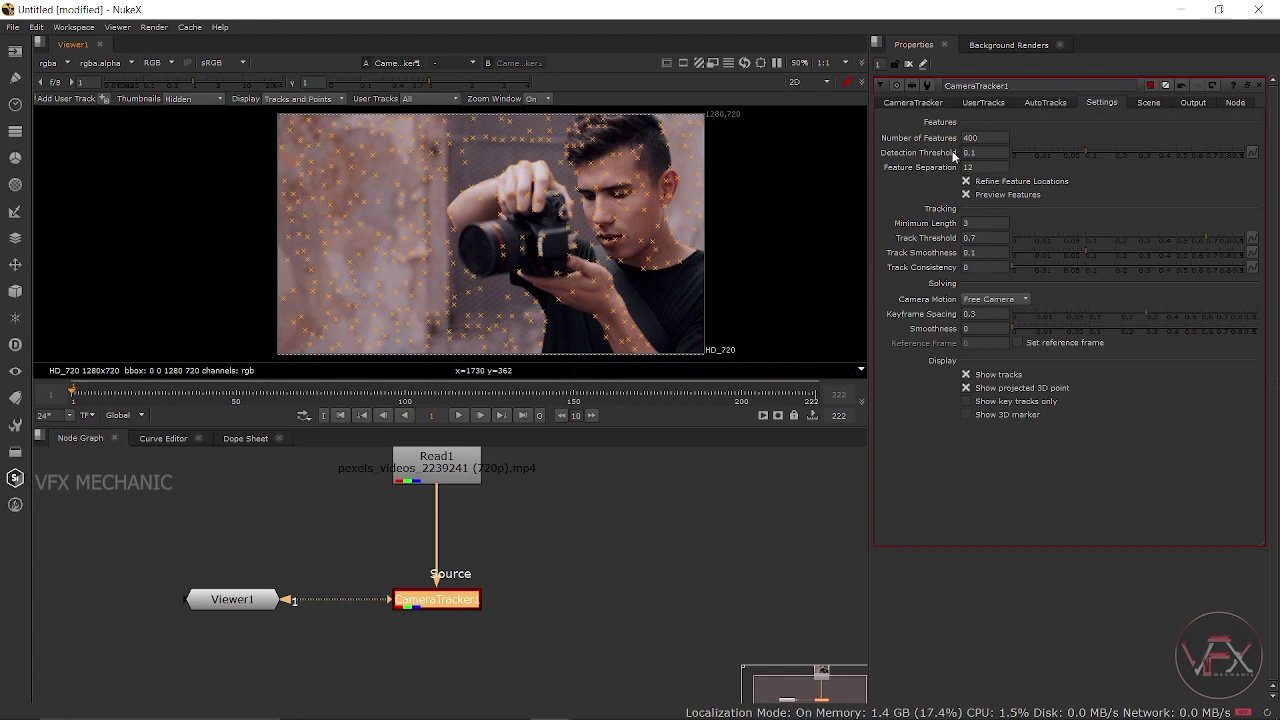
{"action": "left_click", "coordinate": [911, 103]}
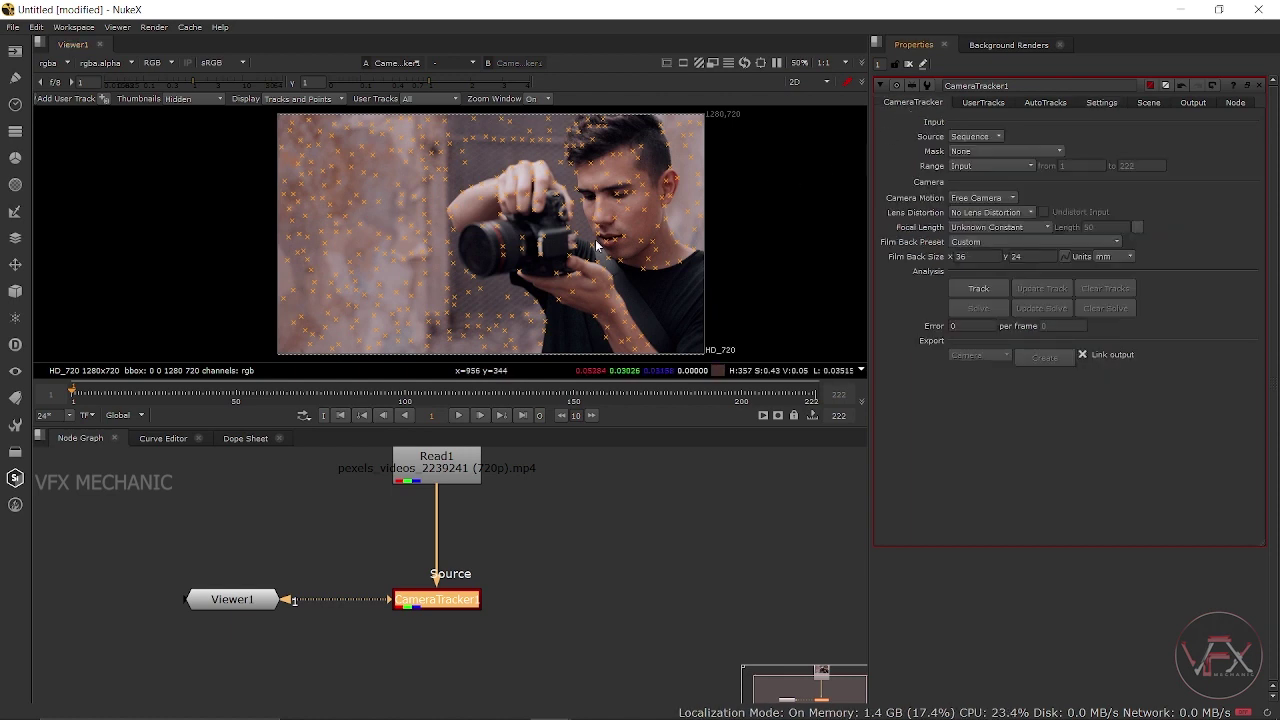
Track features through the whole clip, solve the camera and check the 1.11 solve error
{"action": "left_click", "coordinate": [976, 289]}
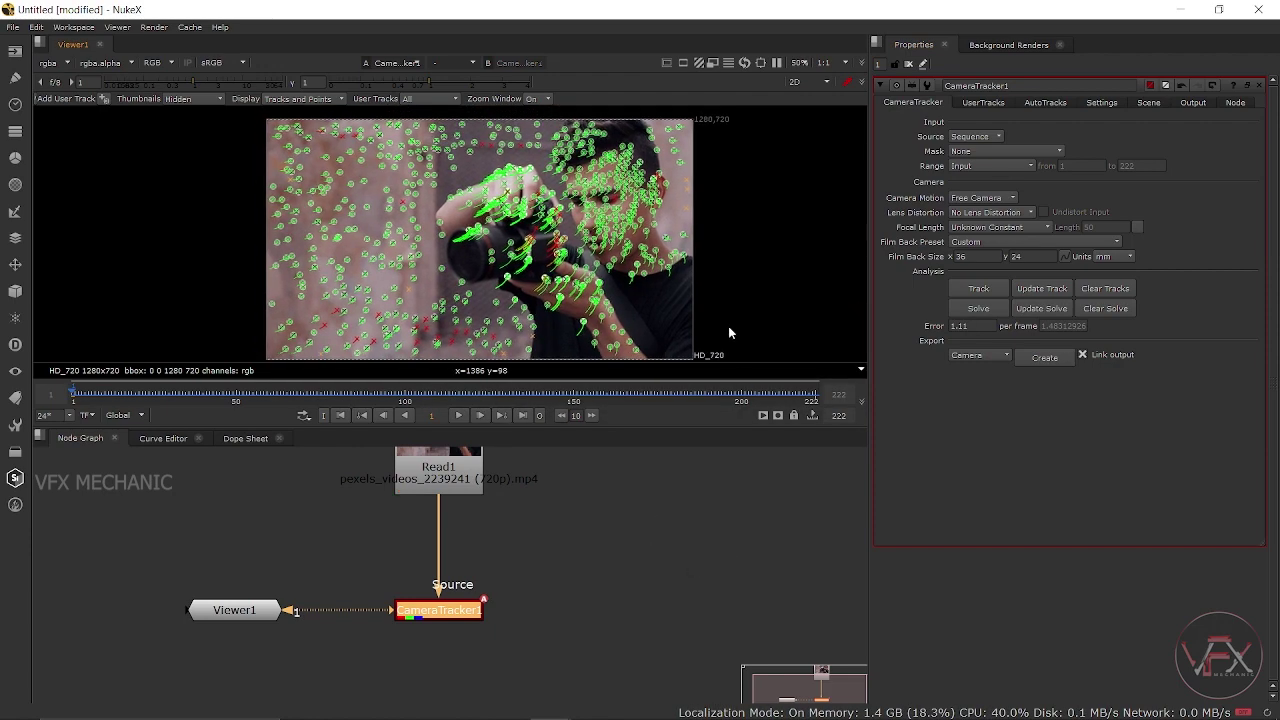
{"action": "double_click", "coordinate": [983, 324]}
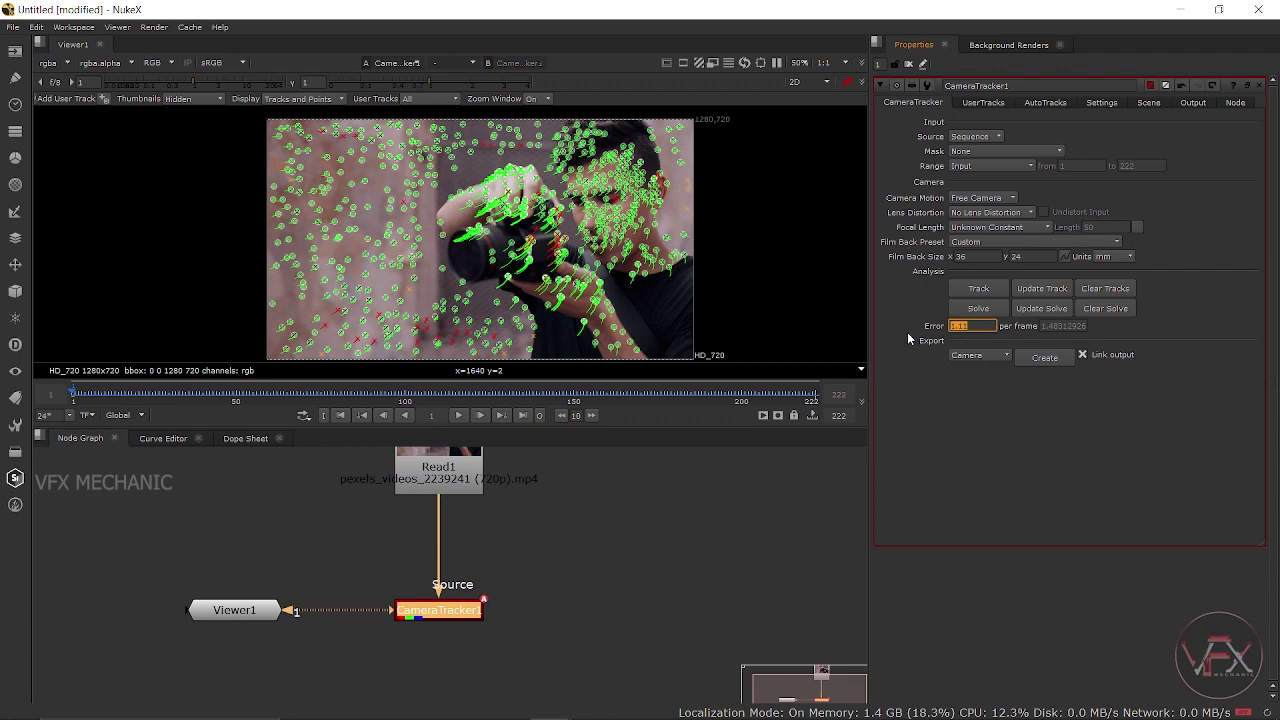
{"action": "left_click", "coordinate": [931, 422]}
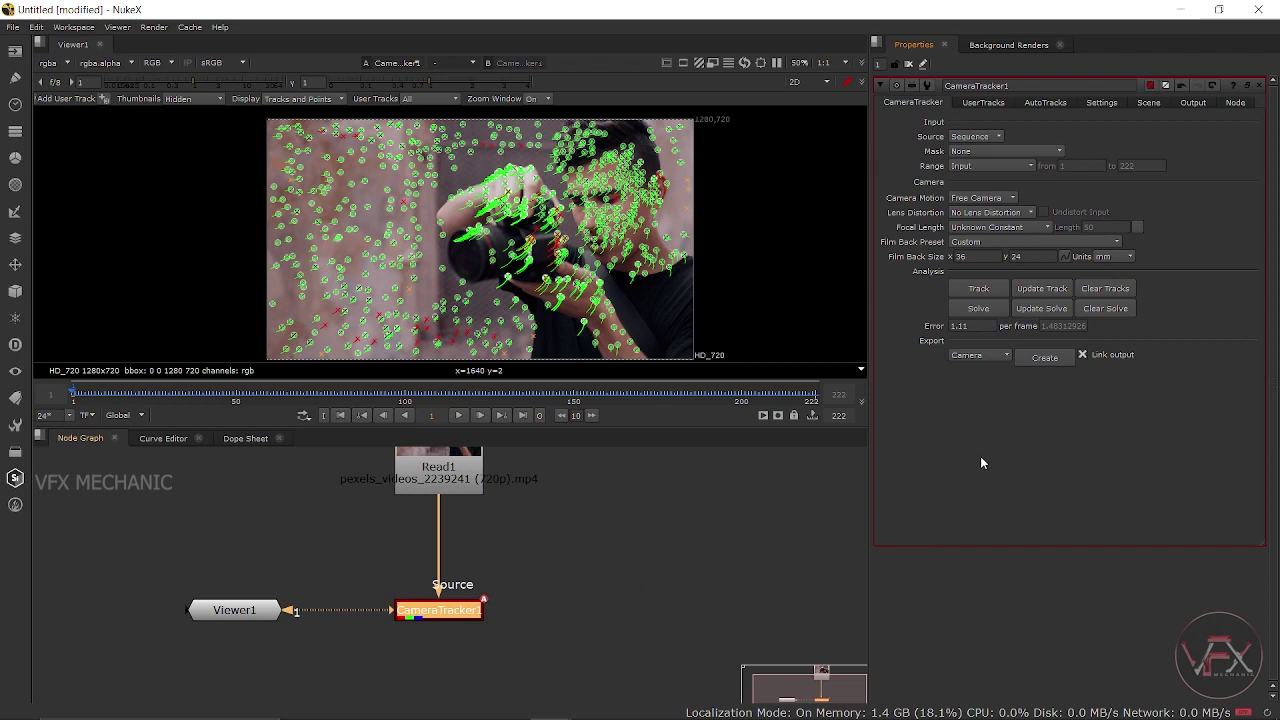
{"action": "left_click", "coordinate": [970, 326]}
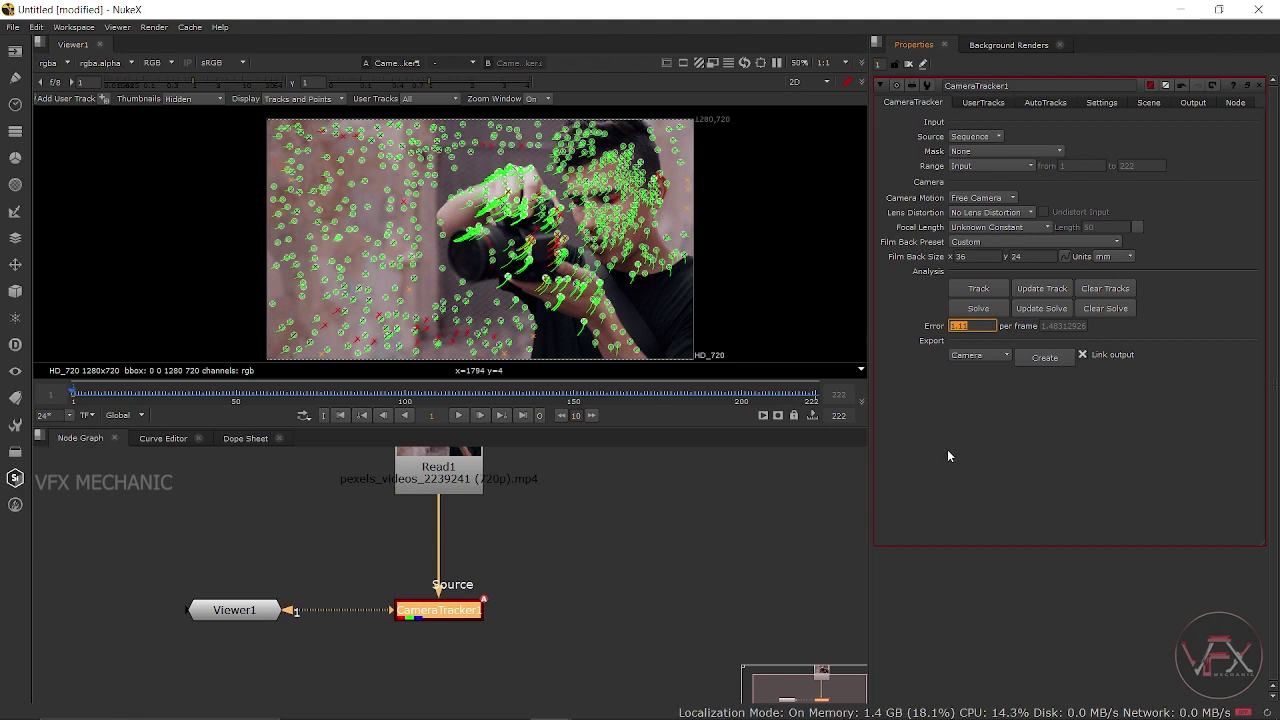
{"action": "mouse_move", "coordinate": [716, 312]}
{"action": "left_mouse_down"}
{"action": "mouse_move", "coordinate": [720, 301]}
{"action": "mouse_move", "coordinate": [735, 324]}
{"action": "left_mouse_up"}
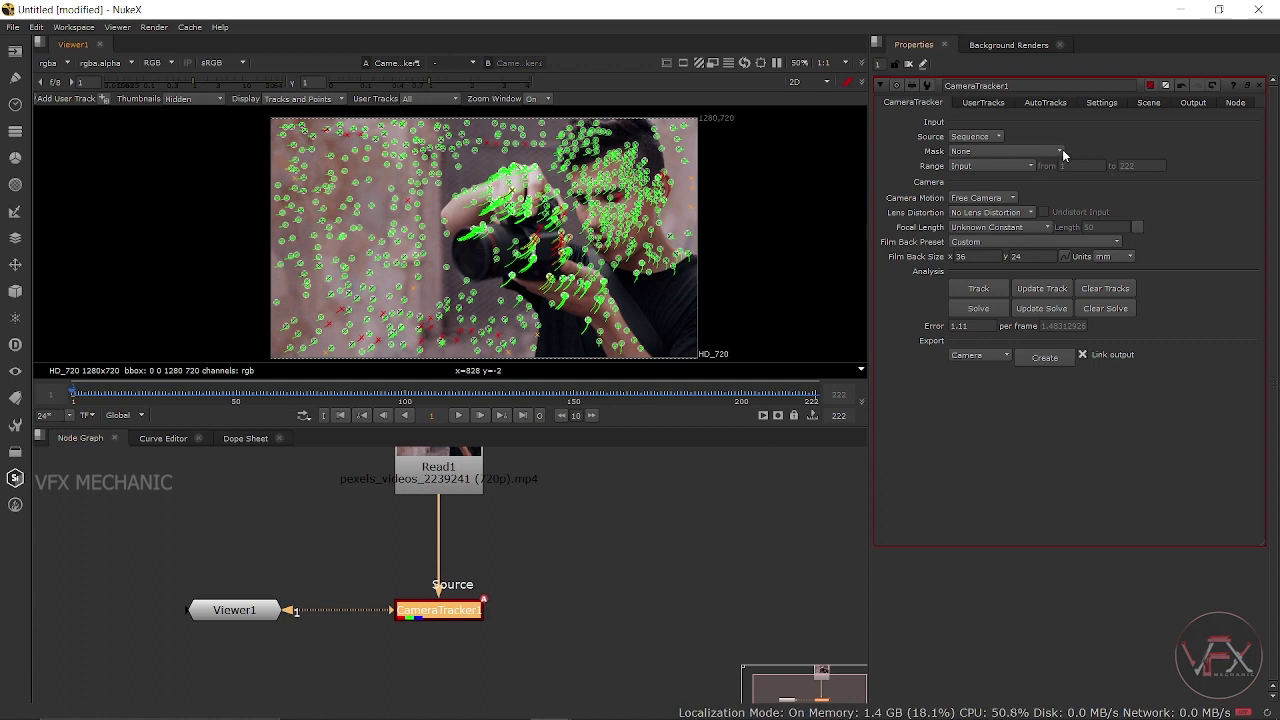
In AutoTracks, delete the unsolved and rejected tracks, confirming both, and recheck the 1.11 error
{"action": "left_click", "coordinate": [1043, 102]}
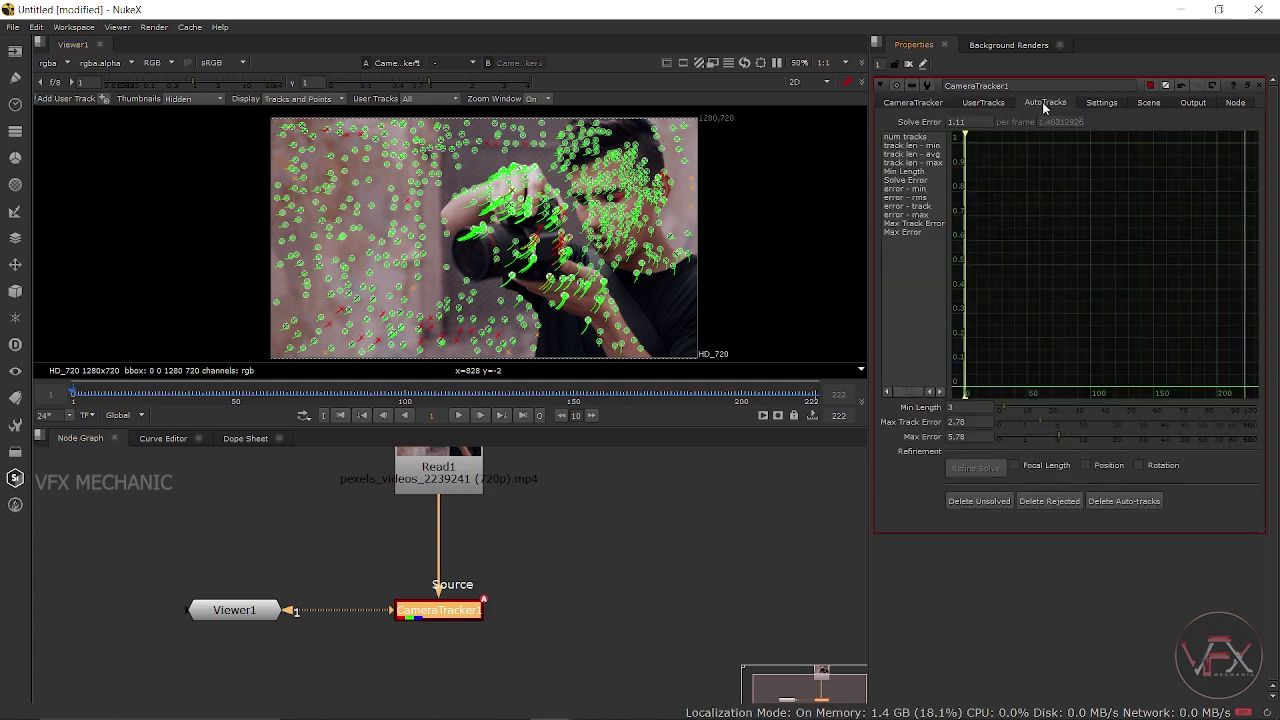
{"action": "left_click", "coordinate": [985, 504]}
{"action": "left_click", "coordinate": [607, 388]}
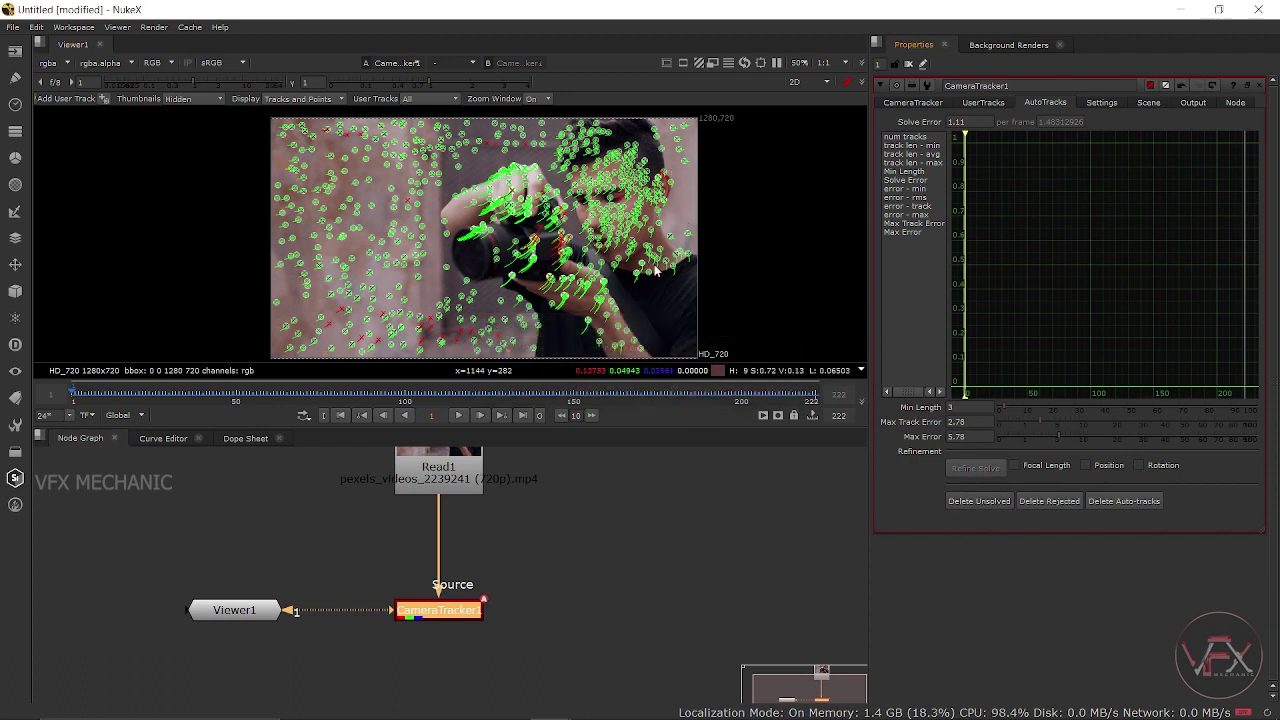
{"action": "left_click", "coordinate": [1058, 501]}
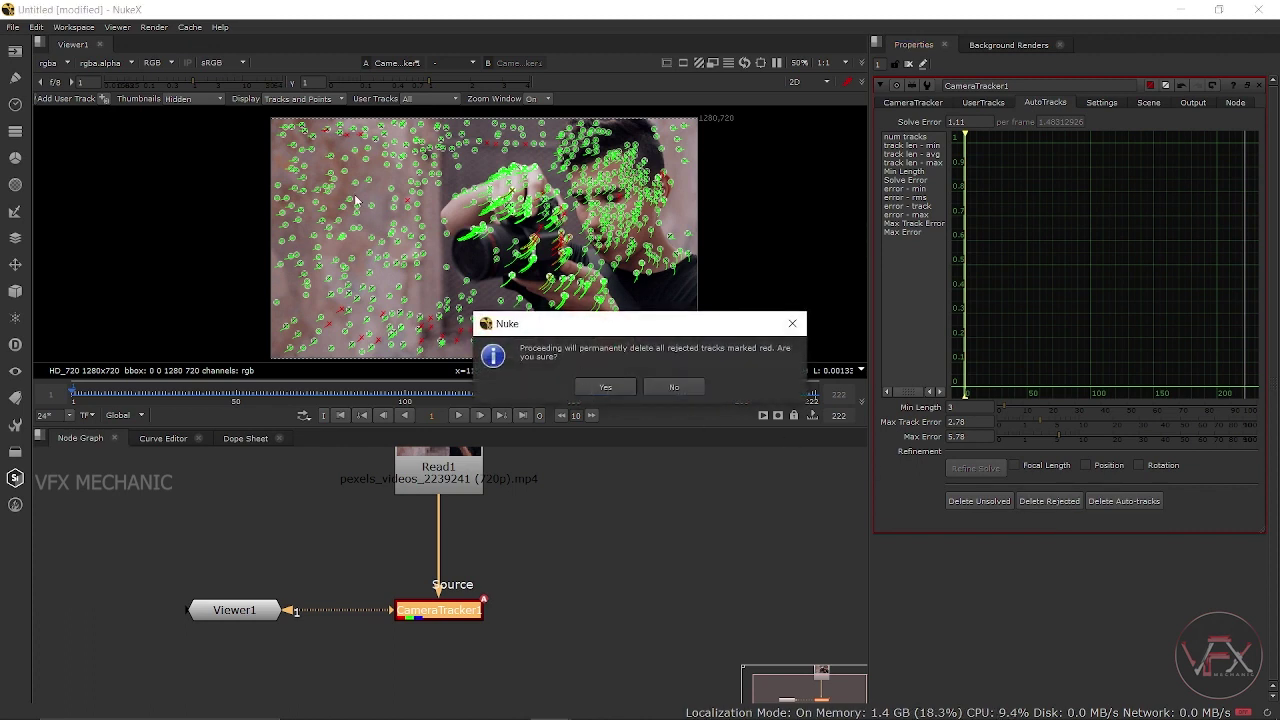
{"action": "left_click", "coordinate": [622, 389]}
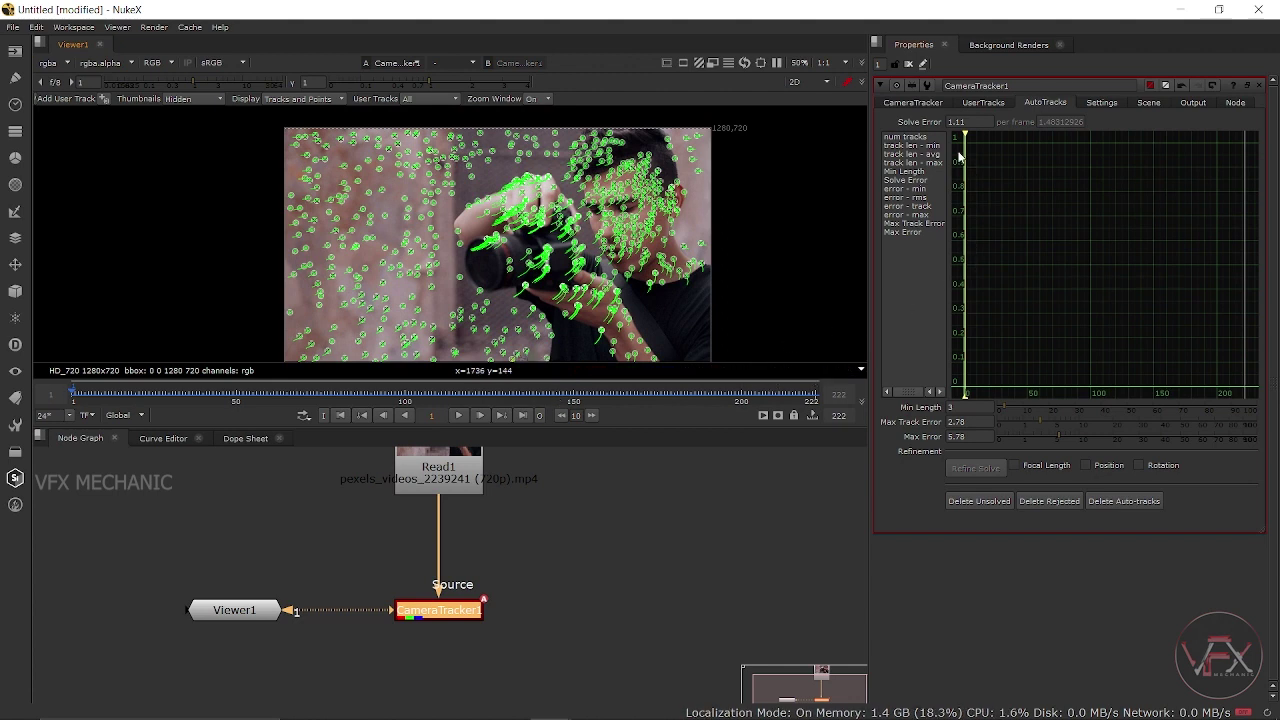
{"action": "left_click", "coordinate": [979, 119]}
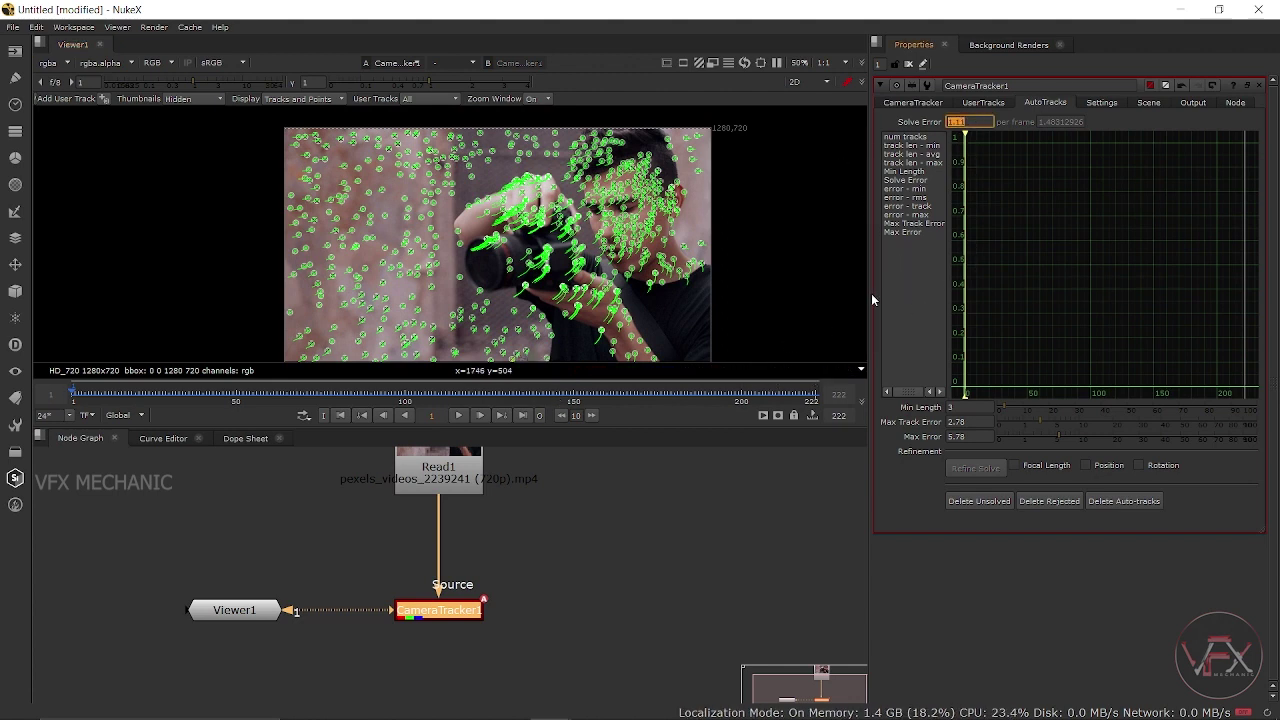
Set Min Length 11, Max Track Error 1.8 and Max Error 2.7 in AutoTracks
{"action": "left_click", "coordinate": [973, 423]}
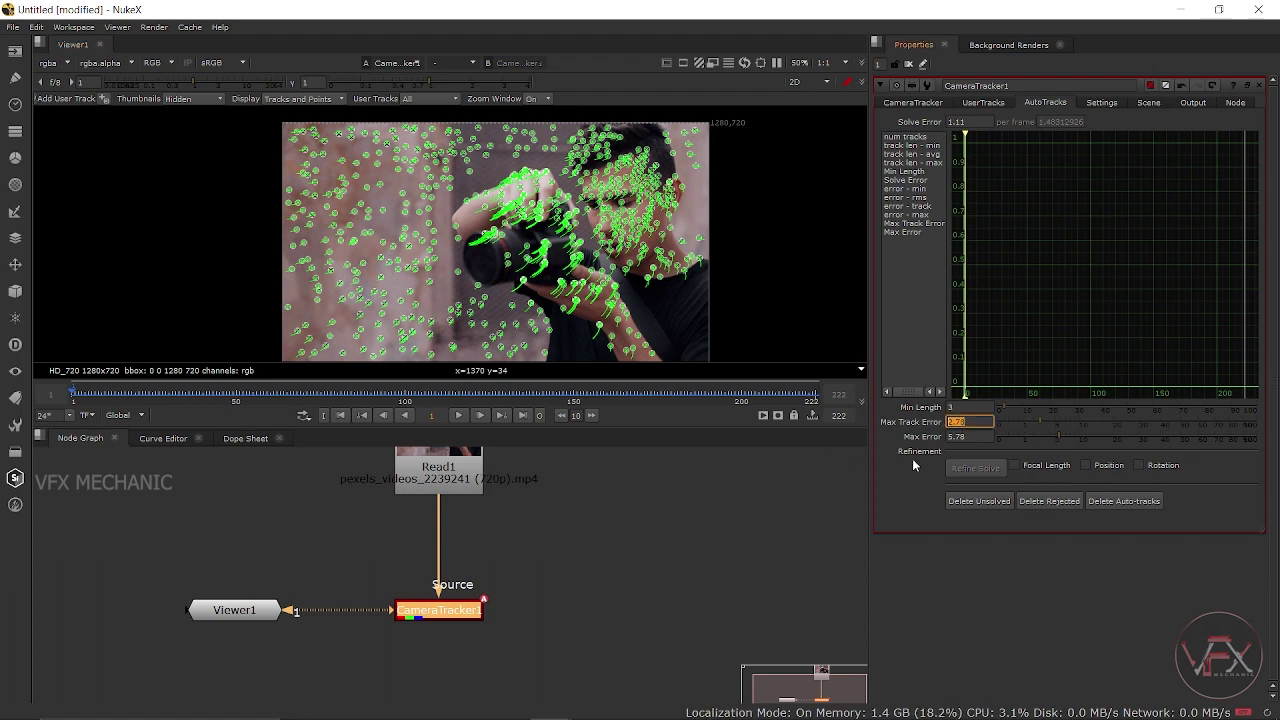
{"action": "left_click", "coordinate": [973, 436]}
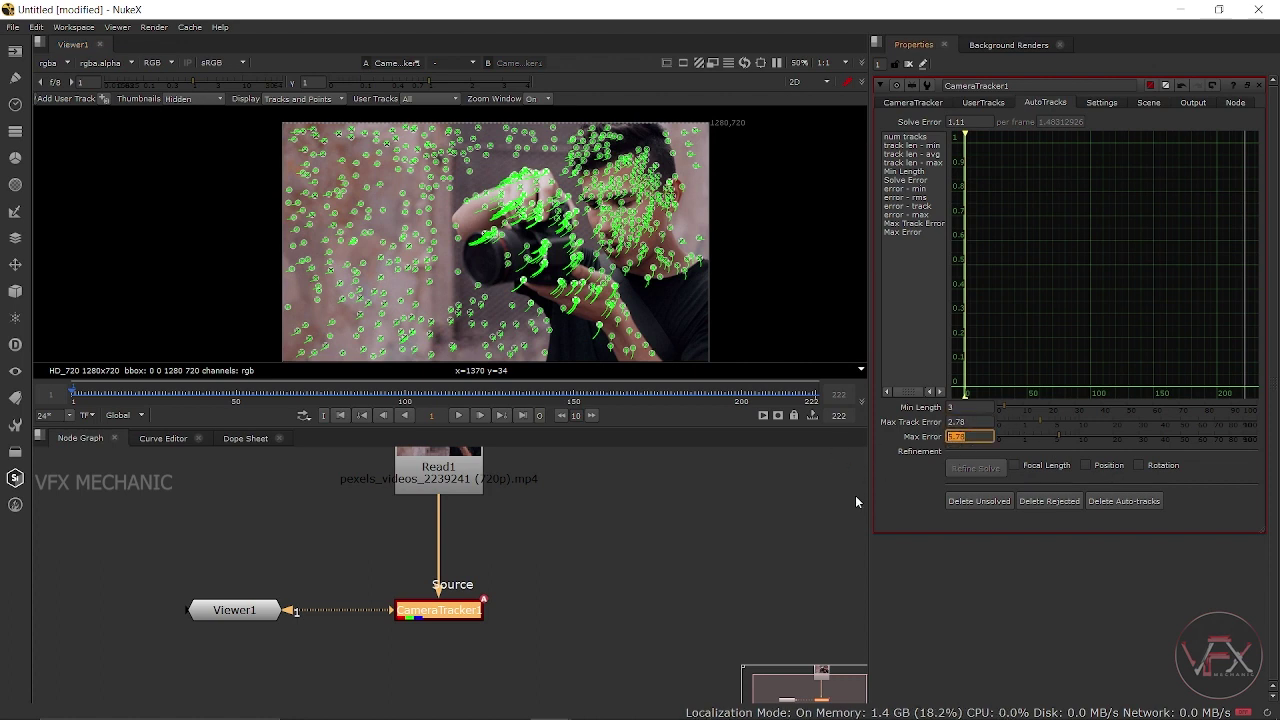
{"action": "left_click_drag", "start_coordinate": [1042, 204], "coordinate": [1090, 262]}
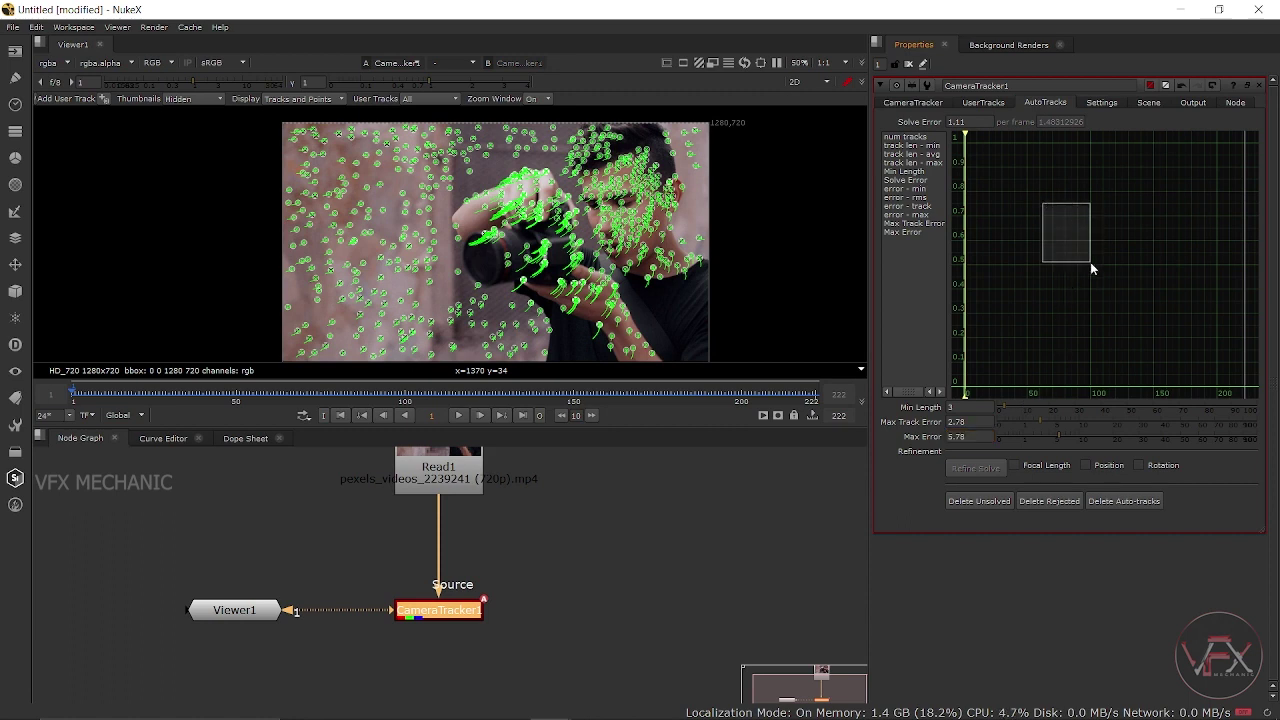
{"action": "left_click", "coordinate": [1024, 404]}
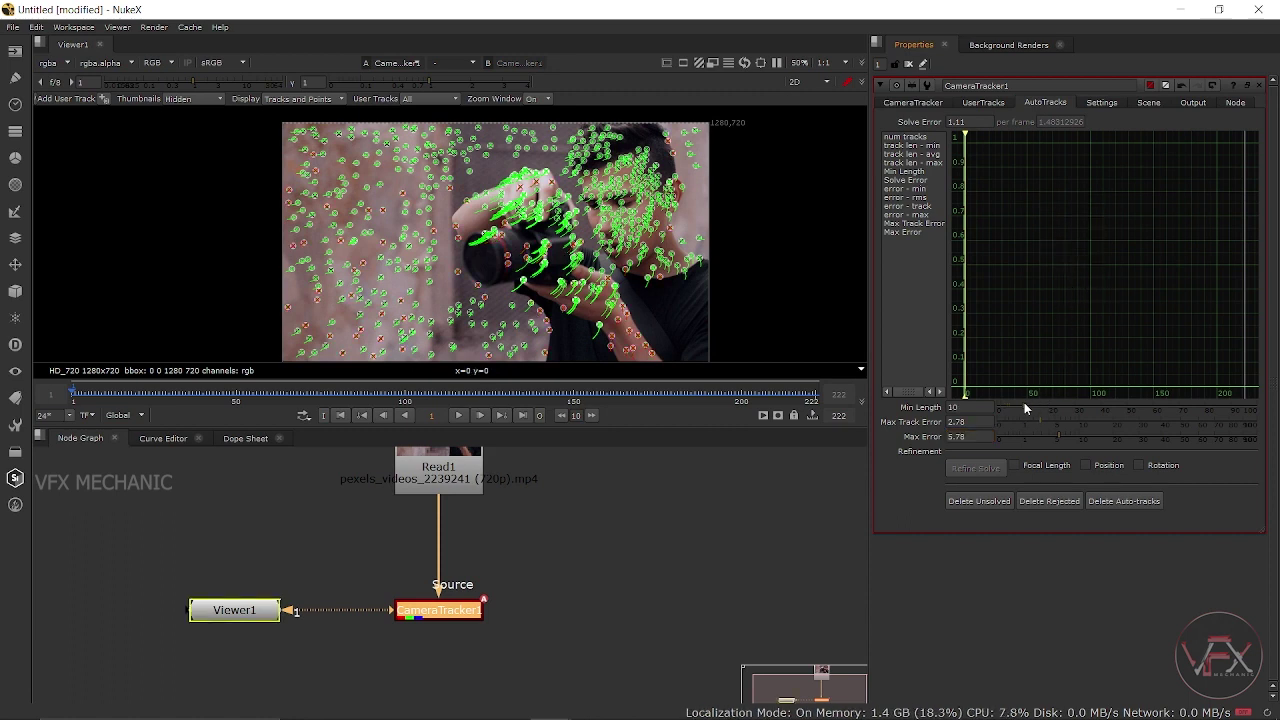
{"action": "left_click", "coordinate": [1034, 423]}
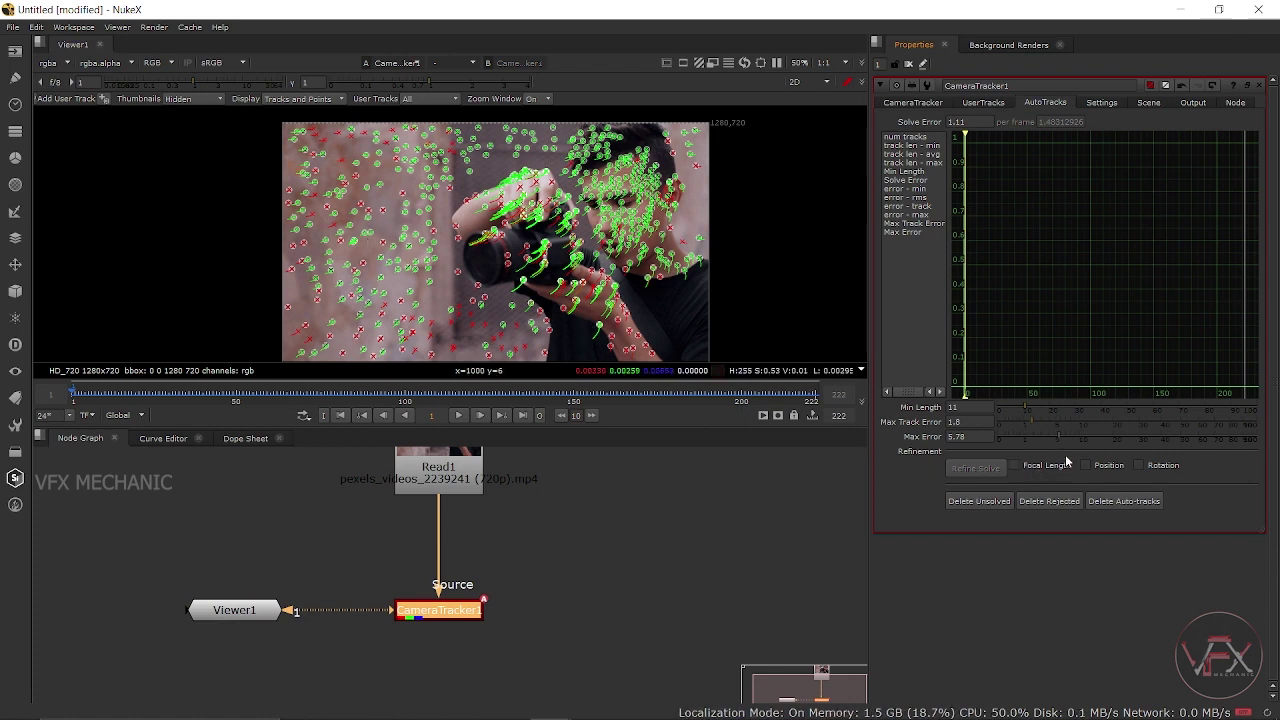
{"action": "left_click_drag", "start_coordinate": [1059, 434], "coordinate": [1039, 434]}
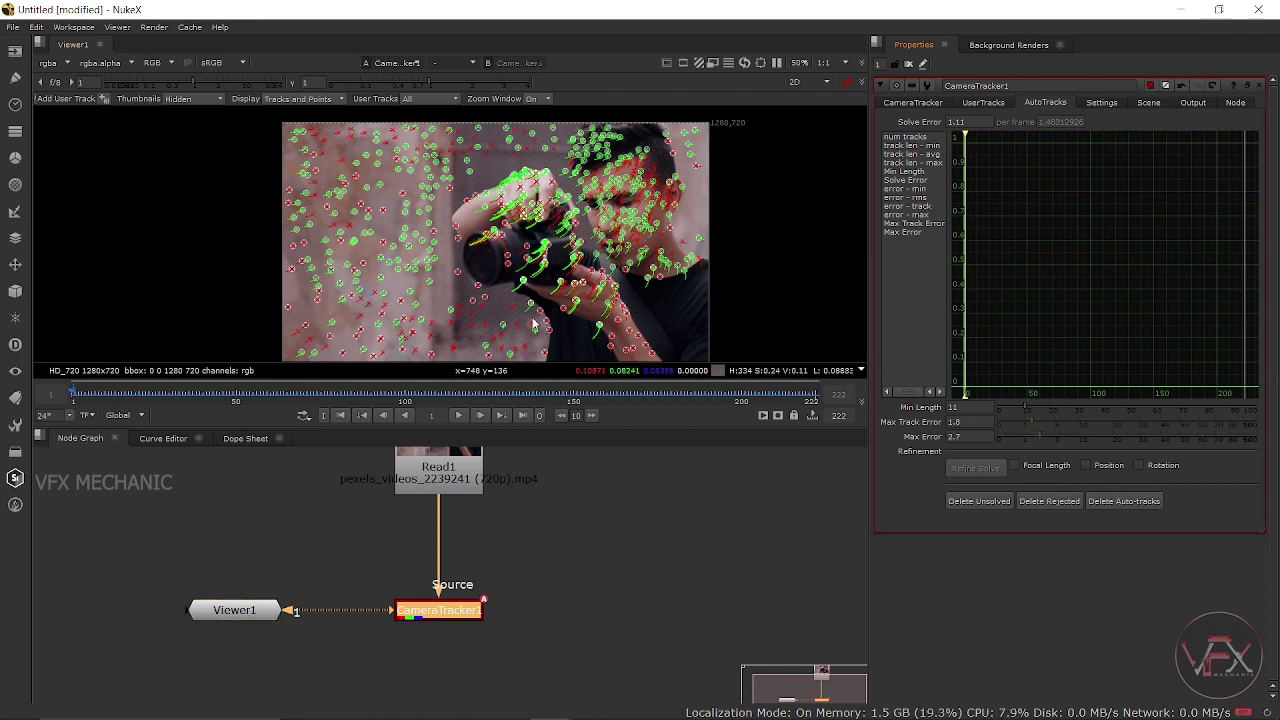
{"action": "left_click_drag", "start_coordinate": [592, 312], "coordinate": [618, 308]}
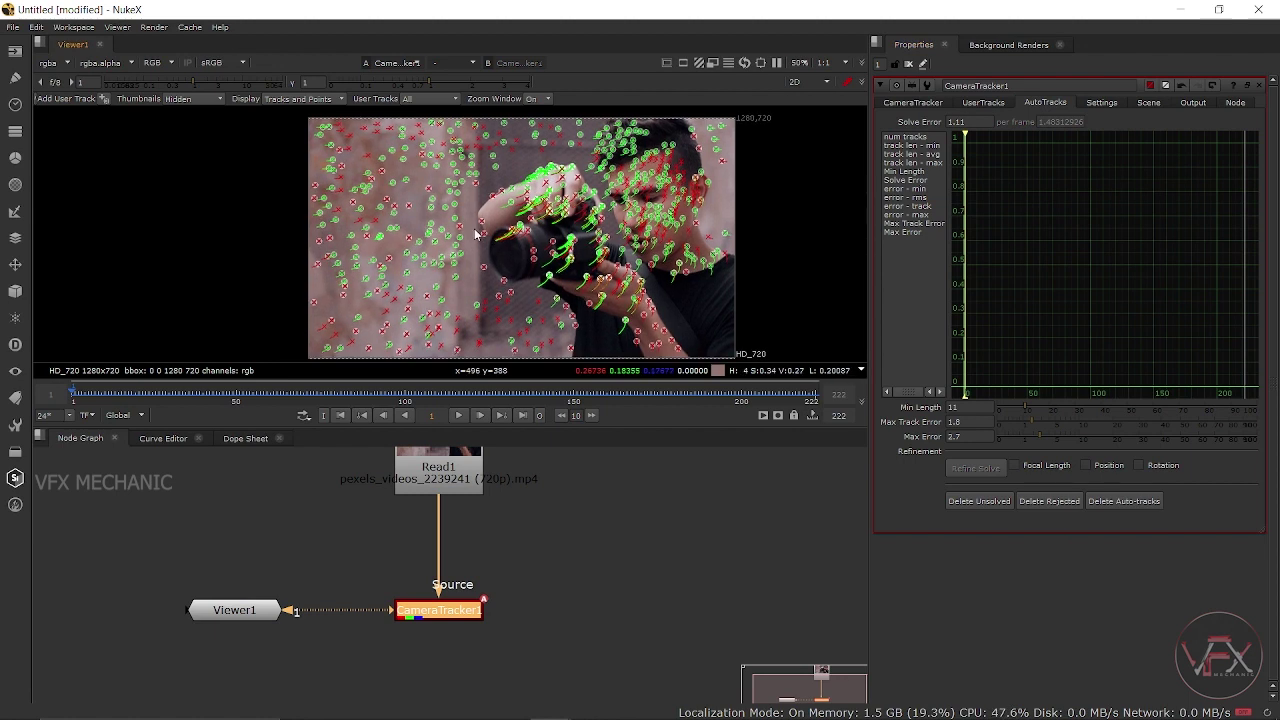
Delete unsolved and rejected tracks, bringing the solve error down to 0.88
{"action": "left_click", "coordinate": [999, 502]}
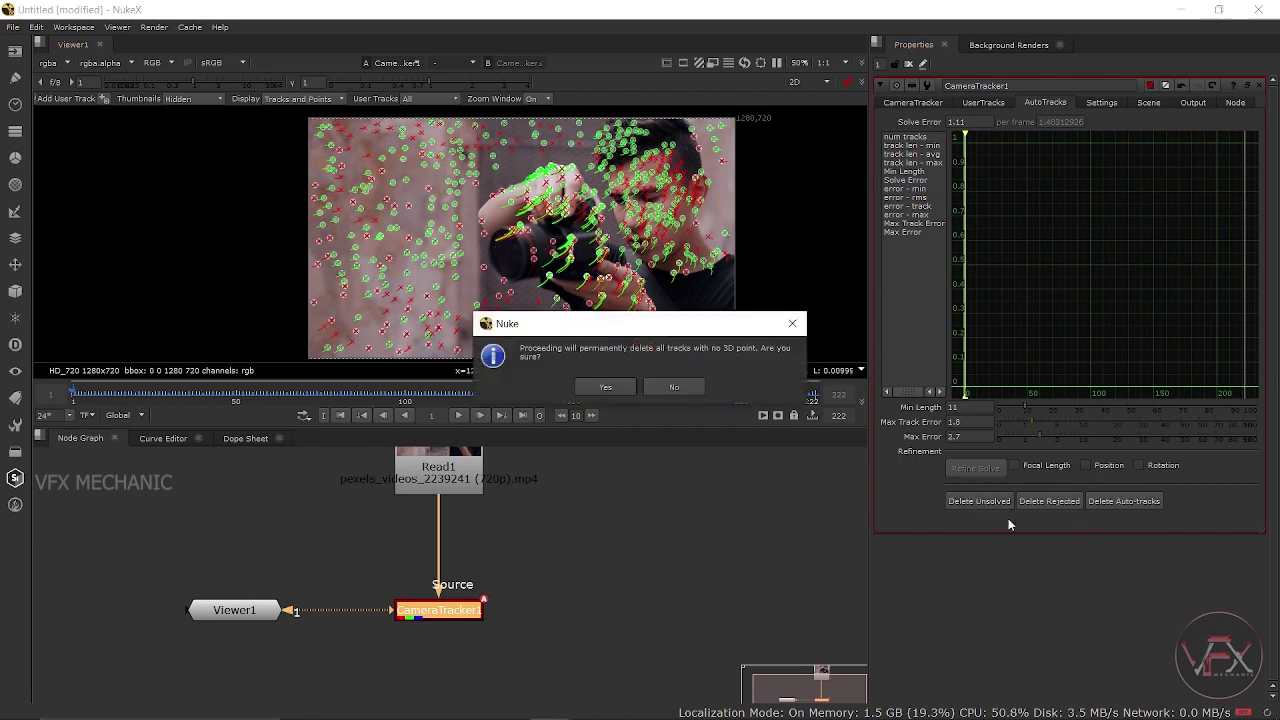
{"action": "left_click", "coordinate": [605, 387]}
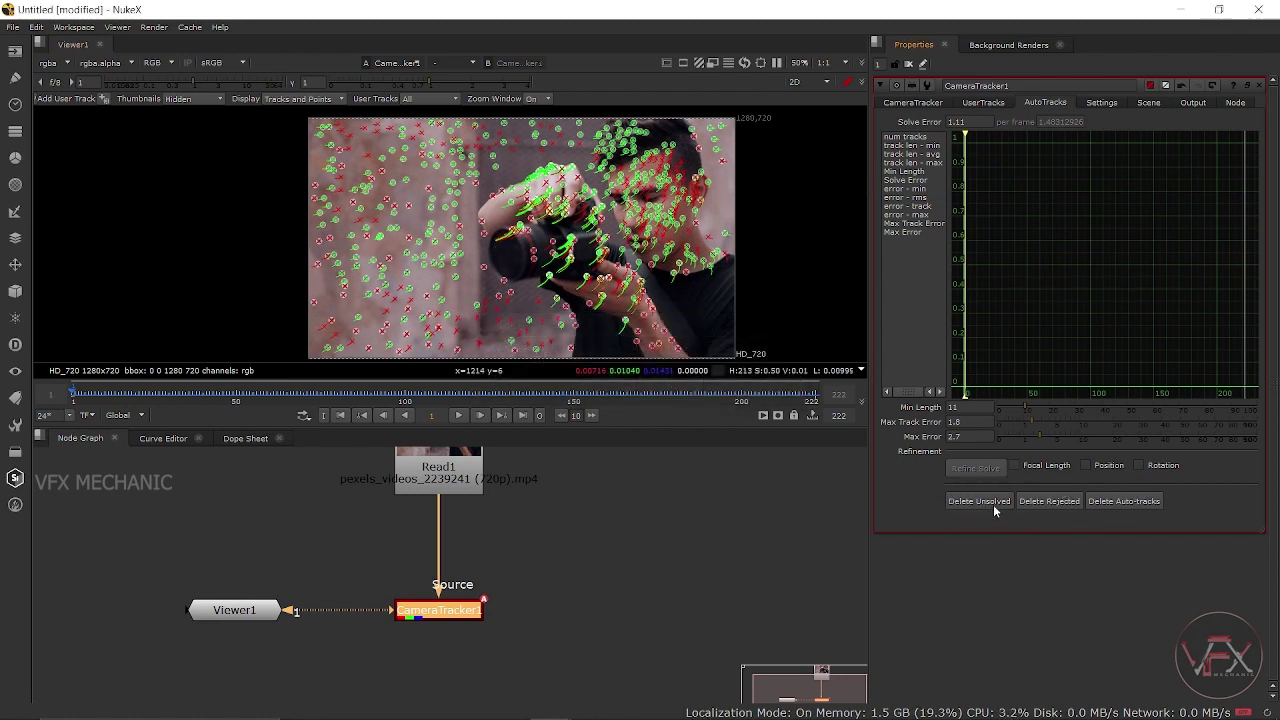
{"action": "left_click", "coordinate": [1049, 501]}
{"action": "left_click", "coordinate": [617, 389]}
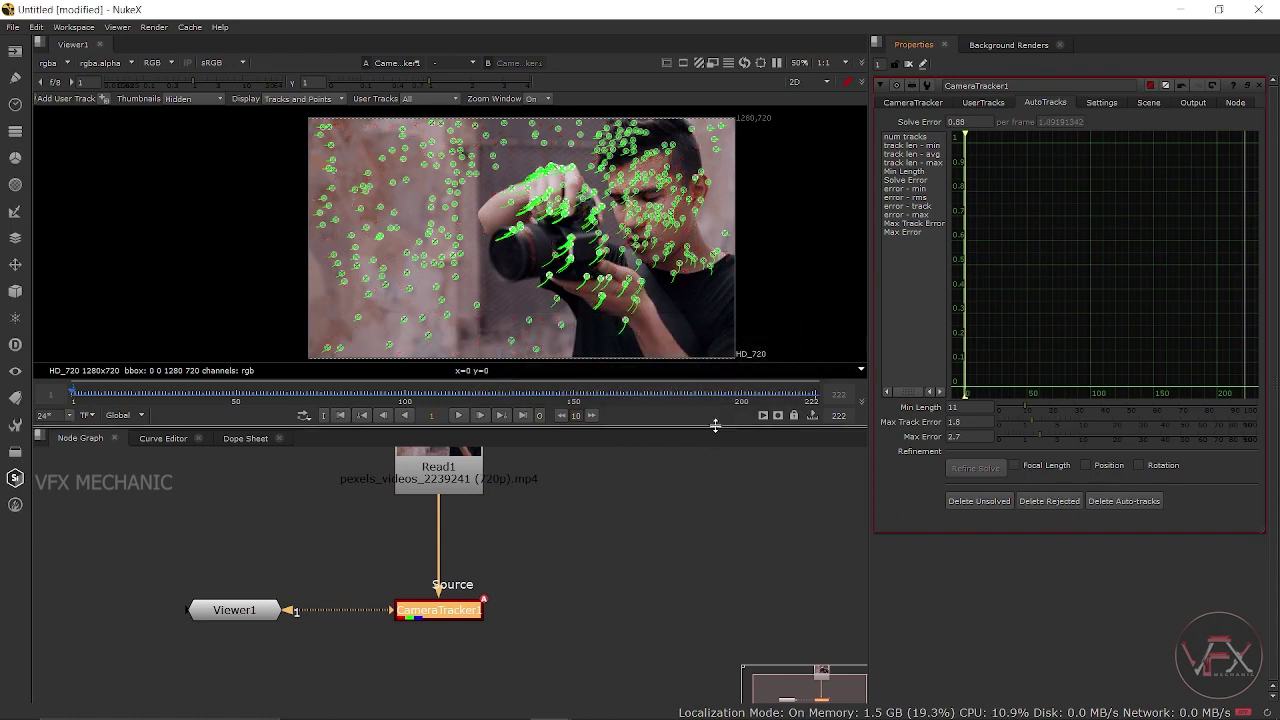
{"action": "left_click", "coordinate": [972, 121]}
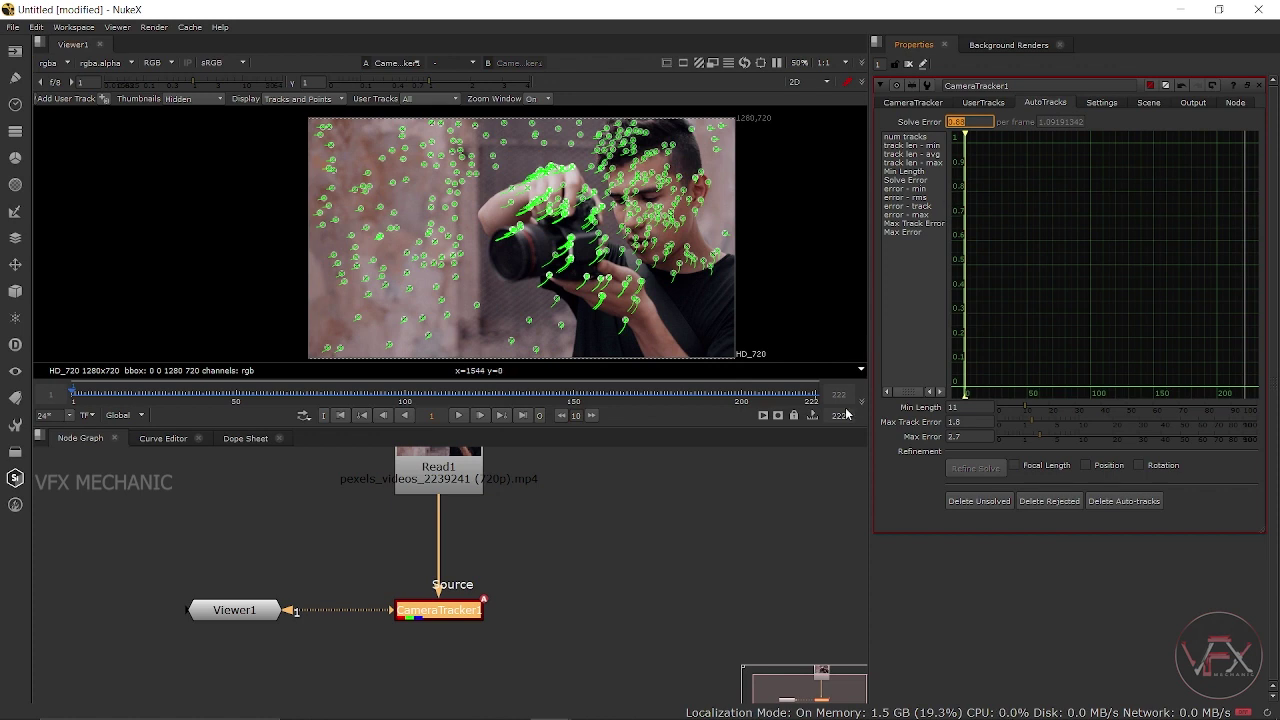
Refine the solve with focal length and position, then delete unsolved and rejected tracks
{"action": "left_click", "coordinate": [1014, 465]}
{"action": "left_click", "coordinate": [1085, 465]}
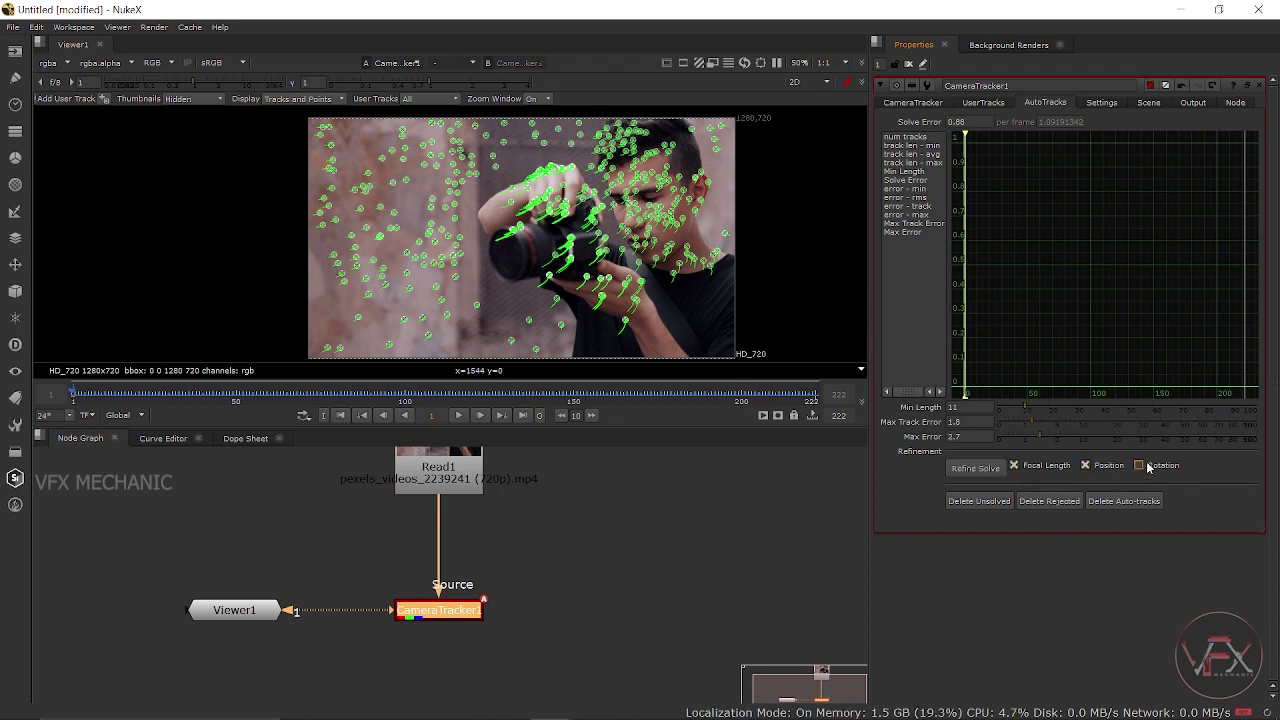
{"action": "left_click", "coordinate": [987, 474]}
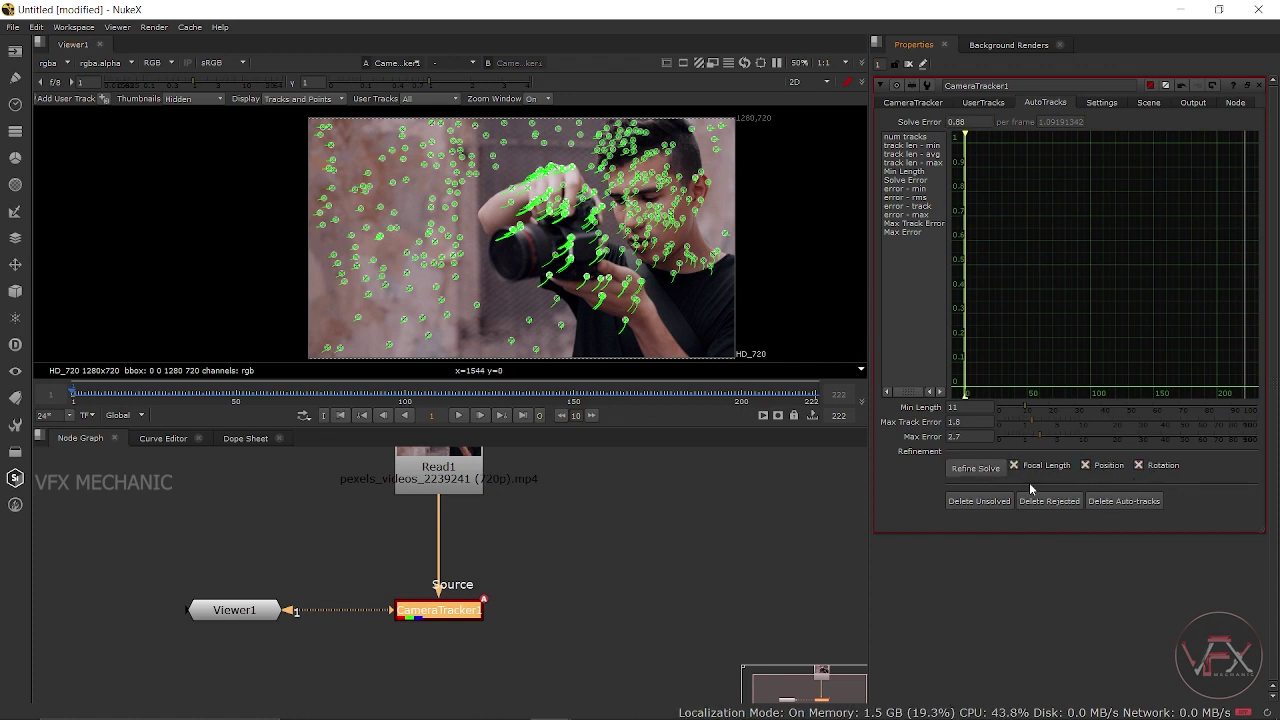
{"action": "left_click", "coordinate": [960, 501]}
{"action": "left_click", "coordinate": [600, 390]}
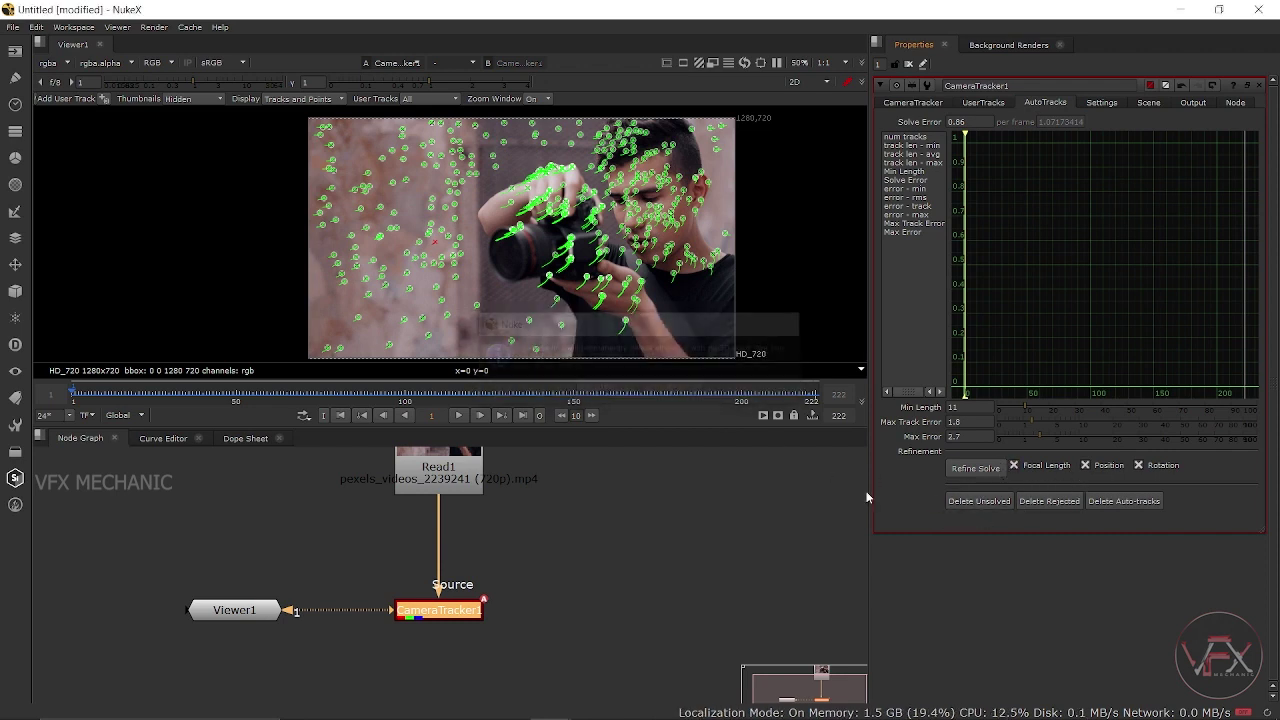
{"action": "left_click", "coordinate": [1048, 501]}
{"action": "left_click", "coordinate": [606, 387]}
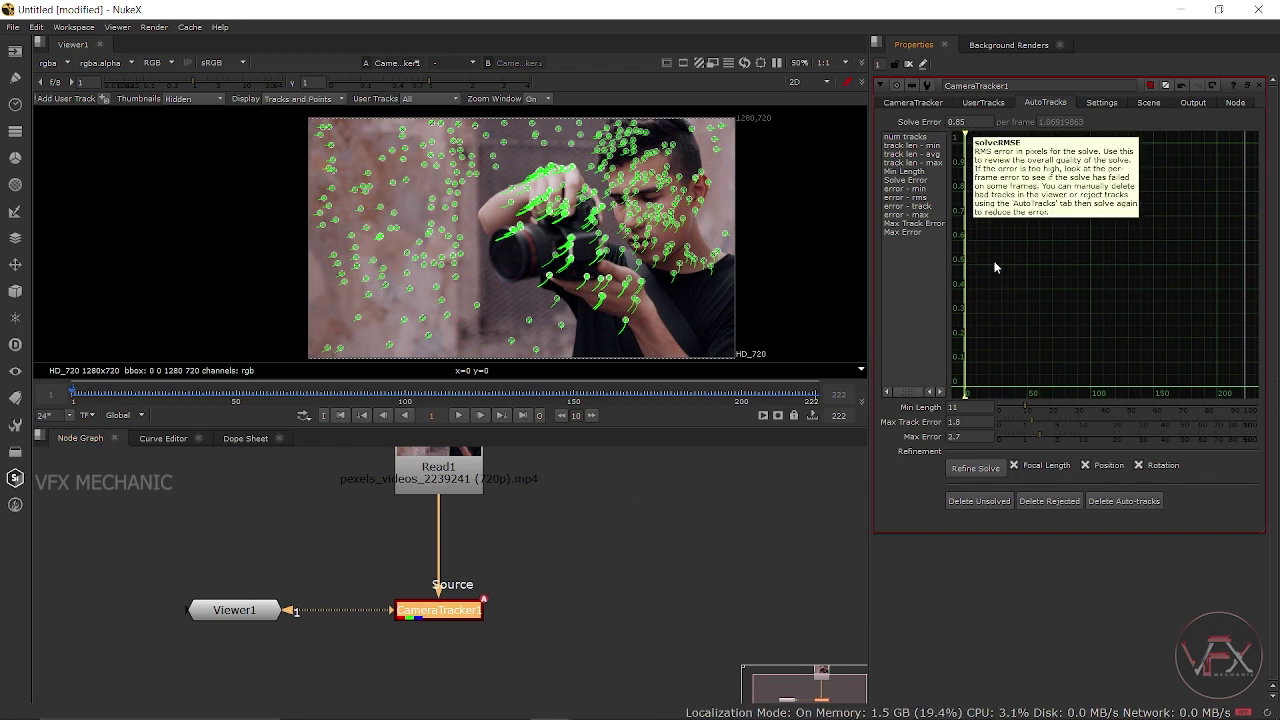
Lower Max Error to 2.3 and delete the unsolved and rejected tracks, reaching solve error 0.79
{"action": "left_click_drag", "start_coordinate": [1041, 437], "coordinate": [1037, 438]}
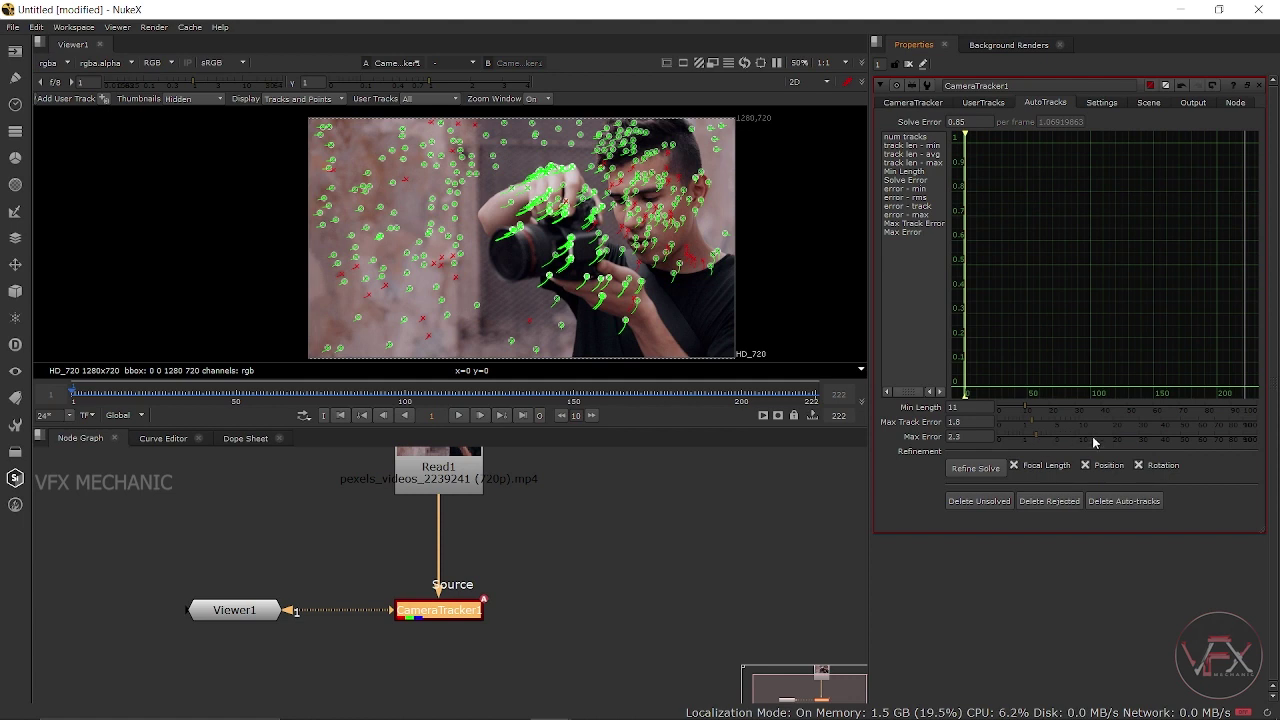
{"action": "left_click", "coordinate": [977, 503]}
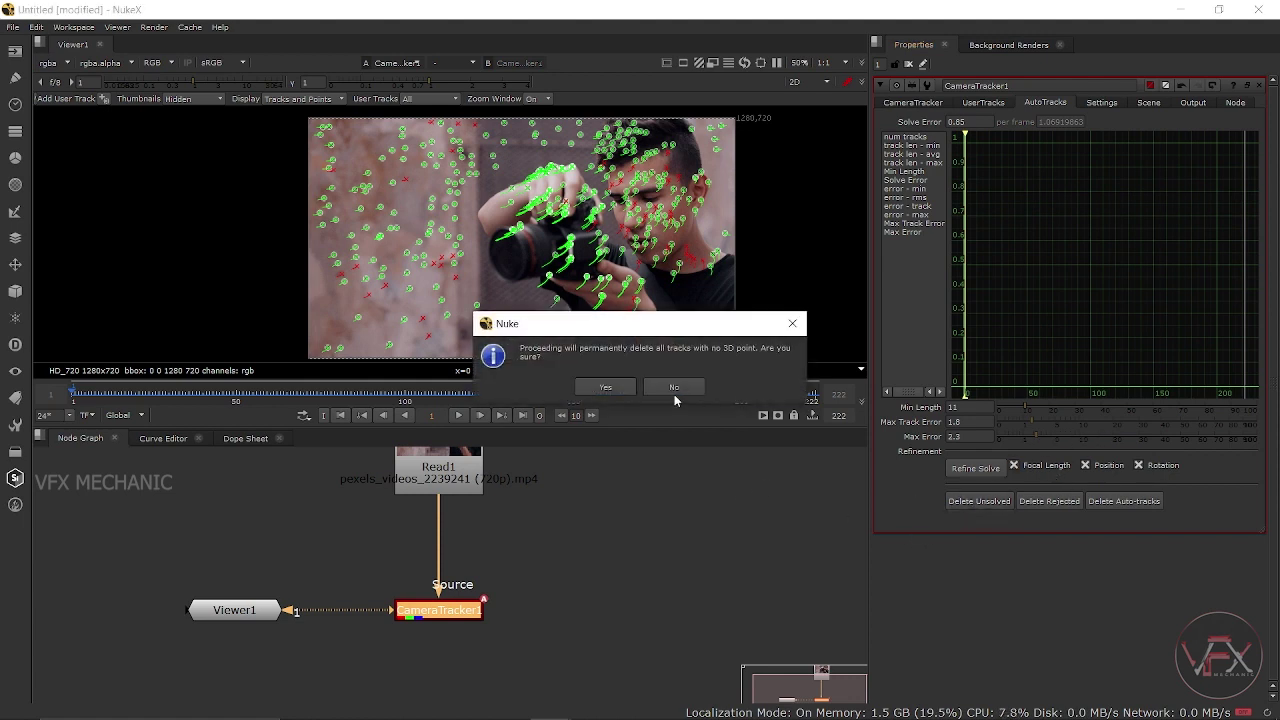
{"action": "left_click", "coordinate": [612, 392]}
{"action": "left_click", "coordinate": [1057, 505]}
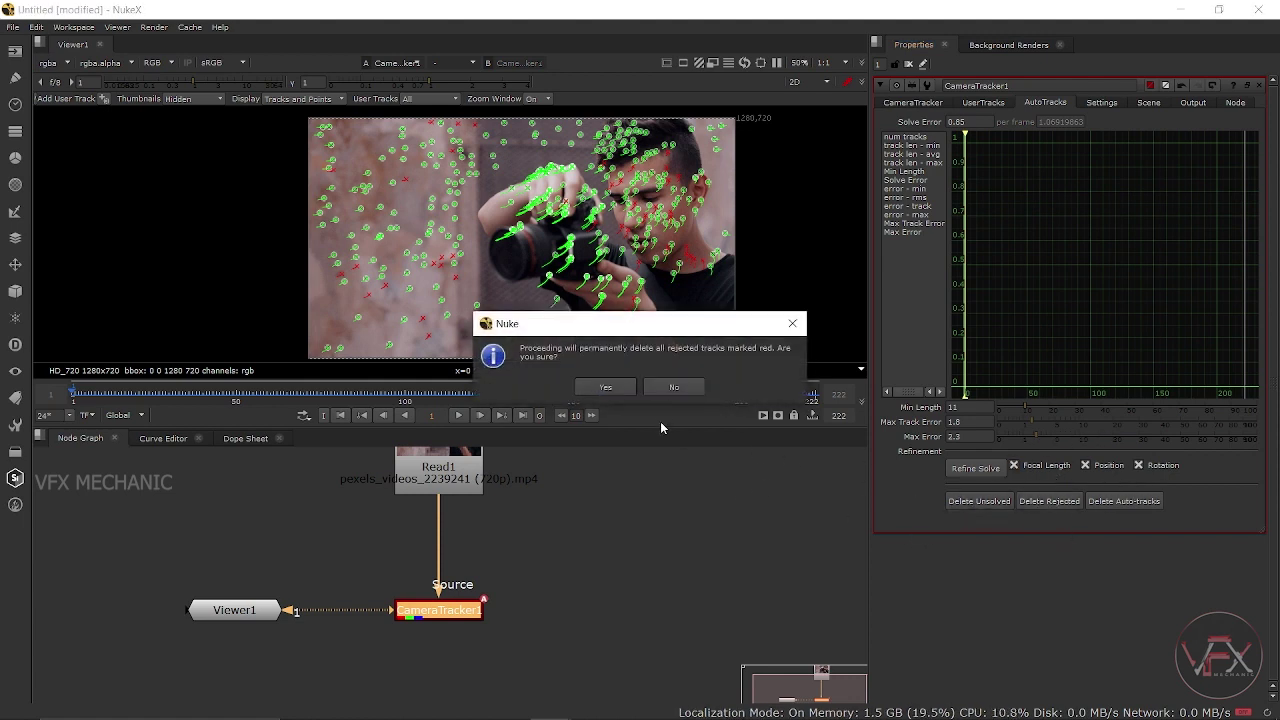
{"action": "left_click", "coordinate": [605, 388]}
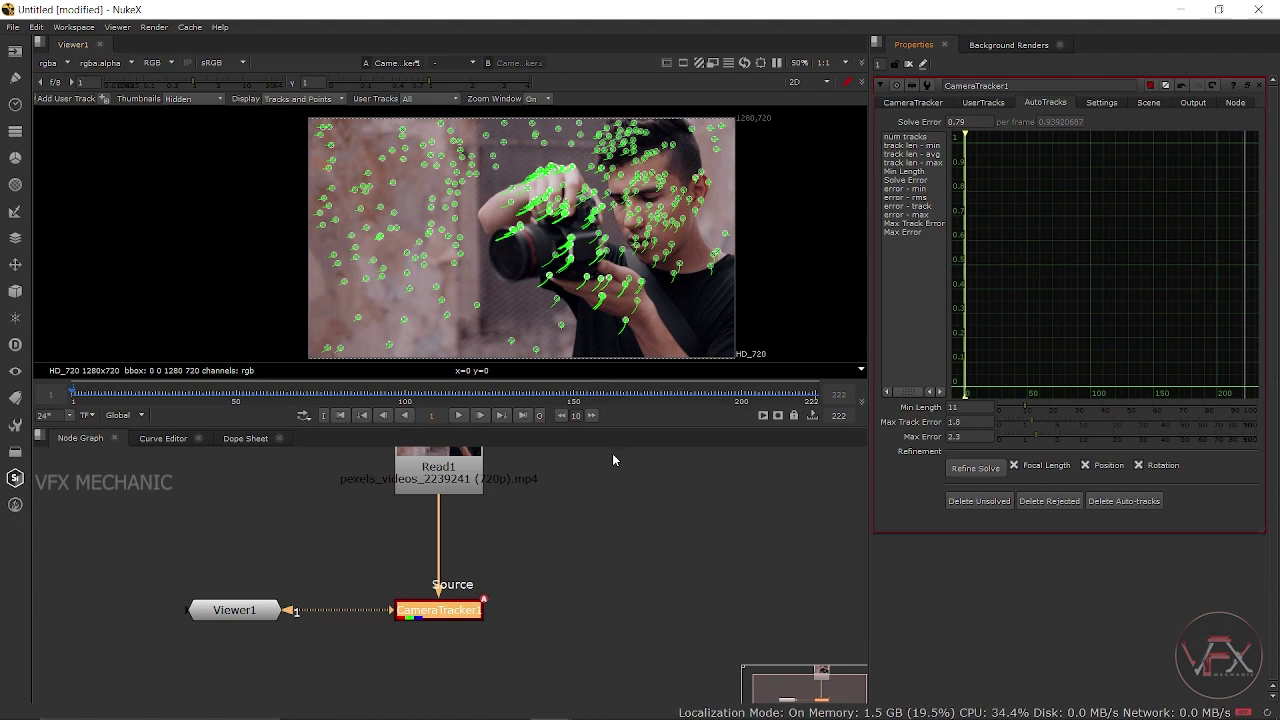
{"action": "double_click", "coordinate": [969, 121]}
{"action": "left_click", "coordinate": [657, 603]}
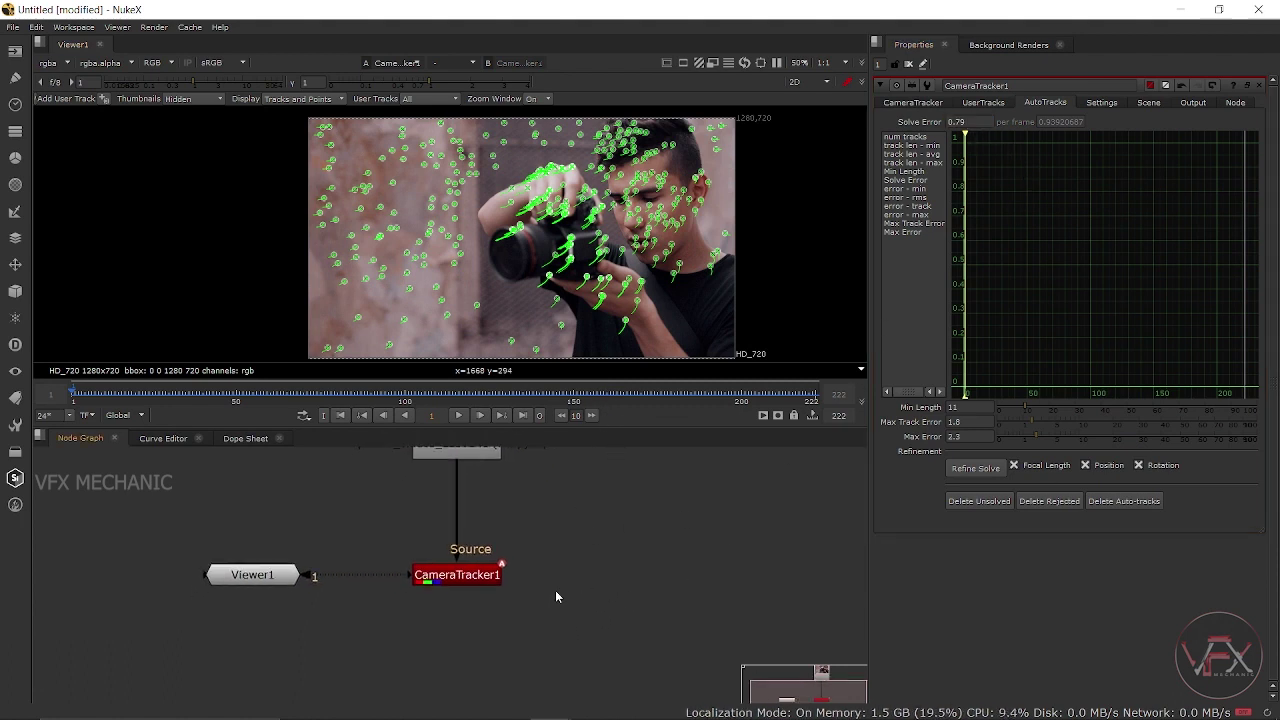
{"action": "left_click_drag", "start_coordinate": [262, 576], "coordinate": [333, 618]}
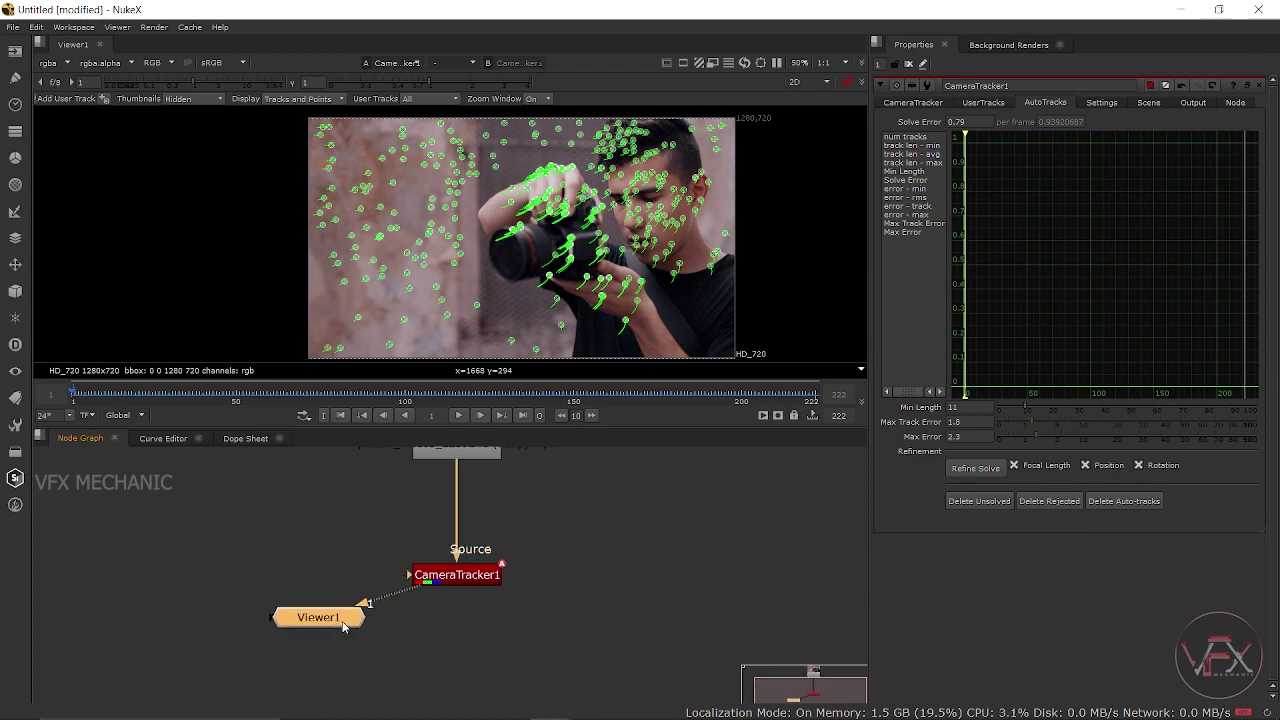
Set Export to Scene and create the Scene1, Camera1 and CameraTrackerPointCloud1 nodes
{"action": "left_click", "coordinate": [913, 103]}
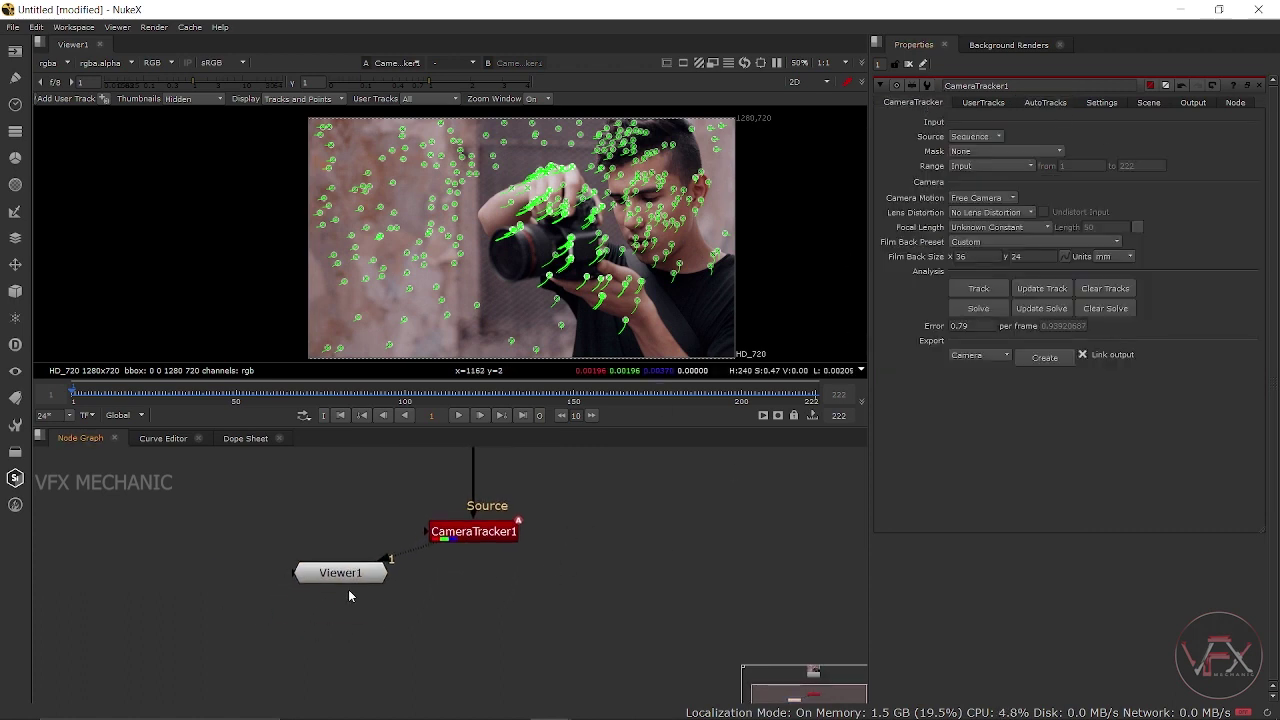
{"action": "mouse_move", "coordinate": [348, 590]}
{"action": "left_mouse_down"}
{"action": "mouse_move", "coordinate": [453, 632]}
{"action": "mouse_move", "coordinate": [298, 652]}
{"action": "left_mouse_up"}
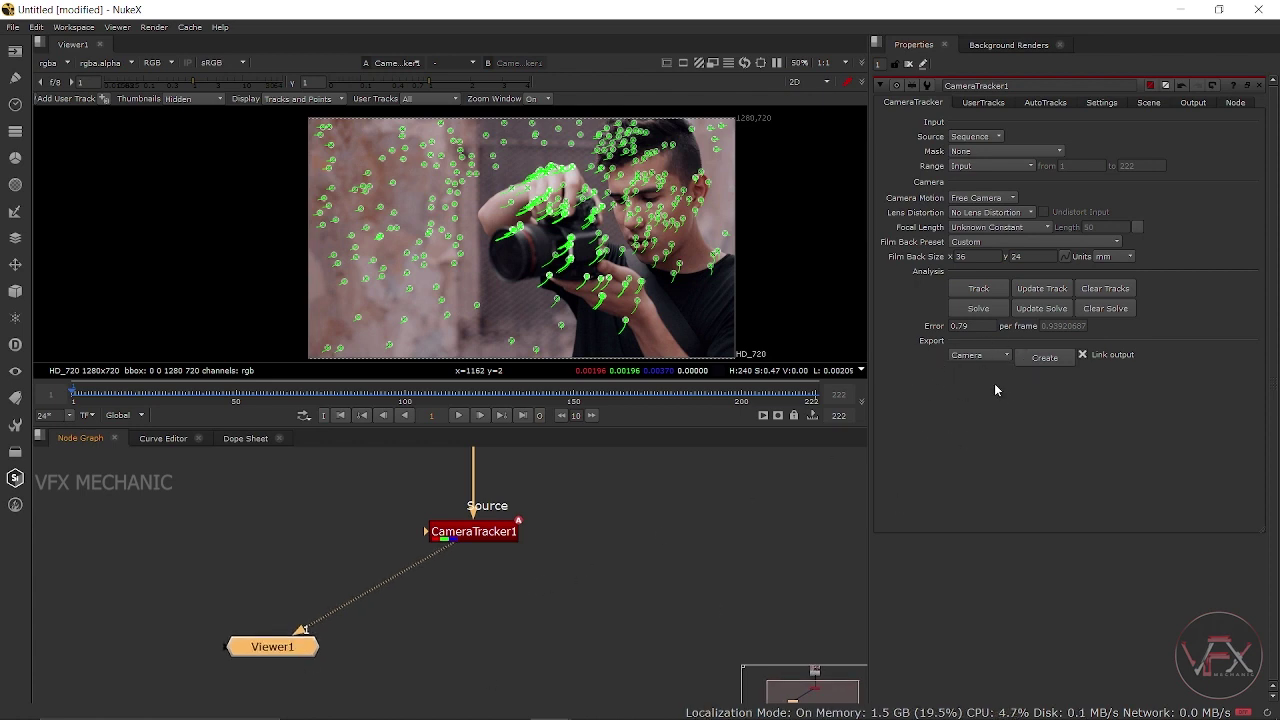
{"action": "left_click", "coordinate": [981, 359]}
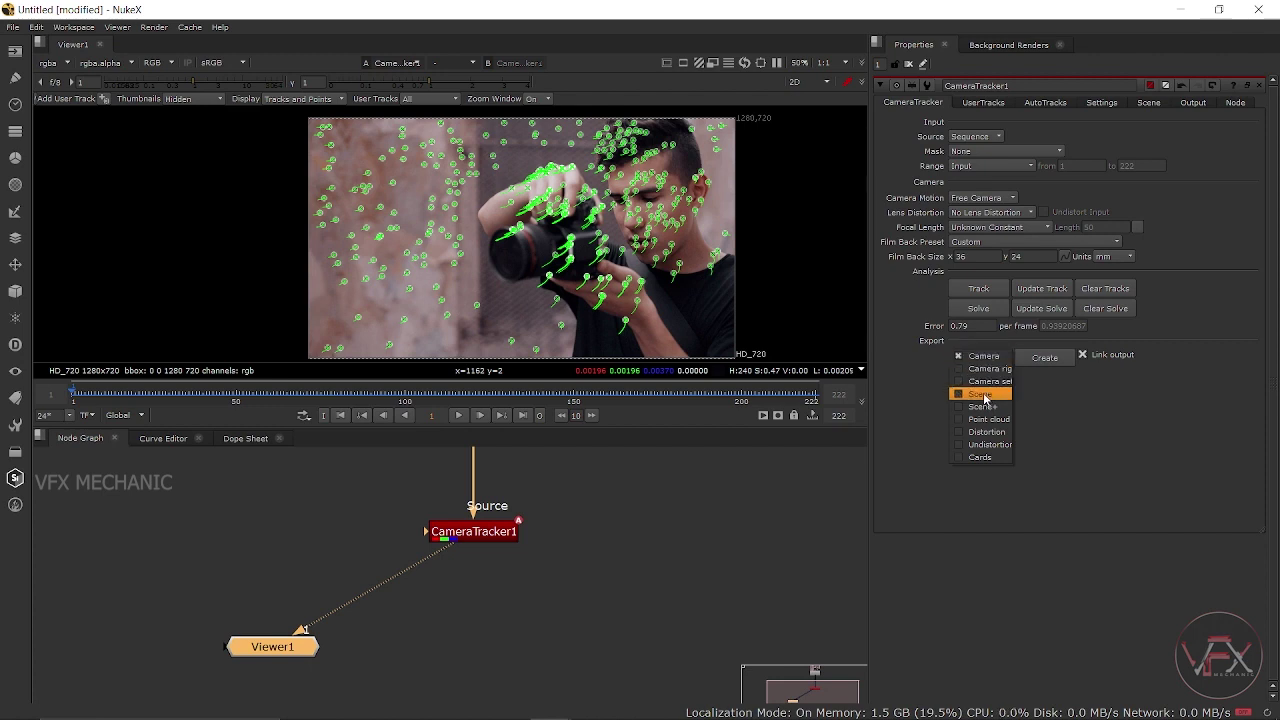
{"action": "left_click", "coordinate": [983, 395]}
{"action": "left_click", "coordinate": [980, 356]}
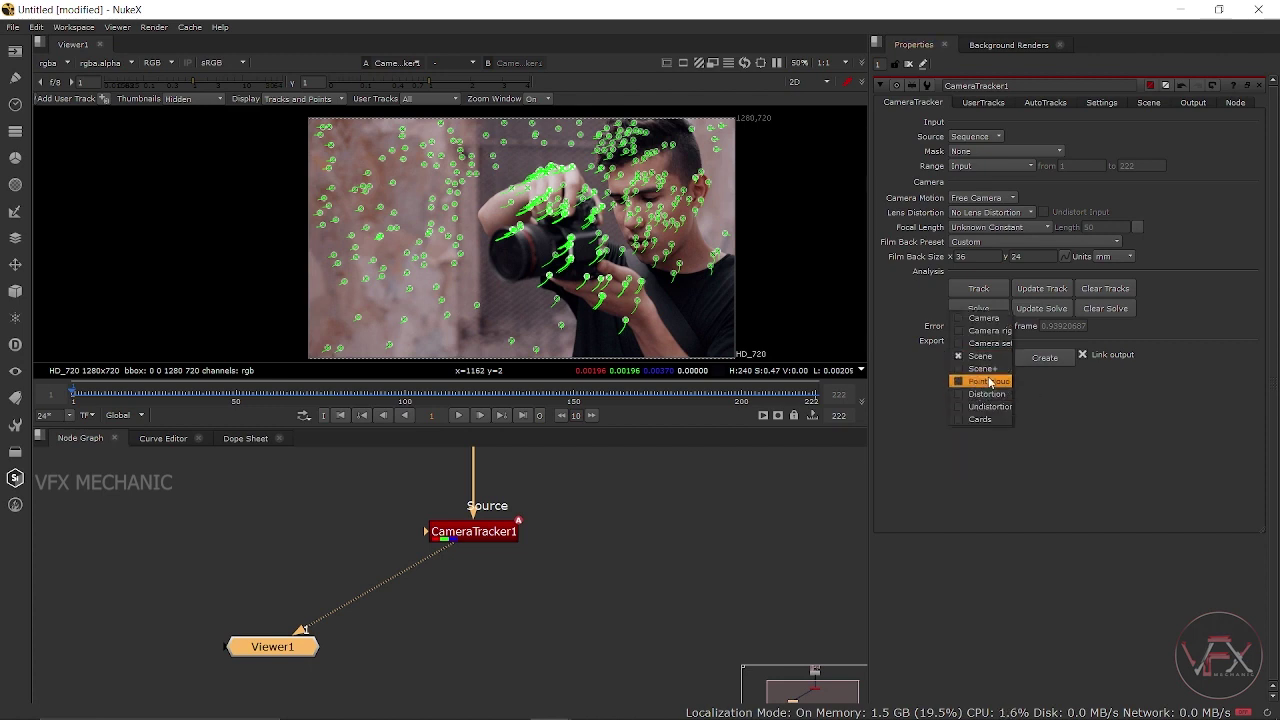
{"action": "left_click", "coordinate": [985, 357]}
{"action": "left_click", "coordinate": [1039, 356]}
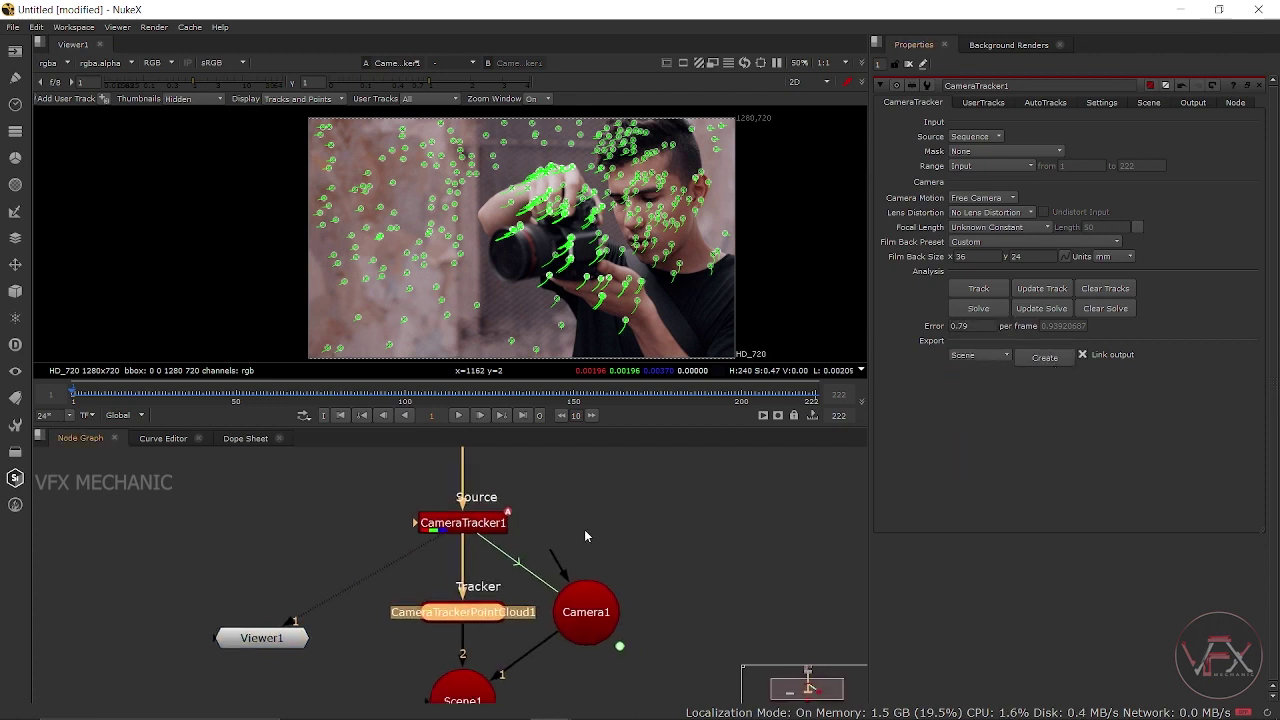
Move Camera1 lower and to the right in the node graph
{"action": "mouse_move", "coordinate": [580, 580]}
{"action": "left_mouse_down"}
{"action": "mouse_move", "coordinate": [593, 633]}
{"action": "mouse_move", "coordinate": [628, 593]}
{"action": "left_mouse_up"}
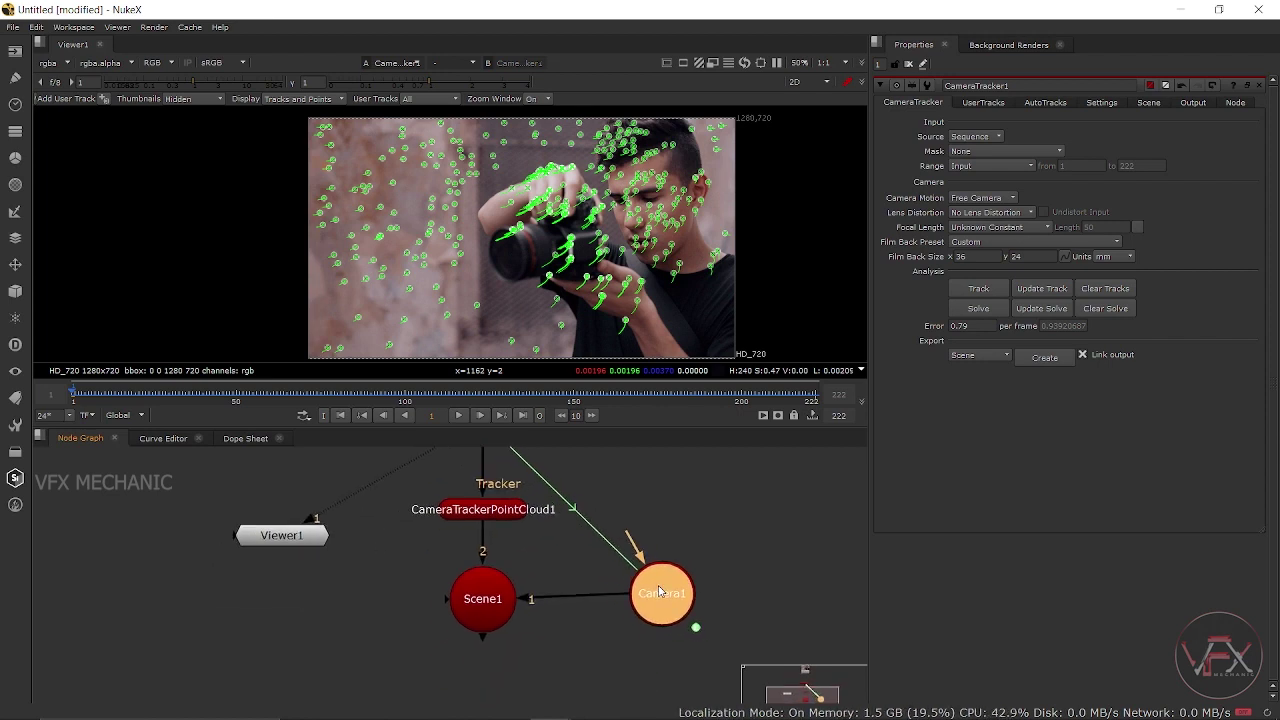
{"action": "left_click_drag", "start_coordinate": [628, 593], "coordinate": [665, 570]}
{"action": "left_click", "coordinate": [441, 593]}
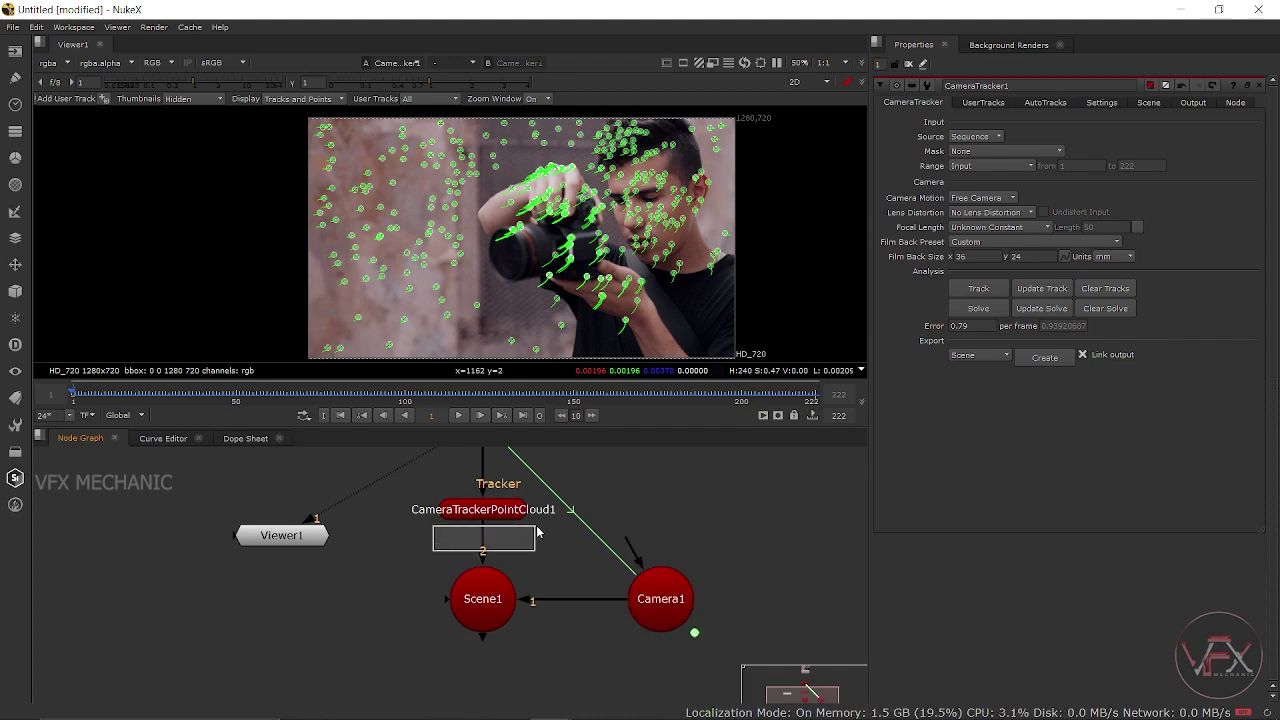
View Scene1 in the maximized 3D viewer and orbit around the tracked point cloud
{"action": "left_click", "coordinate": [483, 598]}
{"action": "key", "text": "1"}
{"action": "scroll", "coordinate": [538, 296], "scroll_direction": "up", "scroll_amount": 3}
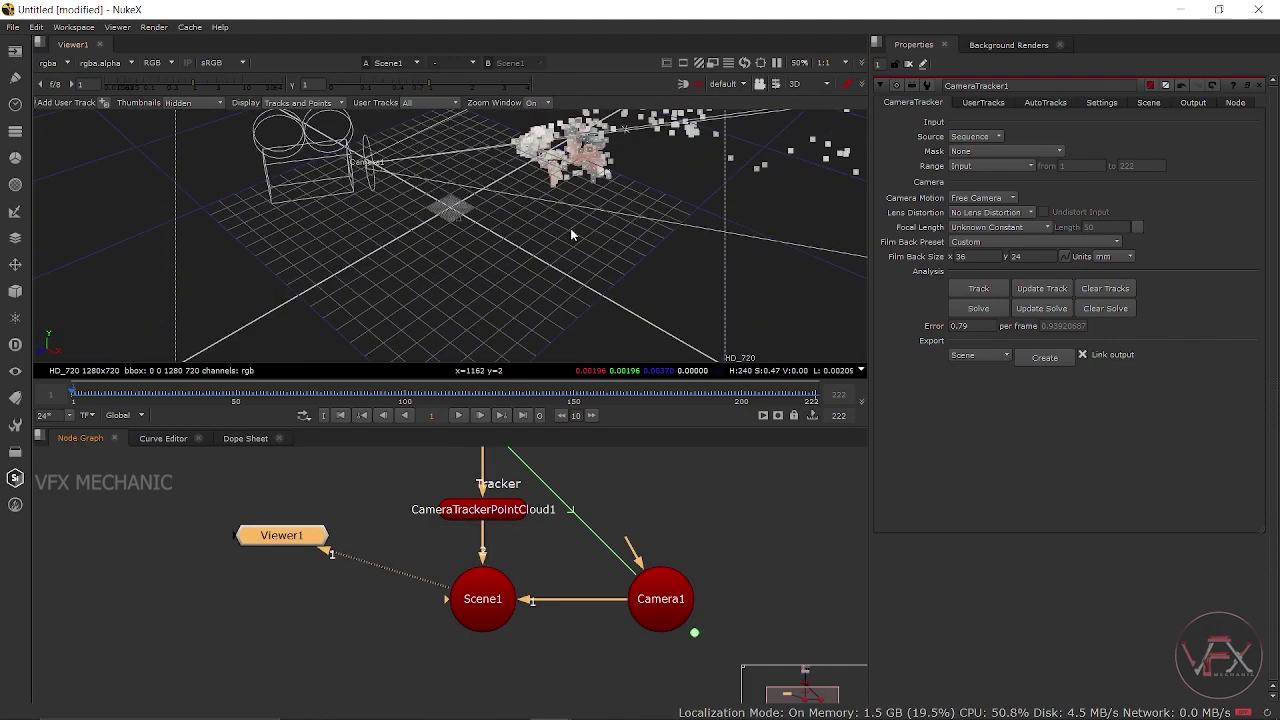
{"action": "key", "text": "space"}
{"action": "scroll", "coordinate": [620, 394], "scroll_direction": "up", "scroll_amount": 2}
{"action": "mouse_move", "coordinate": [570, 440]}
{"action": "left_mouse_down"}
{"action": "mouse_move", "coordinate": [670, 435]}
{"action": "mouse_move", "coordinate": [575, 475]}
{"action": "mouse_move", "coordinate": [667, 509]}
{"action": "mouse_move", "coordinate": [665, 521]}
{"action": "left_mouse_up"}
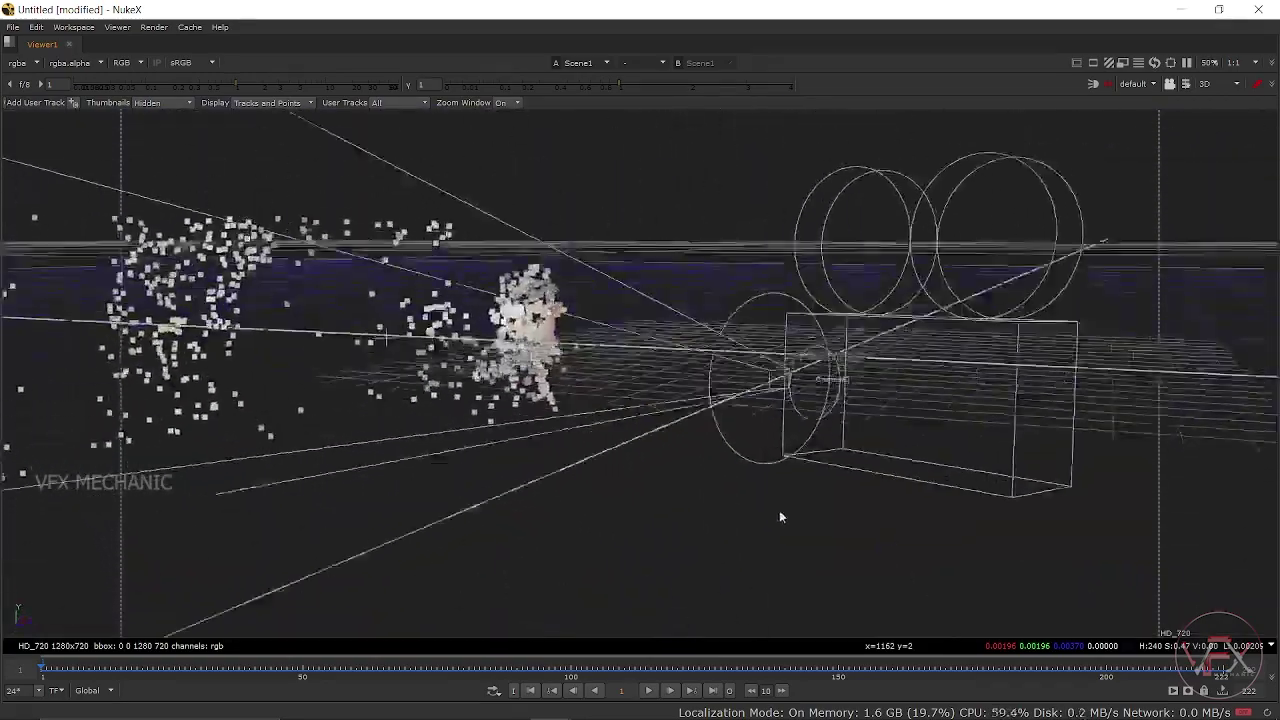
Add a PointCloudGenerator node through the Tab node search ('poi')
{"action": "key", "text": "space"}
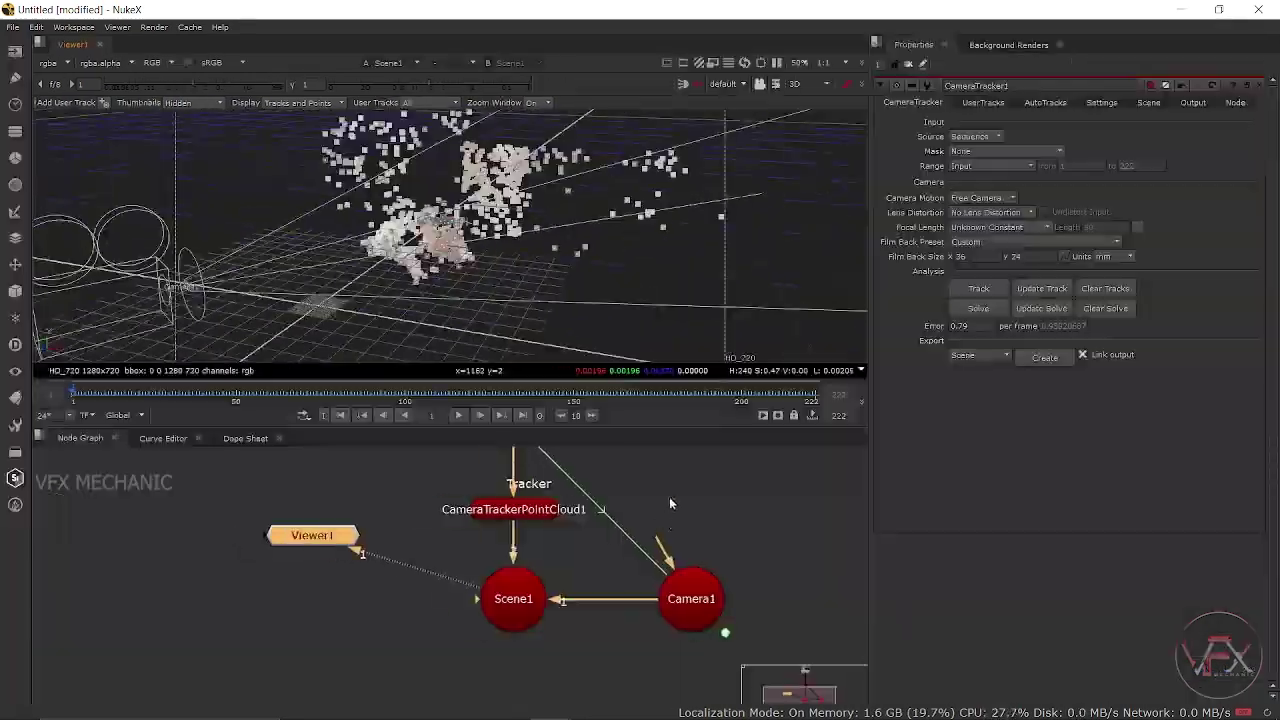
{"action": "key", "text": "Tab"}
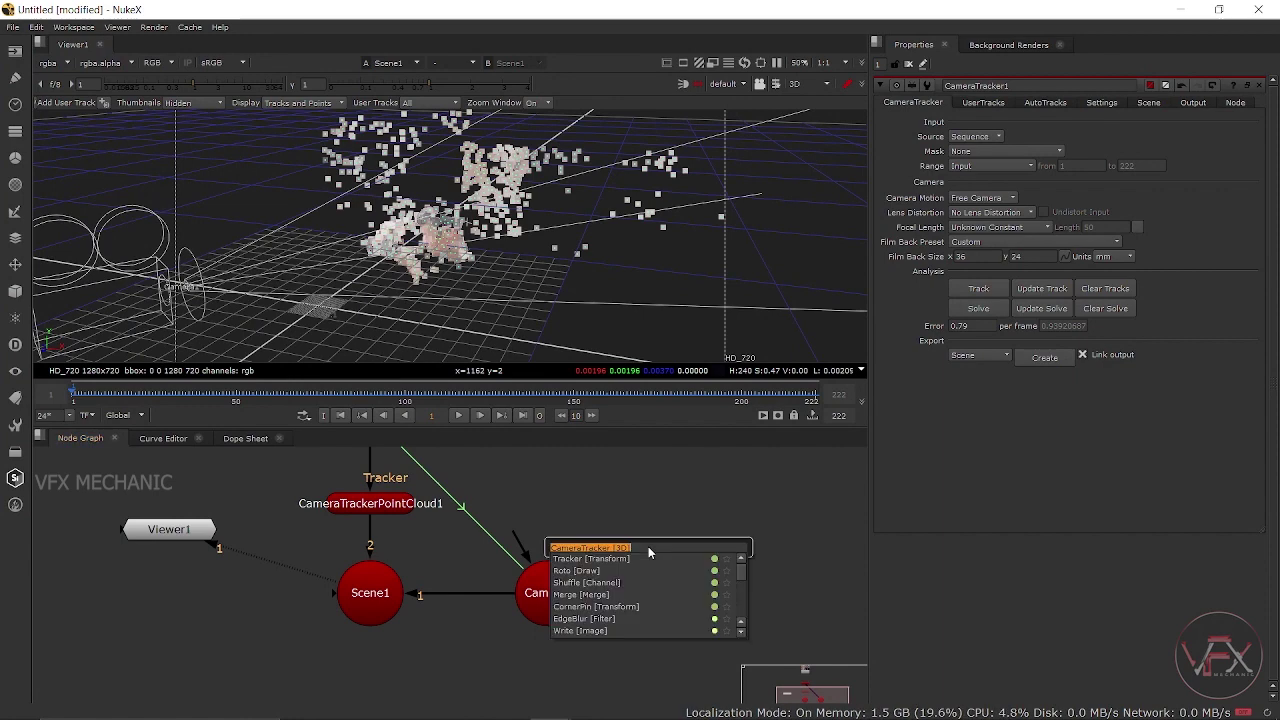
{"action": "type", "text": "poi"}
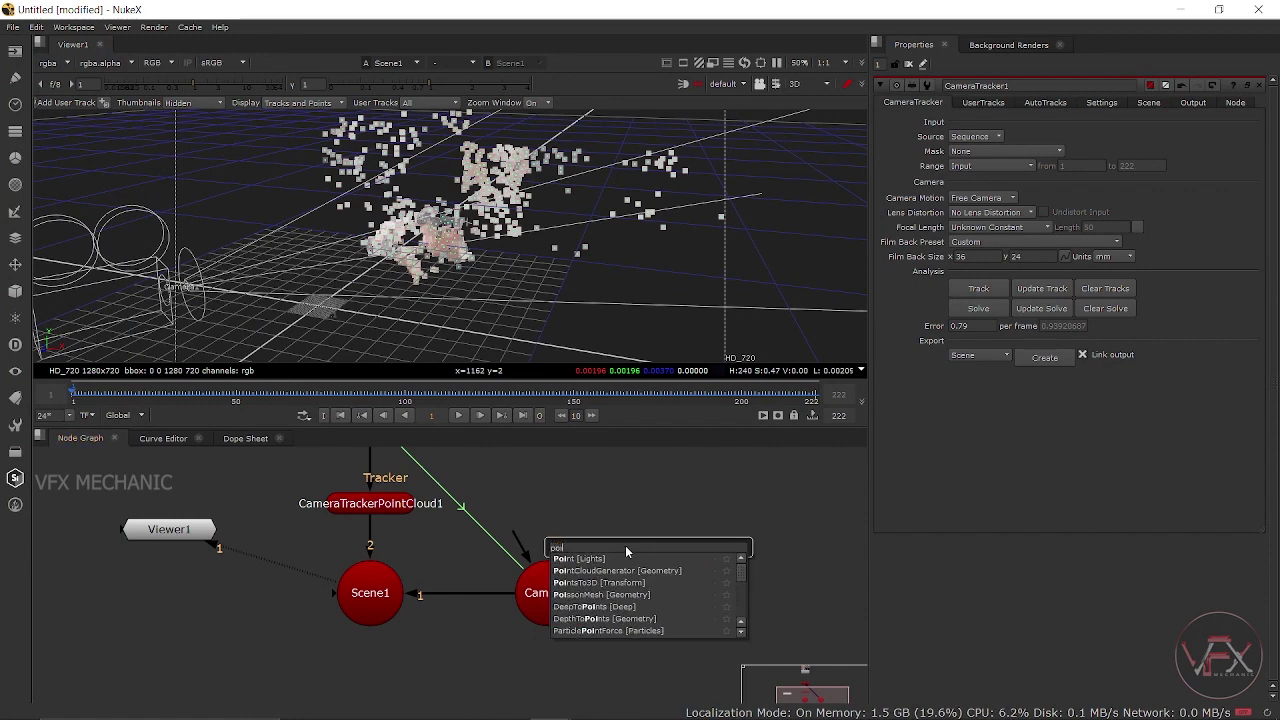
{"action": "left_click", "coordinate": [617, 577]}
Connect PointCloudGenerator1's Camera input to Camera1 and its Source to Read1 through a Dot
{"action": "scroll", "coordinate": [648, 556], "scroll_direction": "up", "scroll_amount": 3}
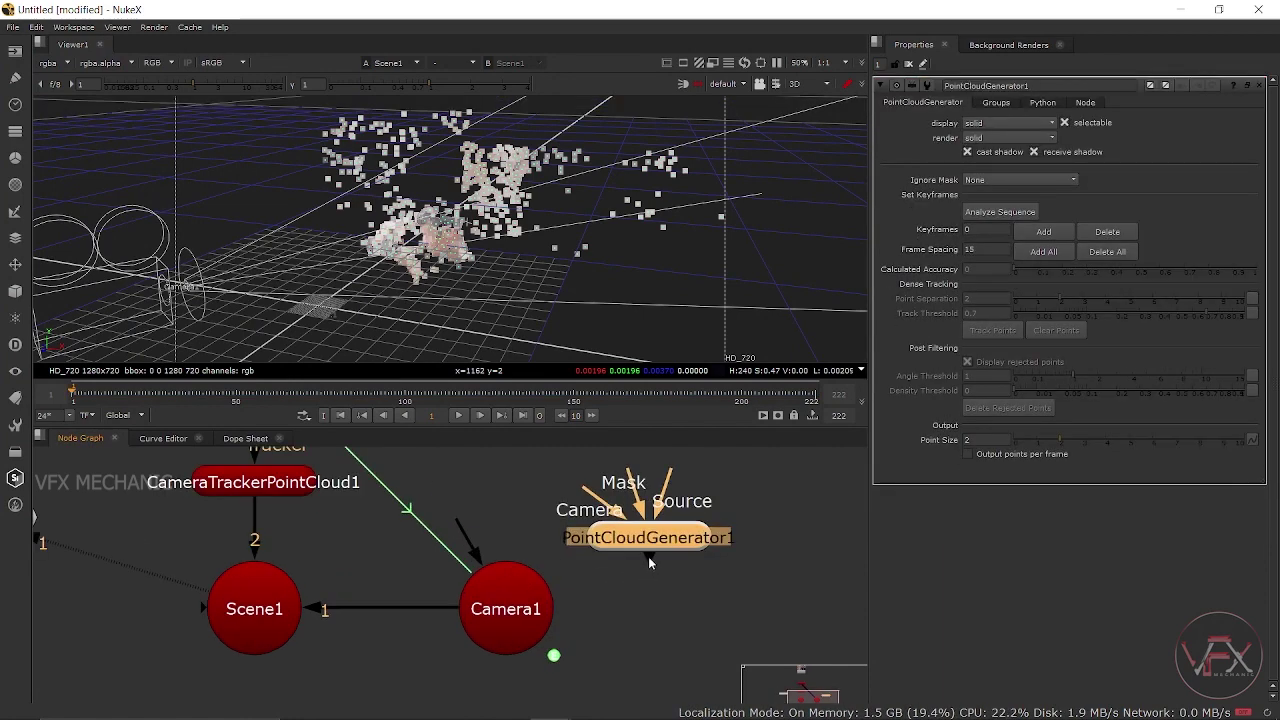
{"action": "key", "text": "space"}
{"action": "scroll", "coordinate": [648, 563], "scroll_direction": "down", "scroll_amount": 3}
{"action": "left_click_drag", "start_coordinate": [760, 432], "coordinate": [655, 555]}
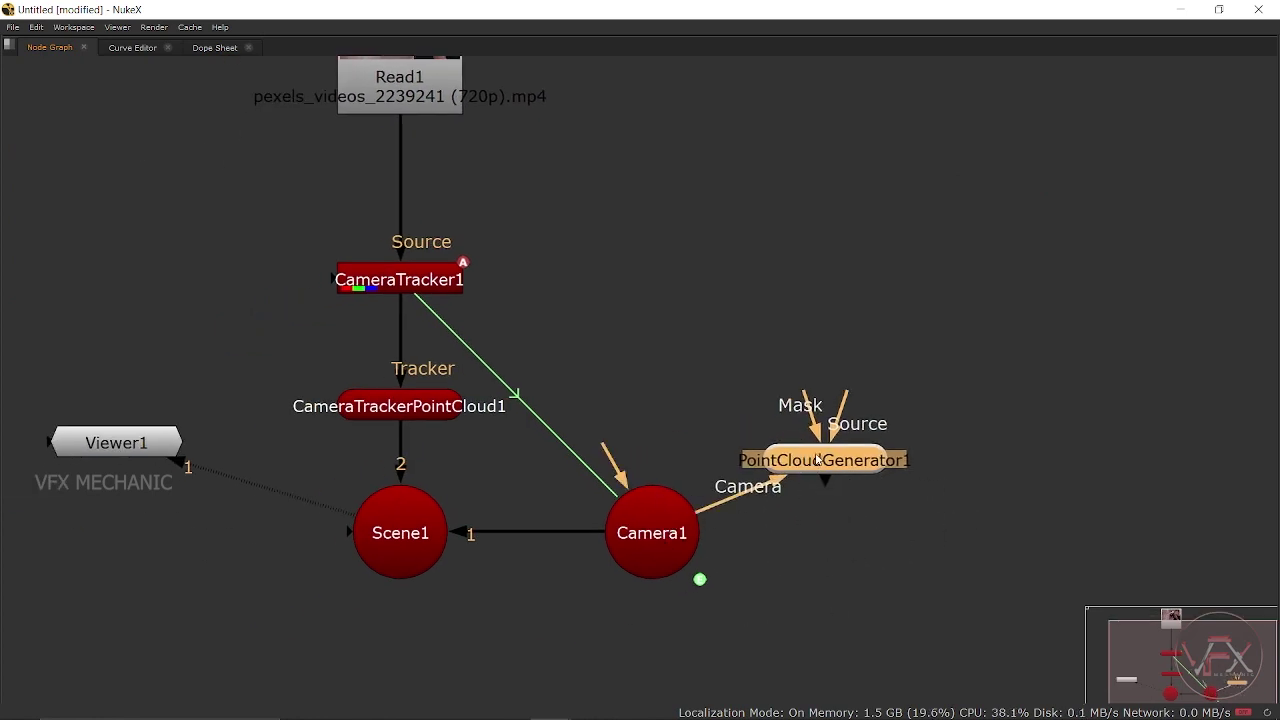
{"action": "left_click_drag", "start_coordinate": [816, 460], "coordinate": [857, 535]}
{"action": "left_click_drag", "start_coordinate": [897, 469], "coordinate": [420, 95]}
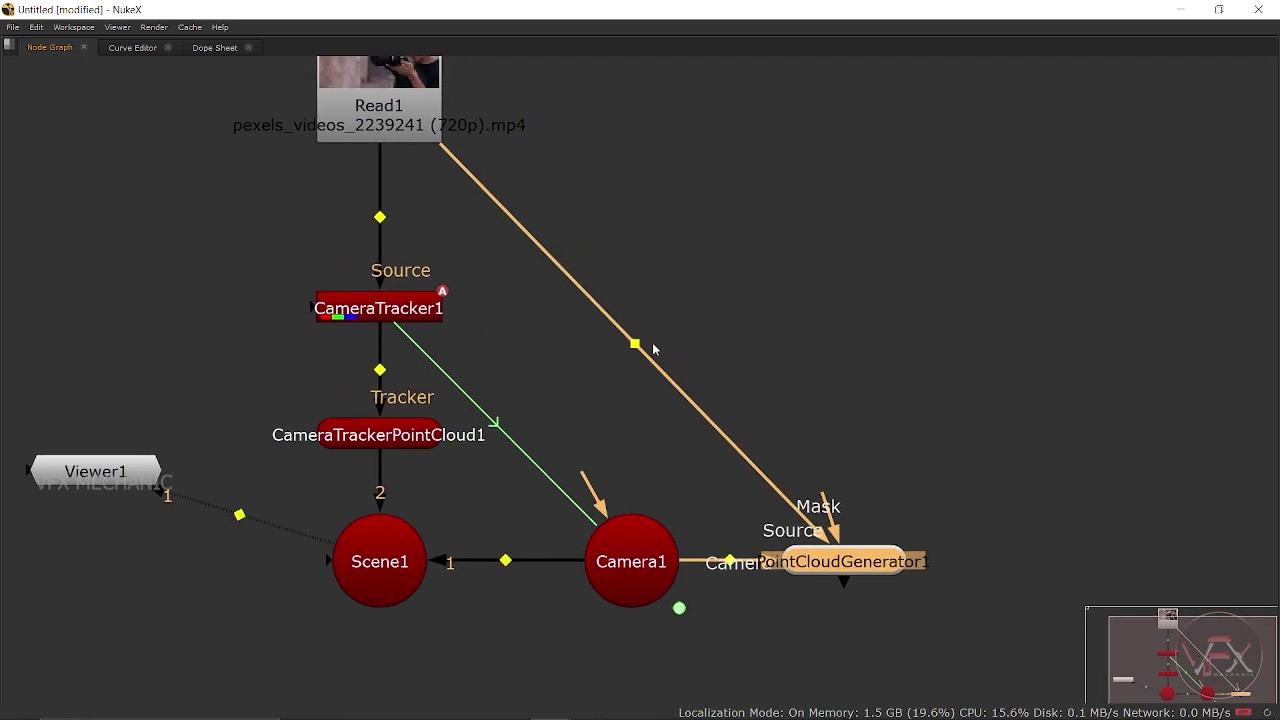
{"action": "left_click_drag", "start_coordinate": [637, 343], "coordinate": [840, 80], "text": "ctrl"}
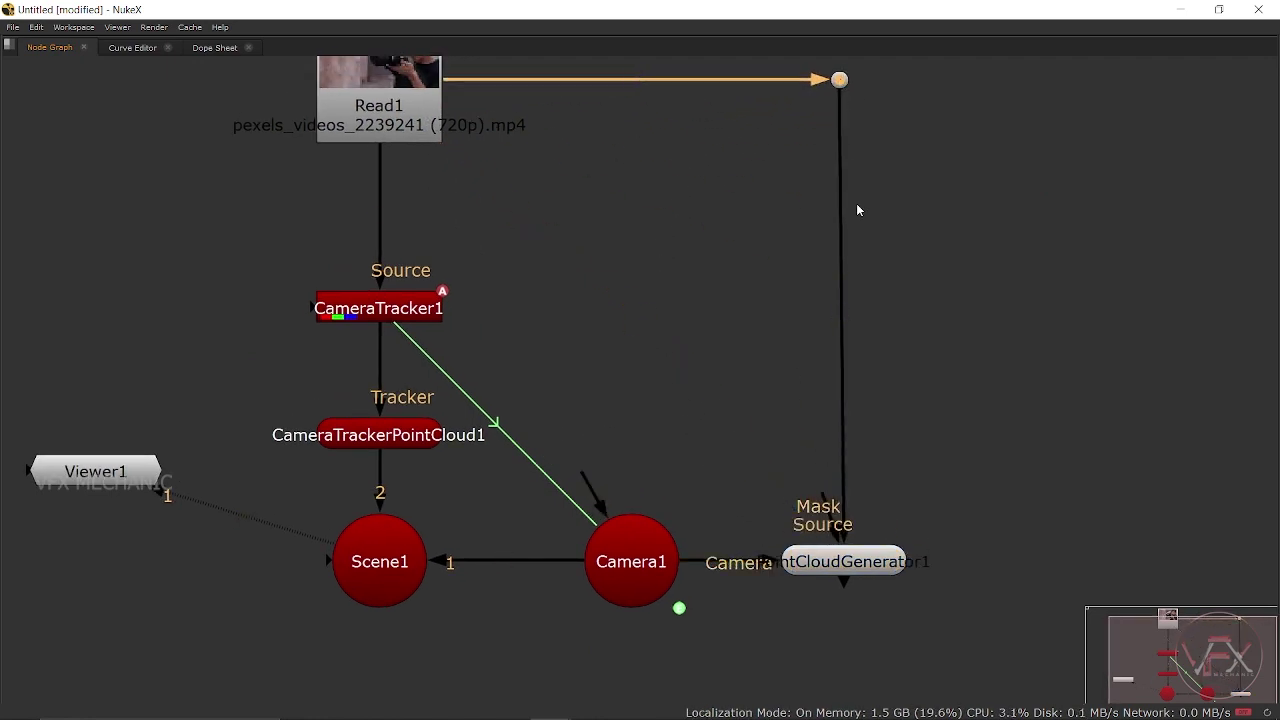
{"action": "scroll", "coordinate": [706, 445], "scroll_direction": "right", "scroll_amount": 2}
{"action": "left_click_drag", "start_coordinate": [760, 485], "coordinate": [988, 533]}
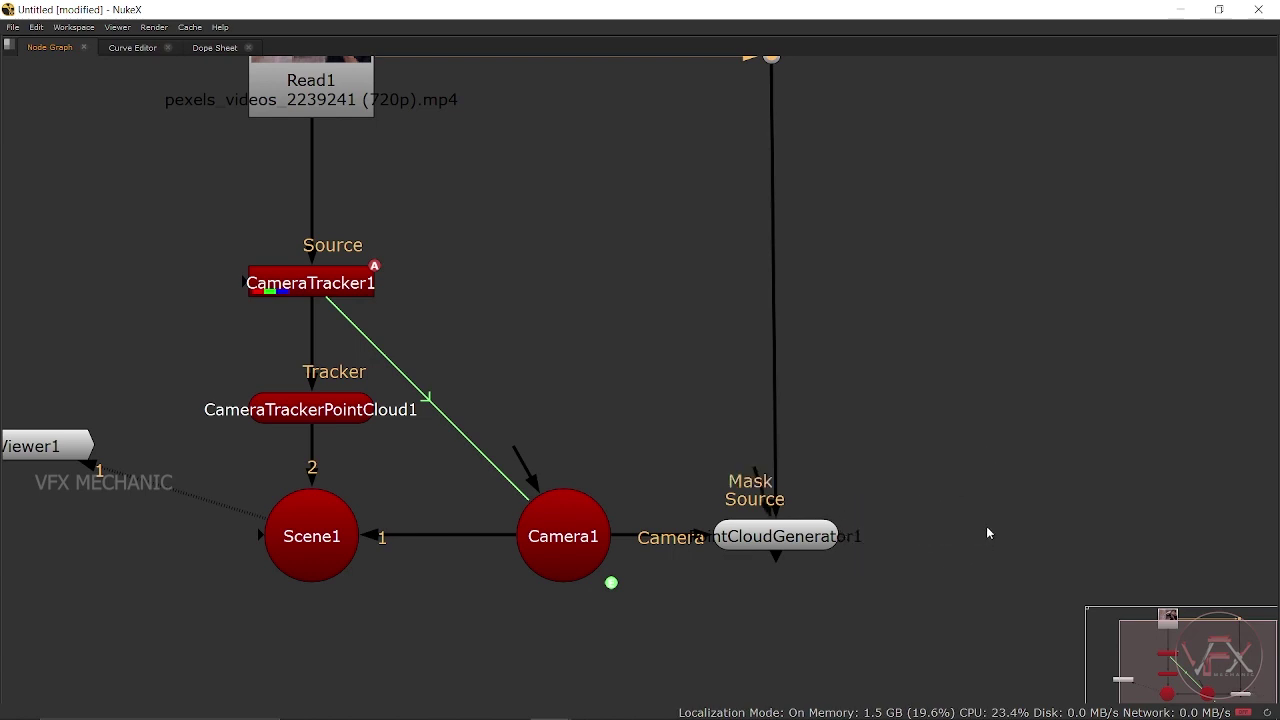
{"action": "scroll", "coordinate": [842, 474], "scroll_direction": "right", "scroll_amount": 2}
{"action": "scroll", "coordinate": [847, 469], "scroll_direction": "up", "scroll_amount": 1}
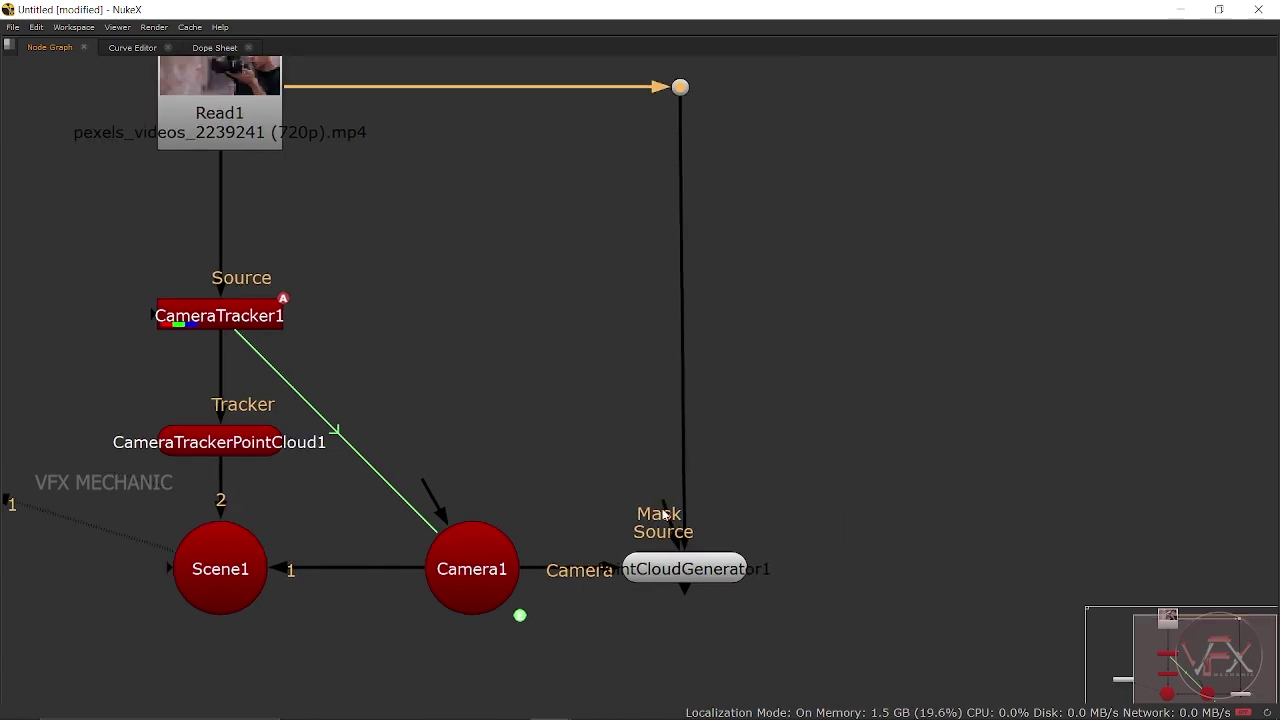
Pull out the mask input and show PointCloudGenerator1's output in Viewer1
{"action": "mouse_move", "coordinate": [665, 512]}
{"action": "left_mouse_down"}
{"action": "mouse_move", "coordinate": [915, 530]}
{"action": "mouse_move", "coordinate": [887, 470]}
{"action": "left_mouse_up"}
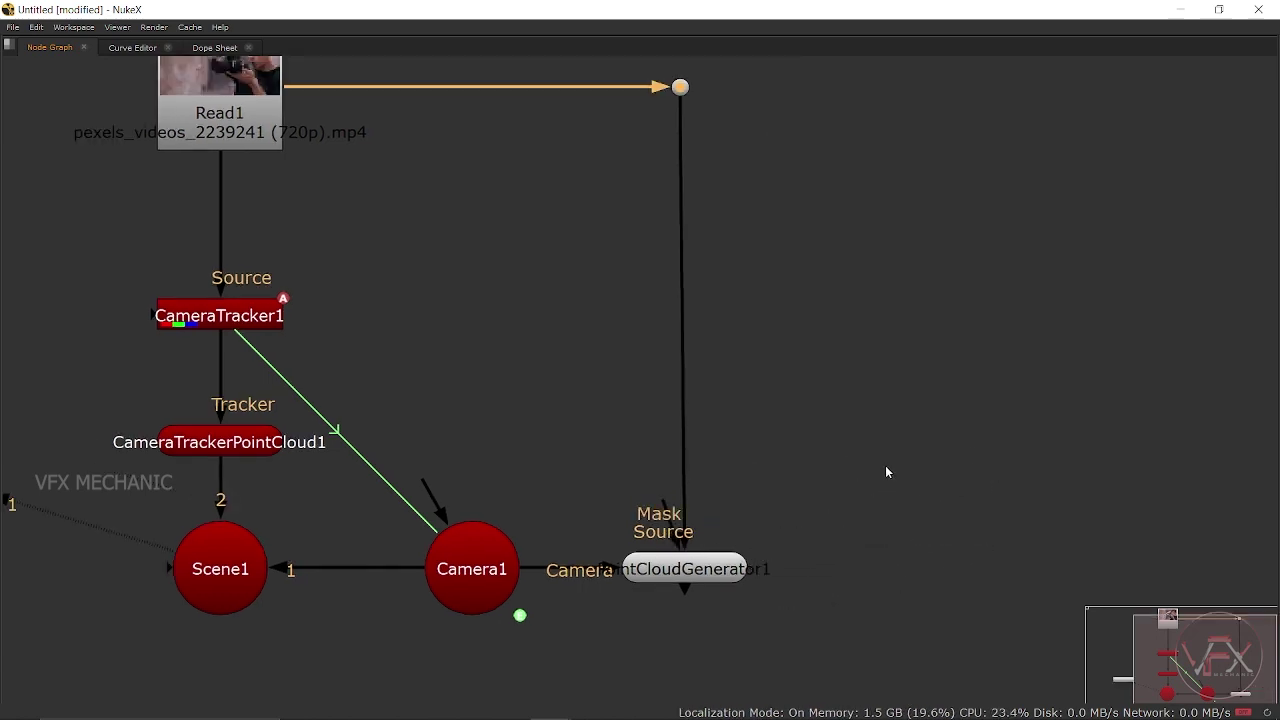
{"action": "left_click_drag", "start_coordinate": [563, 506], "coordinate": [780, 625]}
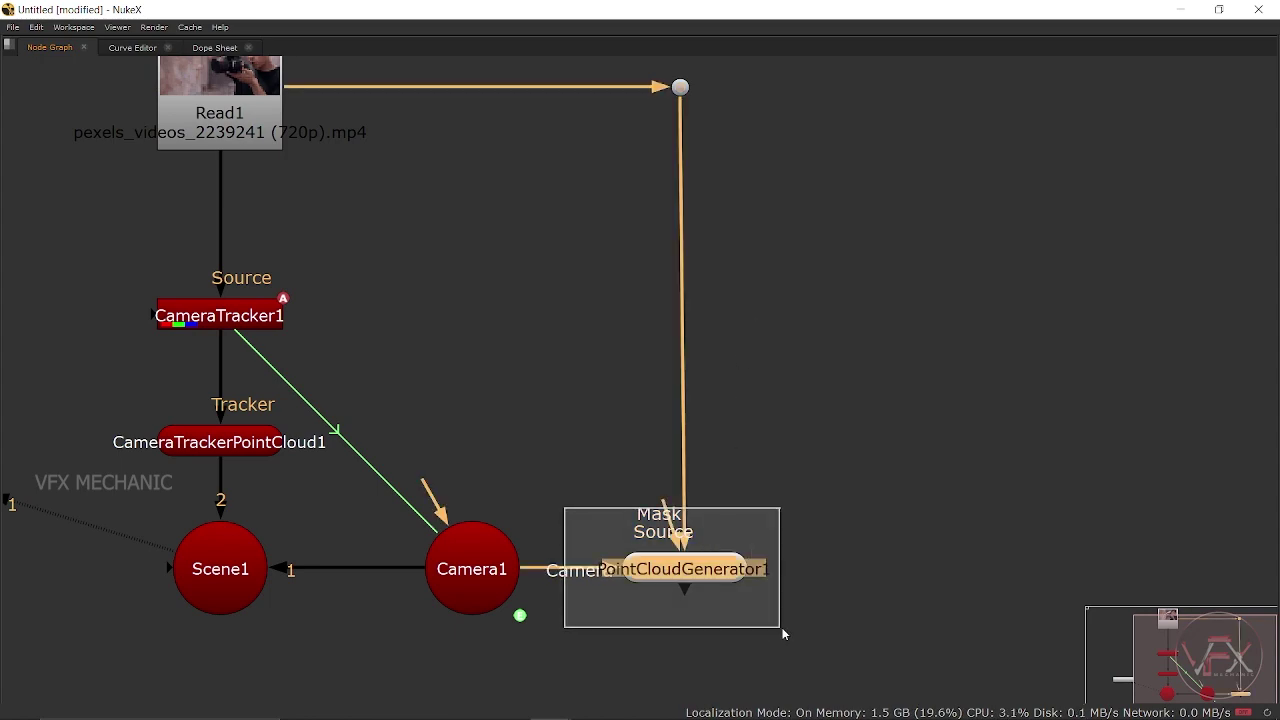
{"action": "key", "text": "1"}
{"action": "left_click", "coordinate": [822, 465]}
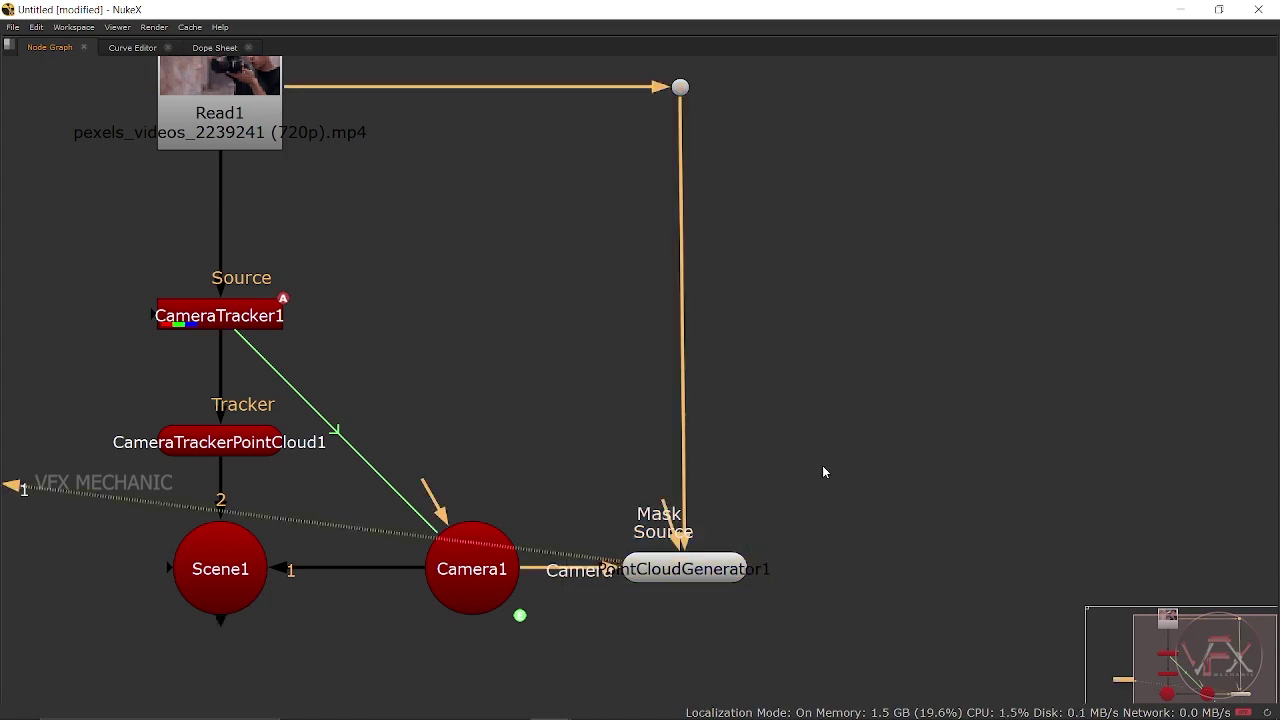
{"action": "key", "text": "space"}
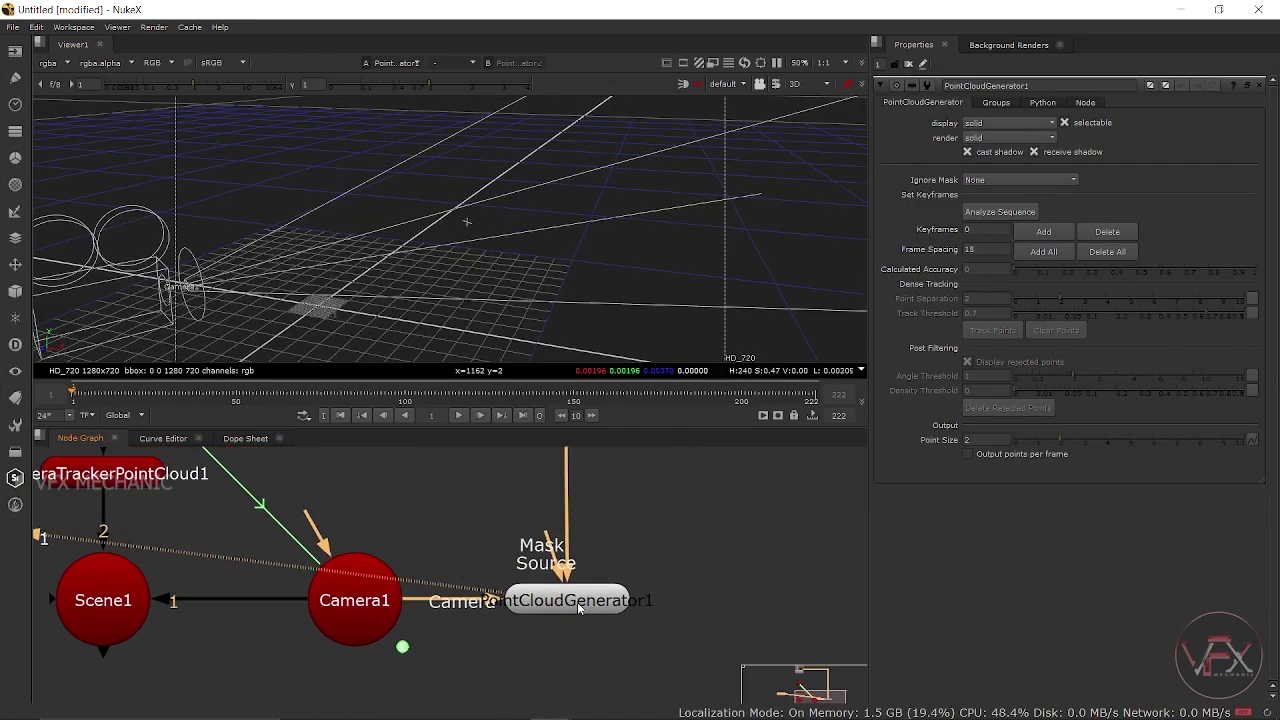
Rearrange the node graph, placing Viewer1 below PointCloudGenerator1
{"action": "scroll", "coordinate": [627, 614], "scroll_direction": "down", "scroll_amount": 3}
{"action": "left_click_drag", "start_coordinate": [676, 558], "coordinate": [723, 569]}
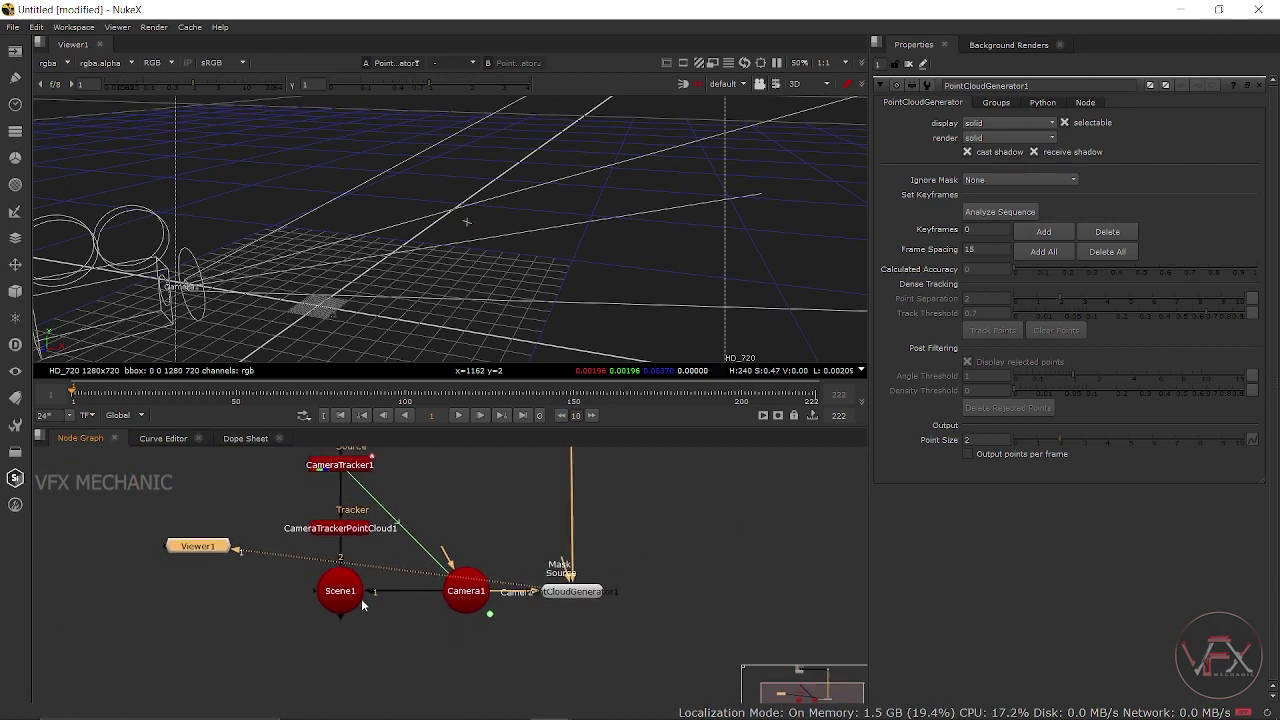
{"action": "mouse_move", "coordinate": [220, 515]}
{"action": "left_mouse_down"}
{"action": "mouse_move", "coordinate": [585, 618]}
{"action": "mouse_move", "coordinate": [551, 568]}
{"action": "mouse_move", "coordinate": [552, 620]}
{"action": "left_mouse_up"}
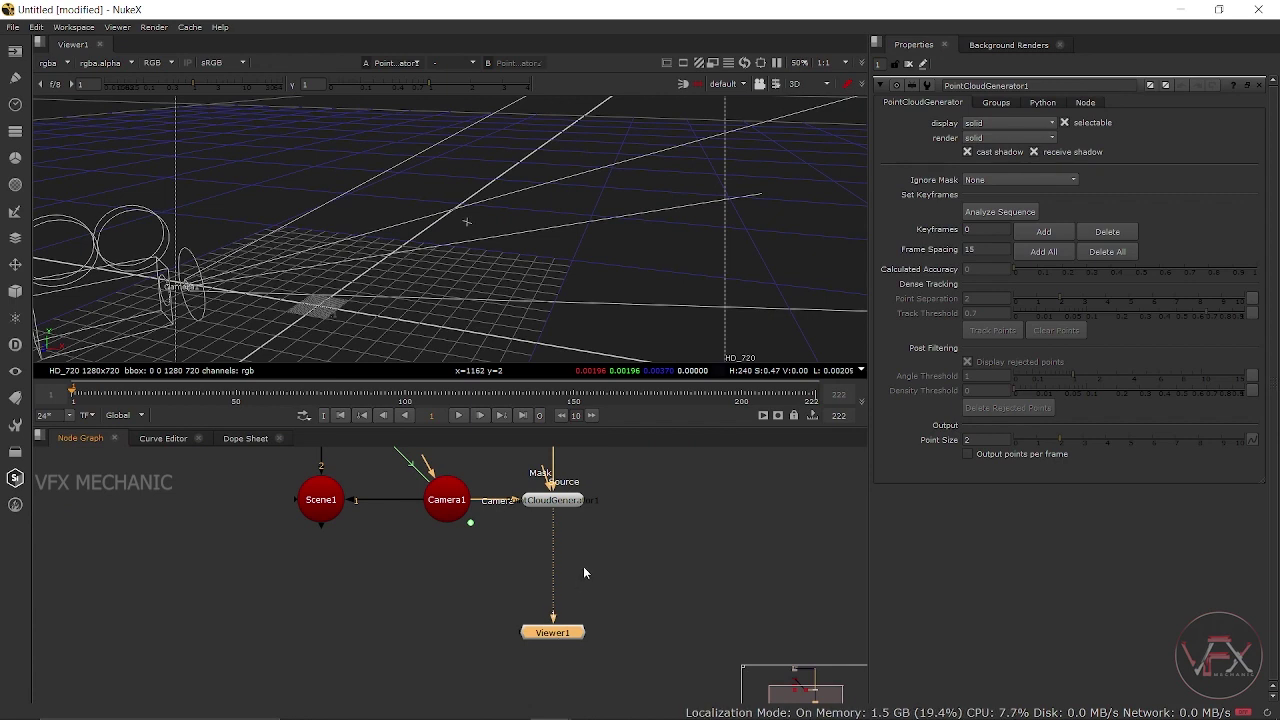
{"action": "scroll", "coordinate": [560, 570], "scroll_direction": "up", "scroll_amount": 1}
{"action": "scroll", "coordinate": [542, 547], "scroll_direction": "up", "scroll_amount": 3}
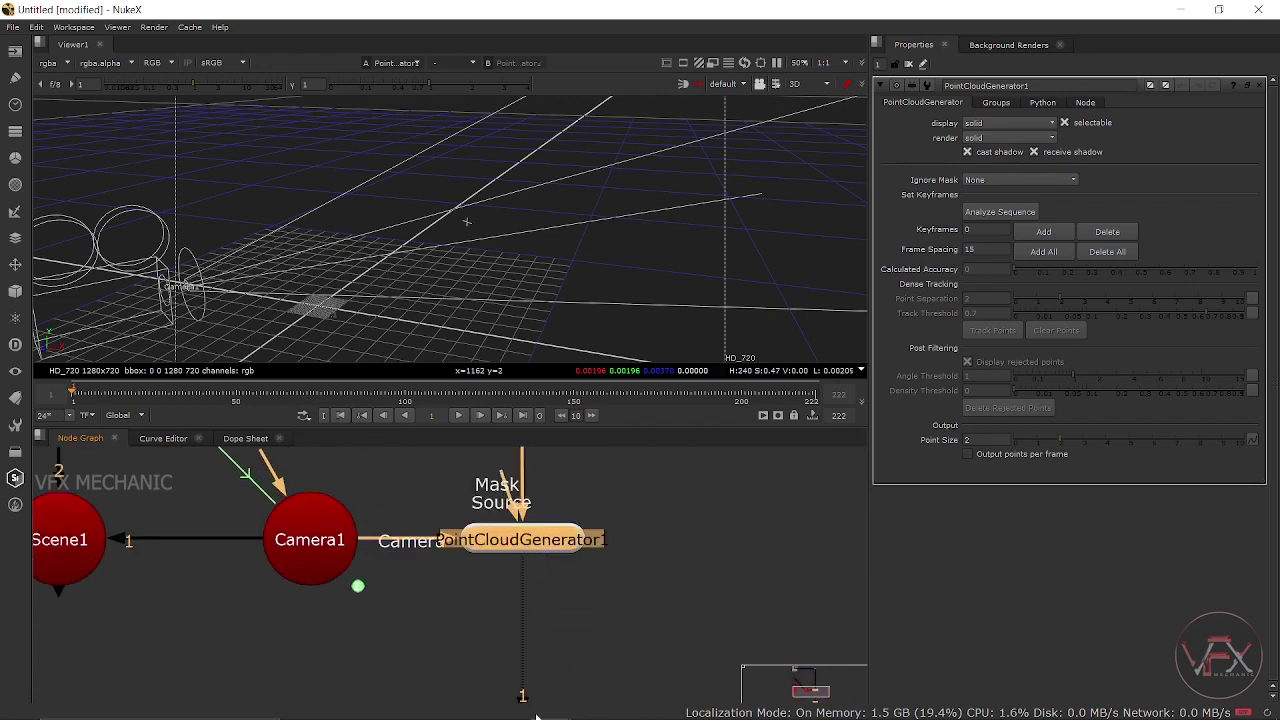
Analyze the sequence to set a keyframe, reaching 0.86266094 accuracy
{"action": "left_click", "coordinate": [1002, 213]}
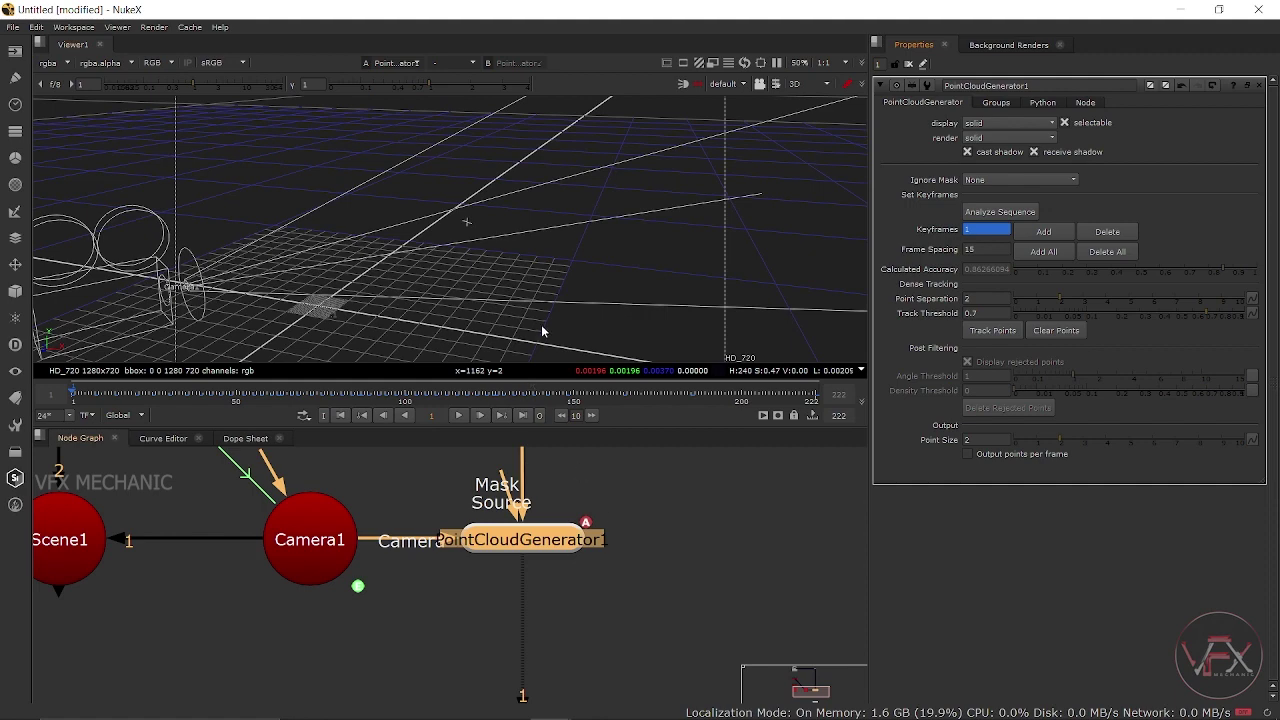
{"action": "scroll", "coordinate": [541, 324], "scroll_direction": "down", "scroll_amount": 4}
{"action": "scroll", "coordinate": [467, 508], "scroll_direction": "down", "scroll_amount": 3}
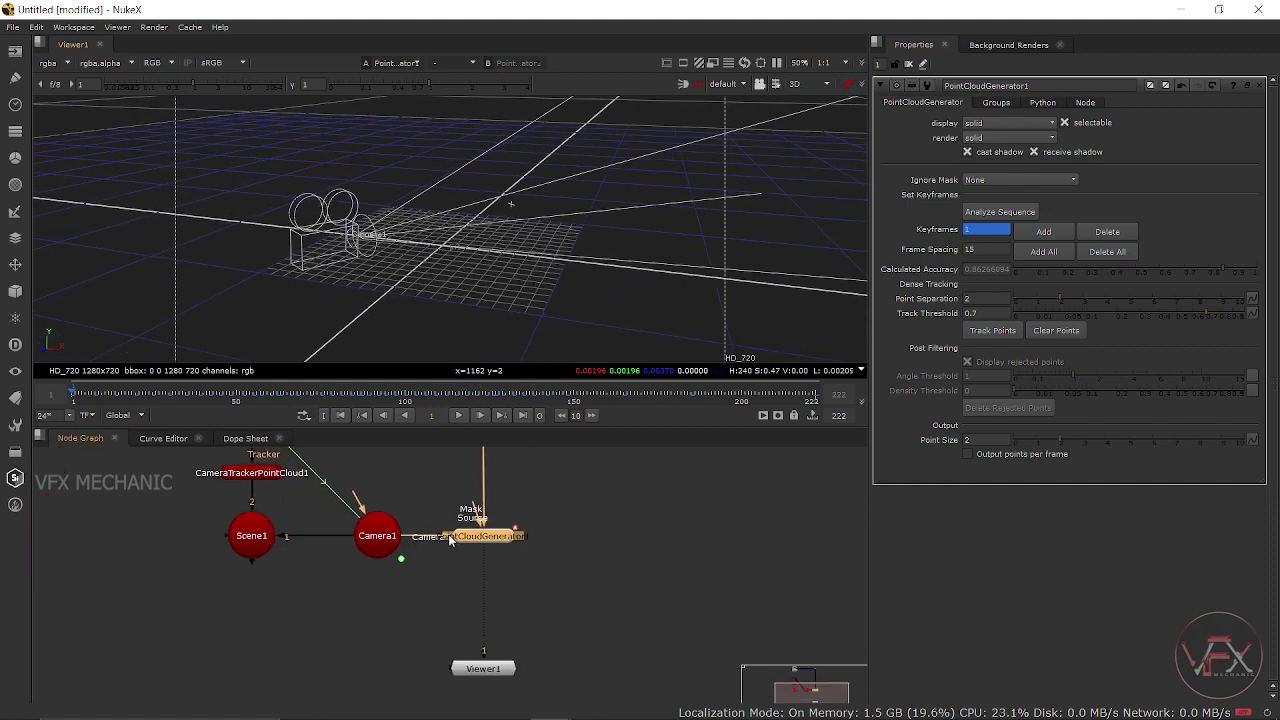
Run Track Points over frames 1-222 to build the dense coloured point cloud
{"action": "left_click", "coordinate": [993, 333]}
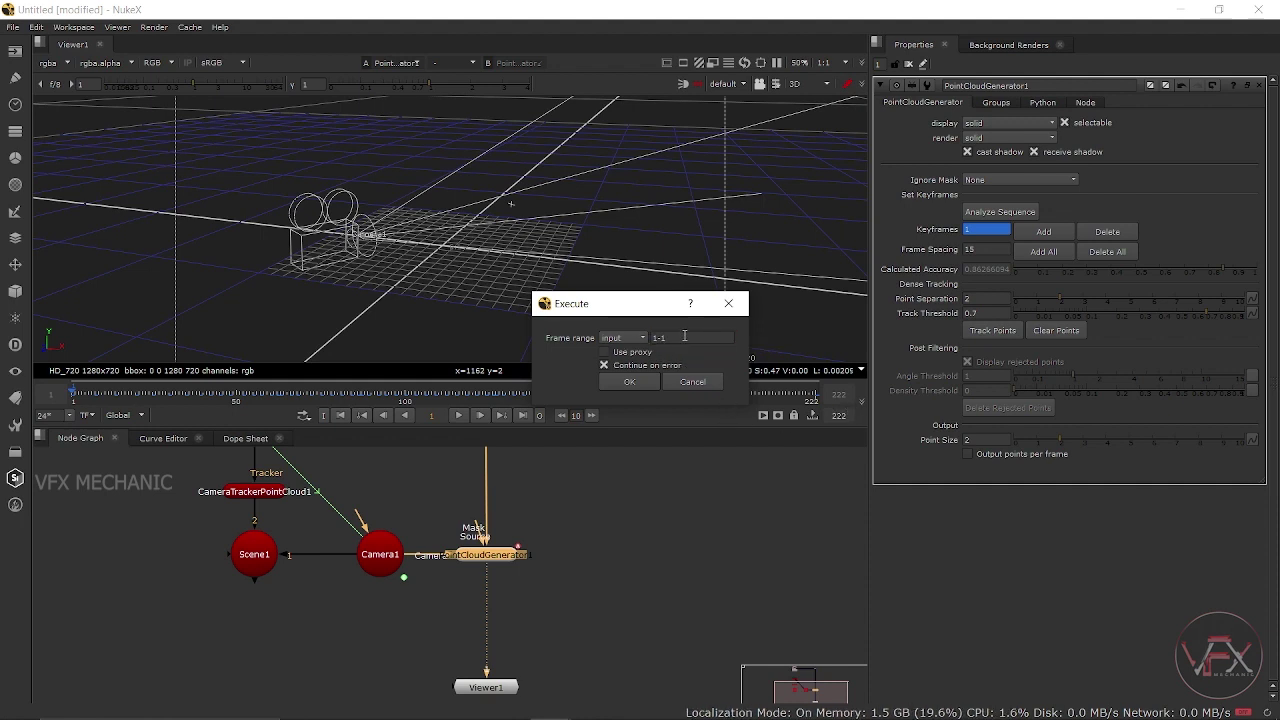
{"action": "type", "text": "1"}
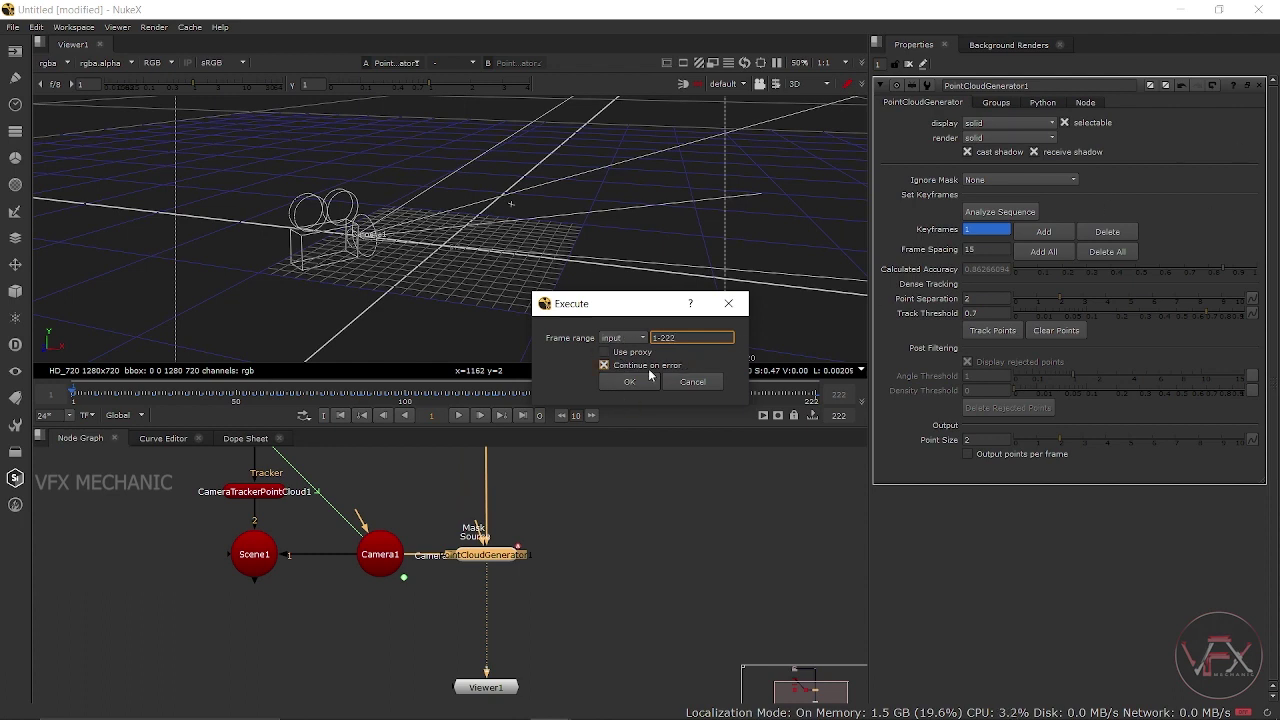
{"action": "left_click", "coordinate": [628, 384]}
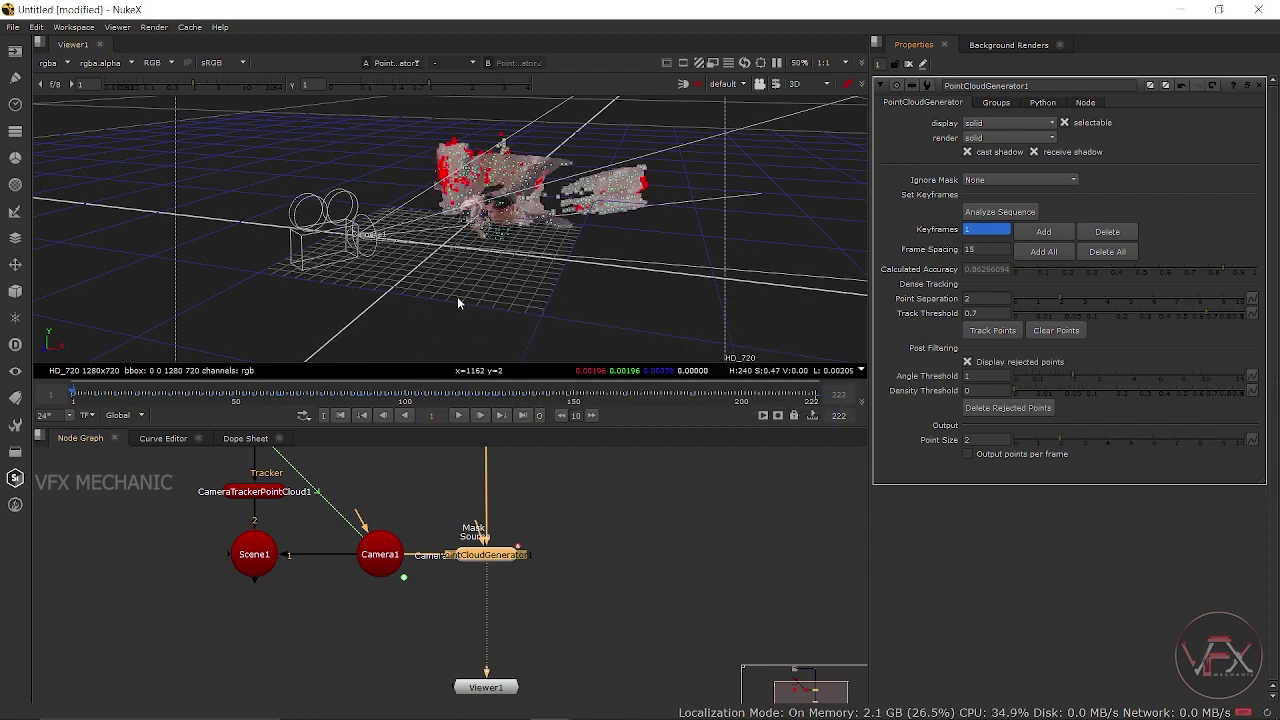
Inspect the generated cloud in the maximized viewer, then delete the rejected red points
{"action": "scroll", "coordinate": [471, 290], "scroll_direction": "up", "scroll_amount": 3}
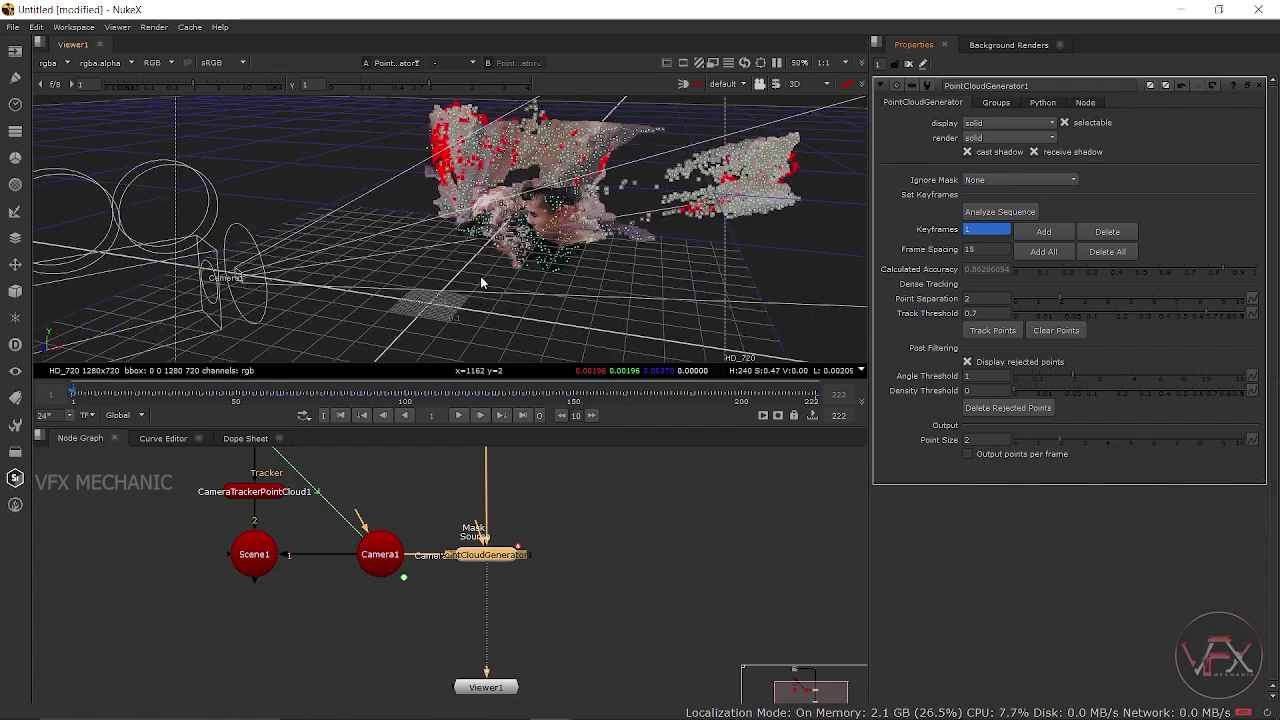
{"action": "left_click", "coordinate": [993, 330]}
{"action": "key", "text": "space"}
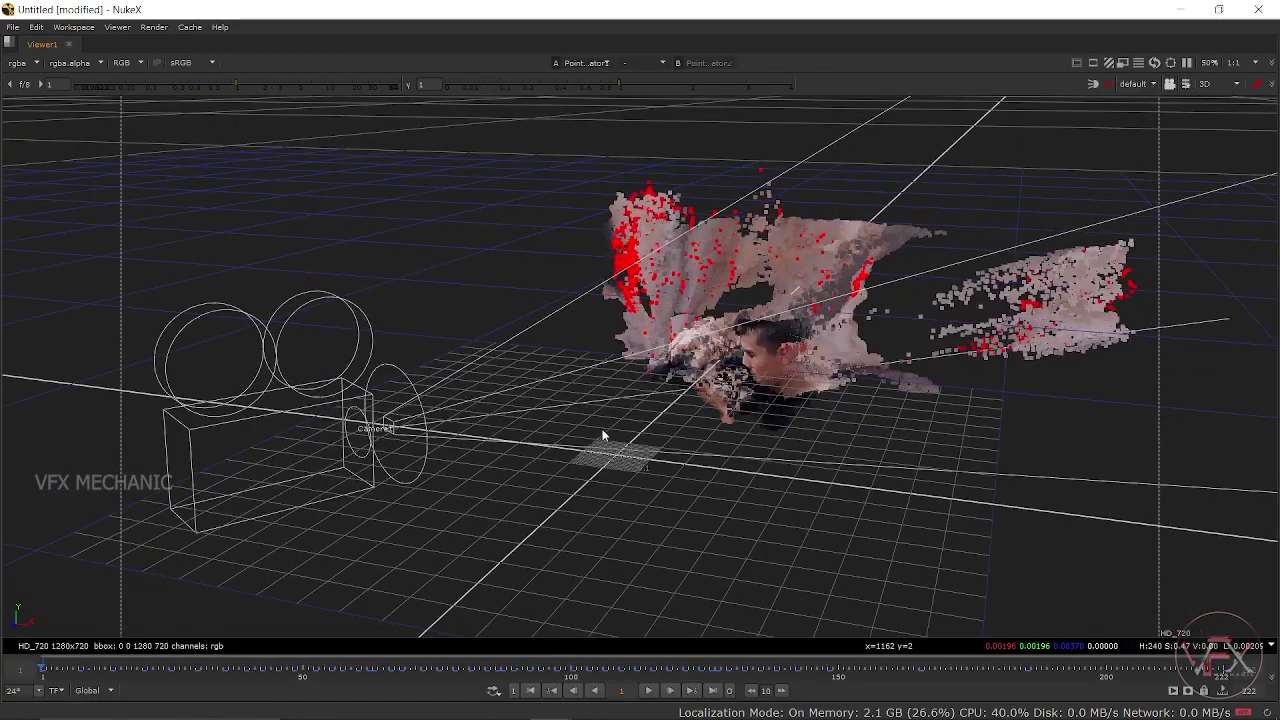
{"action": "mouse_move", "coordinate": [603, 435]}
{"action": "left_mouse_down"}
{"action": "mouse_move", "coordinate": [721, 436]}
{"action": "mouse_move", "coordinate": [563, 558]}
{"action": "mouse_move", "coordinate": [757, 524]}
{"action": "mouse_move", "coordinate": [716, 496]}
{"action": "mouse_move", "coordinate": [464, 460]}
{"action": "mouse_move", "coordinate": [522, 456]}
{"action": "mouse_move", "coordinate": [491, 475]}
{"action": "mouse_move", "coordinate": [508, 433]}
{"action": "mouse_move", "coordinate": [495, 410]}
{"action": "left_mouse_up"}
{"action": "scroll", "coordinate": [719, 425], "scroll_direction": "up", "scroll_amount": 5}
{"action": "key", "text": "space"}
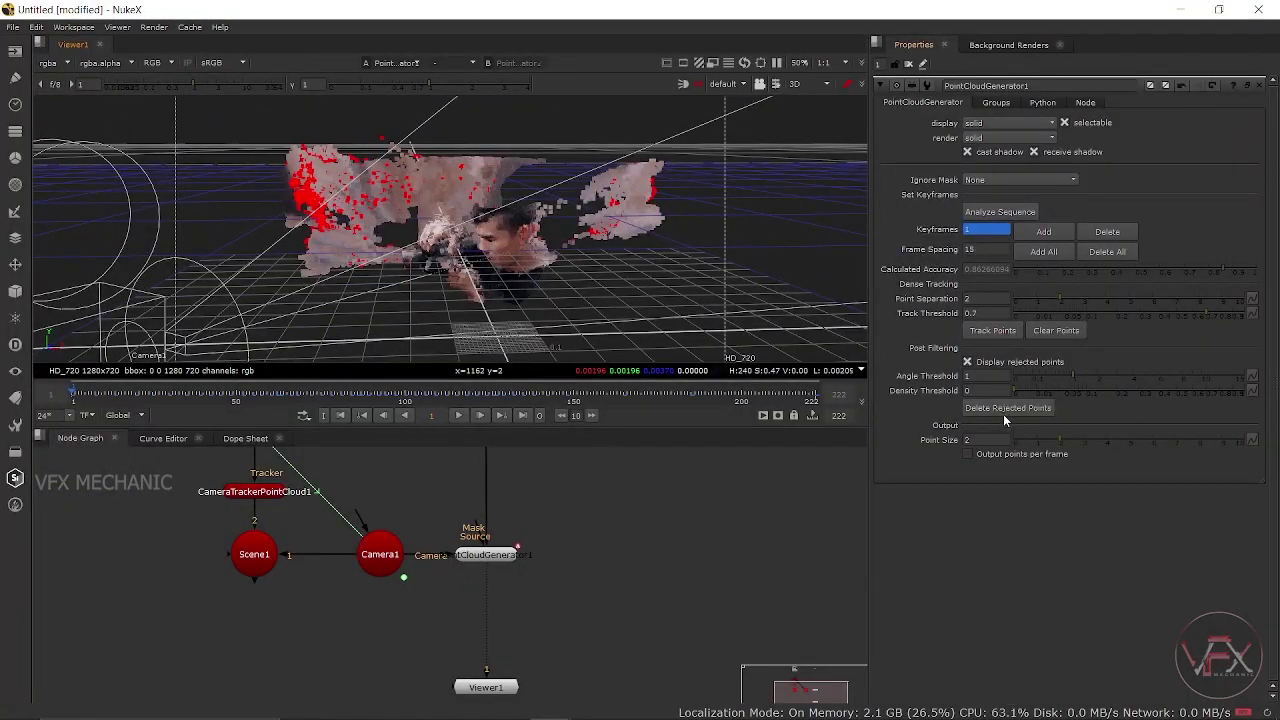
{"action": "left_click", "coordinate": [1005, 411]}
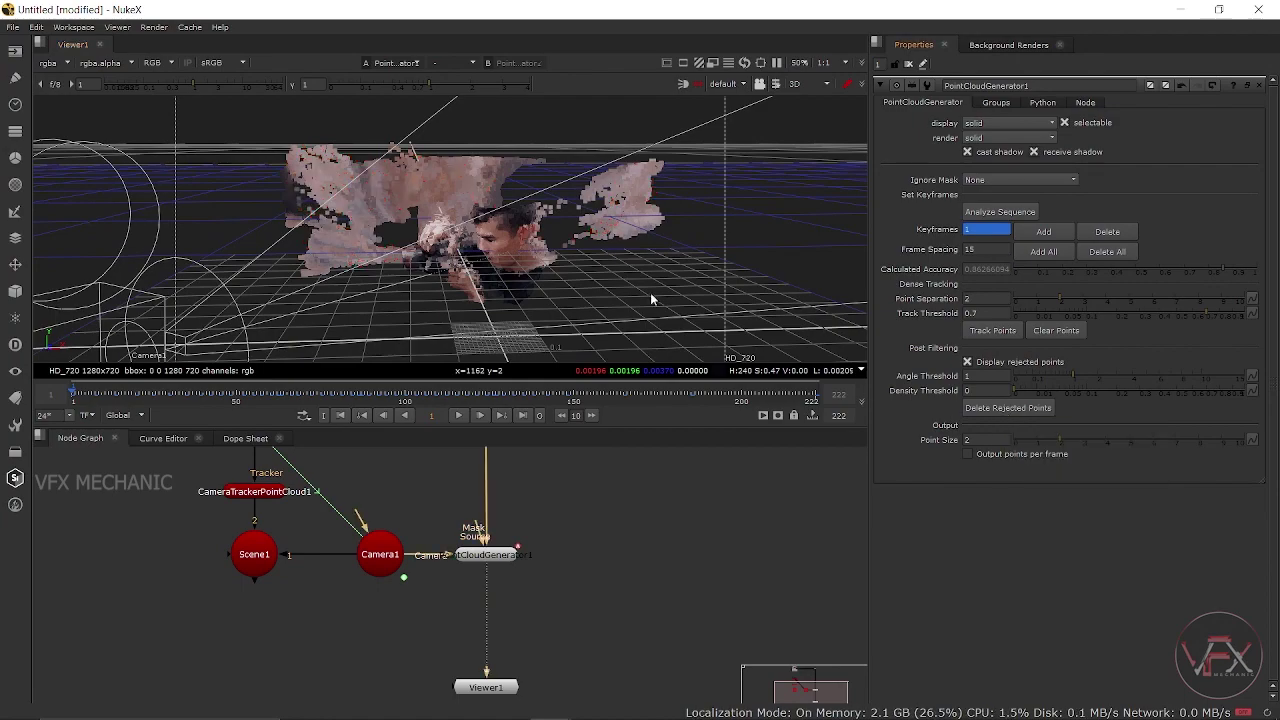
Orbit the maximized viewer to inspect the cleaned cloud from above and around the face
{"action": "mouse_move", "coordinate": [626, 267]}
{"action": "left_mouse_down"}
{"action": "mouse_move", "coordinate": [718, 282]}
{"action": "mouse_move", "coordinate": [480, 307]}
{"action": "left_mouse_up"}
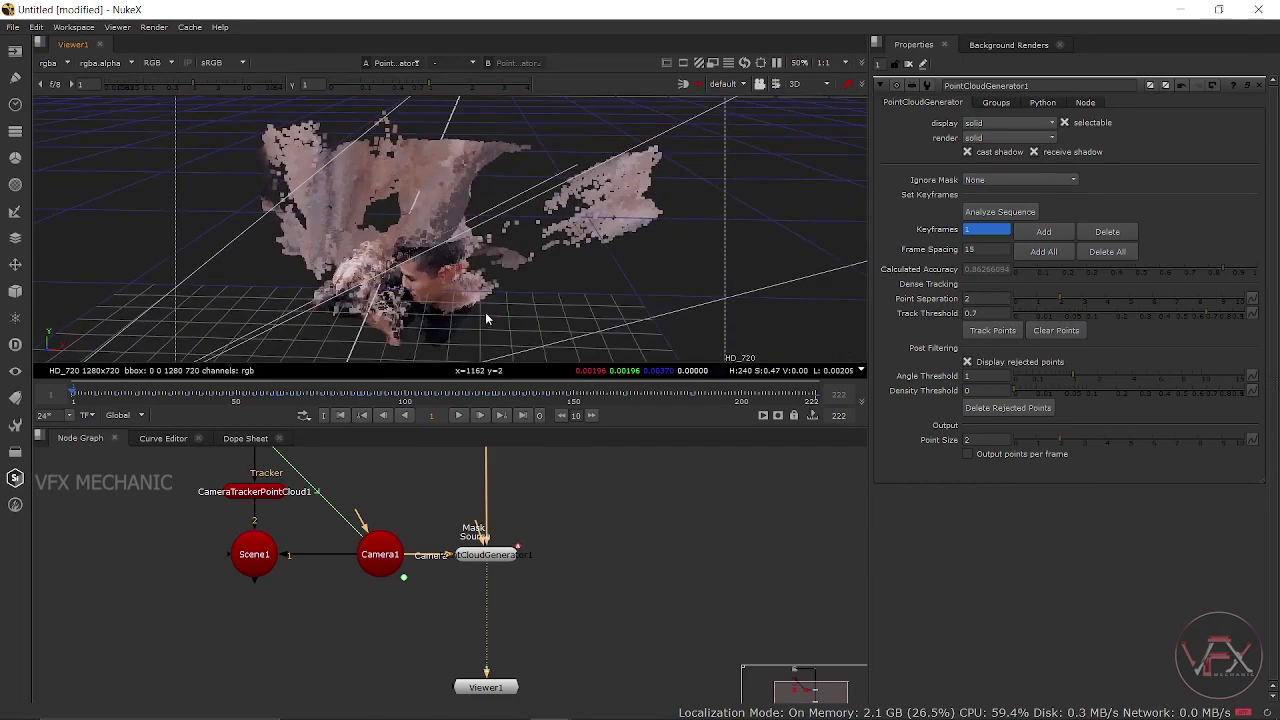
{"action": "left_click_drag", "start_coordinate": [480, 307], "coordinate": [522, 296]}
{"action": "key", "text": "space"}
{"action": "mouse_move", "coordinate": [544, 397]}
{"action": "left_mouse_down"}
{"action": "mouse_move", "coordinate": [606, 425]}
{"action": "mouse_move", "coordinate": [694, 394]}
{"action": "mouse_move", "coordinate": [626, 374]}
{"action": "left_mouse_up"}
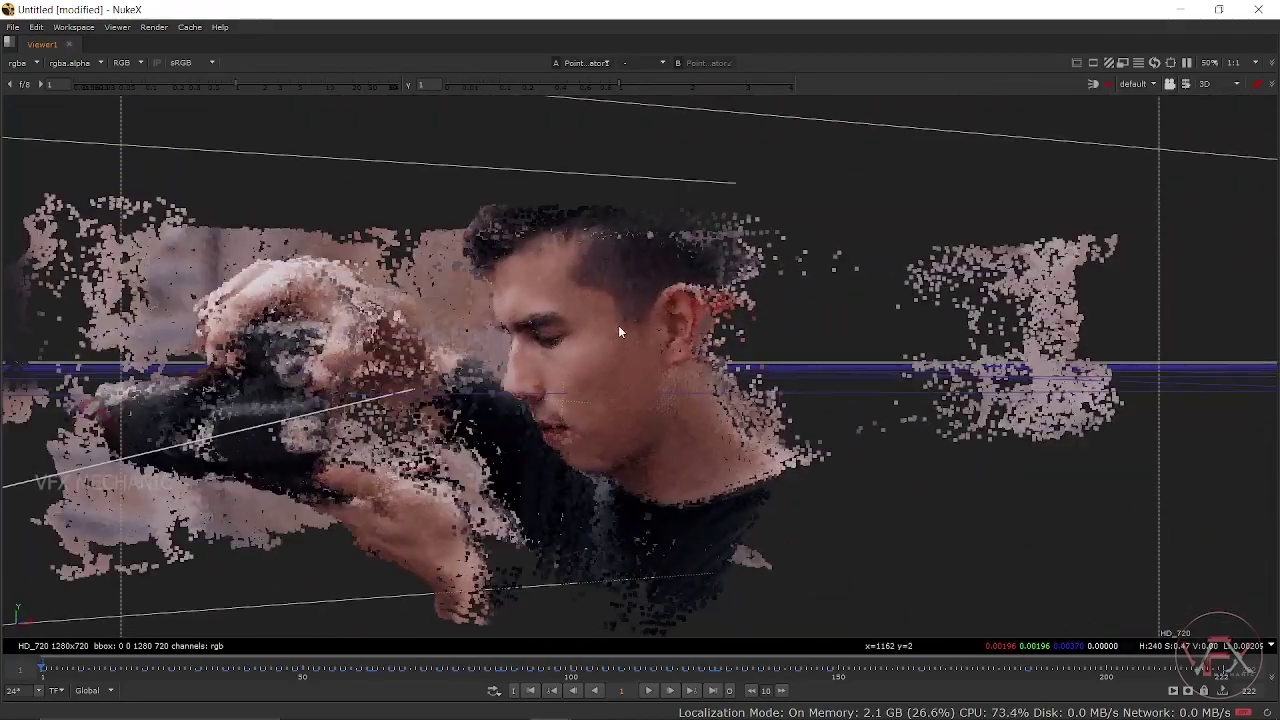
{"action": "mouse_move", "coordinate": [571, 436]}
{"action": "left_mouse_down"}
{"action": "mouse_move", "coordinate": [680, 432]}
{"action": "mouse_move", "coordinate": [652, 435]}
{"action": "left_mouse_up"}
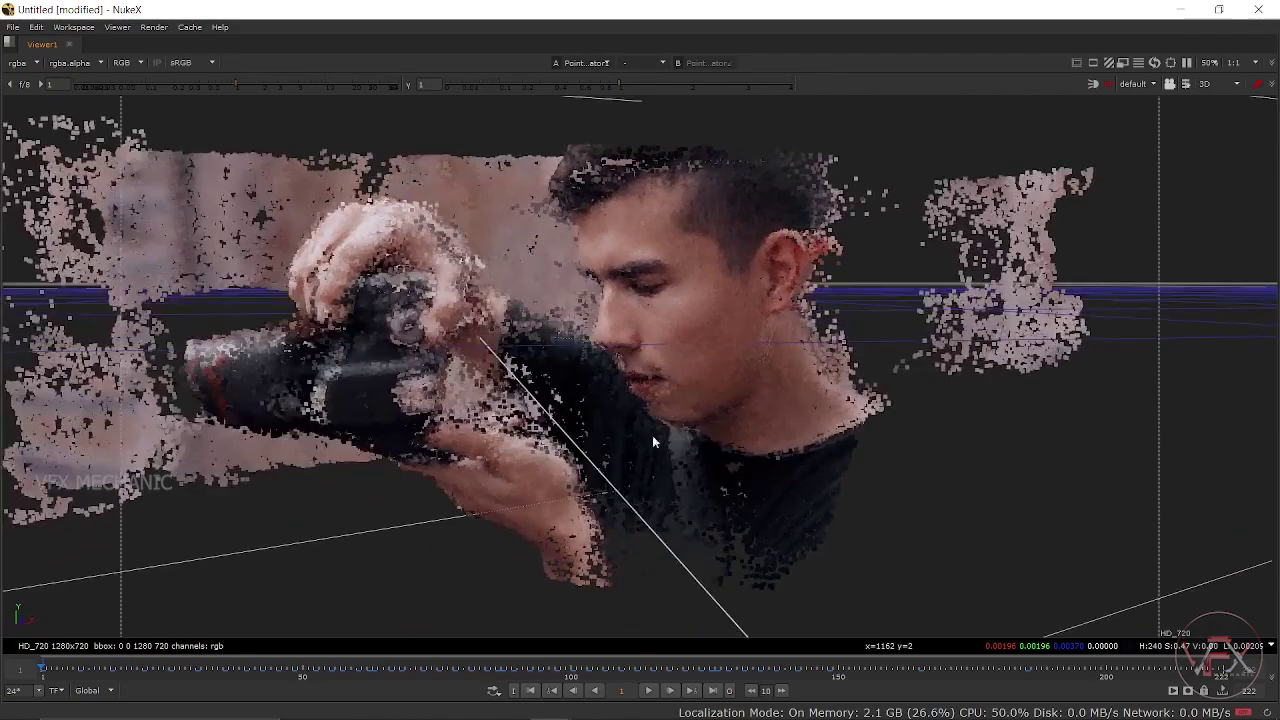
{"action": "mouse_move", "coordinate": [698, 348]}
{"action": "left_mouse_down"}
{"action": "mouse_move", "coordinate": [686, 406]}
{"action": "mouse_move", "coordinate": [714, 443]}
{"action": "mouse_move", "coordinate": [731, 446]}
{"action": "mouse_move", "coordinate": [757, 401]}
{"action": "mouse_move", "coordinate": [726, 349]}
{"action": "mouse_move", "coordinate": [734, 417]}
{"action": "mouse_move", "coordinate": [737, 394]}
{"action": "mouse_move", "coordinate": [729, 423]}
{"action": "mouse_move", "coordinate": [697, 443]}
{"action": "left_mouse_up"}
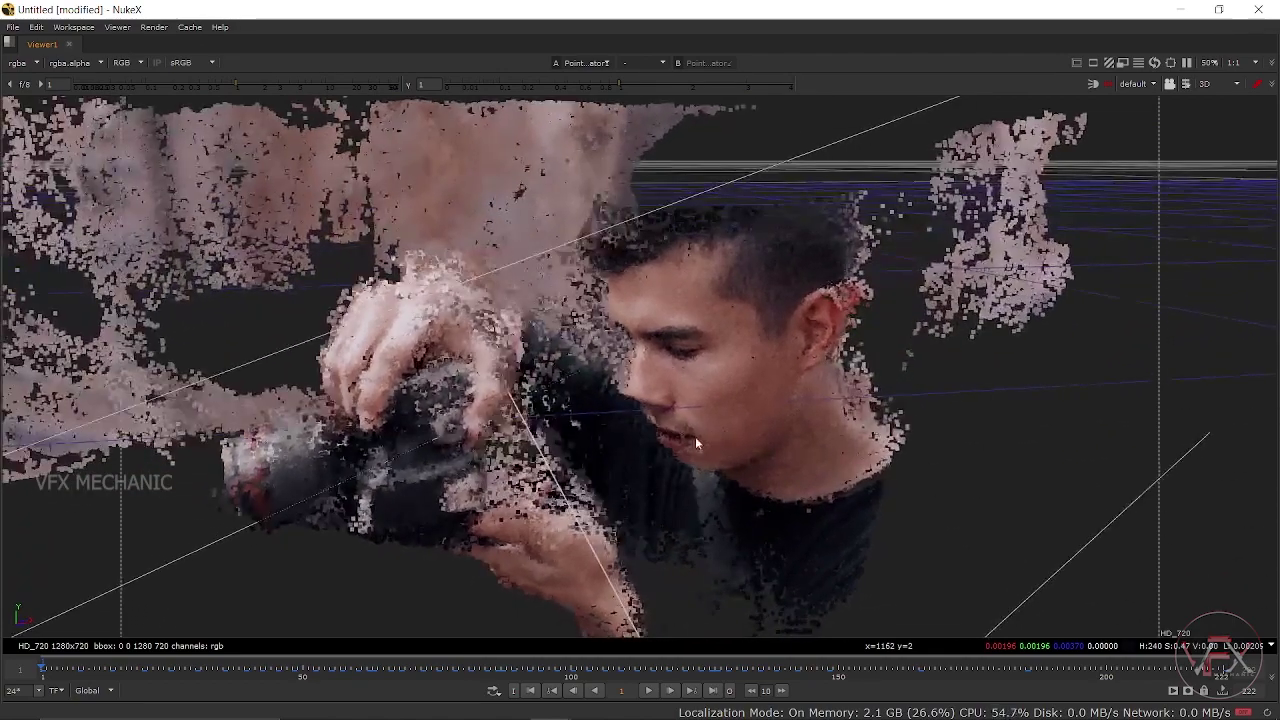
{"action": "mouse_move", "coordinate": [698, 365]}
{"action": "left_mouse_down"}
{"action": "mouse_move", "coordinate": [700, 382]}
{"action": "mouse_move", "coordinate": [737, 366]}
{"action": "mouse_move", "coordinate": [716, 352]}
{"action": "mouse_move", "coordinate": [749, 383]}
{"action": "mouse_move", "coordinate": [707, 376]}
{"action": "left_mouse_up"}
Orbit to face the man head-on and open the selection-mode list
{"action": "key", "text": "space"}
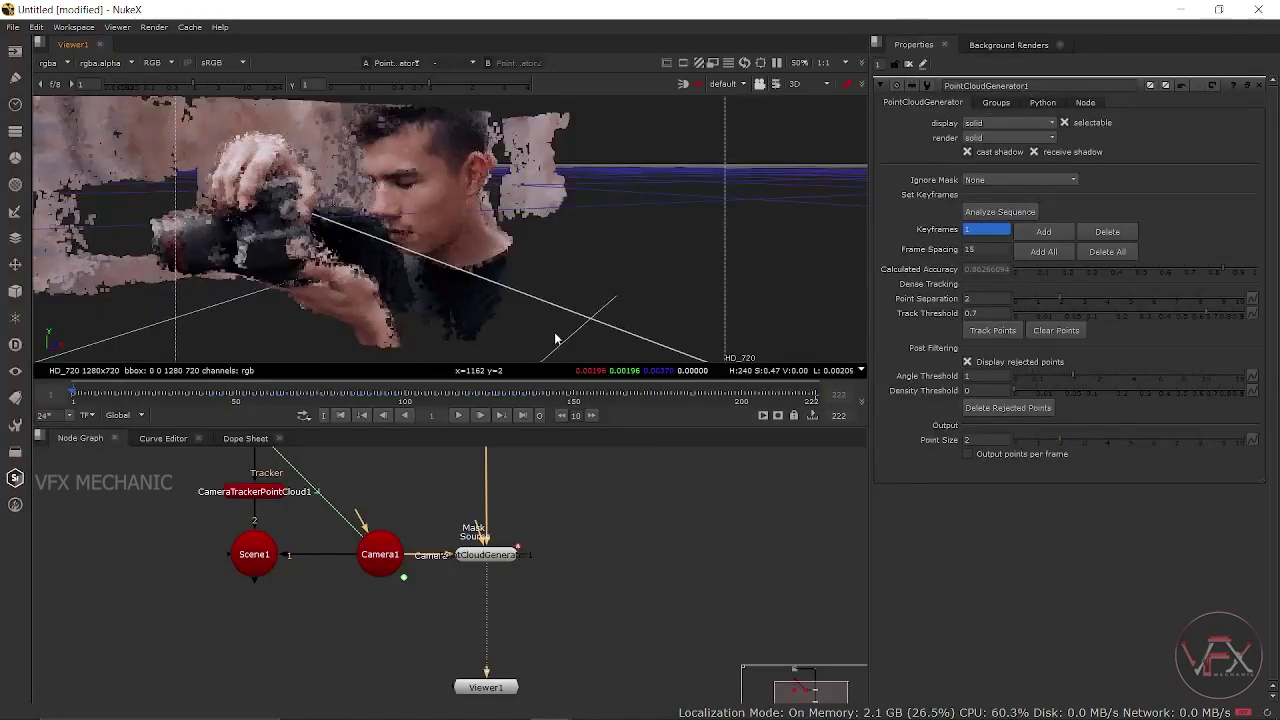
{"action": "mouse_move", "coordinate": [556, 338]}
{"action": "left_mouse_down"}
{"action": "mouse_move", "coordinate": [511, 307]}
{"action": "mouse_move", "coordinate": [432, 314]}
{"action": "mouse_move", "coordinate": [481, 289]}
{"action": "mouse_move", "coordinate": [468, 264]}
{"action": "mouse_move", "coordinate": [500, 258]}
{"action": "left_mouse_up"}
{"action": "key", "text": "space"}
{"action": "left_click_drag", "start_coordinate": [660, 382], "coordinate": [700, 406]}
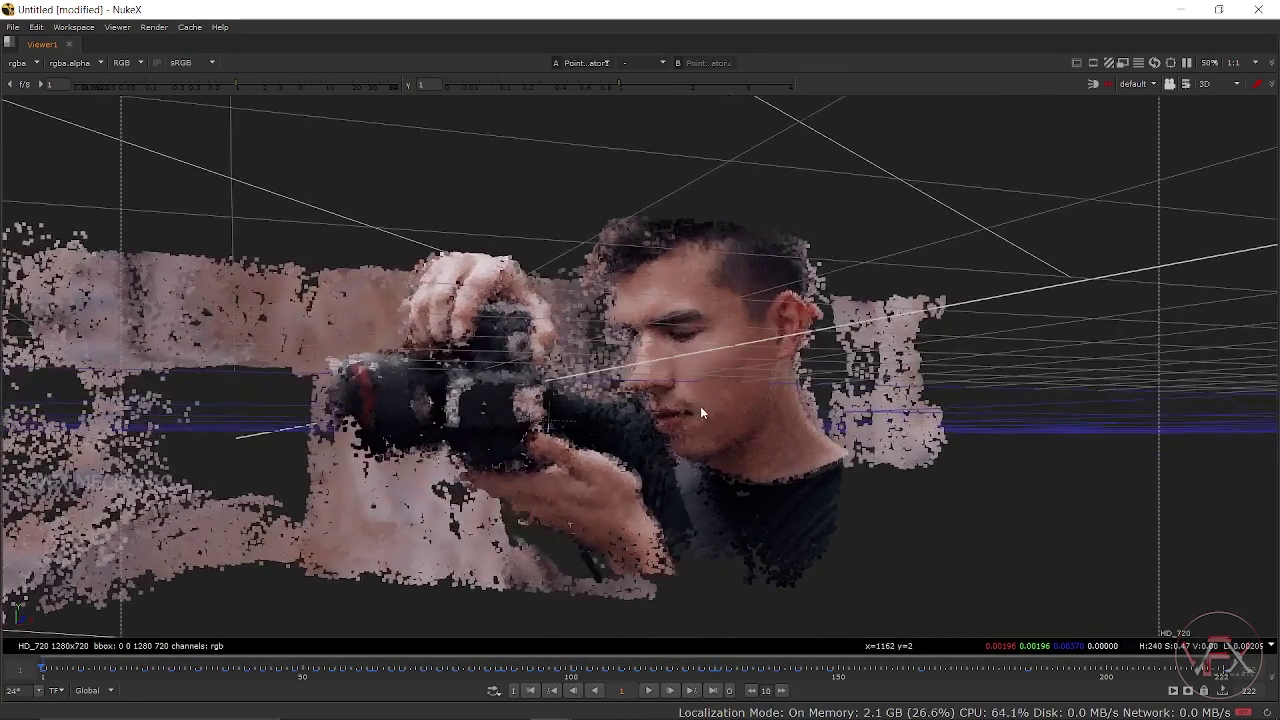
{"action": "left_click", "coordinate": [1185, 84]}
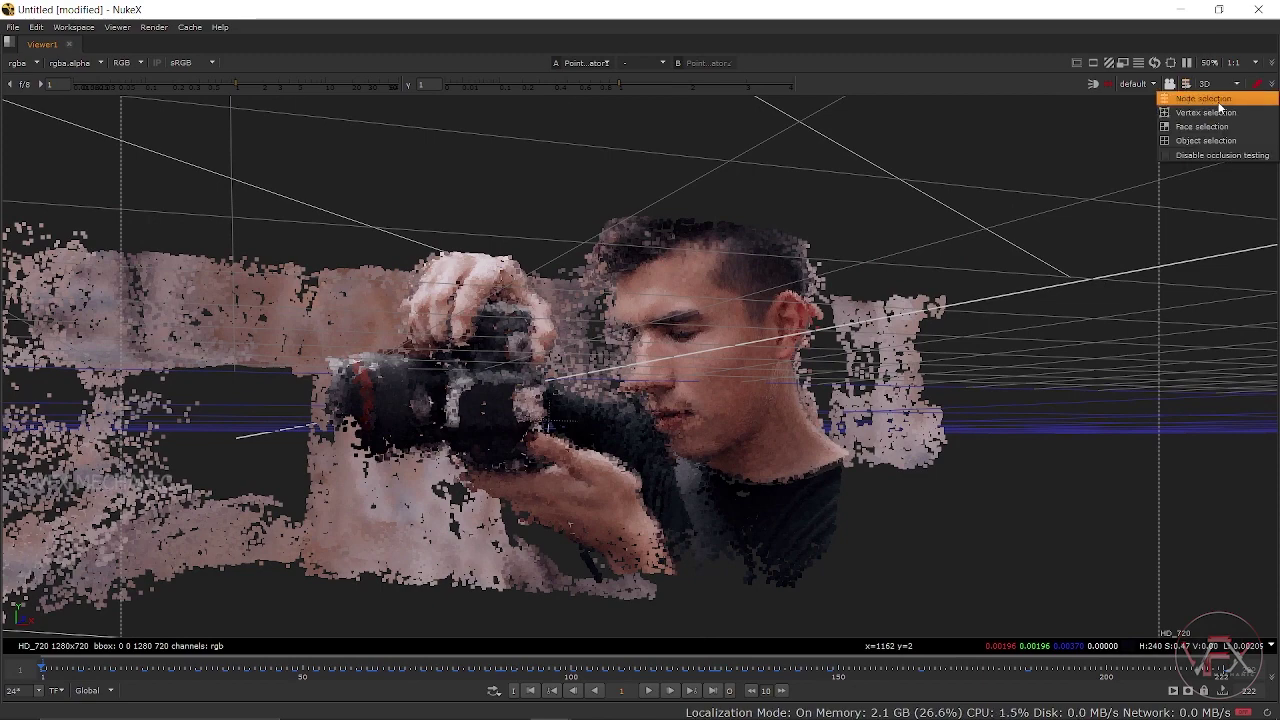
Switch to vertex selection and box-select the man's face and head points
{"action": "left_click", "coordinate": [1212, 110]}
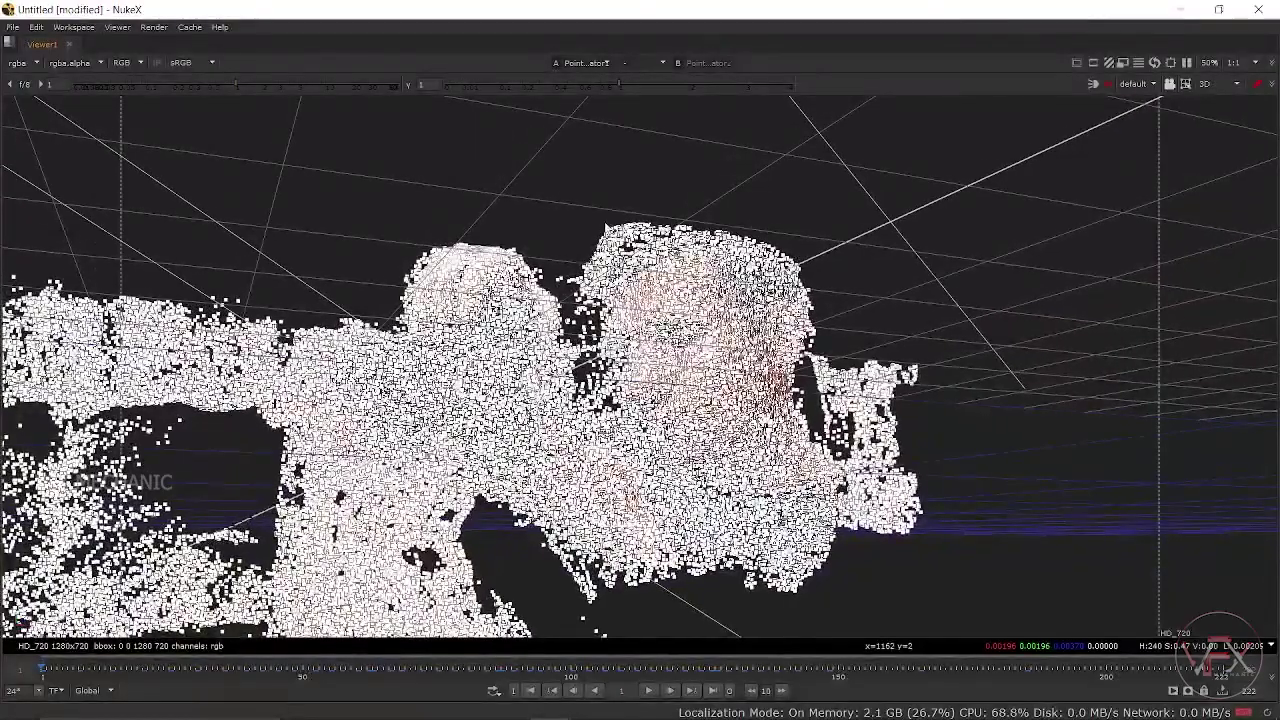
{"action": "left_click_drag", "start_coordinate": [604, 220], "coordinate": [801, 465]}
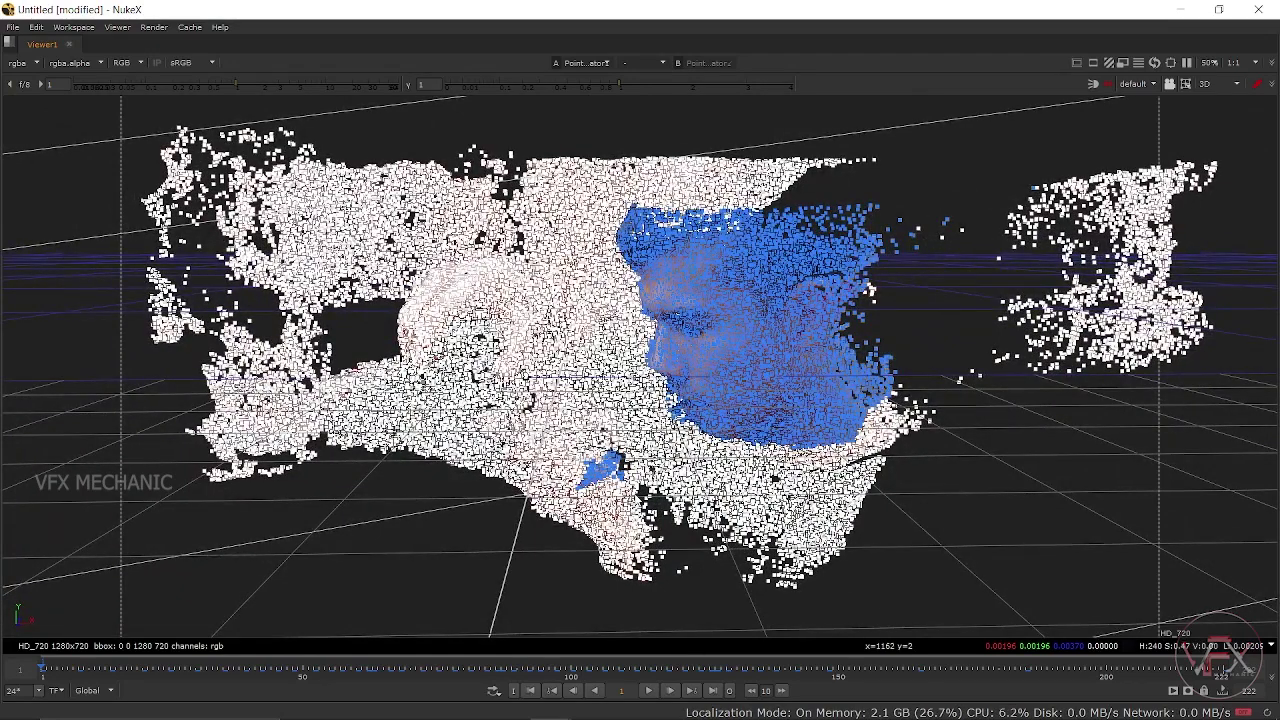
{"action": "left_click_drag", "start_coordinate": [640, 425], "coordinate": [535, 520]}
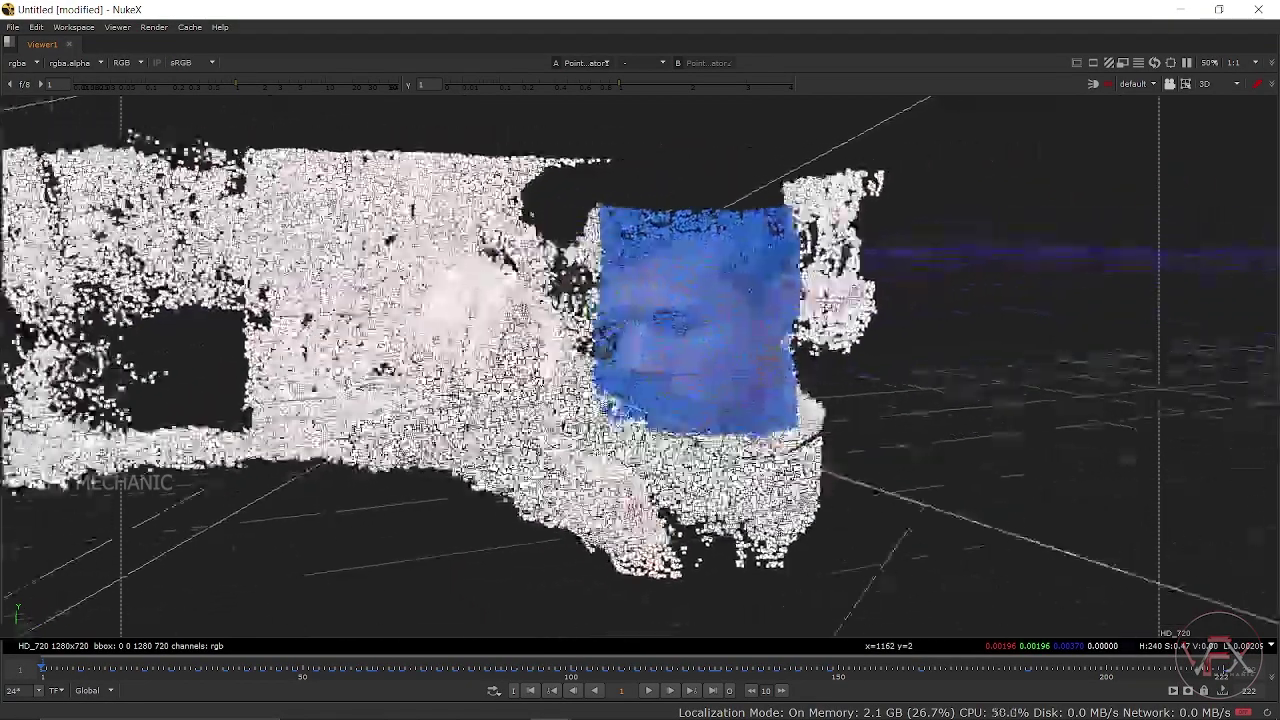
{"action": "left_click_drag", "start_coordinate": [1176, 565], "coordinate": [778, 576]}
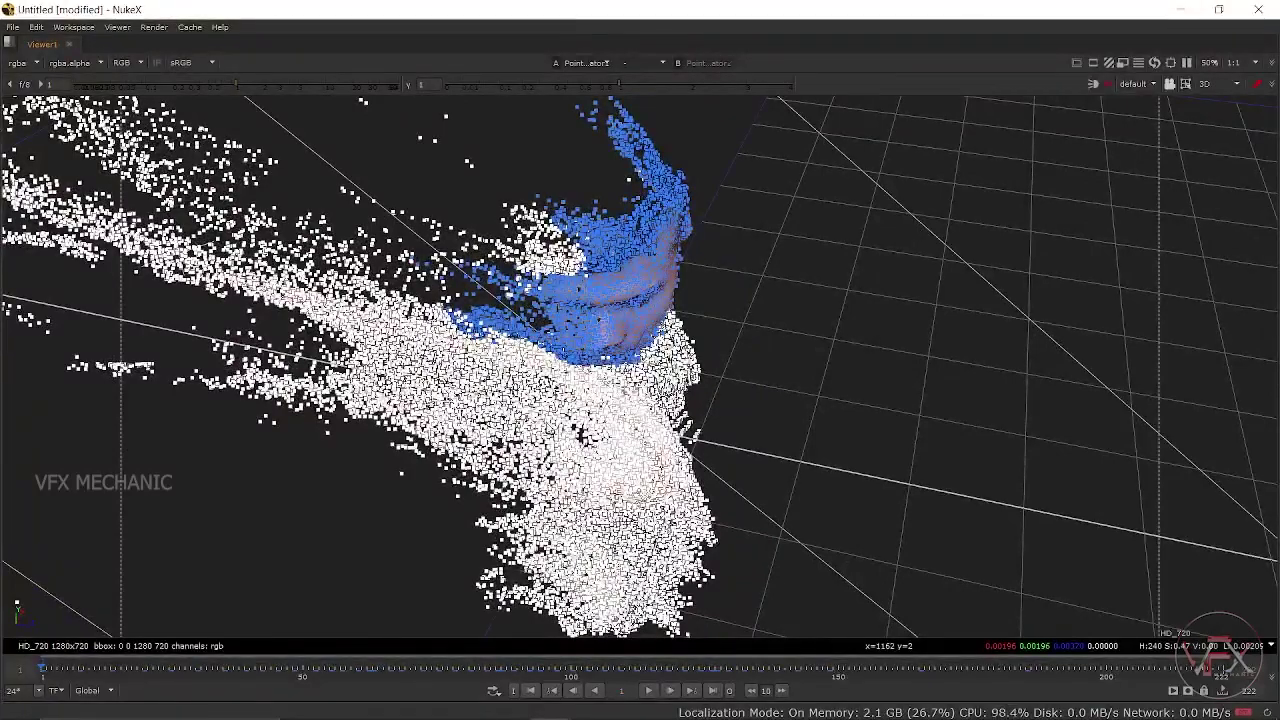
{"action": "mouse_move", "coordinate": [365, 203]}
{"action": "left_mouse_down"}
{"action": "mouse_move", "coordinate": [516, 408]}
{"action": "mouse_move", "coordinate": [537, 411]}
{"action": "left_mouse_up"}
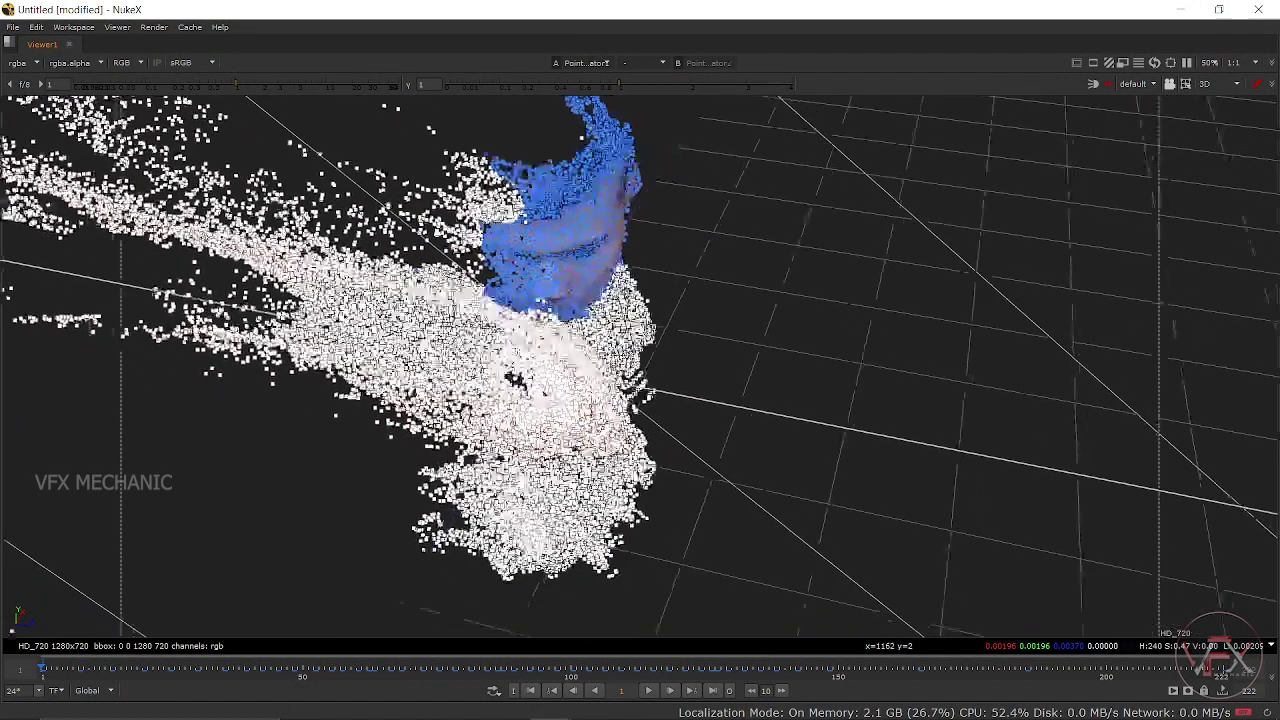
Deselect stray points around the face's right edge and the band below it
{"action": "mouse_move", "coordinate": [579, 459]}
{"action": "left_mouse_down"}
{"action": "mouse_move", "coordinate": [568, 490]}
{"action": "mouse_move", "coordinate": [512, 470]}
{"action": "left_mouse_up"}
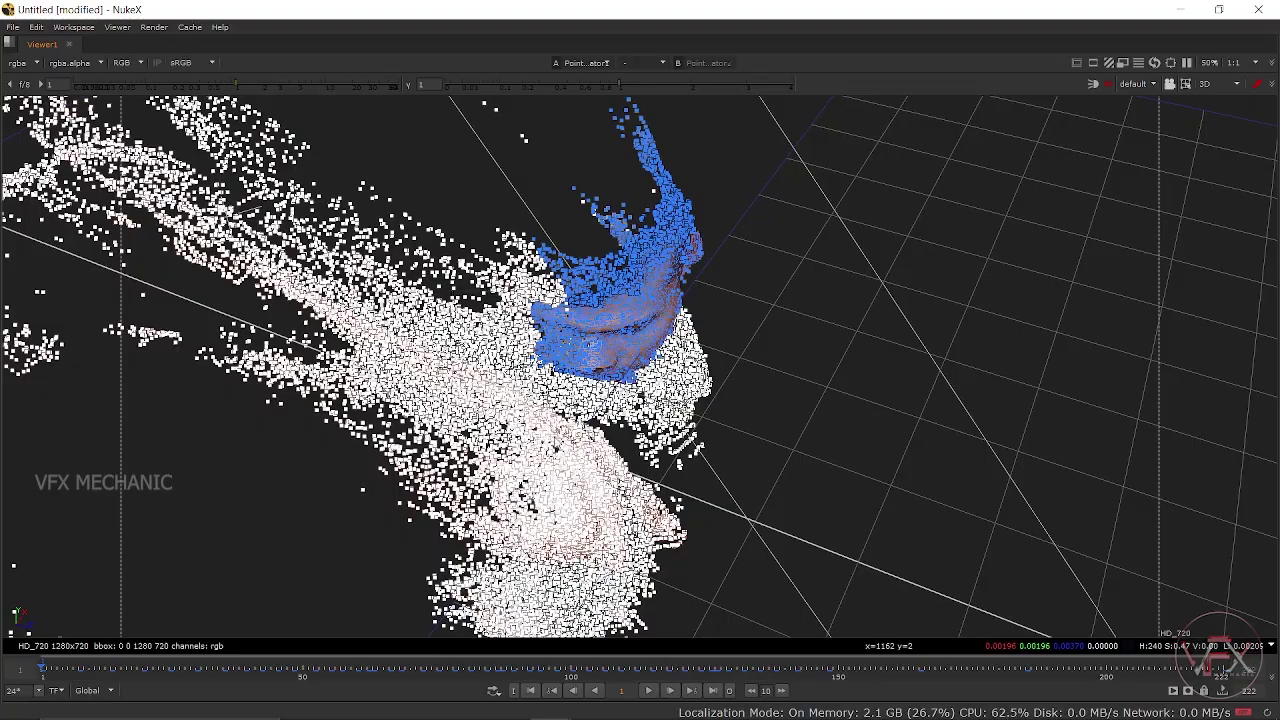
{"action": "mouse_move", "coordinate": [563, 458]}
{"action": "left_mouse_down"}
{"action": "mouse_move", "coordinate": [528, 423]}
{"action": "mouse_move", "coordinate": [458, 422]}
{"action": "left_mouse_up"}
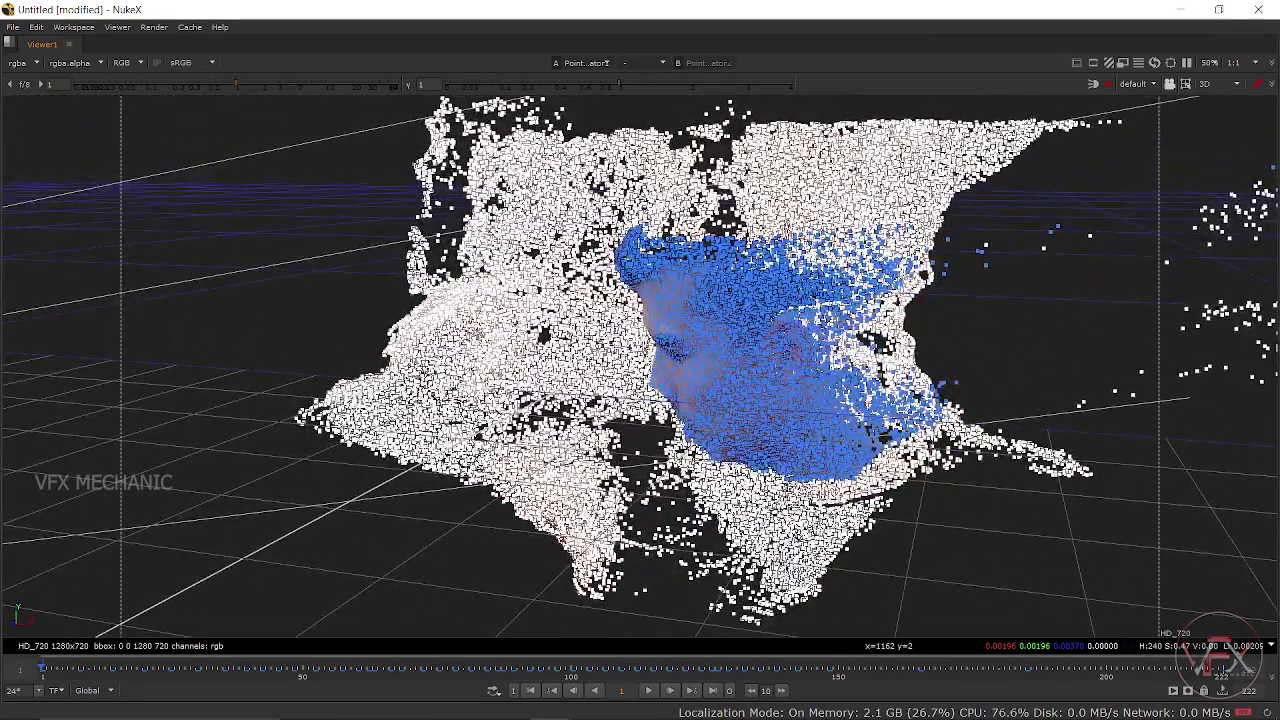
{"action": "left_click_drag", "start_coordinate": [792, 200], "coordinate": [912, 310]}
{"action": "left_click_drag", "start_coordinate": [1110, 202], "coordinate": [898, 308]}
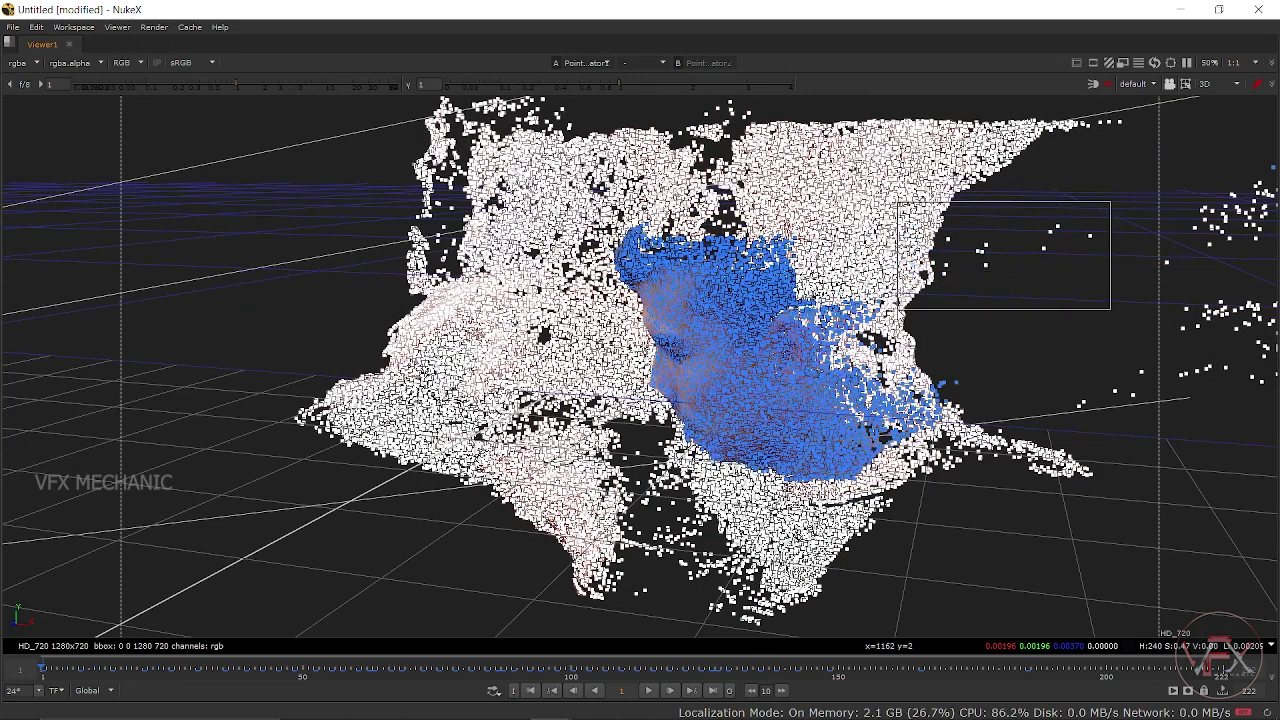
{"action": "left_click_drag", "start_coordinate": [1004, 332], "coordinate": [880, 472]}
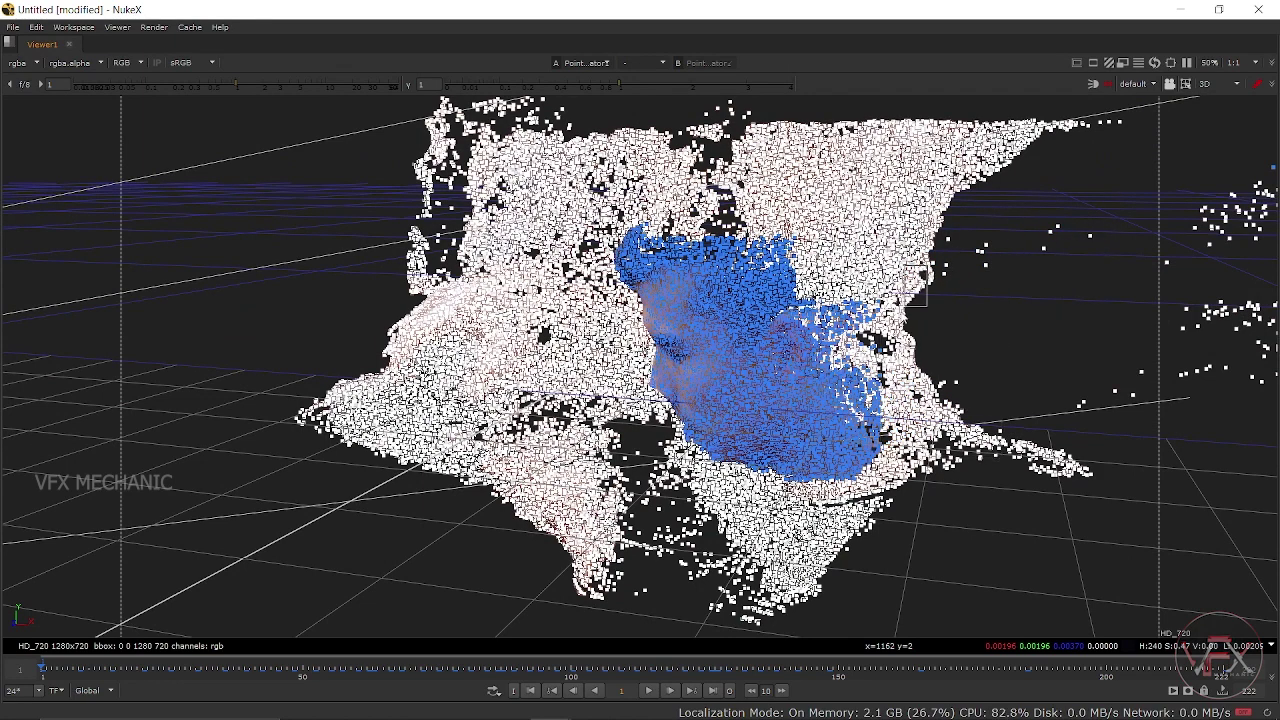
{"action": "left_click_drag", "start_coordinate": [905, 305], "coordinate": [822, 376]}
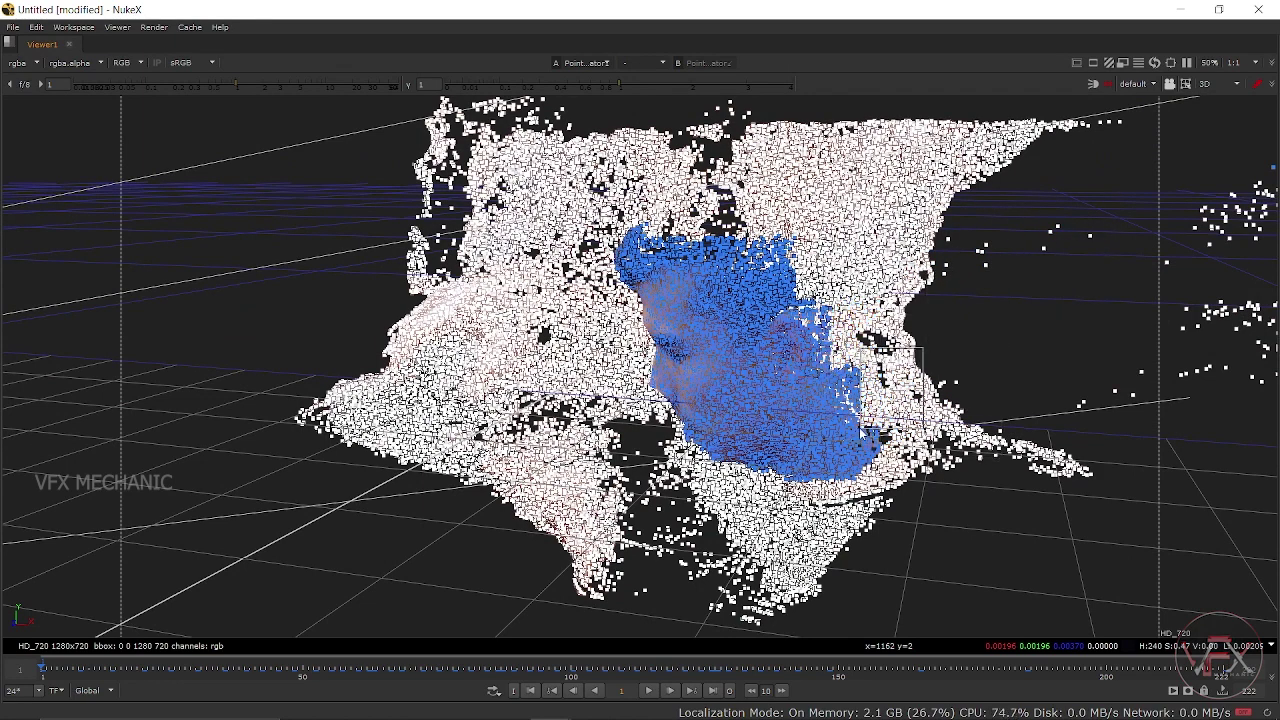
{"action": "left_click_drag", "start_coordinate": [896, 398], "coordinate": [846, 440]}
{"action": "left_click_drag", "start_coordinate": [920, 386], "coordinate": [866, 462]}
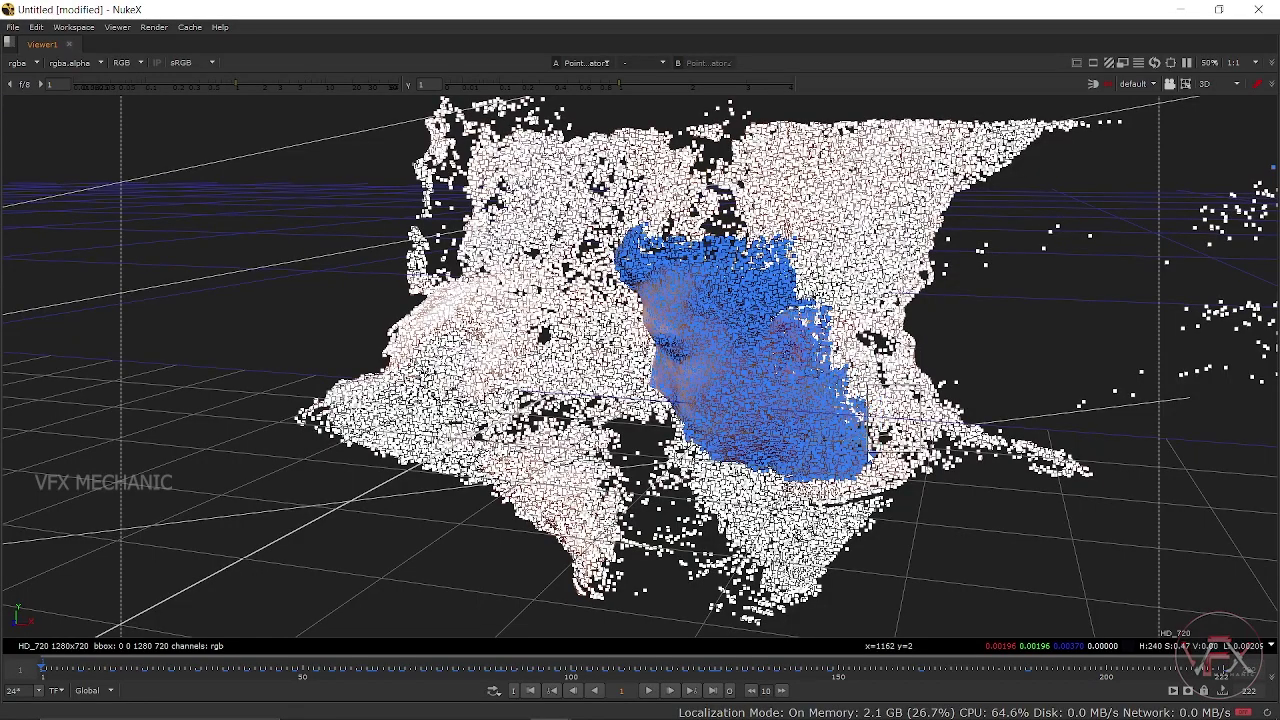
{"action": "left_click_drag", "start_coordinate": [665, 424], "coordinate": [1108, 424]}
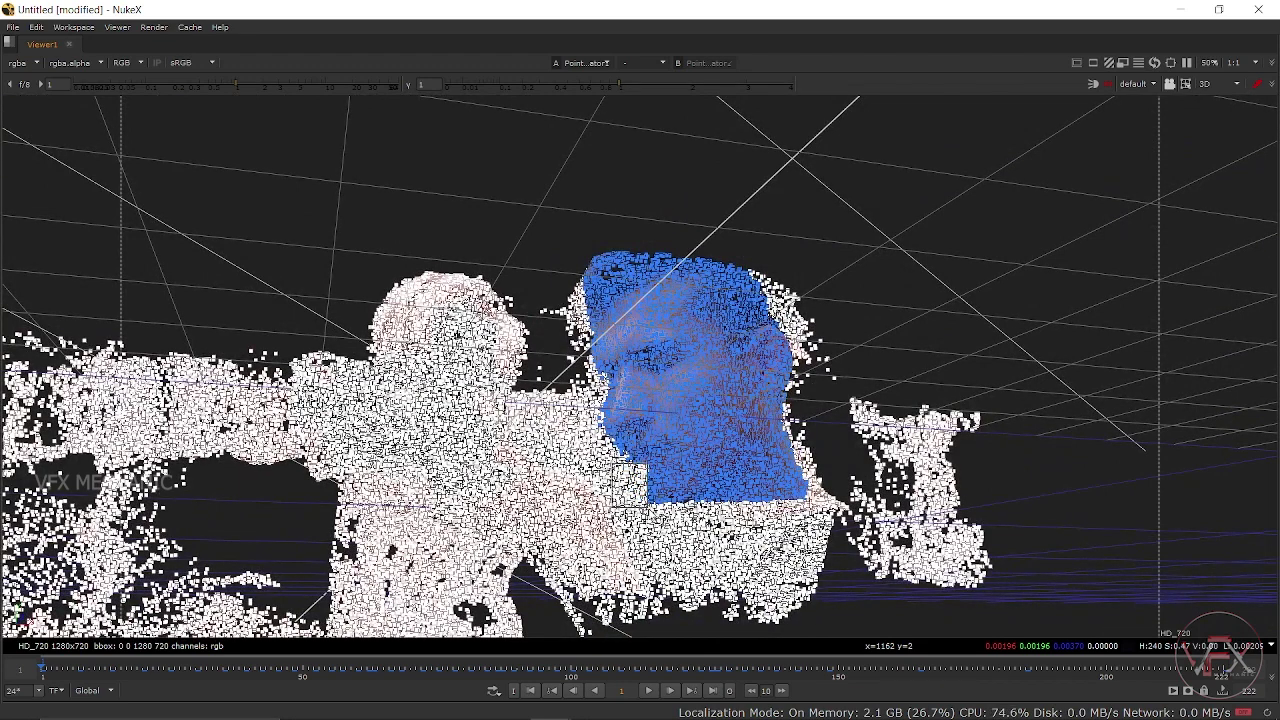
{"action": "left_click_drag", "start_coordinate": [648, 506], "coordinate": [833, 572]}
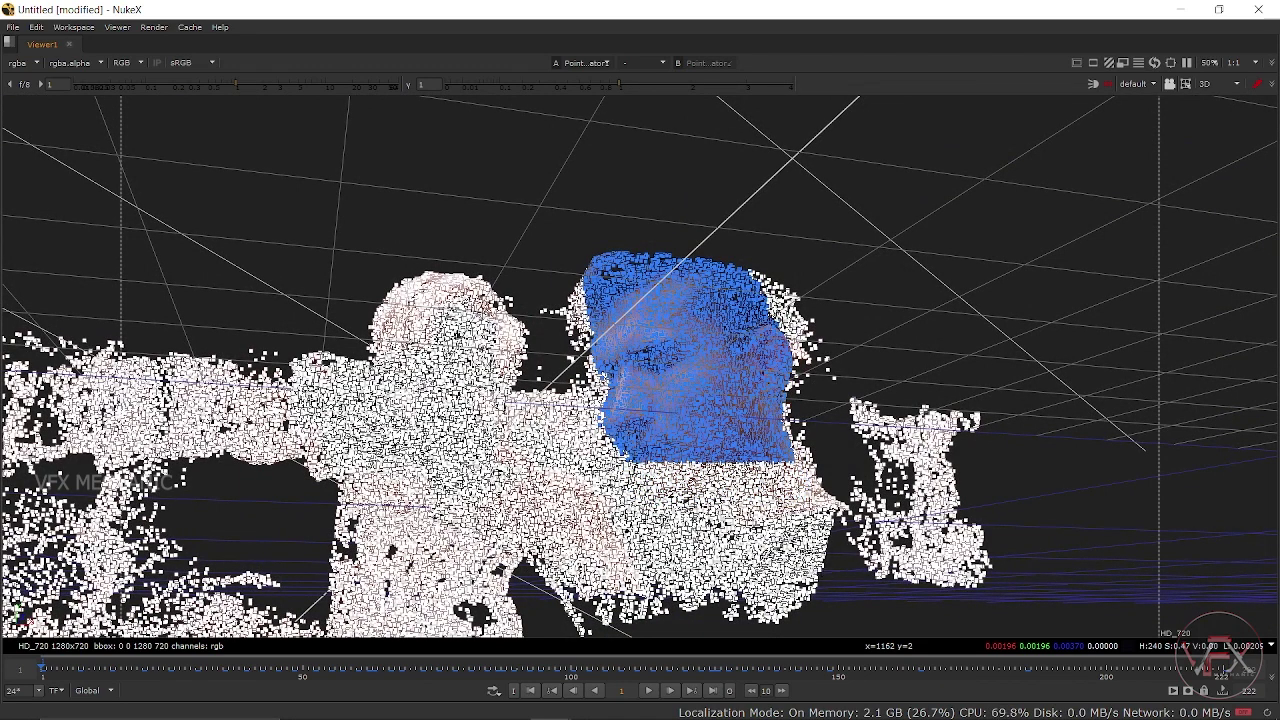
Add points below the face and along its left edge, then orbit to check the selection
{"action": "left_click_drag", "start_coordinate": [640, 400], "coordinate": [640, 340]}
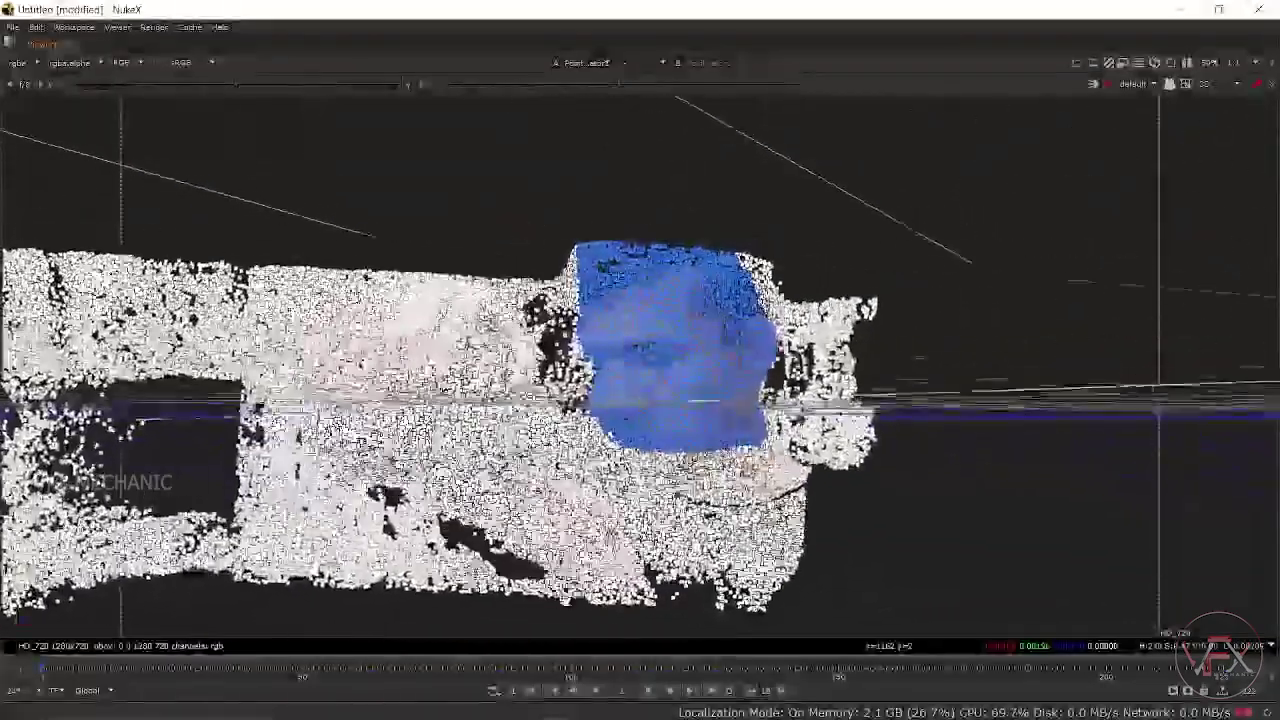
{"action": "left_click_drag", "start_coordinate": [617, 423], "coordinate": [768, 492]}
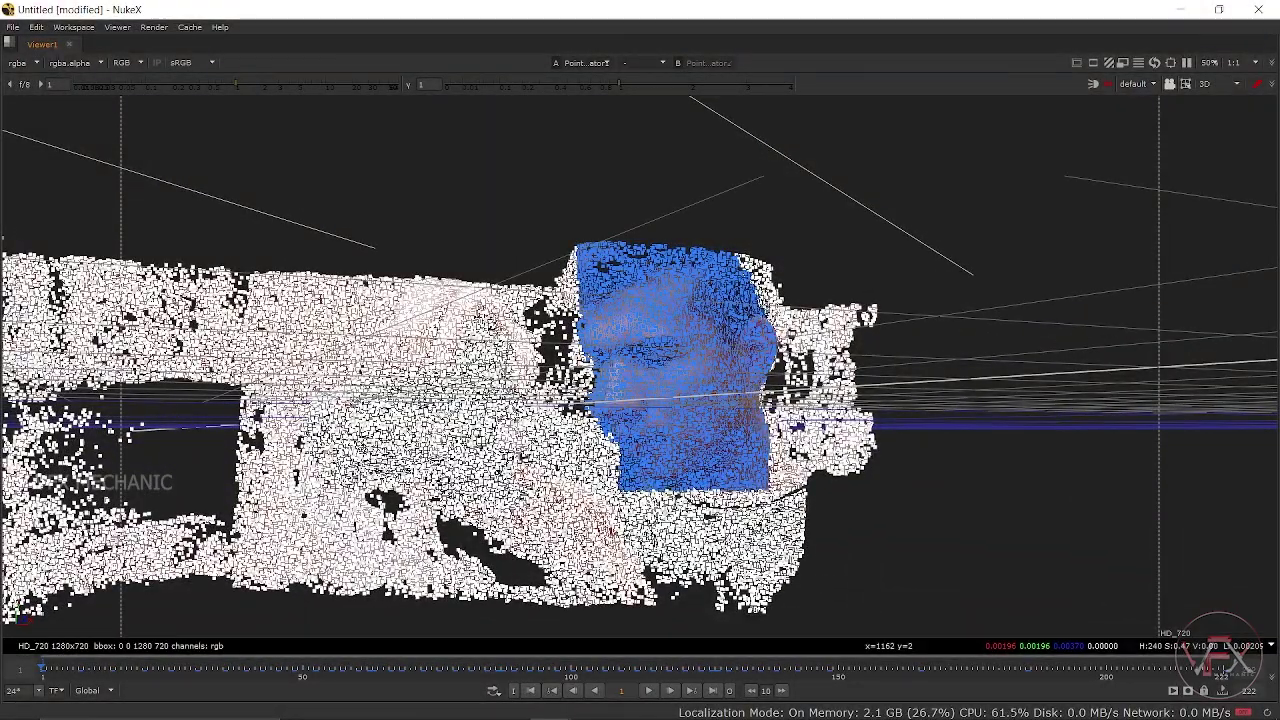
{"action": "left_click_drag", "start_coordinate": [619, 460], "coordinate": [608, 465]}
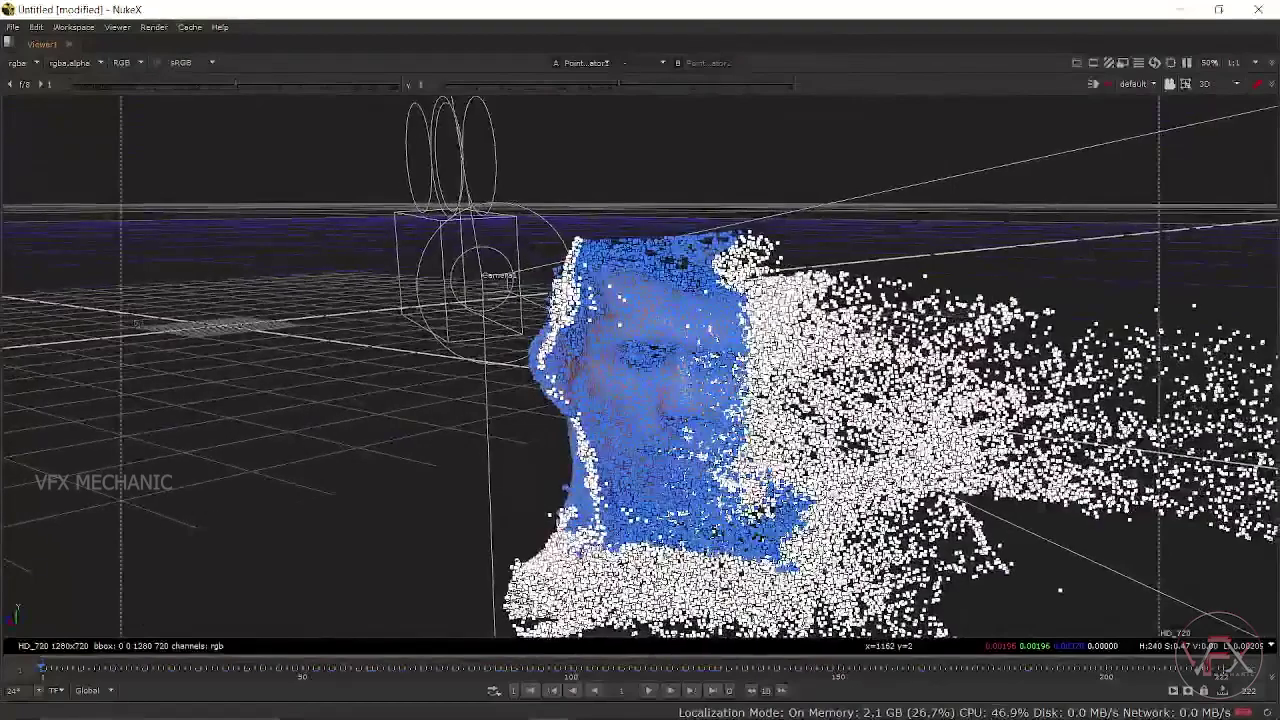
{"action": "left_click_drag", "start_coordinate": [852, 462], "coordinate": [738, 582]}
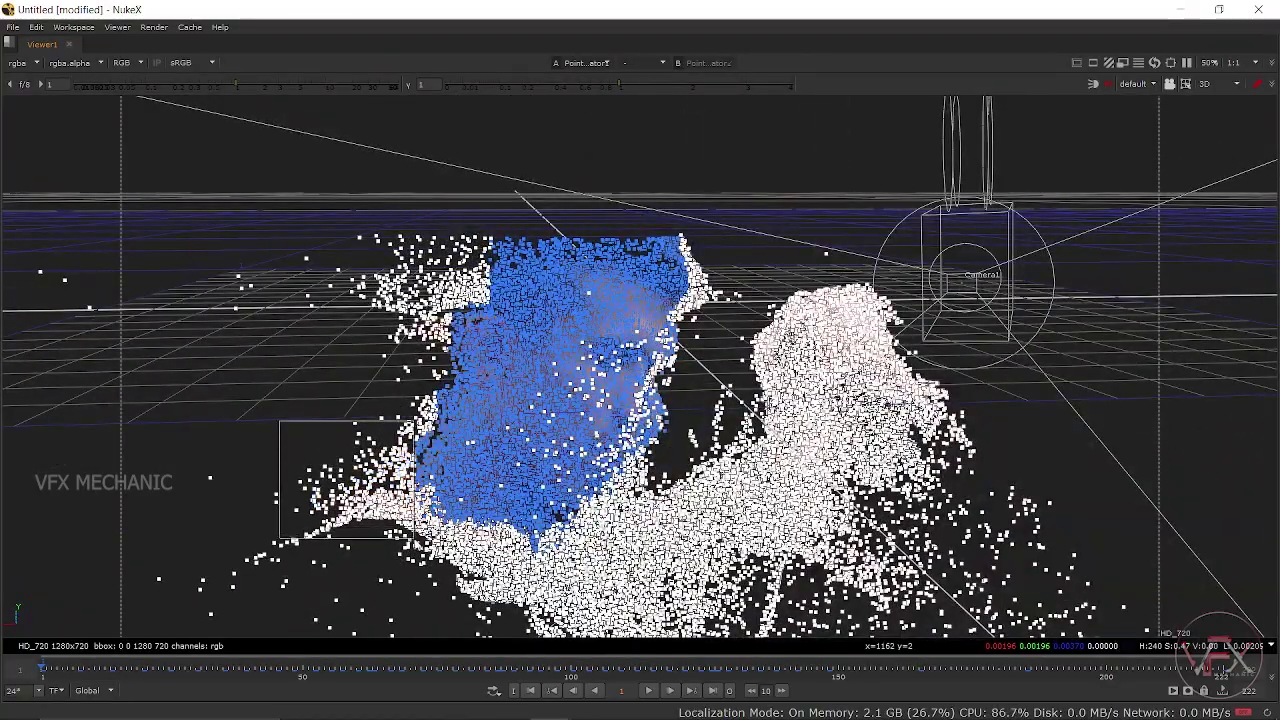
{"action": "left_click_drag", "start_coordinate": [393, 523], "coordinate": [422, 550]}
{"action": "left_click_drag", "start_coordinate": [1000, 460], "coordinate": [977, 417]}
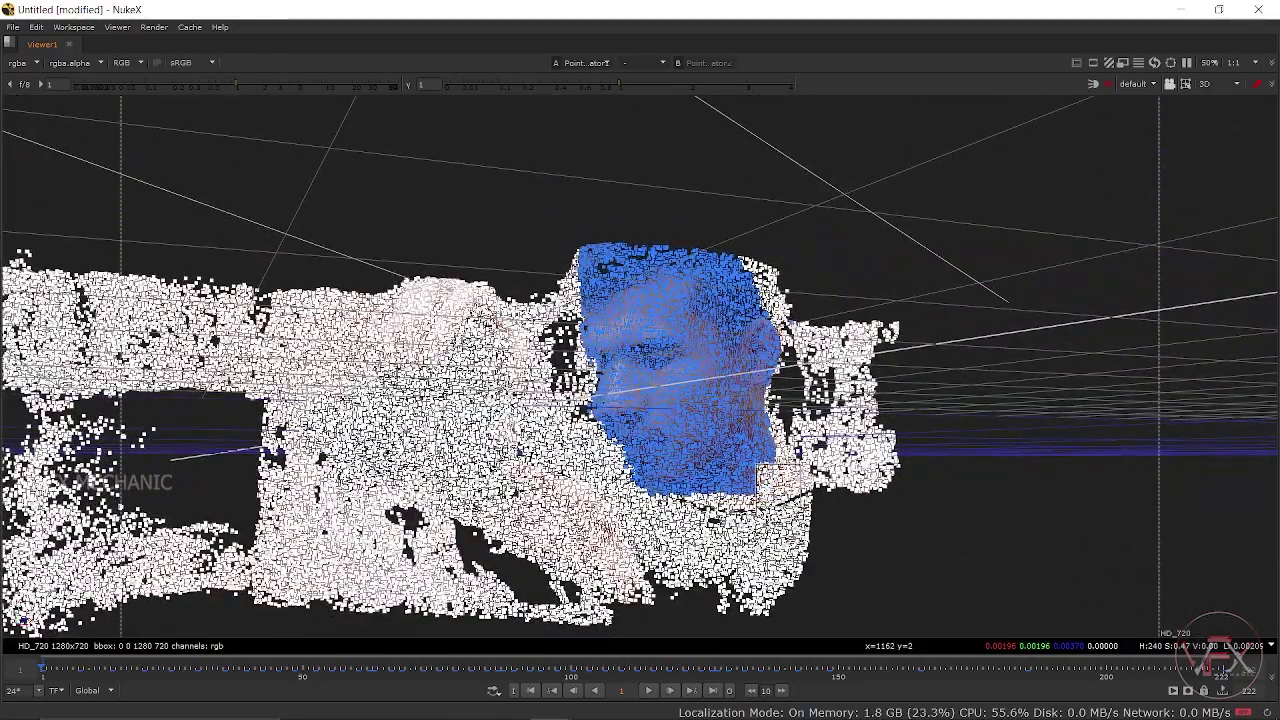
{"action": "mouse_move", "coordinate": [754, 498]}
{"action": "left_mouse_down"}
{"action": "mouse_move", "coordinate": [760, 470]}
{"action": "mouse_move", "coordinate": [751, 551]}
{"action": "mouse_move", "coordinate": [717, 520]}
{"action": "left_mouse_up"}
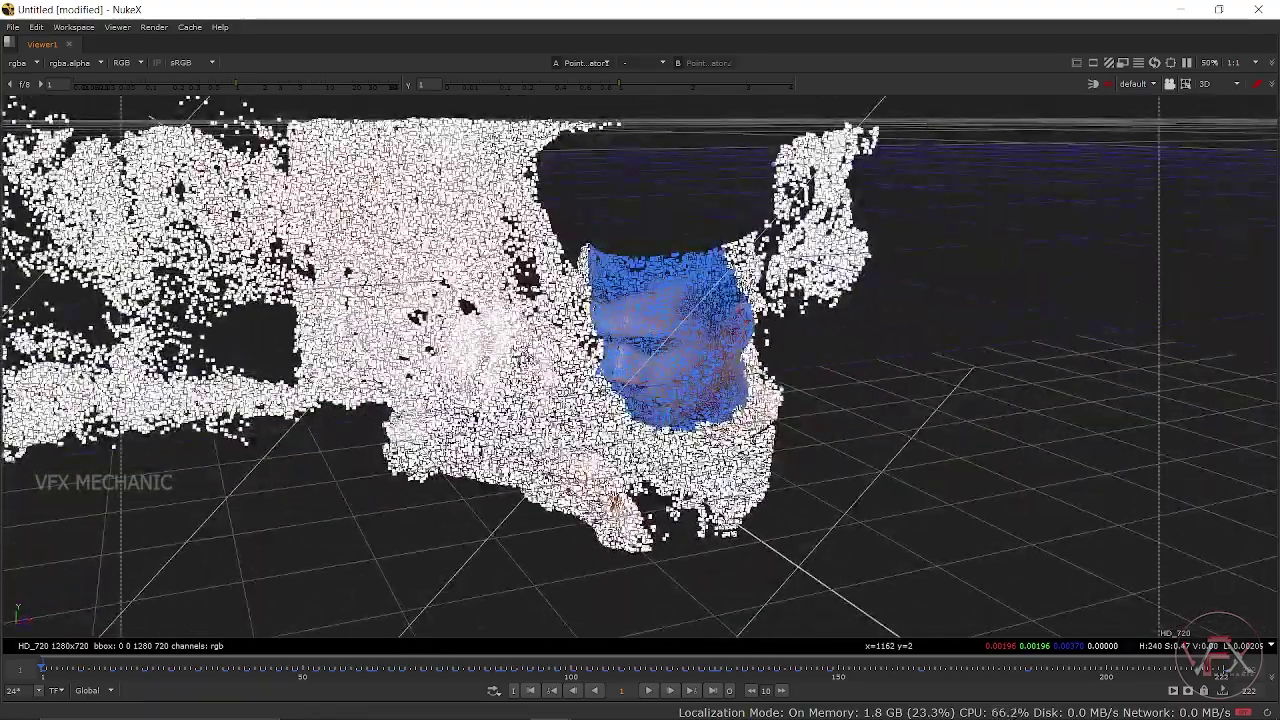
{"action": "key", "text": "space"}
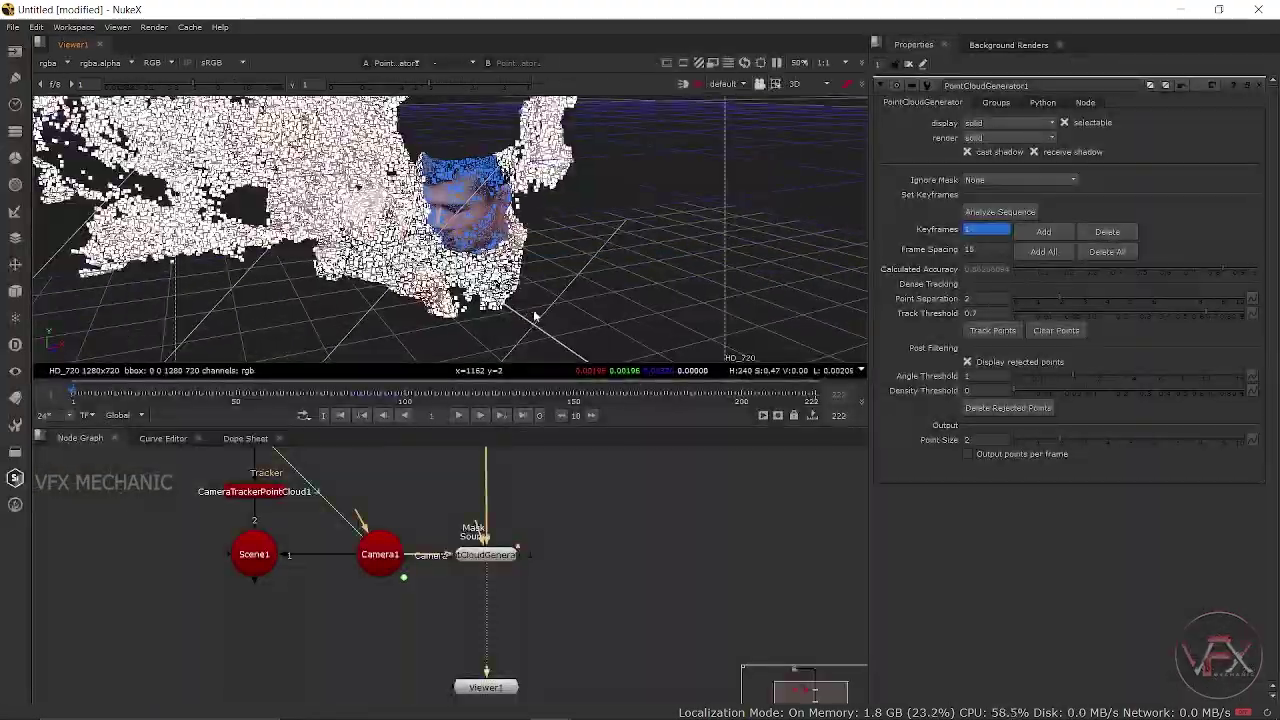
Create a point group from the selected face points and name it face
{"action": "left_click_drag", "start_coordinate": [530, 318], "coordinate": [600, 300]}
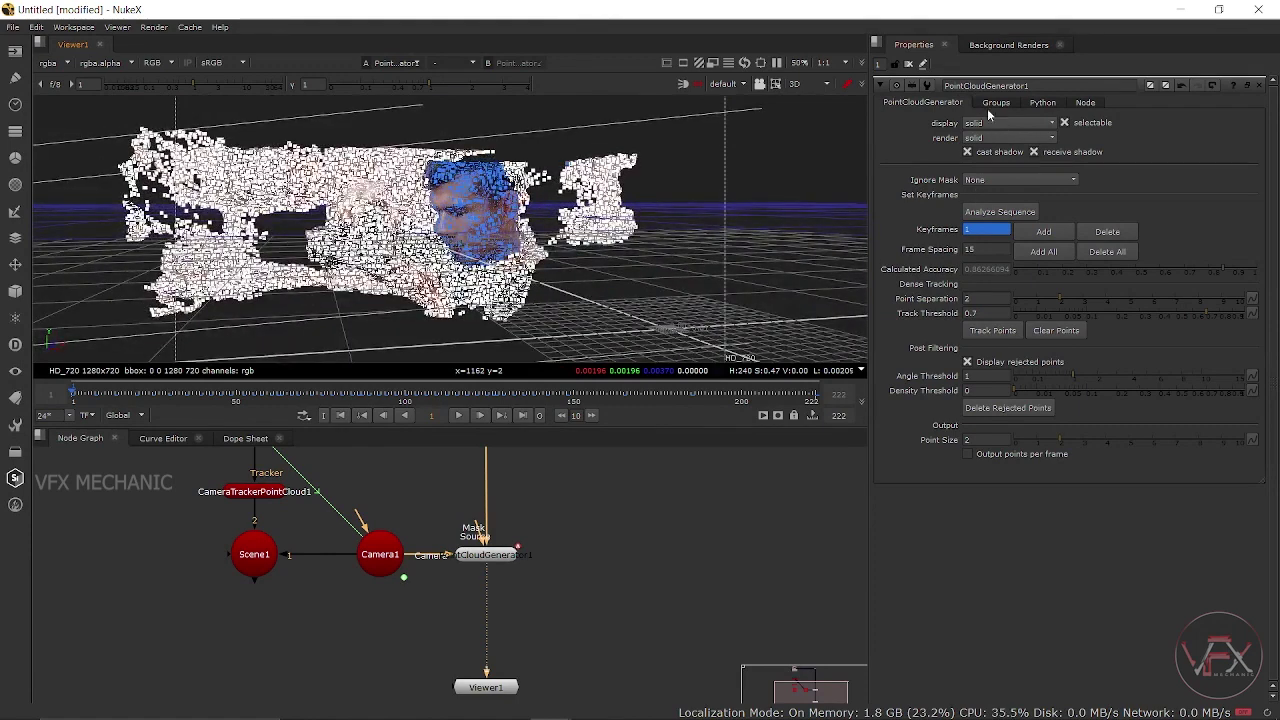
{"action": "left_click", "coordinate": [485, 554]}
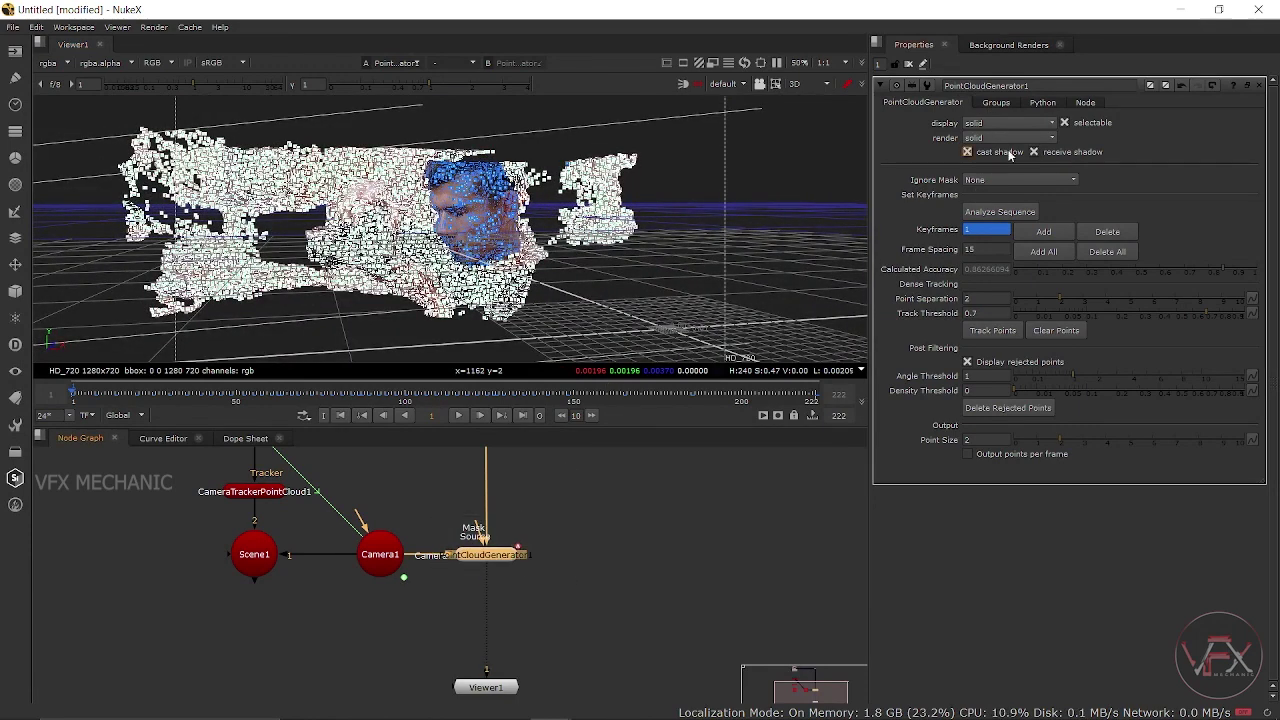
{"action": "left_click", "coordinate": [990, 104]}
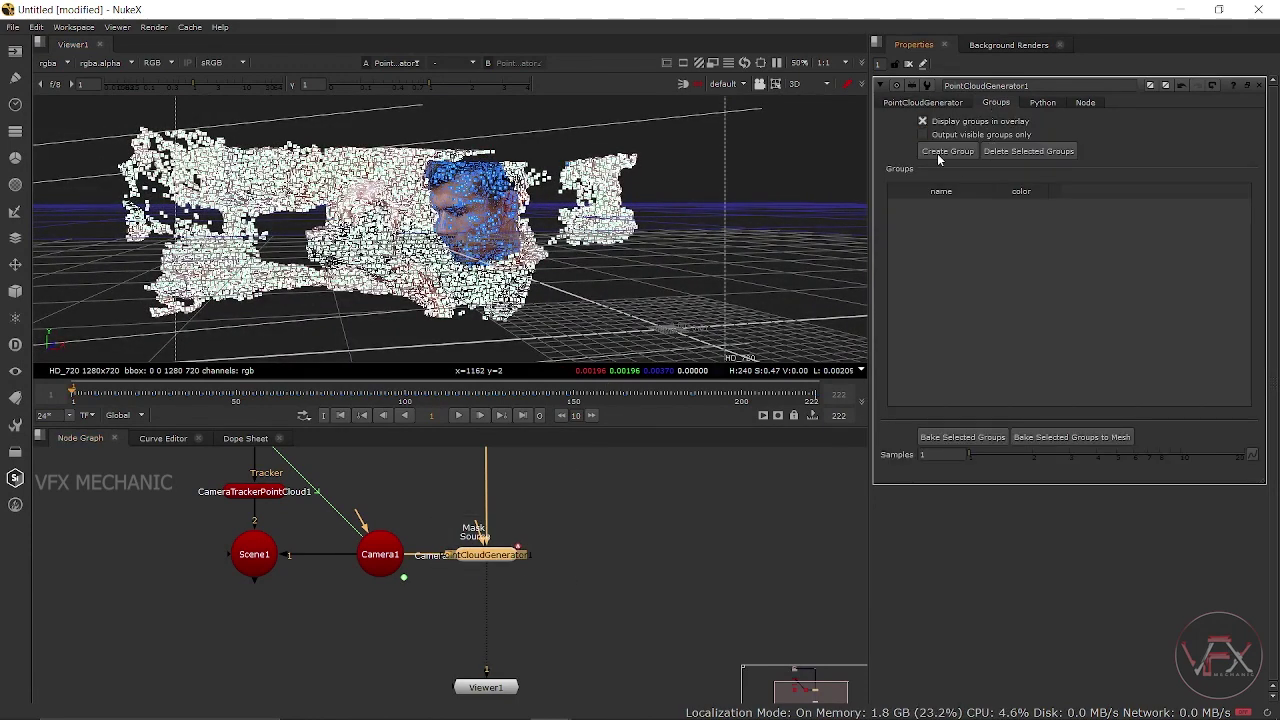
{"action": "left_click", "coordinate": [946, 153]}
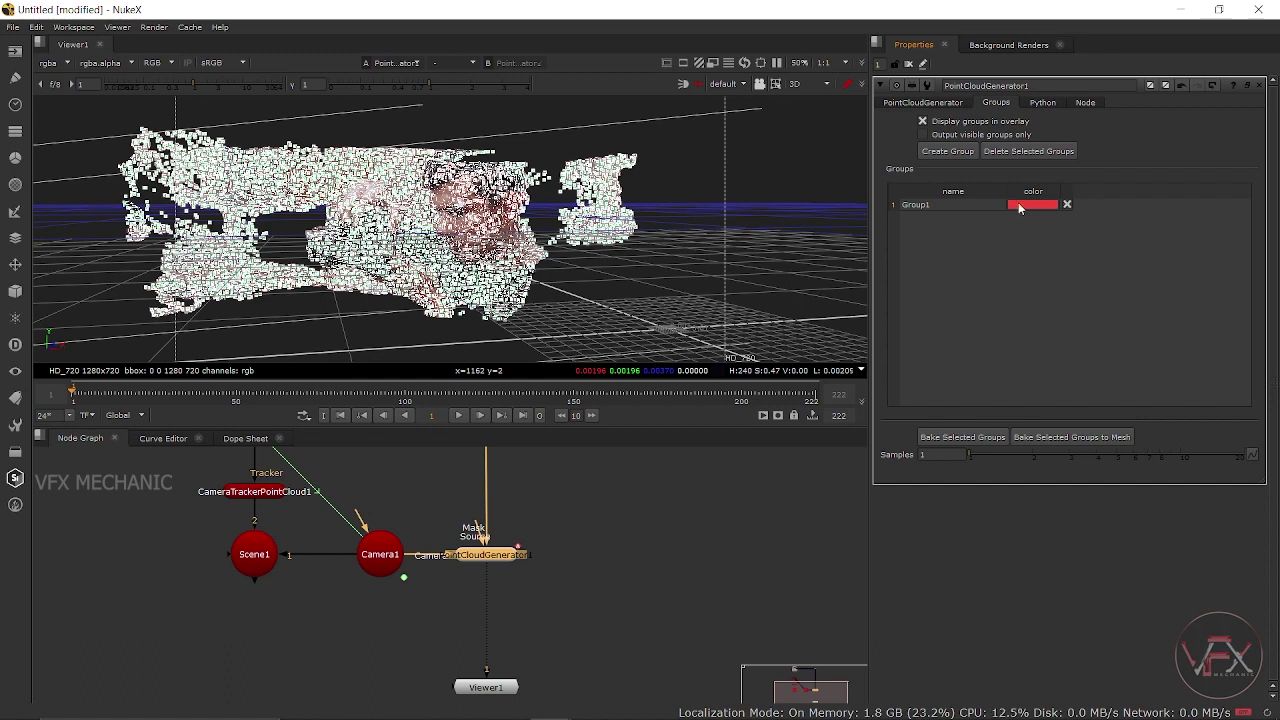
{"action": "double_click", "coordinate": [951, 204]}
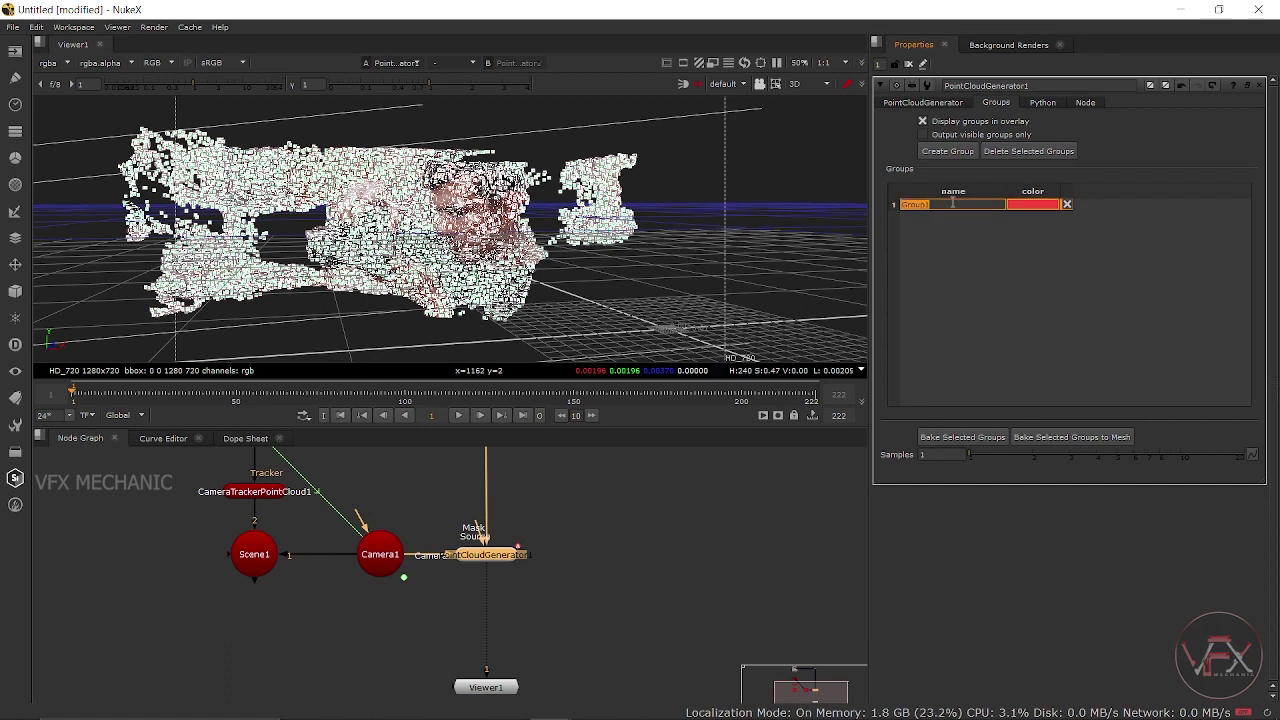
{"action": "type", "text": "face"}
{"action": "left_click", "coordinate": [994, 222]}
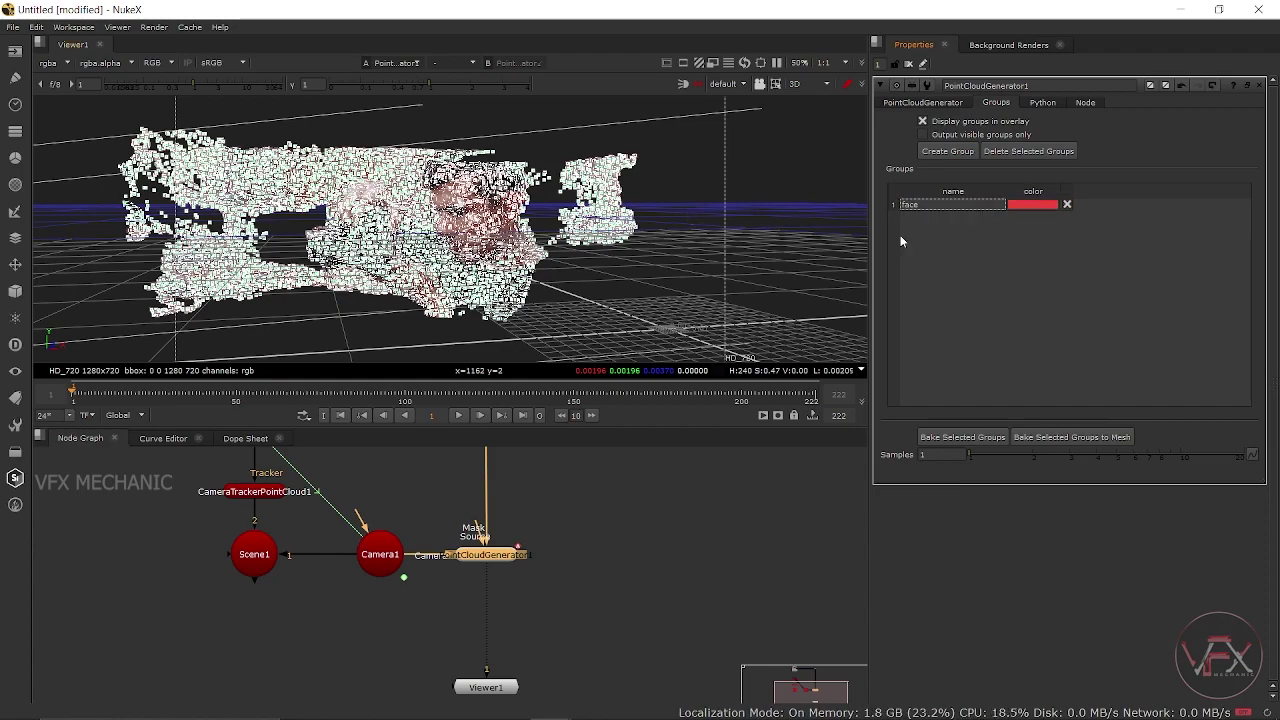
Toggle the face group's selection while orbiting to inspect its red points
{"action": "left_click", "coordinate": [1068, 204]}
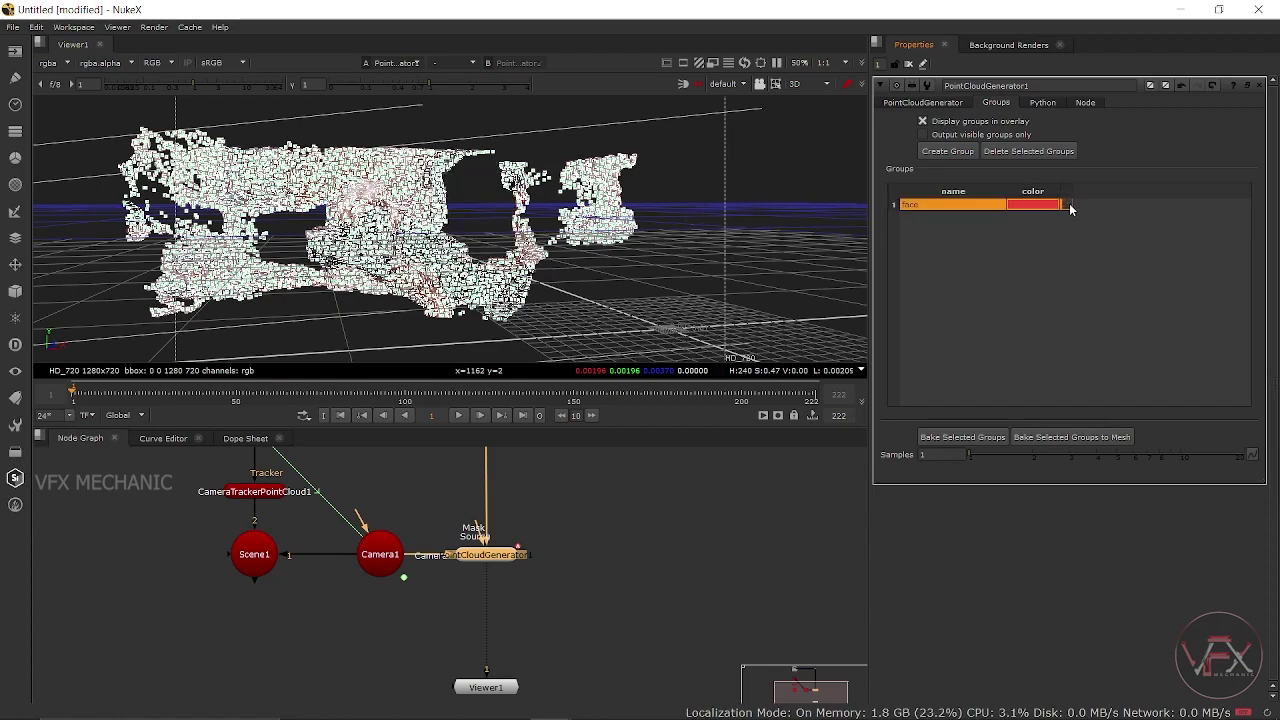
{"action": "mouse_move", "coordinate": [604, 259]}
{"action": "left_mouse_down"}
{"action": "mouse_move", "coordinate": [381, 361]}
{"action": "mouse_move", "coordinate": [605, 298]}
{"action": "mouse_move", "coordinate": [622, 275]}
{"action": "left_mouse_up"}
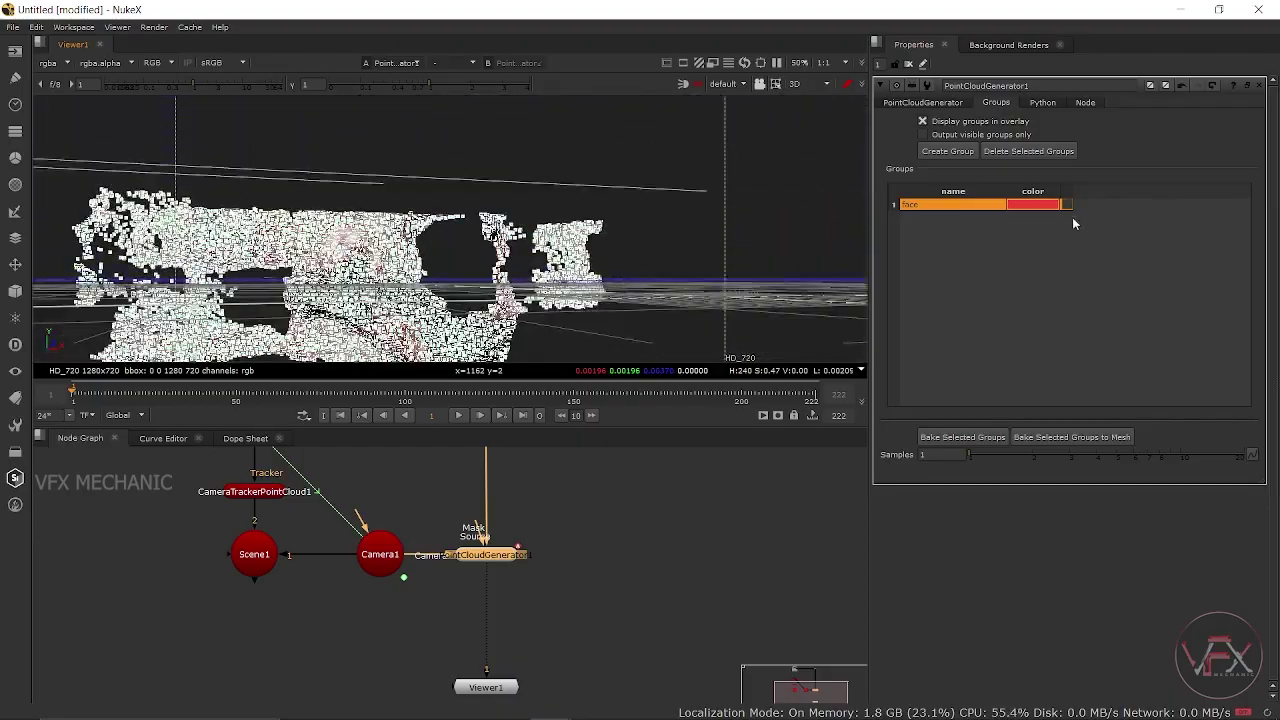
{"action": "left_click", "coordinate": [970, 222]}
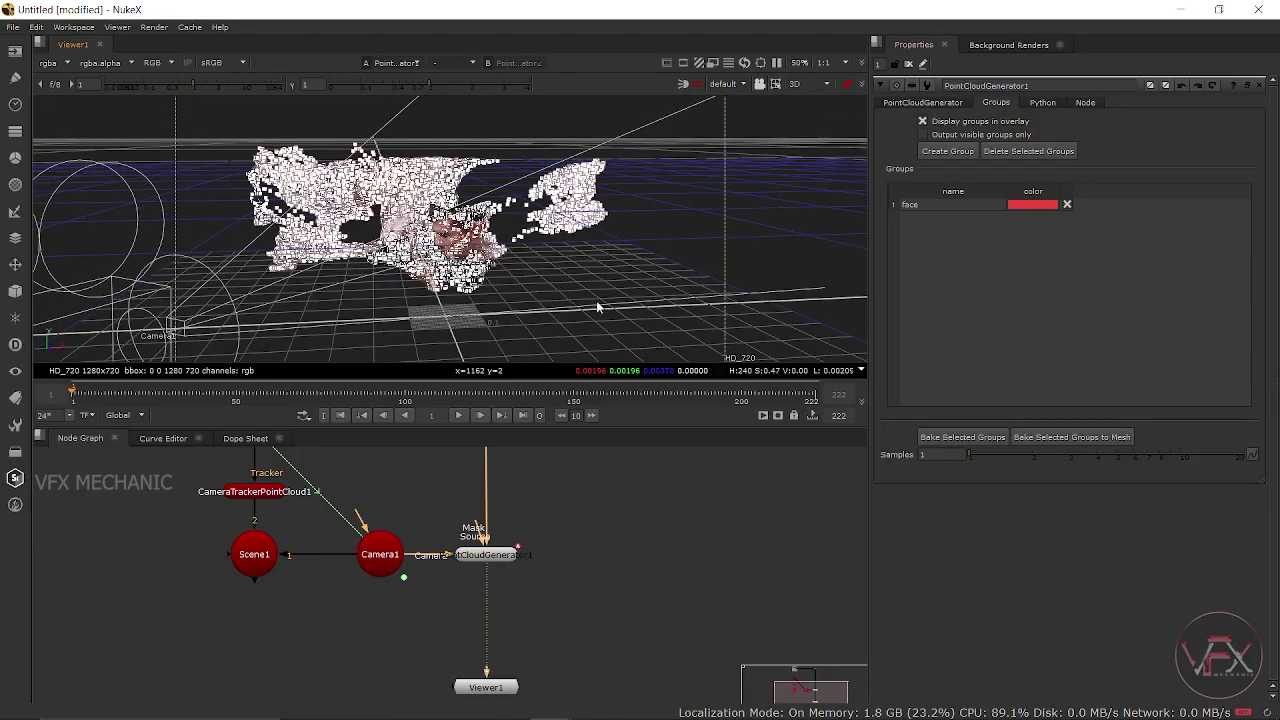
{"action": "mouse_move", "coordinate": [596, 300]}
{"action": "left_mouse_down"}
{"action": "mouse_move", "coordinate": [737, 234]}
{"action": "mouse_move", "coordinate": [549, 302]}
{"action": "mouse_move", "coordinate": [631, 289]}
{"action": "mouse_move", "coordinate": [545, 266]}
{"action": "left_mouse_up"}
{"action": "left_click", "coordinate": [925, 205]}
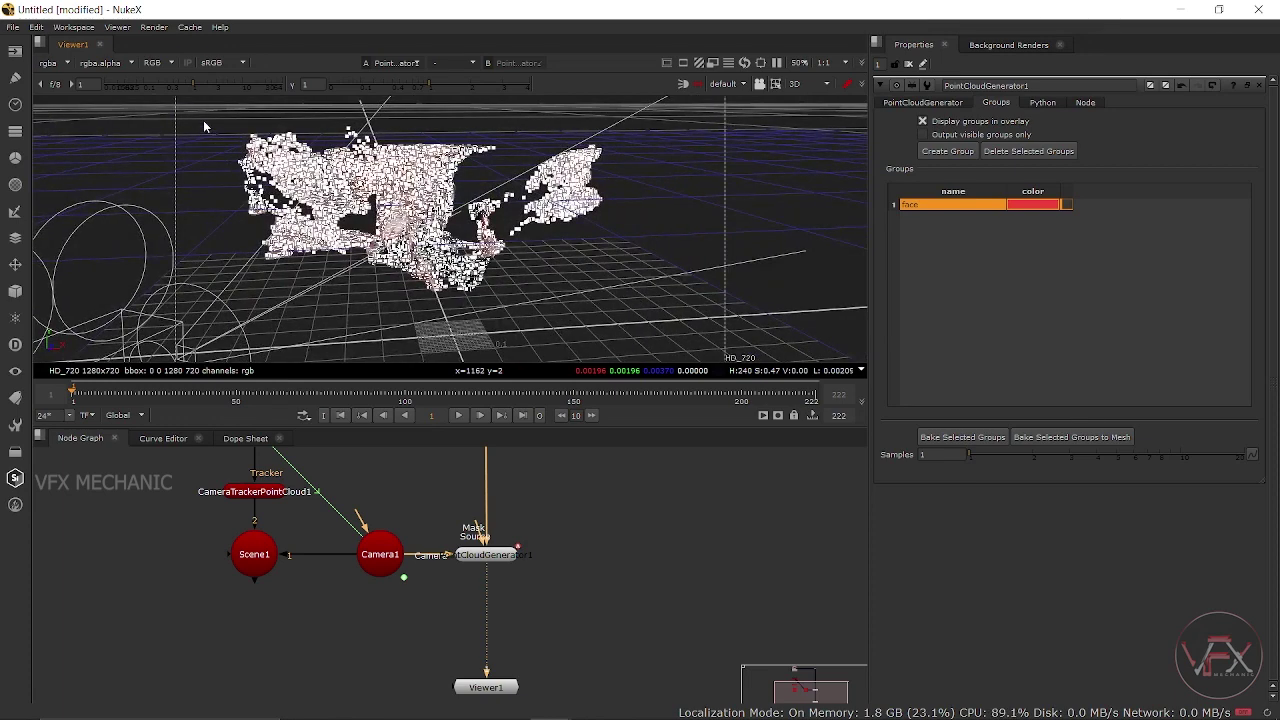
Box-select the remaining points and create Group2 from them
{"action": "left_click_drag", "start_coordinate": [203, 120], "coordinate": [651, 321]}
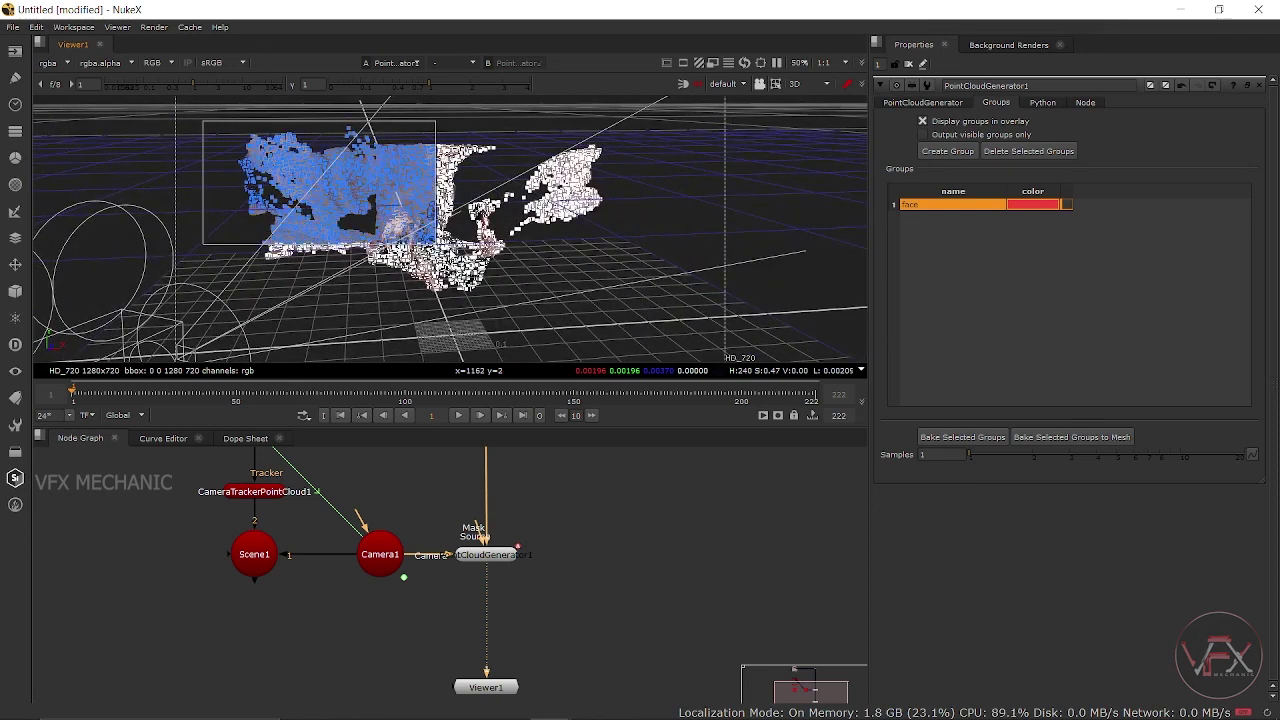
{"action": "left_click", "coordinate": [958, 156]}
{"action": "left_click", "coordinate": [1059, 227]}
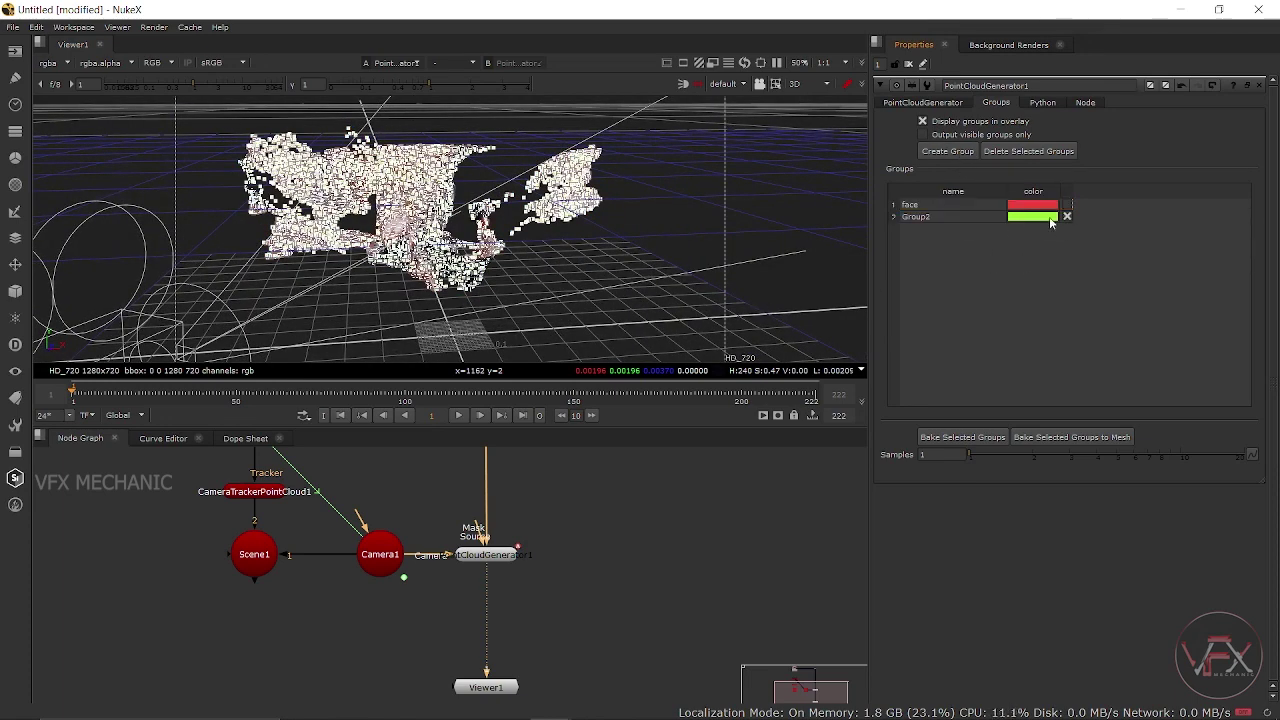
{"action": "left_click", "coordinate": [1067, 217]}
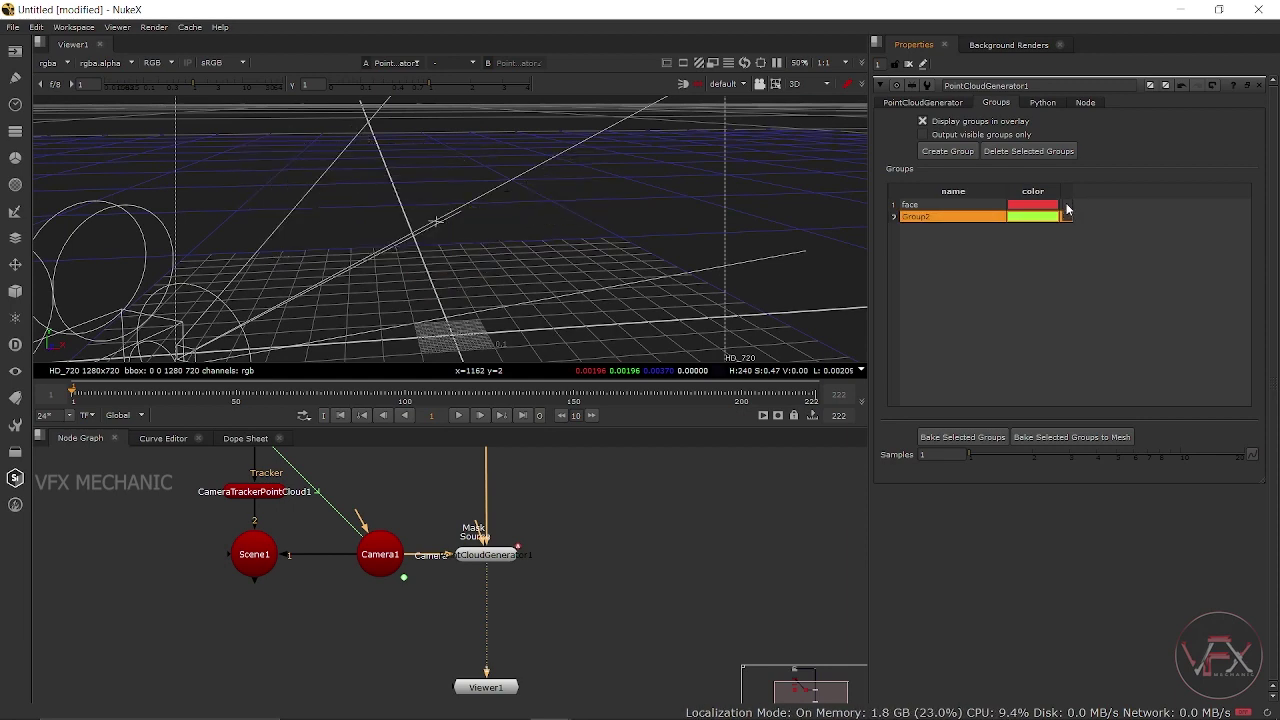
Hide Group2 and orbit around the isolated face points in the maximized viewer
{"action": "left_click", "coordinate": [1066, 205]}
{"action": "scroll", "coordinate": [700, 253], "scroll_direction": "up", "scroll_amount": 3}
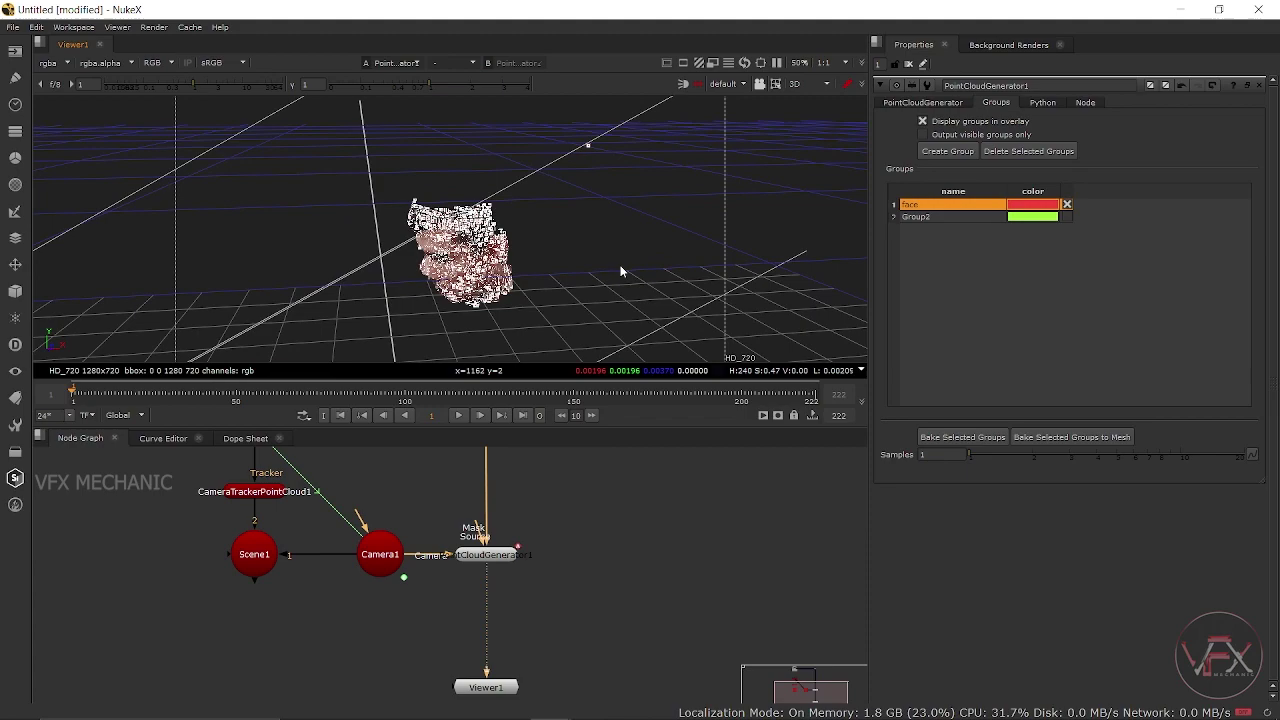
{"action": "left_click_drag", "start_coordinate": [620, 265], "coordinate": [564, 250]}
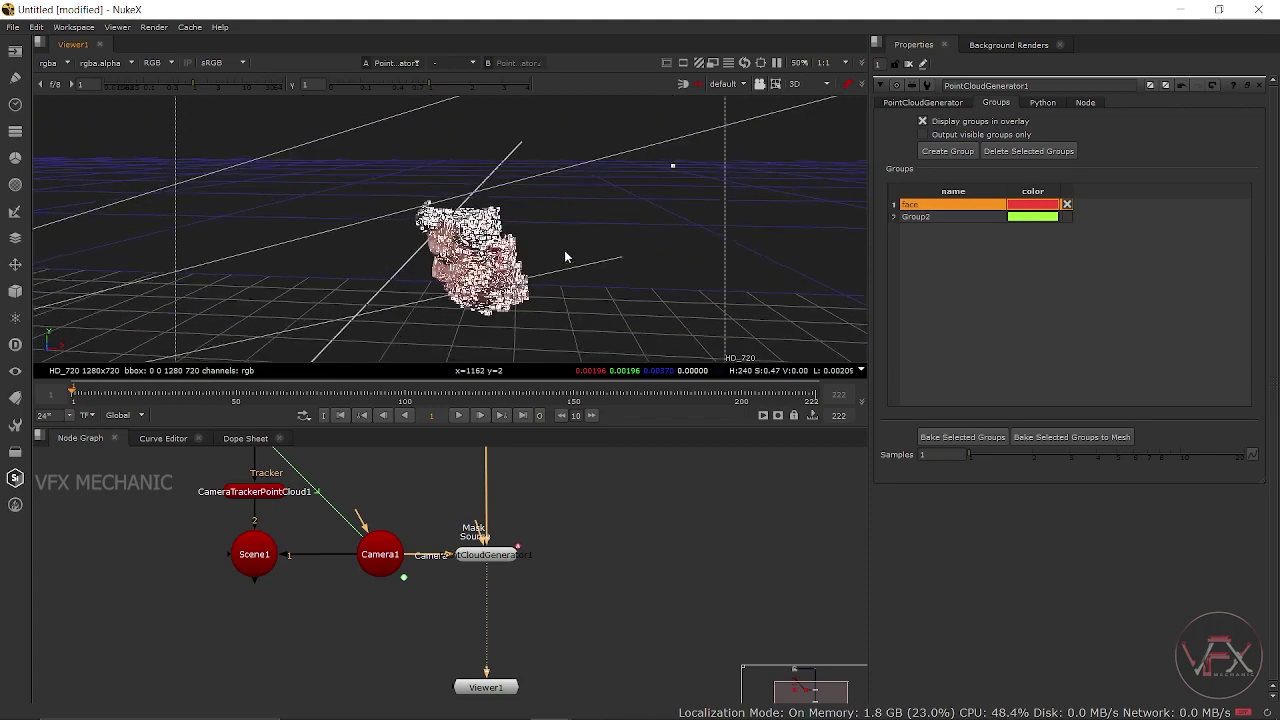
{"action": "mouse_move", "coordinate": [645, 160]}
{"action": "left_mouse_down"}
{"action": "mouse_move", "coordinate": [684, 236]}
{"action": "mouse_move", "coordinate": [983, 381]}
{"action": "mouse_move", "coordinate": [951, 381]}
{"action": "left_mouse_up"}
{"action": "key", "text": "space"}
{"action": "left_click_drag", "start_coordinate": [973, 260], "coordinate": [1070, 362]}
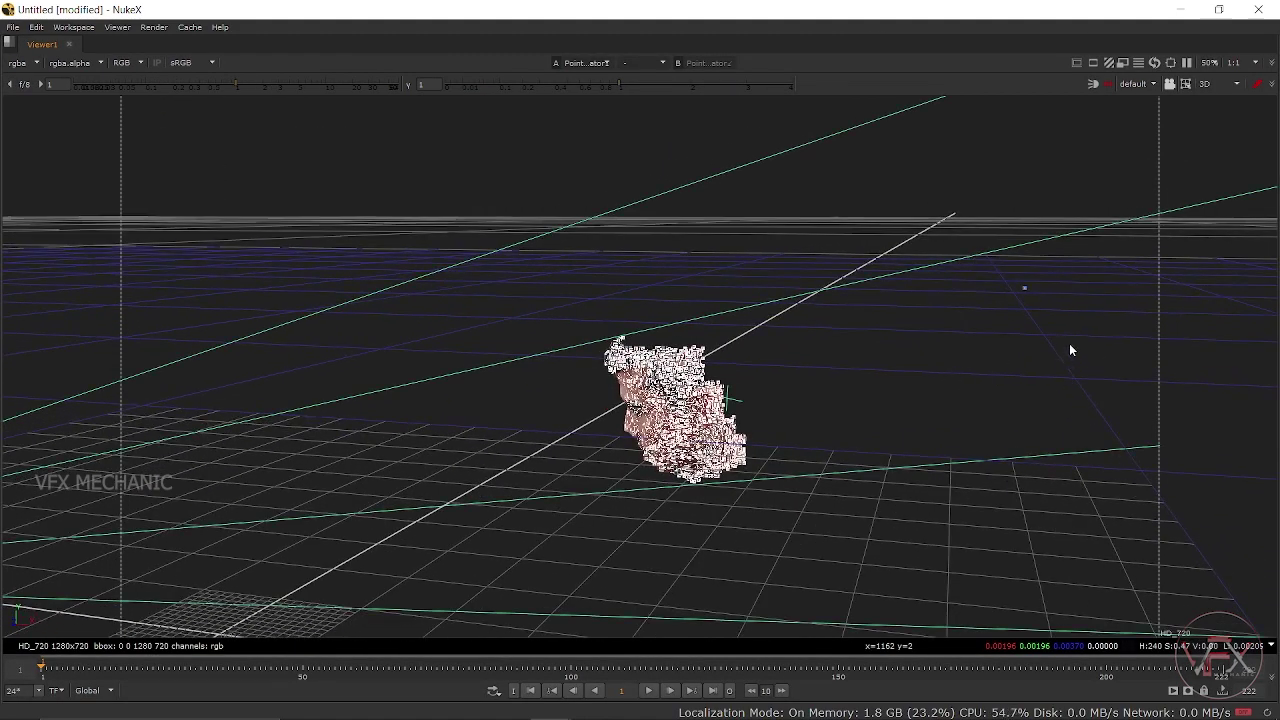
Change the viewer's selection mode so the face points show textured, then restore the layout
{"action": "left_click_drag", "start_coordinate": [520, 492], "coordinate": [565, 423]}
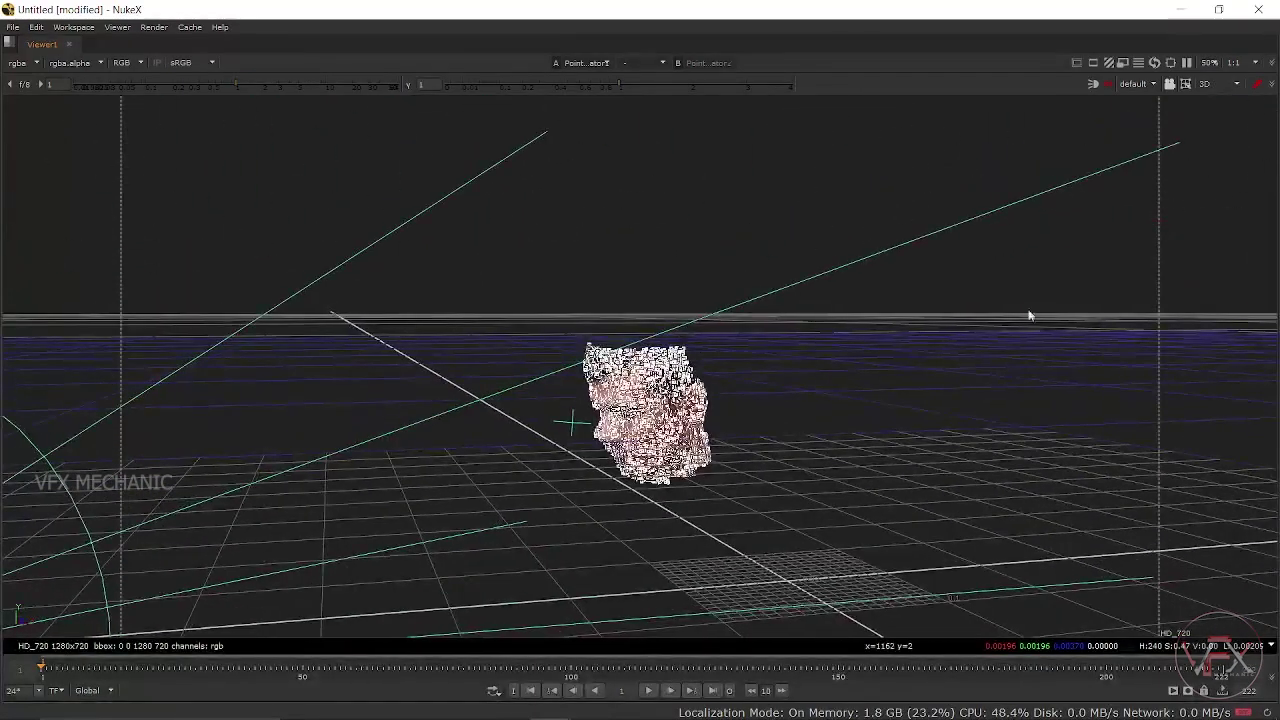
{"action": "left_click", "coordinate": [1187, 87]}
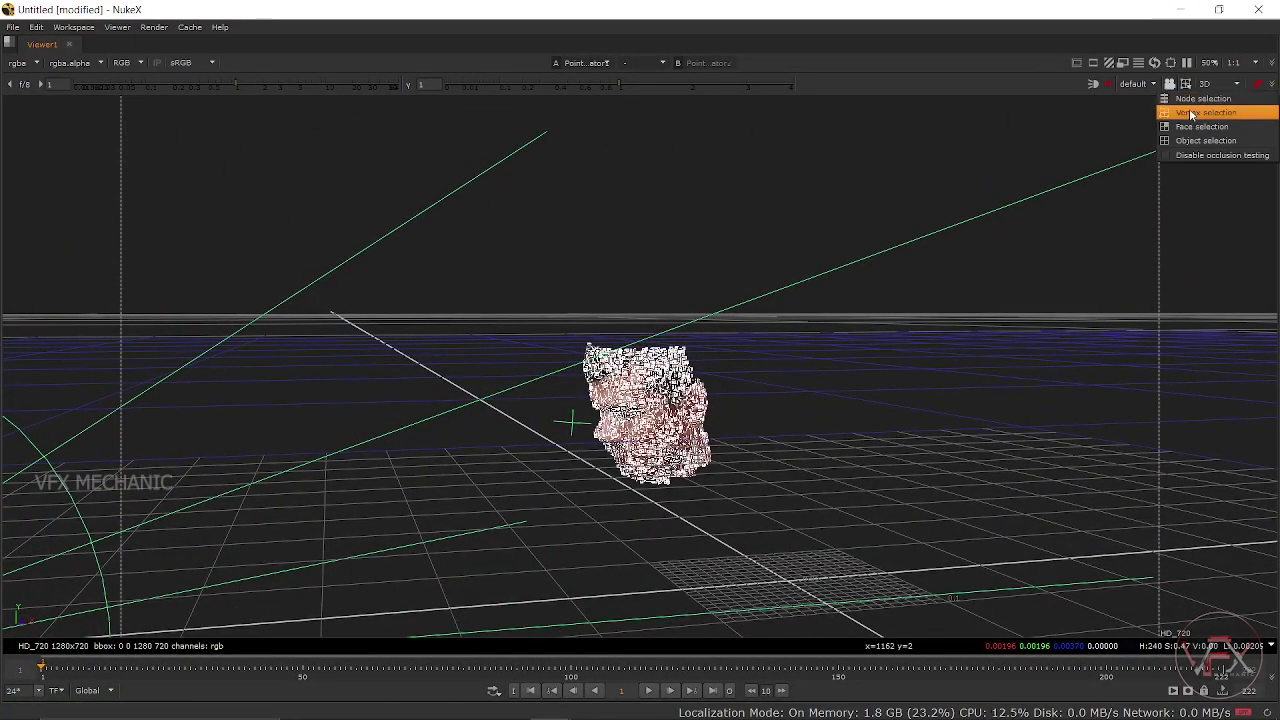
{"action": "left_click", "coordinate": [1201, 100]}
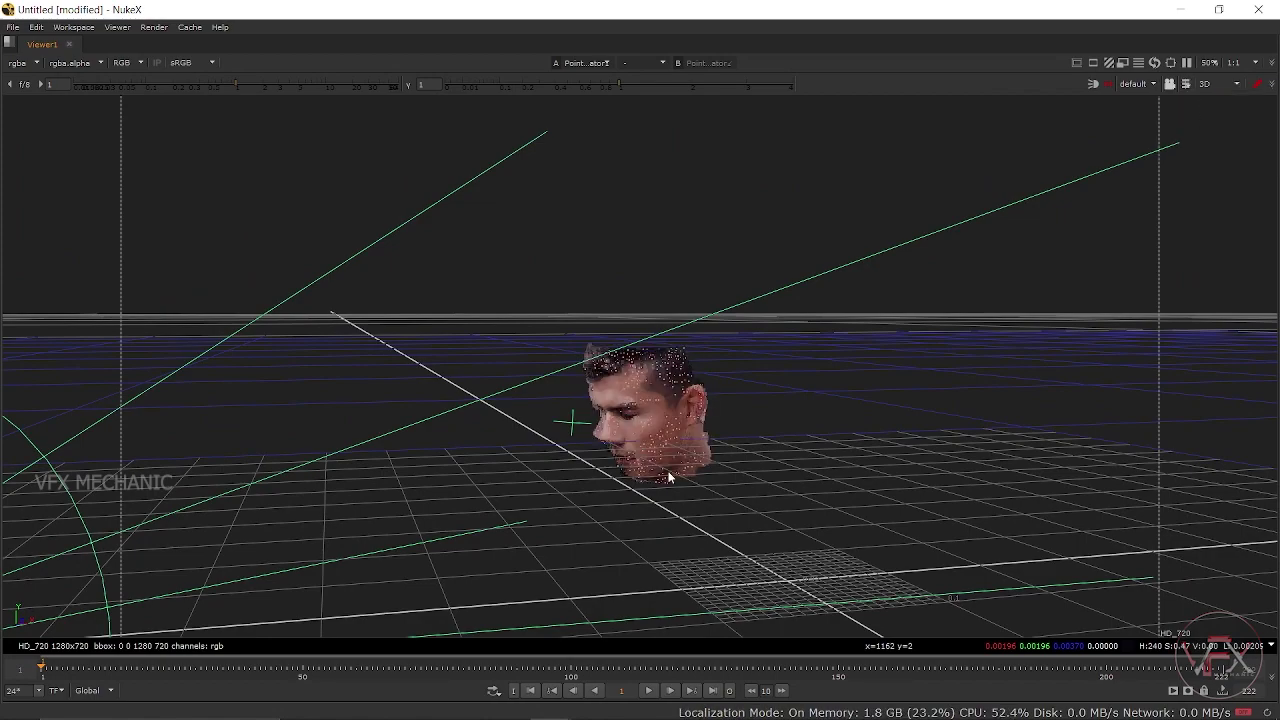
{"action": "left_click_drag", "start_coordinate": [668, 471], "coordinate": [560, 449]}
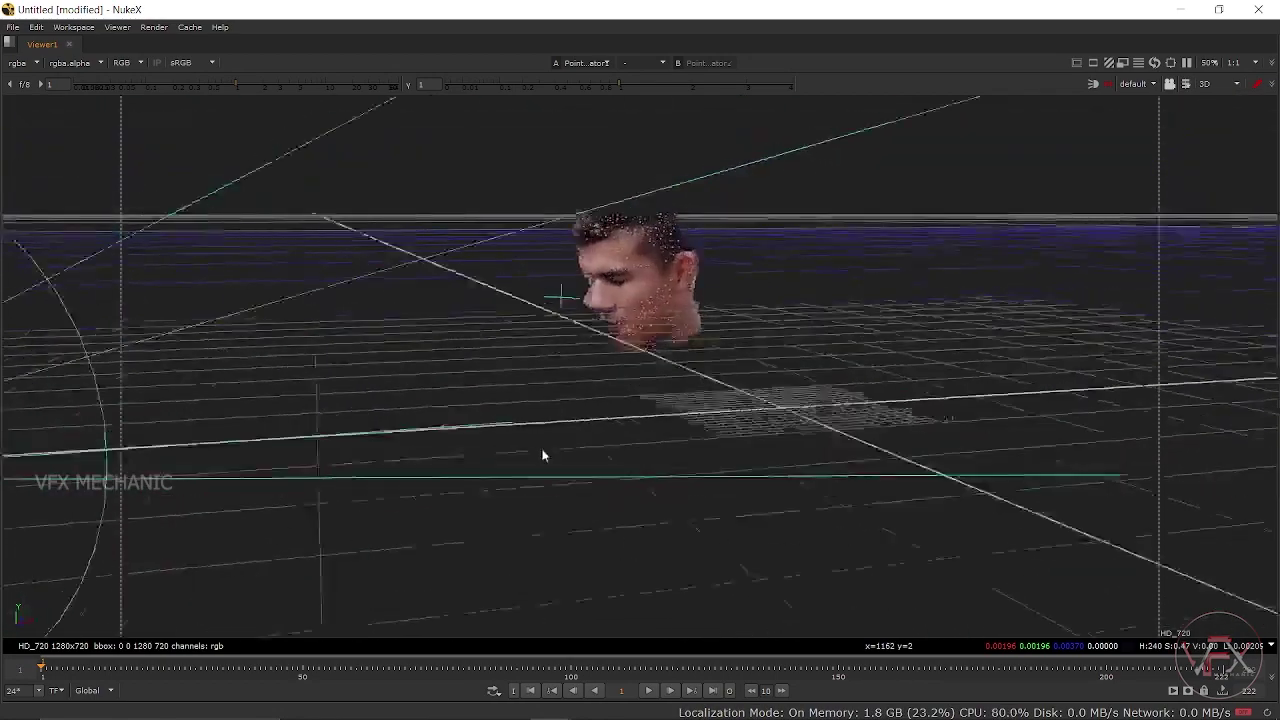
{"action": "key", "text": "space"}
{"action": "mouse_move", "coordinate": [477, 282]}
{"action": "left_mouse_down"}
{"action": "mouse_move", "coordinate": [373, 311]}
{"action": "mouse_move", "coordinate": [533, 304]}
{"action": "mouse_move", "coordinate": [545, 291]}
{"action": "mouse_move", "coordinate": [449, 263]}
{"action": "mouse_move", "coordinate": [489, 263]}
{"action": "mouse_move", "coordinate": [516, 282]}
{"action": "left_mouse_up"}
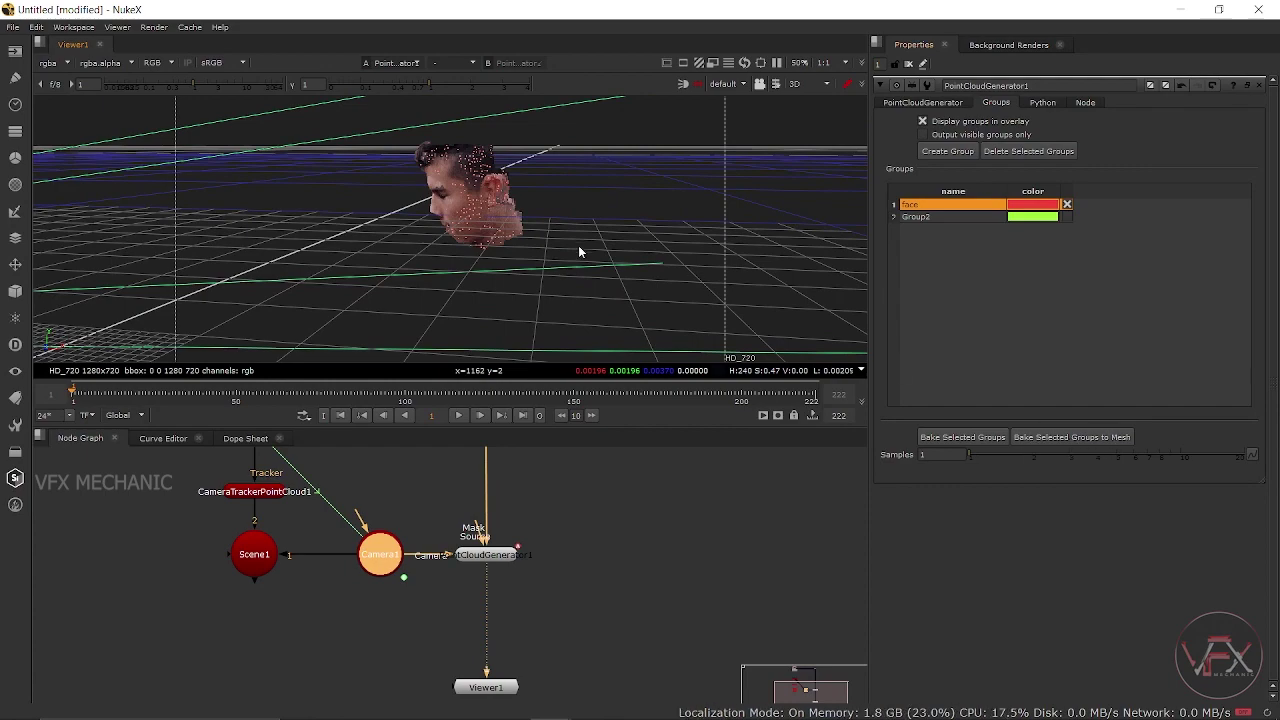
{"action": "mouse_move", "coordinate": [578, 245]}
{"action": "left_mouse_down"}
{"action": "mouse_move", "coordinate": [544, 281]}
{"action": "mouse_move", "coordinate": [543, 306]}
{"action": "mouse_move", "coordinate": [578, 290]}
{"action": "mouse_move", "coordinate": [443, 193]}
{"action": "left_mouse_up"}
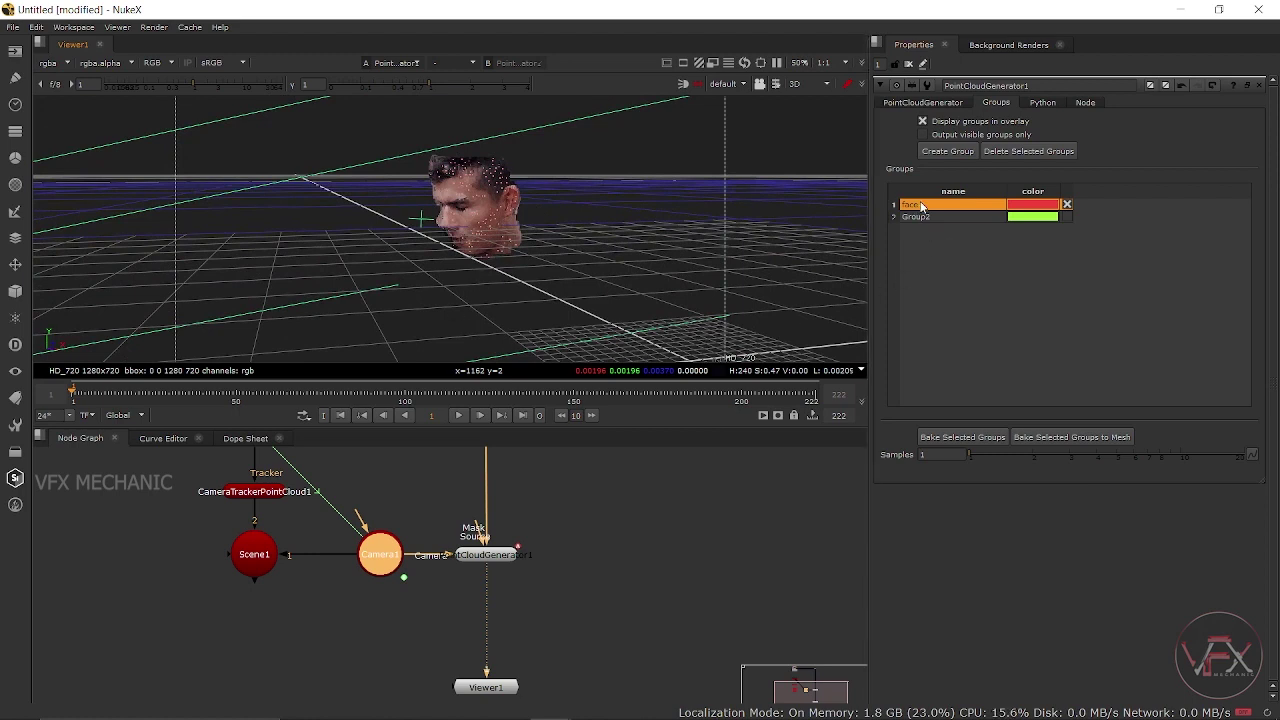
{"action": "left_click", "coordinate": [924, 216]}
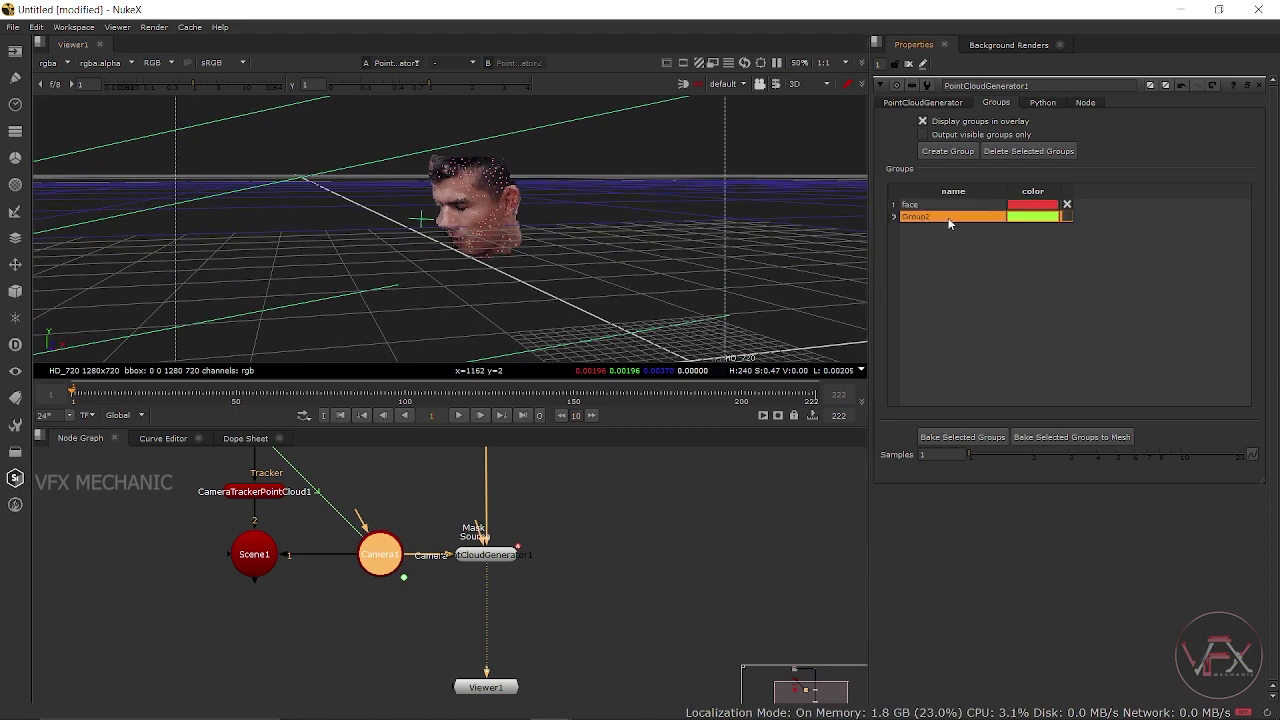
{"action": "left_click", "coordinate": [1067, 217]}
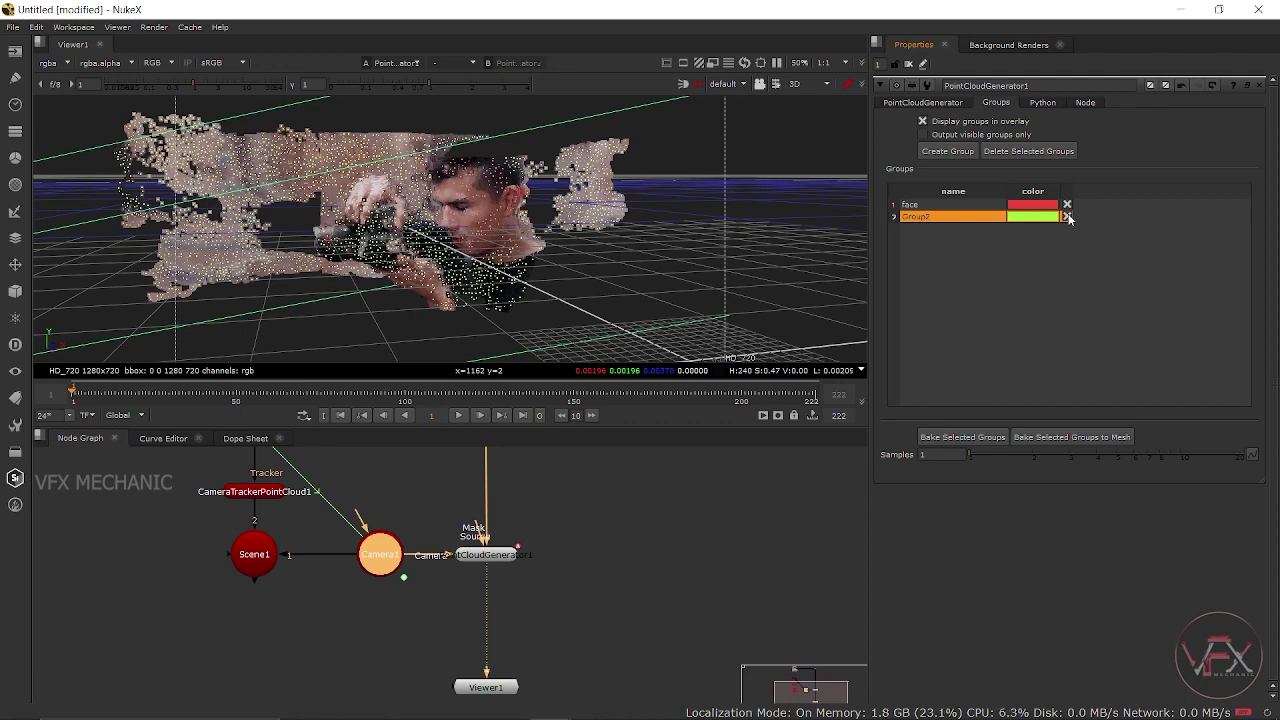
{"action": "left_click", "coordinate": [1067, 217]}
{"action": "left_click", "coordinate": [1067, 217]}
{"action": "left_click", "coordinate": [1067, 205]}
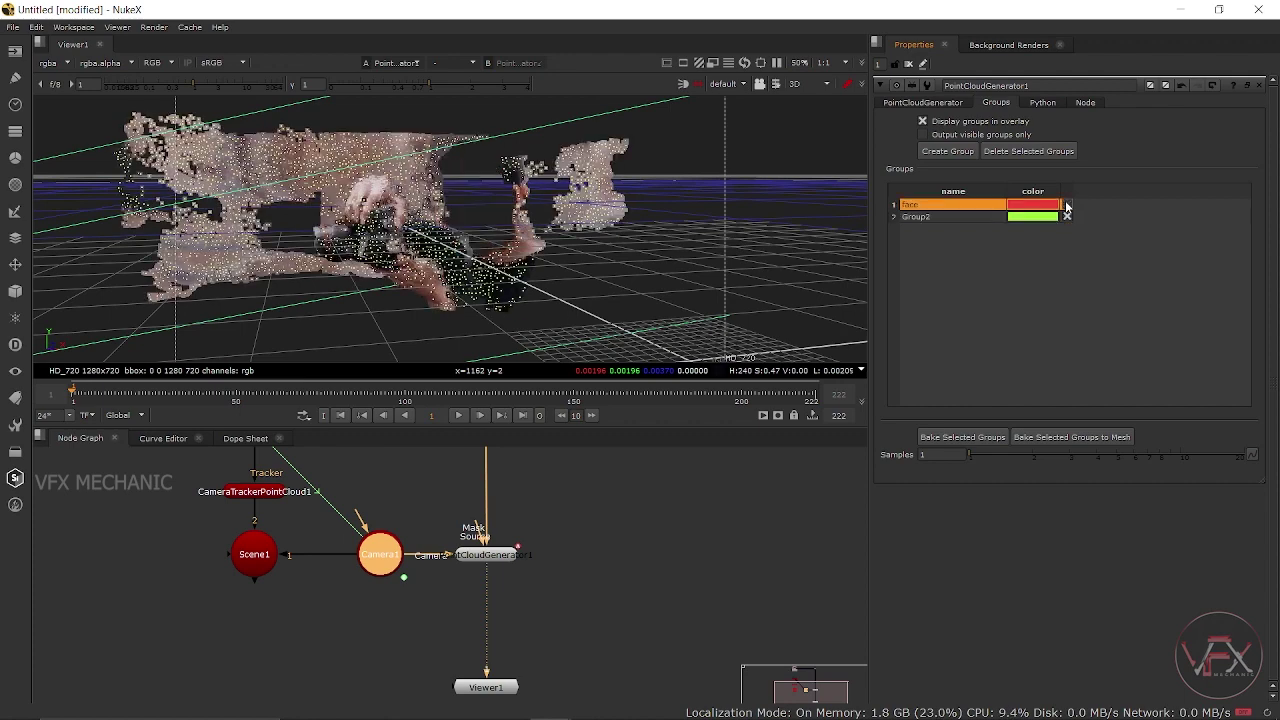
{"action": "left_click", "coordinate": [1067, 205]}
{"action": "left_click", "coordinate": [1067, 205]}
{"action": "left_click", "coordinate": [1067, 205]}
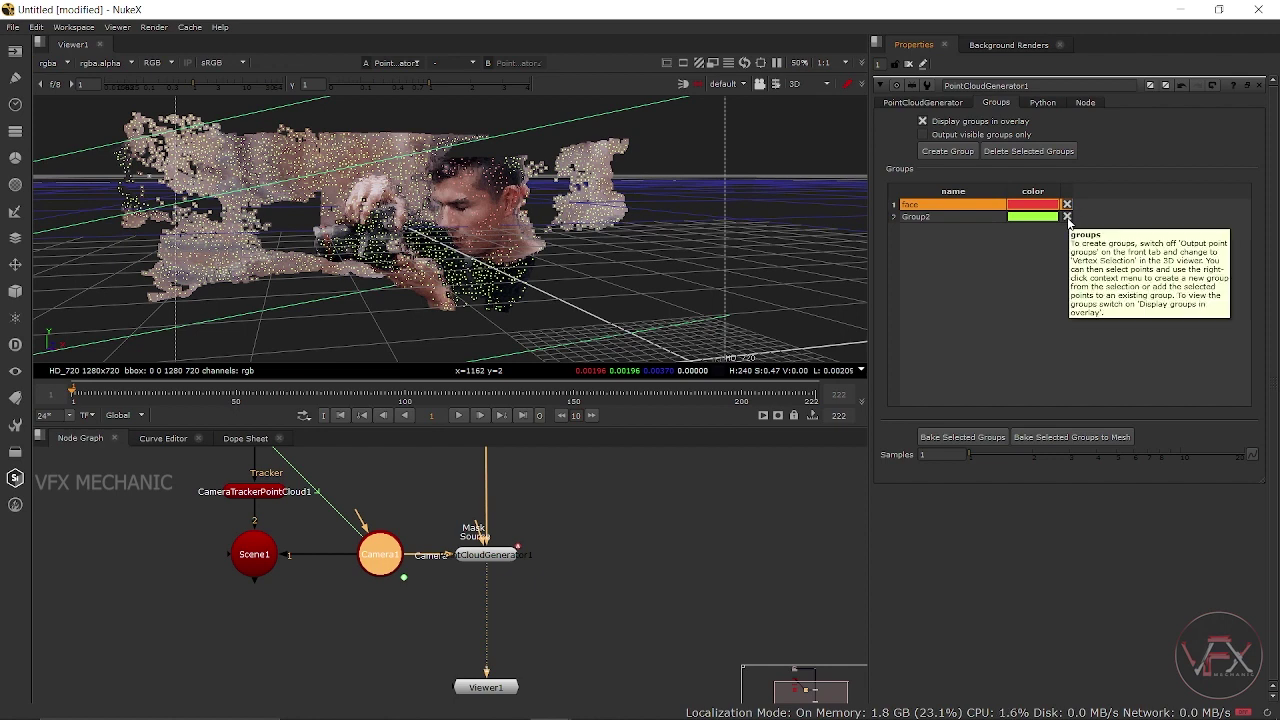
{"action": "left_click", "coordinate": [1067, 217]}
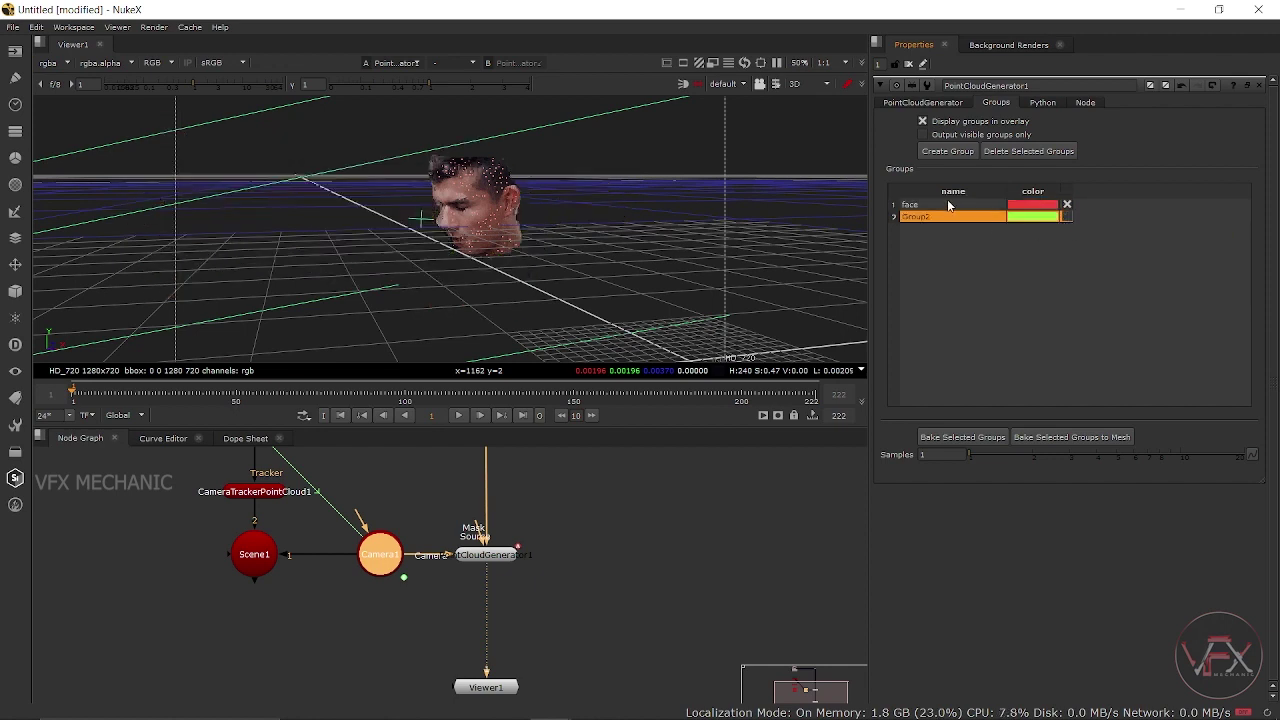
{"action": "left_click", "coordinate": [947, 204]}
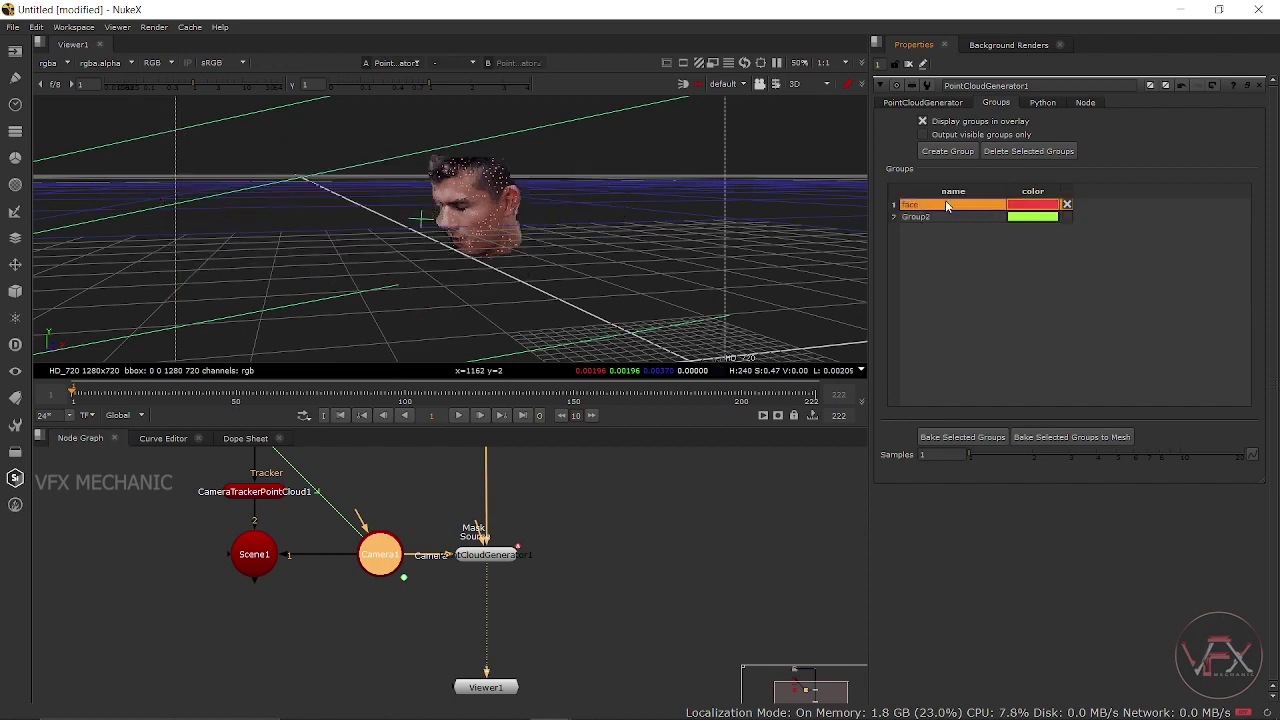
Bake the face group into a BakedMesh node and view the solid mesh in Viewer1
{"action": "left_click", "coordinate": [1081, 439]}
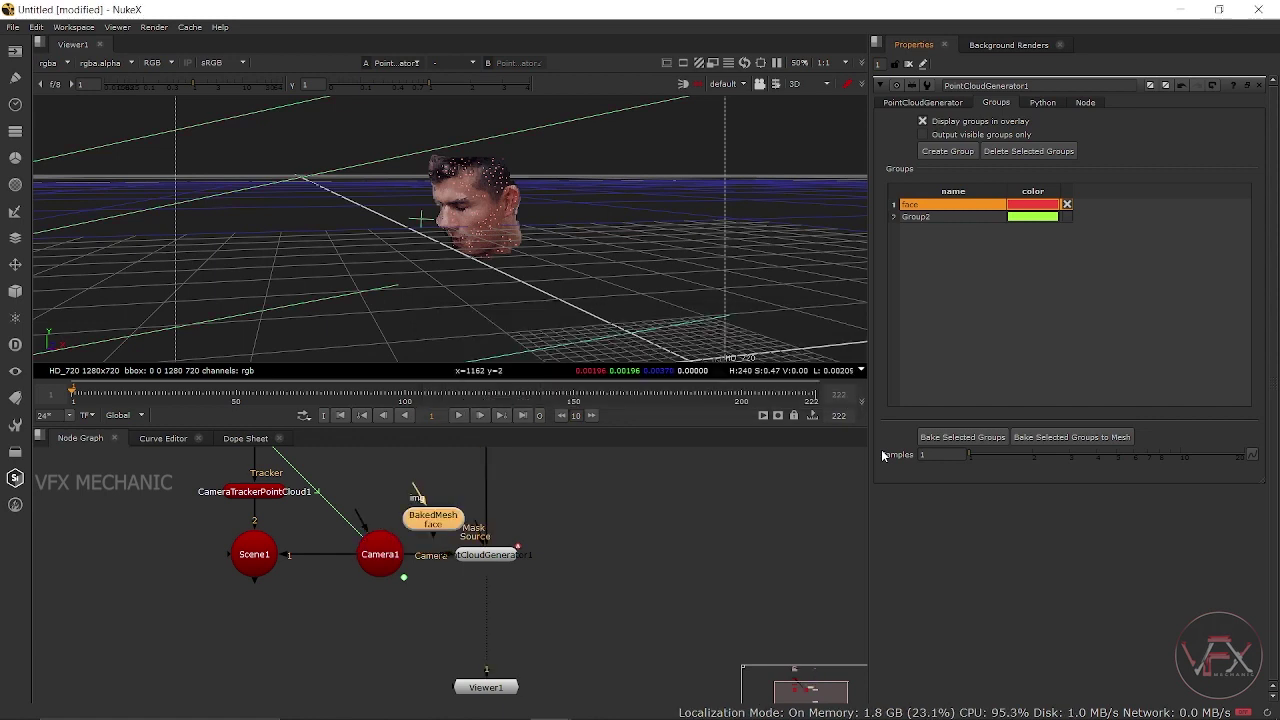
{"action": "left_click_drag", "start_coordinate": [432, 520], "coordinate": [613, 570]}
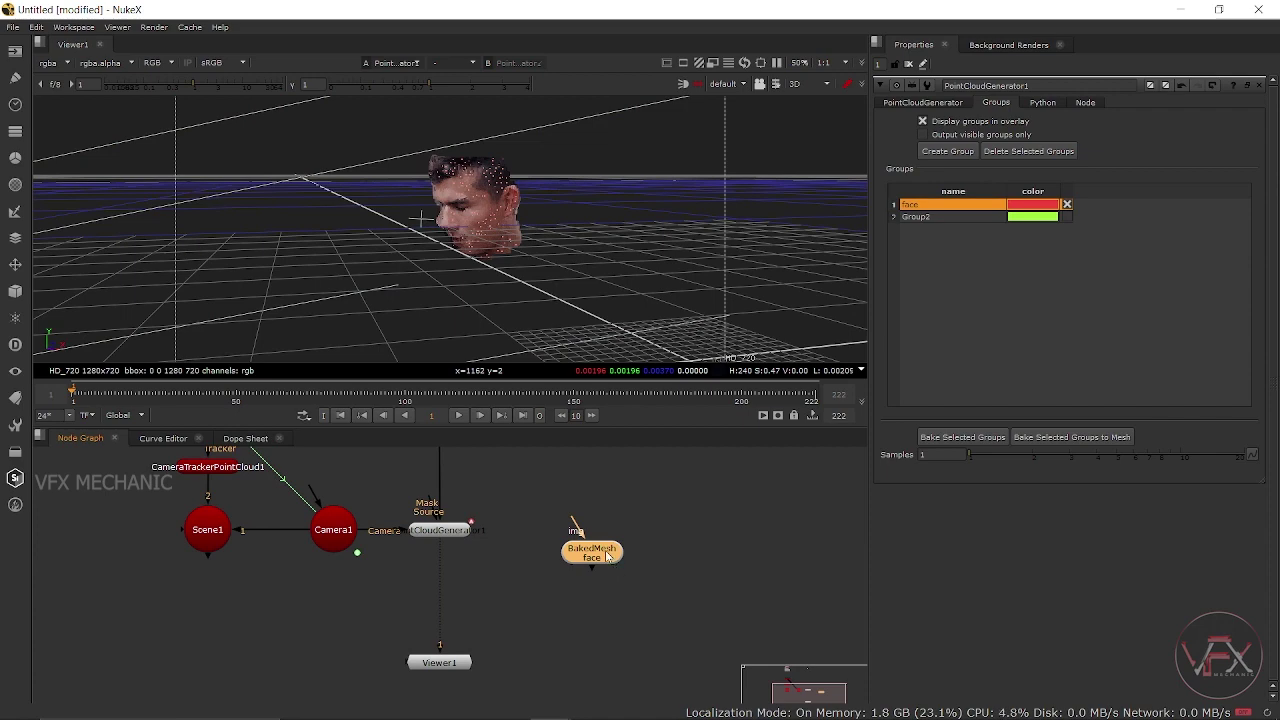
{"action": "key", "text": "1"}
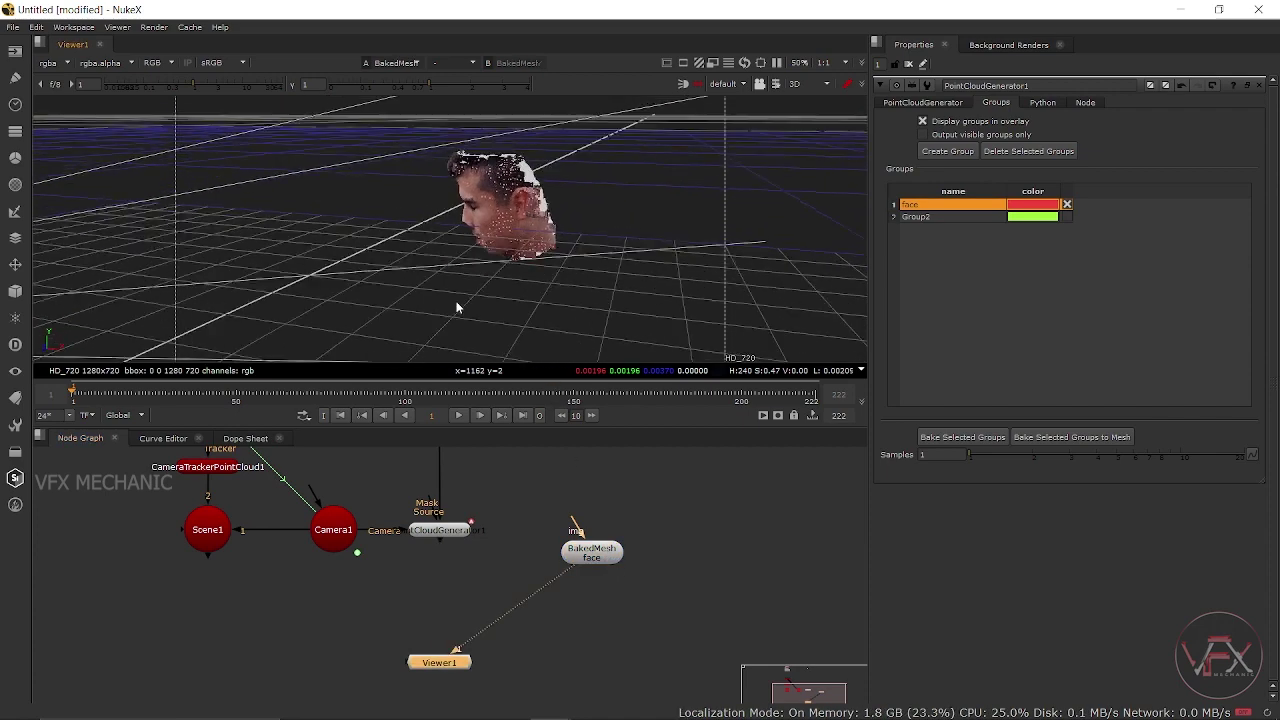
{"action": "left_click_drag", "start_coordinate": [537, 352], "coordinate": [443, 306]}
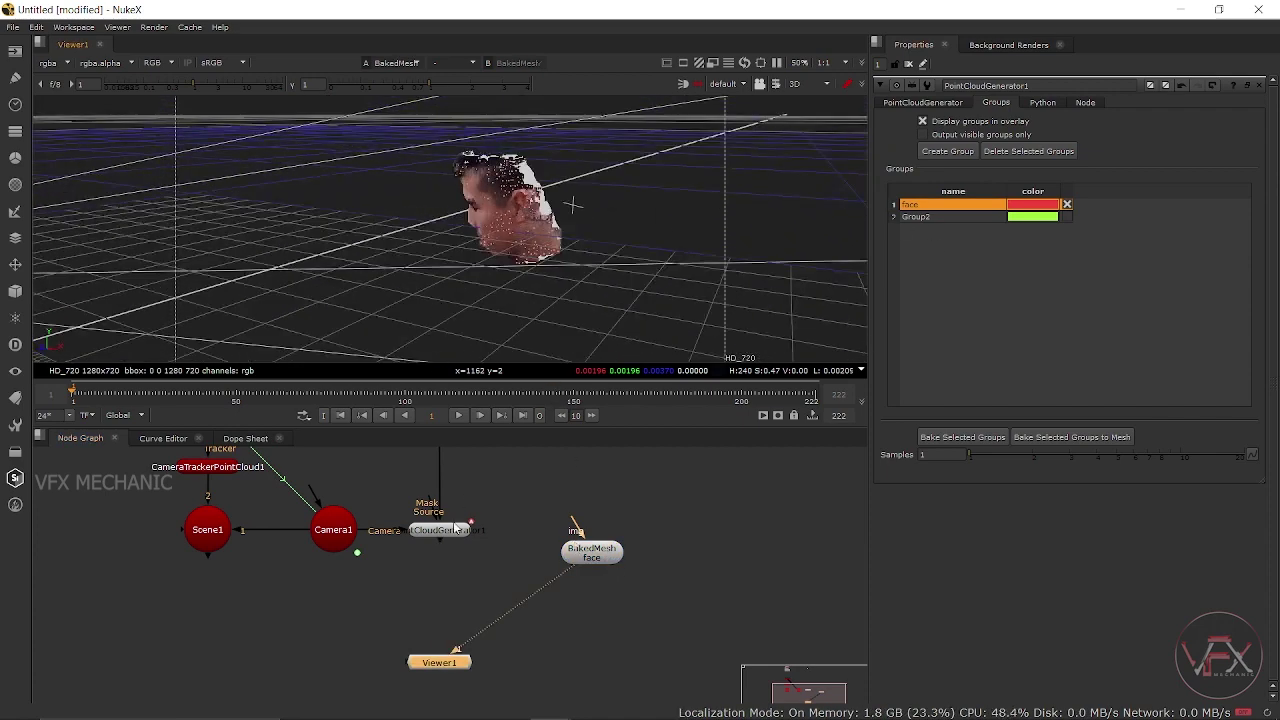
{"action": "left_click", "coordinate": [457, 529]}
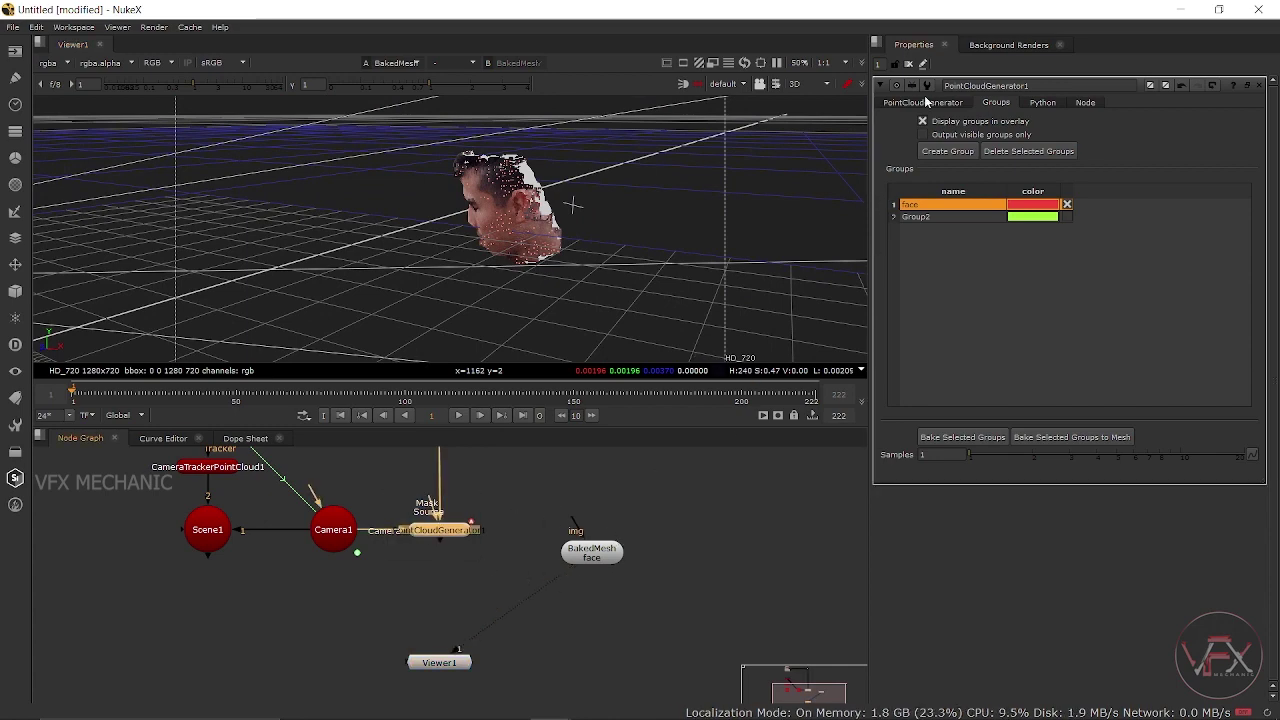
{"action": "left_click", "coordinate": [909, 63]}
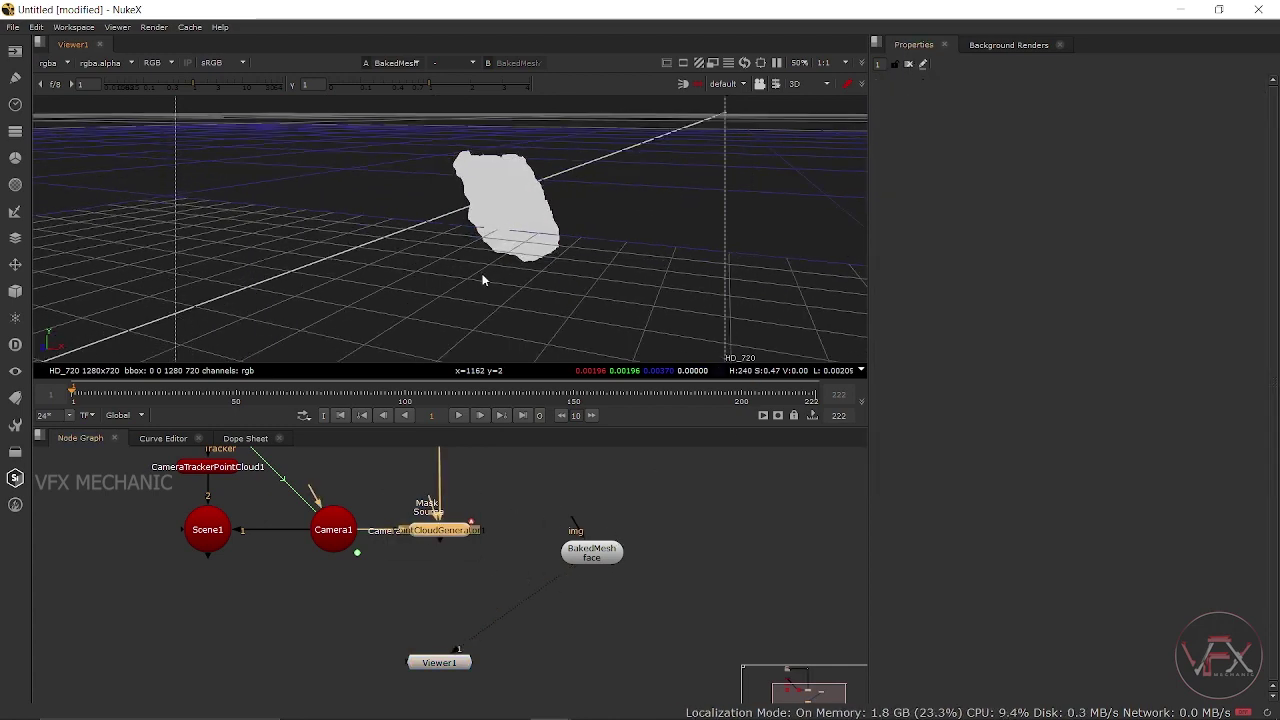
{"action": "left_click_drag", "start_coordinate": [483, 280], "coordinate": [623, 263]}
{"action": "key", "text": "space"}
{"action": "mouse_move", "coordinate": [751, 434]}
{"action": "left_mouse_down"}
{"action": "mouse_move", "coordinate": [578, 492]}
{"action": "mouse_move", "coordinate": [777, 449]}
{"action": "mouse_move", "coordinate": [786, 463]}
{"action": "left_mouse_up"}
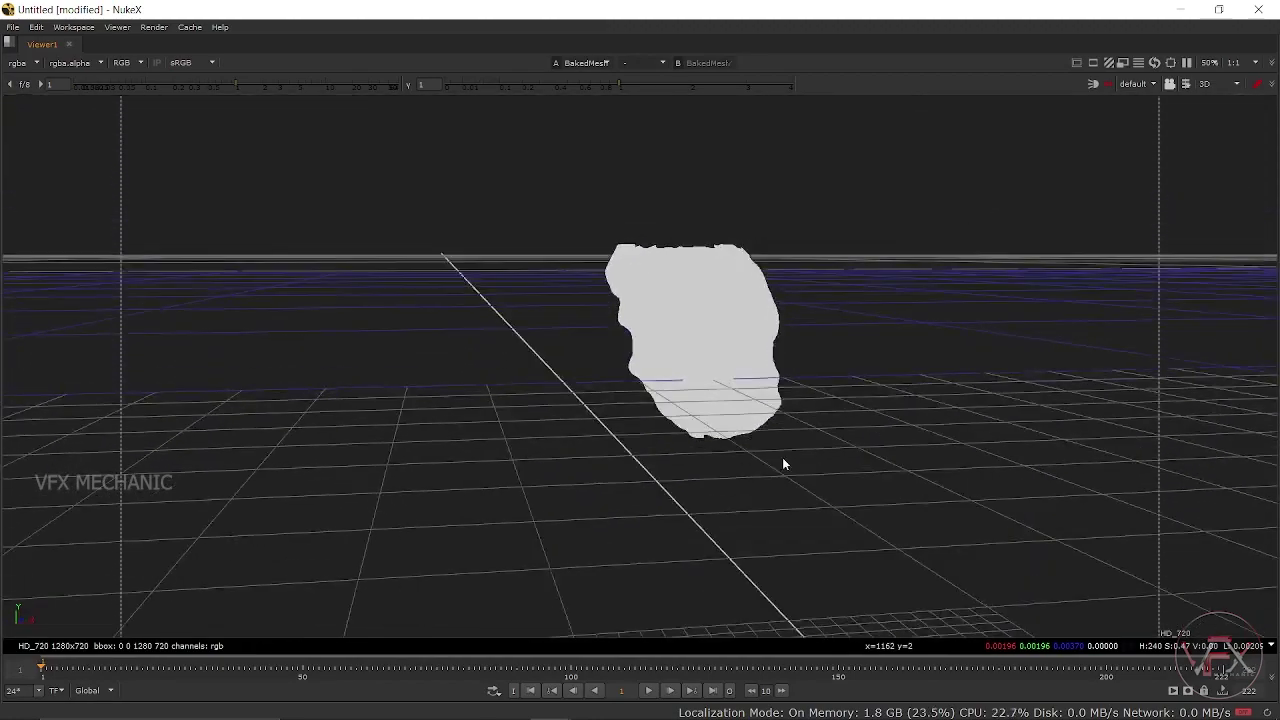
{"action": "left_click", "coordinate": [1092, 83]}
{"action": "mouse_move", "coordinate": [924, 327]}
{"action": "left_mouse_down"}
{"action": "mouse_move", "coordinate": [697, 380]}
{"action": "mouse_move", "coordinate": [458, 372]}
{"action": "mouse_move", "coordinate": [914, 363]}
{"action": "mouse_move", "coordinate": [599, 418]}
{"action": "mouse_move", "coordinate": [598, 456]}
{"action": "mouse_move", "coordinate": [563, 456]}
{"action": "mouse_move", "coordinate": [817, 279]}
{"action": "left_mouse_up"}
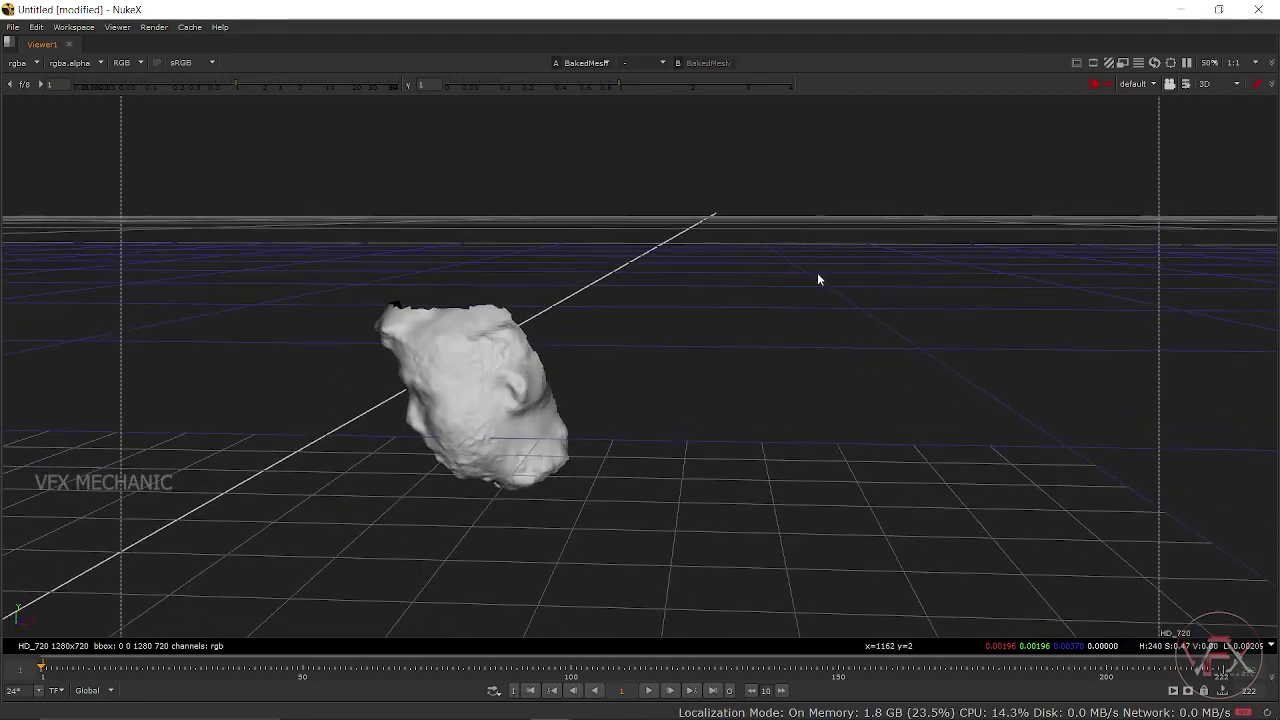
{"action": "left_click", "coordinate": [1094, 84]}
{"action": "mouse_move", "coordinate": [954, 226]}
{"action": "left_mouse_down"}
{"action": "mouse_move", "coordinate": [698, 403]}
{"action": "mouse_move", "coordinate": [635, 414]}
{"action": "left_mouse_up"}
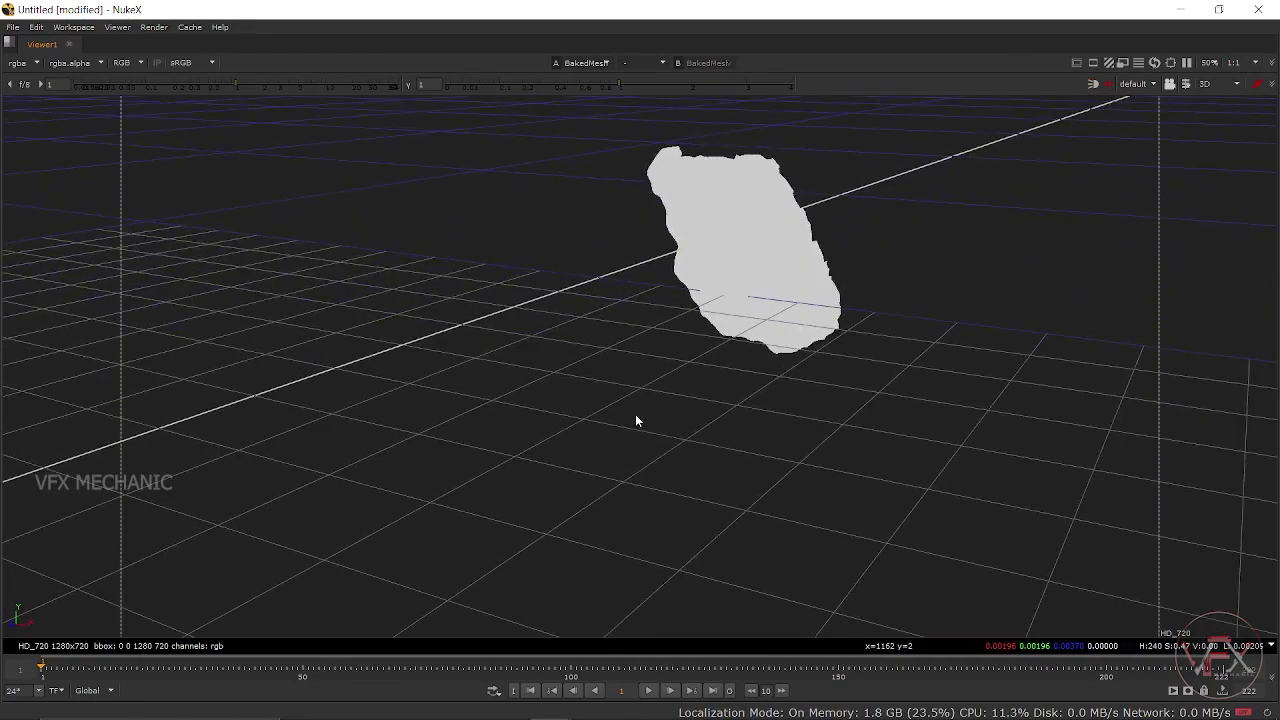
{"action": "key", "text": "space"}
Wire Viewer1 back to Read1, move Viewer1 aside and maximize the 2D viewer
{"action": "left_click_drag", "start_coordinate": [563, 576], "coordinate": [550, 540]}
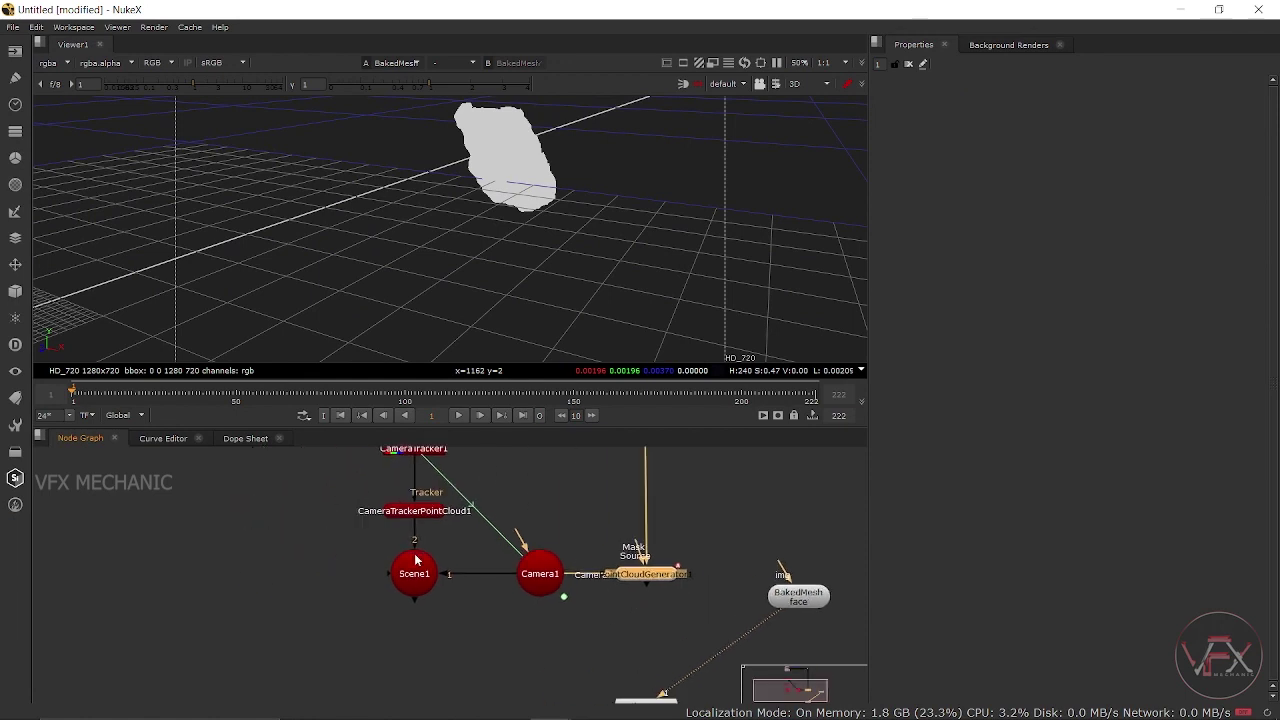
{"action": "left_click", "coordinate": [550, 465]}
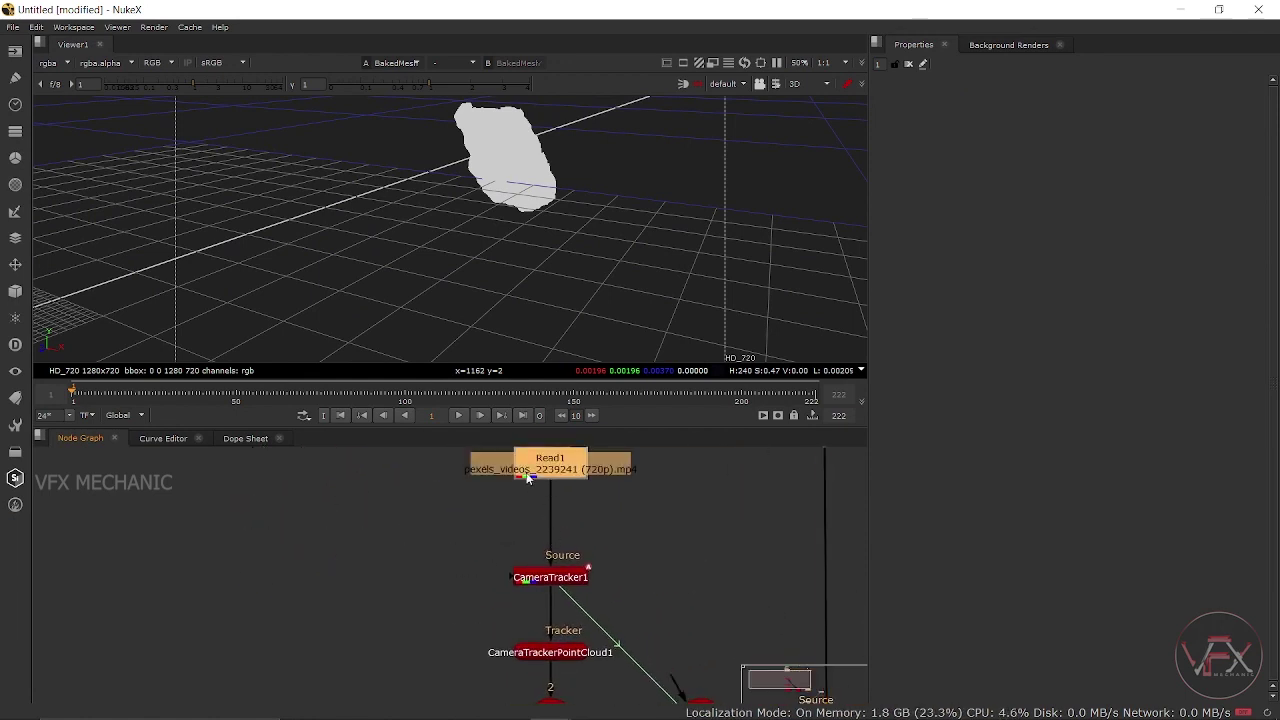
{"action": "key", "text": "1"}
{"action": "left_click_drag", "start_coordinate": [707, 675], "coordinate": [676, 516]}
{"action": "scroll", "coordinate": [676, 516], "scroll_direction": "down", "scroll_amount": 3}
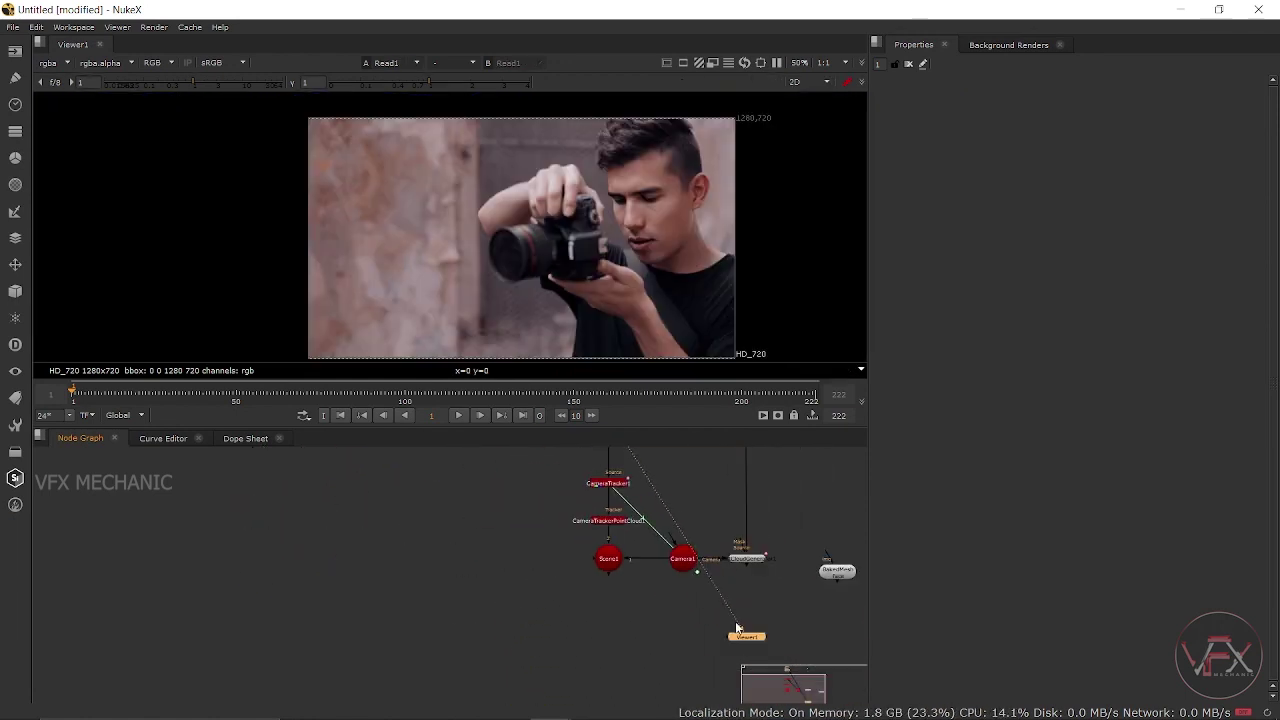
{"action": "left_click_drag", "start_coordinate": [750, 640], "coordinate": [302, 549]}
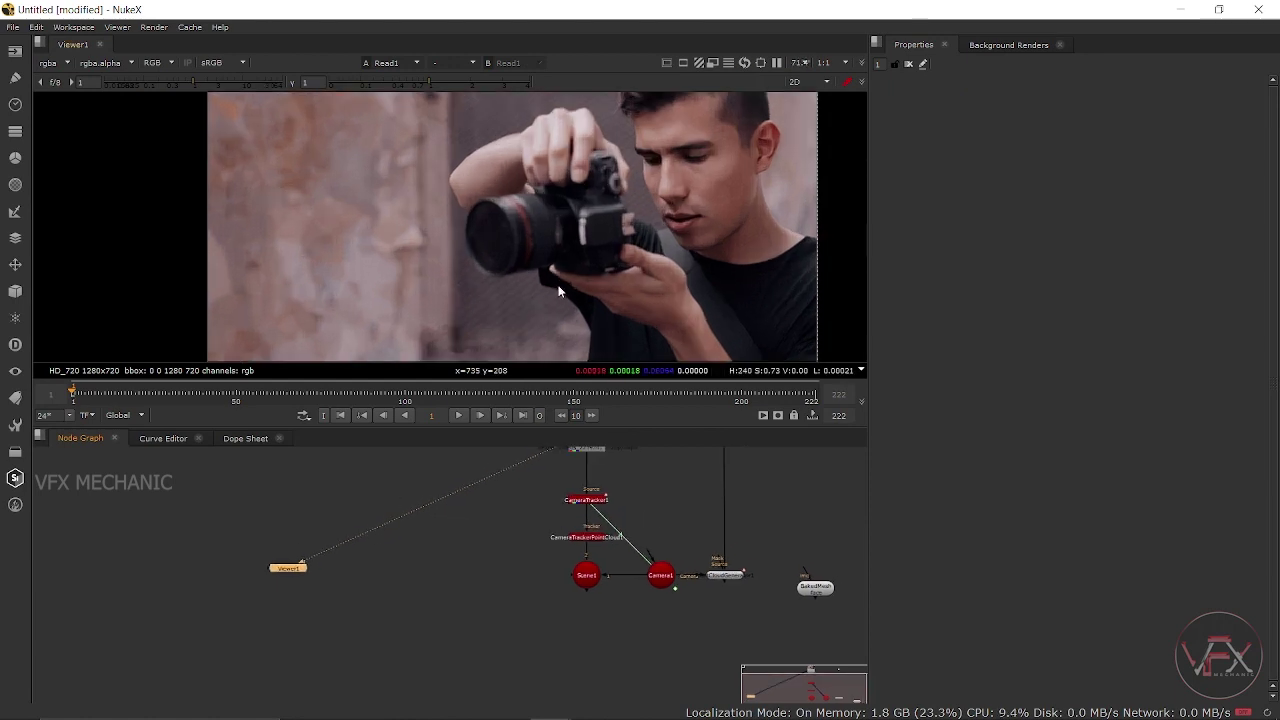
{"action": "key", "text": "space"}
Play through the Read1 footage, stop it, and scrub the playhead to frame 100
{"action": "scroll", "coordinate": [562, 404], "scroll_direction": "up", "scroll_amount": 2}
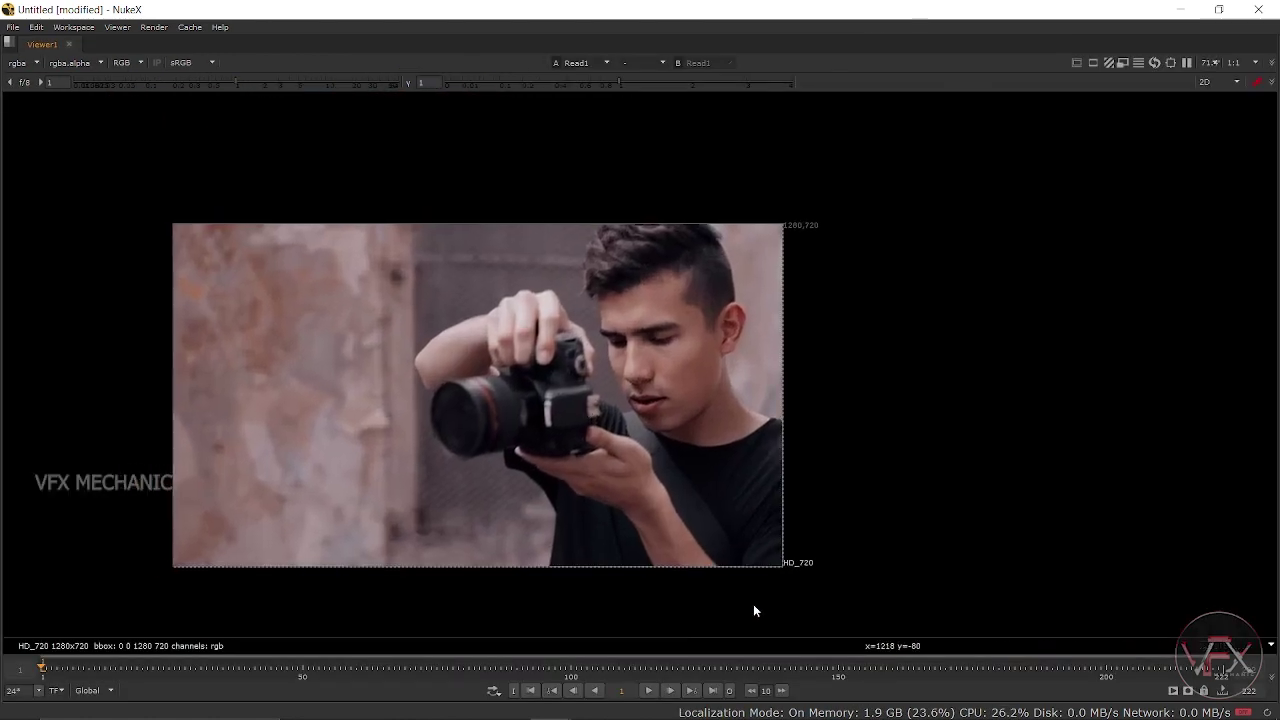
{"action": "left_click", "coordinate": [648, 691]}
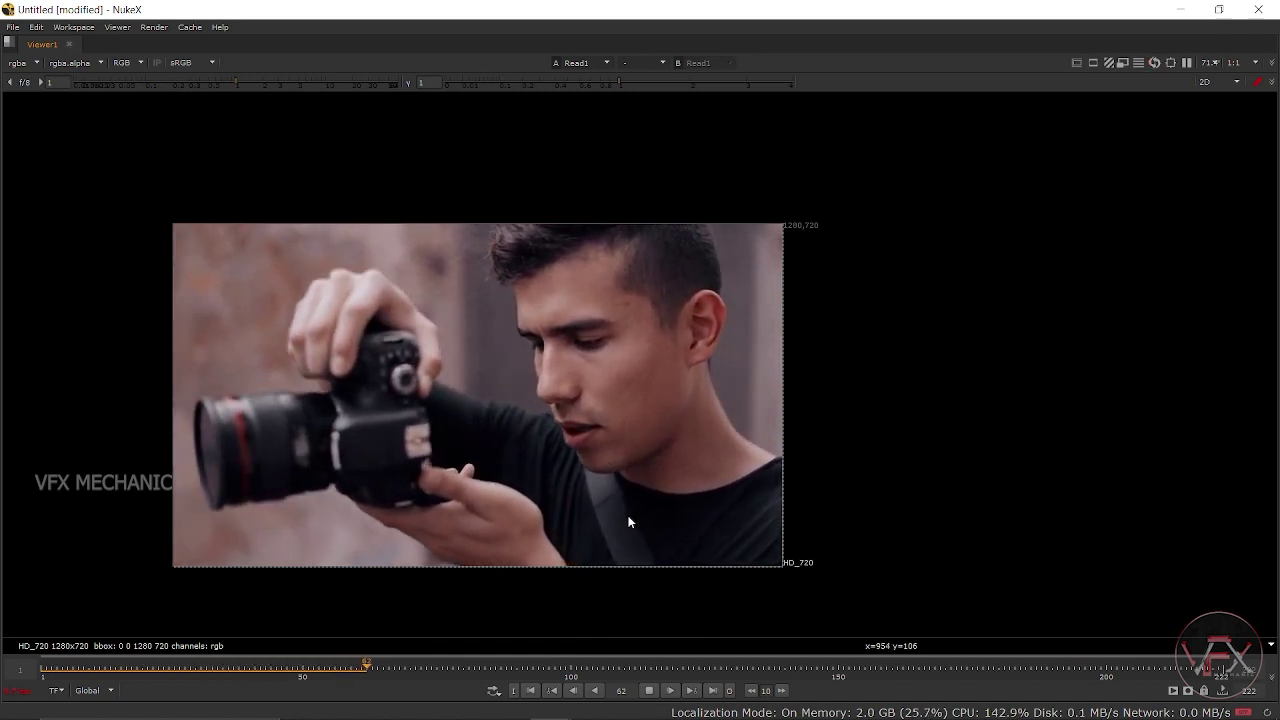
{"action": "left_click", "coordinate": [648, 691]}
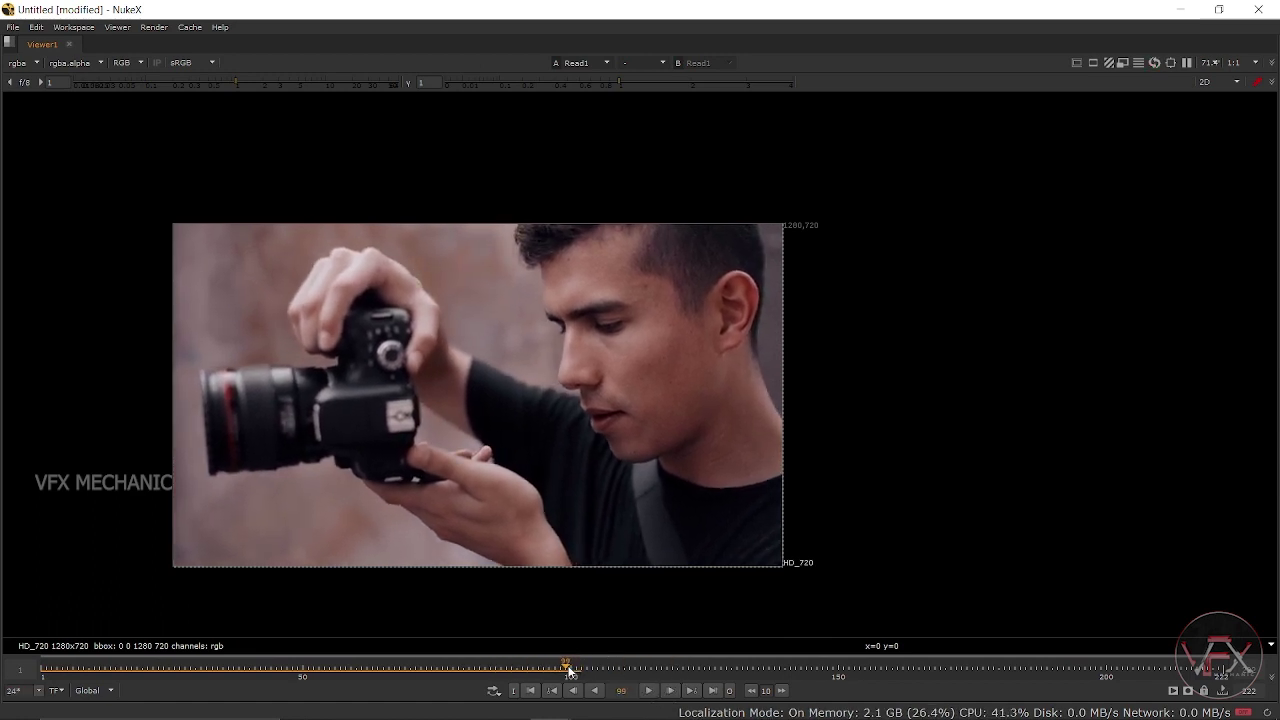
{"action": "mouse_move", "coordinate": [578, 655]}
{"action": "left_mouse_down"}
{"action": "mouse_move", "coordinate": [573, 673]}
{"action": "mouse_move", "coordinate": [765, 679]}
{"action": "mouse_move", "coordinate": [570, 669]}
{"action": "left_mouse_up"}
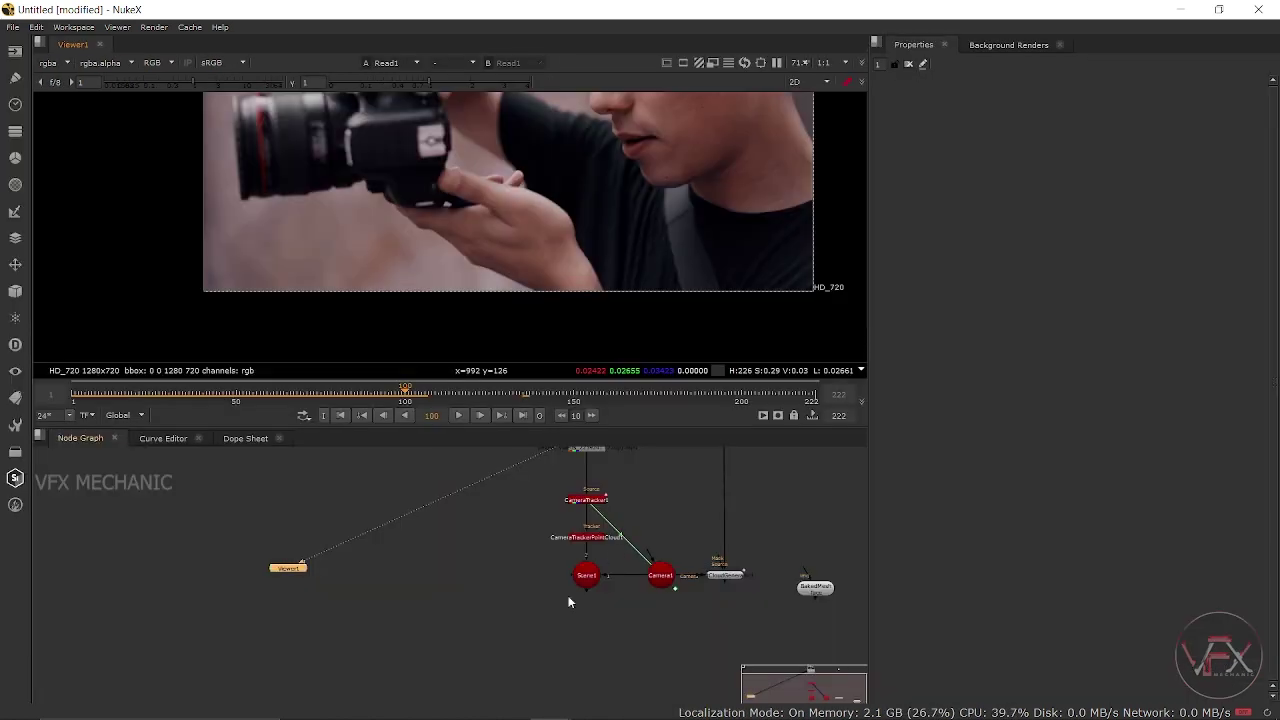
Restore the full workspace and add a Write1 node below Read1
{"action": "key", "text": "space"}
{"action": "left_click", "coordinate": [489, 584]}
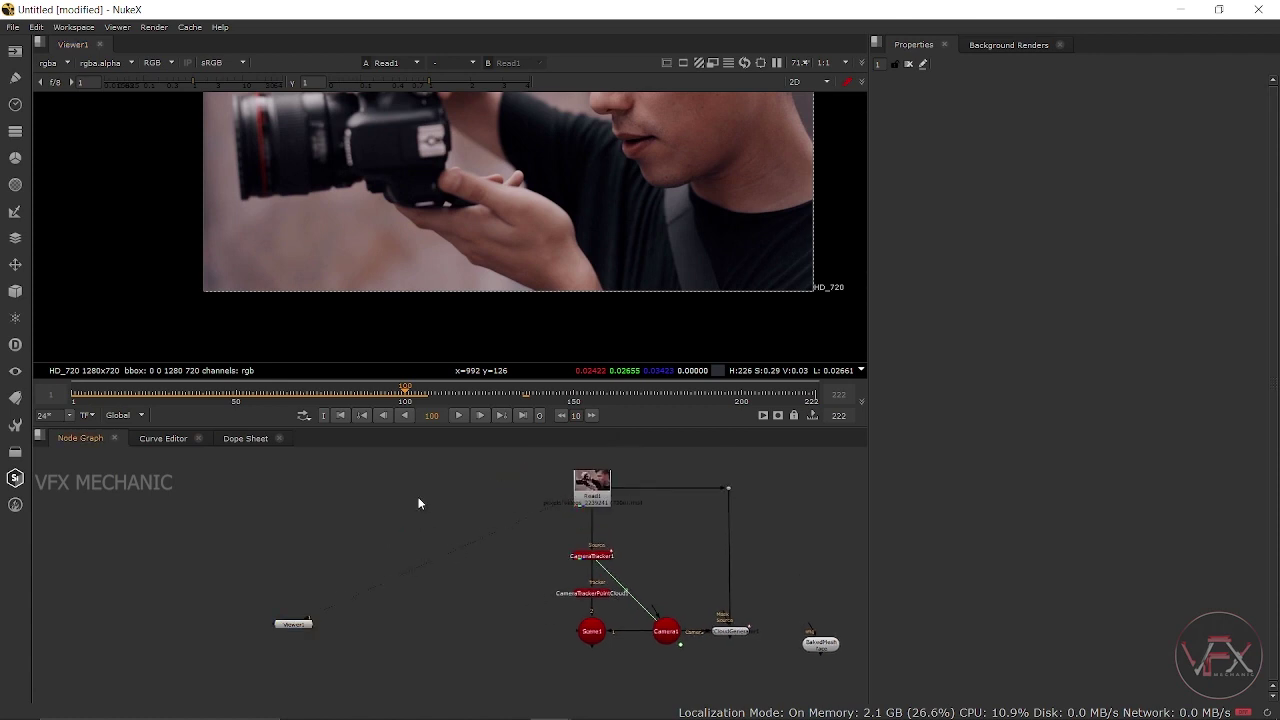
{"action": "key", "text": "w"}
{"action": "mouse_move", "coordinate": [422, 502]}
{"action": "left_mouse_down"}
{"action": "mouse_move", "coordinate": [483, 538]}
{"action": "mouse_move", "coordinate": [438, 512]}
{"action": "left_mouse_up"}
{"action": "scroll", "coordinate": [438, 515], "scroll_direction": "up", "scroll_amount": 2}
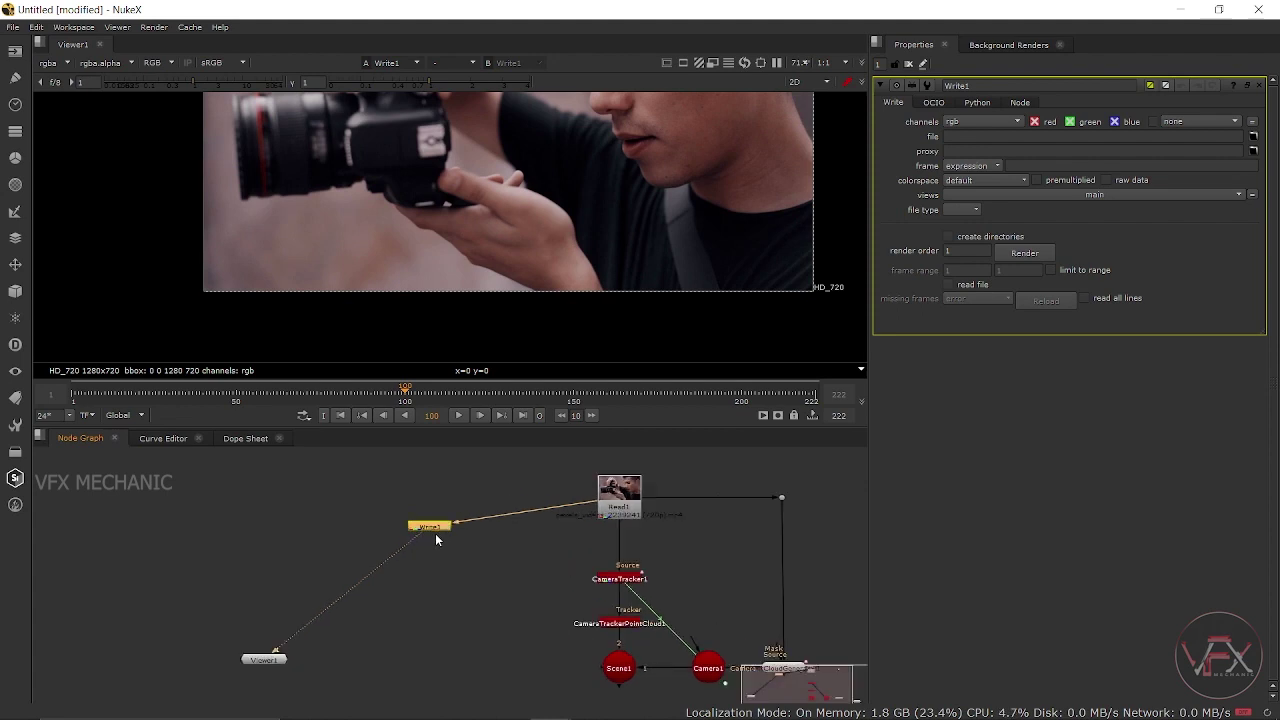
{"action": "scroll", "coordinate": [436, 530], "scroll_direction": "up", "scroll_amount": 2}
{"action": "key", "text": "f"}
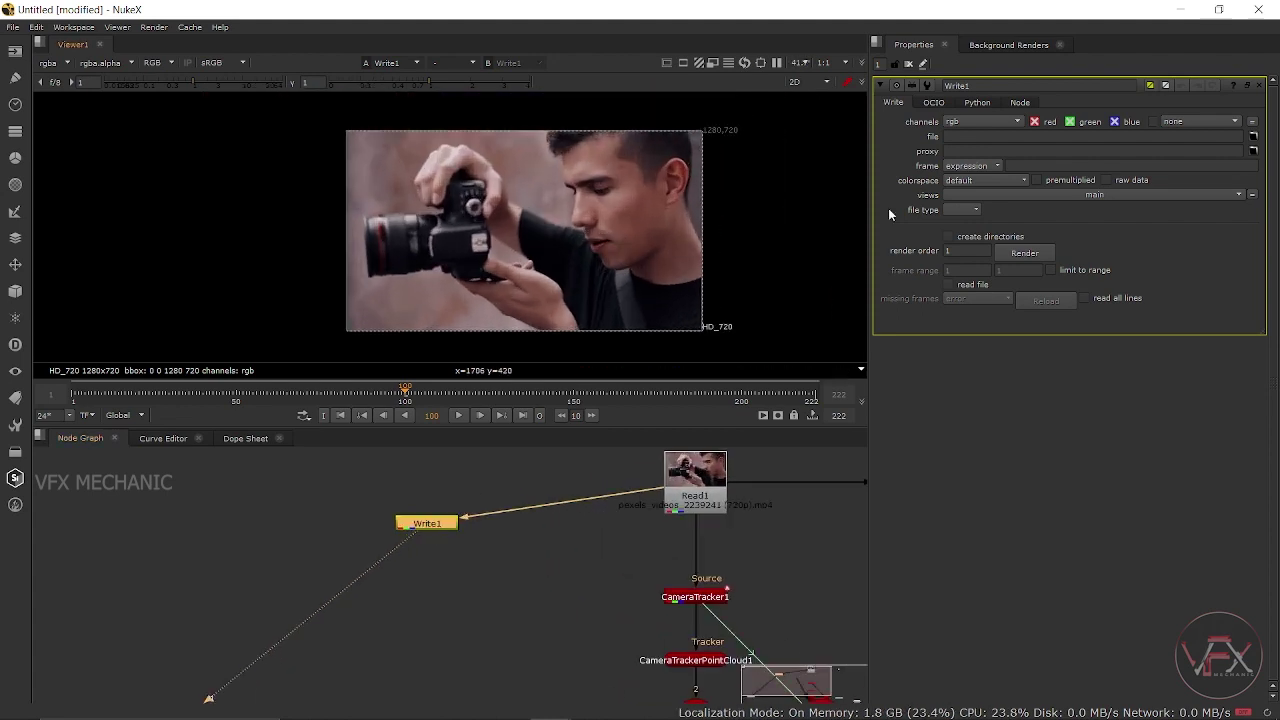
Set Write1's output path to face.####.jpg in the vfx_mechanic folder
{"action": "left_click", "coordinate": [1253, 140]}
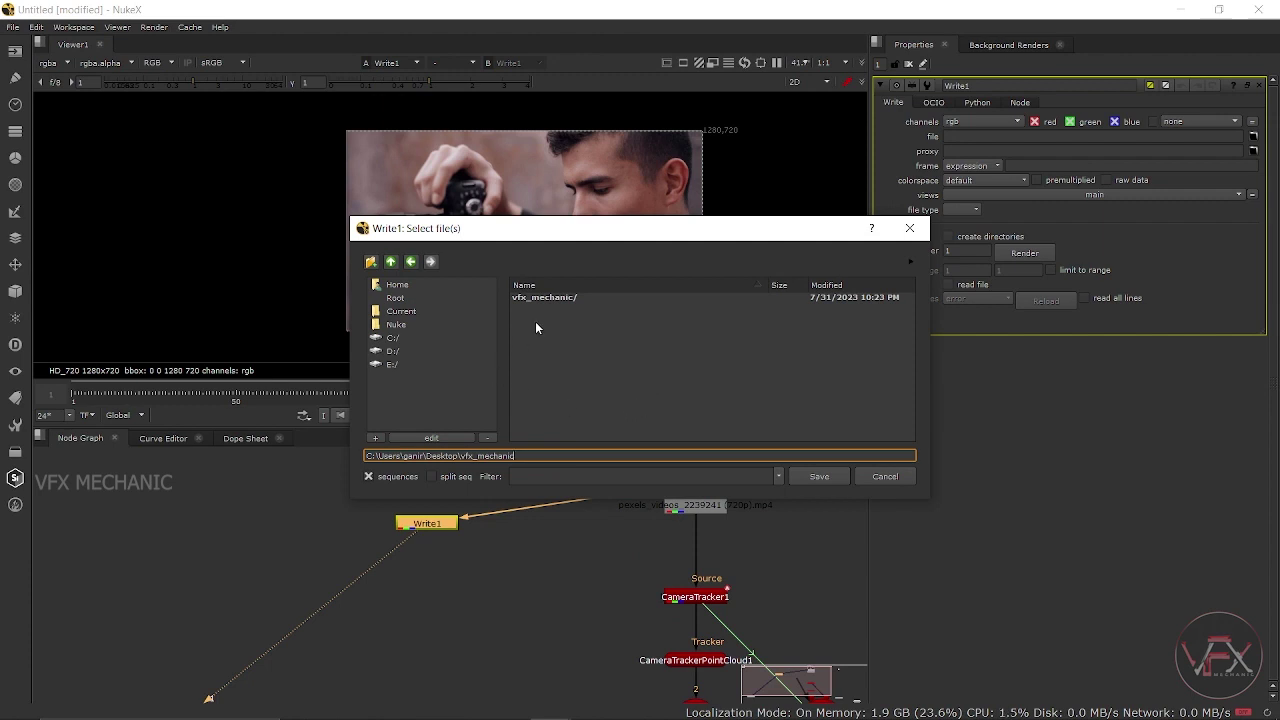
{"action": "double_click", "coordinate": [552, 297]}
{"action": "left_click", "coordinate": [549, 455]}
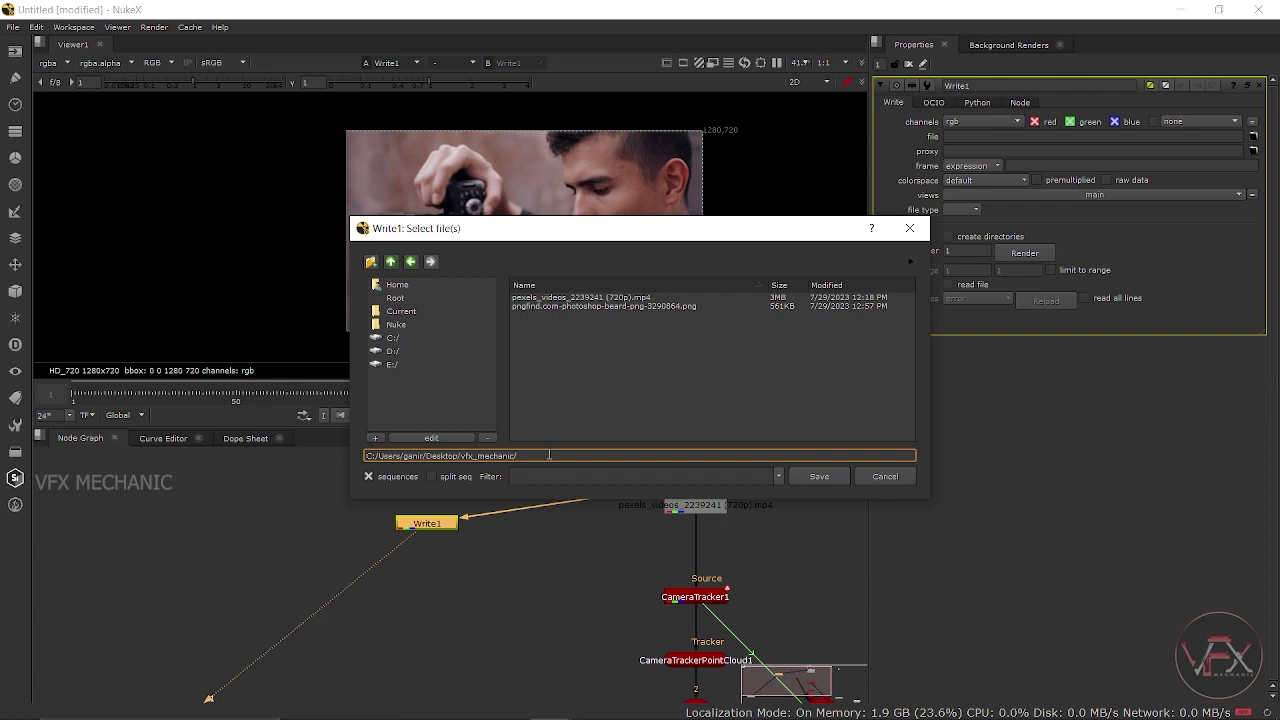
{"action": "type", "text": "fca"}
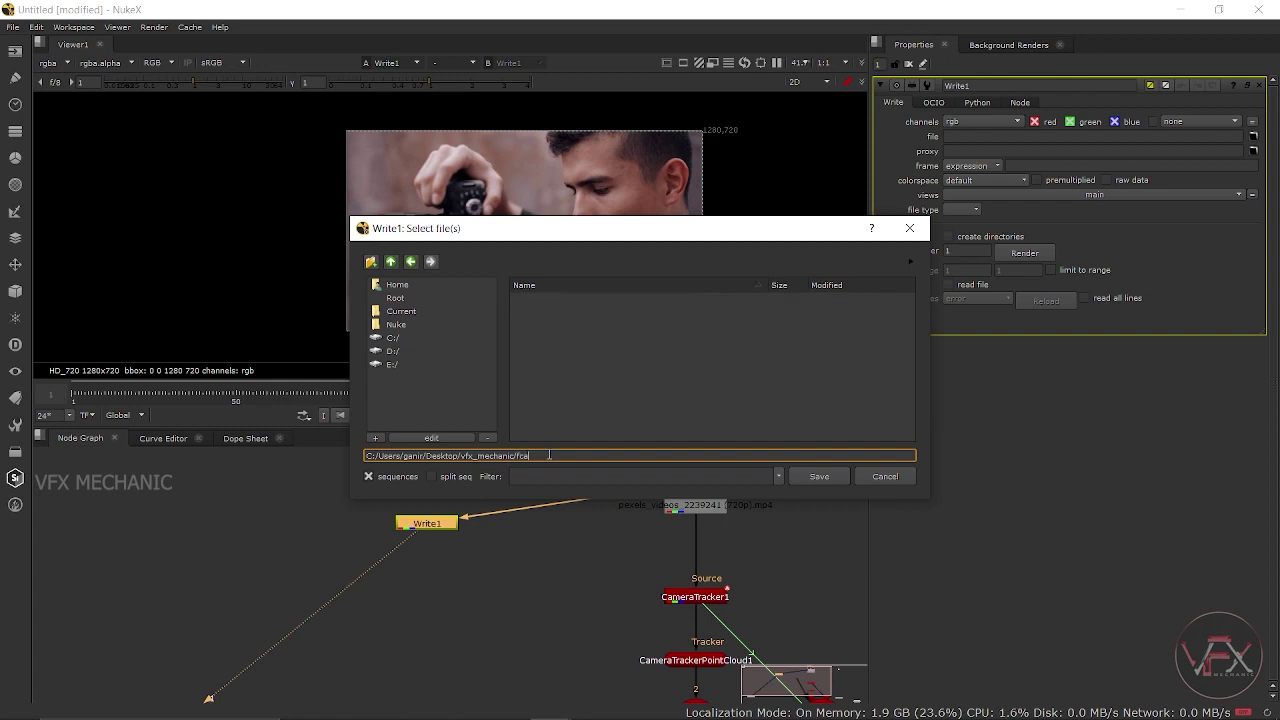
{"action": "key", "text": "BackSpace"}
{"action": "key", "text": "BackSpace"}
{"action": "key", "text": "BackSpace"}
{"action": "type", "text": "face"}
{"action": "left_click", "coordinate": [819, 476]}
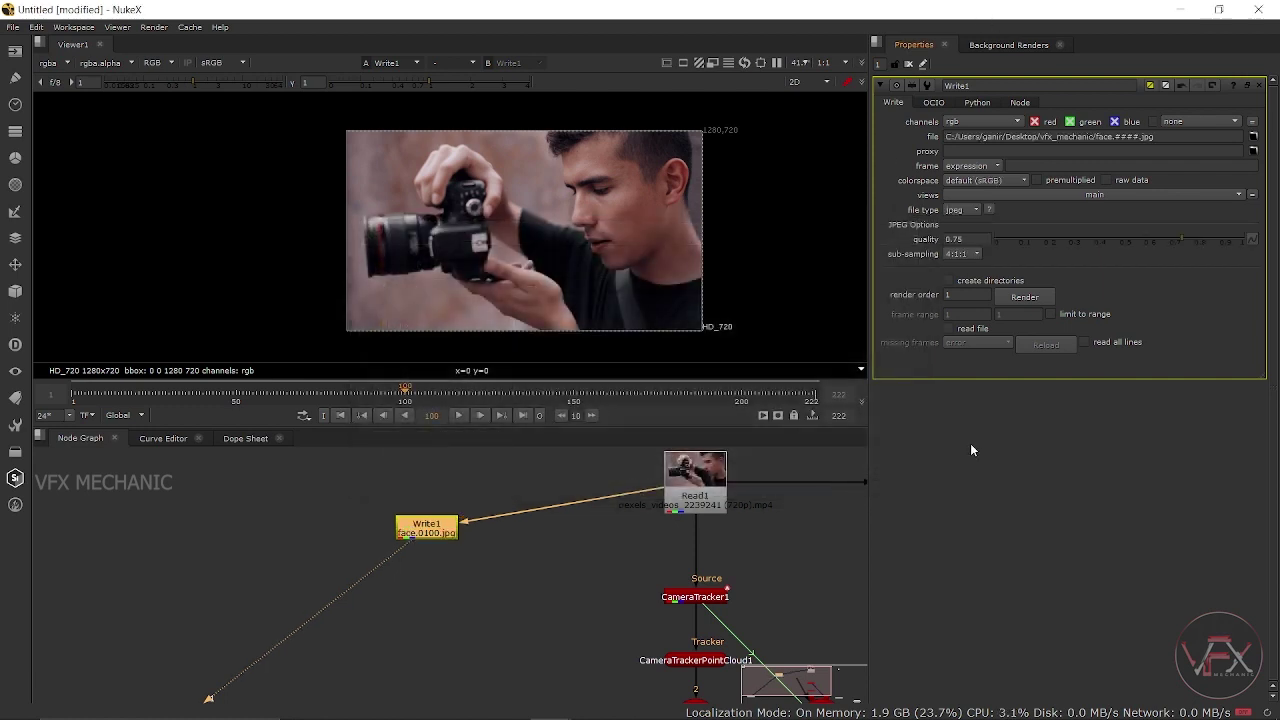
Render Write1 with the frame range set to 100
{"action": "left_click", "coordinate": [1026, 298]}
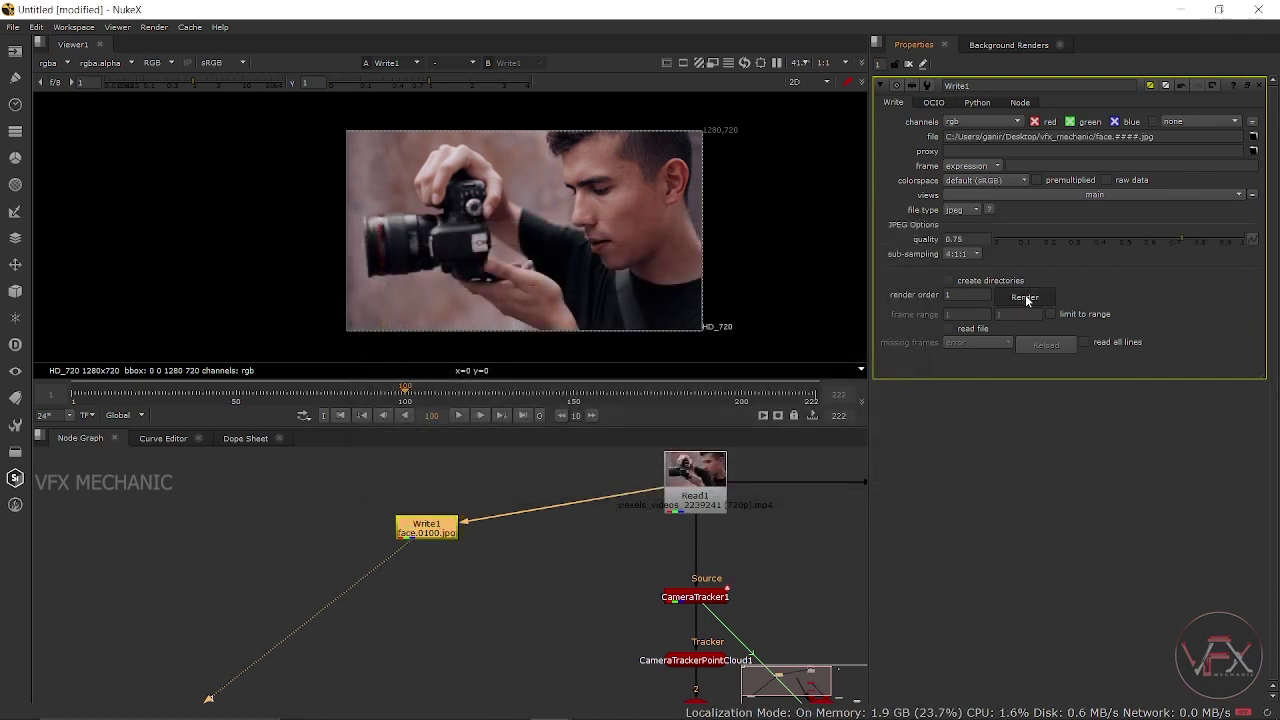
{"action": "left_click_drag", "start_coordinate": [661, 335], "coordinate": [645, 344]}
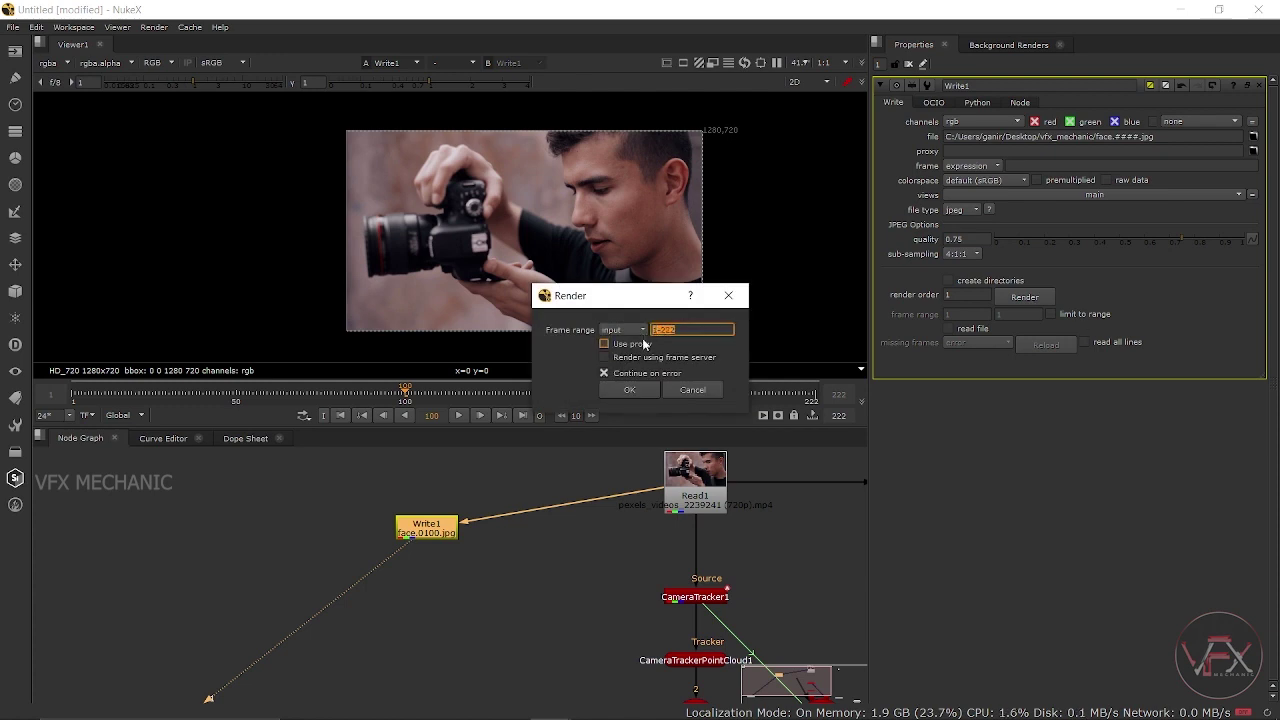
{"action": "type", "text": "100"}
{"action": "left_click", "coordinate": [626, 390]}
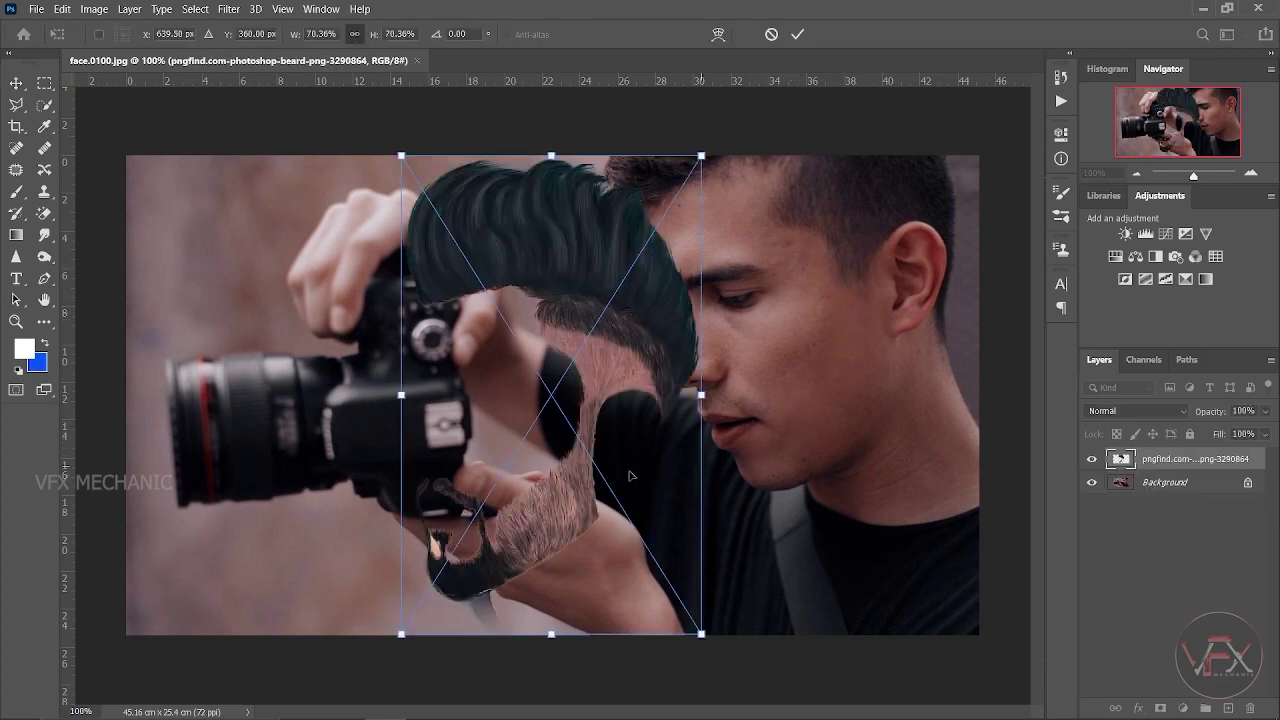
Scale the beard to about 76% by 73%, tilt it -4.87° onto the jaw, and commit
{"action": "mouse_move", "coordinate": [551, 444]}
{"action": "left_mouse_down"}
{"action": "mouse_move", "coordinate": [838, 353]}
{"action": "mouse_move", "coordinate": [832, 340]}
{"action": "left_mouse_up"}
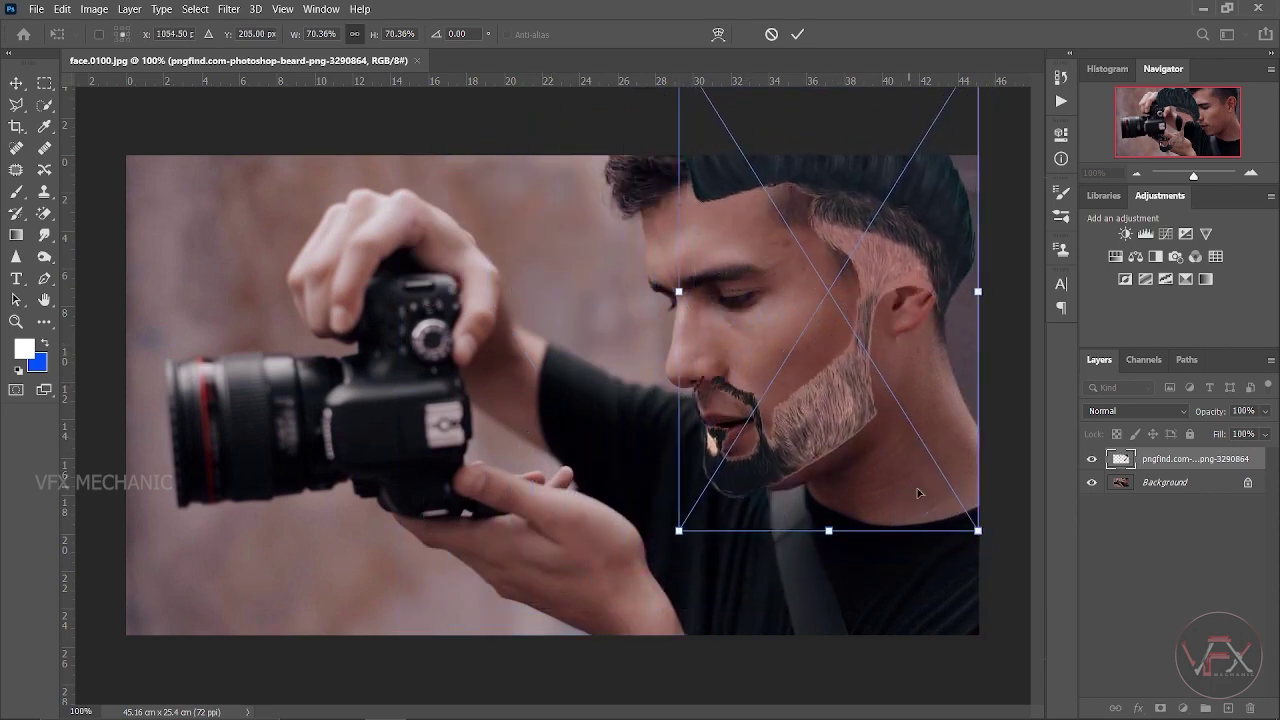
{"action": "left_click_drag", "start_coordinate": [977, 531], "coordinate": [995, 553]}
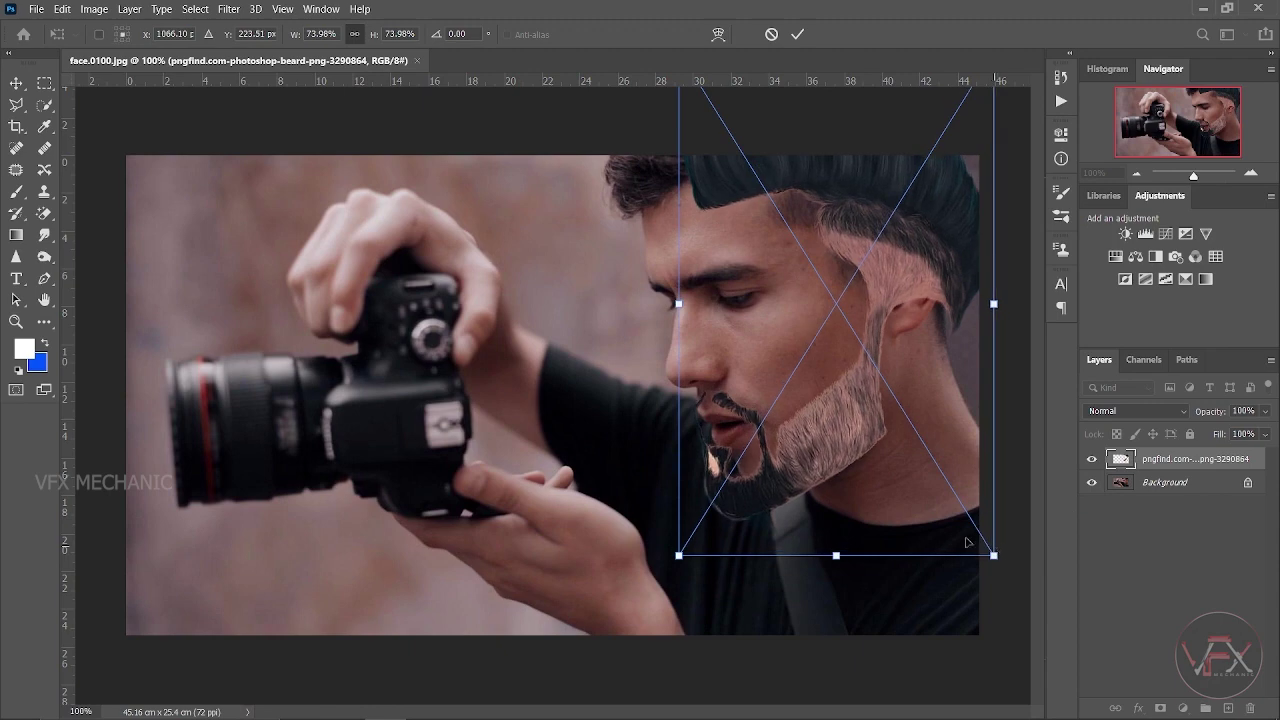
{"action": "left_click_drag", "start_coordinate": [903, 504], "coordinate": [895, 483]}
{"action": "left_click_drag", "start_coordinate": [1003, 563], "coordinate": [1018, 548]}
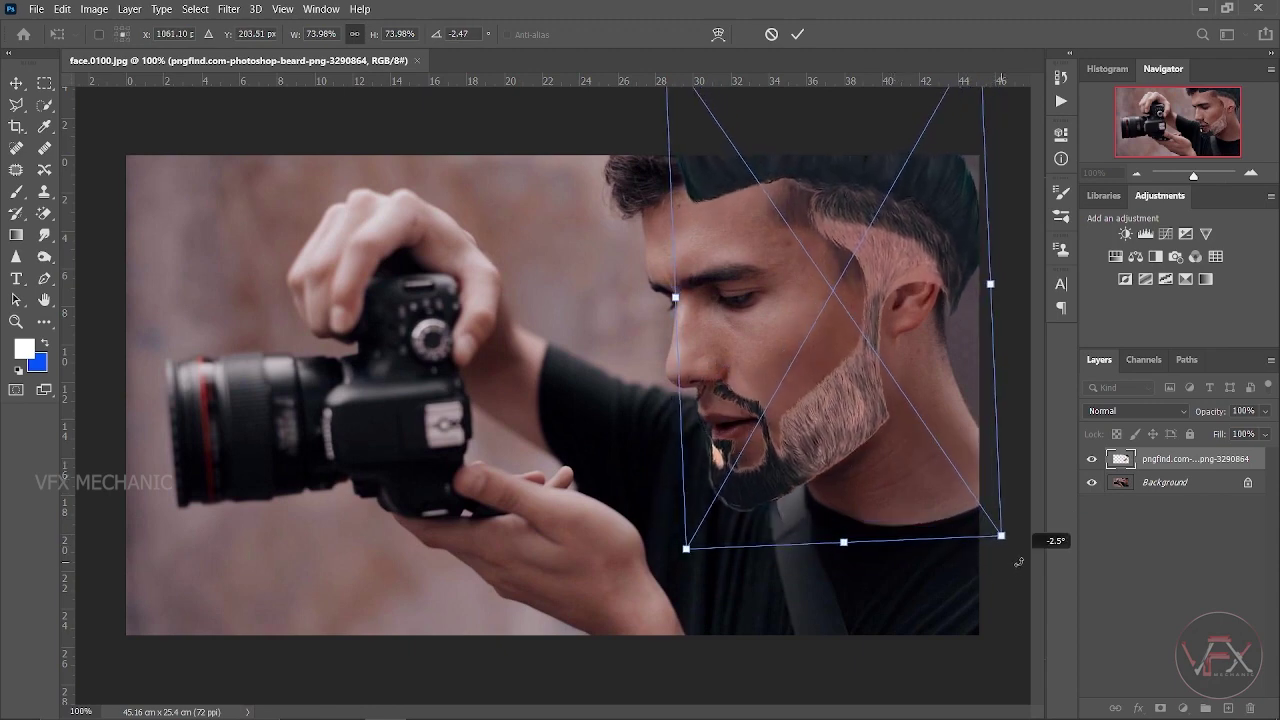
{"action": "left_click_drag", "start_coordinate": [847, 400], "coordinate": [853, 405]}
{"action": "left_click_drag", "start_coordinate": [1012, 533], "coordinate": [1019, 536]}
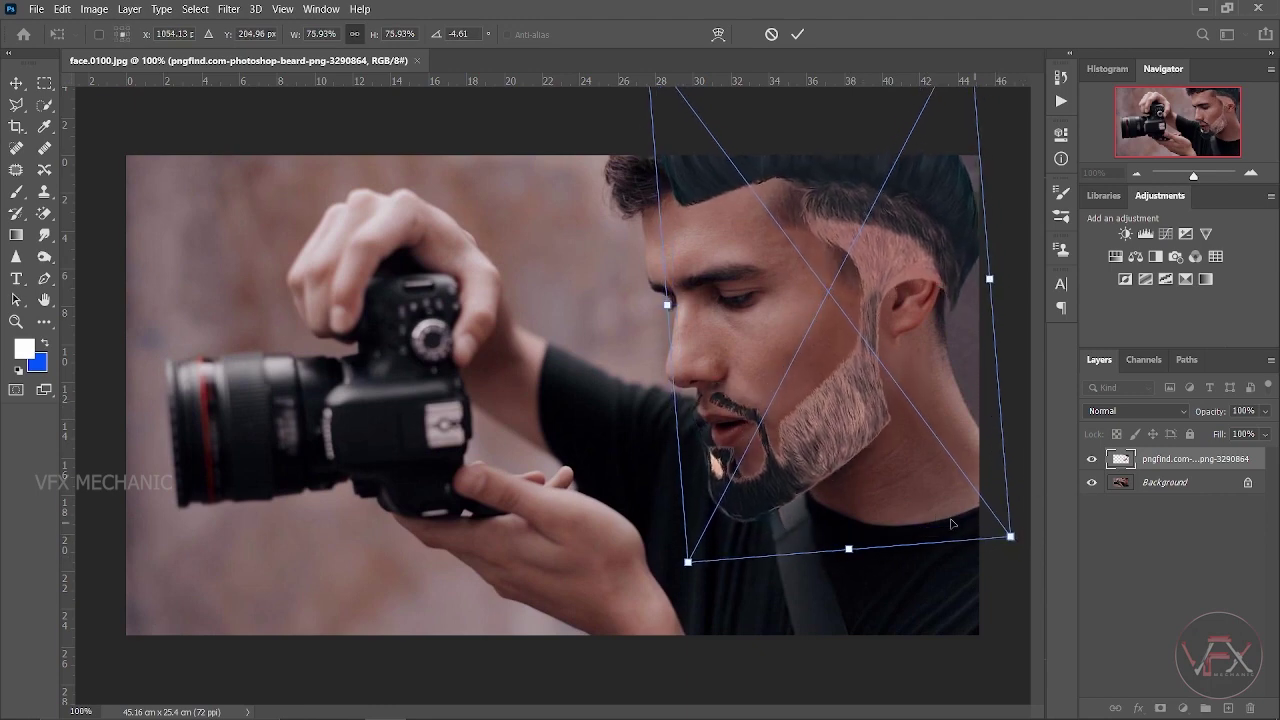
{"action": "left_click_drag", "start_coordinate": [895, 496], "coordinate": [899, 482]}
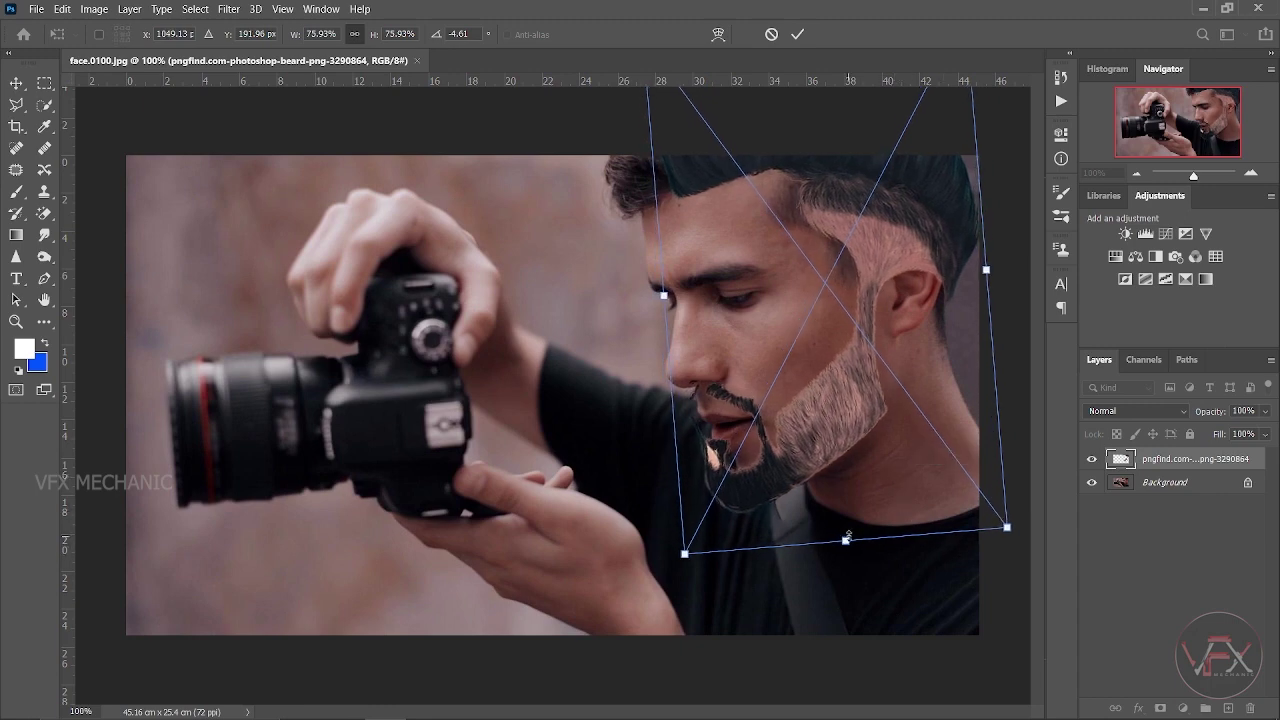
{"action": "left_click_drag", "start_coordinate": [846, 539], "coordinate": [859, 514]}
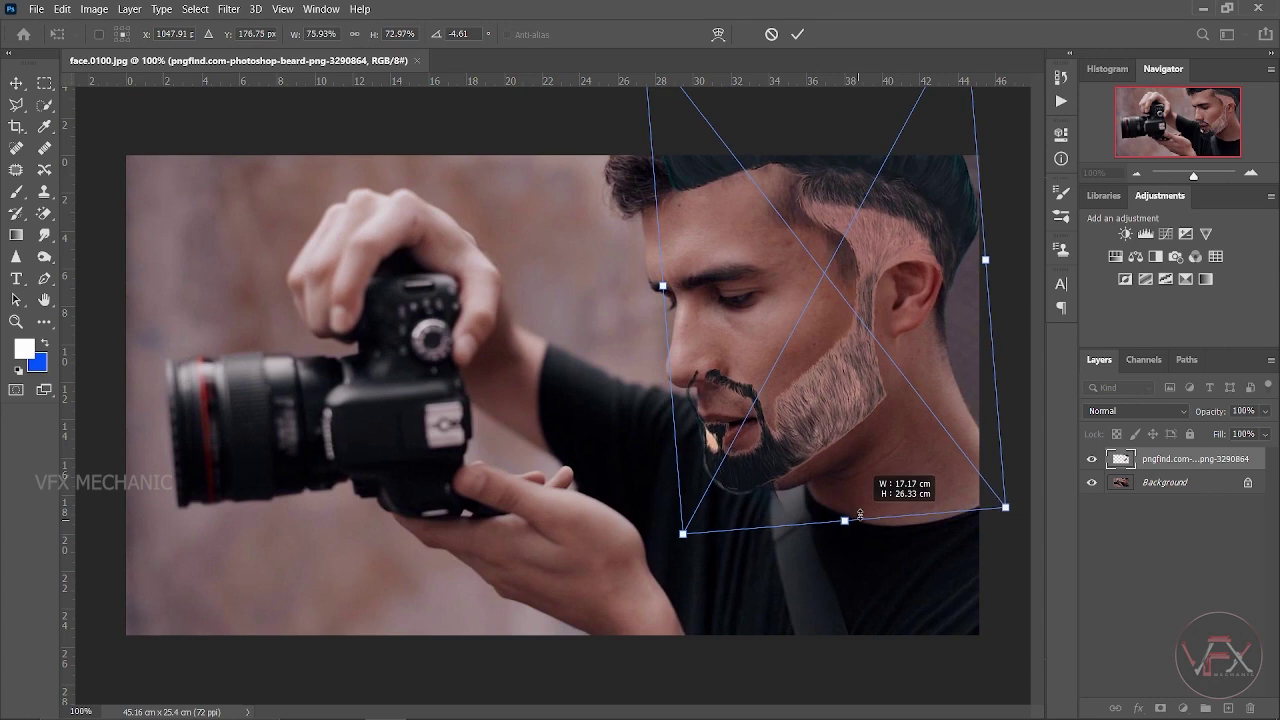
{"action": "mouse_move", "coordinate": [826, 464]}
{"action": "left_mouse_down"}
{"action": "mouse_move", "coordinate": [829, 482]}
{"action": "mouse_move", "coordinate": [842, 474]}
{"action": "left_mouse_up"}
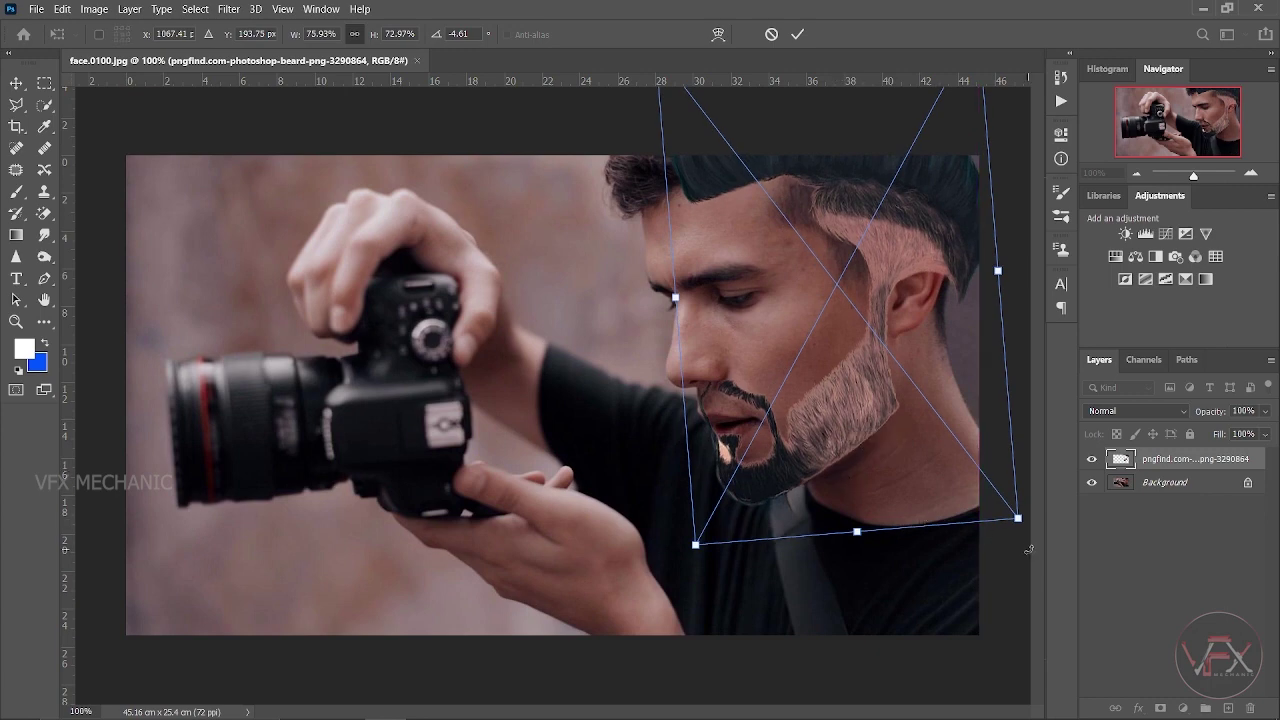
{"action": "left_click_drag", "start_coordinate": [1027, 535], "coordinate": [1028, 523]}
{"action": "left_click_drag", "start_coordinate": [896, 420], "coordinate": [887, 416]}
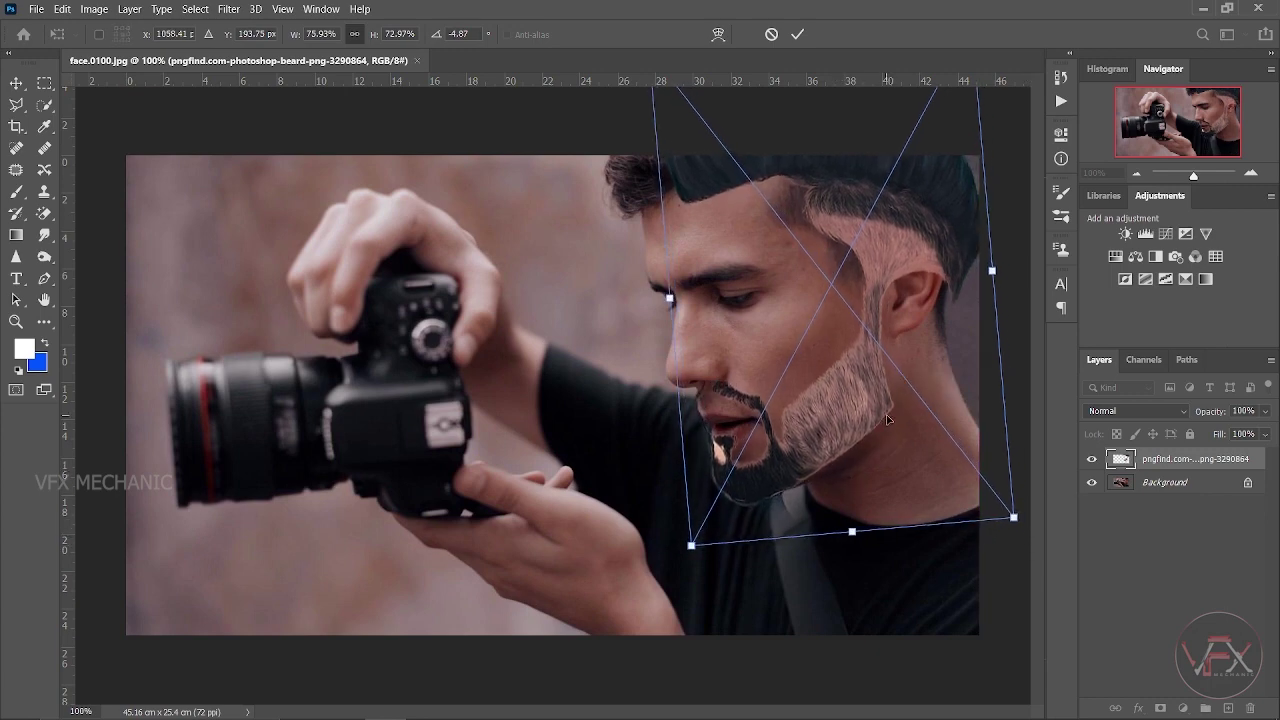
{"action": "key", "text": "Return"}
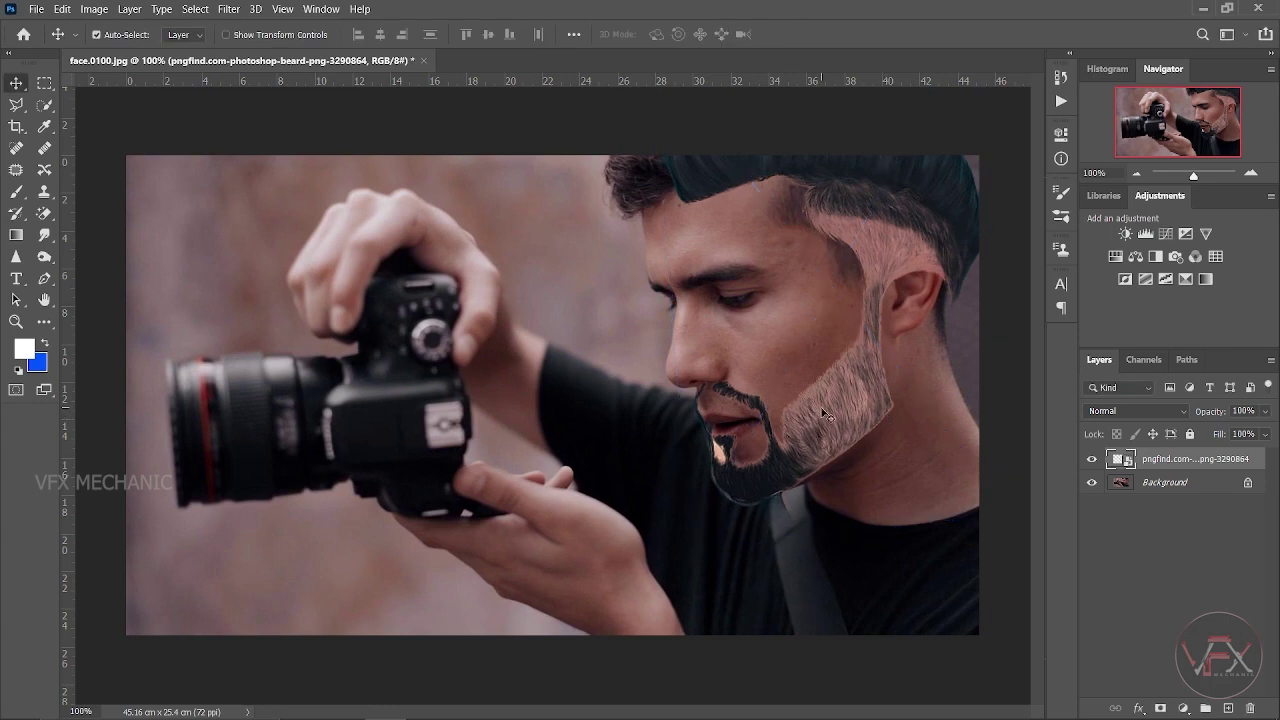
Nudge the beard left, rasterize its layer and add a black mask hiding it
{"action": "key", "text": "Left"}
{"action": "key", "text": "Left"}
{"action": "key", "text": "Left"}
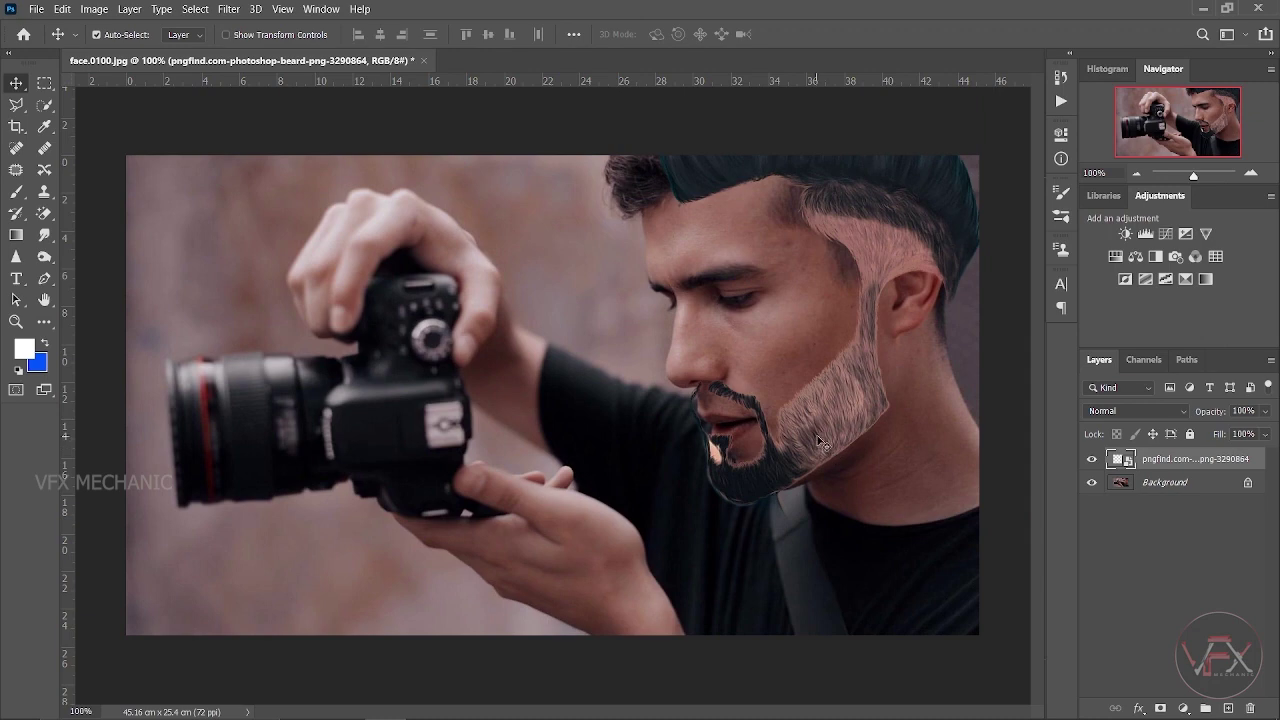
{"action": "key", "text": "Left"}
{"action": "right_click", "coordinate": [1159, 468]}
{"action": "left_click", "coordinate": [970, 311]}
{"action": "left_click", "coordinate": [1161, 708], "text": "alt"}
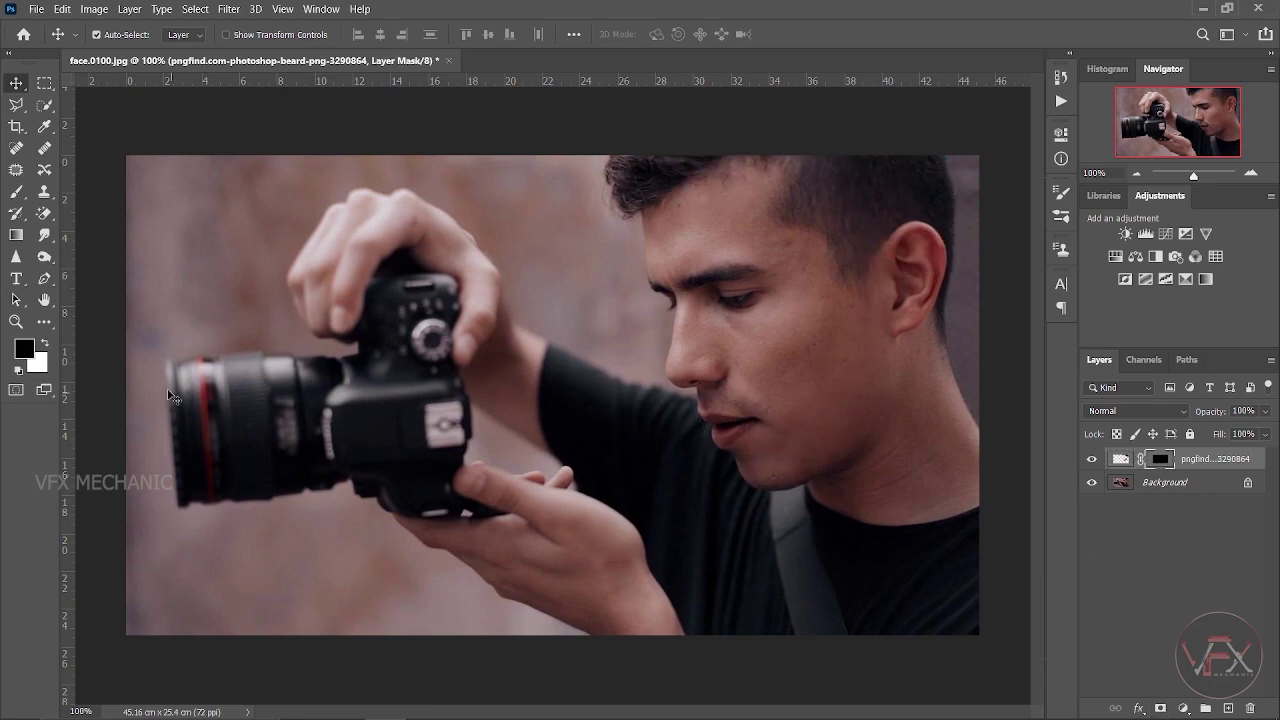
{"action": "left_click", "coordinate": [16, 193]}
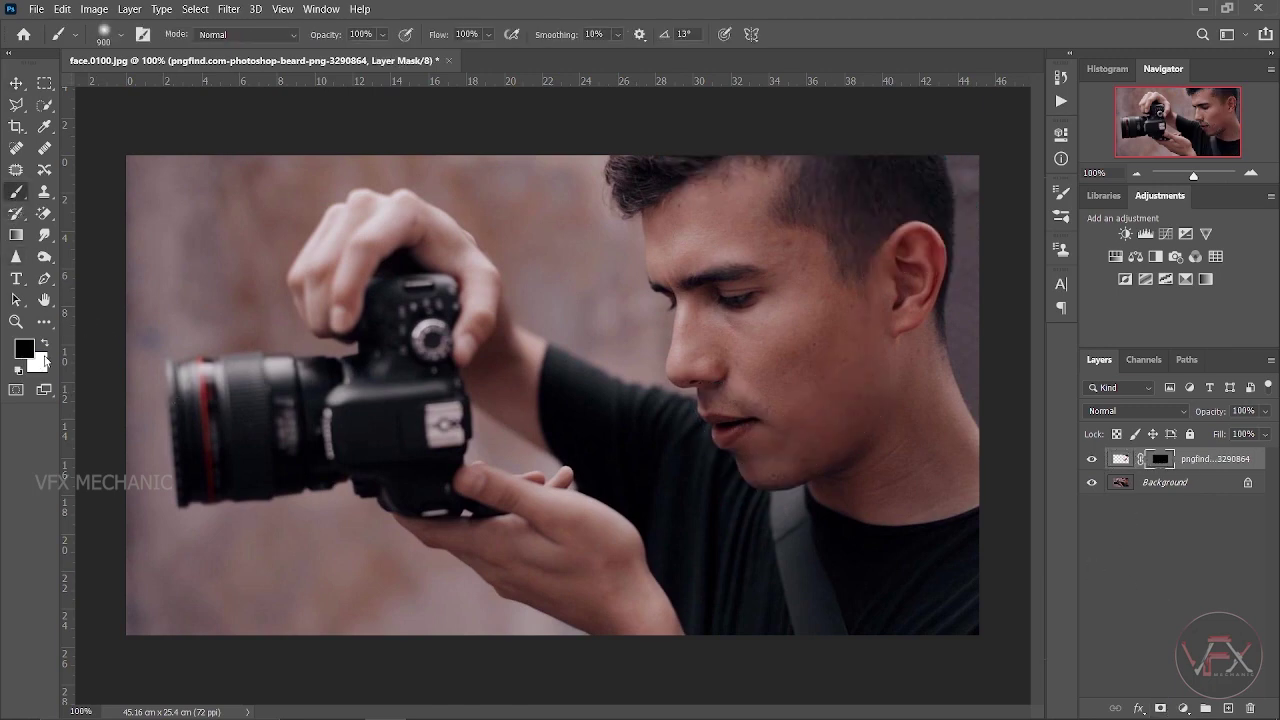
Paint white with a smaller soft brush to reveal beard below the ear, chin and jawline
{"action": "left_click", "coordinate": [46, 345]}
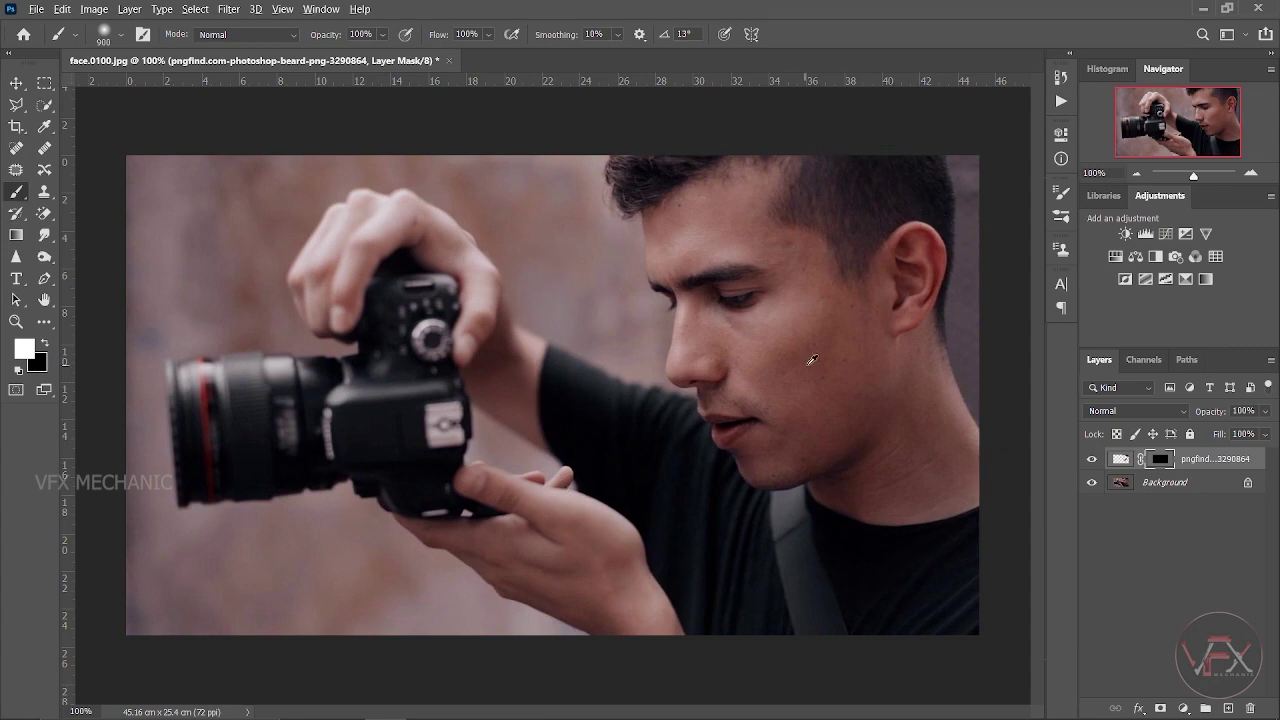
{"action": "left_click_drag", "start_coordinate": [806, 365], "coordinate": [456, 448]}
{"action": "scroll", "coordinate": [843, 443], "scroll_direction": "up", "scroll_amount": 3}
{"action": "mouse_move", "coordinate": [806, 399]}
{"action": "left_mouse_down"}
{"action": "mouse_move", "coordinate": [752, 393]}
{"action": "mouse_move", "coordinate": [714, 343]}
{"action": "left_mouse_up"}
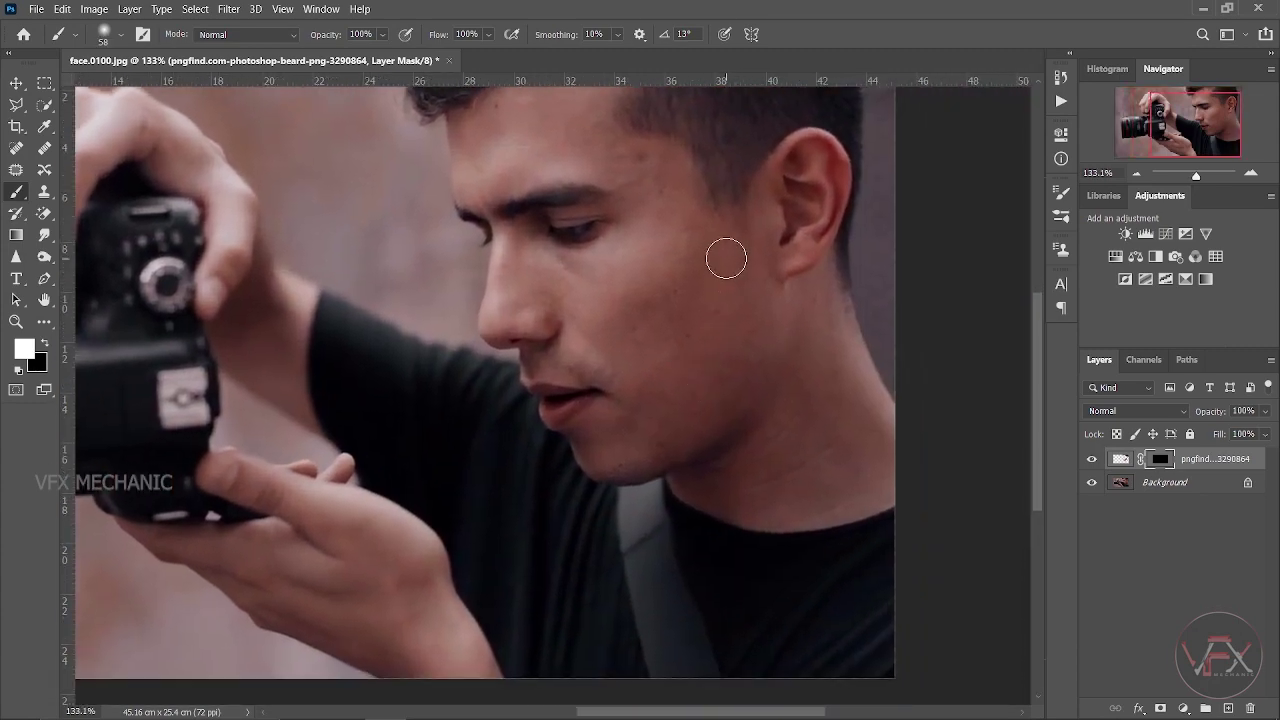
{"action": "left_click_drag", "start_coordinate": [734, 266], "coordinate": [727, 266]}
{"action": "mouse_move", "coordinate": [741, 222]}
{"action": "left_mouse_down"}
{"action": "mouse_move", "coordinate": [753, 296]}
{"action": "mouse_move", "coordinate": [695, 387]}
{"action": "mouse_move", "coordinate": [726, 408]}
{"action": "mouse_move", "coordinate": [664, 409]}
{"action": "mouse_move", "coordinate": [634, 449]}
{"action": "mouse_move", "coordinate": [698, 424]}
{"action": "left_mouse_up"}
{"action": "mouse_move", "coordinate": [633, 459]}
{"action": "left_mouse_down"}
{"action": "mouse_move", "coordinate": [628, 403]}
{"action": "mouse_move", "coordinate": [663, 389]}
{"action": "left_mouse_up"}
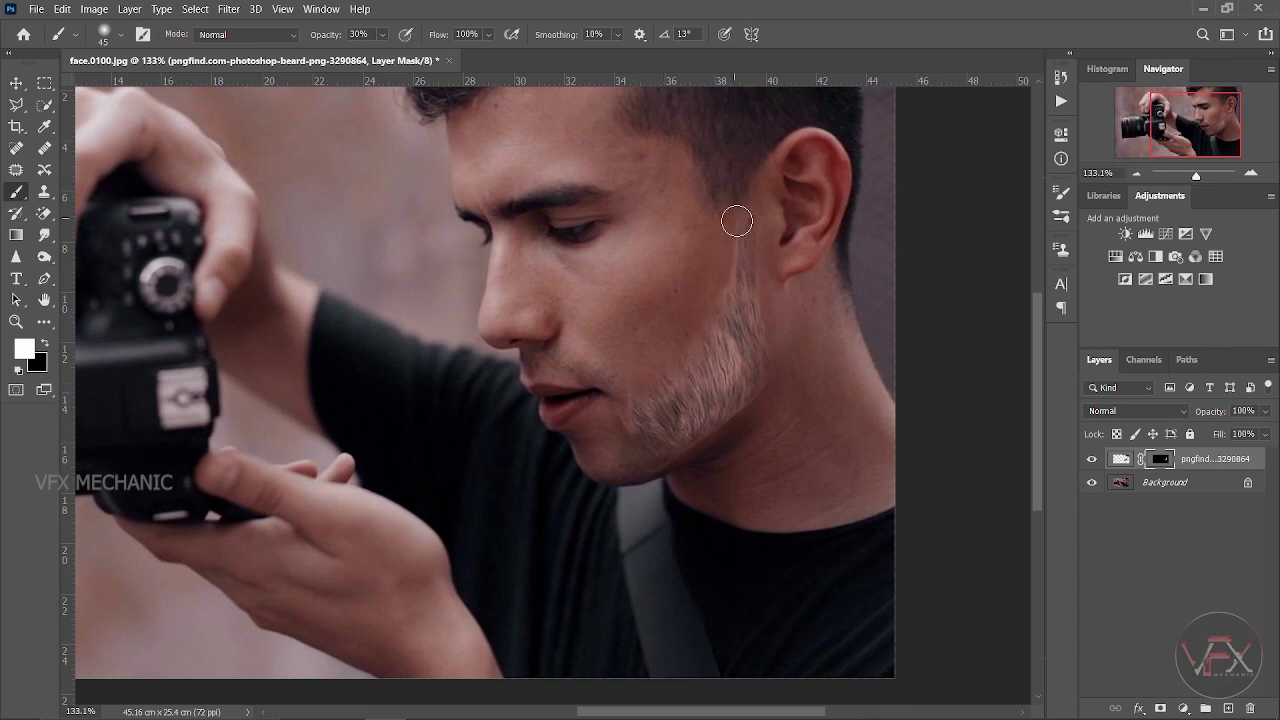
{"action": "mouse_move", "coordinate": [734, 217]}
{"action": "left_mouse_down"}
{"action": "mouse_move", "coordinate": [628, 463]}
{"action": "mouse_move", "coordinate": [611, 470]}
{"action": "left_mouse_up"}
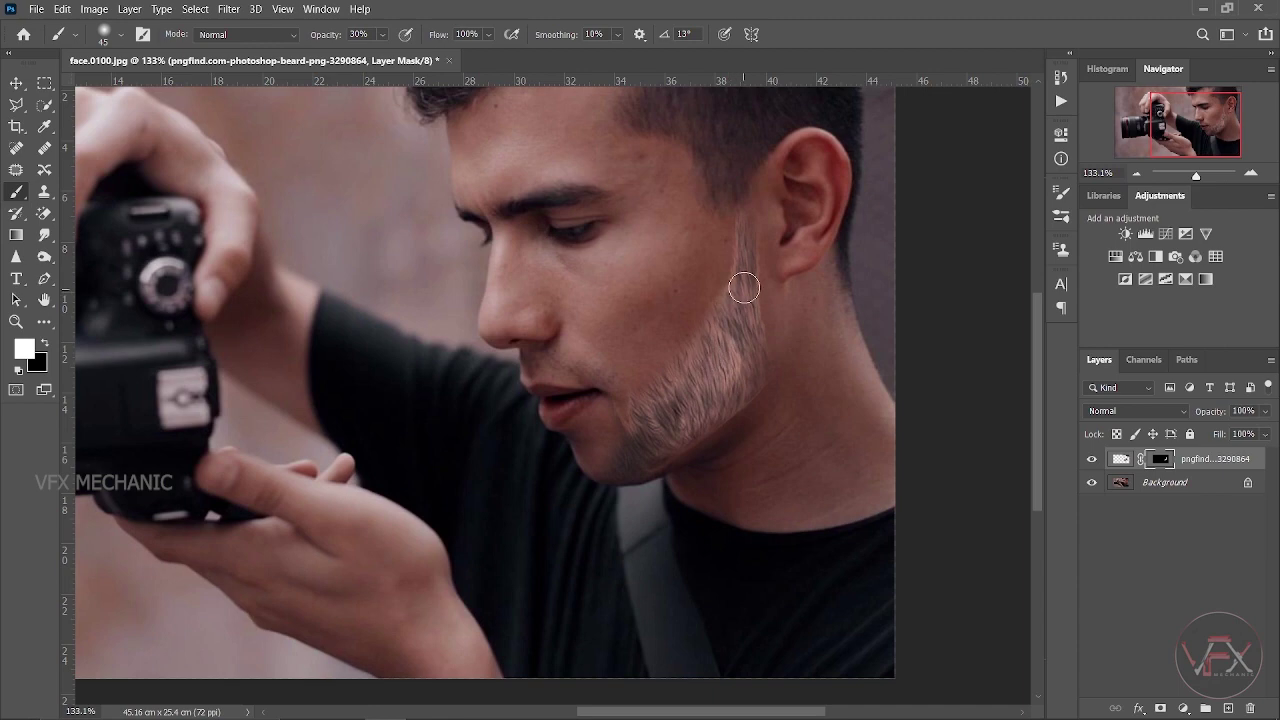
{"action": "left_click_drag", "start_coordinate": [705, 322], "coordinate": [652, 385]}
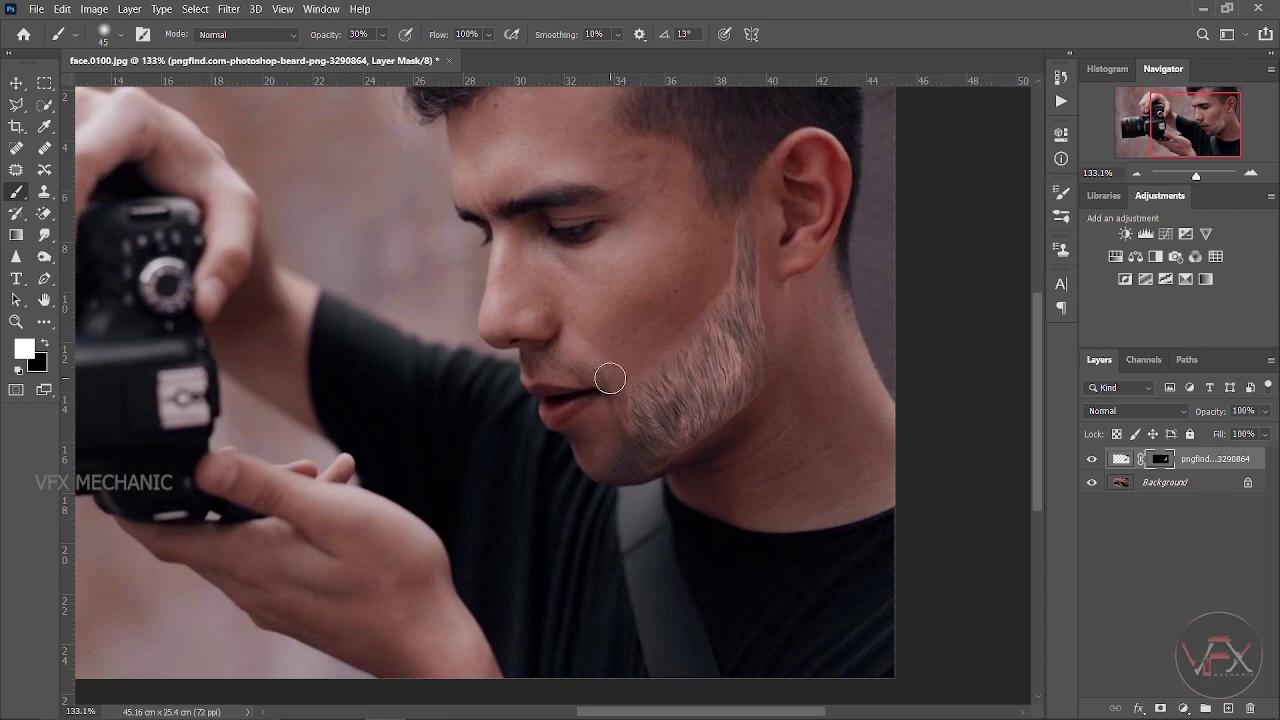
Build up beard density toward the ear and jaw, then switch to black at full strength
{"action": "key", "text": "ctrl+minus"}
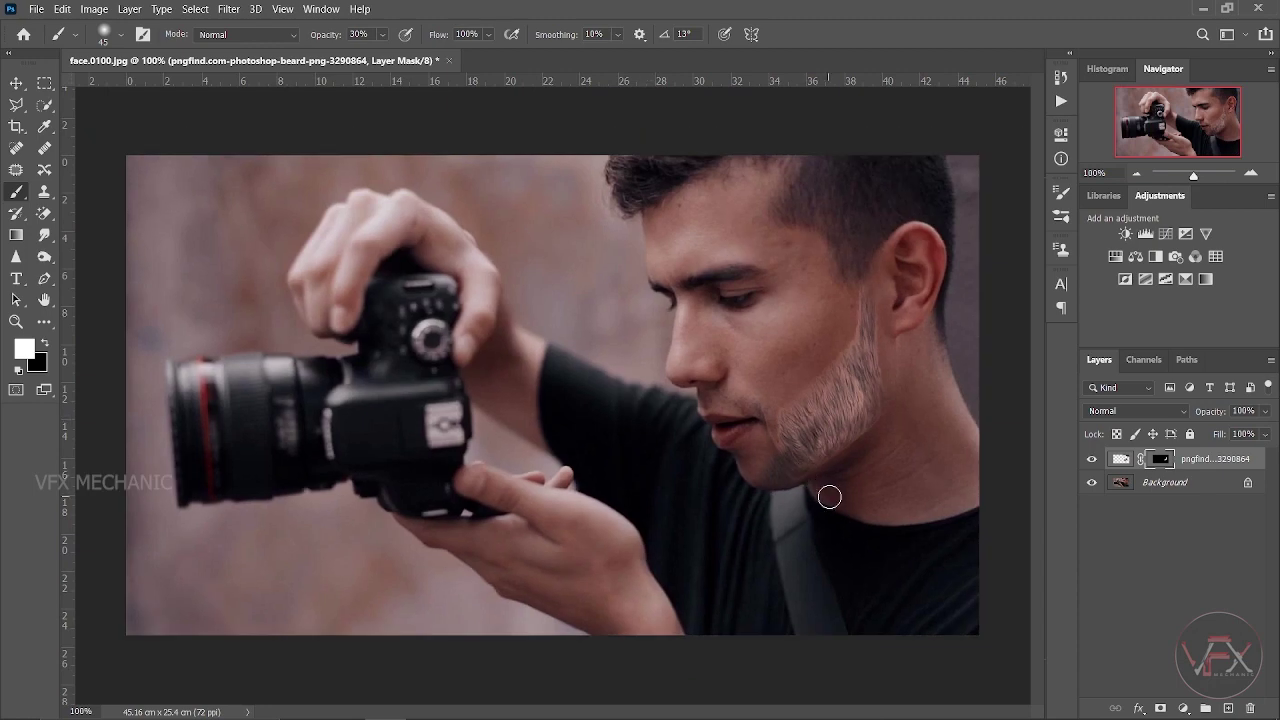
{"action": "scroll", "coordinate": [863, 453], "scroll_direction": "up", "scroll_amount": 3}
{"action": "left_click_drag", "start_coordinate": [857, 457], "coordinate": [665, 453]}
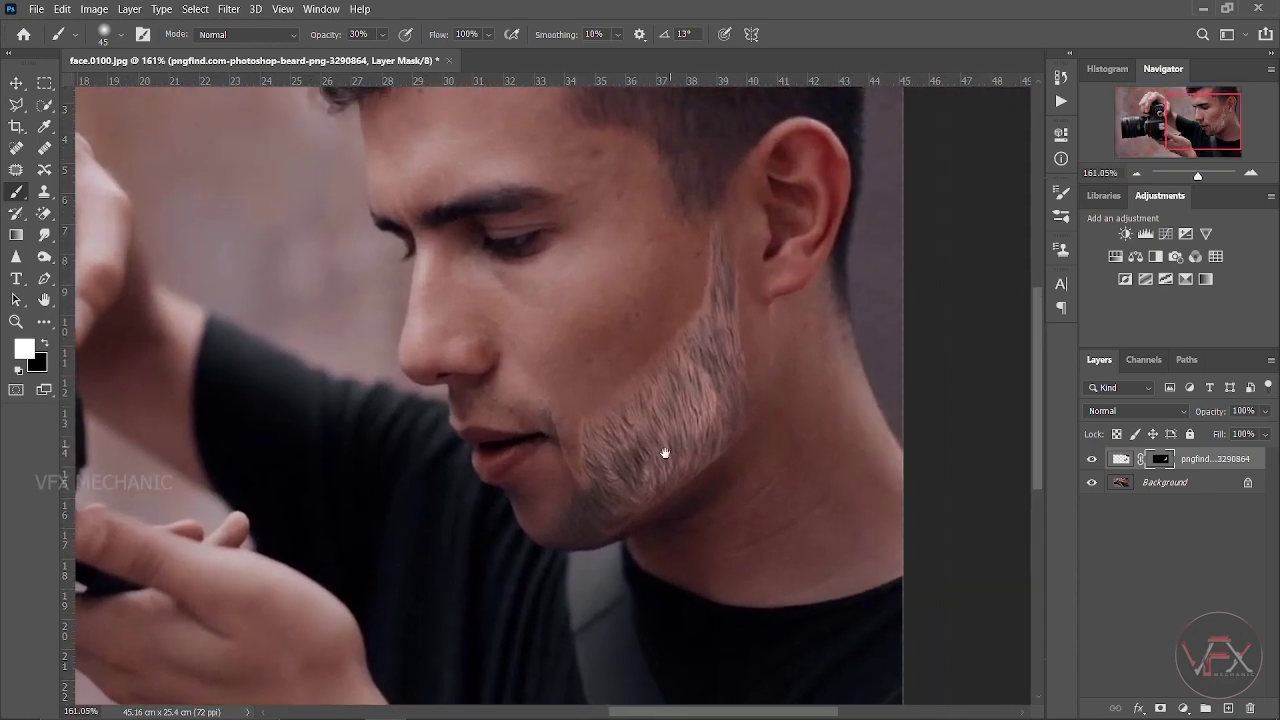
{"action": "mouse_move", "coordinate": [574, 557]}
{"action": "left_mouse_down"}
{"action": "mouse_move", "coordinate": [728, 421]}
{"action": "mouse_move", "coordinate": [659, 433]}
{"action": "mouse_move", "coordinate": [677, 457]}
{"action": "left_mouse_up"}
{"action": "left_click", "coordinate": [47, 344]}
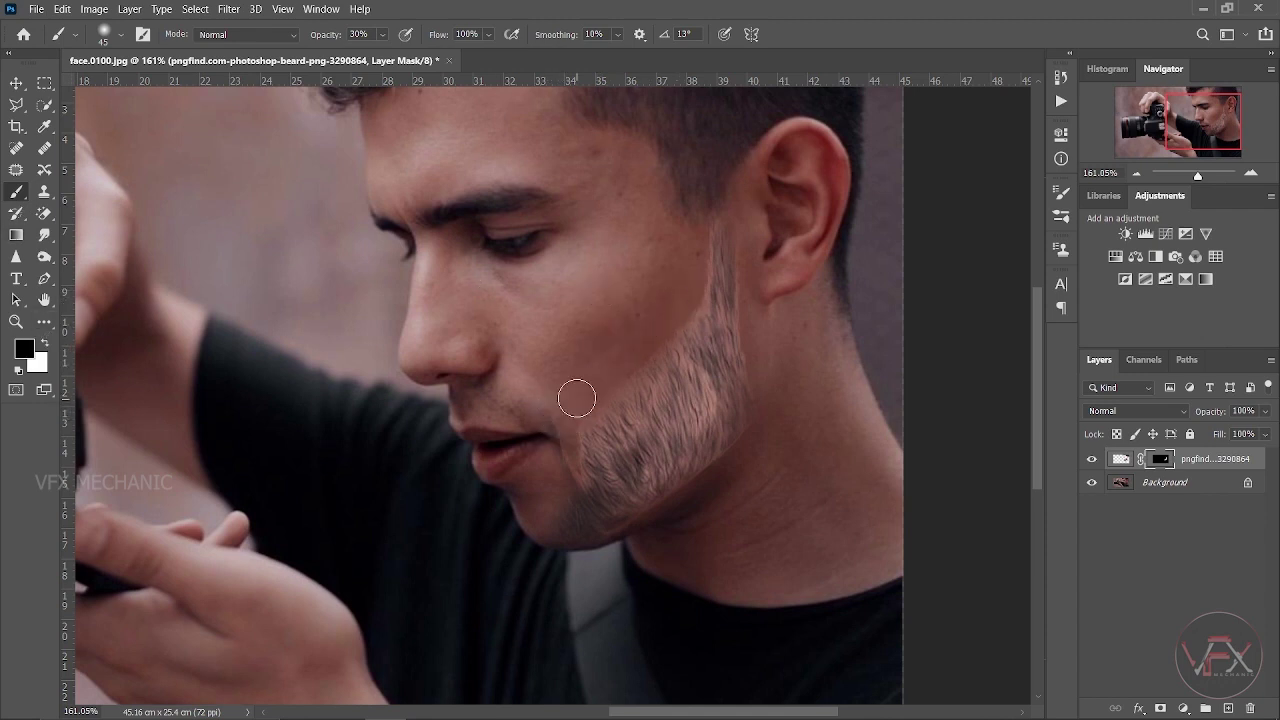
{"action": "key", "text": "0"}
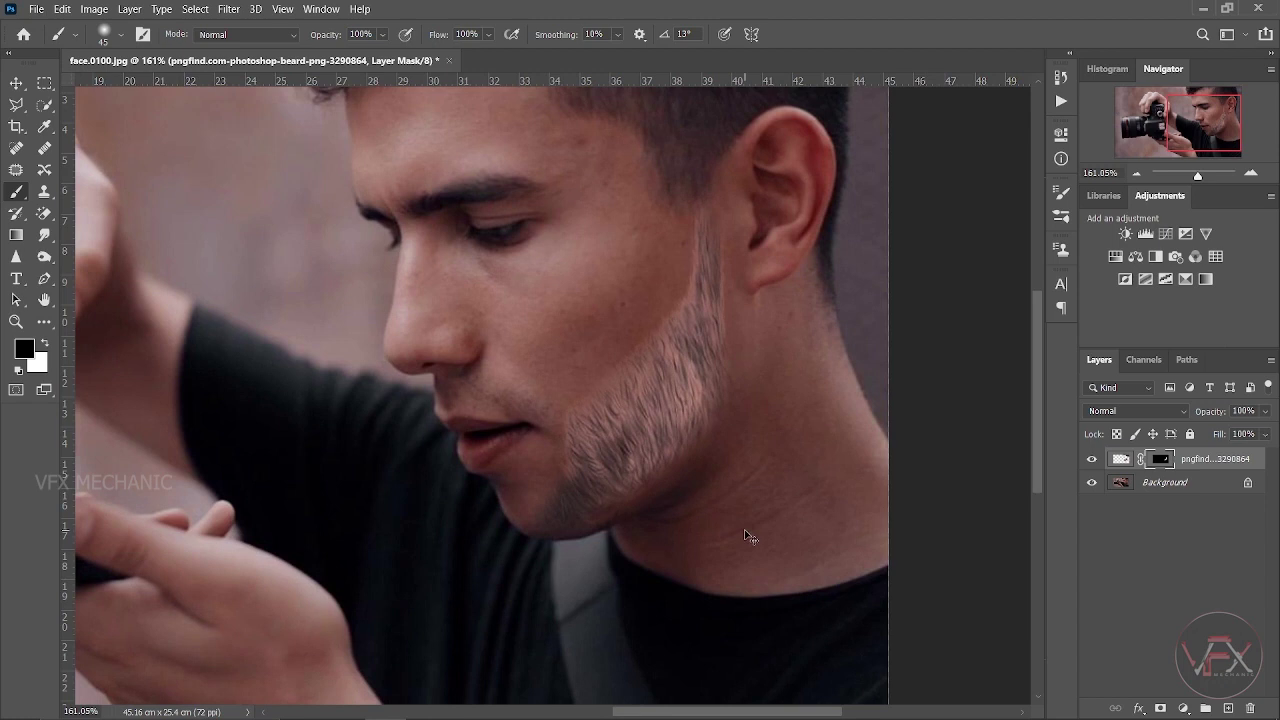
Rotate the beard about -2° and shift it slightly left and down
{"action": "key", "text": "ctrl+t"}
{"action": "left_click_drag", "start_coordinate": [920, 618], "coordinate": [936, 607]}
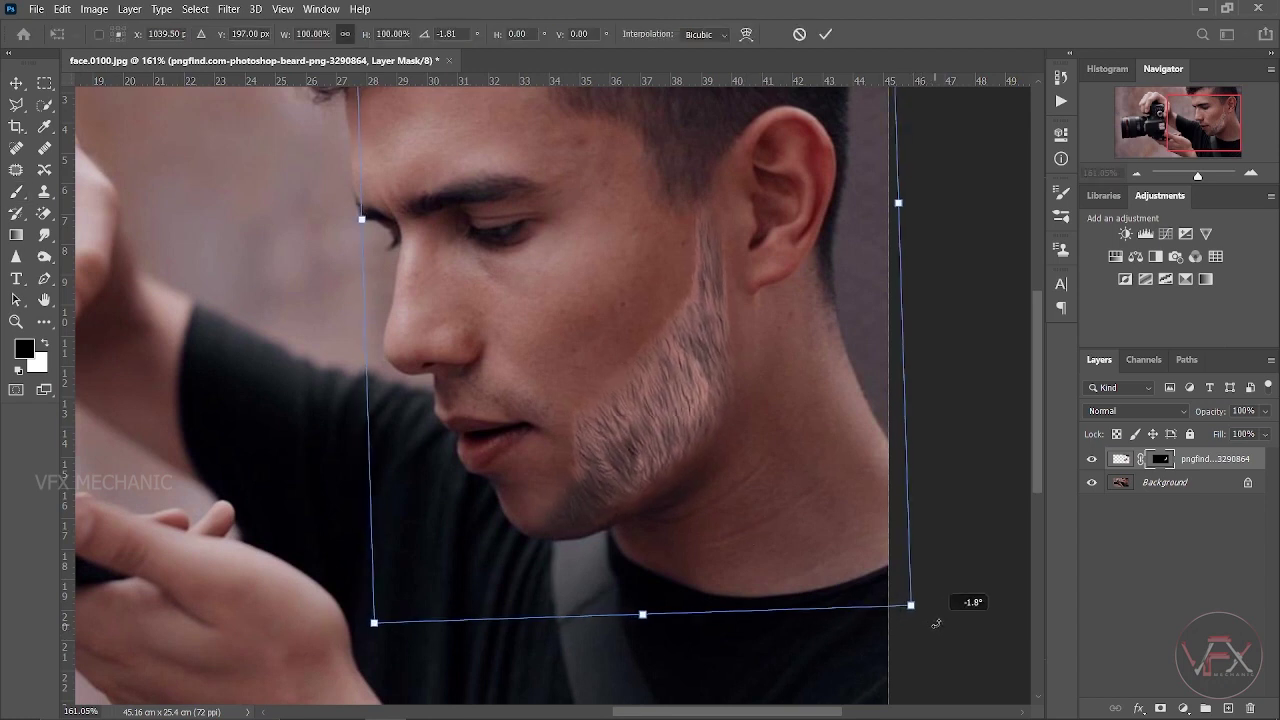
{"action": "left_click_drag", "start_coordinate": [741, 437], "coordinate": [686, 413]}
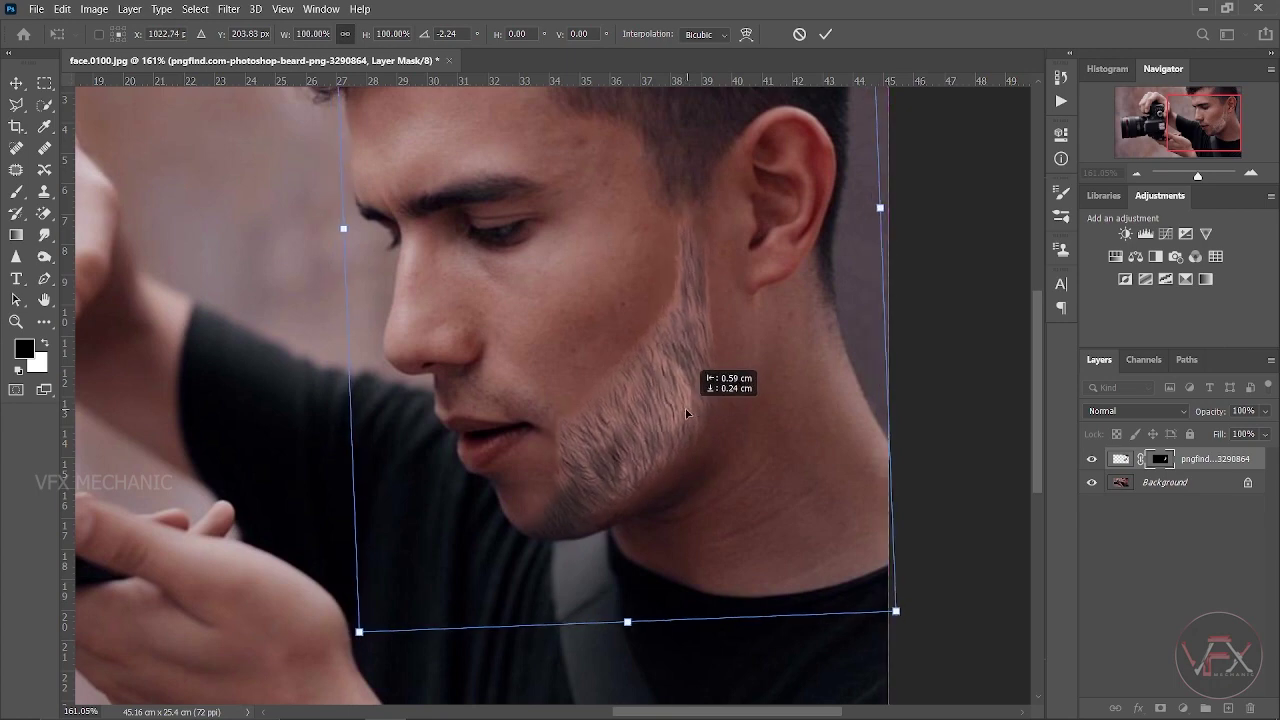
{"action": "key", "text": "Return"}
Add an empty Layer 1 and clone over the dark chin-edge patch with a 39 px stamp
{"action": "key", "text": "b"}
{"action": "key", "text": "ctrl+1"}
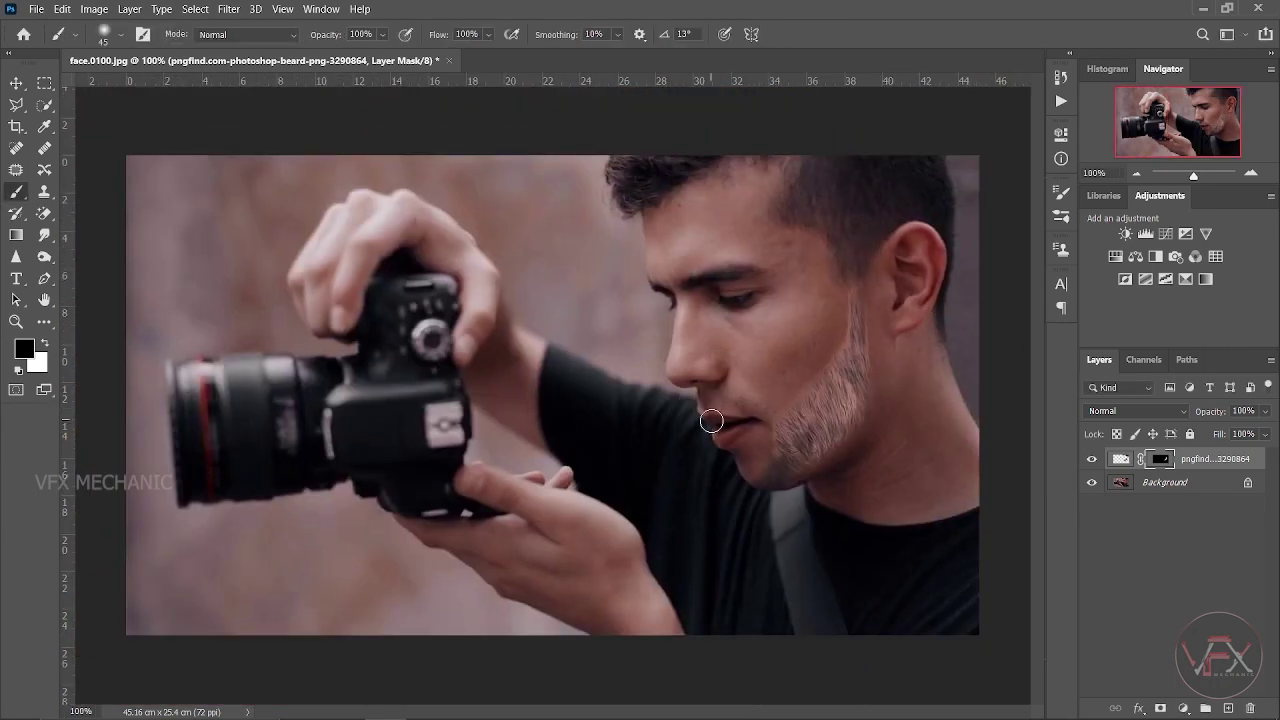
{"action": "scroll", "coordinate": [867, 445], "scroll_direction": "up", "scroll_amount": 1}
{"action": "scroll", "coordinate": [740, 421], "scroll_direction": "up", "scroll_amount": 3}
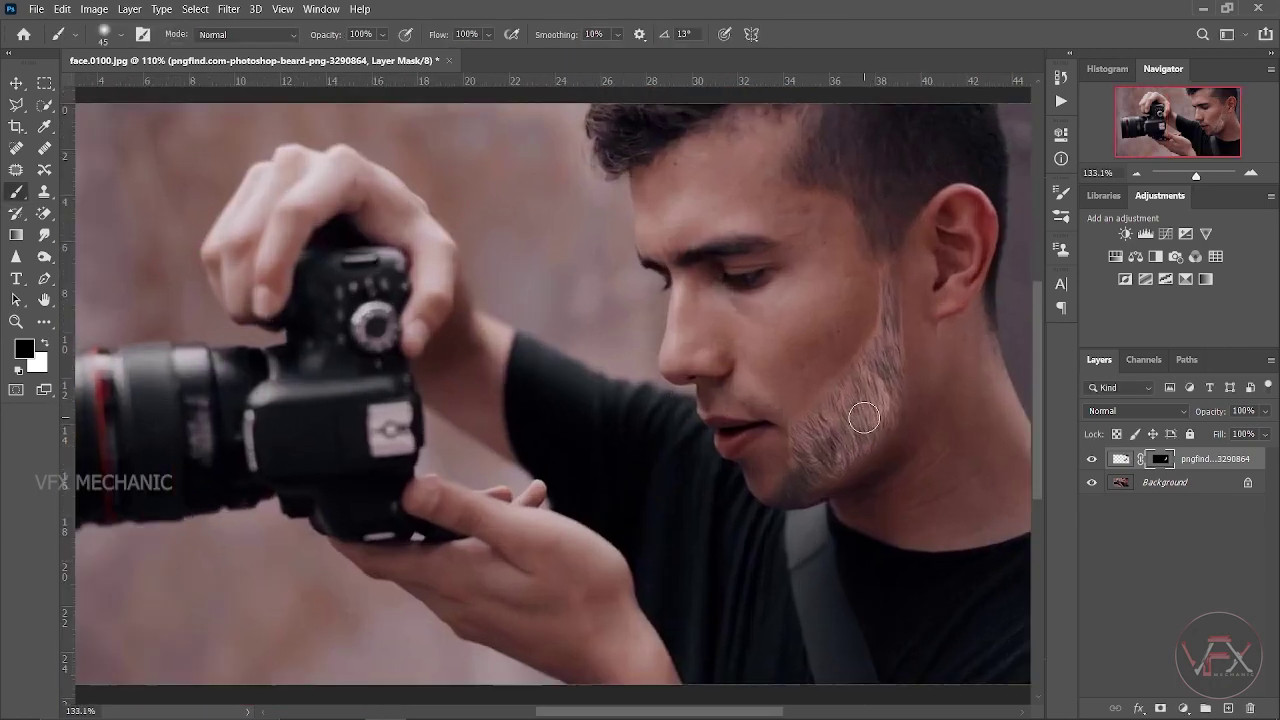
{"action": "scroll", "coordinate": [787, 411], "scroll_direction": "up", "scroll_amount": 1}
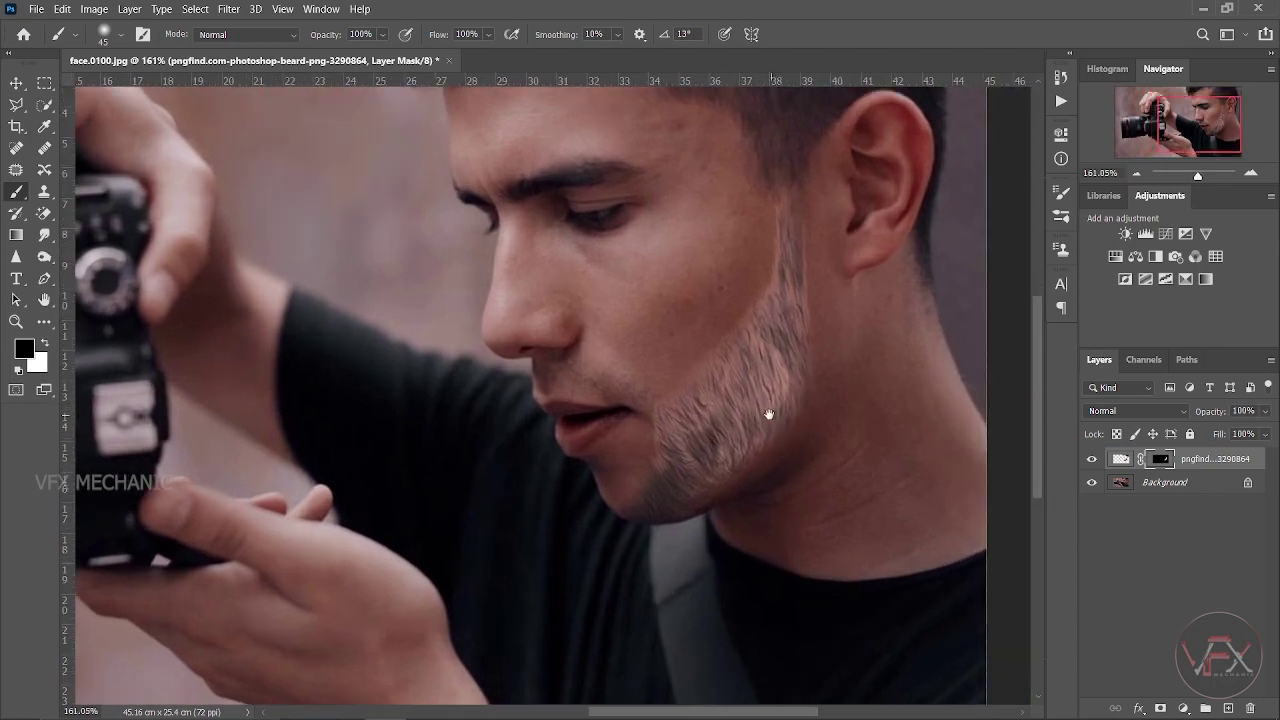
{"action": "left_click_drag", "start_coordinate": [766, 417], "coordinate": [678, 398]}
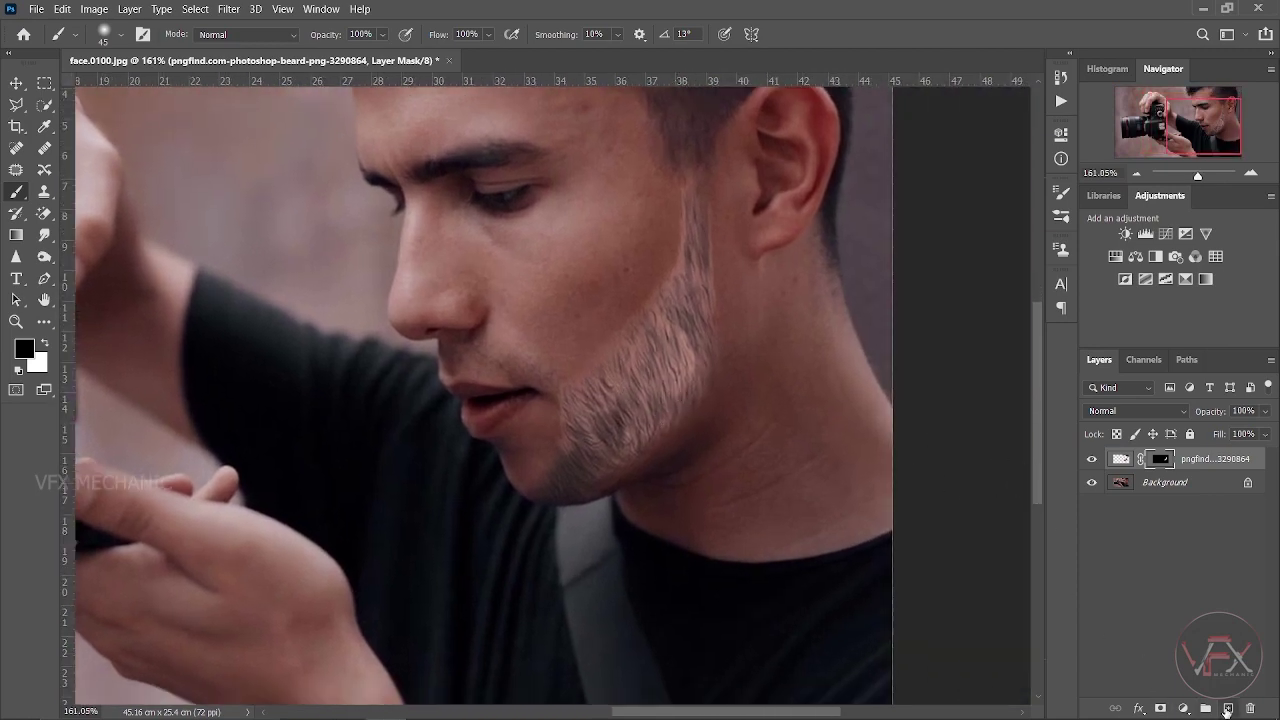
{"action": "left_click", "coordinate": [1228, 708]}
{"action": "left_click", "coordinate": [51, 197]}
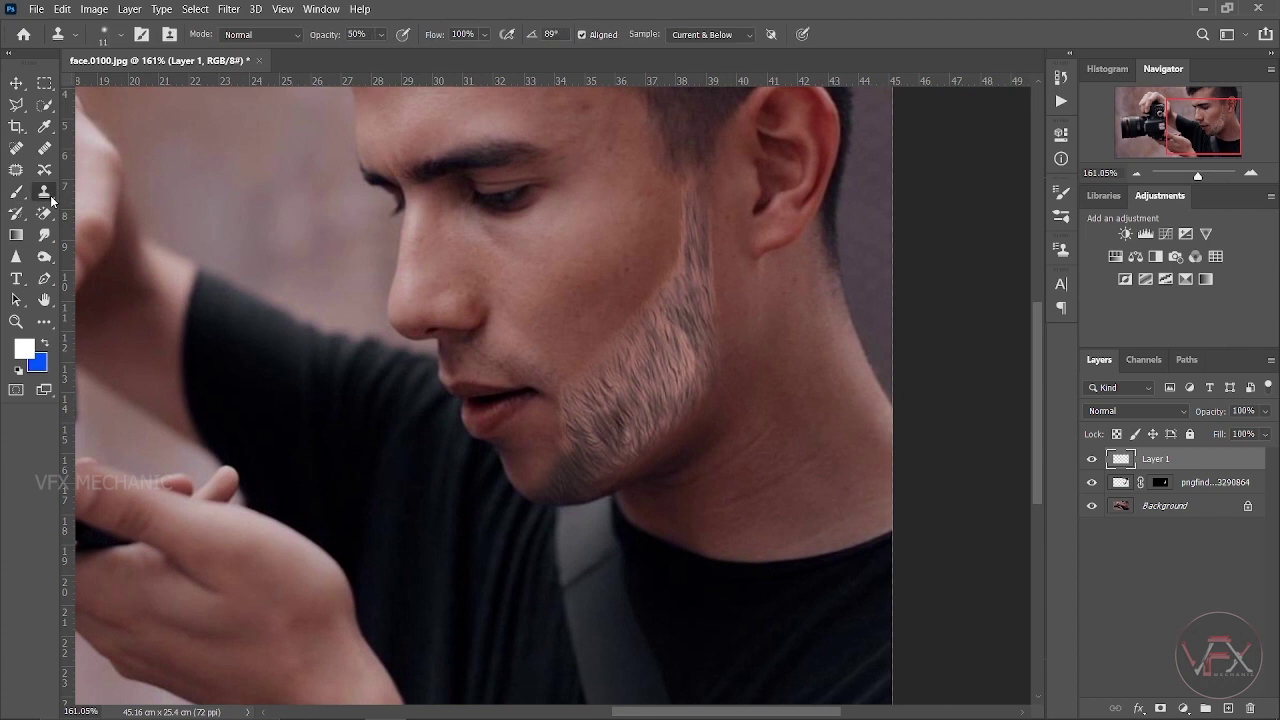
{"action": "scroll", "coordinate": [685, 450], "scroll_direction": "up", "scroll_amount": 5}
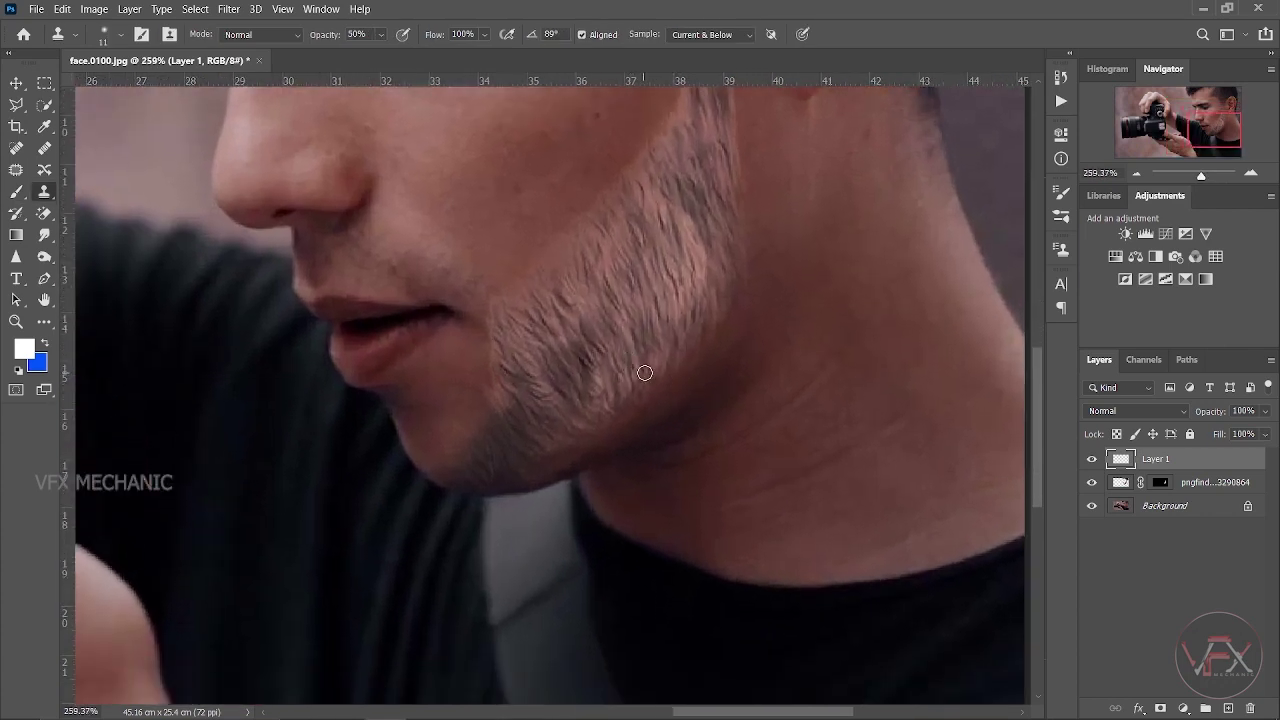
{"action": "left_click_drag", "start_coordinate": [653, 363], "coordinate": [683, 361]}
{"action": "left_click", "coordinate": [695, 266], "text": "alt"}
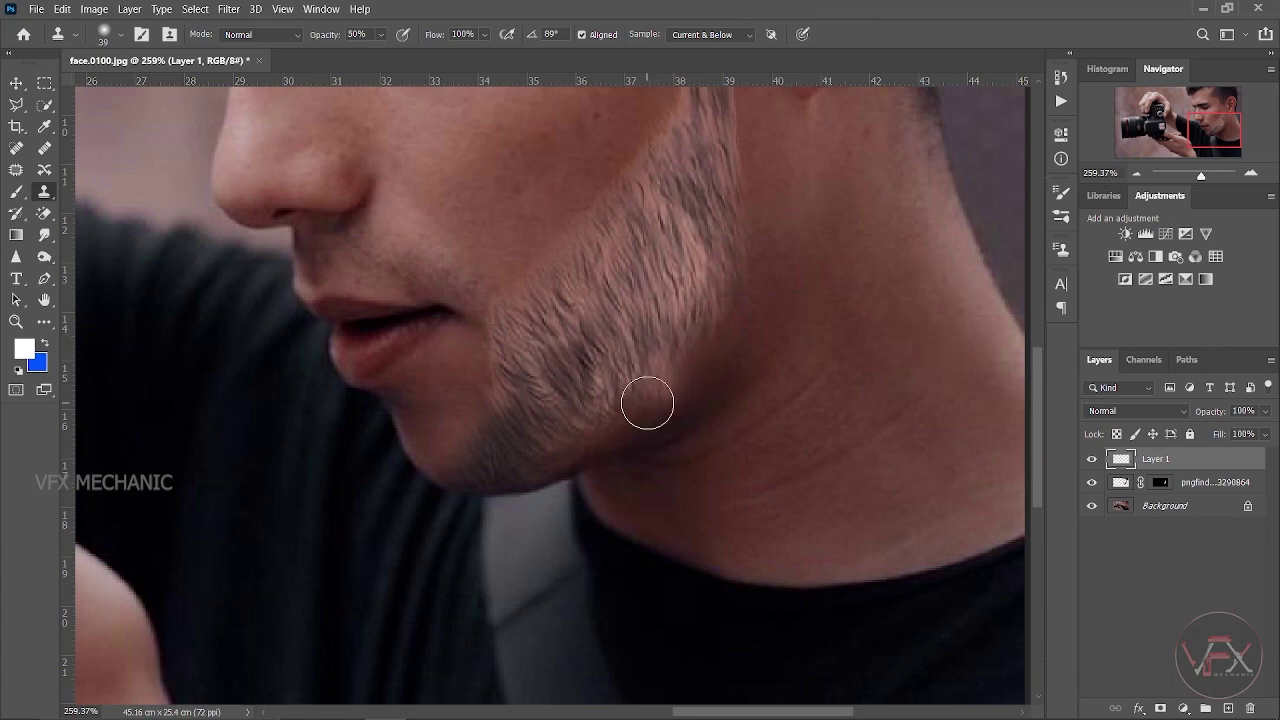
{"action": "left_click_drag", "start_coordinate": [647, 405], "coordinate": [603, 429]}
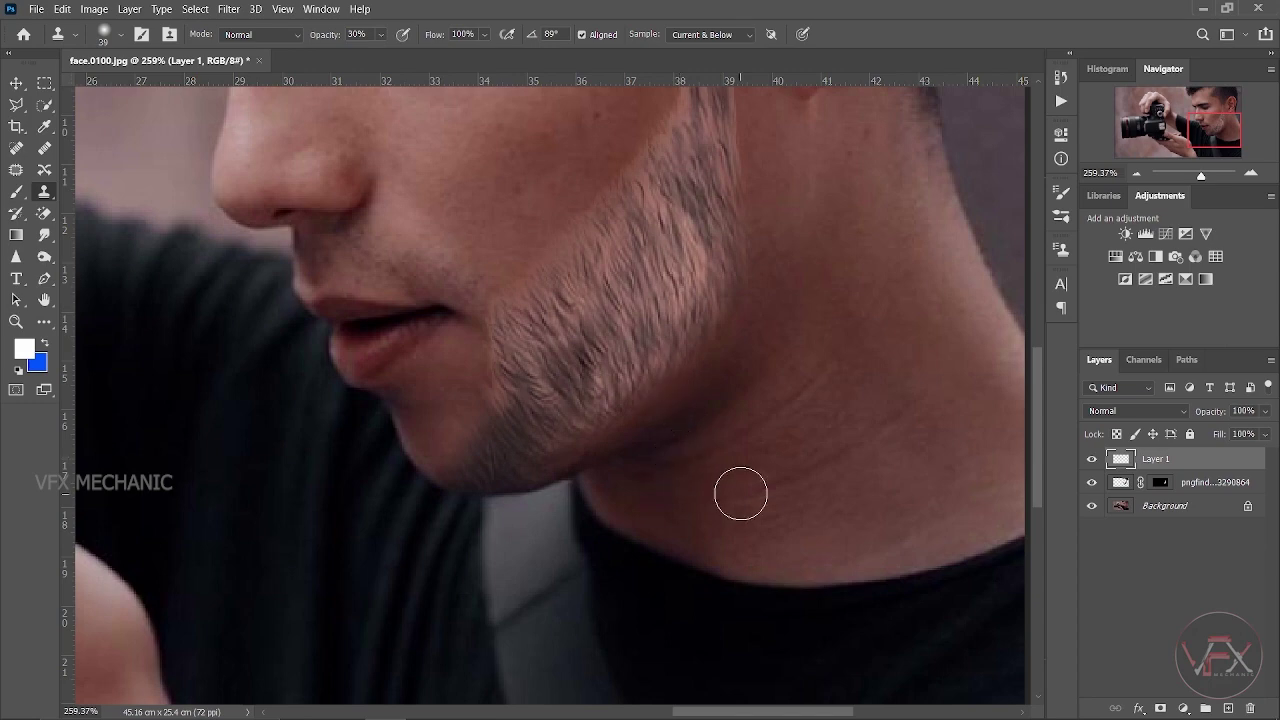
Sample beard texture and clone it down and along the lower jaw edge
{"action": "left_click", "coordinate": [721, 253], "text": "alt"}
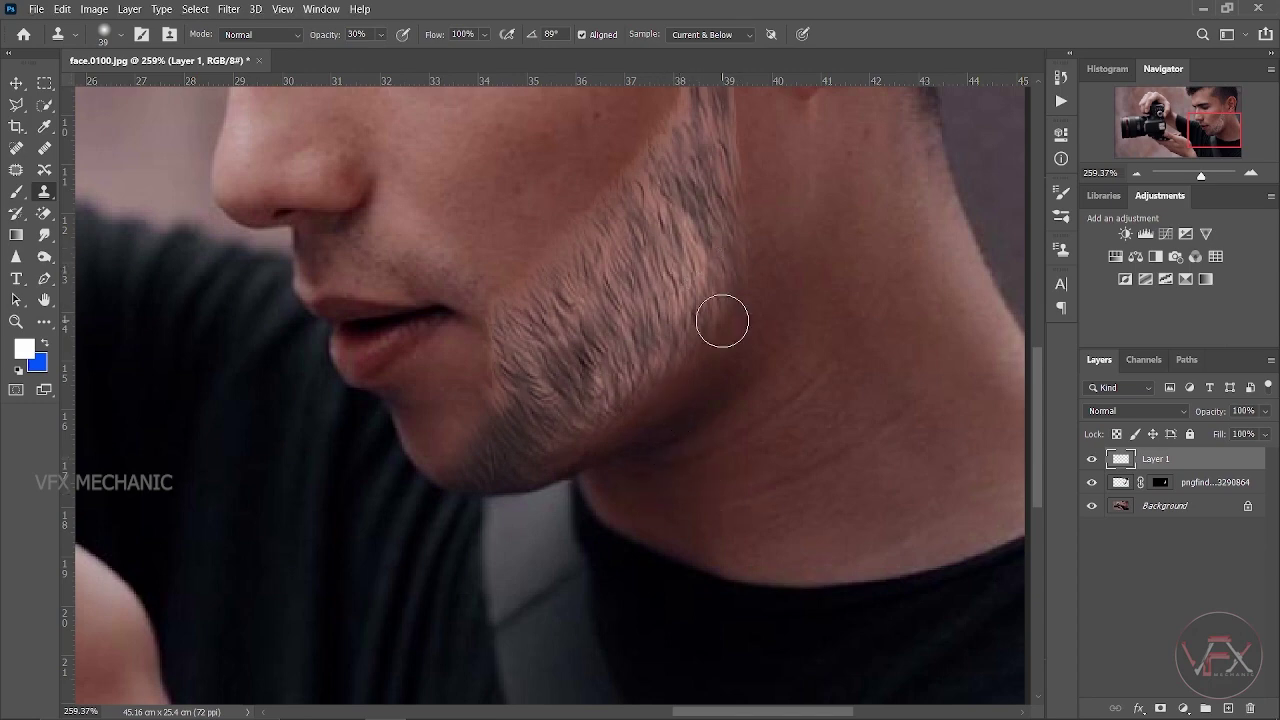
{"action": "left_click_drag", "start_coordinate": [720, 317], "coordinate": [683, 369]}
{"action": "left_click_drag", "start_coordinate": [640, 411], "coordinate": [566, 449]}
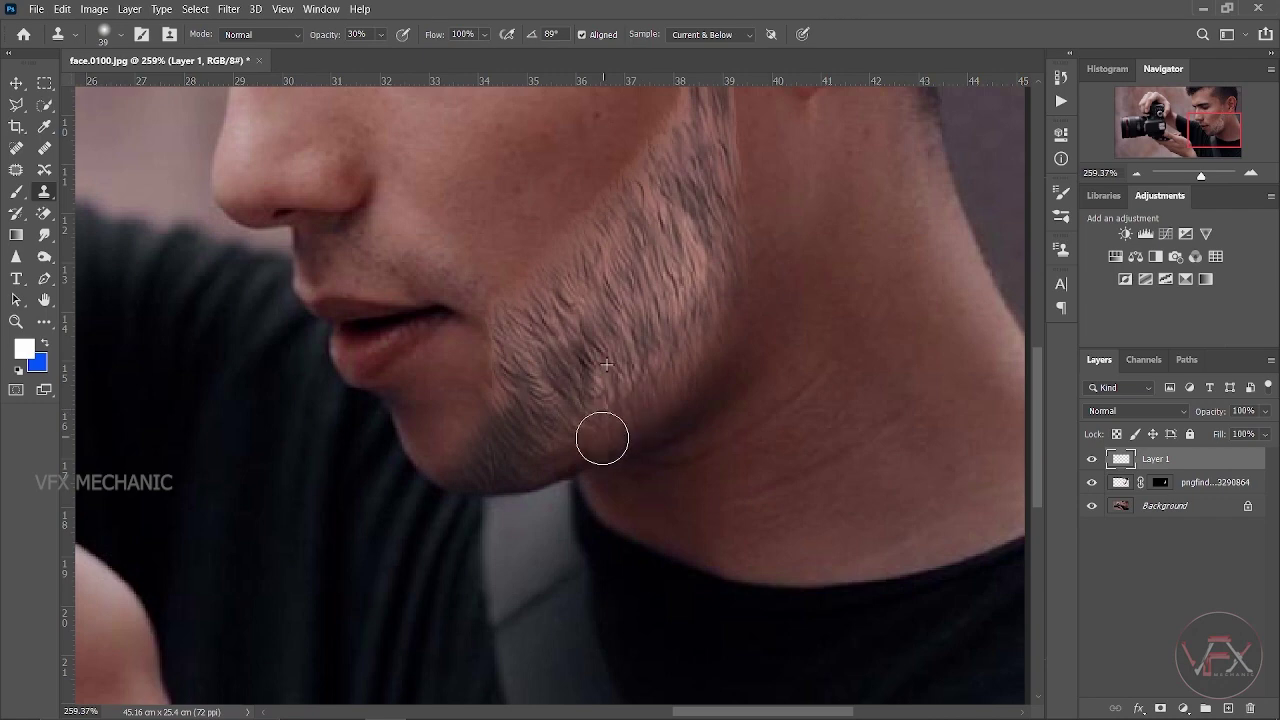
{"action": "left_click_drag", "start_coordinate": [706, 426], "coordinate": [655, 391]}
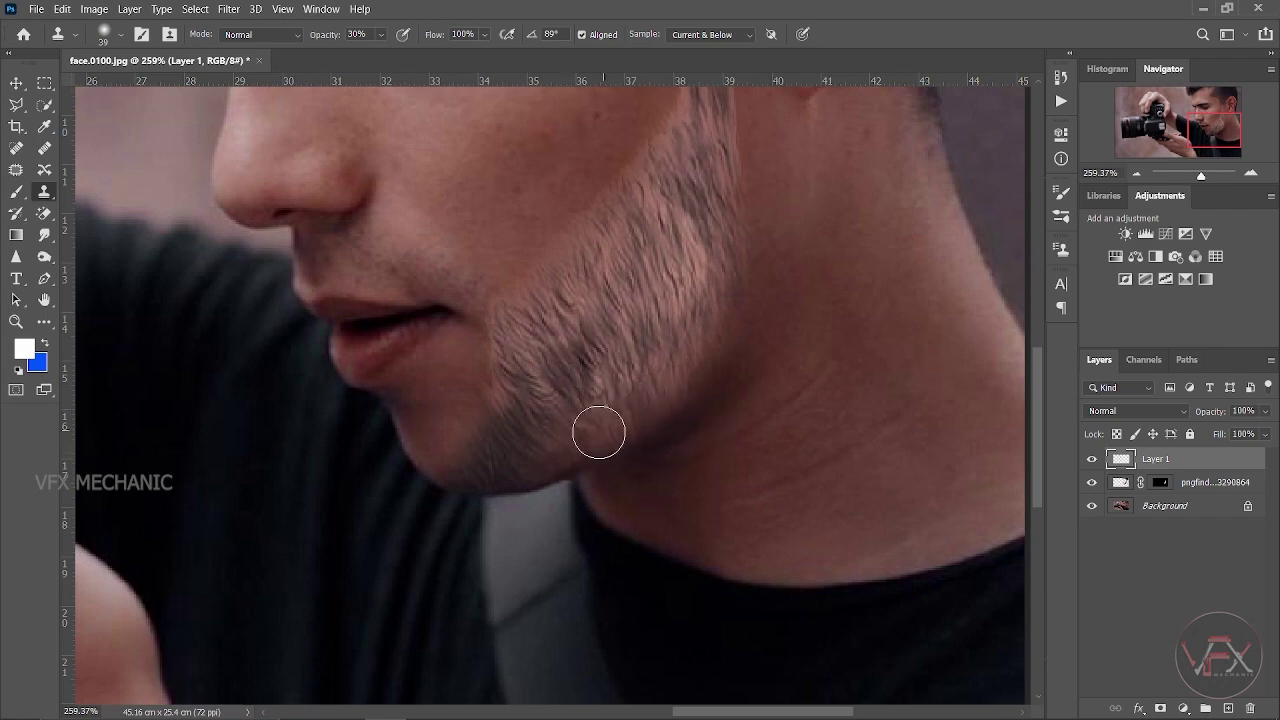
{"action": "scroll", "coordinate": [711, 327], "scroll_direction": "down", "scroll_amount": 3}
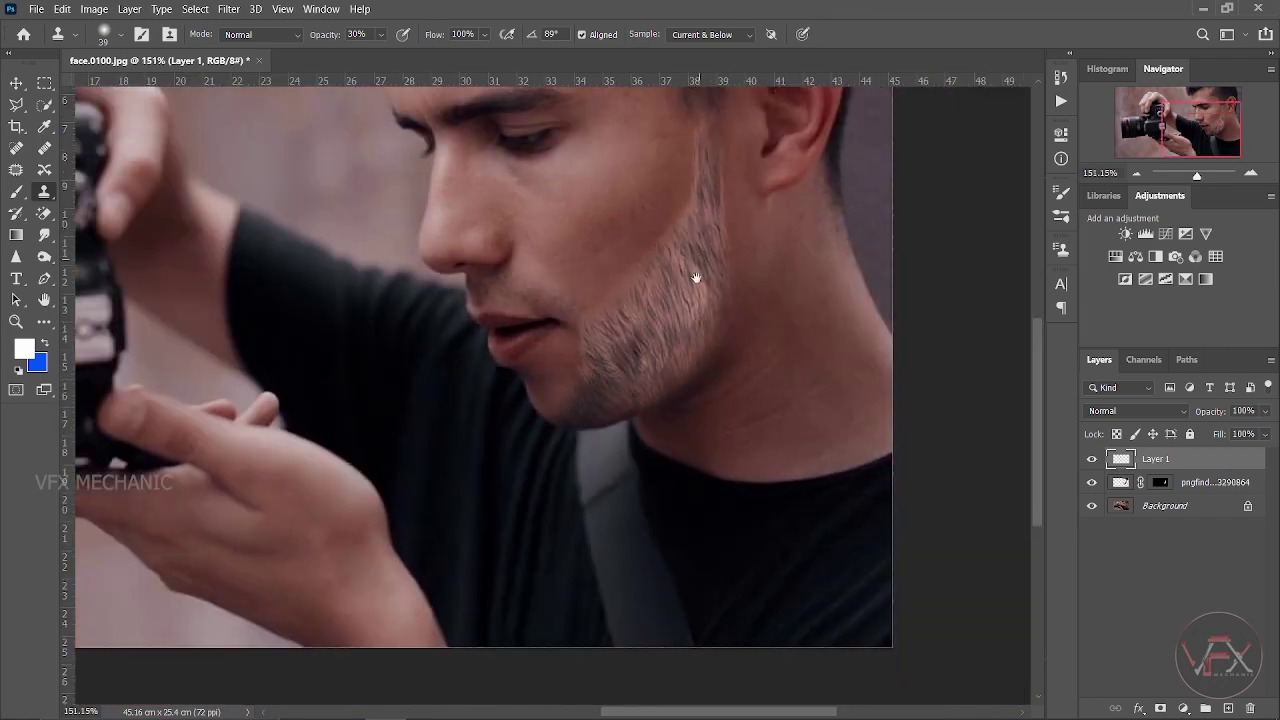
{"action": "scroll", "coordinate": [694, 277], "scroll_direction": "up", "scroll_amount": 2}
{"action": "scroll", "coordinate": [666, 314], "scroll_direction": "up", "scroll_amount": 2}
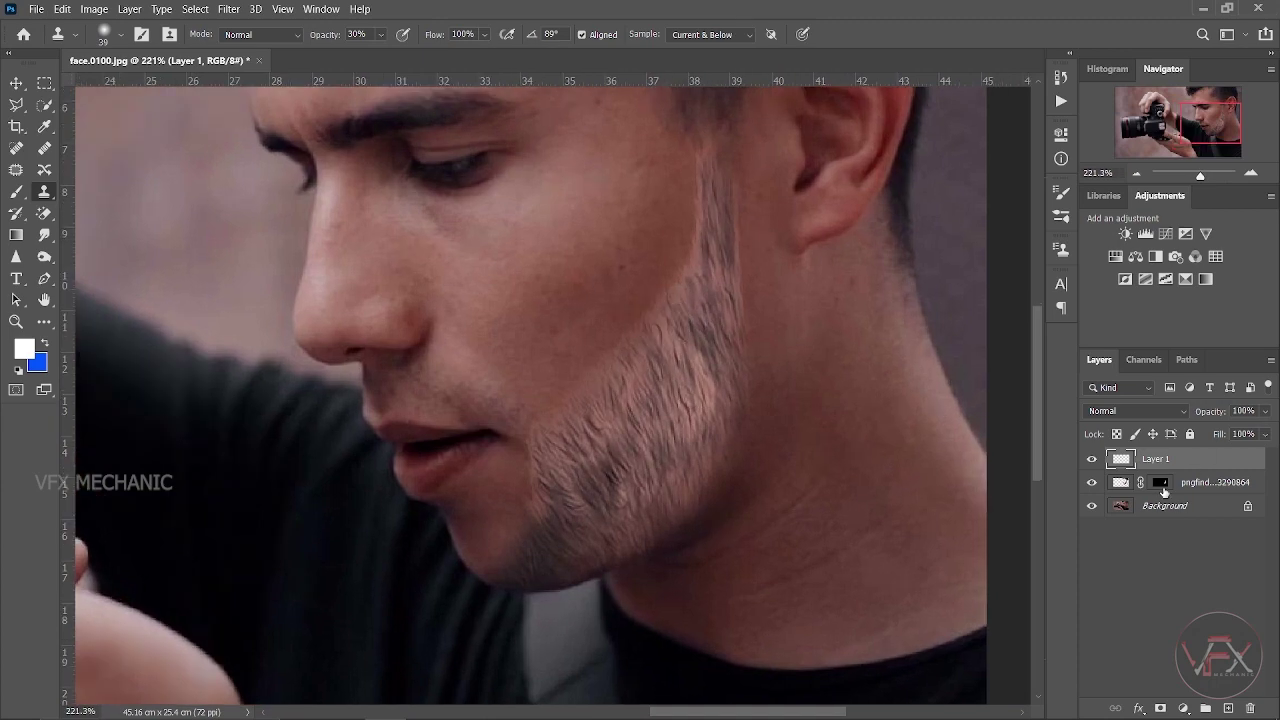
Check the beard layer's mask, then return to the Clone Stamp on Layer 1
{"action": "left_click", "coordinate": [1160, 483]}
{"action": "left_click", "coordinate": [16, 192]}
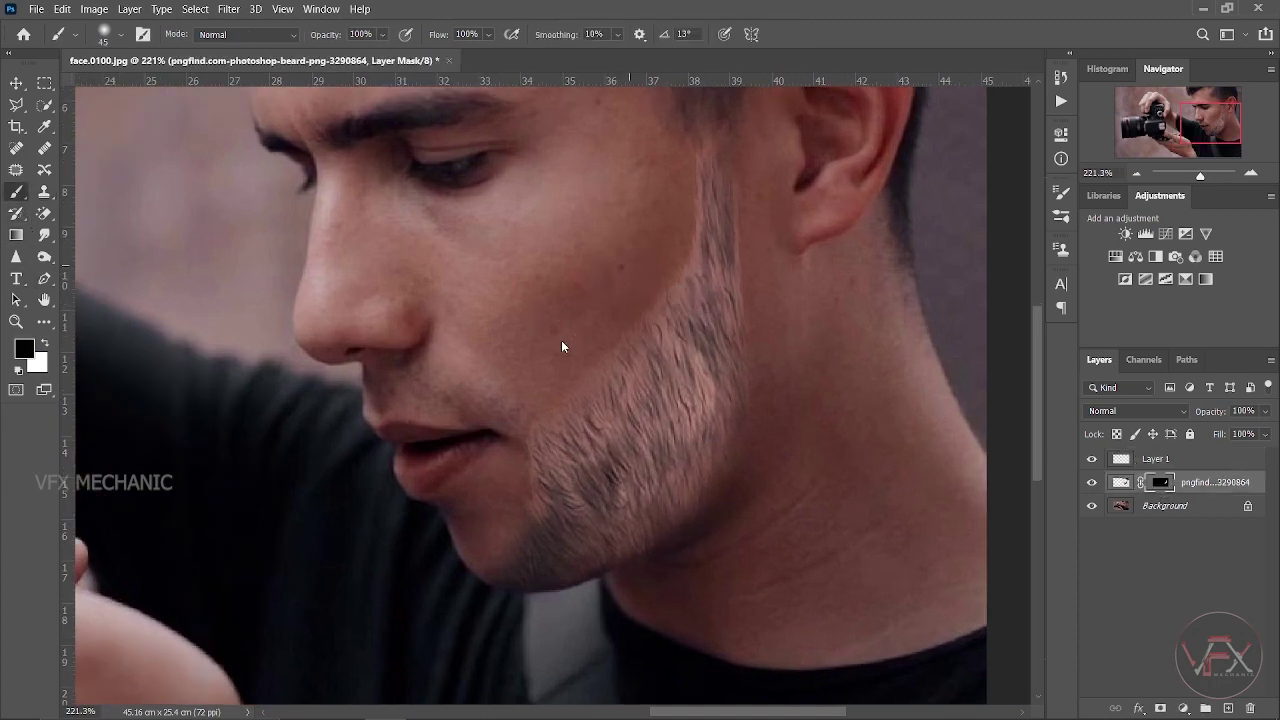
{"action": "left_click", "coordinate": [44, 192]}
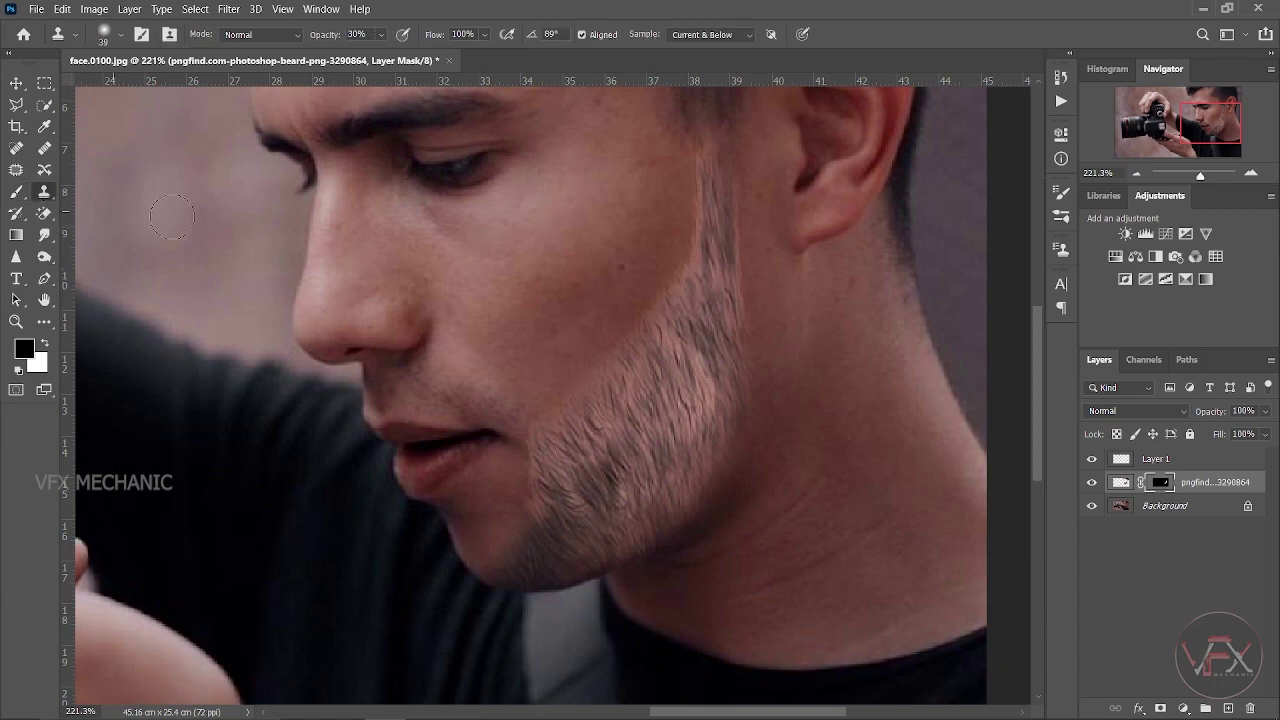
{"action": "scroll", "coordinate": [710, 275], "scroll_direction": "down", "scroll_amount": 2}
{"action": "left_click", "coordinate": [1180, 459]}
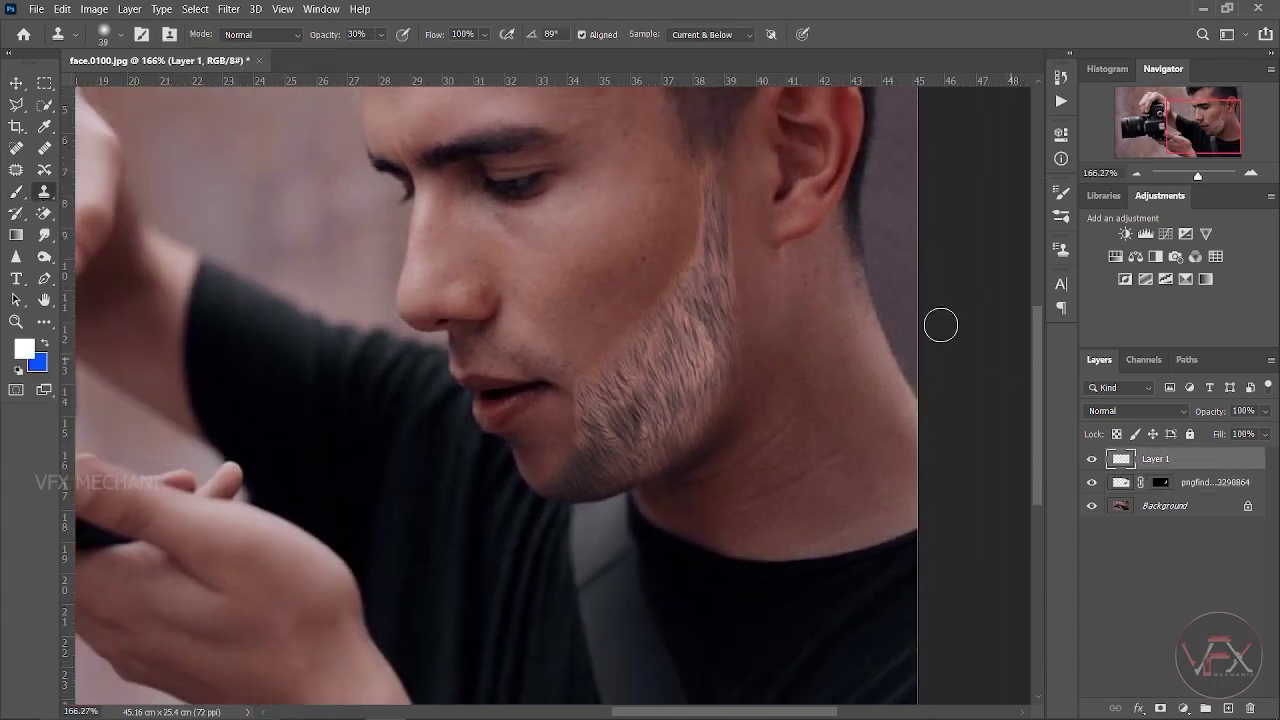
{"action": "scroll", "coordinate": [709, 191], "scroll_direction": "up", "scroll_amount": 2}
{"action": "scroll", "coordinate": [662, 256], "scroll_direction": "down", "scroll_amount": 2}
Sample stubble near the ear and clone it along the jaw just below the ear
{"action": "right_click", "coordinate": [662, 256], "text": "alt"}
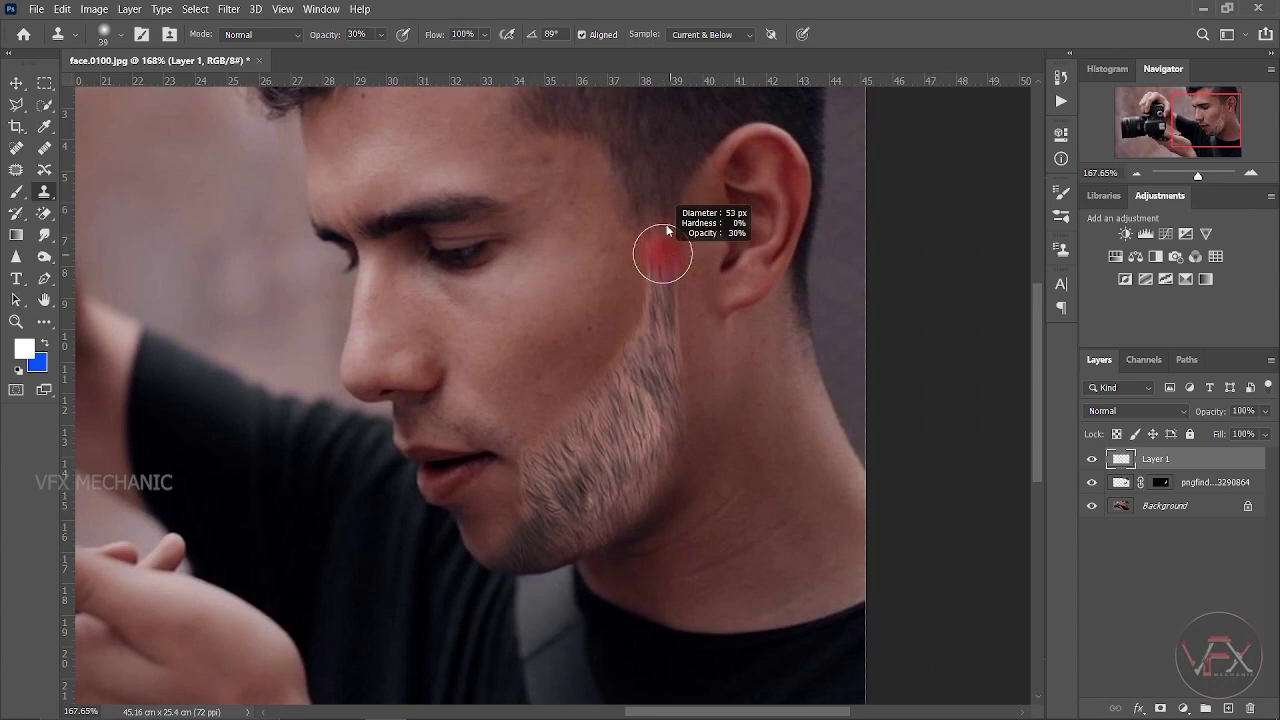
{"action": "left_click", "coordinate": [651, 190], "text": "alt"}
{"action": "left_click_drag", "start_coordinate": [656, 235], "coordinate": [676, 254]}
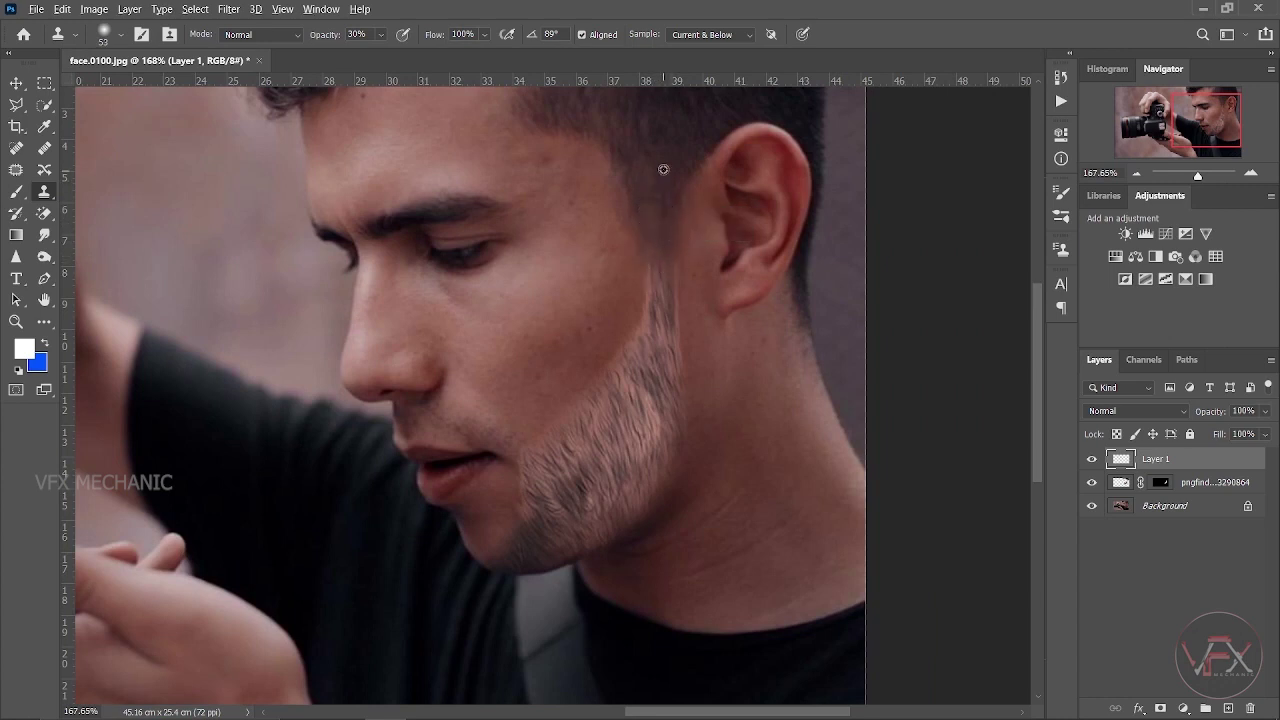
{"action": "left_click_drag", "start_coordinate": [666, 260], "coordinate": [671, 277]}
{"action": "scroll", "coordinate": [649, 257], "scroll_direction": "down", "scroll_amount": 5}
{"action": "scroll", "coordinate": [789, 424], "scroll_direction": "up", "scroll_amount": 3}
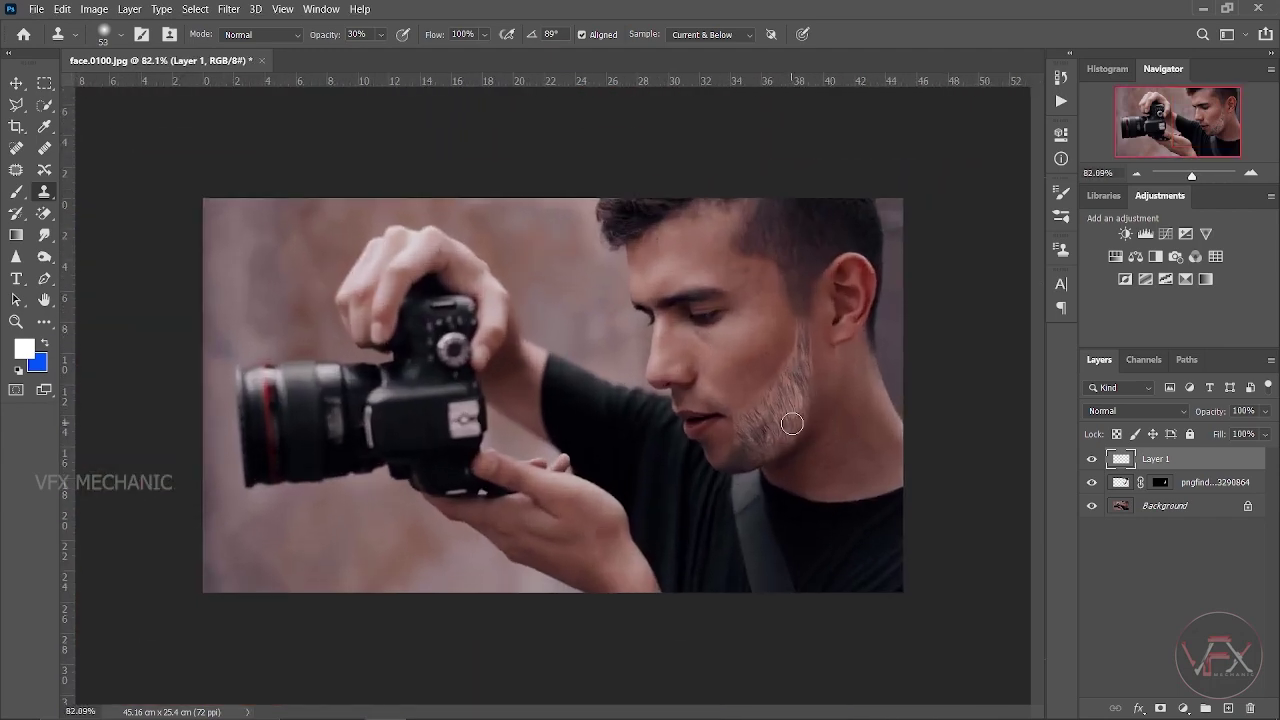
{"action": "scroll", "coordinate": [713, 390], "scroll_direction": "up", "scroll_amount": 1}
{"action": "scroll", "coordinate": [771, 423], "scroll_direction": "up", "scroll_amount": 1}
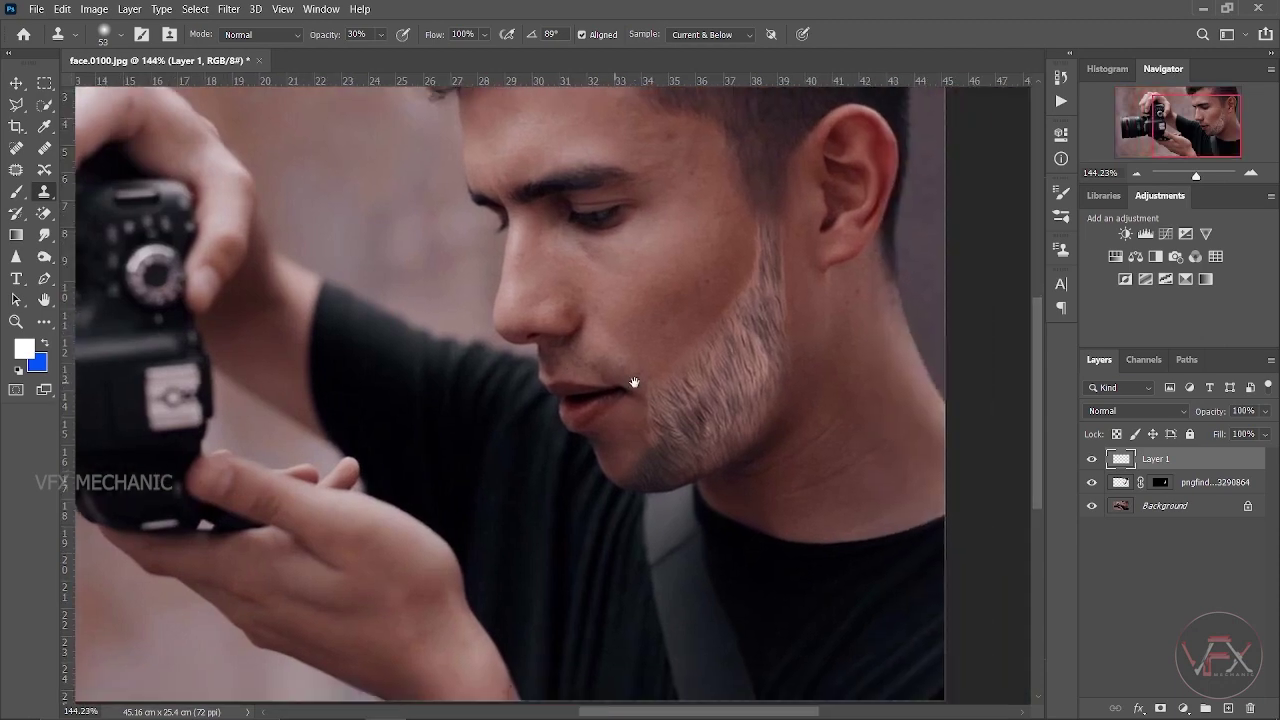
{"action": "left_click", "coordinate": [1121, 484]}
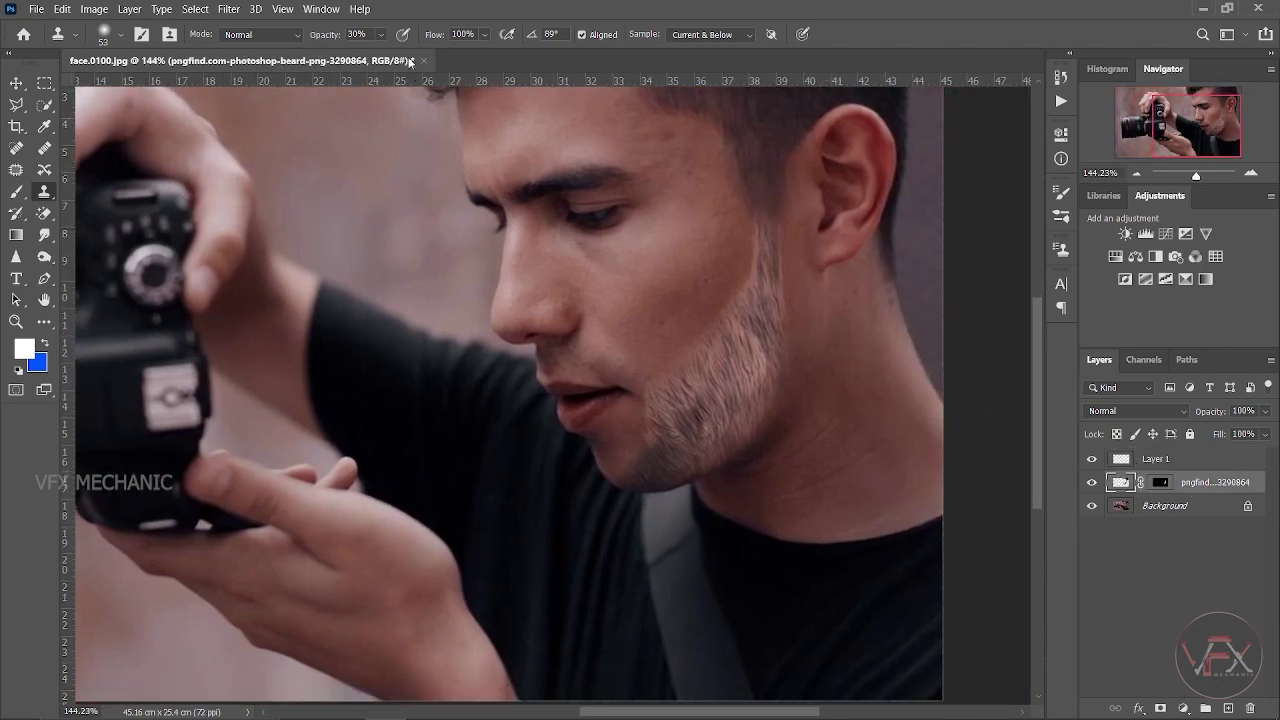
Darken the beard layer's midtones with Levels to about 0.65
{"action": "left_click", "coordinate": [129, 9]}
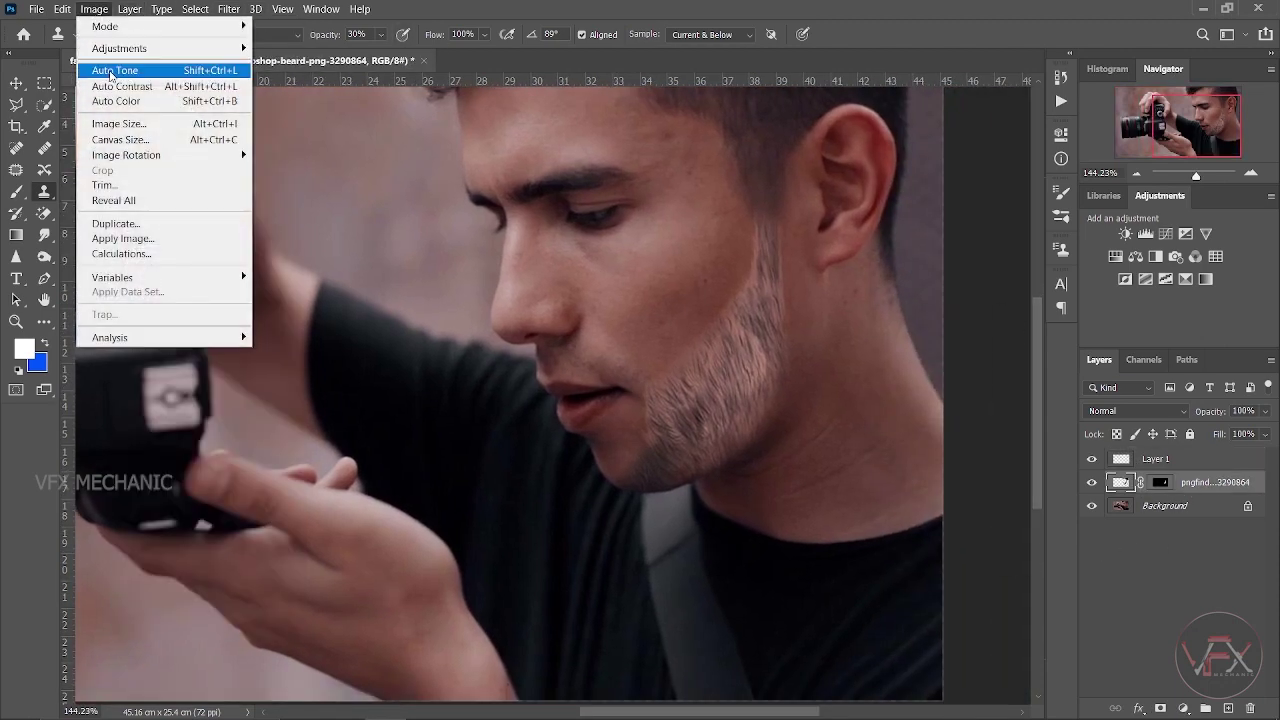
{"action": "mouse_move", "coordinate": [150, 48]}
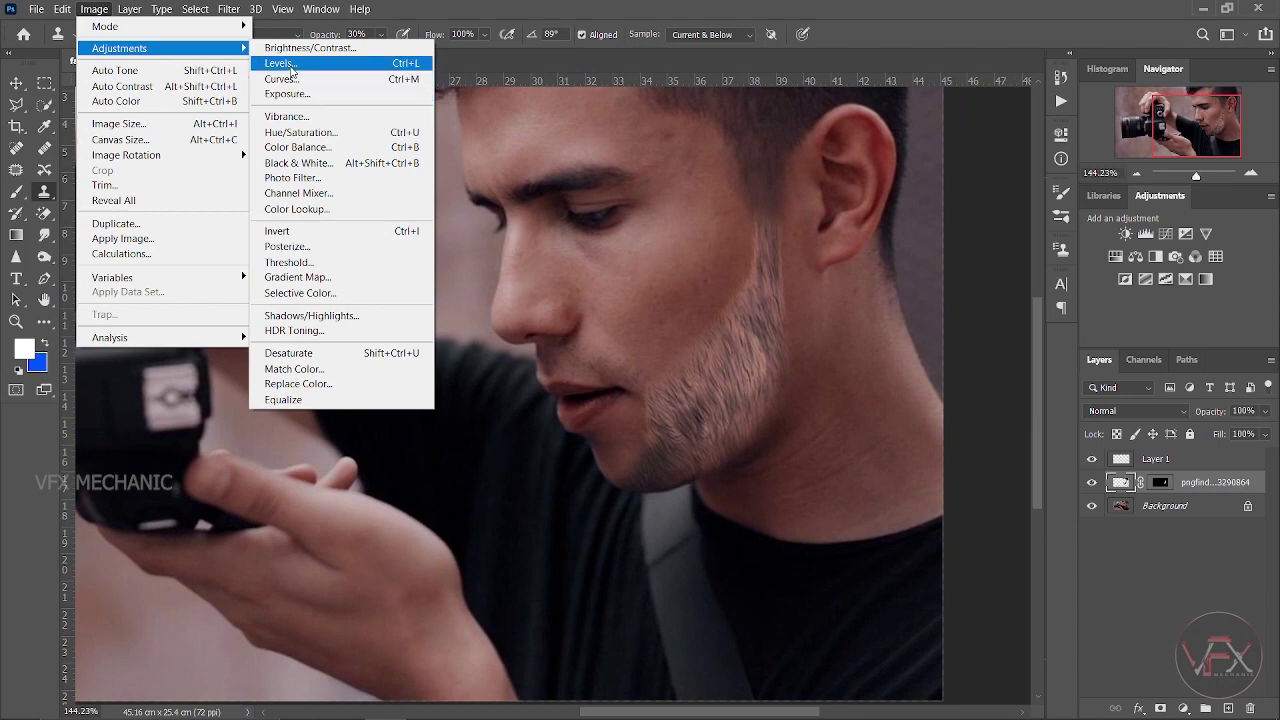
{"action": "left_click", "coordinate": [280, 64]}
{"action": "left_click_drag", "start_coordinate": [438, 173], "coordinate": [426, 162]}
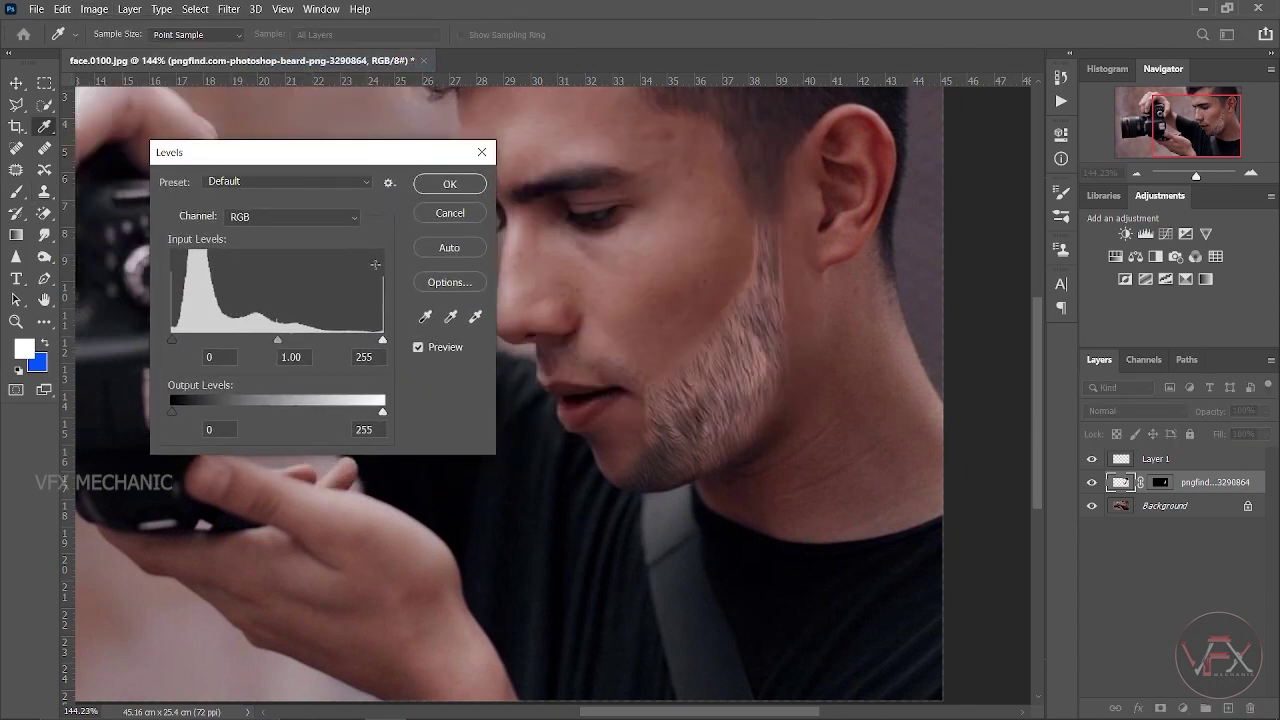
{"action": "left_click_drag", "start_coordinate": [278, 341], "coordinate": [314, 341]}
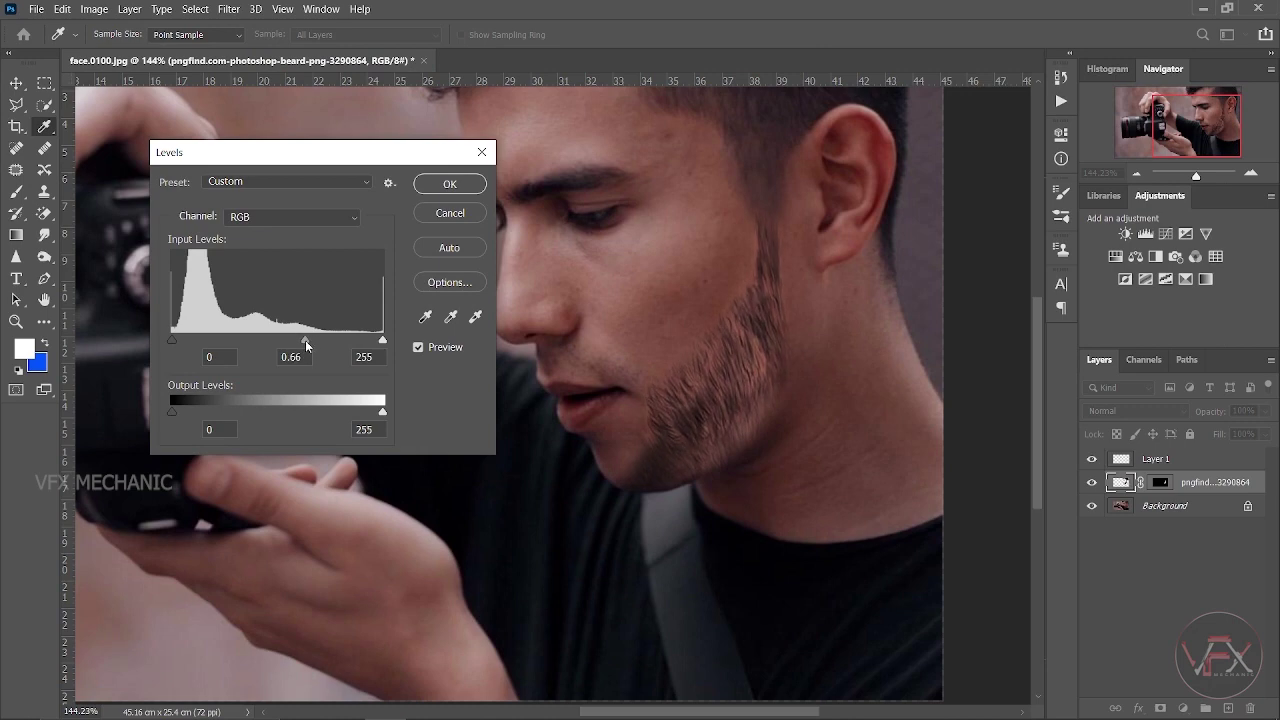
{"action": "mouse_move", "coordinate": [304, 340]}
{"action": "left_mouse_down"}
{"action": "mouse_move", "coordinate": [353, 343]}
{"action": "mouse_move", "coordinate": [302, 340]}
{"action": "left_mouse_up"}
{"action": "left_click", "coordinate": [449, 184]}
{"action": "scroll", "coordinate": [848, 397], "scroll_direction": "up", "scroll_amount": 1}
{"action": "scroll", "coordinate": [866, 400], "scroll_direction": "up", "scroll_amount": 1}
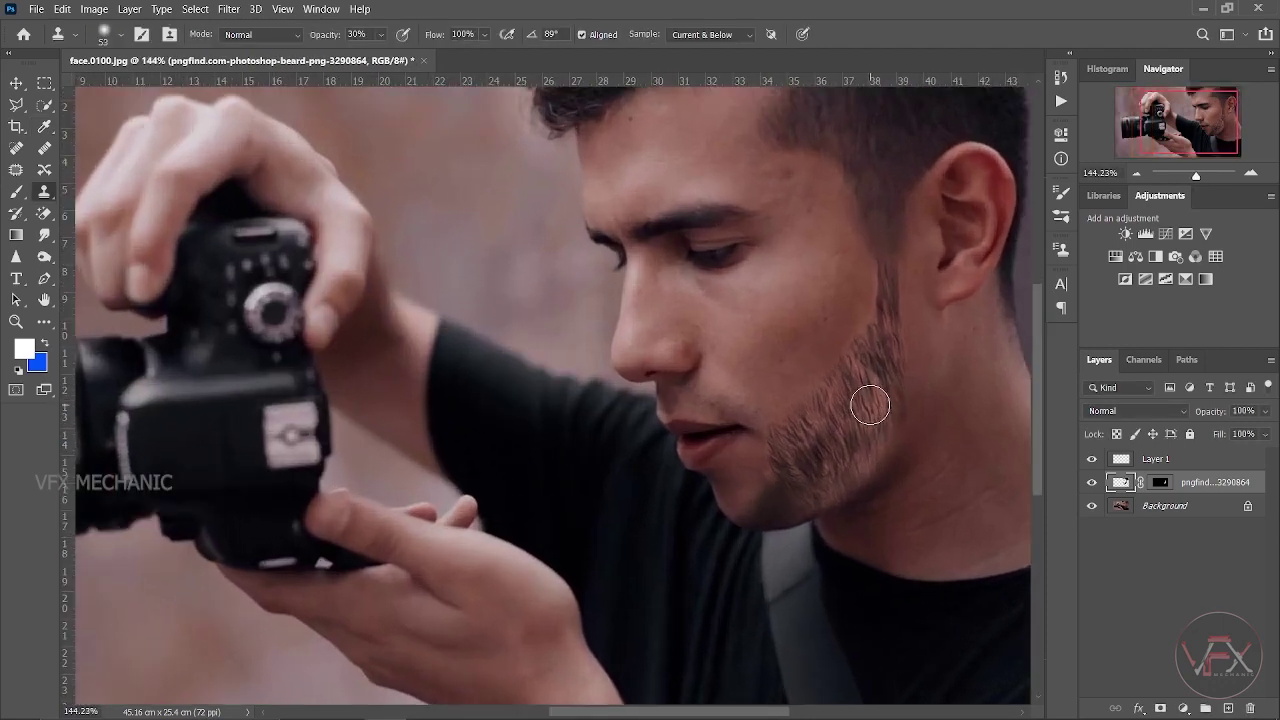
{"action": "scroll", "coordinate": [866, 400], "scroll_direction": "up", "scroll_amount": 1}
Darken Layer 1's cloned stubble midtones with Levels to 0.63
{"action": "left_click", "coordinate": [1181, 460]}
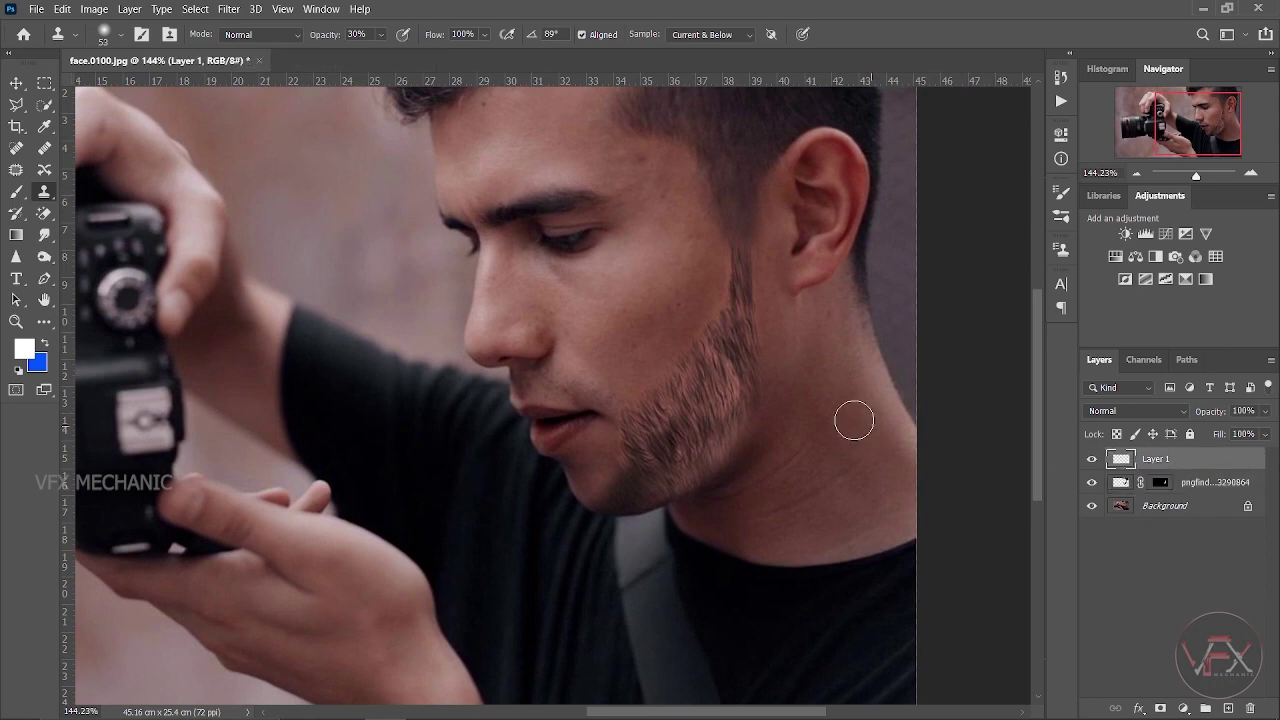
{"action": "left_click", "coordinate": [130, 9]}
{"action": "mouse_move", "coordinate": [94, 9]}
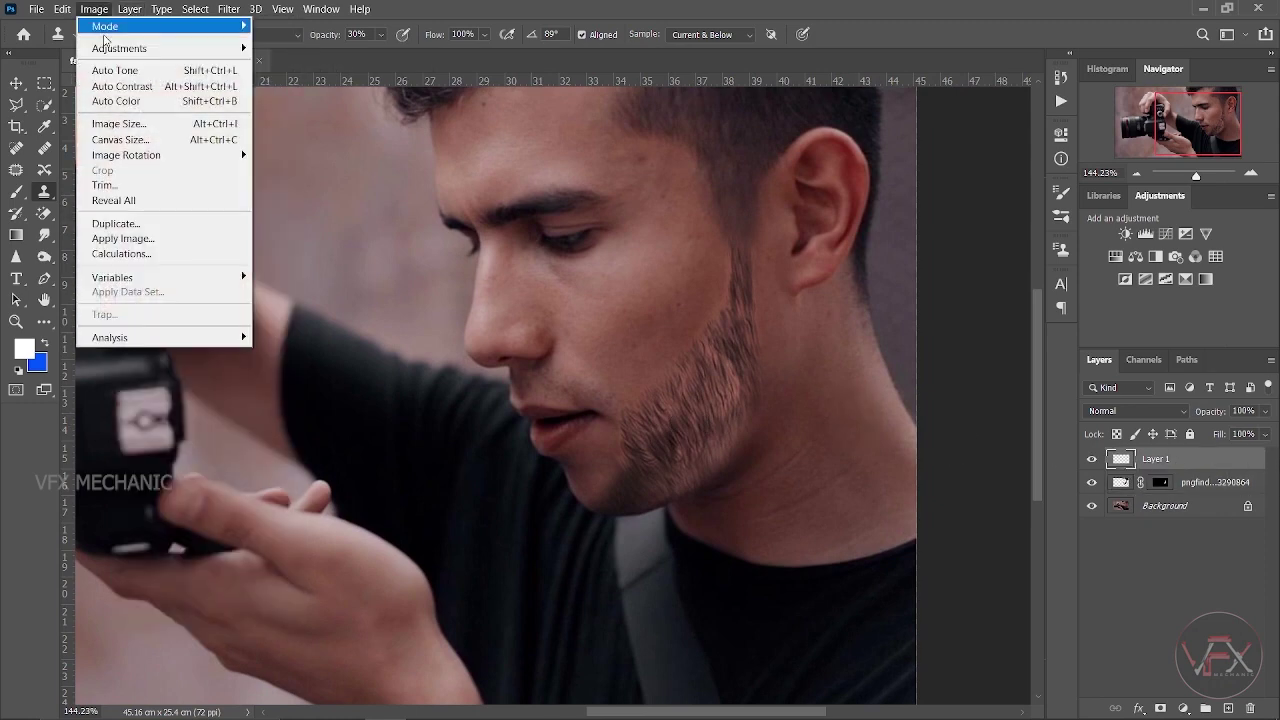
{"action": "mouse_move", "coordinate": [180, 48]}
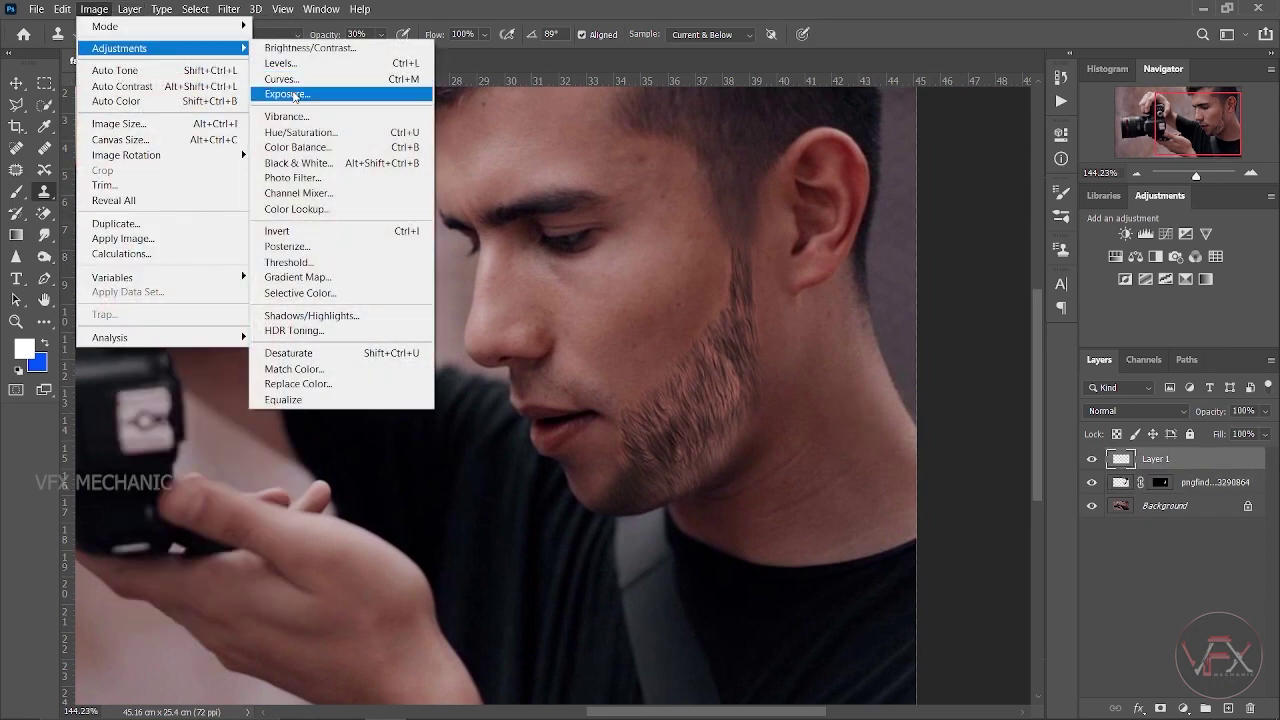
{"action": "left_click", "coordinate": [284, 64]}
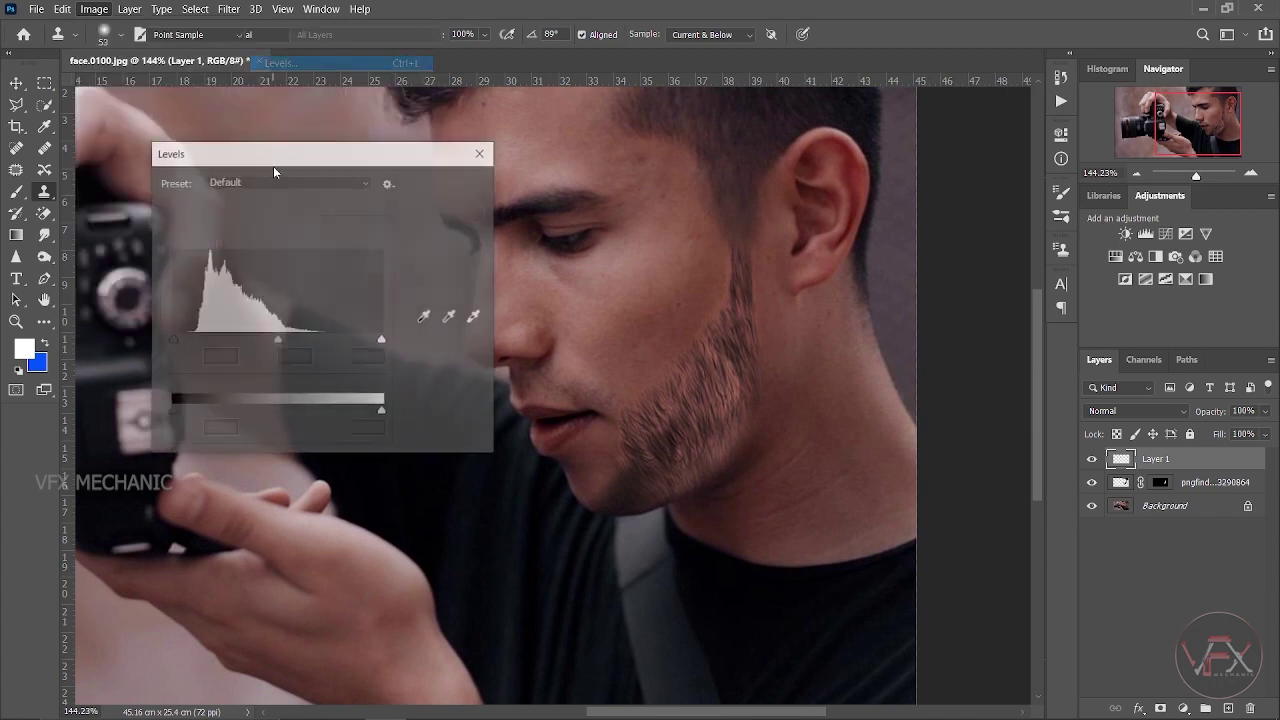
{"action": "left_click_drag", "start_coordinate": [278, 339], "coordinate": [295, 340]}
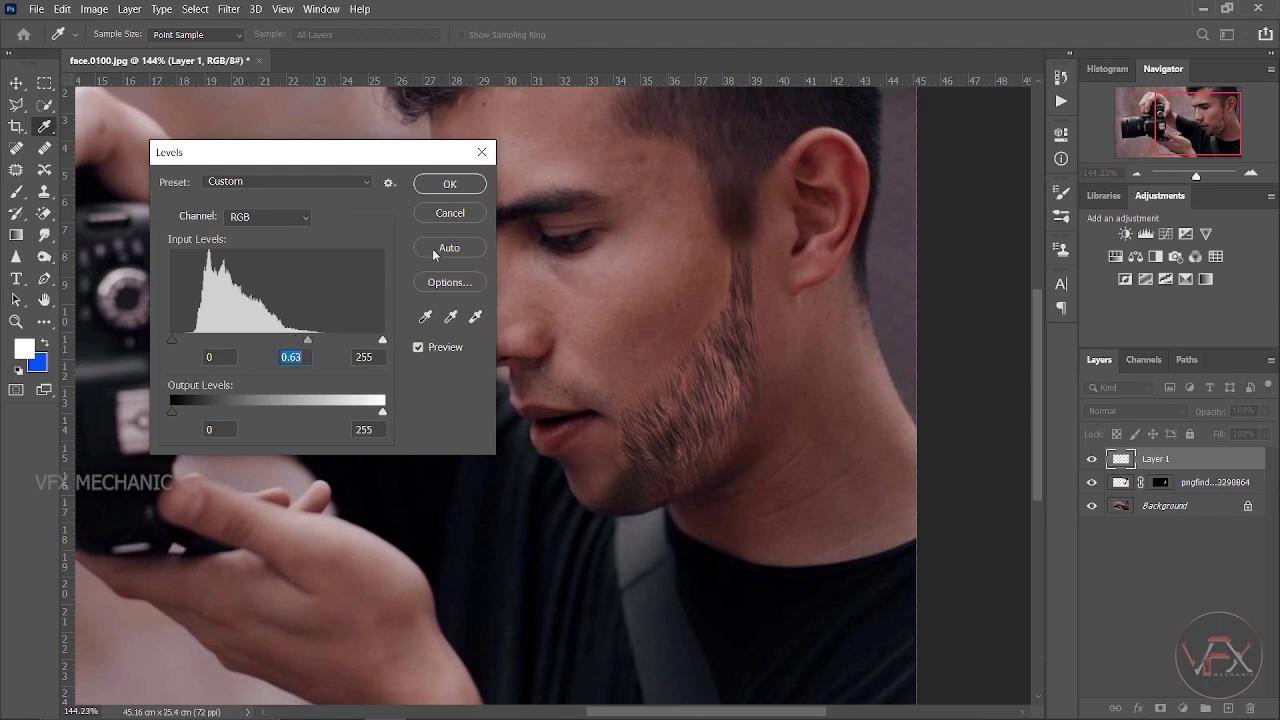
{"action": "left_click", "coordinate": [472, 188]}
{"action": "left_click", "coordinate": [44, 215]}
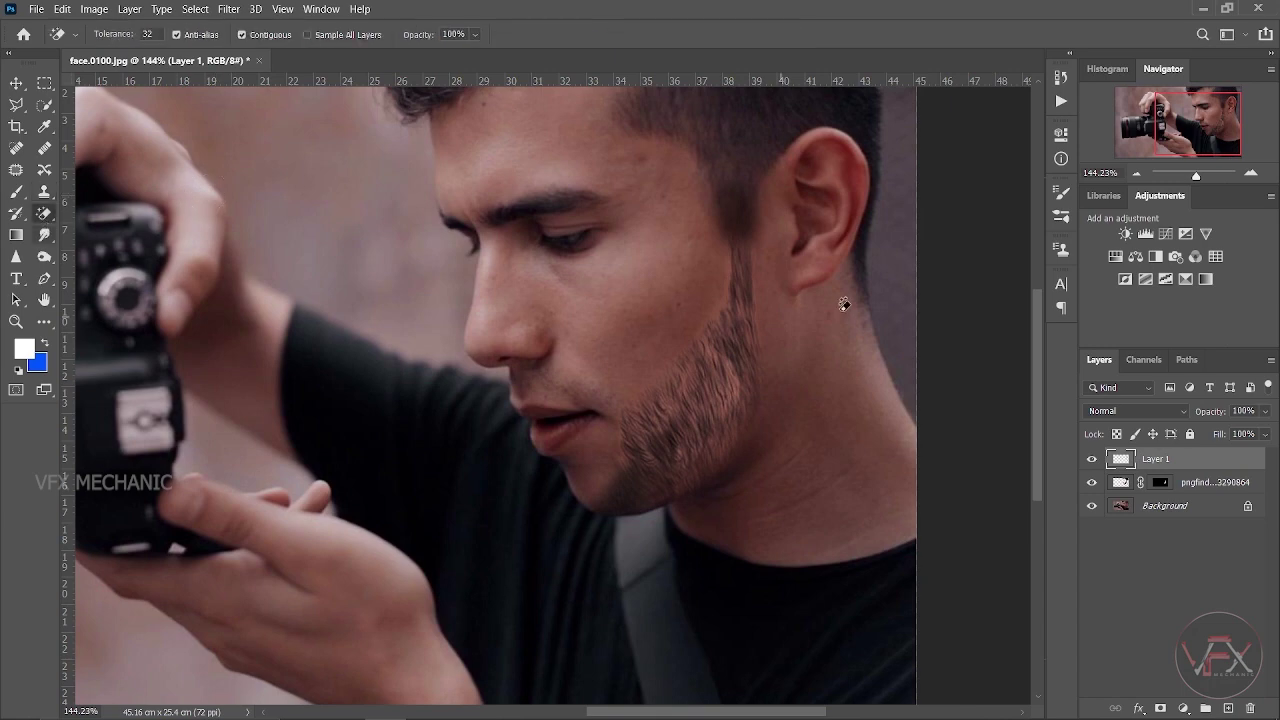
Switch to the standard Eraser with a soft, low-hardness brush of about 81 px
{"action": "right_click", "coordinate": [46, 220]}
{"action": "left_click", "coordinate": [115, 212]}
{"action": "right_click", "coordinate": [760, 215]}
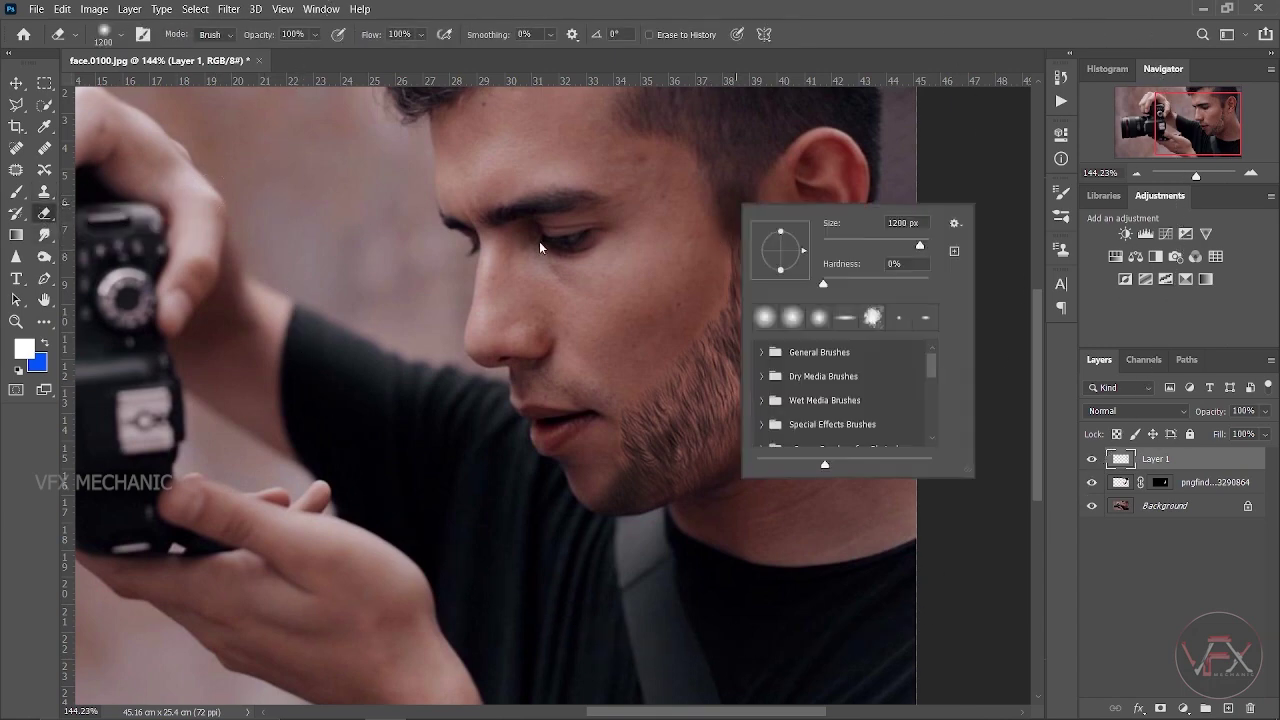
{"action": "left_click_drag", "start_coordinate": [600, 251], "coordinate": [474, 305]}
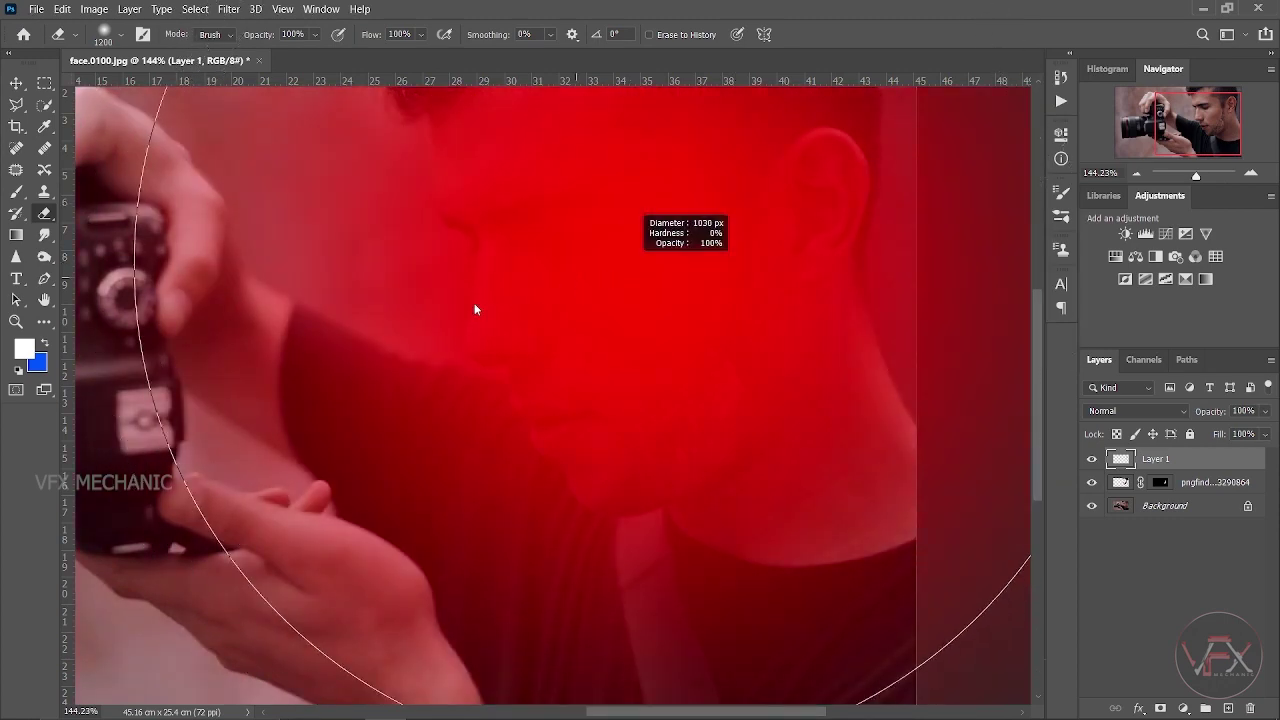
{"action": "left_click_drag", "start_coordinate": [611, 271], "coordinate": [629, 270]}
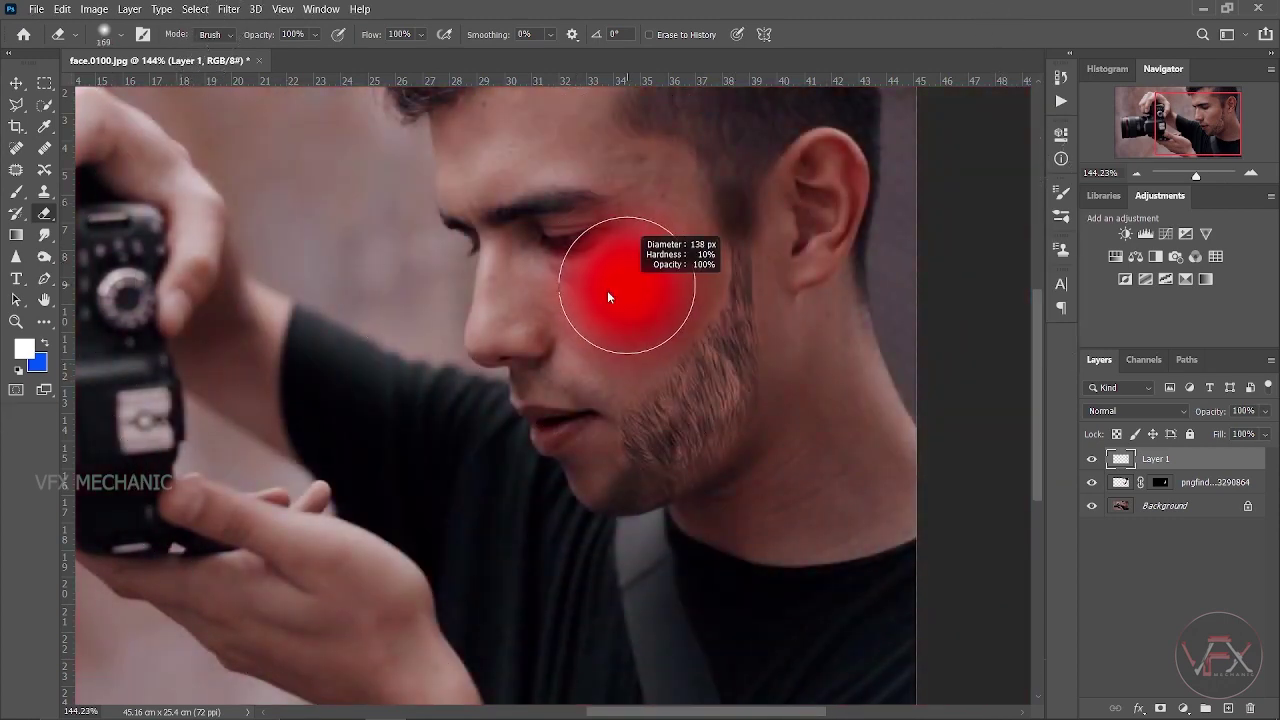
{"action": "left_click_drag", "start_coordinate": [740, 200], "coordinate": [713, 206]}
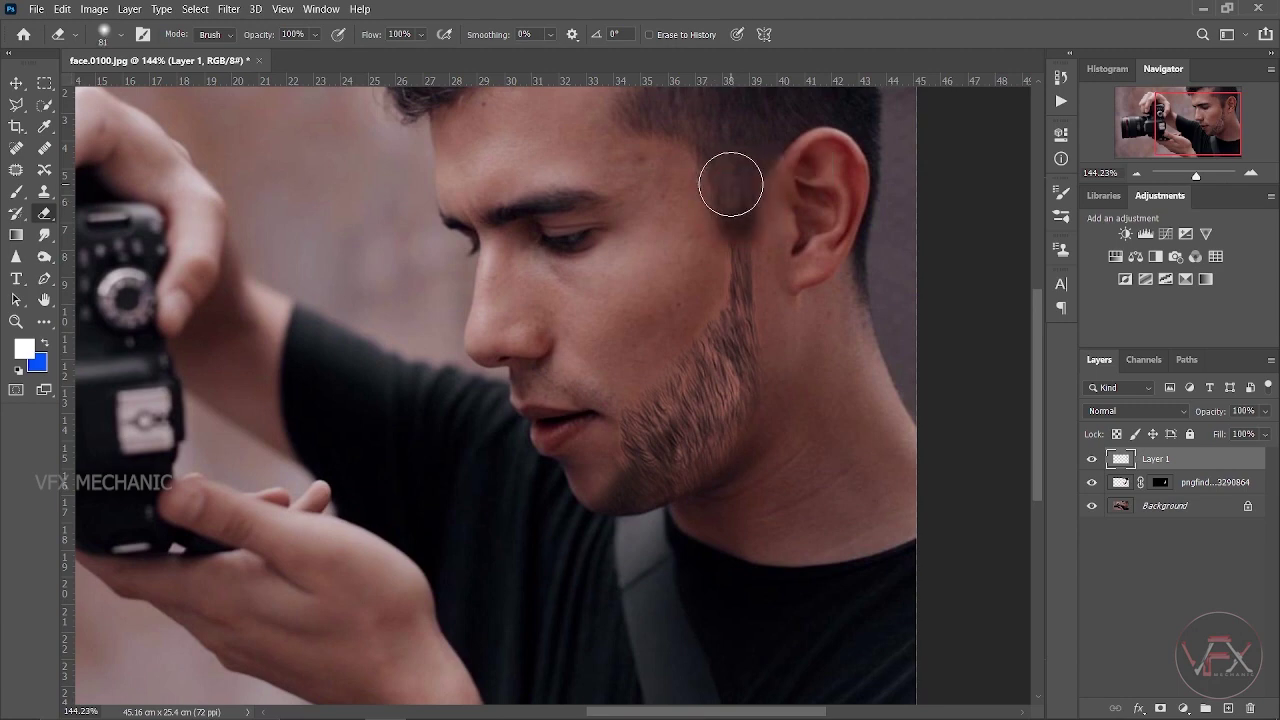
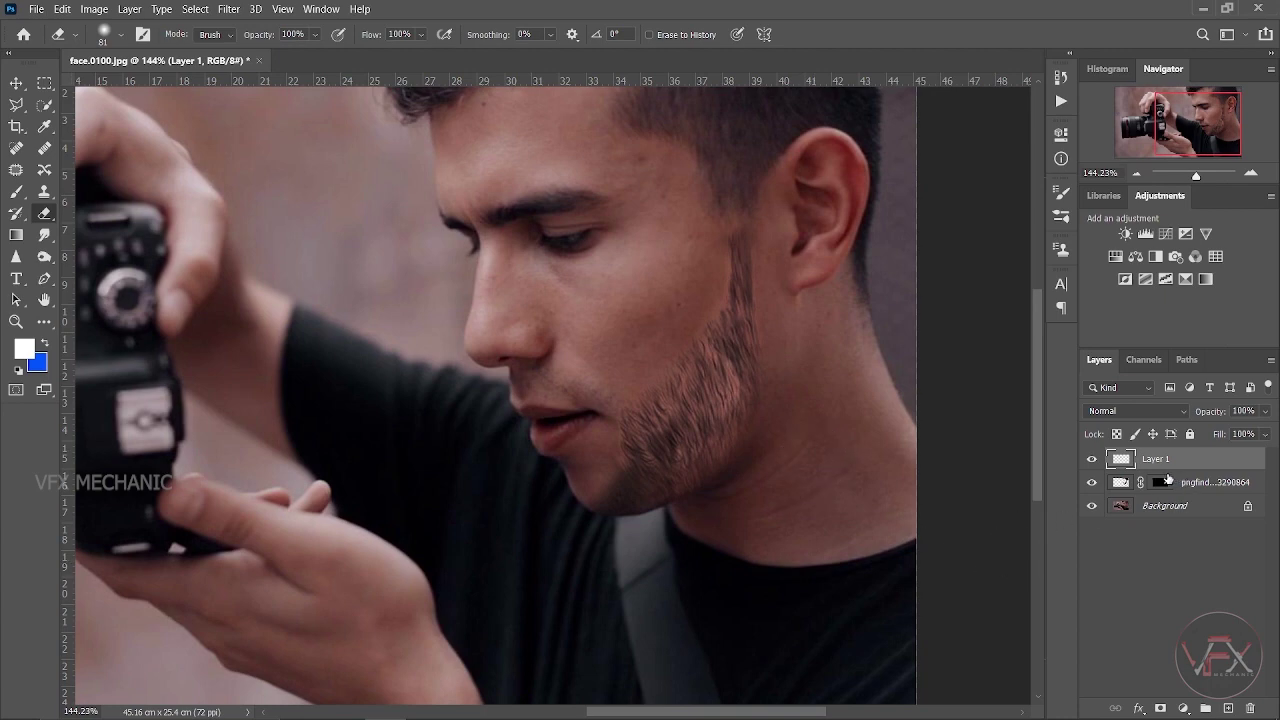
Merge the beard layer down with its mask applied and set its opacity to 40%
{"action": "key", "text": "ctrl+e"}
{"action": "left_click", "coordinate": [612, 299]}
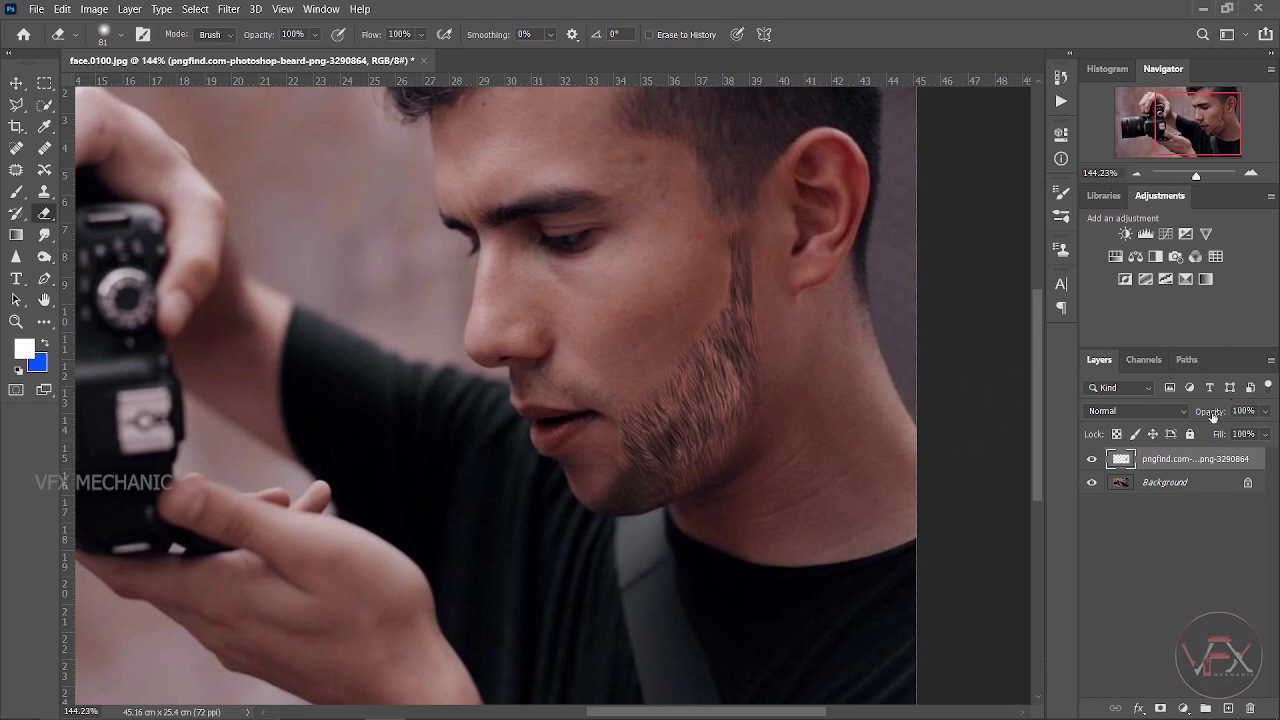
{"action": "left_click_drag", "start_coordinate": [1212, 416], "coordinate": [1163, 415]}
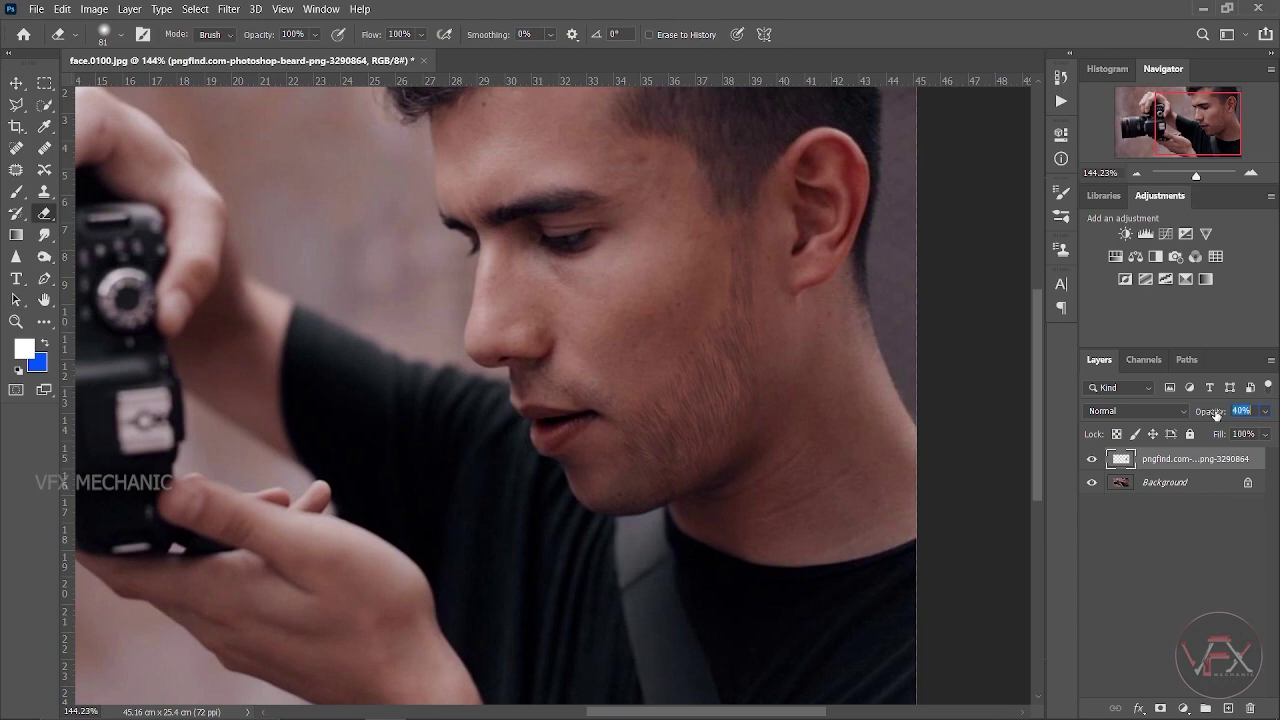
{"action": "key", "text": "Return"}
Toggle the faded beard's visibility on and off to compare, leaving it visible
{"action": "scroll", "coordinate": [591, 443], "scroll_direction": "down", "scroll_amount": 2}
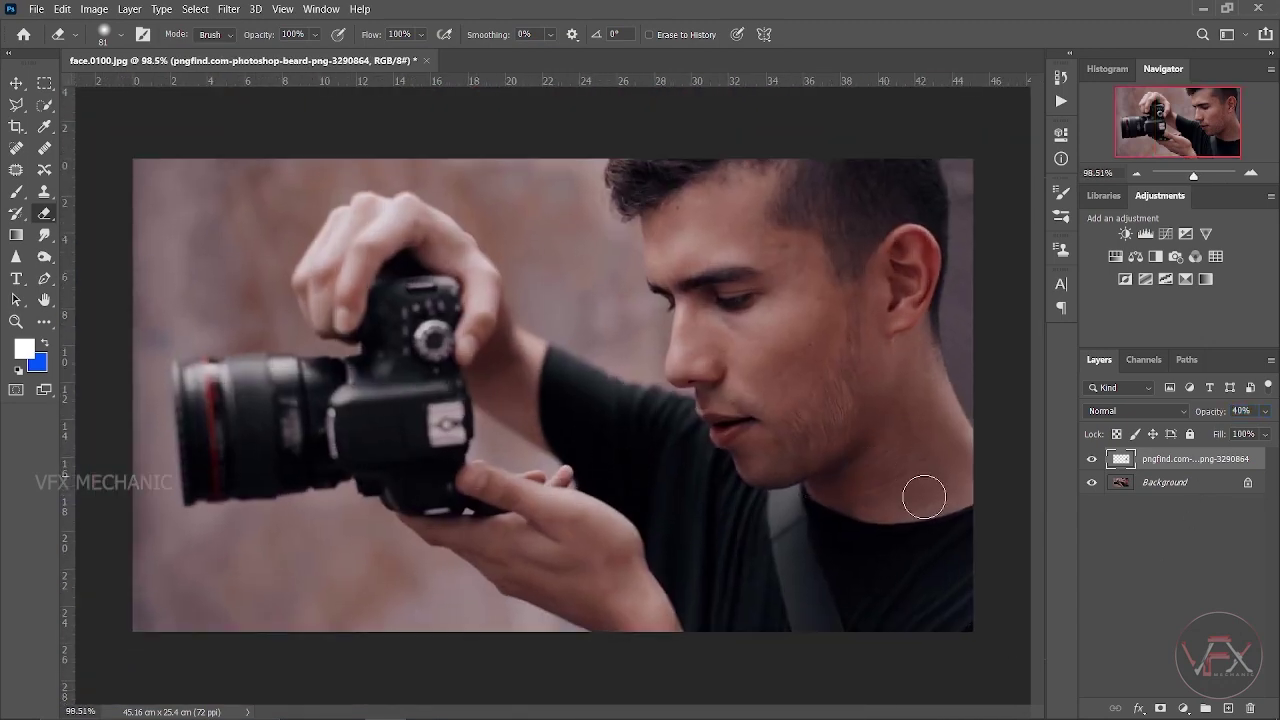
{"action": "left_click", "coordinate": [1091, 459]}
{"action": "left_click", "coordinate": [1091, 459]}
{"action": "left_click", "coordinate": [1091, 459]}
{"action": "left_click", "coordinate": [1091, 459]}
{"action": "left_click", "coordinate": [1091, 459]}
{"action": "left_click", "coordinate": [1091, 459]}
{"action": "left_click", "coordinate": [1091, 459]}
{"action": "left_click", "coordinate": [1091, 459]}
{"action": "left_click", "coordinate": [1173, 535]}
{"action": "left_click", "coordinate": [1090, 459]}
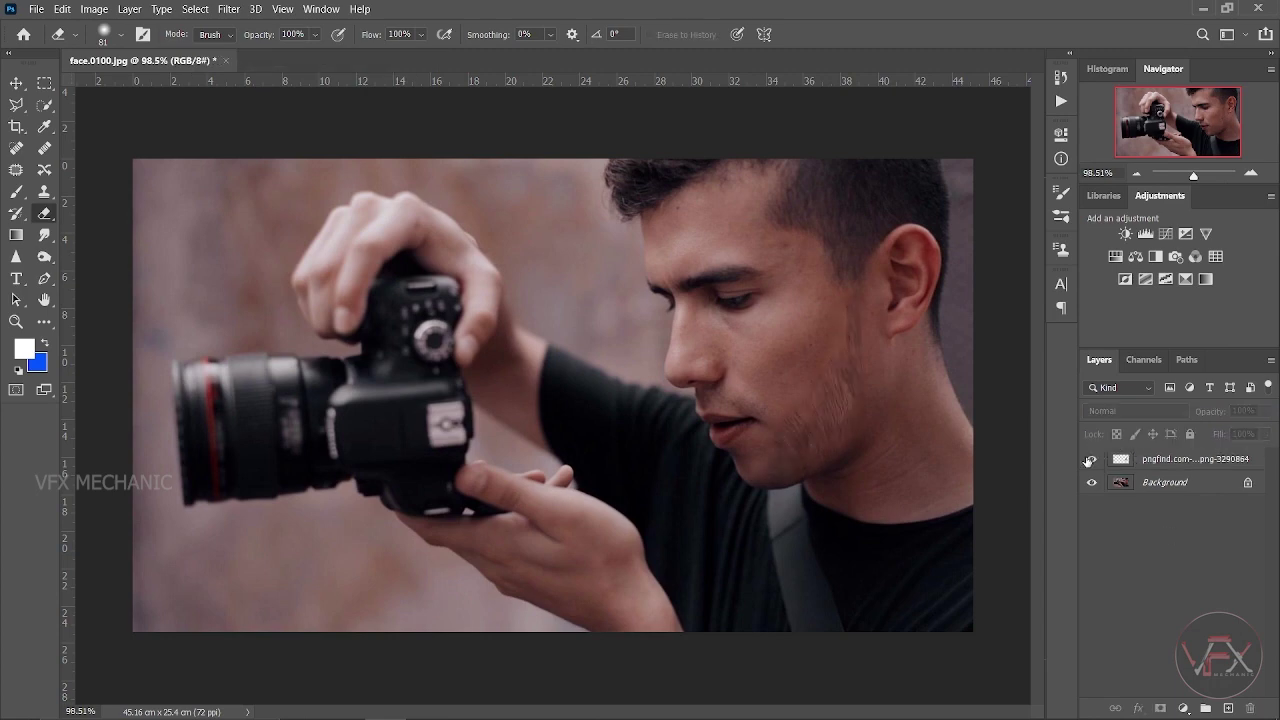
{"action": "left_click", "coordinate": [1090, 459]}
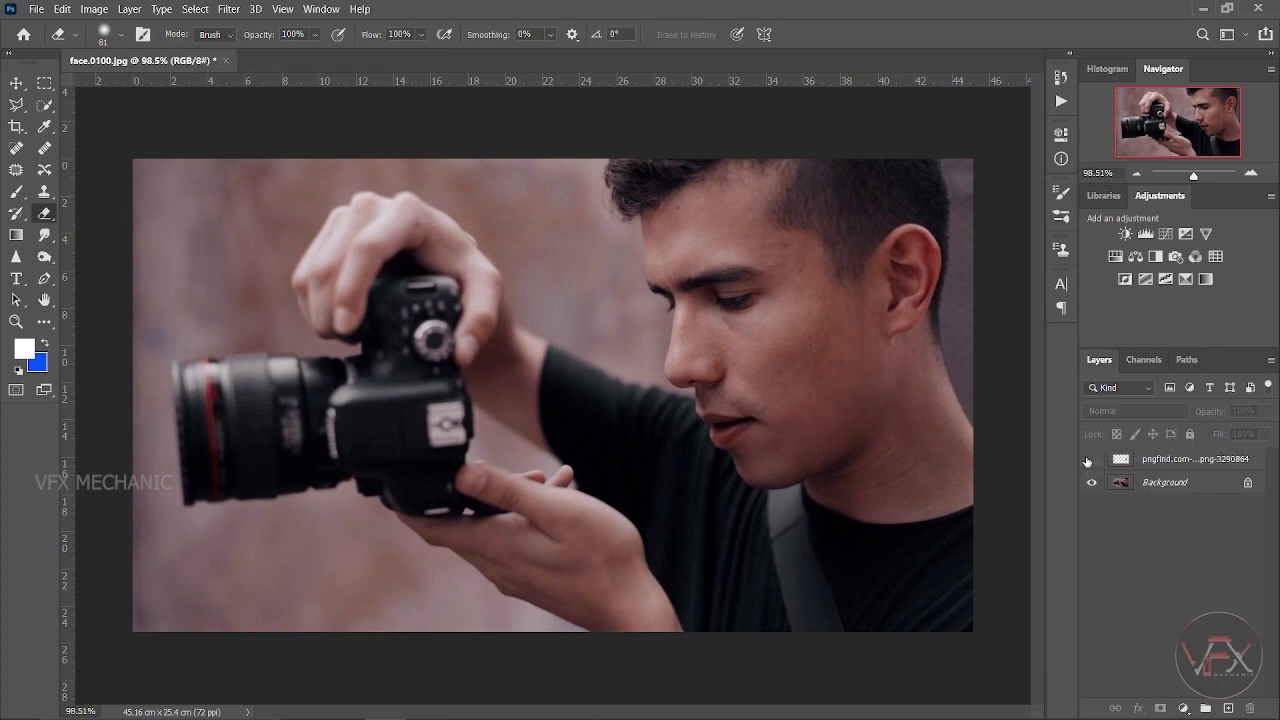
{"action": "left_click", "coordinate": [1090, 459]}
{"action": "left_click", "coordinate": [1090, 459]}
{"action": "left_click", "coordinate": [1090, 459]}
{"action": "left_click", "coordinate": [1090, 459]}
{"action": "left_click", "coordinate": [1090, 459]}
{"action": "left_click", "coordinate": [1090, 459]}
{"action": "left_click", "coordinate": [1090, 459]}
Add a new empty layer above the beard layer for retouching
{"action": "scroll", "coordinate": [870, 358], "scroll_direction": "up", "scroll_amount": 2}
{"action": "scroll", "coordinate": [870, 358], "scroll_direction": "up", "scroll_amount": 1}
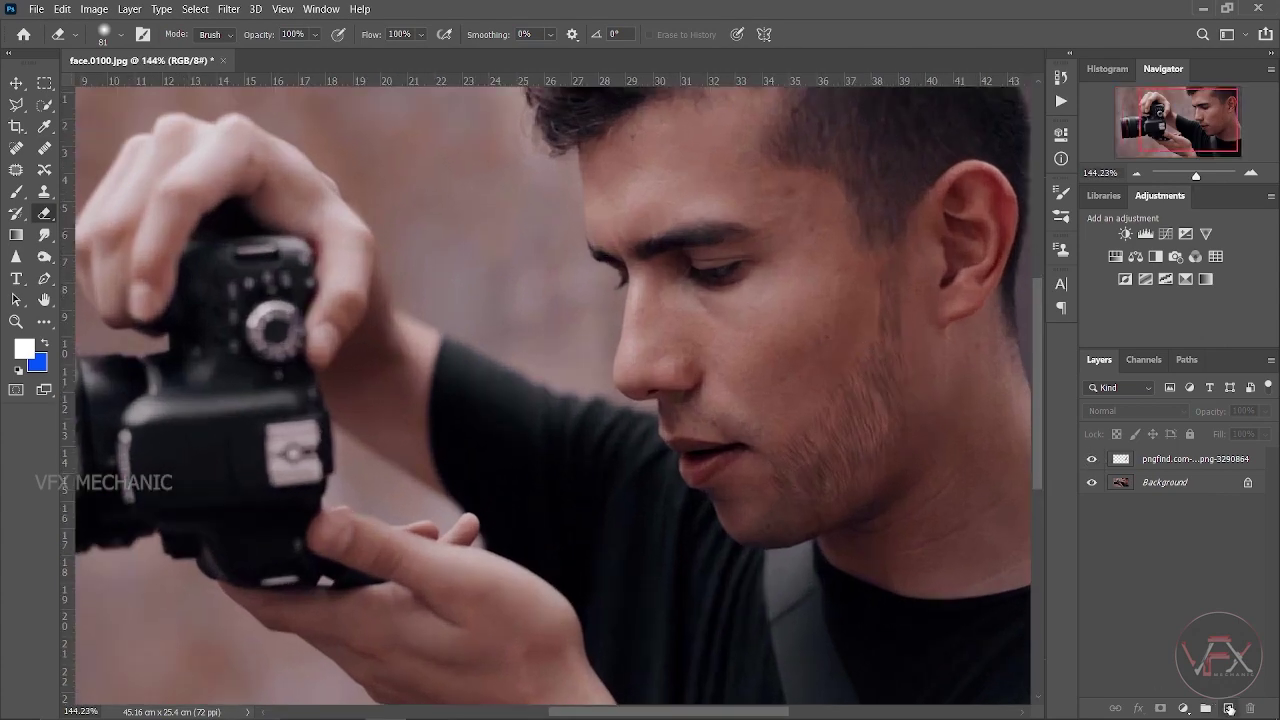
{"action": "left_click", "coordinate": [1229, 708]}
With the Clone Stamp, sample skin on the cheek and clone over the cheek stubble
{"action": "scroll", "coordinate": [870, 390], "scroll_direction": "up", "scroll_amount": 1}
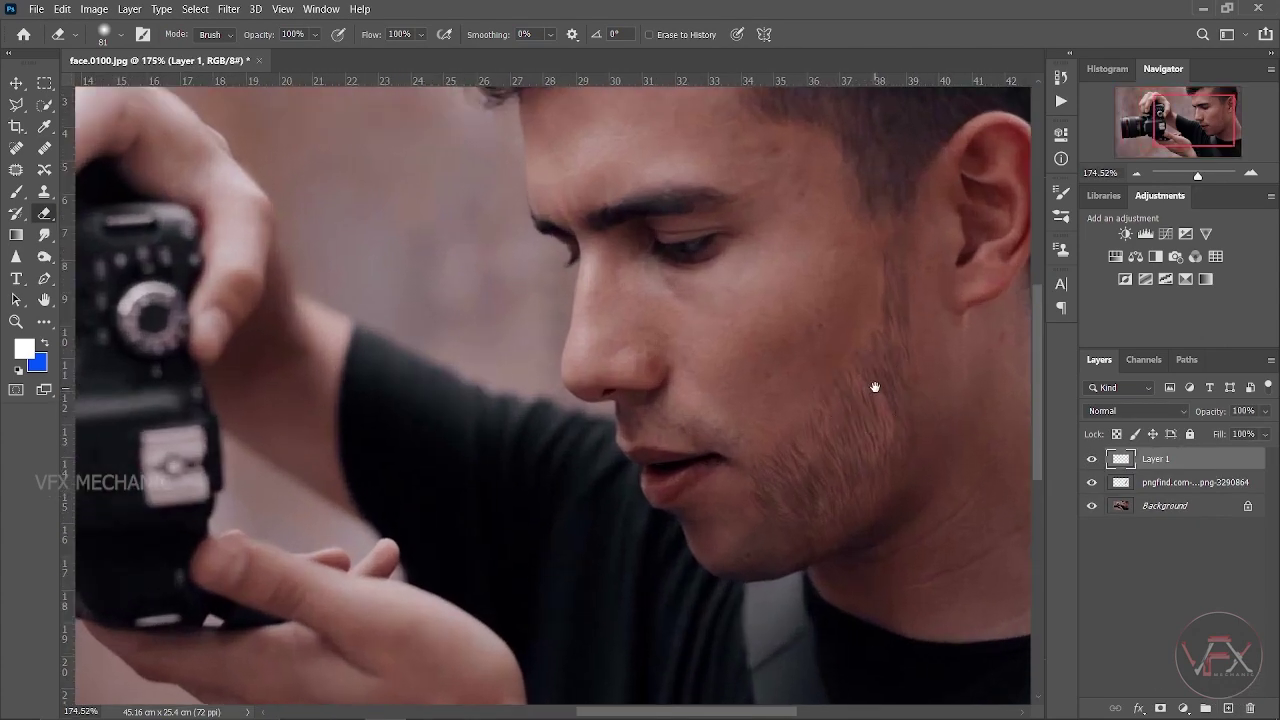
{"action": "left_click_drag", "start_coordinate": [875, 387], "coordinate": [754, 400]}
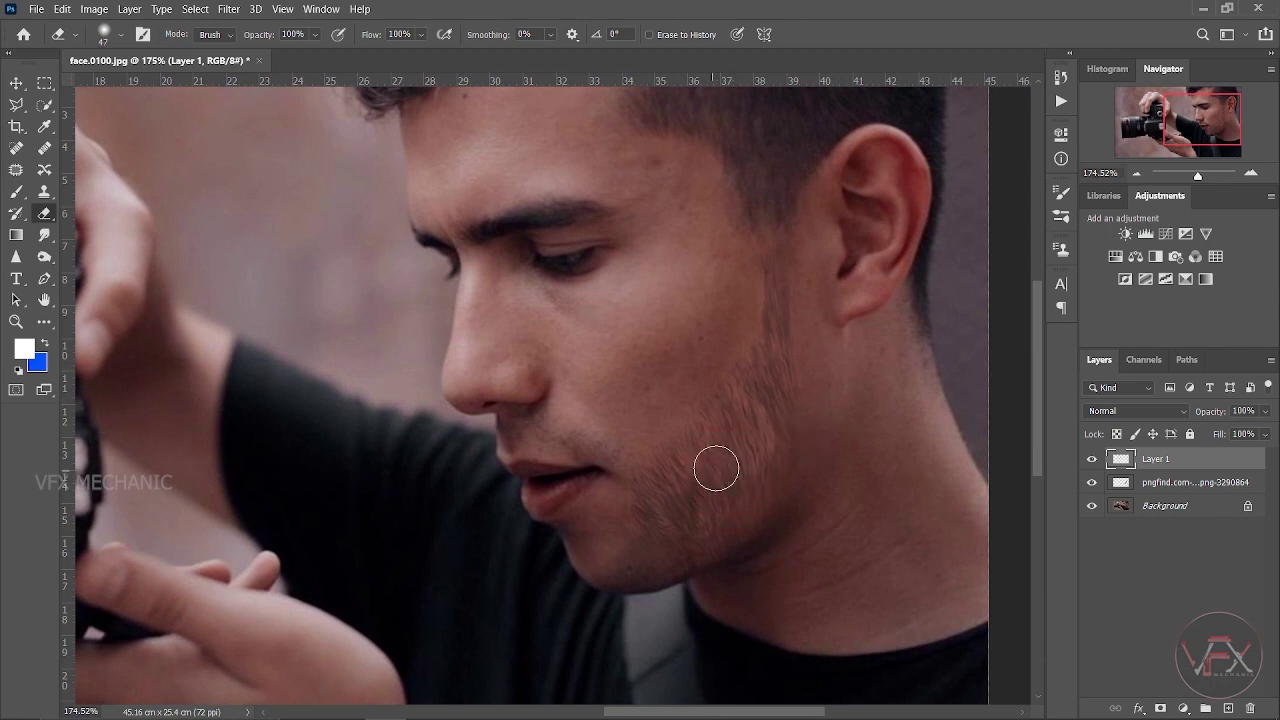
{"action": "left_click", "coordinate": [46, 191]}
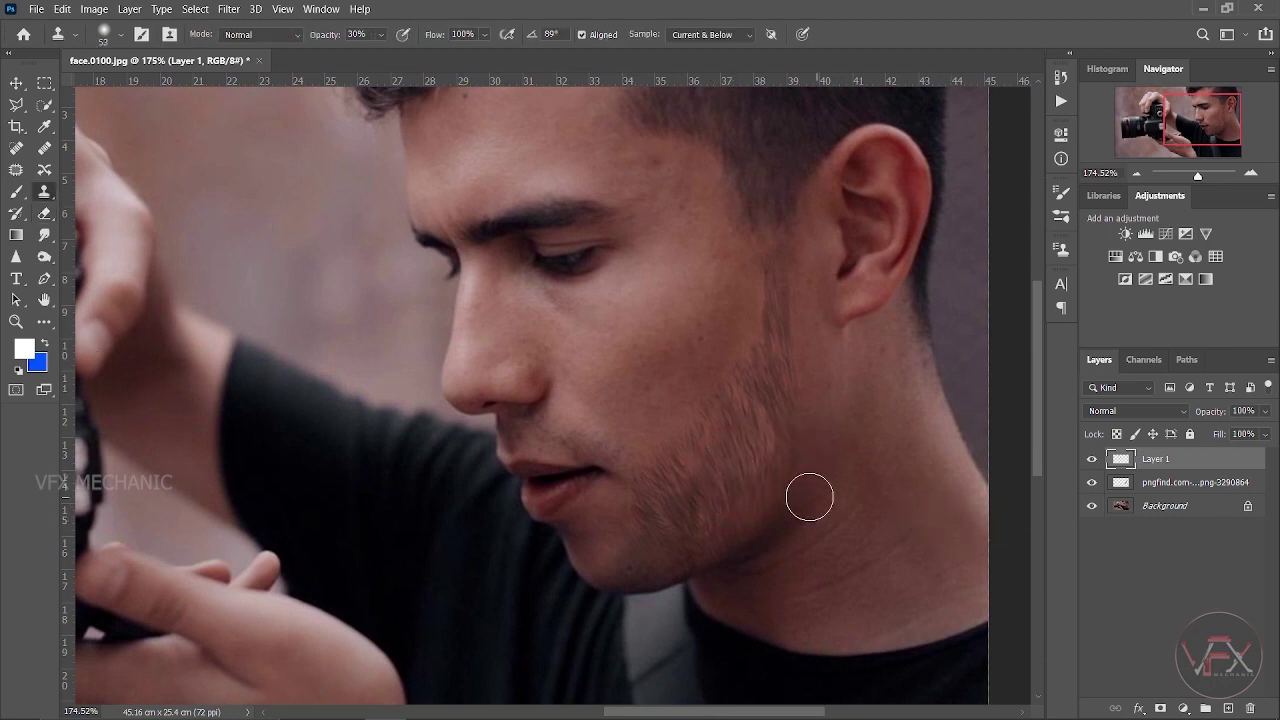
{"action": "left_click", "coordinate": [716, 466], "text": "alt"}
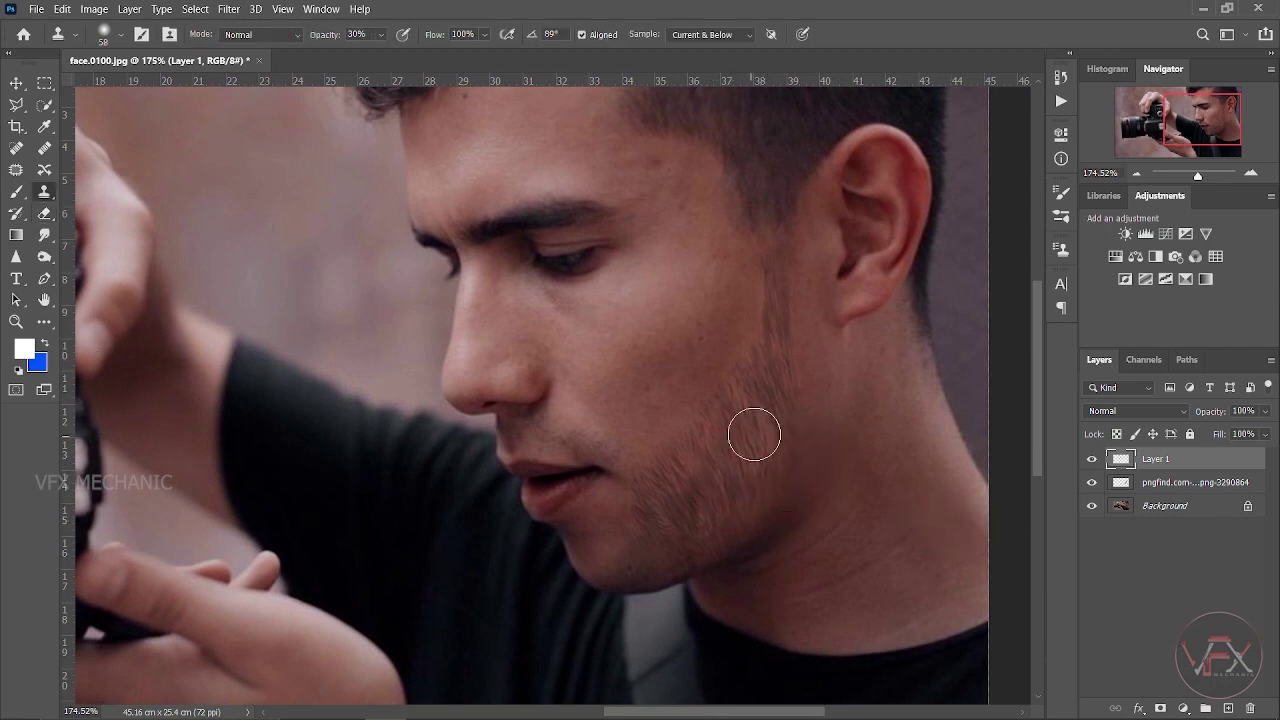
{"action": "mouse_move", "coordinate": [752, 432]}
{"action": "left_mouse_down"}
{"action": "mouse_move", "coordinate": [757, 405]}
{"action": "mouse_move", "coordinate": [733, 443]}
{"action": "mouse_move", "coordinate": [745, 399]}
{"action": "left_mouse_up"}
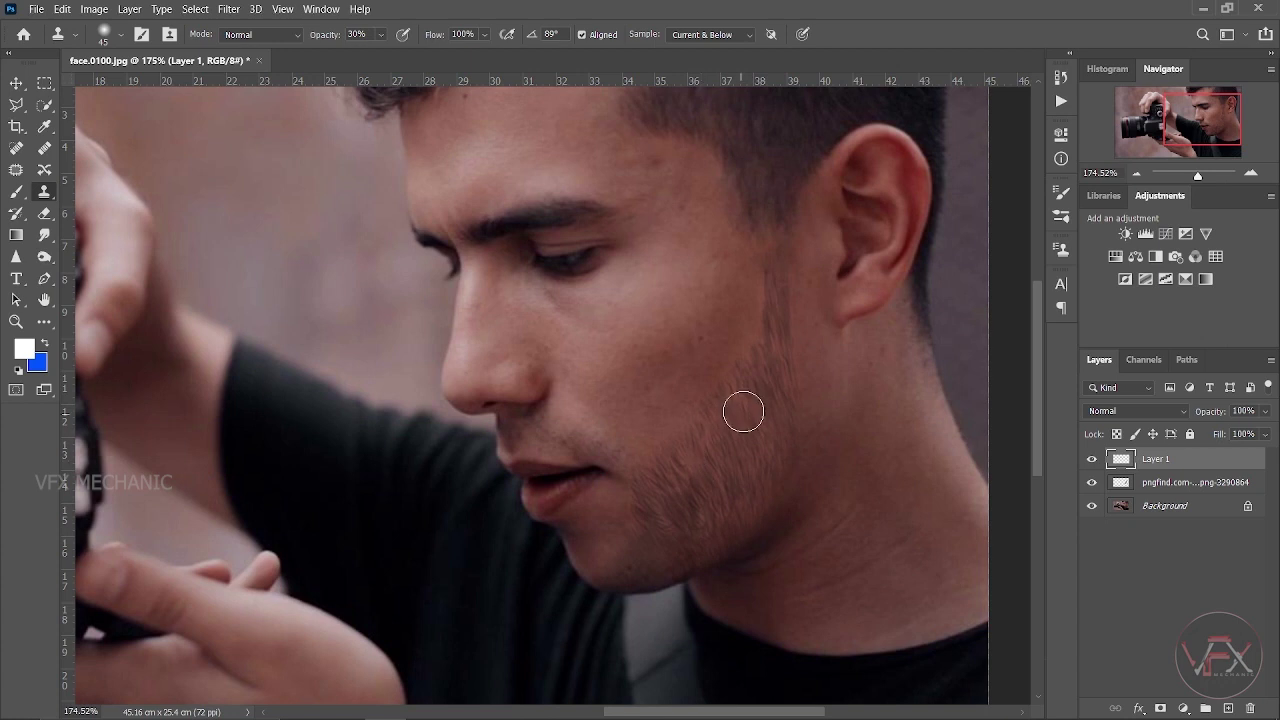
Sample skin near the ear and temple, cloning down the cheek and over jaw stubble
{"action": "left_click", "coordinate": [772, 206], "text": "alt"}
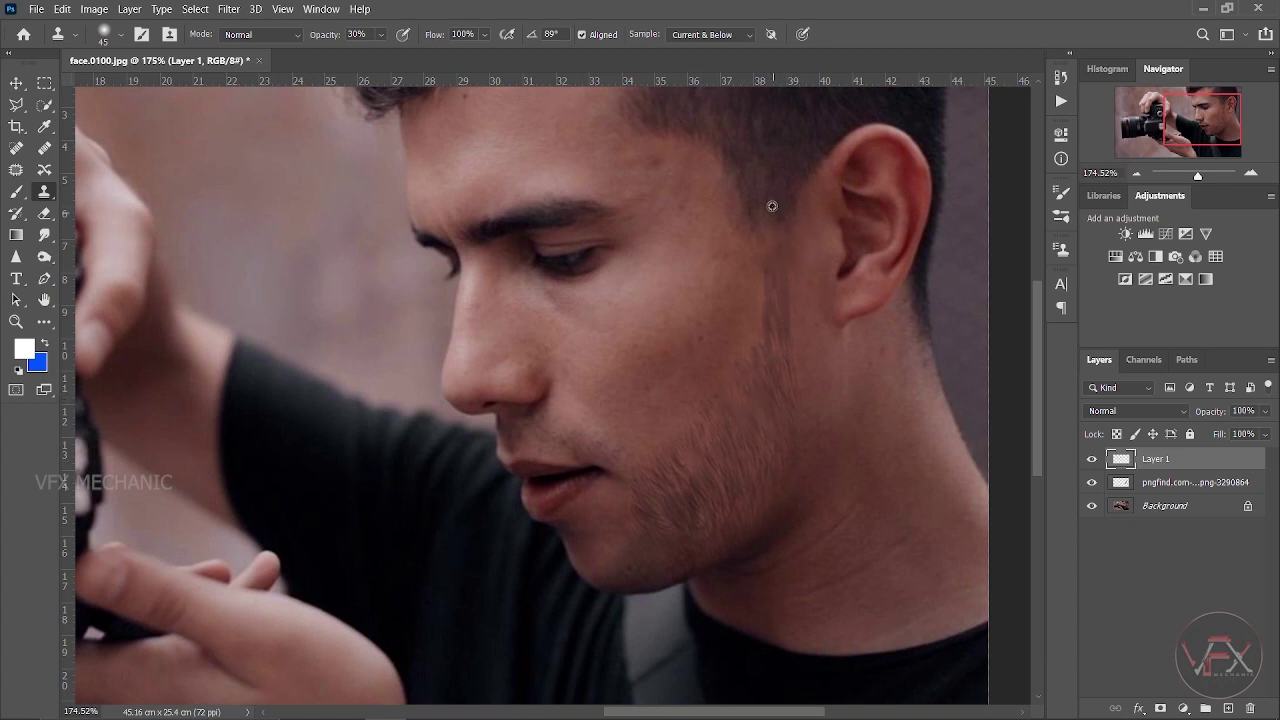
{"action": "left_click", "coordinate": [760, 153], "text": "alt"}
{"action": "left_click_drag", "start_coordinate": [766, 220], "coordinate": [766, 282]}
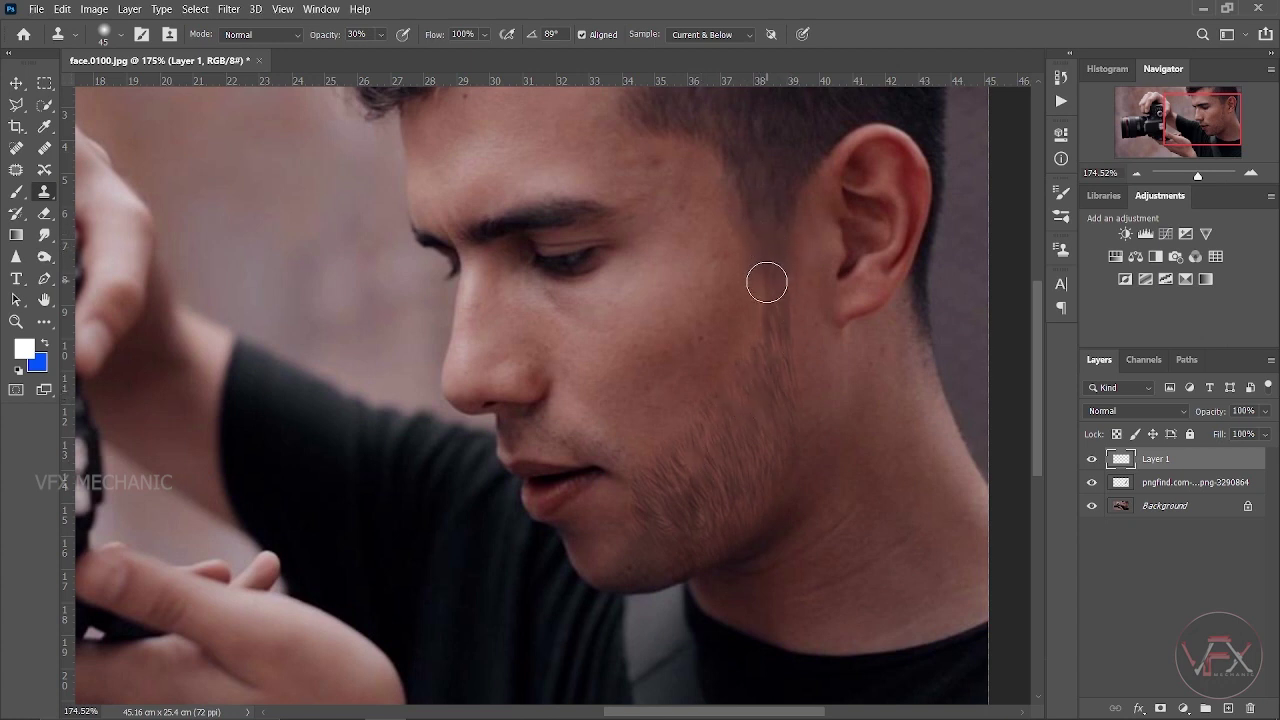
{"action": "left_click_drag", "start_coordinate": [743, 334], "coordinate": [737, 331]}
{"action": "left_click", "coordinate": [685, 489], "text": "alt"}
{"action": "left_click_drag", "start_coordinate": [691, 460], "coordinate": [761, 356]}
{"action": "left_click", "coordinate": [746, 478], "text": "alt"}
Shrink the clone brush to 28 px and clone skin down the cheek line
{"action": "right_click", "coordinate": [697, 538], "text": "alt"}
{"action": "right_click", "coordinate": [751, 414], "text": "alt"}
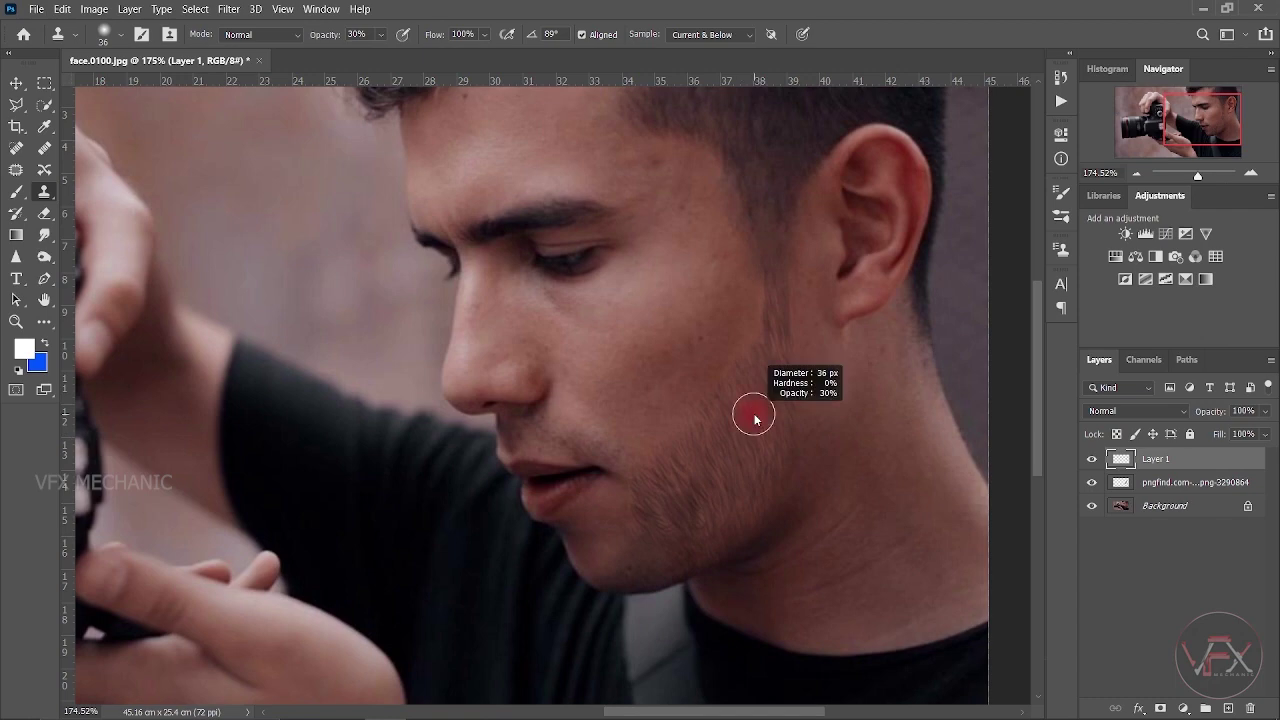
{"action": "scroll", "coordinate": [777, 330], "scroll_direction": "up", "scroll_amount": 2, "text": "alt"}
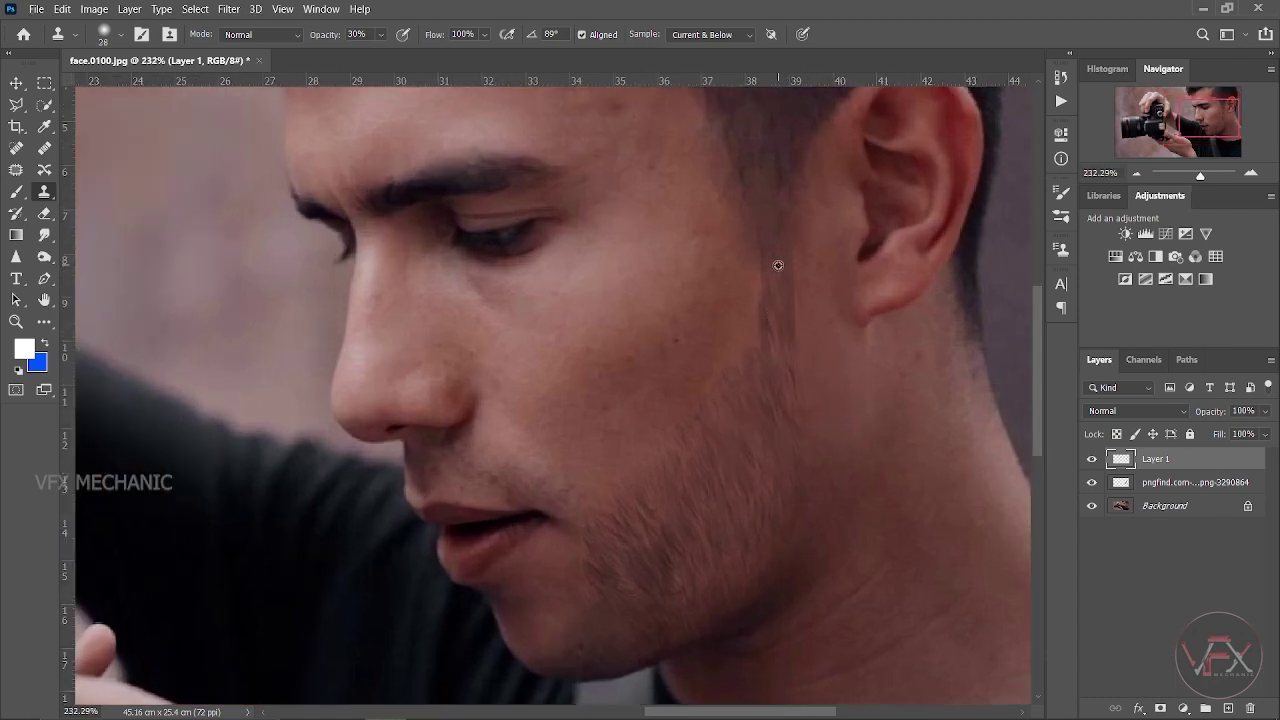
{"action": "left_click", "coordinate": [778, 265], "text": "alt"}
{"action": "left_click_drag", "start_coordinate": [760, 261], "coordinate": [758, 299]}
{"action": "left_click_drag", "start_coordinate": [758, 299], "coordinate": [749, 345]}
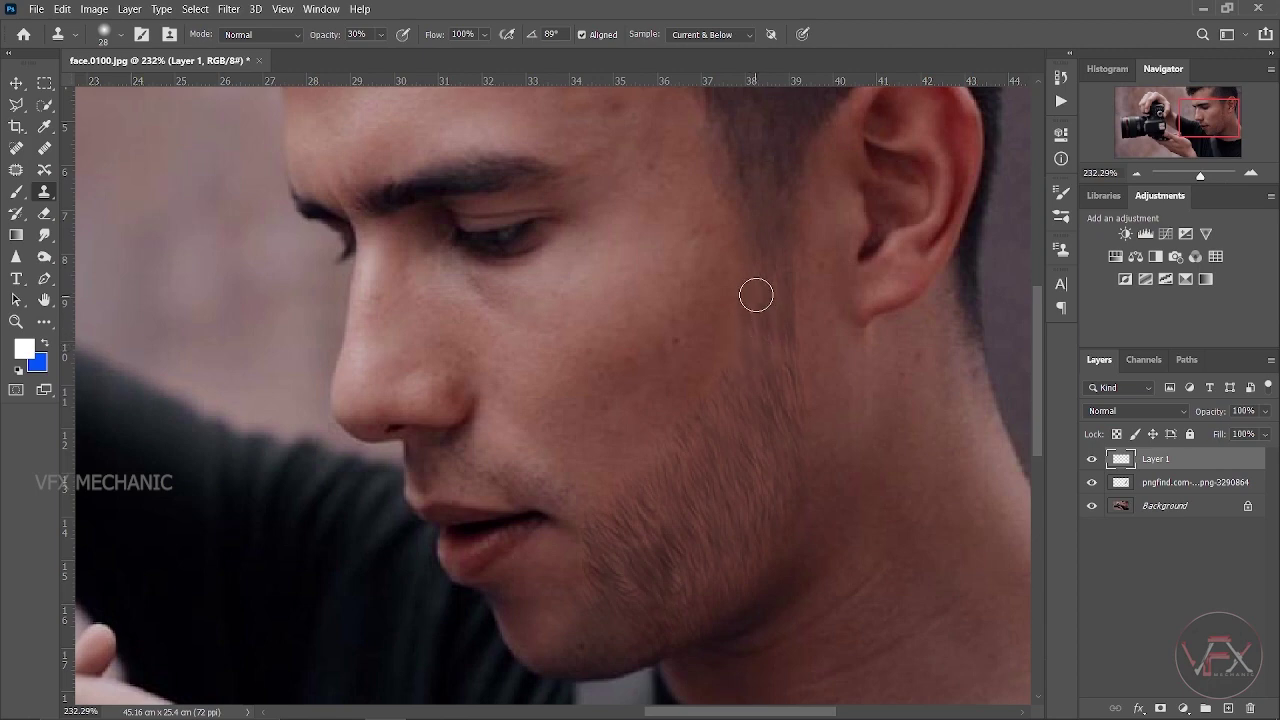
{"action": "left_click_drag", "start_coordinate": [754, 238], "coordinate": [755, 272]}
Enlarge the clone brush to 50 px and clone over the cheek stubble edge
{"action": "scroll", "coordinate": [764, 463], "scroll_direction": "down", "scroll_amount": 3}
{"action": "scroll", "coordinate": [857, 414], "scroll_direction": "up", "scroll_amount": 1}
{"action": "left_click_drag", "start_coordinate": [857, 412], "coordinate": [868, 410]}
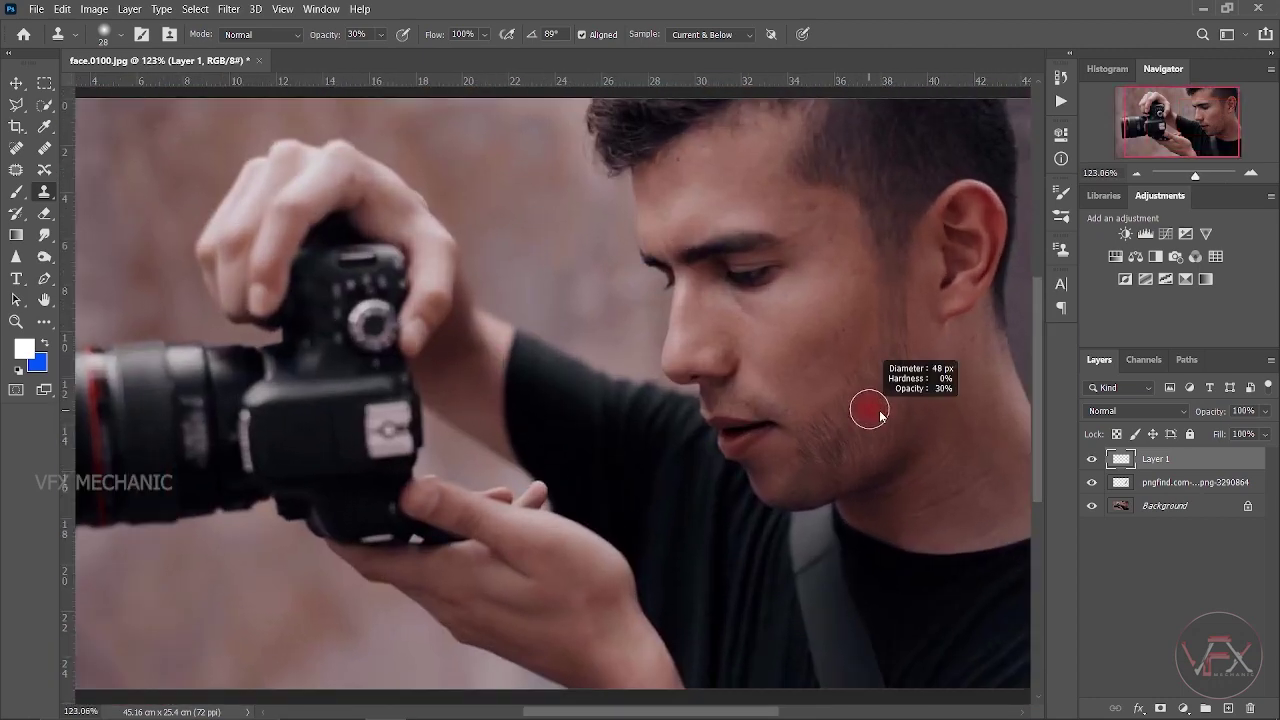
{"action": "left_click_drag", "start_coordinate": [897, 352], "coordinate": [889, 343]}
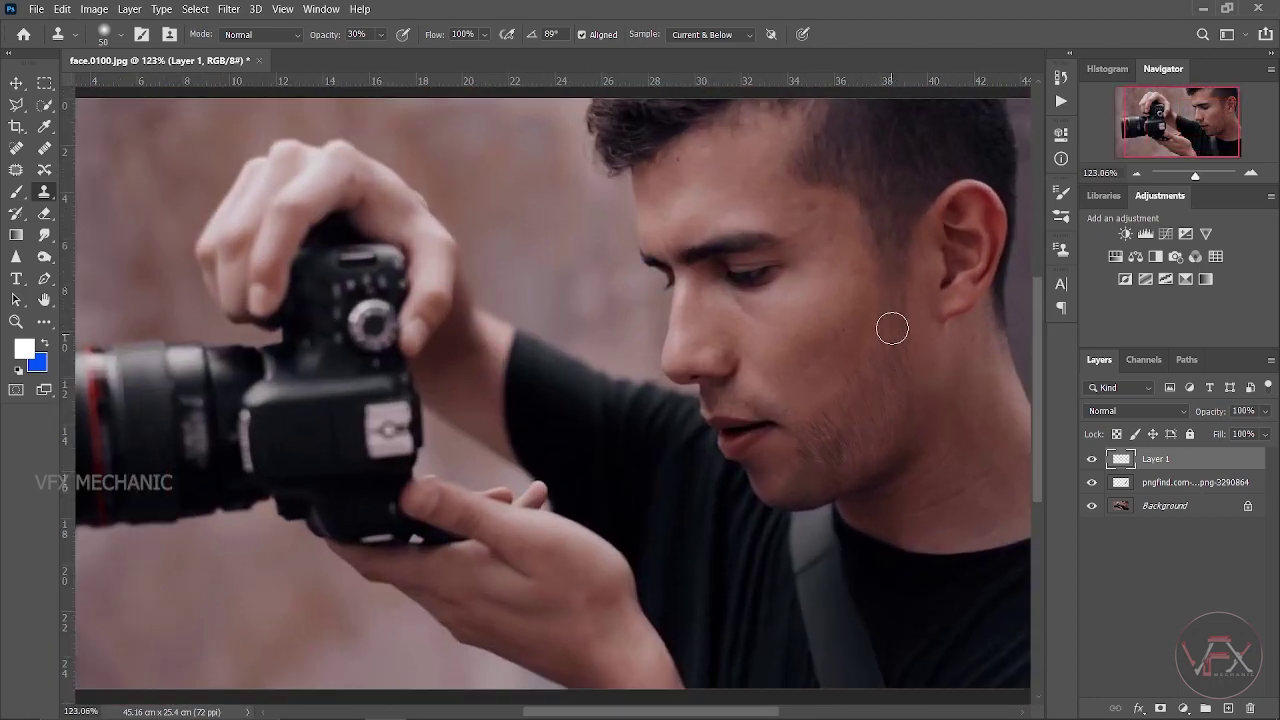
{"action": "scroll", "coordinate": [855, 435], "scroll_direction": "down", "scroll_amount": 2}
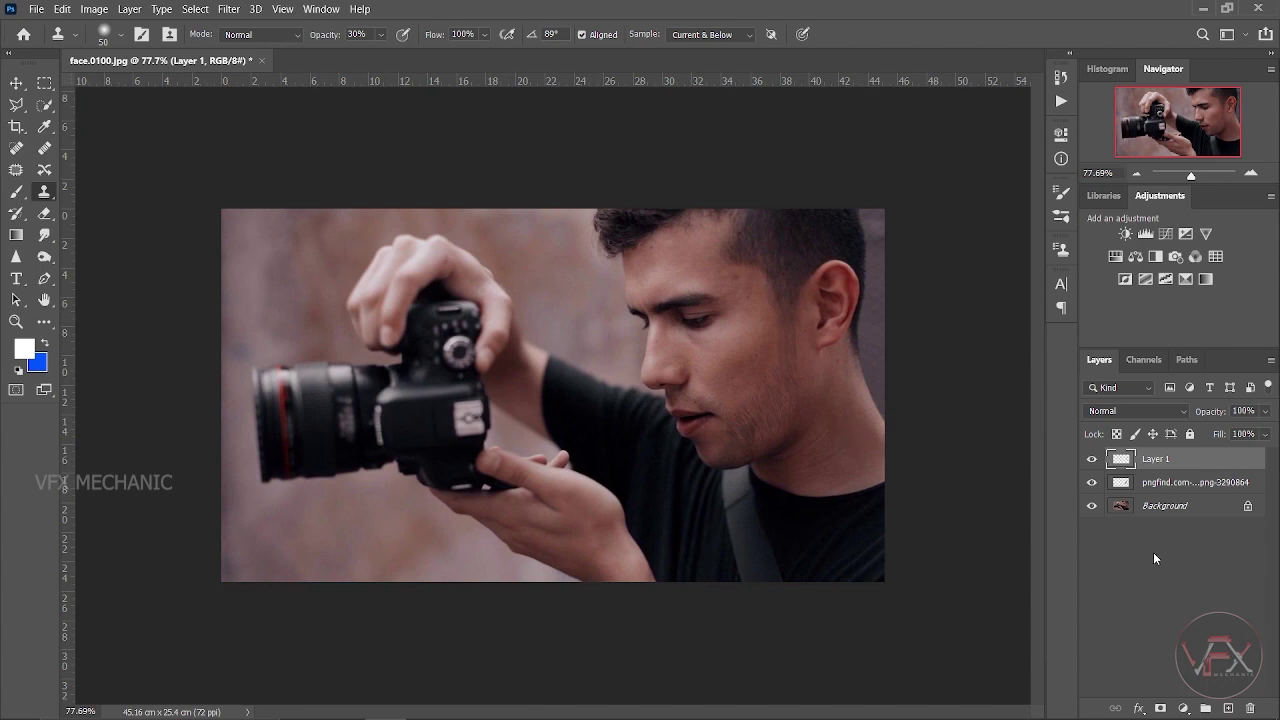
Compare the cheek retouching on and off, then merge Layer 1 into the beard layer
{"action": "left_click", "coordinate": [1092, 459]}
{"action": "left_click", "coordinate": [1092, 459]}
{"action": "left_click", "coordinate": [1092, 459]}
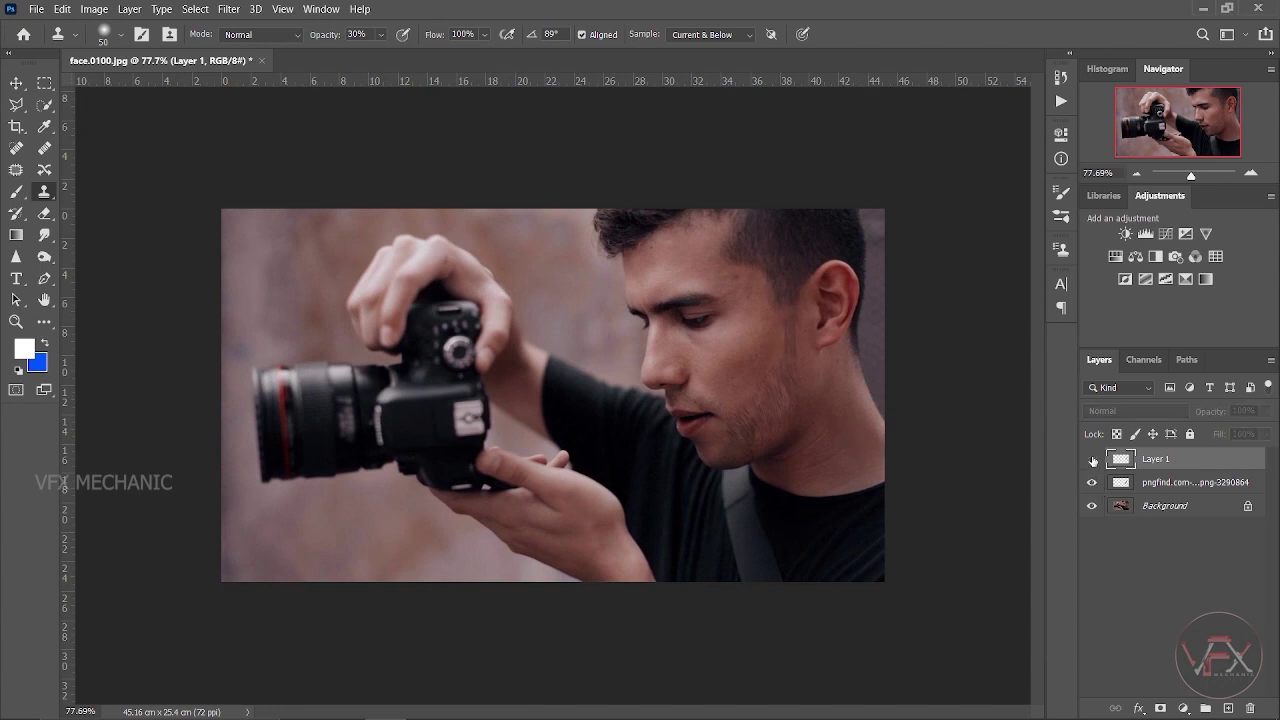
{"action": "left_click", "coordinate": [1092, 459]}
{"action": "left_click", "coordinate": [1092, 459]}
{"action": "left_click", "coordinate": [1092, 459]}
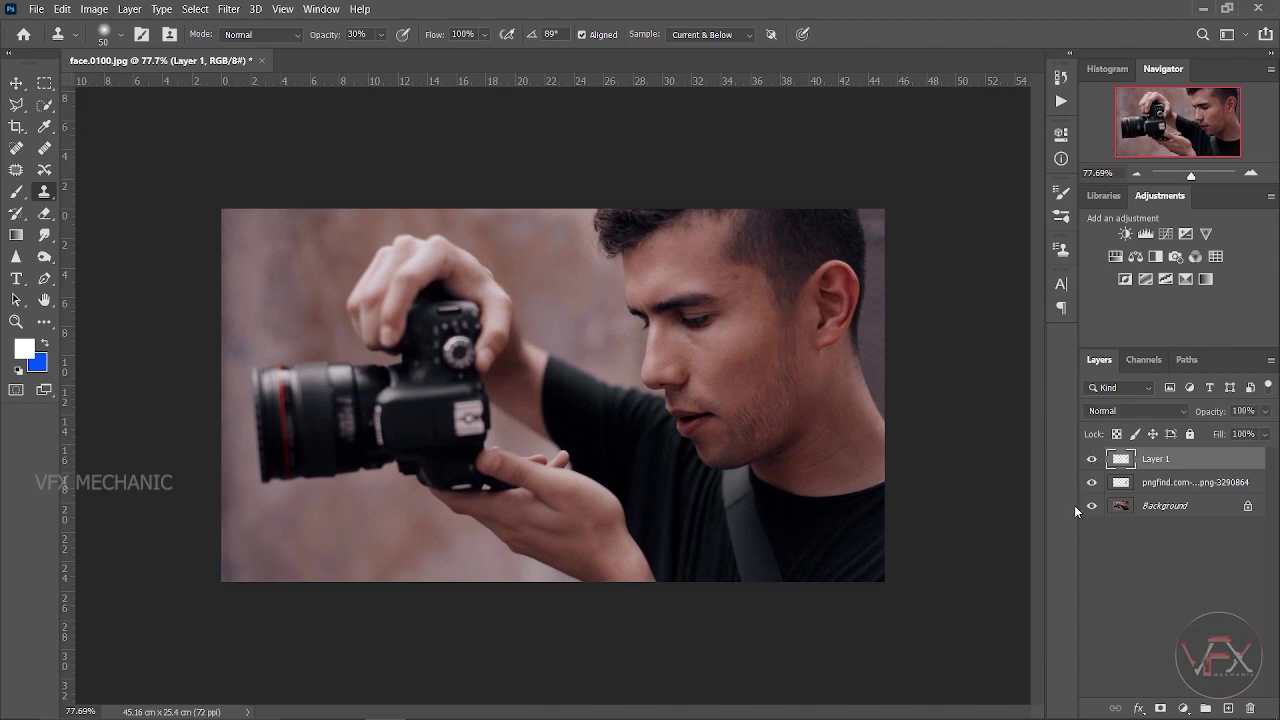
{"action": "key", "text": "ctrl+e"}
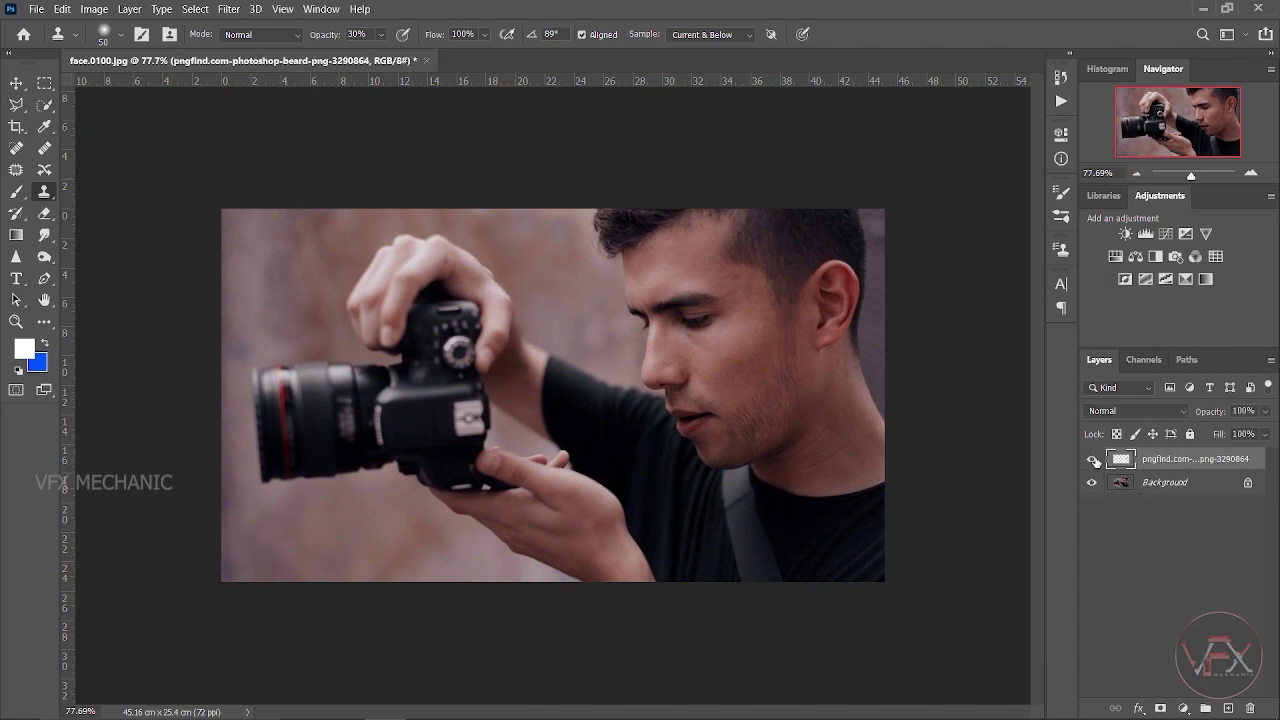
Toggle the merged beard layer's visibility repeatedly to compare it against the bare face
{"action": "left_click", "coordinate": [1092, 459]}
{"action": "left_click", "coordinate": [1092, 459]}
{"action": "left_click", "coordinate": [1092, 459]}
{"action": "left_click", "coordinate": [1092, 459]}
{"action": "left_click", "coordinate": [1092, 459]}
{"action": "left_click", "coordinate": [1092, 459]}
{"action": "left_click", "coordinate": [1092, 459]}
{"action": "left_click", "coordinate": [1092, 459]}
{"action": "left_click", "coordinate": [1092, 459]}
{"action": "left_click", "coordinate": [1092, 459]}
{"action": "left_click", "coordinate": [1092, 459]}
{"action": "left_click", "coordinate": [1092, 459]}
{"action": "left_click", "coordinate": [1092, 459]}
{"action": "left_click", "coordinate": [1092, 459]}
{"action": "left_click", "coordinate": [1092, 459]}
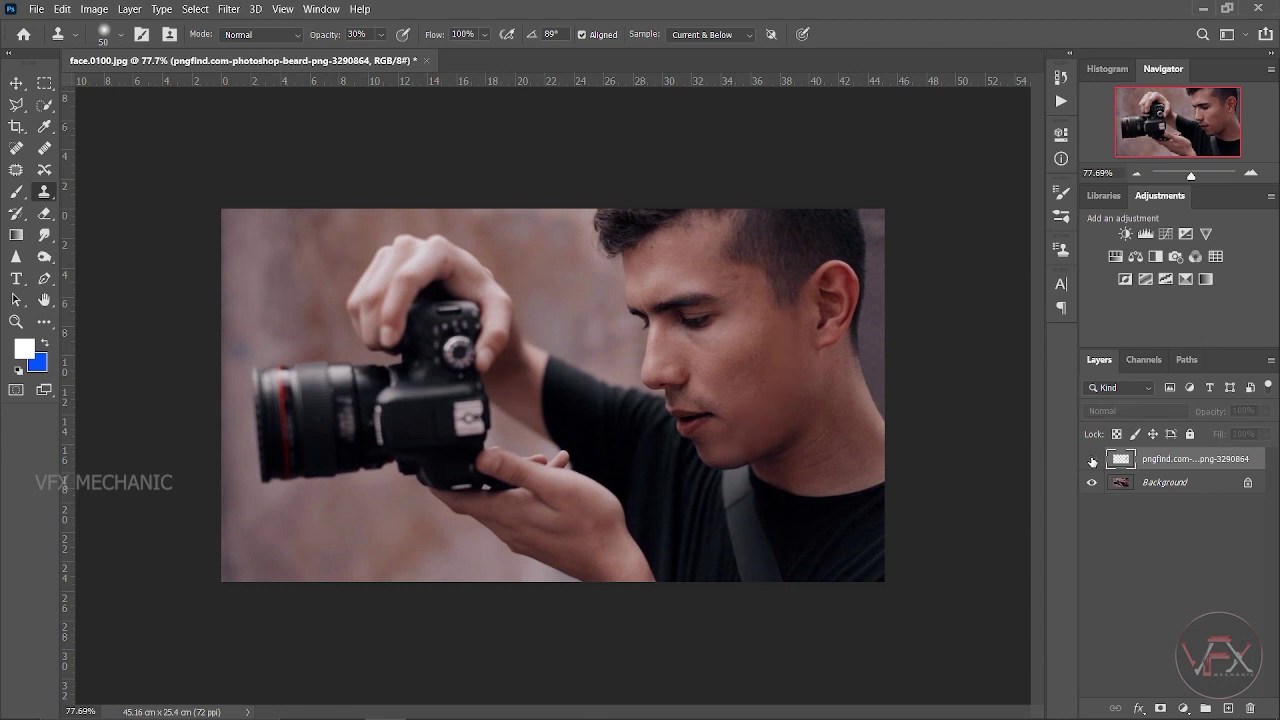
{"action": "left_click", "coordinate": [1092, 459]}
{"action": "left_click", "coordinate": [1092, 459]}
{"action": "left_click", "coordinate": [1092, 459]}
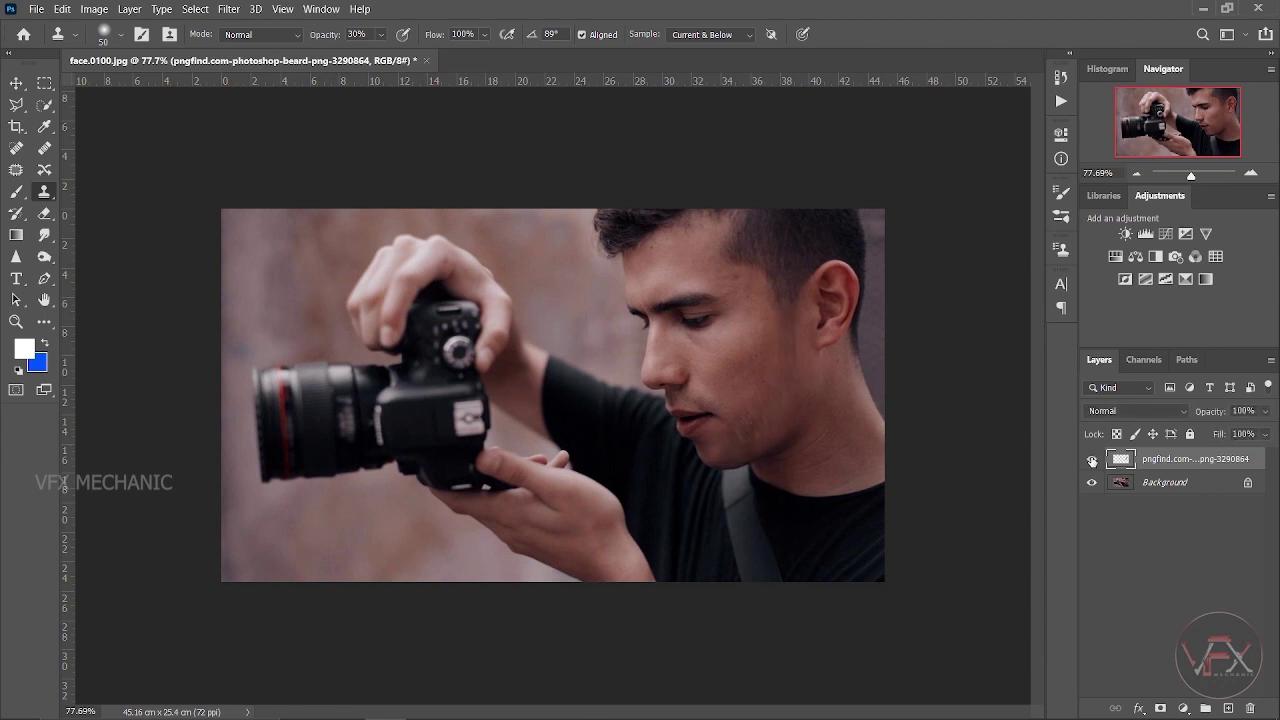
{"action": "left_click", "coordinate": [1092, 459]}
{"action": "left_click", "coordinate": [1092, 459]}
{"action": "left_click", "coordinate": [1092, 459]}
{"action": "left_click", "coordinate": [1092, 459]}
Resize the clone brush to 78 px and dab clone strokes onto the jaw beard
{"action": "scroll", "coordinate": [915, 379], "scroll_direction": "up", "scroll_amount": 2}
{"action": "left_click_drag", "start_coordinate": [871, 400], "coordinate": [895, 414]}
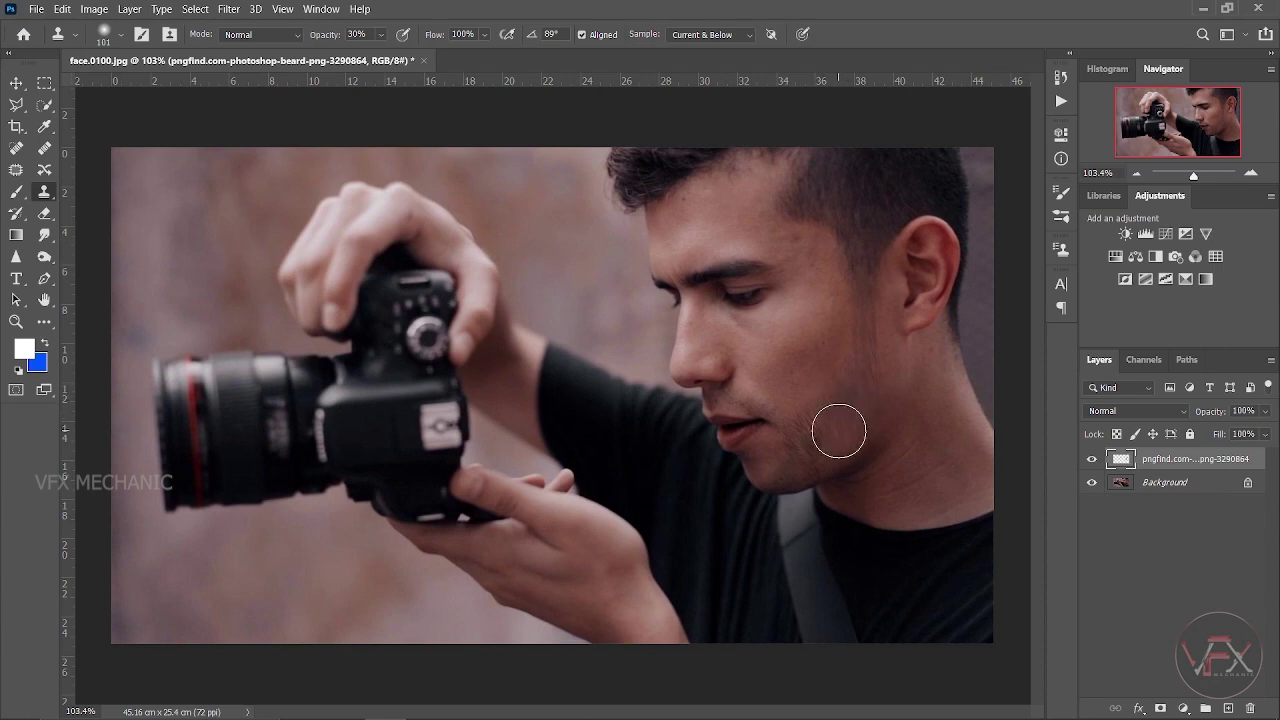
{"action": "left_click_drag", "start_coordinate": [838, 433], "coordinate": [828, 432]}
{"action": "left_click_drag", "start_coordinate": [841, 443], "coordinate": [837, 443]}
Save the retouched face_new.jpg and bring it into NukeX as Read2, moved left
{"action": "key", "text": "alt+f"}
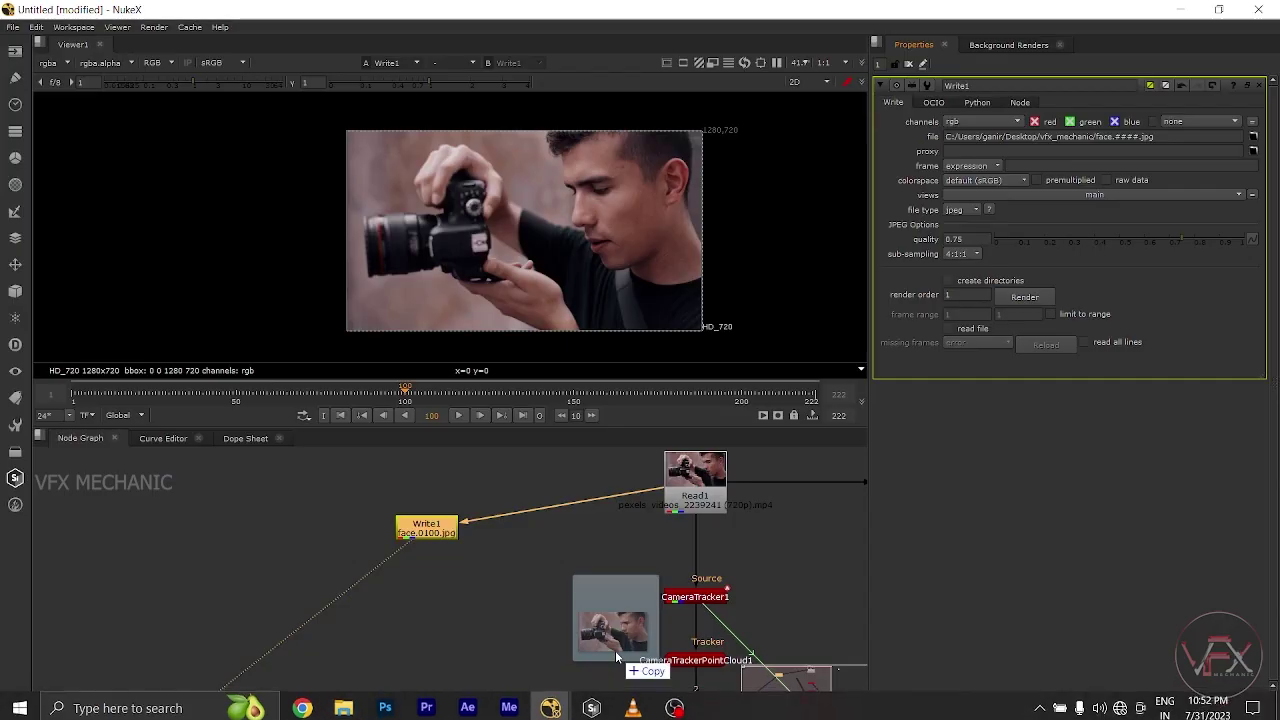
{"action": "left_click_drag", "start_coordinate": [615, 650], "coordinate": [255, 555]}
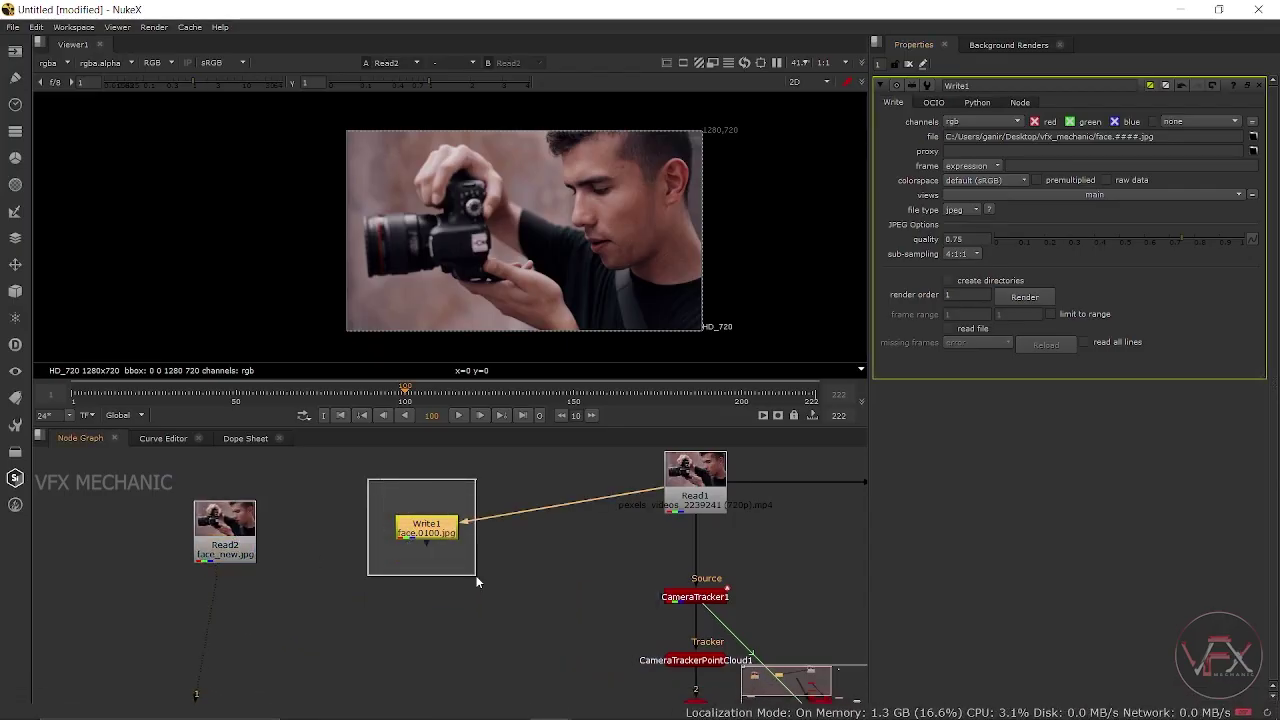
{"action": "left_click_drag", "start_coordinate": [370, 486], "coordinate": [480, 580]}
{"action": "mouse_move", "coordinate": [245, 557]}
{"action": "left_mouse_down"}
{"action": "mouse_move", "coordinate": [229, 547]}
{"action": "mouse_move", "coordinate": [254, 535]}
{"action": "mouse_move", "coordinate": [292, 549]}
{"action": "left_mouse_up"}
Delete the Write1 node from the node graph
{"action": "left_click_drag", "start_coordinate": [327, 484], "coordinate": [519, 590]}
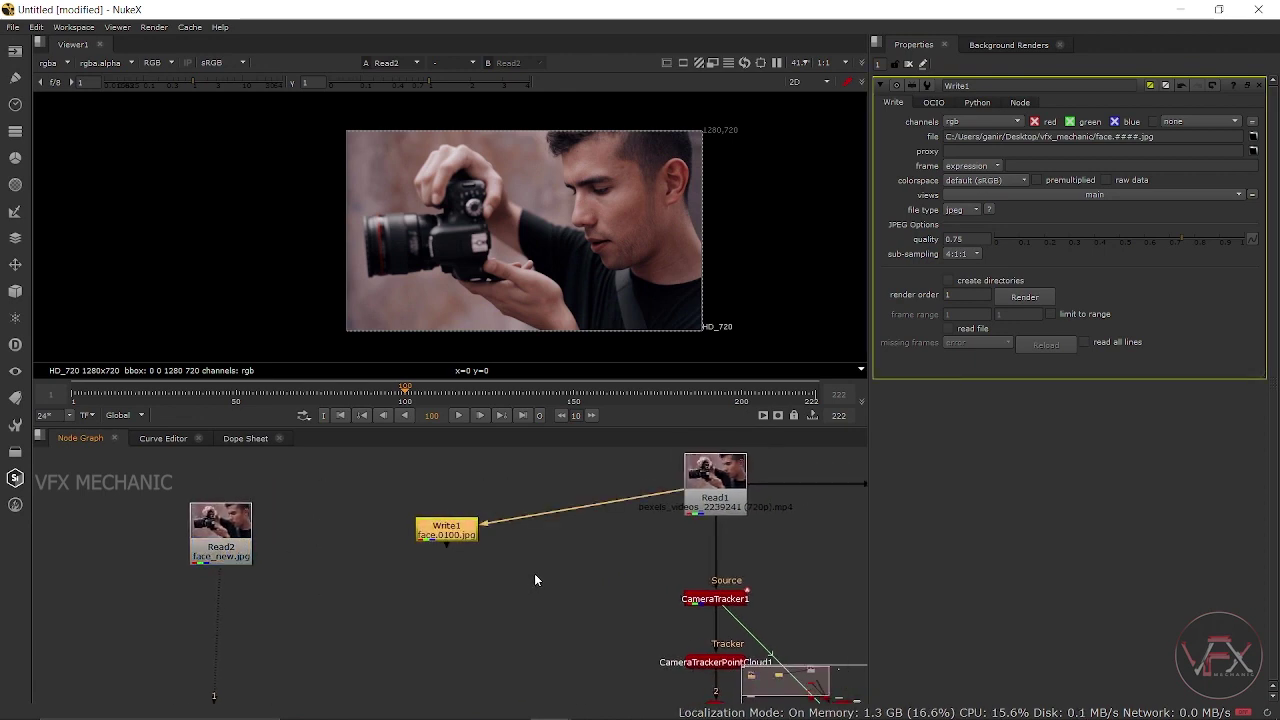
{"action": "key", "text": "Delete"}
{"action": "scroll", "coordinate": [581, 288], "scroll_direction": "up", "scroll_amount": 3}
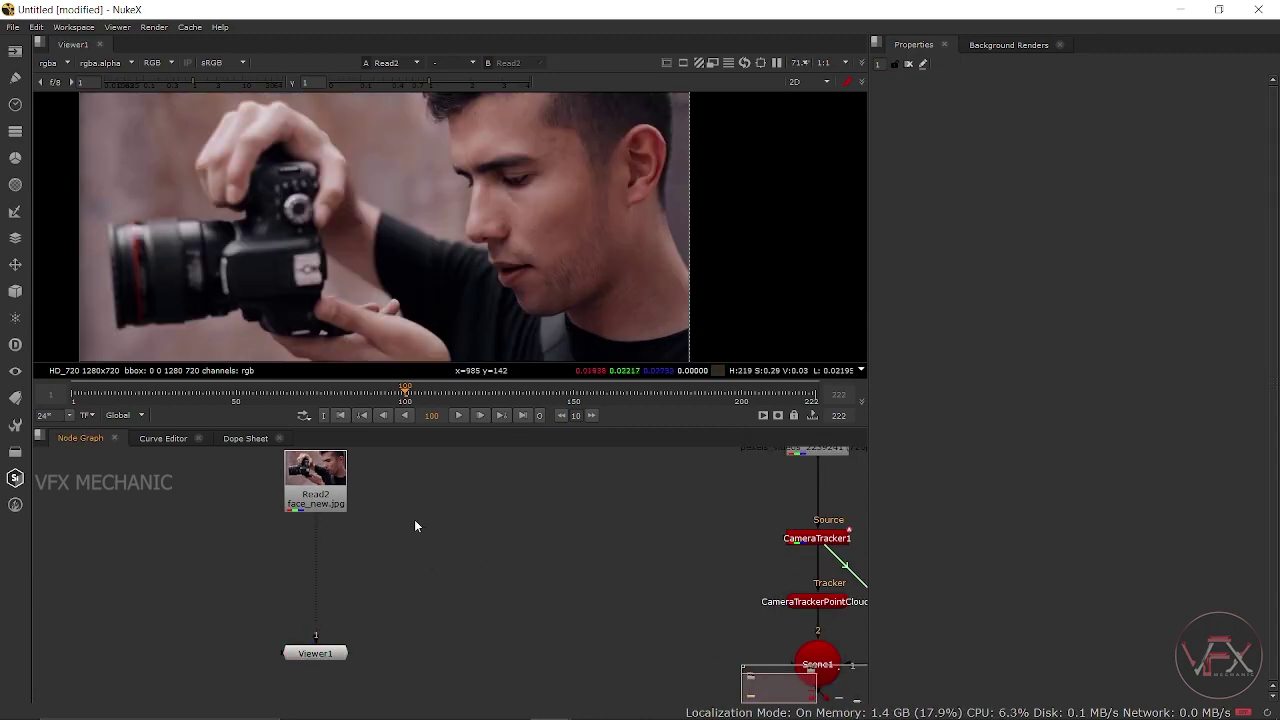
Create a Roto1 node beside Read2 and enlarge the viewer to fill the window
{"action": "key", "text": "o"}
{"action": "left_click_drag", "start_coordinate": [414, 523], "coordinate": [229, 574]}
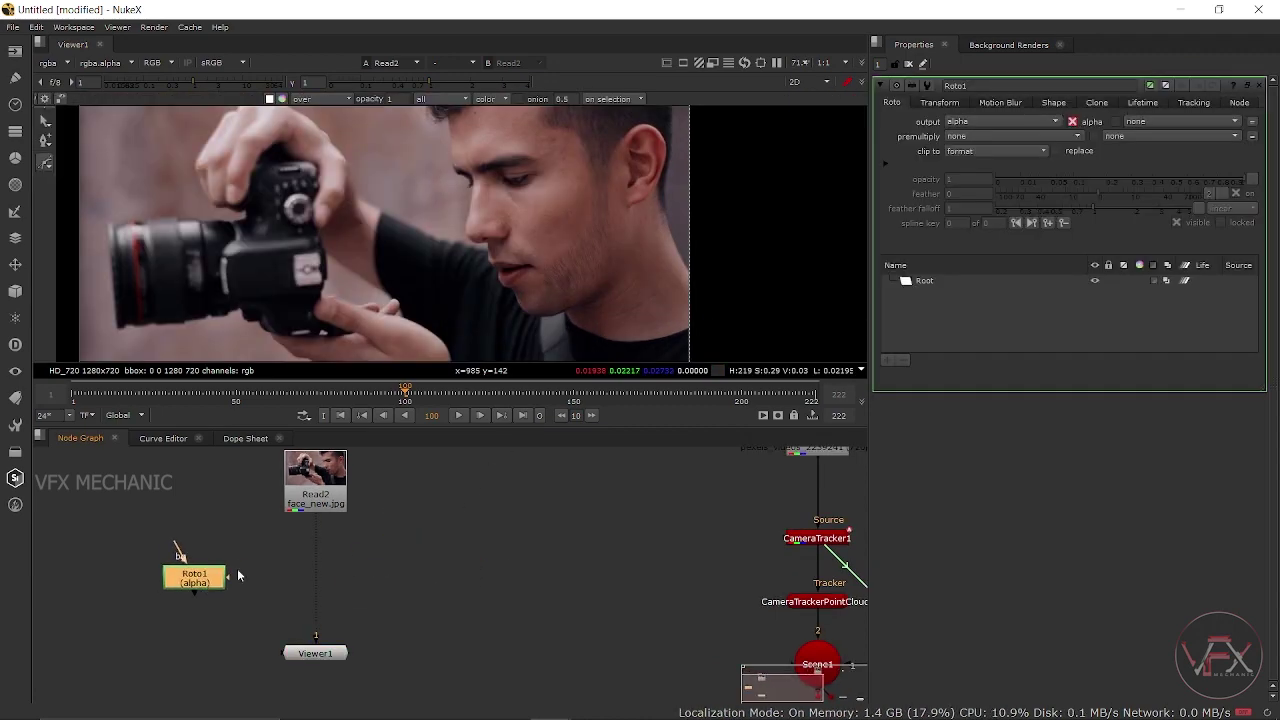
{"action": "key", "text": "space"}
{"action": "scroll", "coordinate": [567, 364], "scroll_direction": "up", "scroll_amount": 2}
{"action": "scroll", "coordinate": [629, 291], "scroll_direction": "up", "scroll_amount": 1}
{"action": "scroll", "coordinate": [638, 298], "scroll_direction": "up", "scroll_amount": 1}
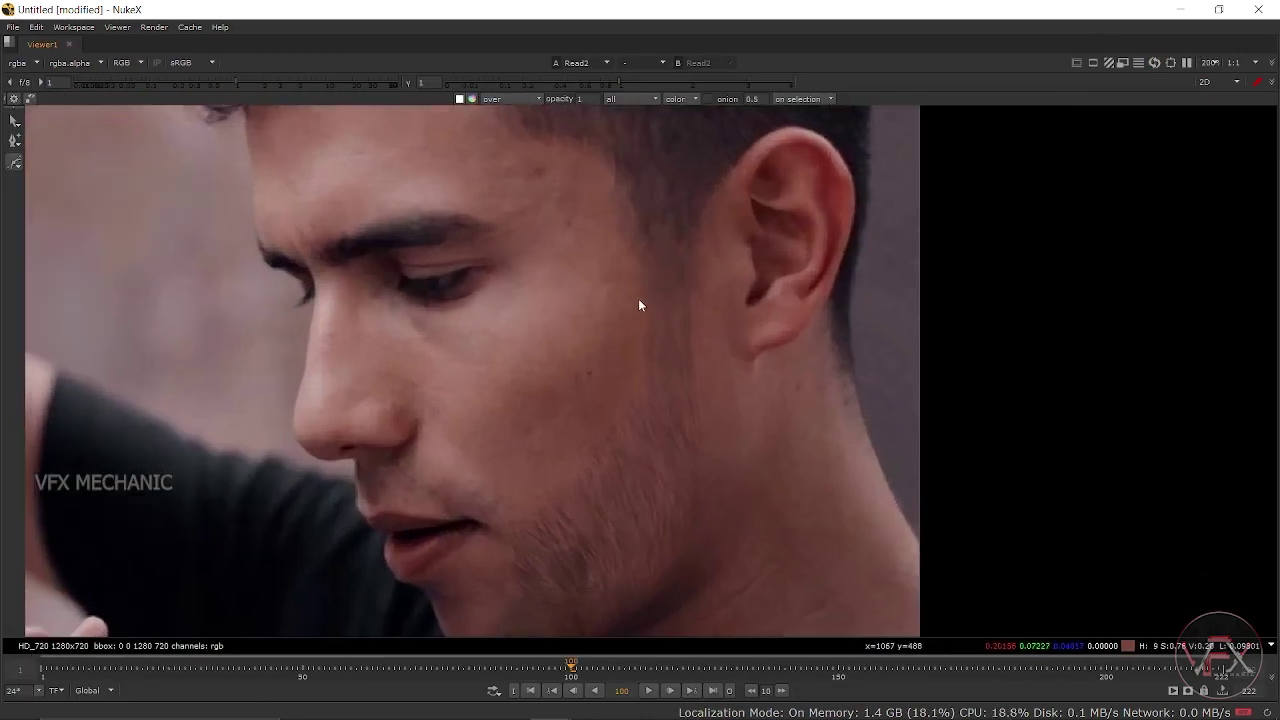
{"action": "scroll", "coordinate": [657, 286], "scroll_direction": "up", "scroll_amount": 1}
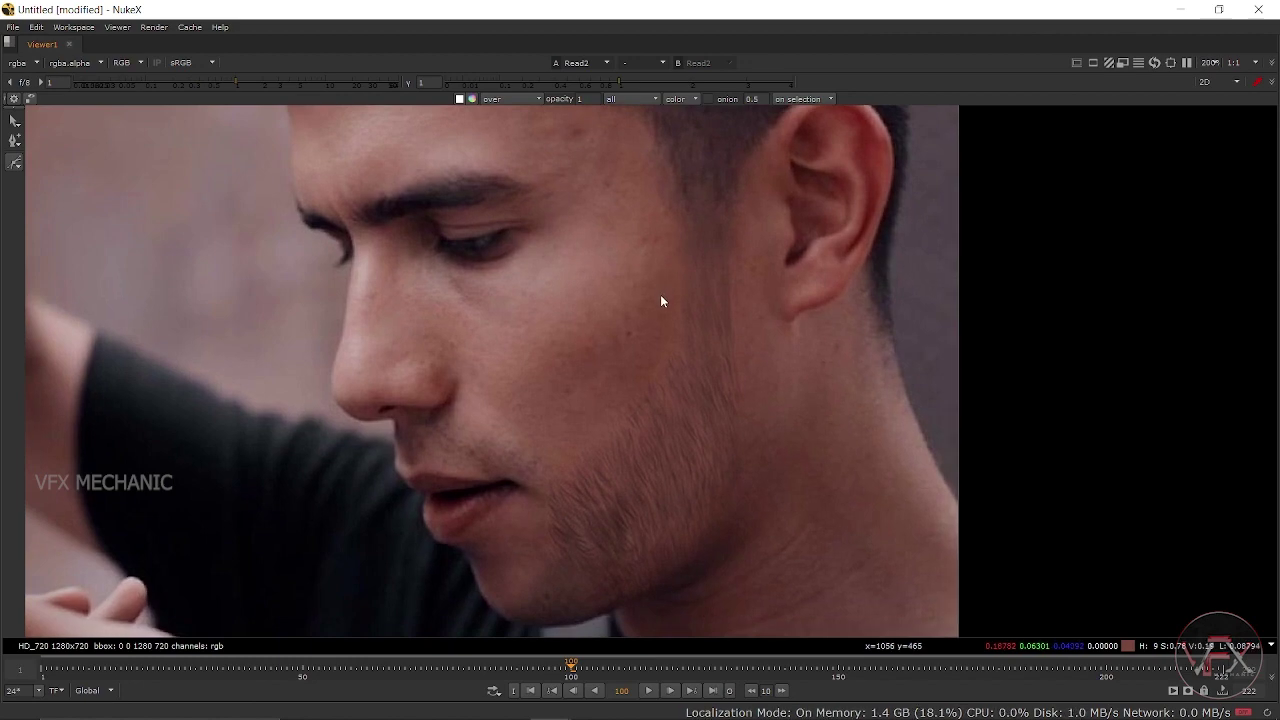
{"action": "key", "text": "space"}
{"action": "key", "text": "space"}
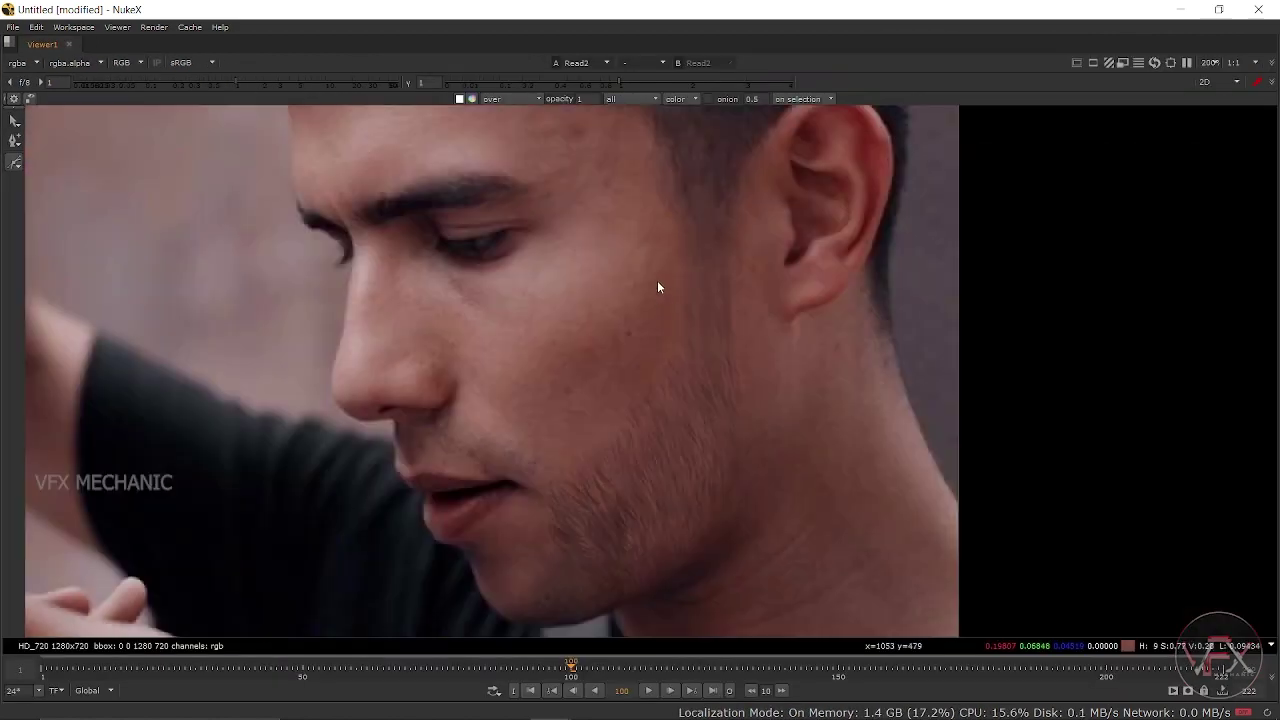
Draw a closed Bezier shape from the temple down the cheek and jaw to the chin
{"action": "left_click", "coordinate": [676, 189]}
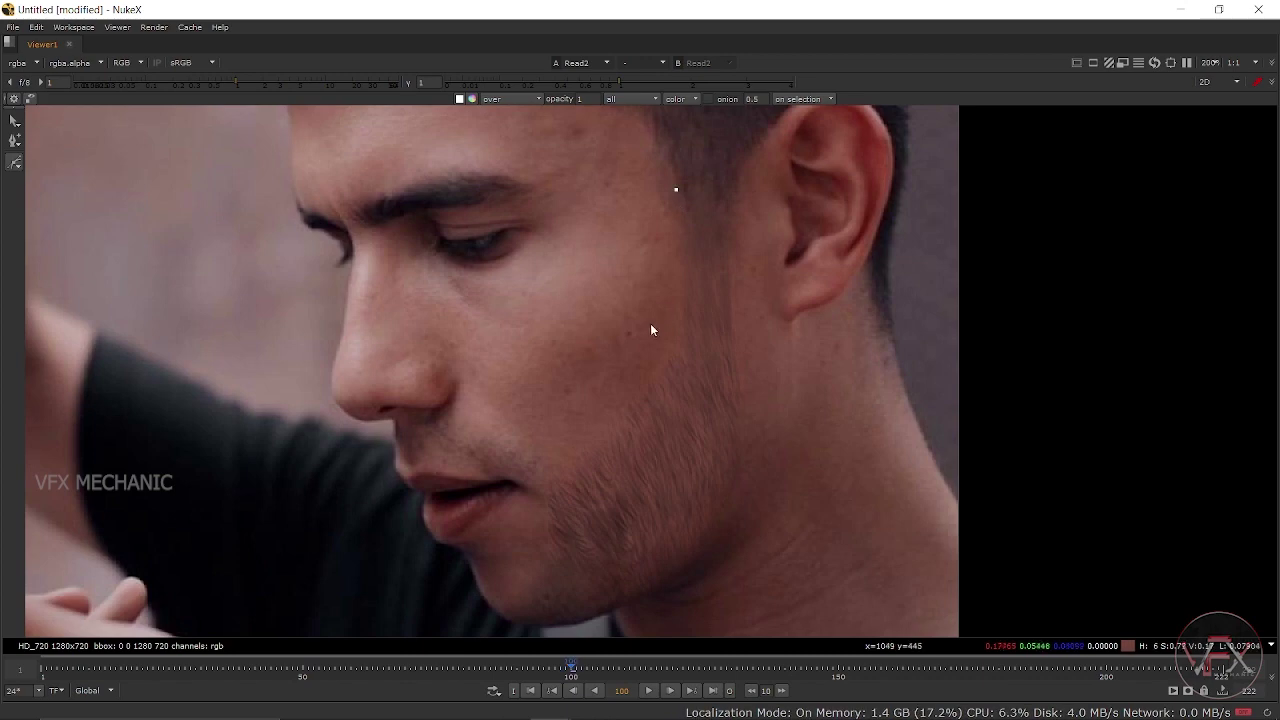
{"action": "left_click_drag", "start_coordinate": [683, 334], "coordinate": [679, 352]}
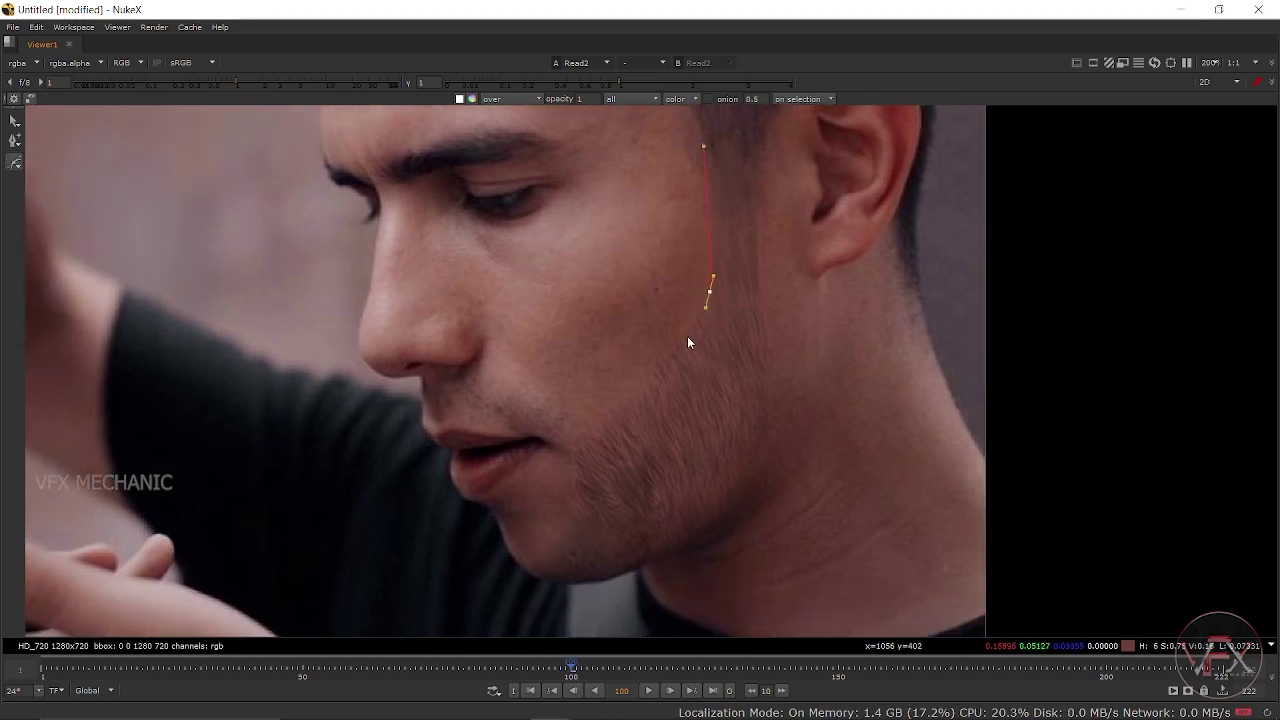
{"action": "left_click", "coordinate": [653, 357]}
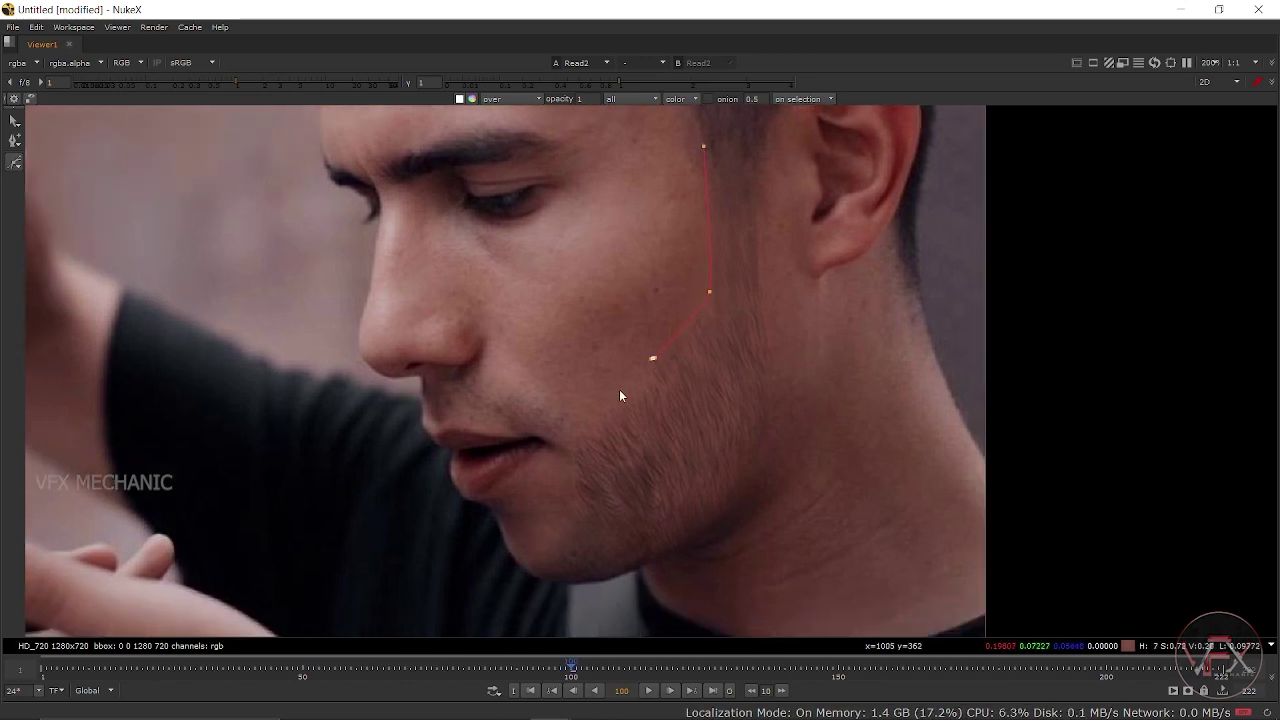
{"action": "left_click", "coordinate": [575, 501]}
{"action": "left_click", "coordinate": [559, 549]}
{"action": "left_click", "coordinate": [598, 582]}
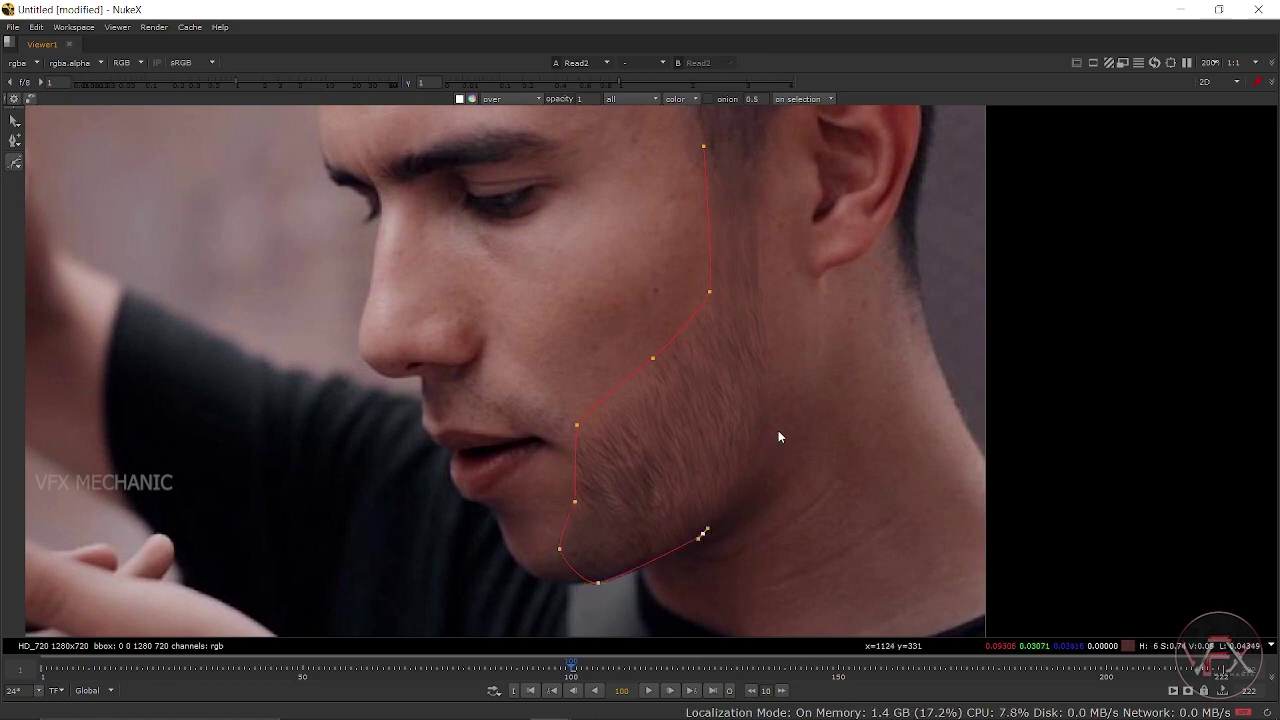
{"action": "left_click_drag", "start_coordinate": [800, 380], "coordinate": [771, 385]}
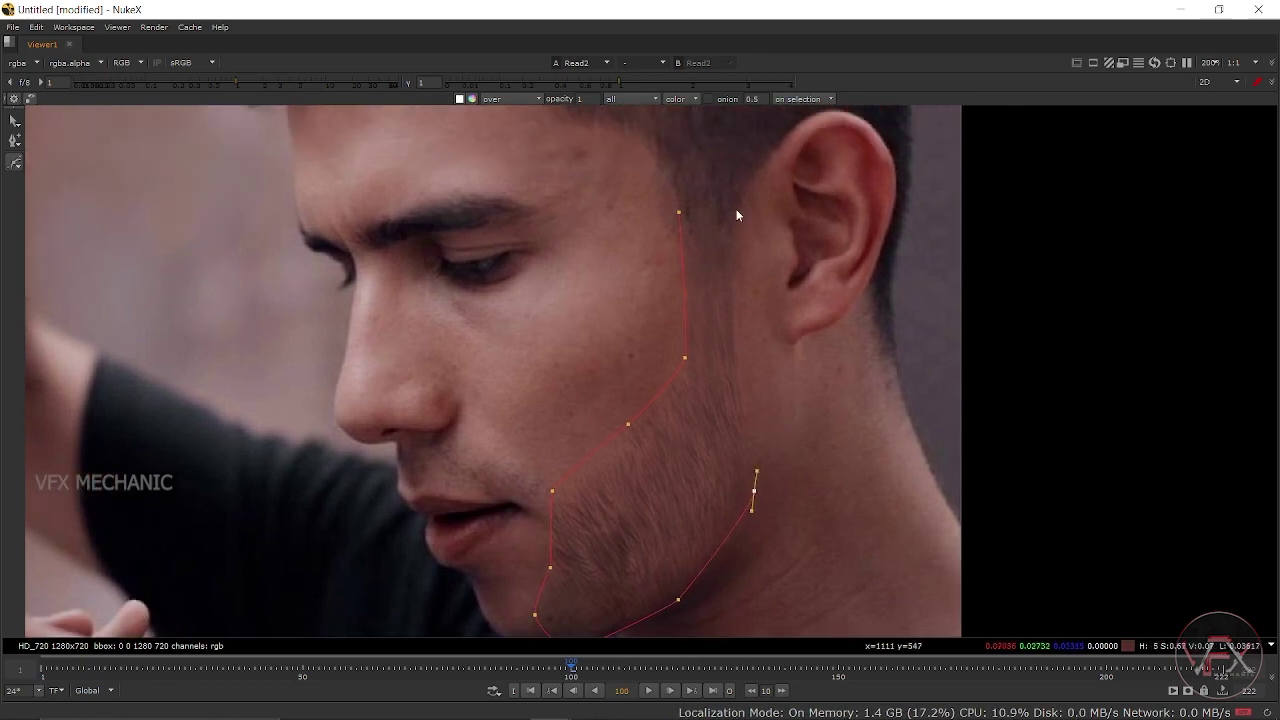
{"action": "left_click", "coordinate": [678, 212]}
Recenter the outline and add an extra point on the chin curve
{"action": "scroll", "coordinate": [680, 225], "scroll_direction": "down", "scroll_amount": 4}
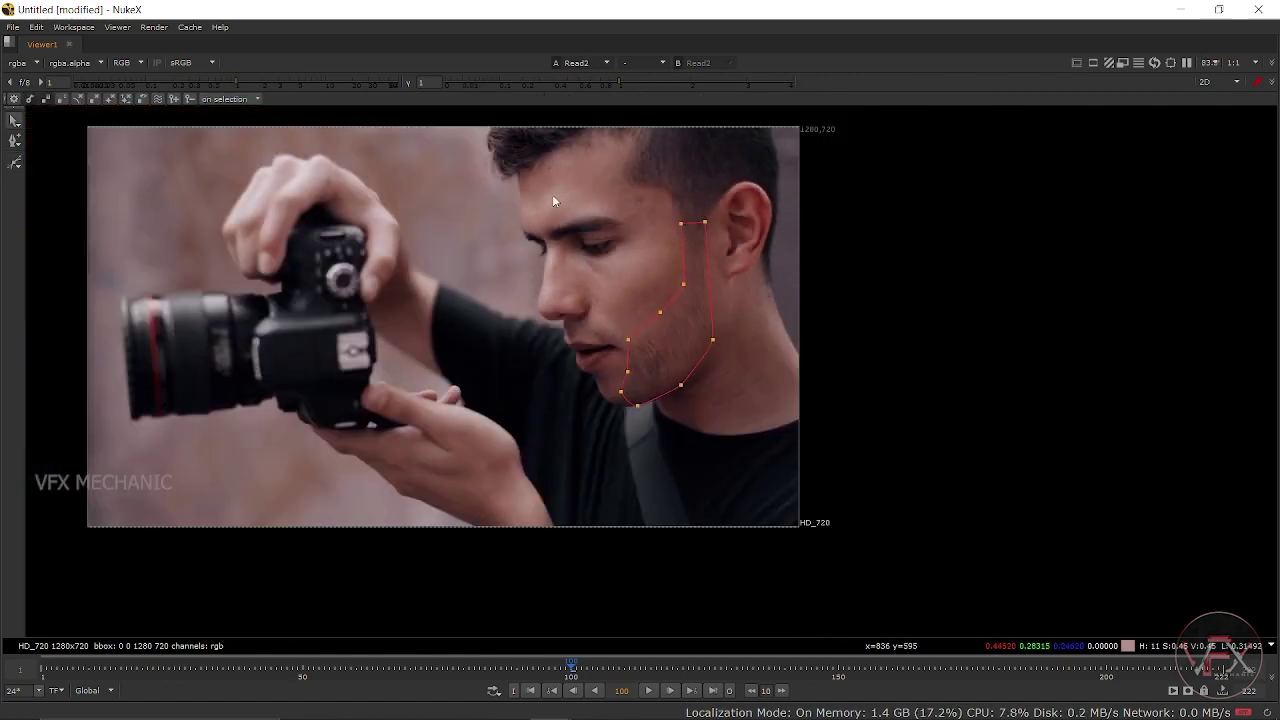
{"action": "scroll", "coordinate": [760, 420], "scroll_direction": "up", "scroll_amount": 3}
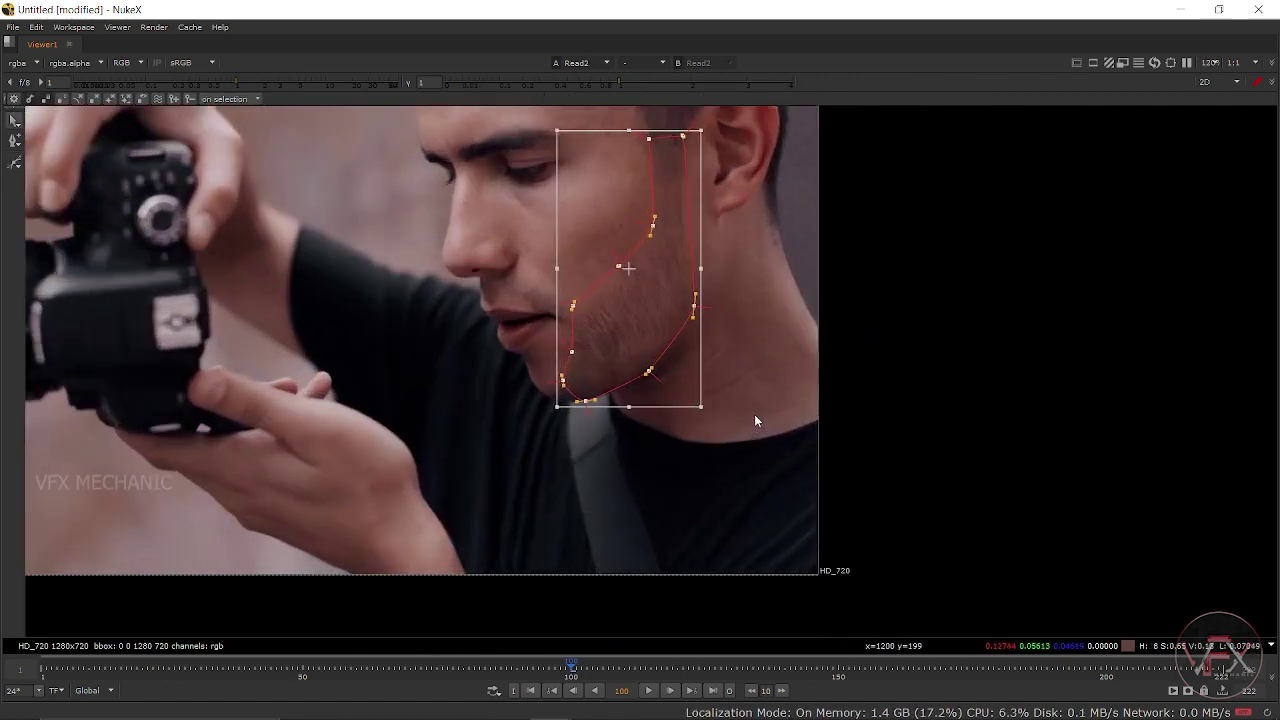
{"action": "left_click_drag", "start_coordinate": [743, 414], "coordinate": [751, 432]}
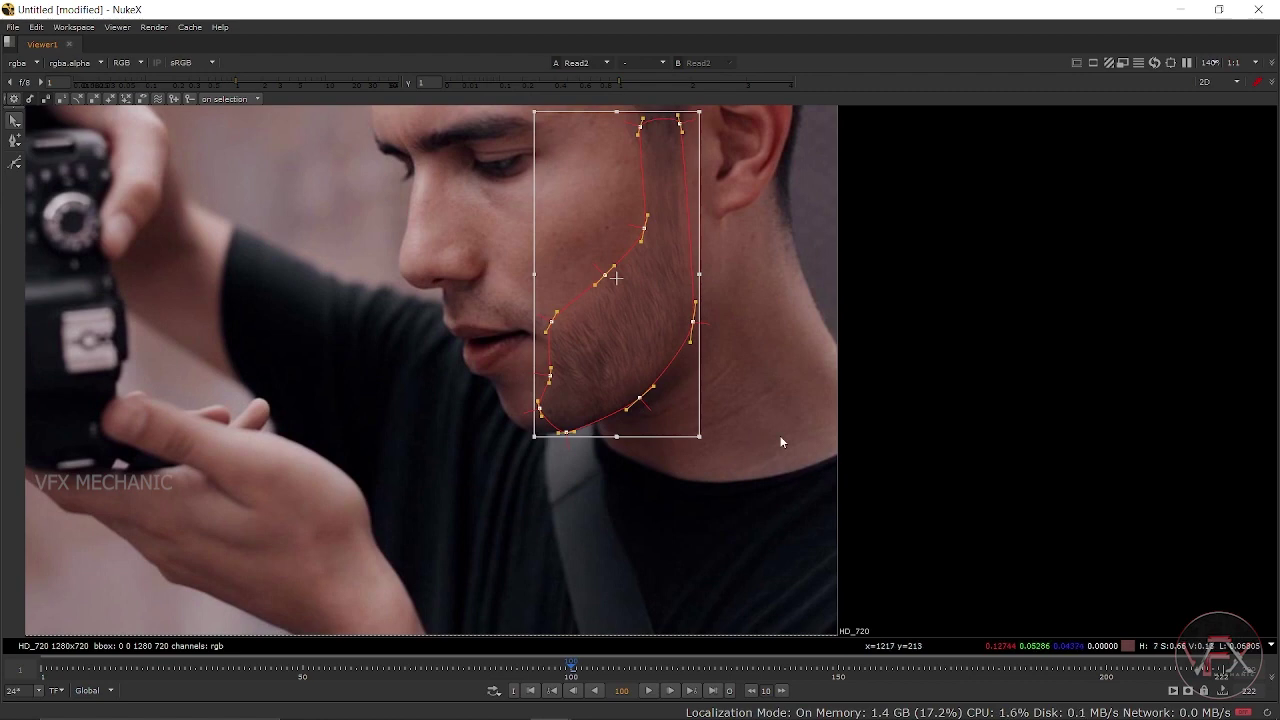
{"action": "left_click", "coordinate": [778, 440]}
{"action": "left_click_drag", "start_coordinate": [497, 248], "coordinate": [624, 425]}
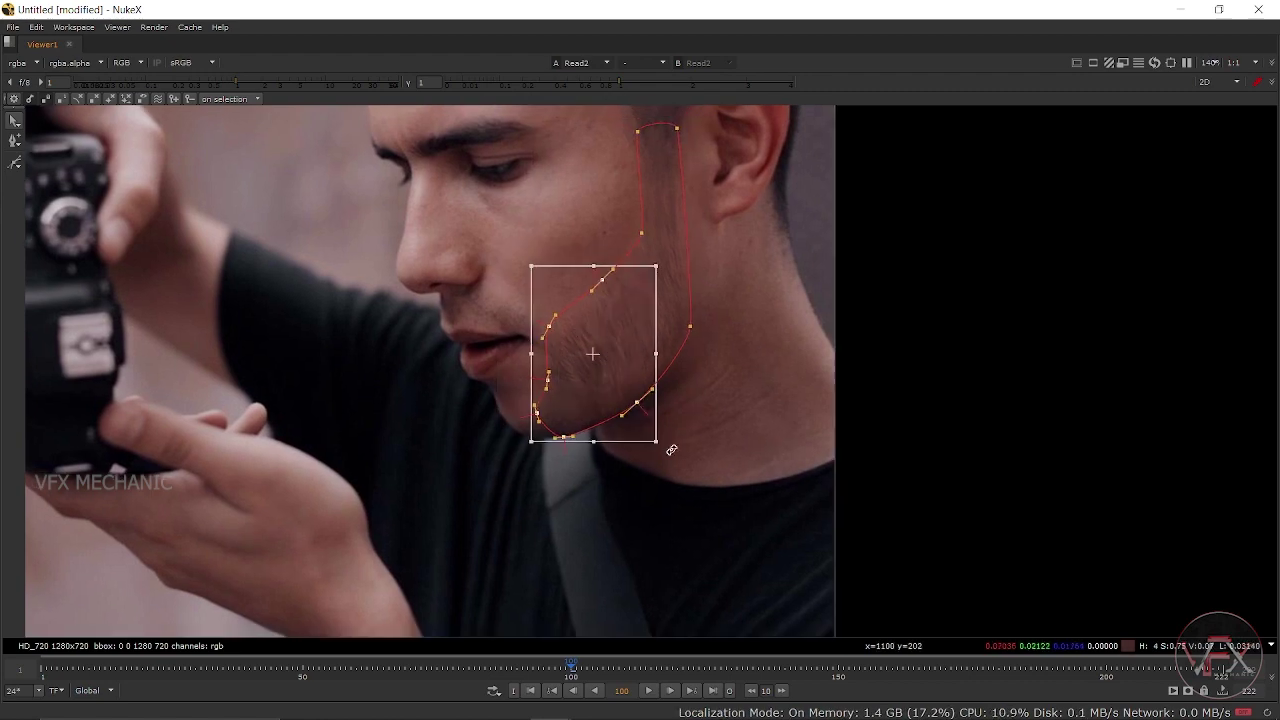
{"action": "left_click", "coordinate": [749, 451]}
{"action": "scroll", "coordinate": [602, 429], "scroll_direction": "up", "scroll_amount": 2}
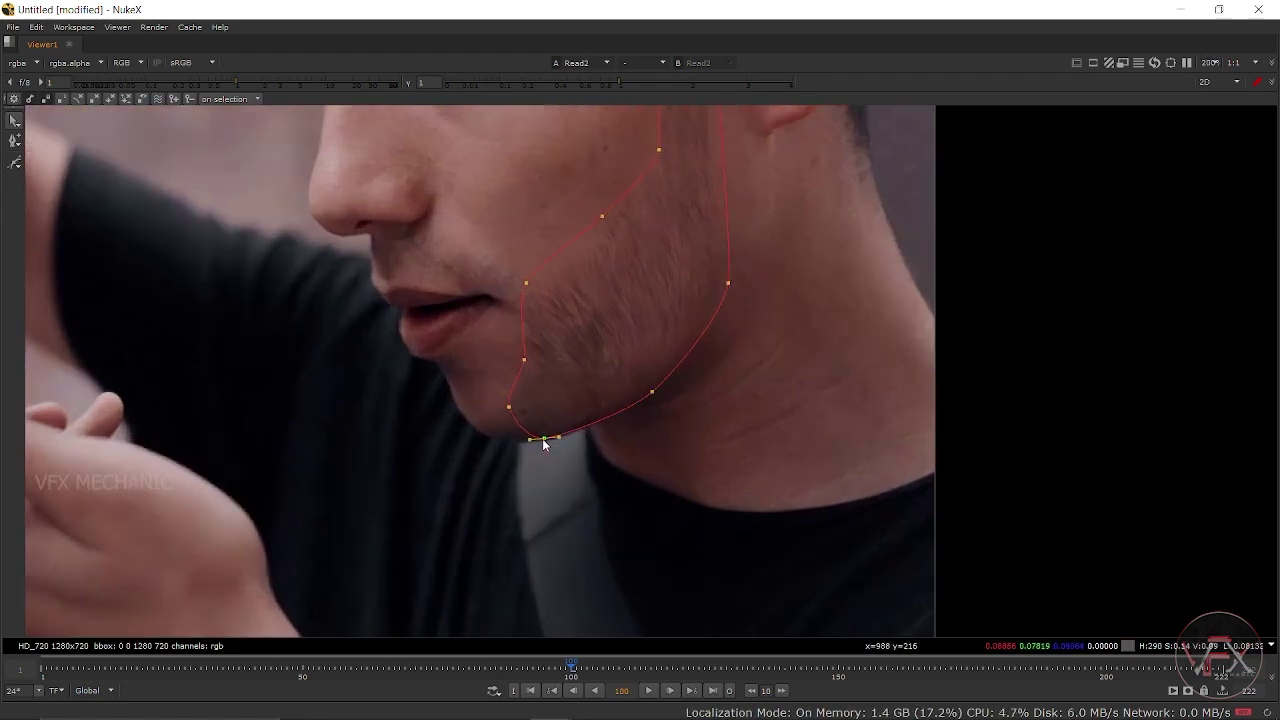
{"action": "left_click", "coordinate": [509, 420], "text": "ctrl+alt"}
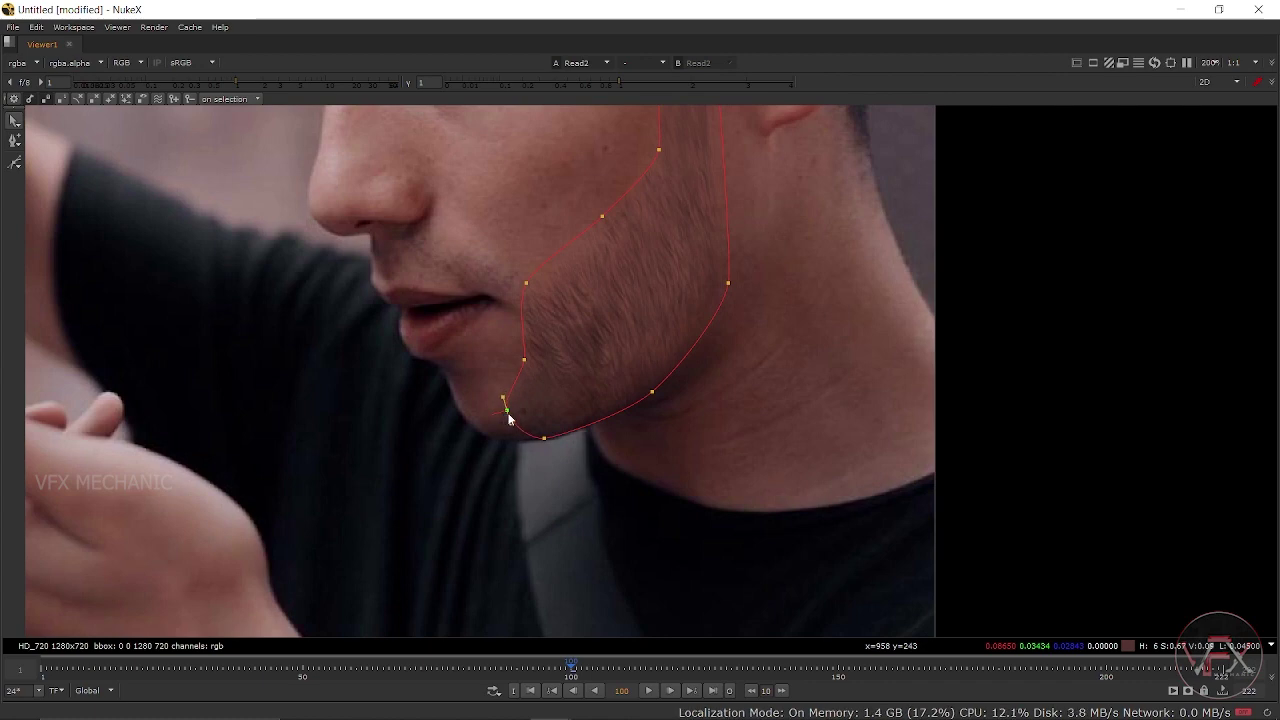
Nudge a jaw point, delete the extra jaw point, and restore the panel layout
{"action": "scroll", "coordinate": [586, 414], "scroll_direction": "down", "scroll_amount": 2}
{"action": "scroll", "coordinate": [651, 366], "scroll_direction": "down", "scroll_amount": 2}
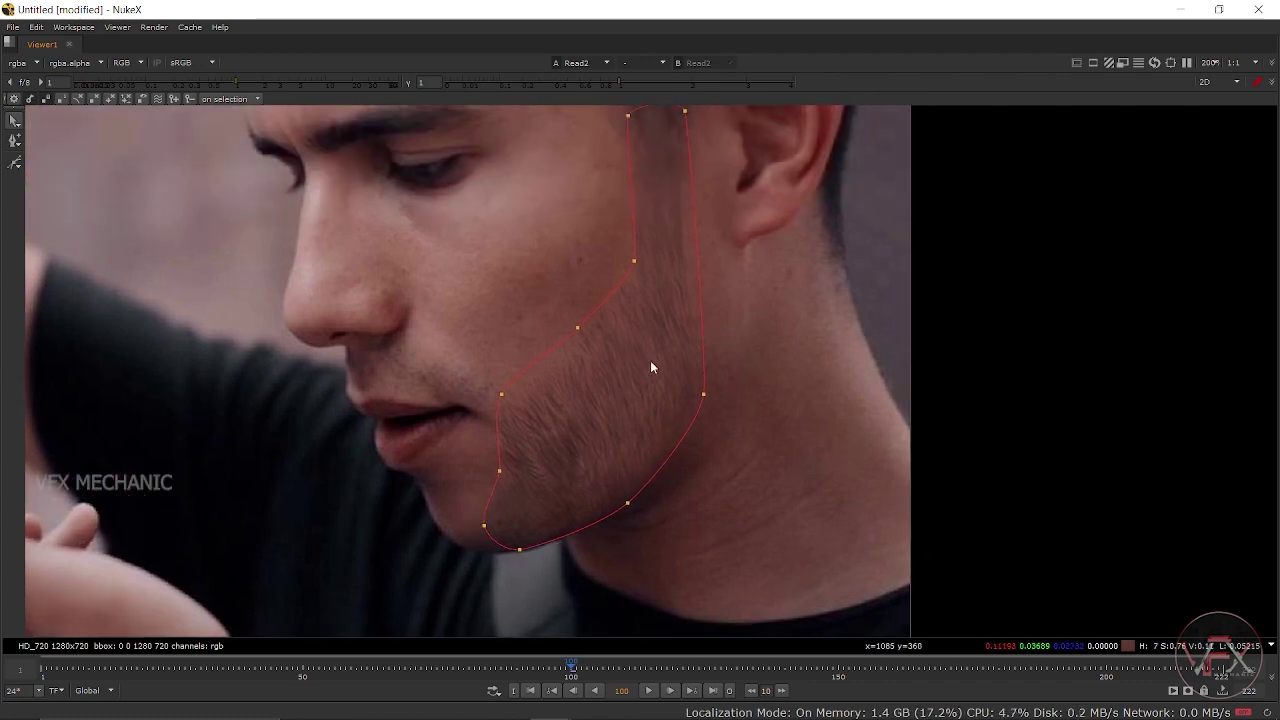
{"action": "scroll", "coordinate": [674, 329], "scroll_direction": "down", "scroll_amount": 1}
{"action": "left_click_drag", "start_coordinate": [686, 374], "coordinate": [682, 370]}
{"action": "left_click", "coordinate": [748, 383]}
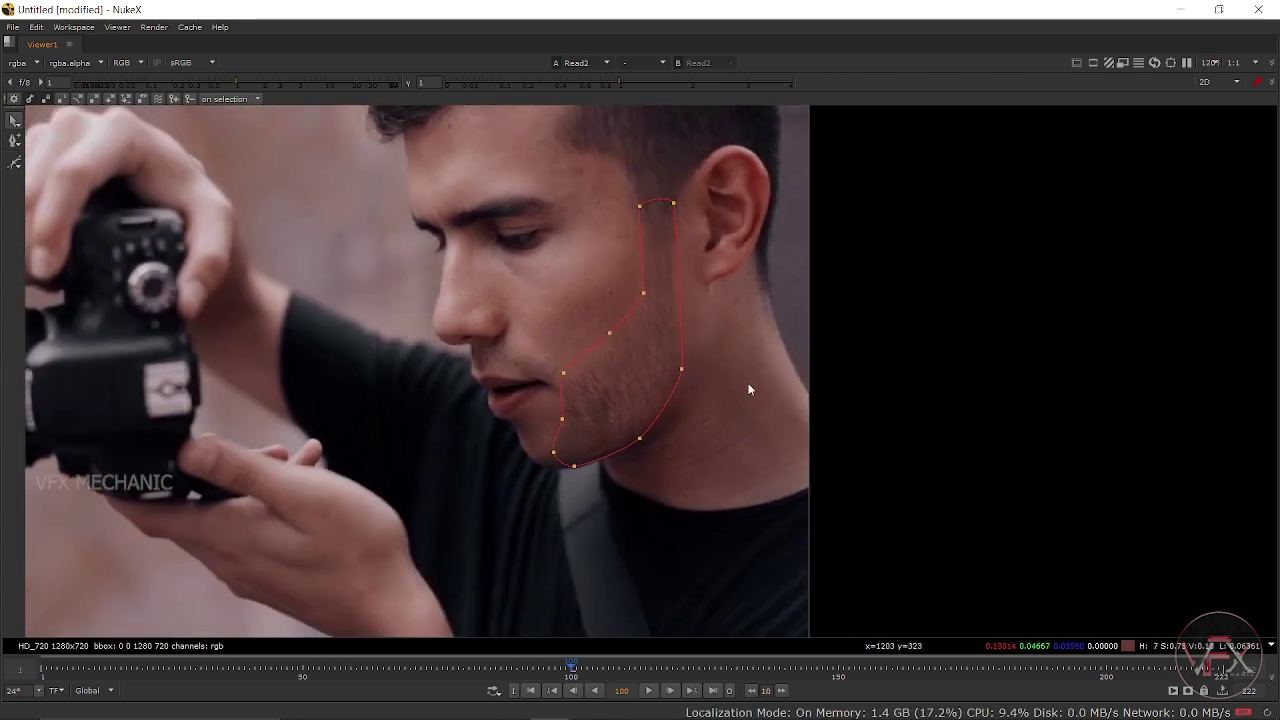
{"action": "key", "text": "Delete"}
{"action": "scroll", "coordinate": [740, 330], "scroll_direction": "down", "scroll_amount": 2}
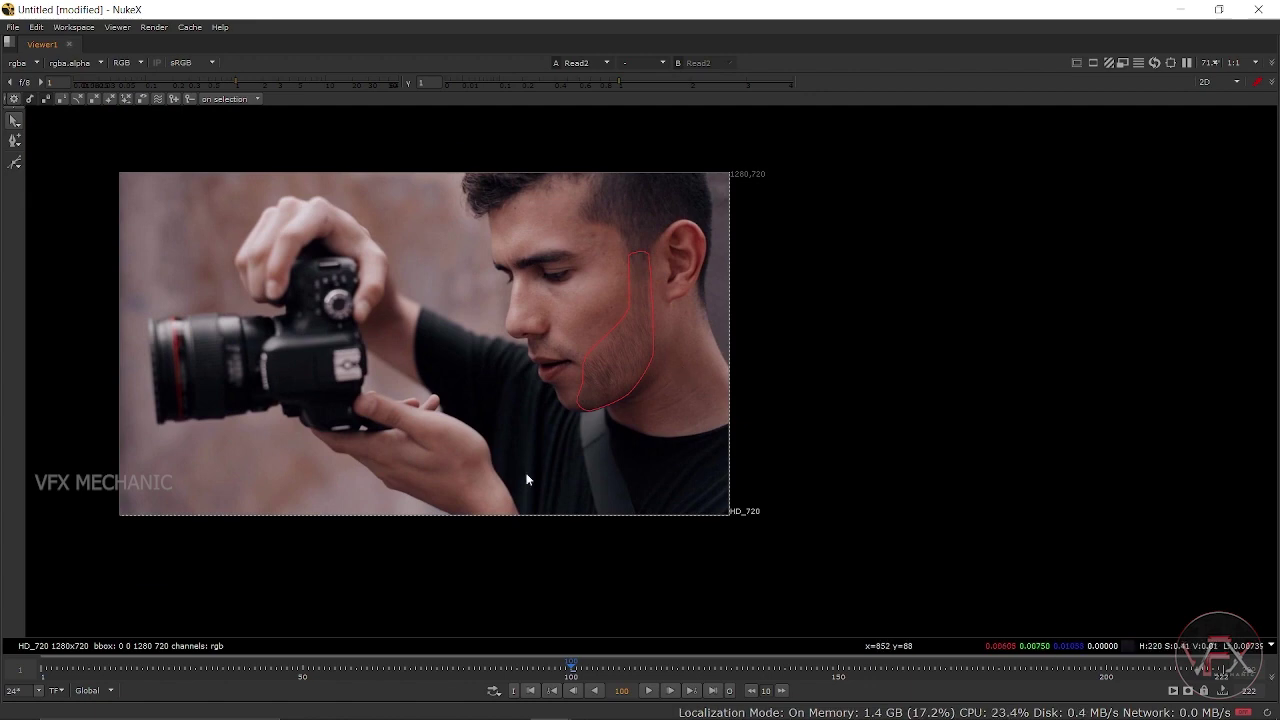
{"action": "key", "text": "space"}
Add Merge1 after the face plate, feed Roto1 into input A, and set operation to mask
{"action": "key", "text": "m"}
{"action": "mouse_move", "coordinate": [416, 528]}
{"action": "left_mouse_down"}
{"action": "mouse_move", "coordinate": [403, 561]}
{"action": "mouse_move", "coordinate": [273, 563]}
{"action": "left_mouse_up"}
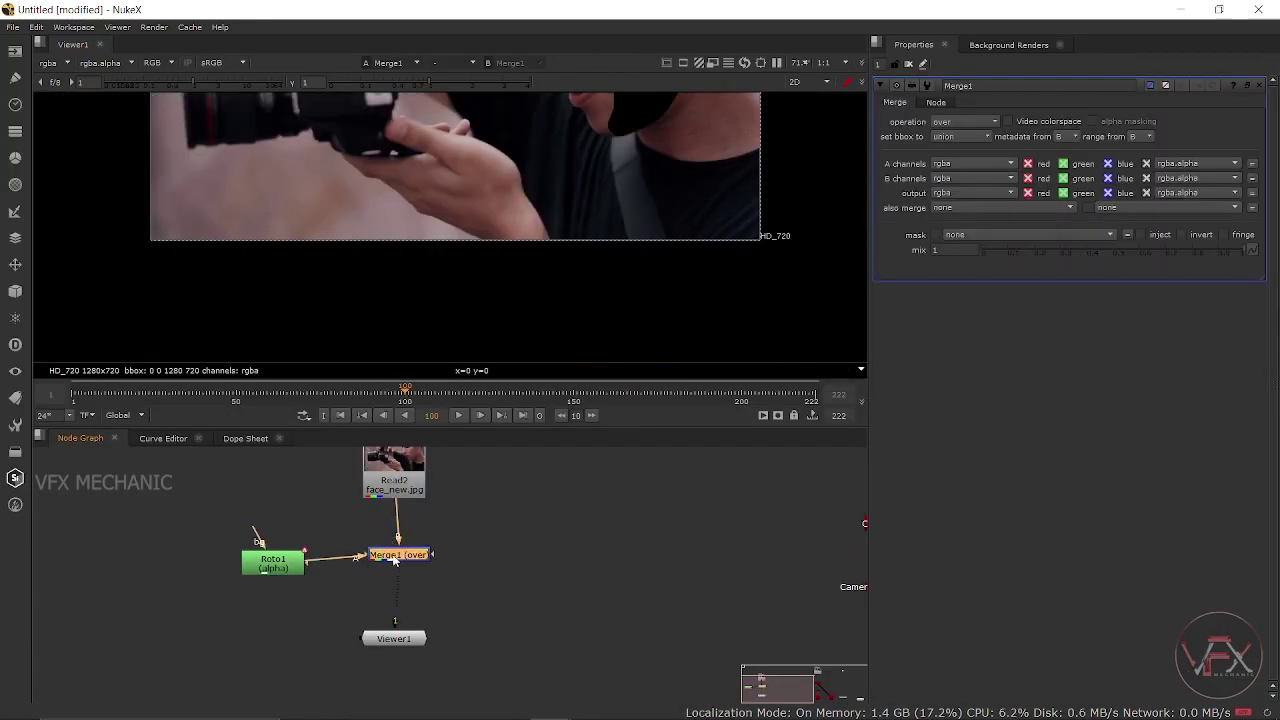
{"action": "left_click_drag", "start_coordinate": [390, 555], "coordinate": [388, 565]}
{"action": "scroll", "coordinate": [660, 196], "scroll_direction": "down", "scroll_amount": 3}
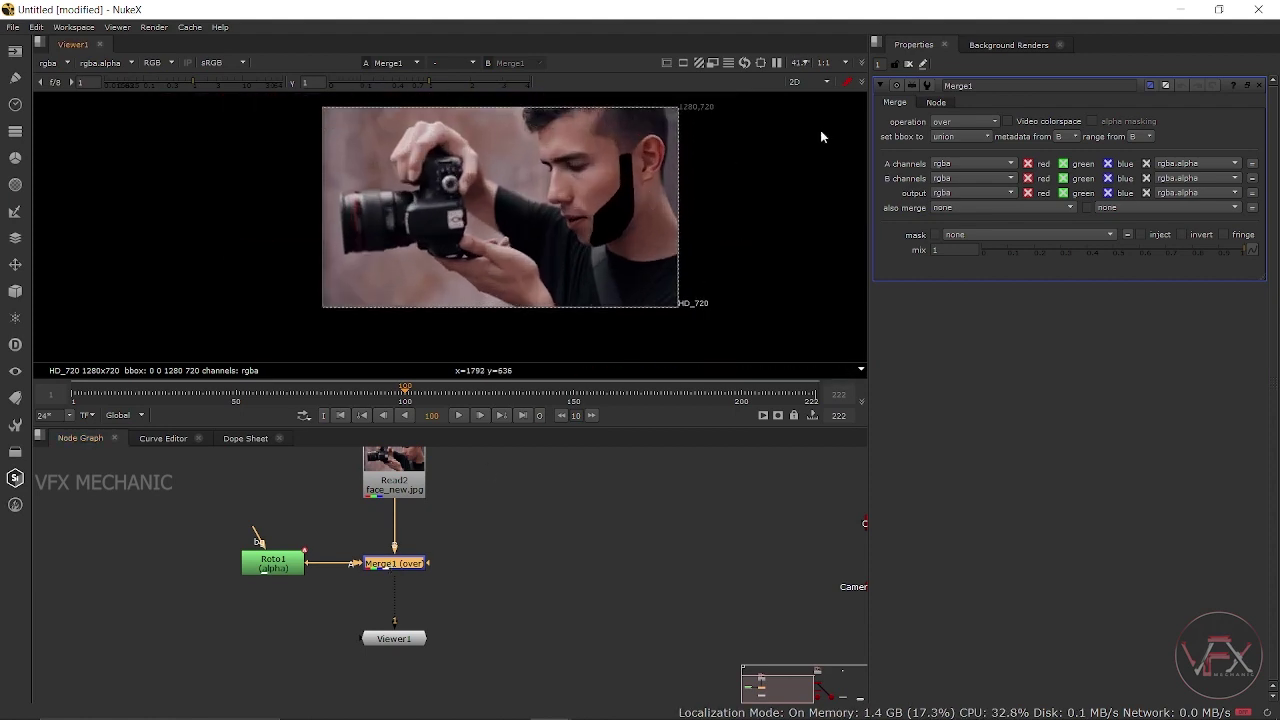
{"action": "left_click", "coordinate": [955, 122]}
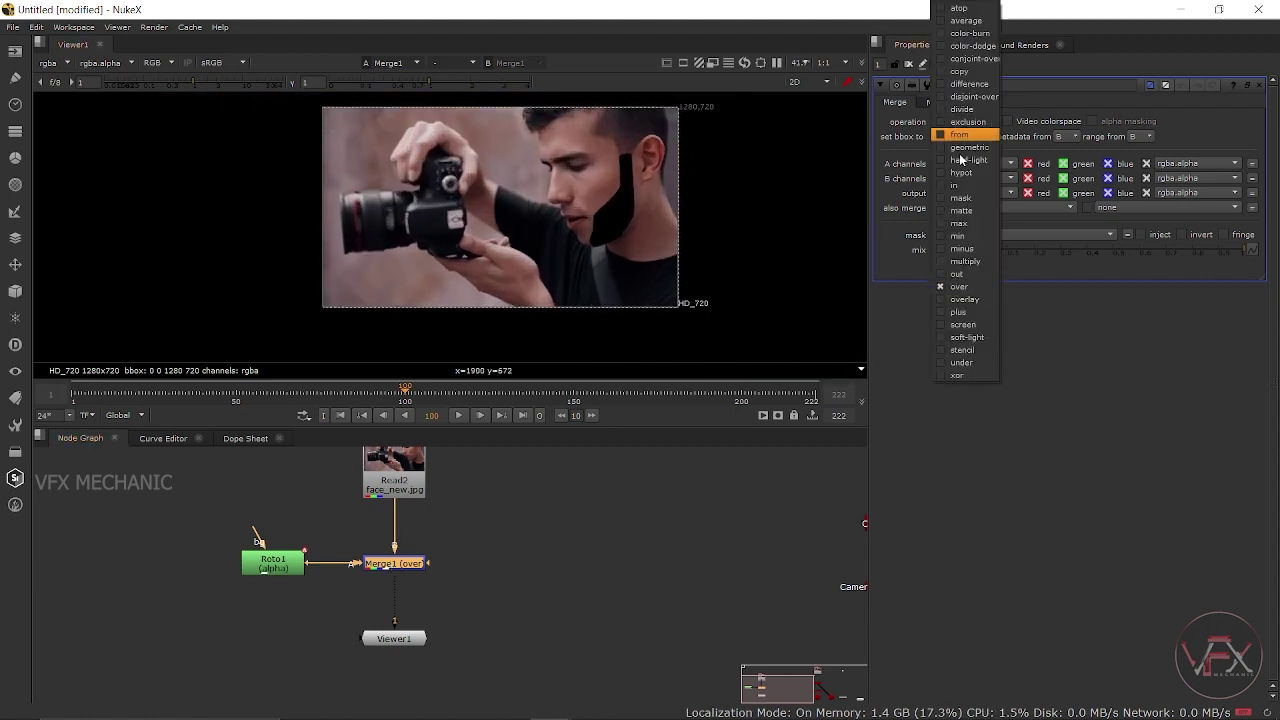
{"action": "left_click", "coordinate": [957, 204]}
{"action": "scroll", "coordinate": [612, 201], "scroll_direction": "up", "scroll_amount": 5}
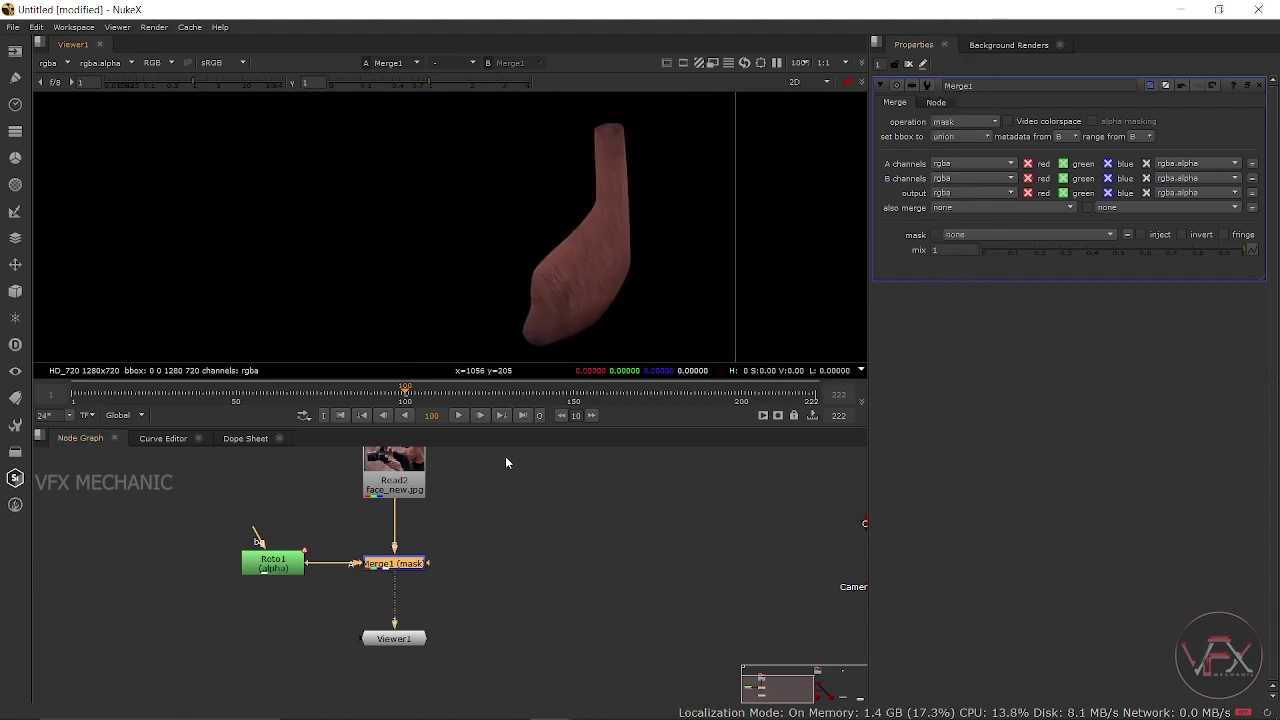
Insert Blur1 between Roto1 and the merge and set its size to 8.4
{"action": "left_click_drag", "start_coordinate": [288, 568], "coordinate": [206, 568]}
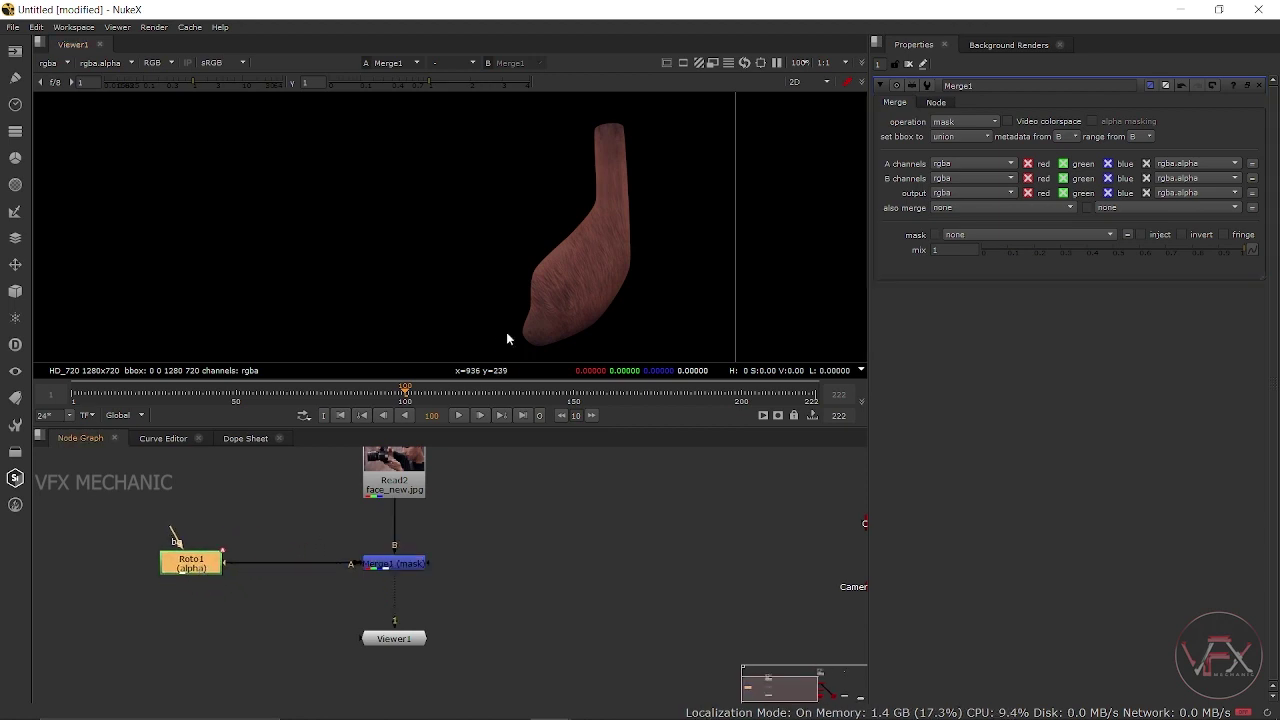
{"action": "scroll", "coordinate": [506, 332], "scroll_direction": "up", "scroll_amount": 3}
{"action": "left_click", "coordinate": [272, 504]}
{"action": "key", "text": "b"}
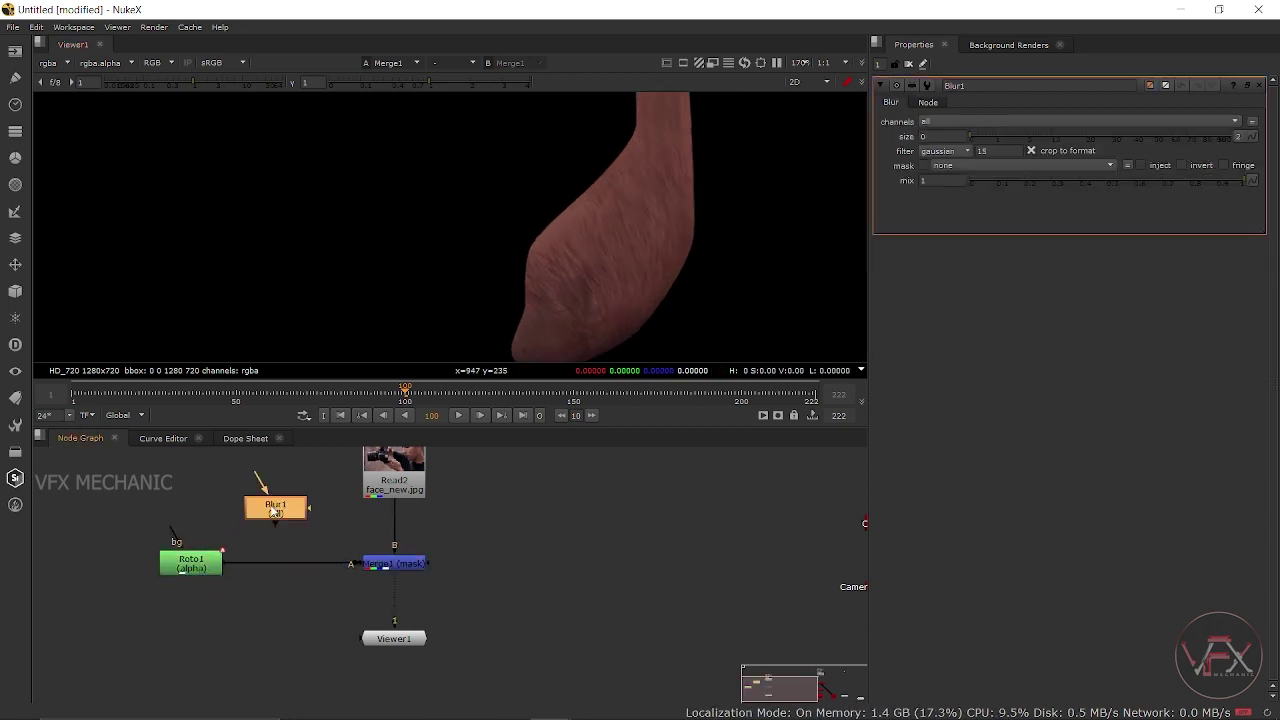
{"action": "left_click", "coordinate": [295, 549]}
{"action": "left_click_drag", "start_coordinate": [295, 549], "coordinate": [282, 555]}
{"action": "left_click_drag", "start_coordinate": [191, 563], "coordinate": [266, 488]}
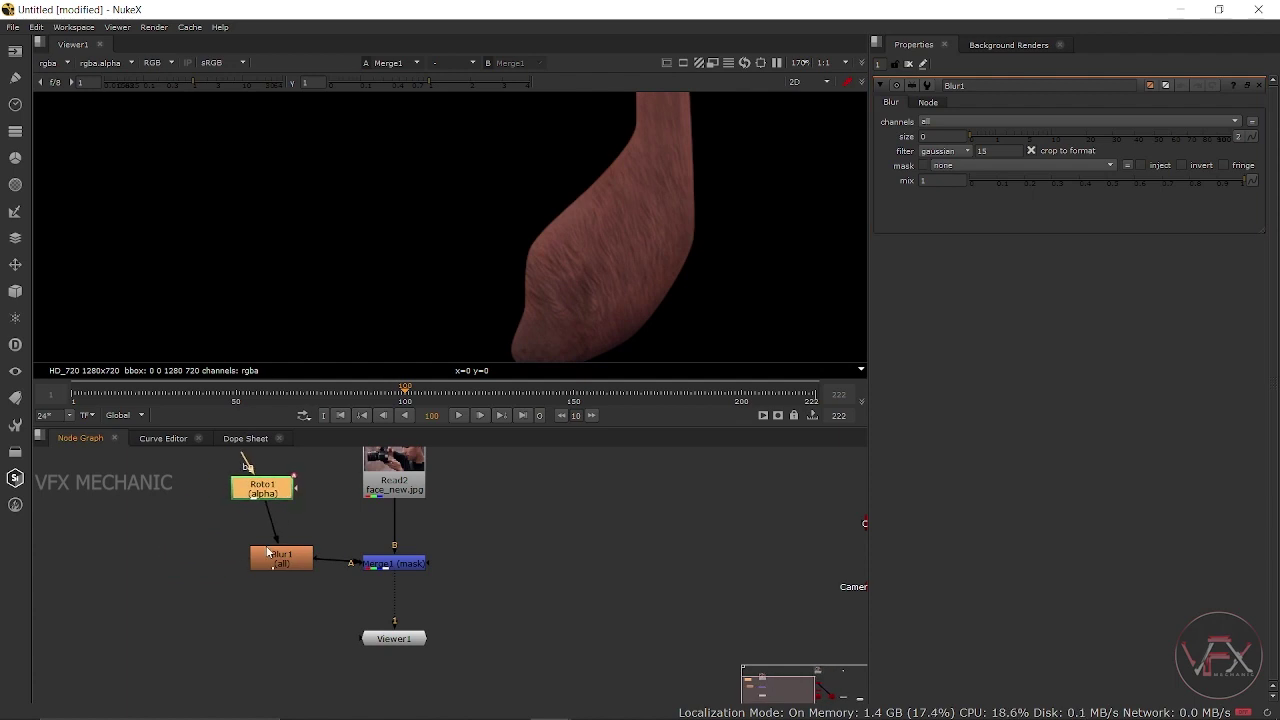
{"action": "left_click_drag", "start_coordinate": [266, 549], "coordinate": [248, 556]}
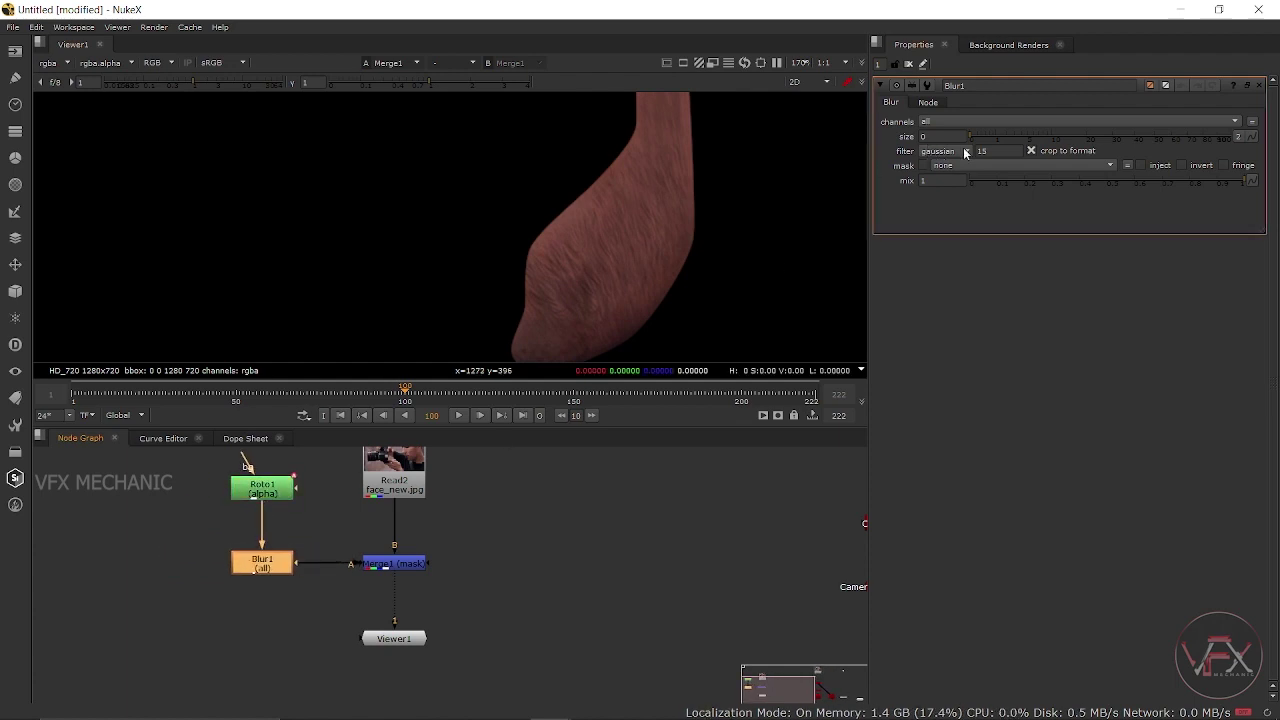
{"action": "left_click_drag", "start_coordinate": [977, 136], "coordinate": [1045, 136]}
{"action": "scroll", "coordinate": [465, 526], "scroll_direction": "down", "scroll_amount": 2}
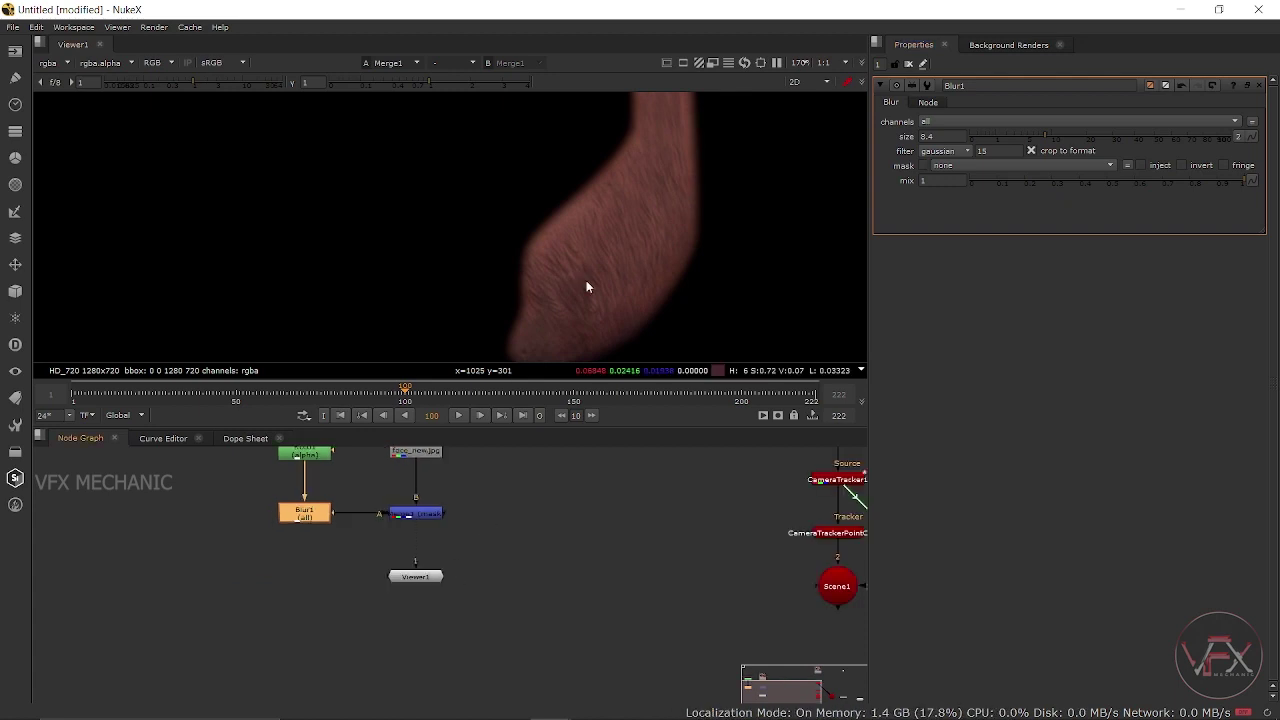
{"action": "scroll", "coordinate": [286, 545], "scroll_direction": "down", "scroll_amount": 3}
Show the BakedMesh face in a full-window 3D viewer and orbit to a level front view
{"action": "scroll", "coordinate": [485, 561], "scroll_direction": "up", "scroll_amount": 3}
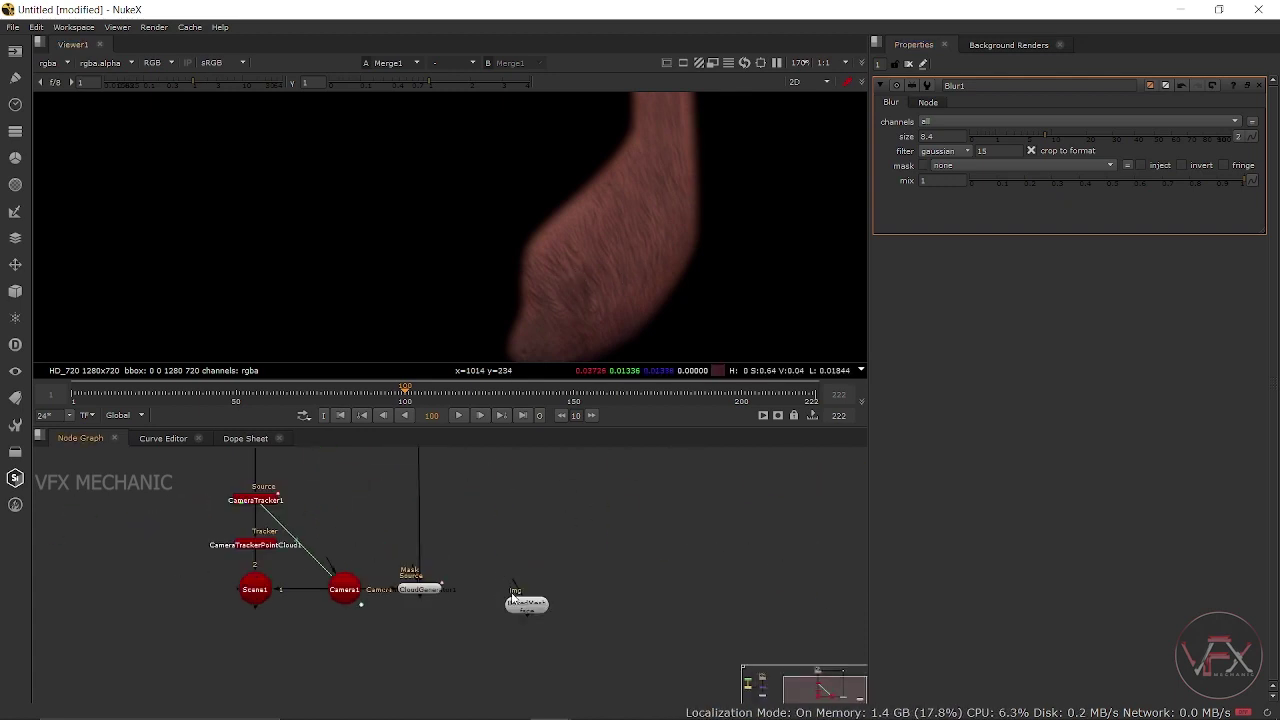
{"action": "left_click", "coordinate": [527, 603]}
{"action": "key", "text": "1"}
{"action": "scroll", "coordinate": [595, 255], "scroll_direction": "up", "scroll_amount": 2}
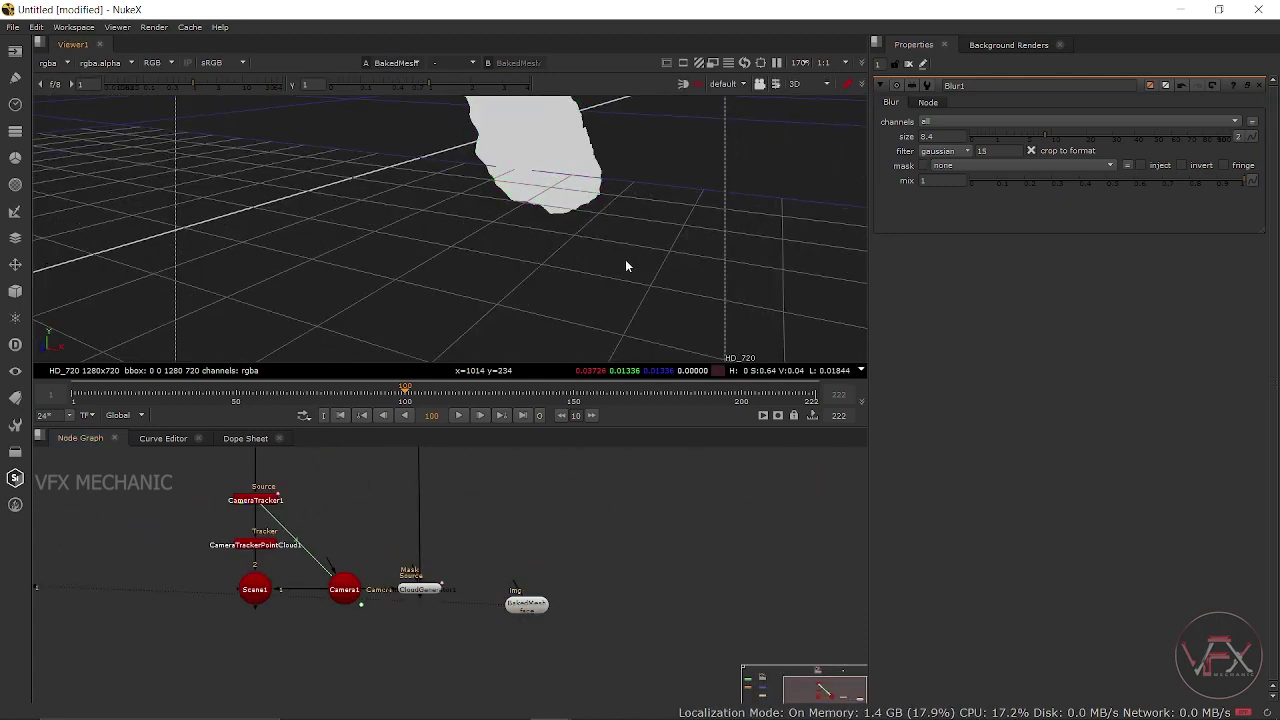
{"action": "key", "text": "space"}
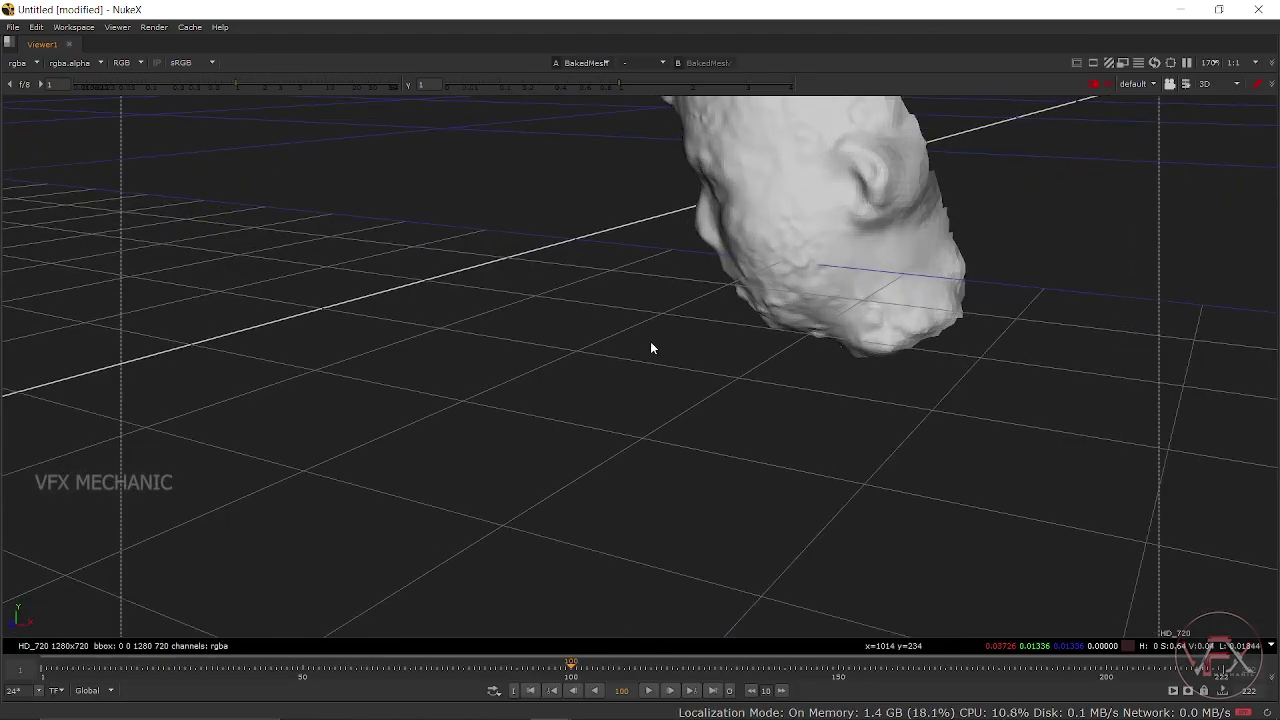
{"action": "left_click_drag", "start_coordinate": [602, 385], "coordinate": [698, 331]}
{"action": "left_click", "coordinate": [698, 306]}
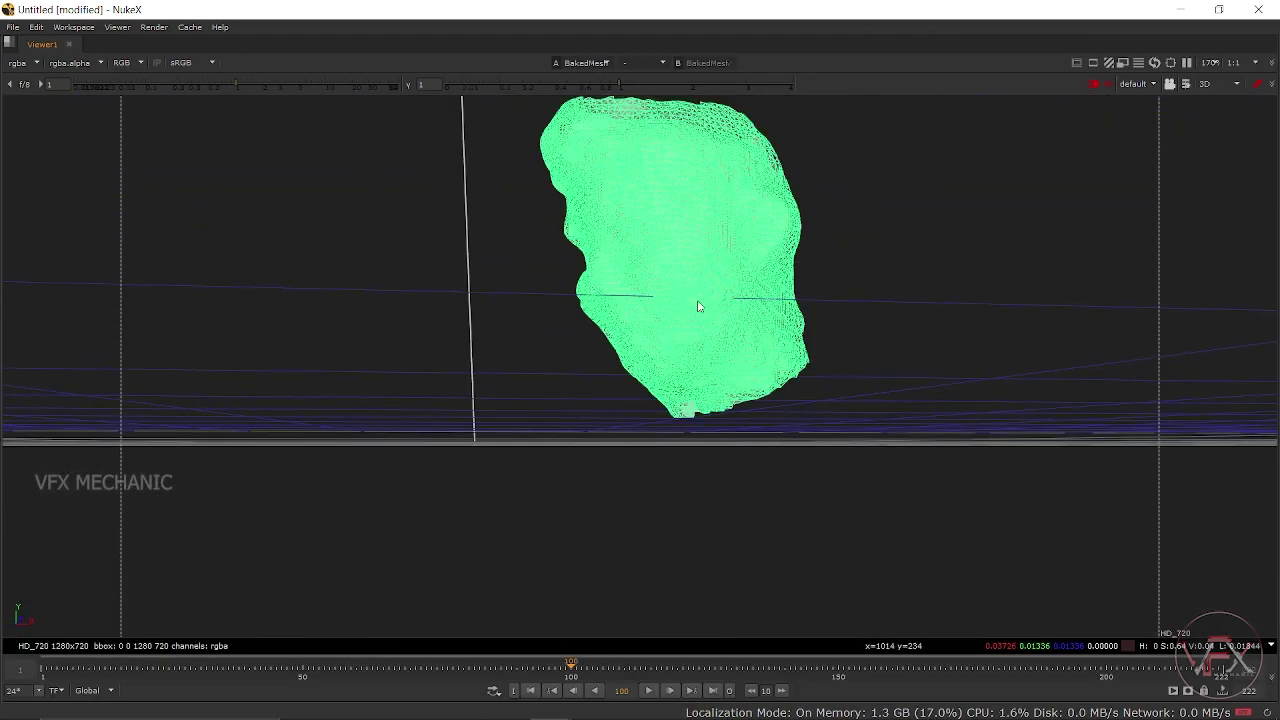
{"action": "left_click", "coordinate": [773, 440]}
{"action": "key", "text": "space"}
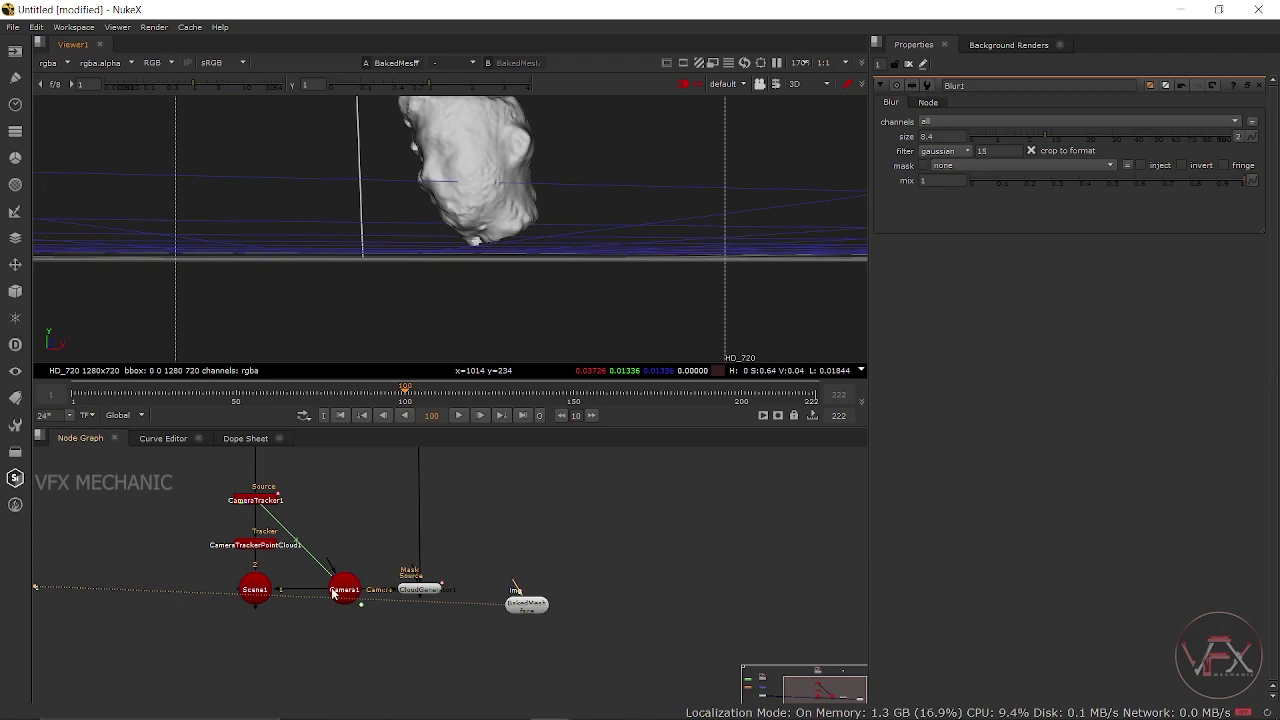
In the enlarged node graph, move BakedMesh near Viewer1 and add Project3D1 beside BakedMesh
{"action": "key", "text": "space"}
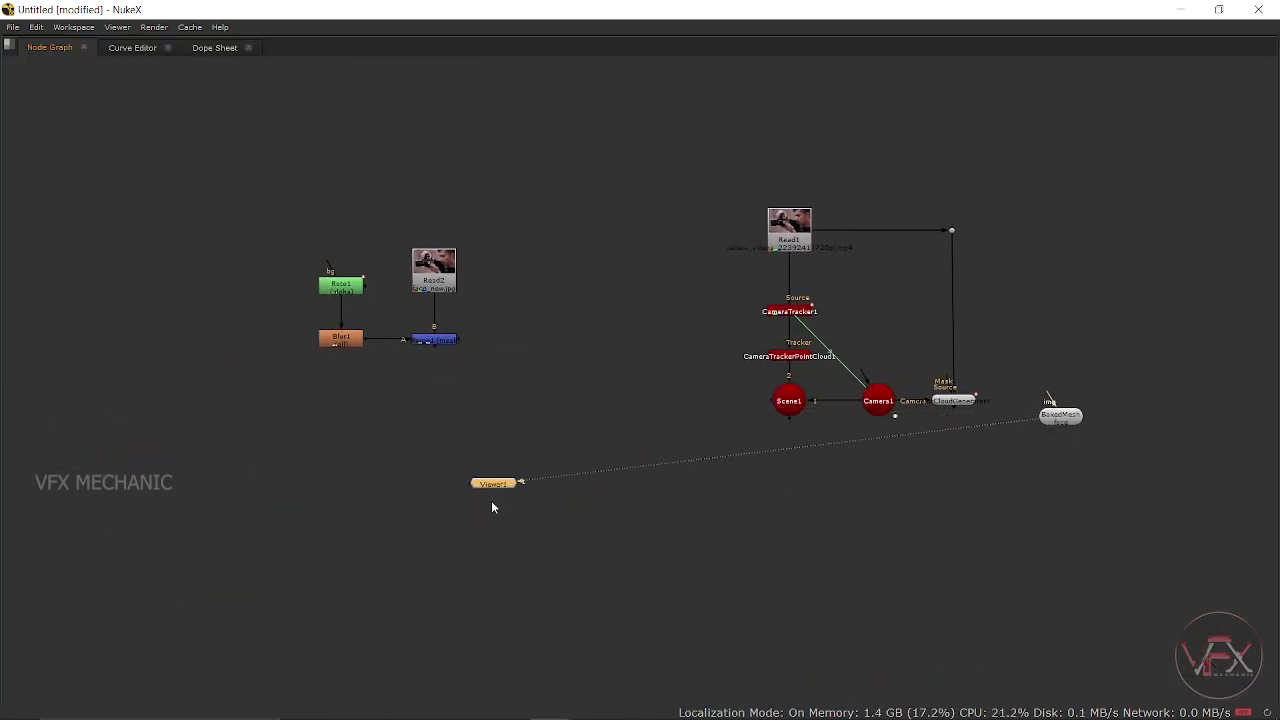
{"action": "left_click_drag", "start_coordinate": [1085, 415], "coordinate": [508, 406]}
{"action": "scroll", "coordinate": [566, 457], "scroll_direction": "up", "scroll_amount": 3}
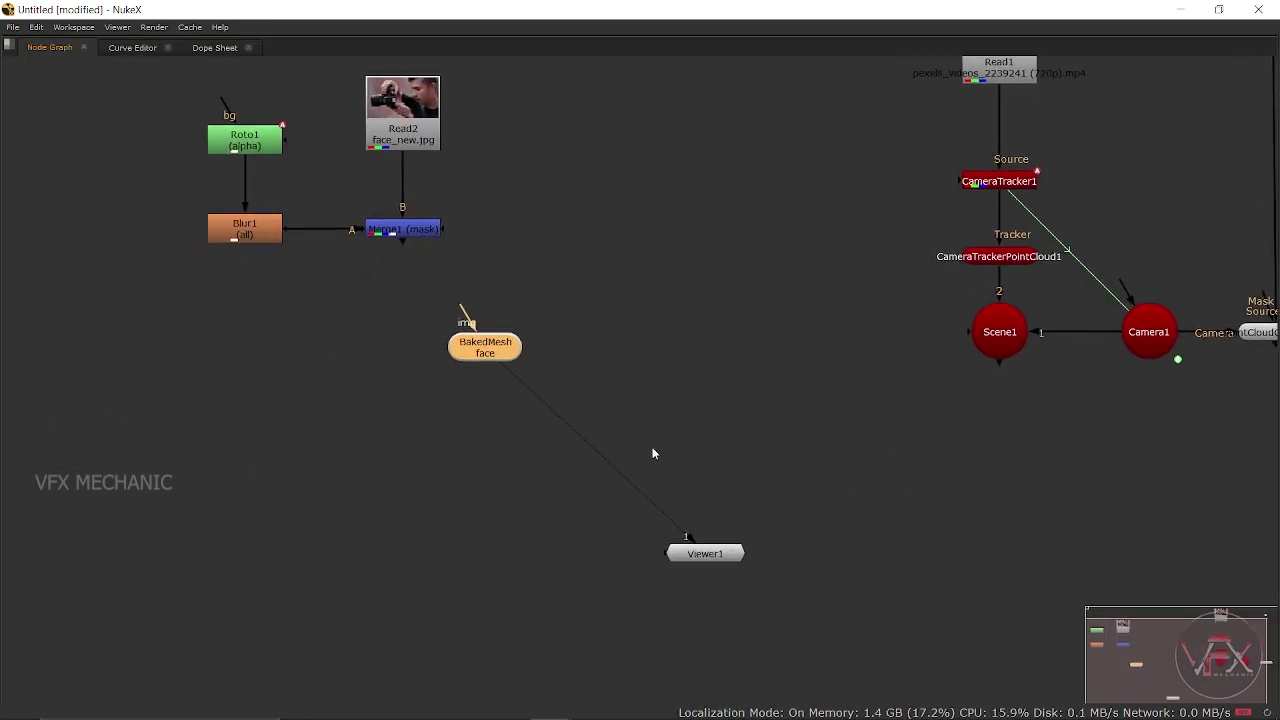
{"action": "left_click", "coordinate": [678, 562]}
{"action": "left_click_drag", "start_coordinate": [678, 562], "coordinate": [246, 549]}
{"action": "key", "text": "Tab"}
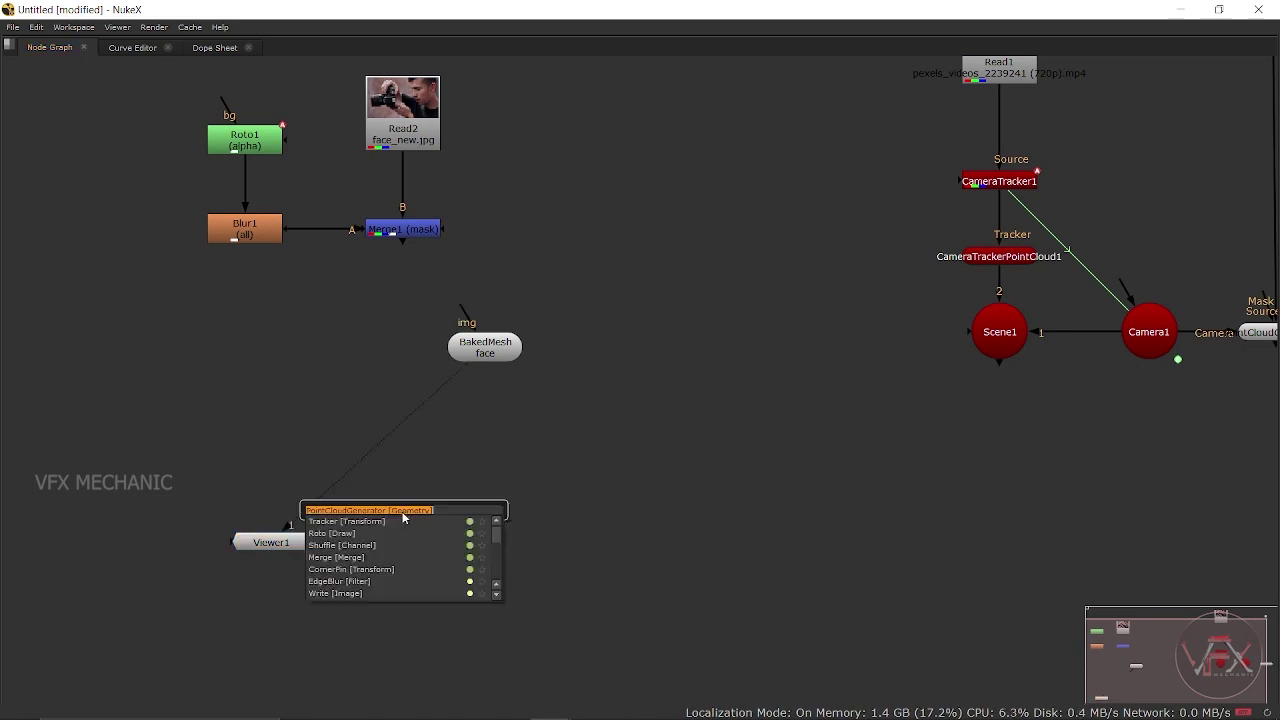
{"action": "type", "text": "proj"}
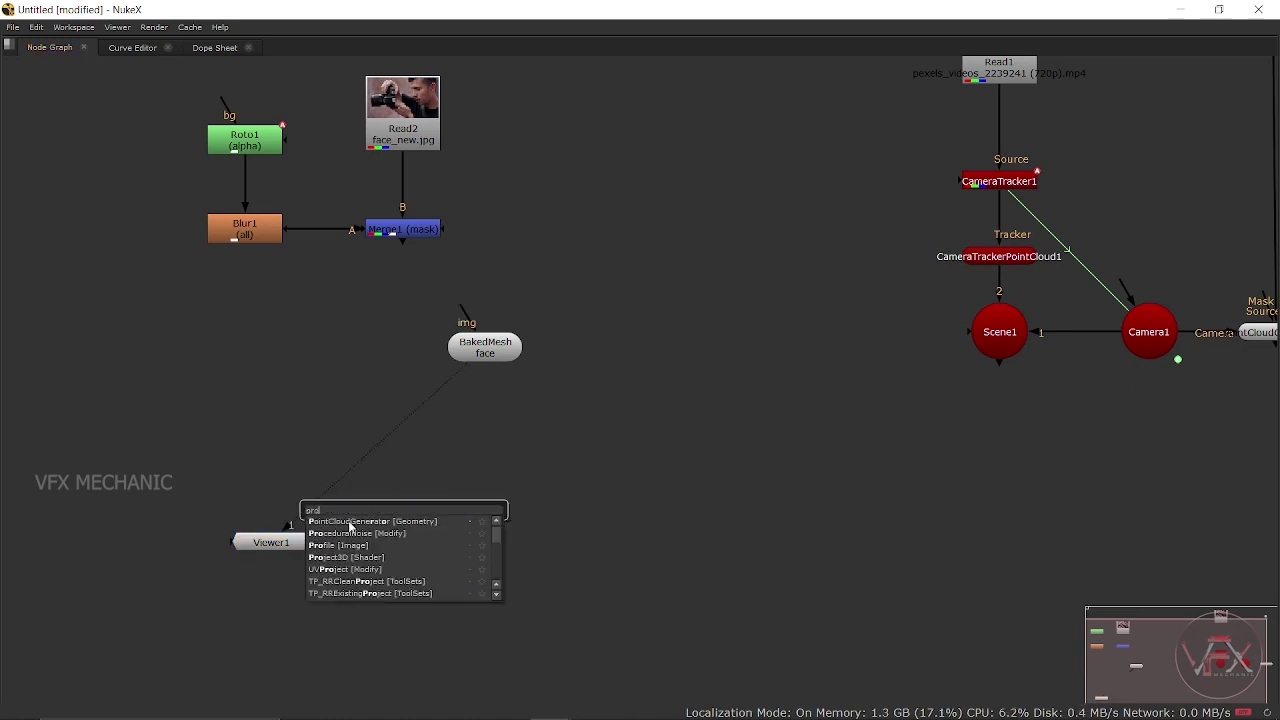
{"action": "left_click", "coordinate": [340, 557]}
{"action": "left_click_drag", "start_coordinate": [400, 506], "coordinate": [380, 328]}
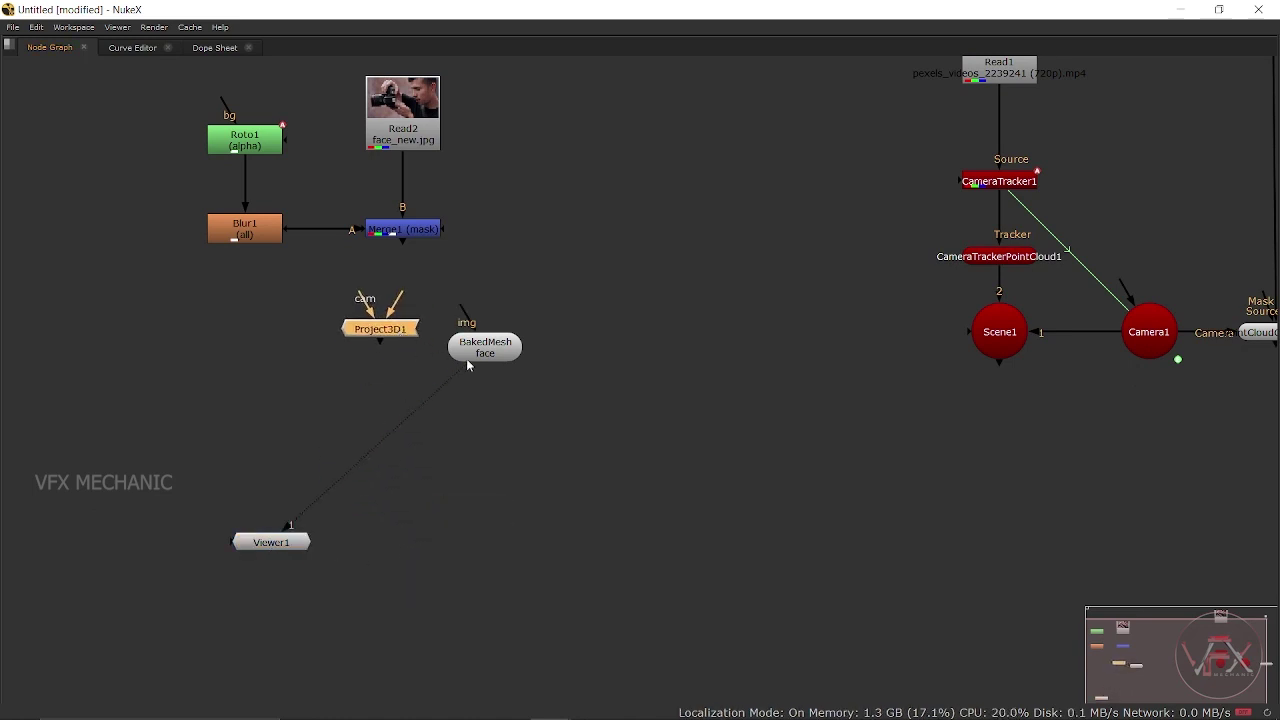
Copy Camera1 and paste it as linked Camera2, with Project3D1 placed near it
{"action": "left_click", "coordinate": [1136, 368]}
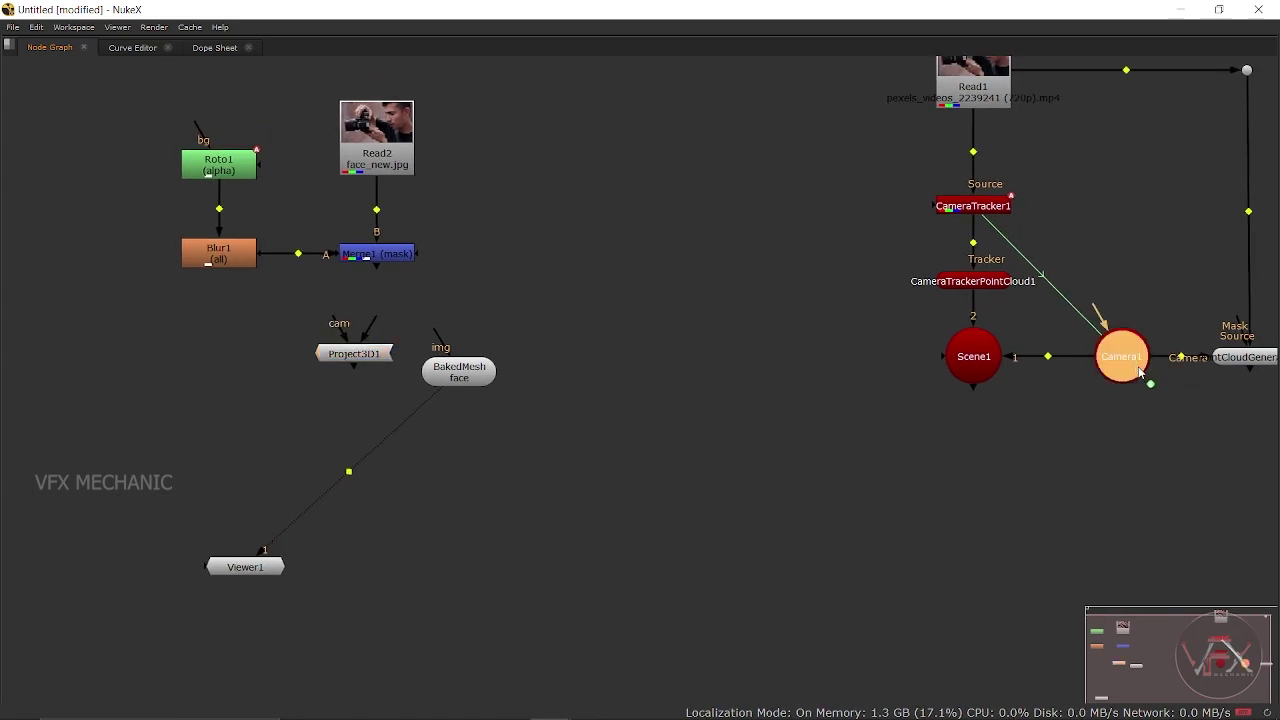
{"action": "key", "text": "ctrl+c"}
{"action": "mouse_move", "coordinate": [191, 427]}
{"action": "left_mouse_down"}
{"action": "mouse_move", "coordinate": [431, 362]}
{"action": "mouse_move", "coordinate": [410, 341]}
{"action": "left_mouse_up"}
{"action": "key", "text": "ctrl+v"}
{"action": "left_click_drag", "start_coordinate": [607, 291], "coordinate": [526, 334]}
Add a ScanlineRender1 node to the right of BakedMesh
{"action": "left_click_drag", "start_coordinate": [700, 307], "coordinate": [609, 432]}
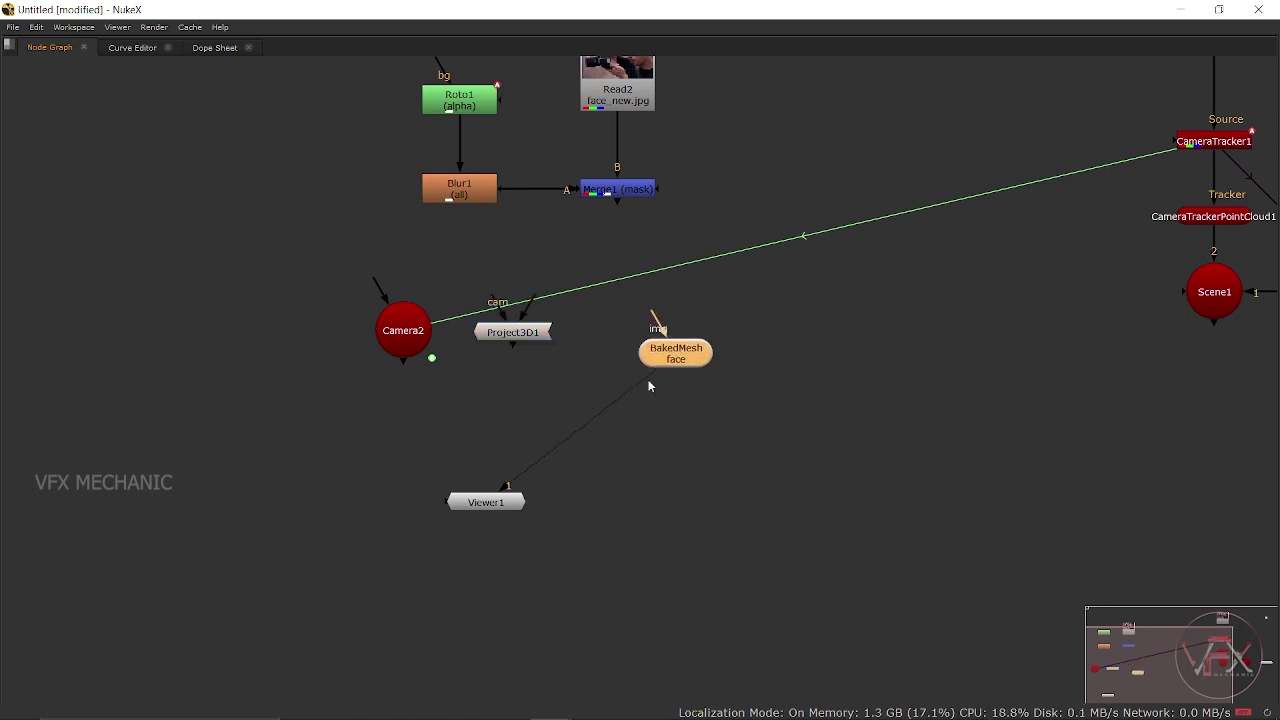
{"action": "left_click_drag", "start_coordinate": [713, 407], "coordinate": [713, 393]}
{"action": "key", "text": "Tab"}
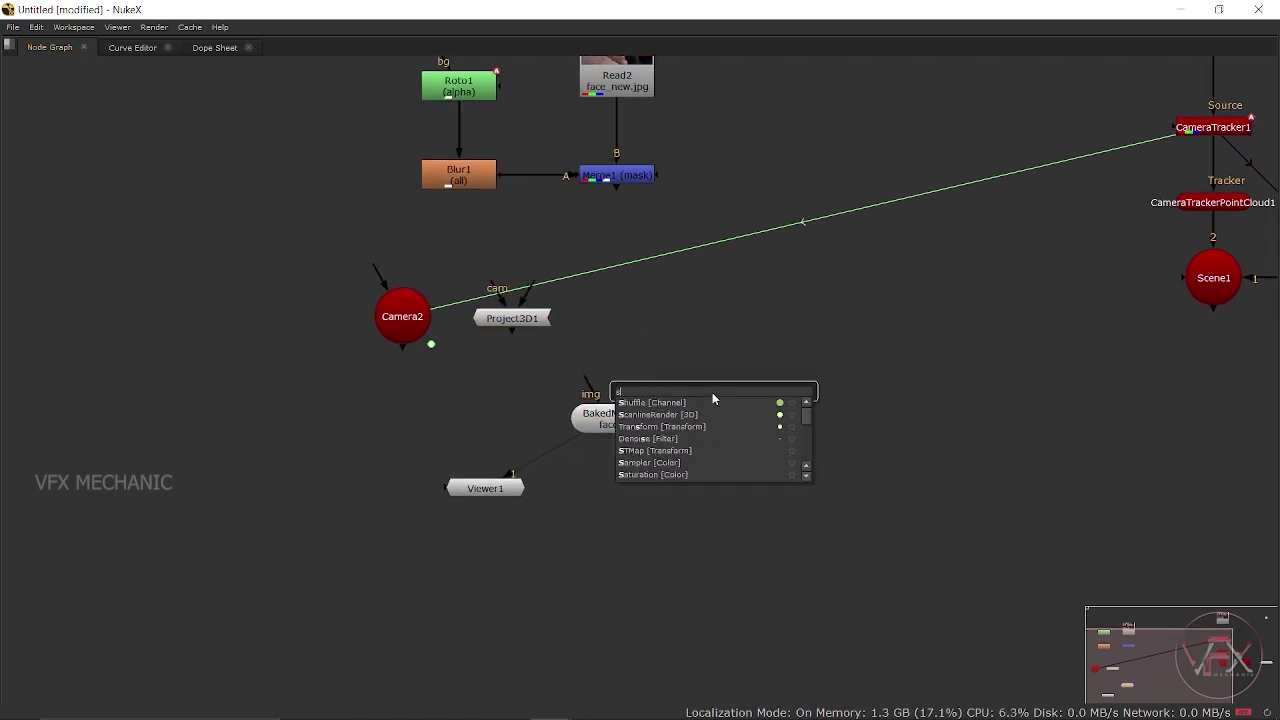
{"action": "type", "text": "sc"}
{"action": "left_click", "coordinate": [680, 402]}
{"action": "left_click_drag", "start_coordinate": [621, 428], "coordinate": [621, 415]}
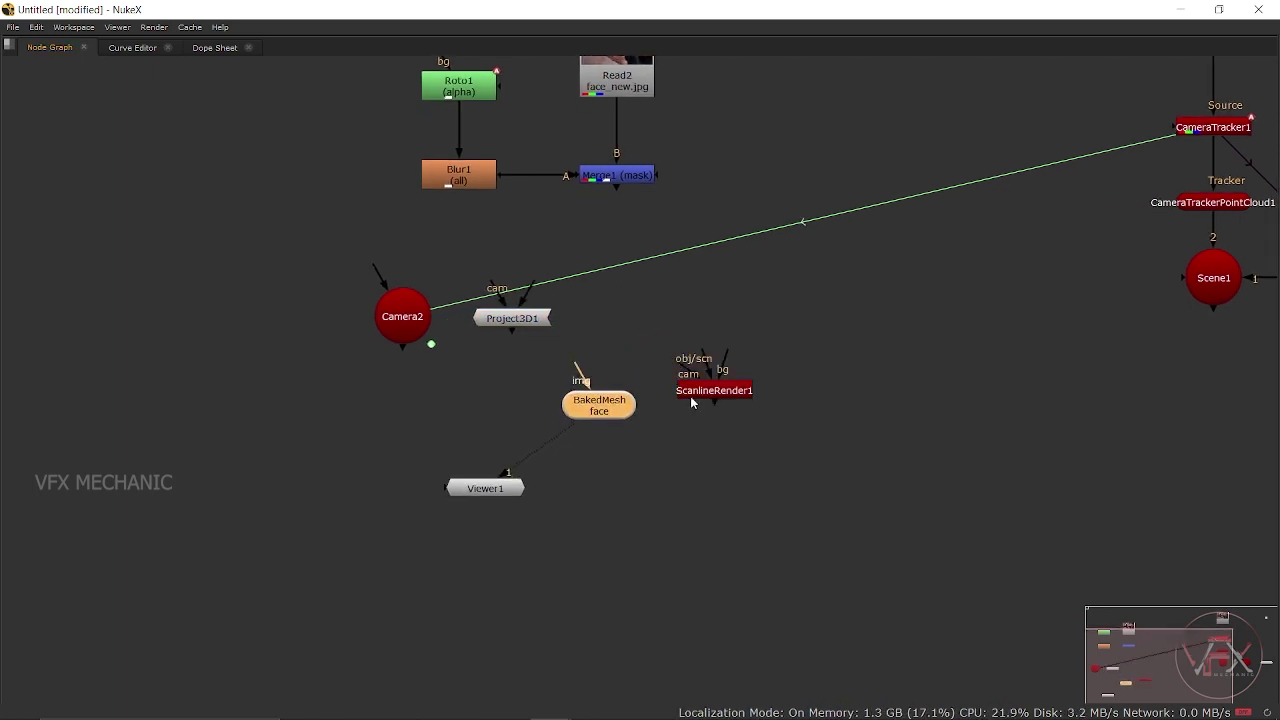
{"action": "left_click_drag", "start_coordinate": [690, 396], "coordinate": [704, 455]}
Shift Viewer1 and BakedMesh aside and add a FrameHold1 node below Camera2
{"action": "left_click_drag", "start_coordinate": [500, 488], "coordinate": [322, 508]}
{"action": "left_click", "coordinate": [585, 436]}
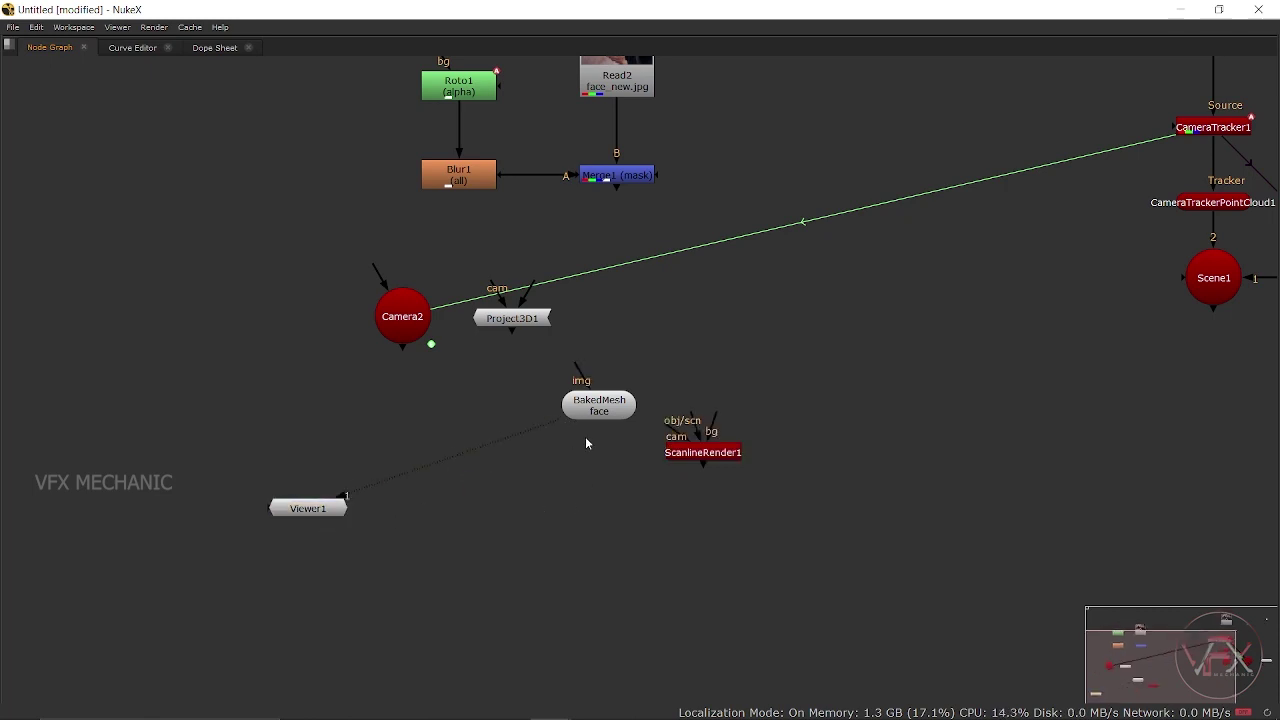
{"action": "left_click_drag", "start_coordinate": [600, 410], "coordinate": [563, 425]}
{"action": "left_click", "coordinate": [548, 548]}
{"action": "key", "text": "Tab"}
{"action": "type", "text": "fr"}
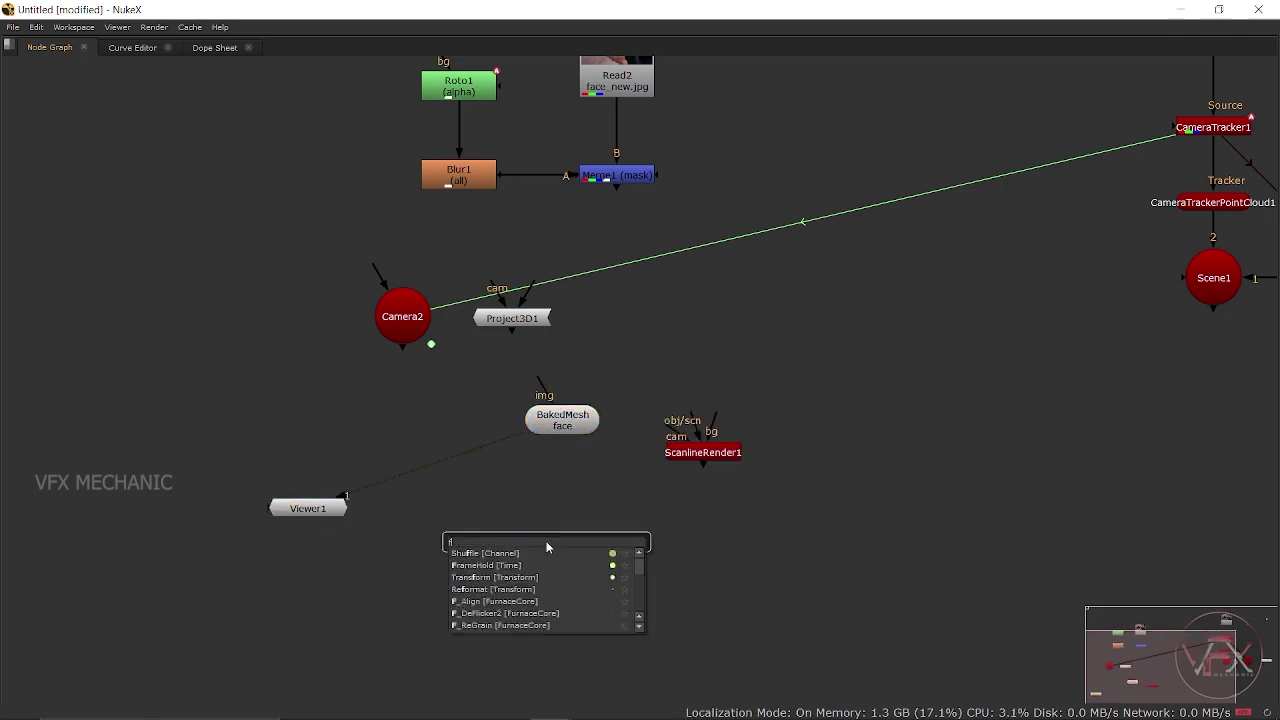
{"action": "left_click", "coordinate": [488, 558]}
{"action": "left_click_drag", "start_coordinate": [530, 535], "coordinate": [408, 416]}
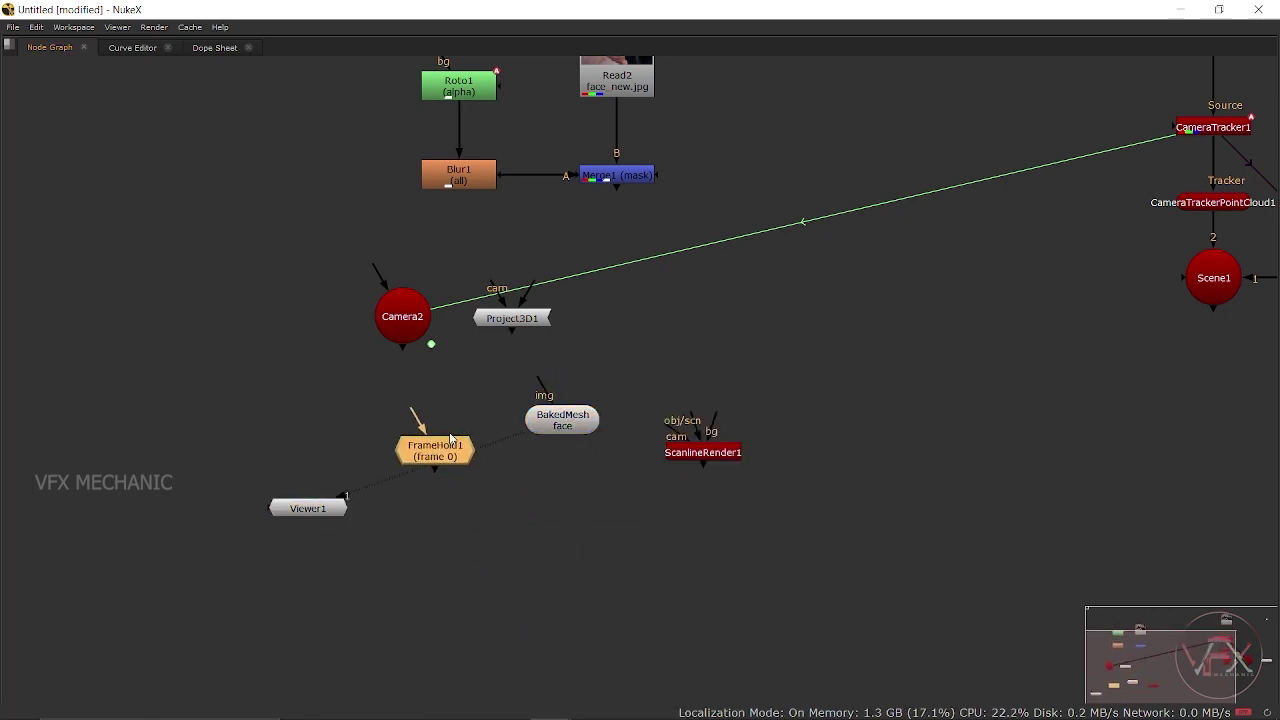
Line Project3D1 up under Merge1 and connect its camera input to Camera2
{"action": "left_click_drag", "start_coordinate": [546, 329], "coordinate": [616, 334]}
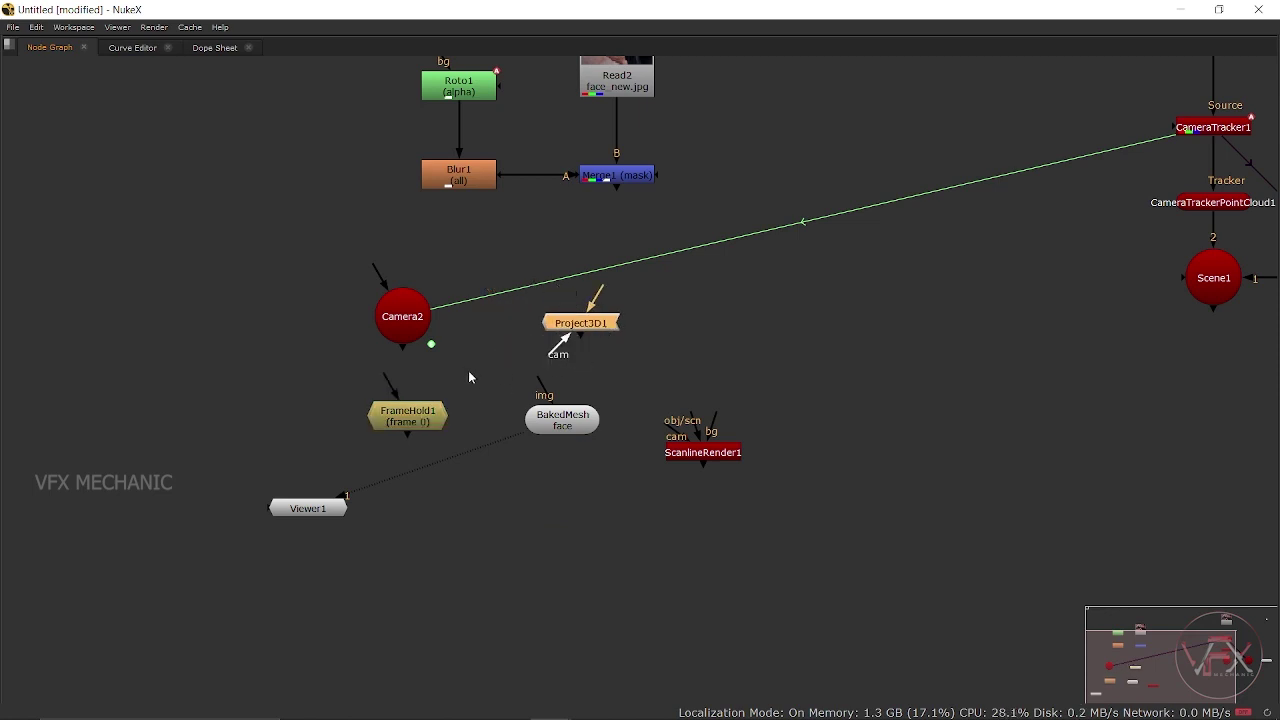
{"action": "left_click_drag", "start_coordinate": [472, 378], "coordinate": [451, 364]}
{"action": "mouse_move", "coordinate": [592, 360]}
{"action": "left_mouse_down"}
{"action": "mouse_move", "coordinate": [548, 385]}
{"action": "mouse_move", "coordinate": [572, 200]}
{"action": "left_mouse_up"}
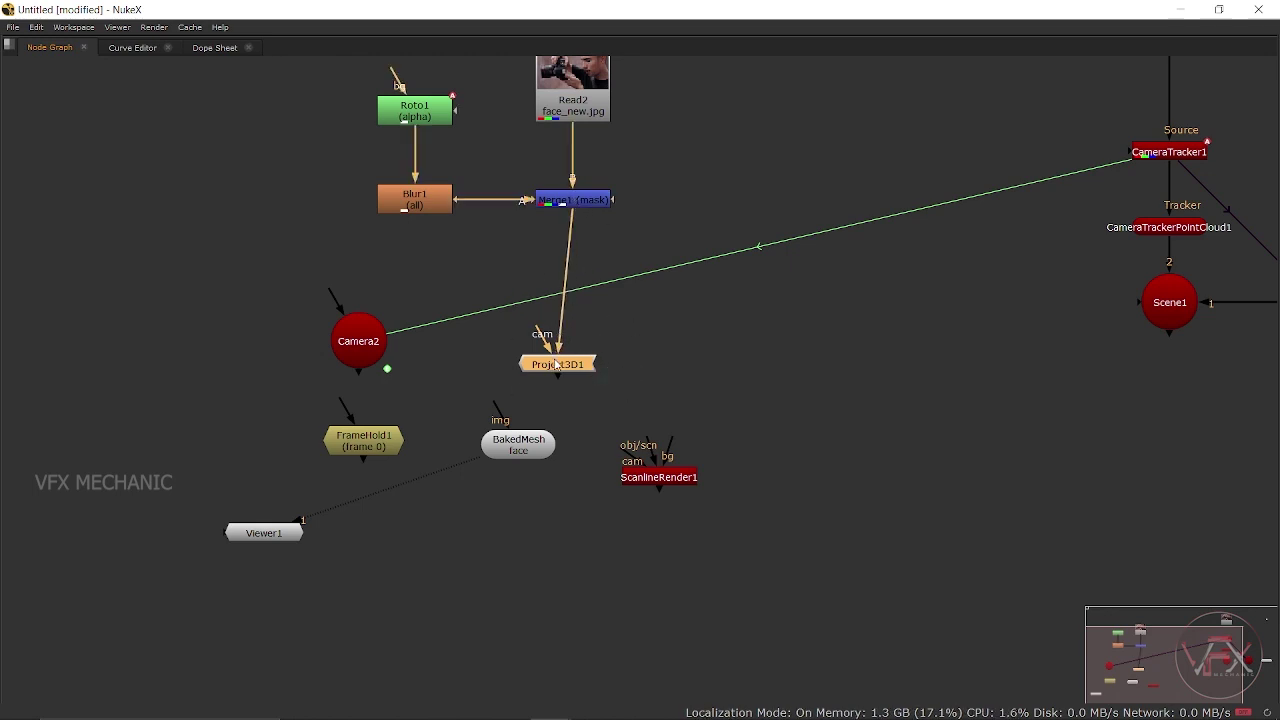
{"action": "left_click_drag", "start_coordinate": [575, 372], "coordinate": [590, 369]}
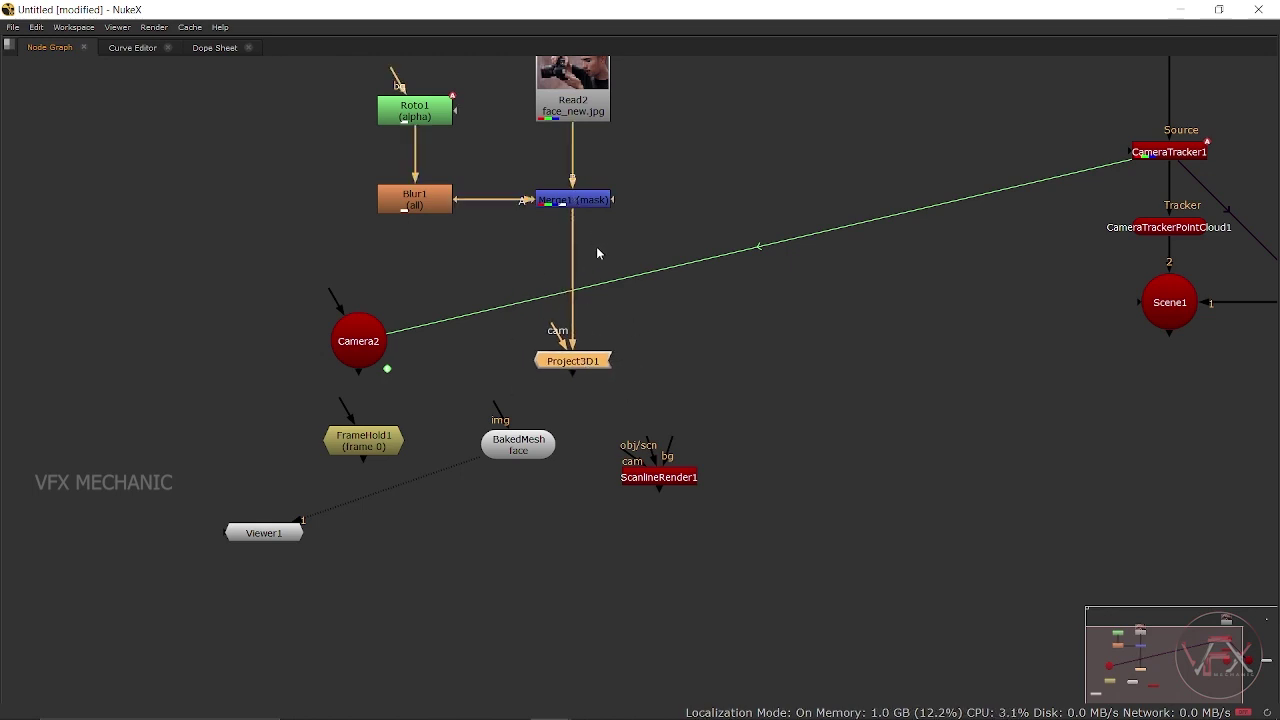
{"action": "mouse_move", "coordinate": [555, 330]}
{"action": "left_mouse_down"}
{"action": "mouse_move", "coordinate": [362, 350]}
{"action": "mouse_move", "coordinate": [304, 376]}
{"action": "left_mouse_up"}
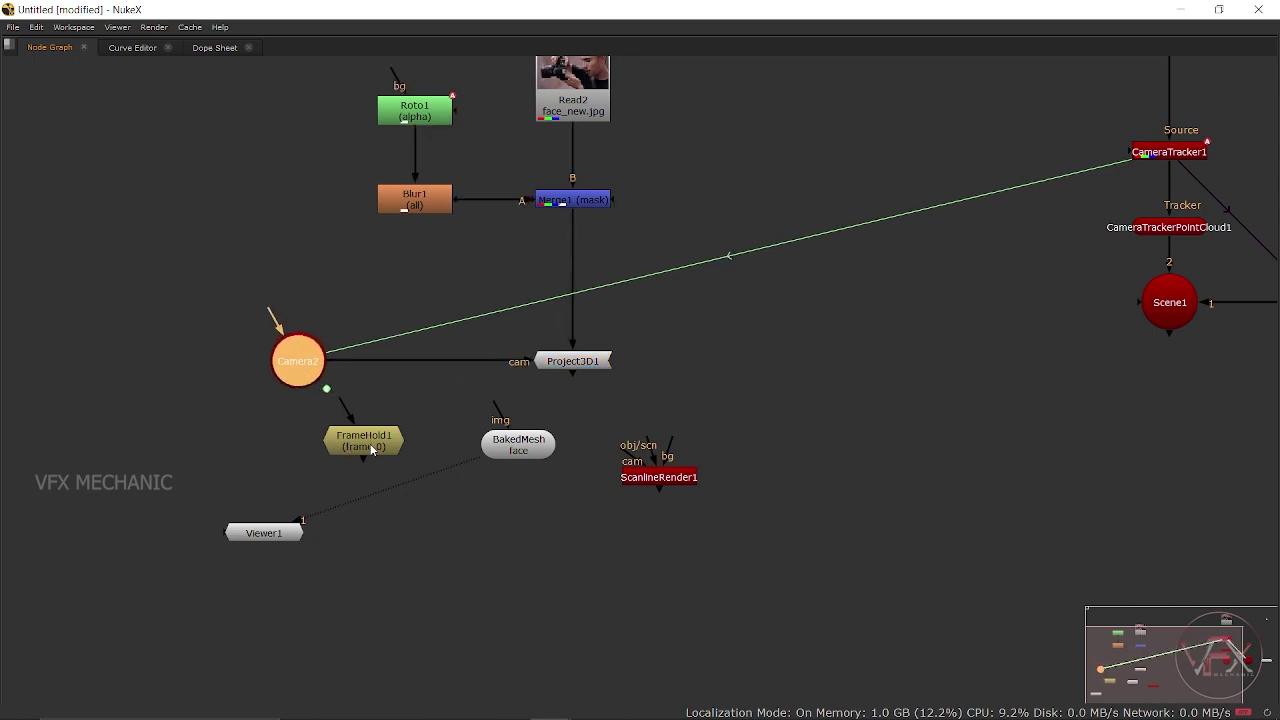
Insert FrameHold1 between Camera2 and Project3D1 and bring back the viewer and properties panels
{"action": "mouse_move", "coordinate": [372, 451]}
{"action": "left_mouse_down"}
{"action": "mouse_move", "coordinate": [438, 388]}
{"action": "mouse_move", "coordinate": [422, 371]}
{"action": "left_mouse_up"}
{"action": "mouse_move", "coordinate": [300, 365]}
{"action": "left_mouse_down"}
{"action": "mouse_move", "coordinate": [407, 488]}
{"action": "mouse_move", "coordinate": [431, 495]}
{"action": "left_mouse_up"}
{"action": "left_click", "coordinate": [425, 367]}
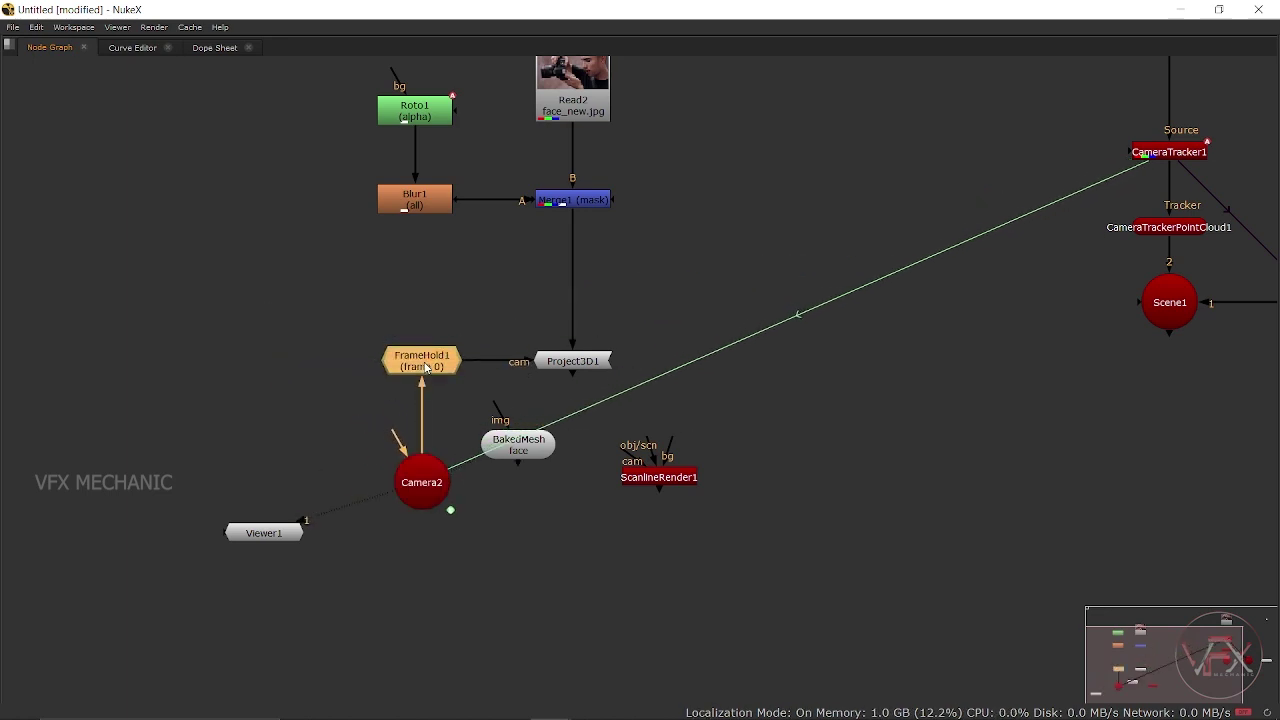
{"action": "key", "text": "space"}
Set FrameHold1's first frame to 100
{"action": "left_click_drag", "start_coordinate": [475, 480], "coordinate": [431, 619]}
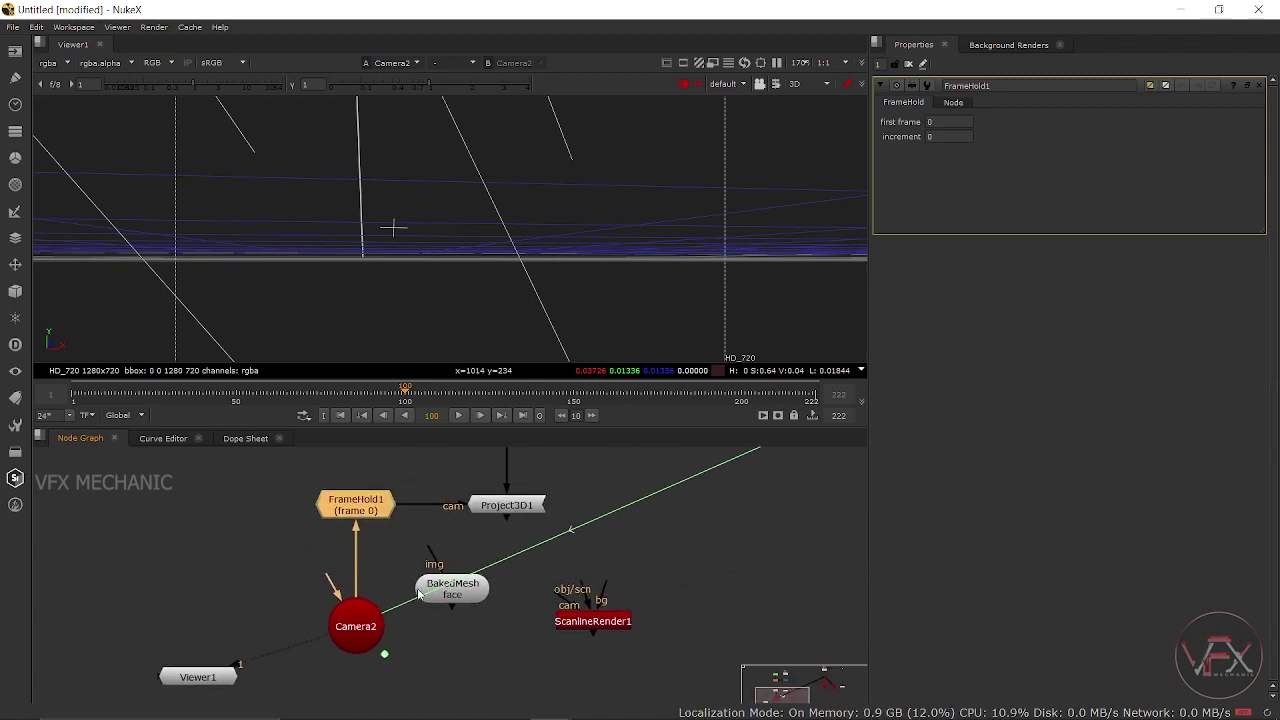
{"action": "scroll", "coordinate": [431, 619], "scroll_direction": "down", "scroll_amount": 2}
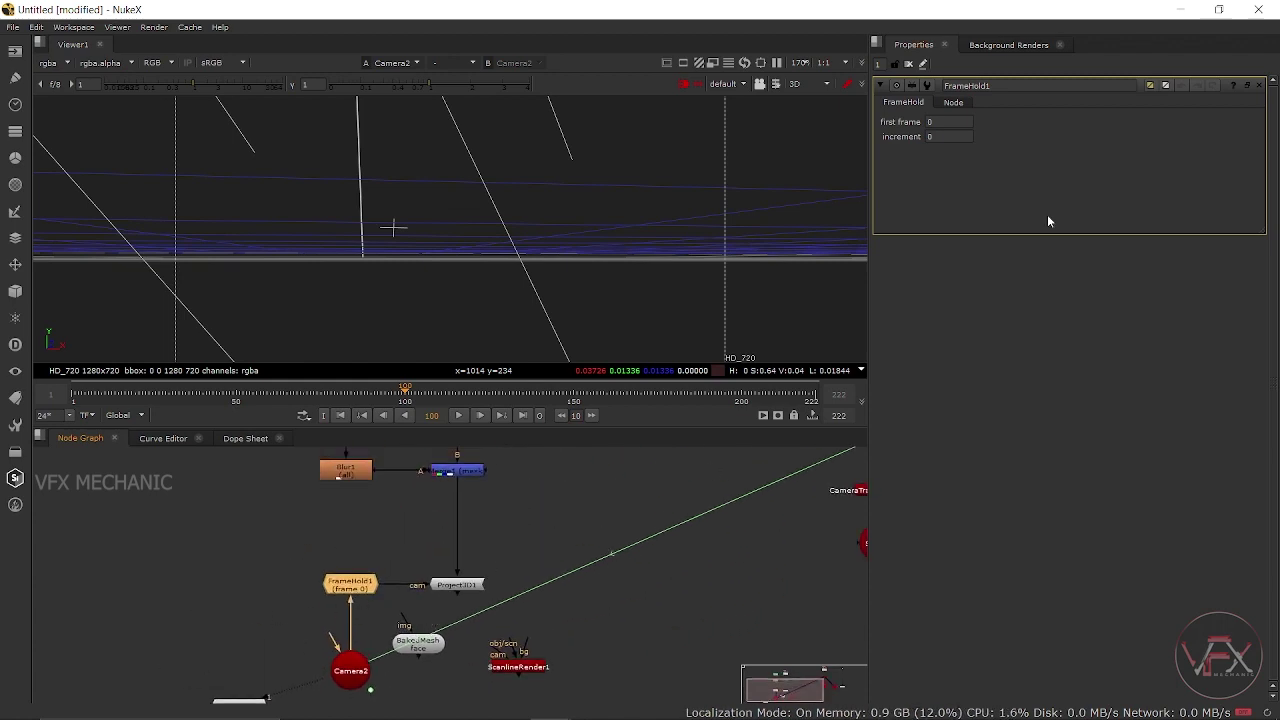
{"action": "left_click_drag", "start_coordinate": [398, 593], "coordinate": [430, 580]}
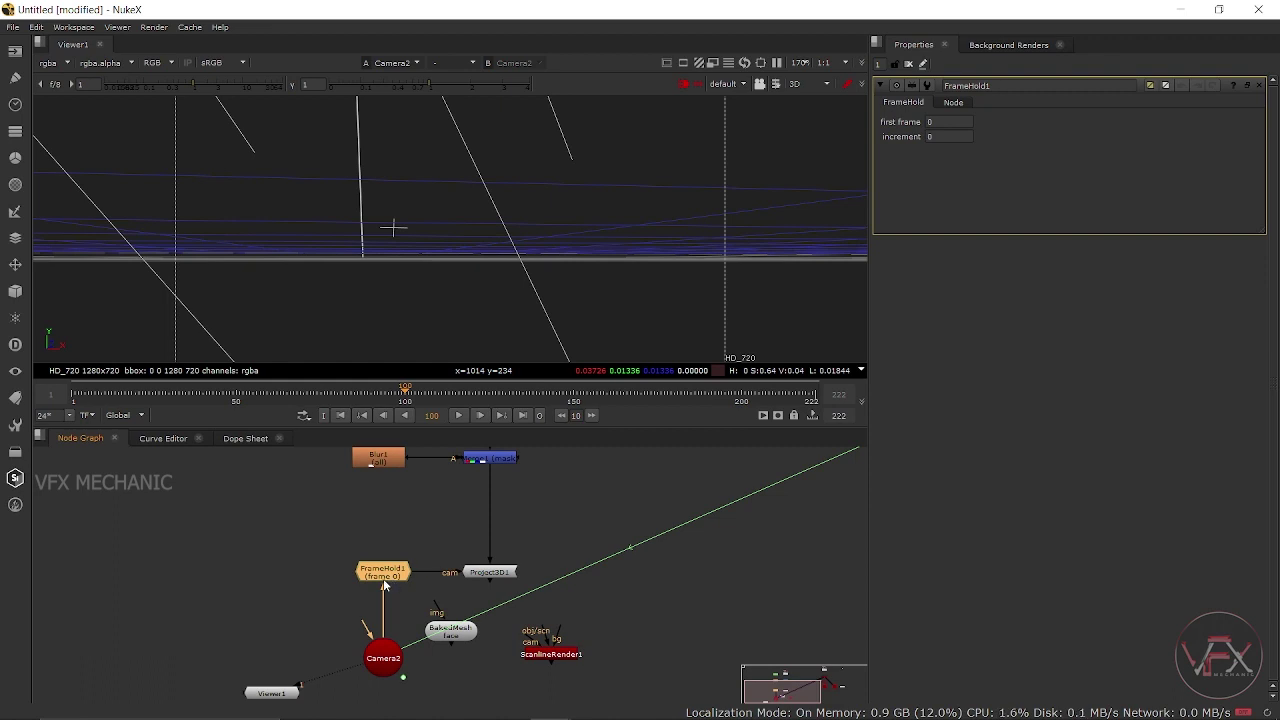
{"action": "left_click", "coordinate": [940, 121]}
{"action": "type", "text": "100"}
{"action": "key", "text": "Return"}
Place BakedMesh between Project3D1 and ScanlineRender1 and connect its img input to Project3D1
{"action": "mouse_move", "coordinate": [576, 541]}
{"action": "left_mouse_down"}
{"action": "mouse_move", "coordinate": [603, 511]}
{"action": "mouse_move", "coordinate": [581, 475]}
{"action": "left_mouse_up"}
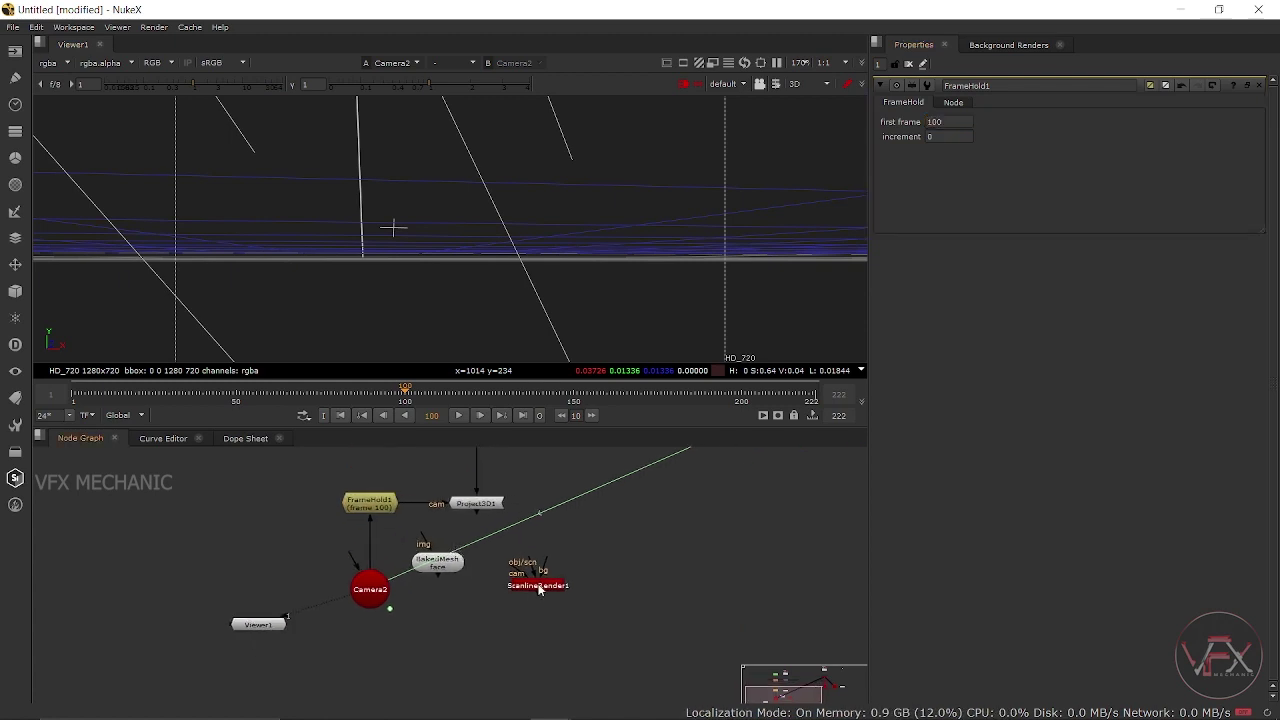
{"action": "left_click_drag", "start_coordinate": [540, 580], "coordinate": [477, 625]}
{"action": "key", "text": "space"}
{"action": "scroll", "coordinate": [455, 595], "scroll_direction": "up", "scroll_amount": 3}
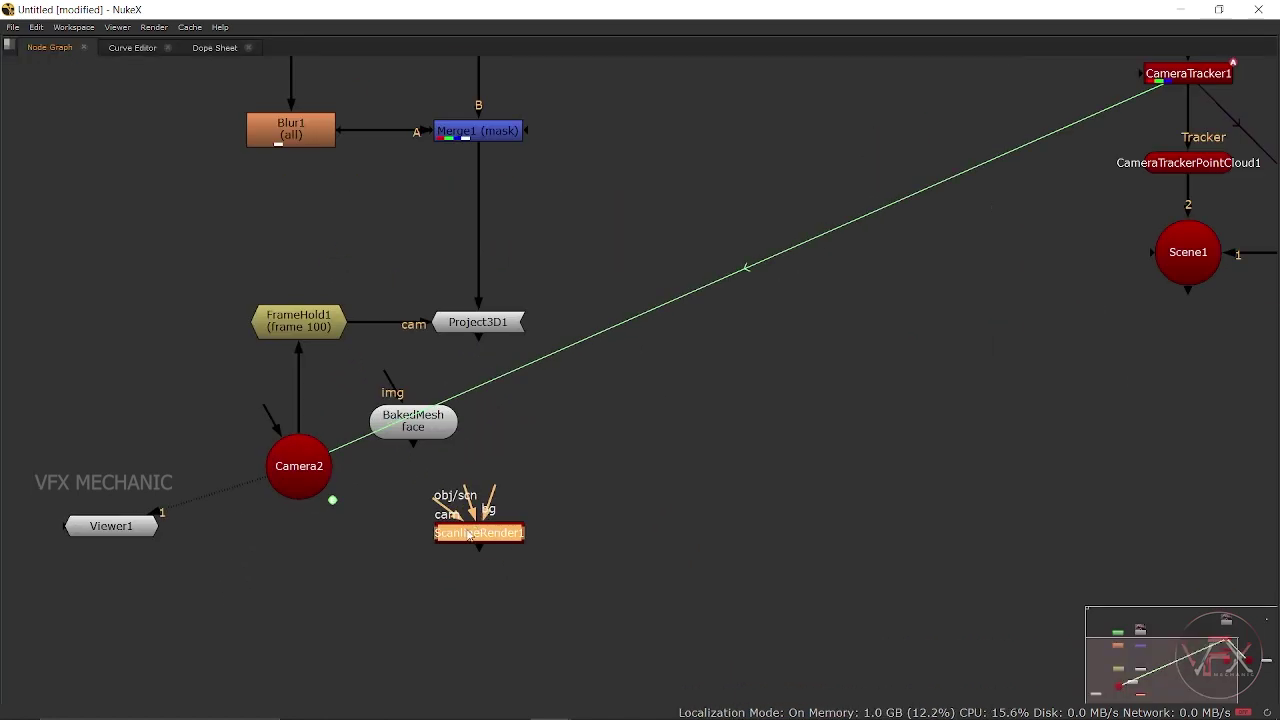
{"action": "left_click_drag", "start_coordinate": [450, 436], "coordinate": [506, 490]}
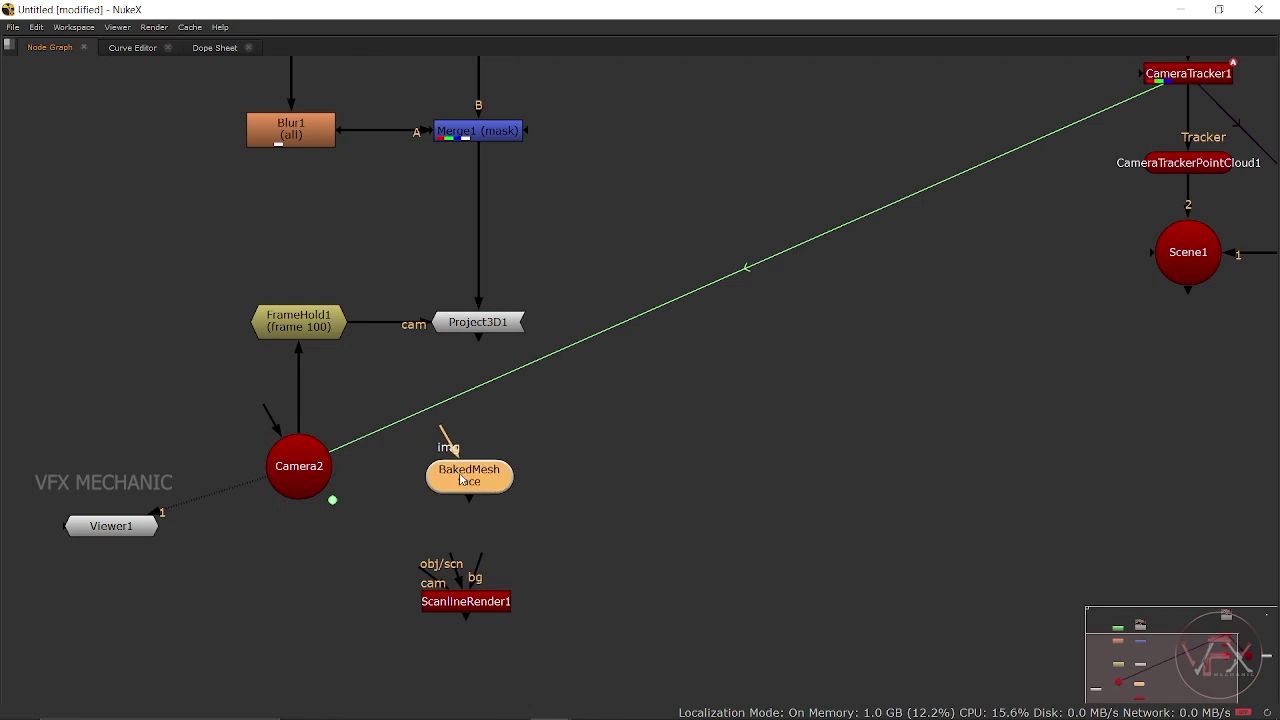
{"action": "left_click", "coordinate": [447, 446]}
{"action": "left_click_drag", "start_coordinate": [447, 440], "coordinate": [478, 325]}
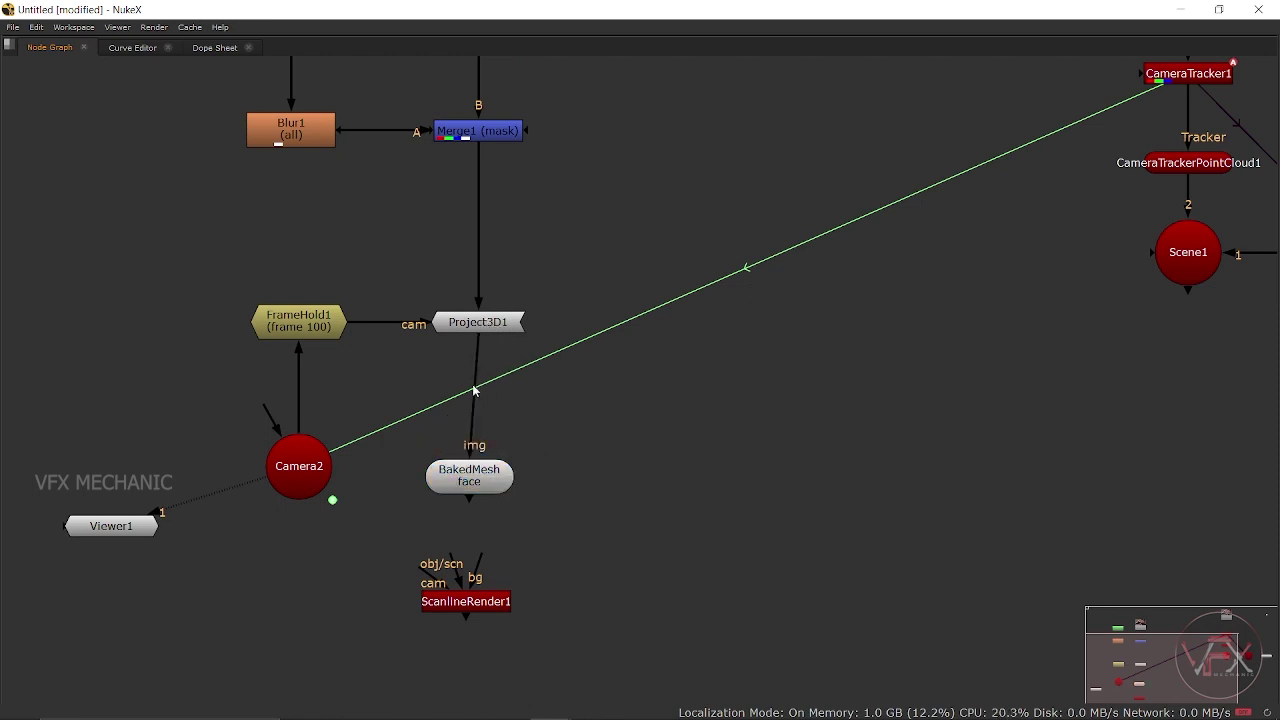
{"action": "left_click_drag", "start_coordinate": [488, 424], "coordinate": [497, 423]}
Connect ScanlineRender1's scene input to BakedMesh and its camera input to Camera2
{"action": "left_click_drag", "start_coordinate": [482, 553], "coordinate": [502, 563]}
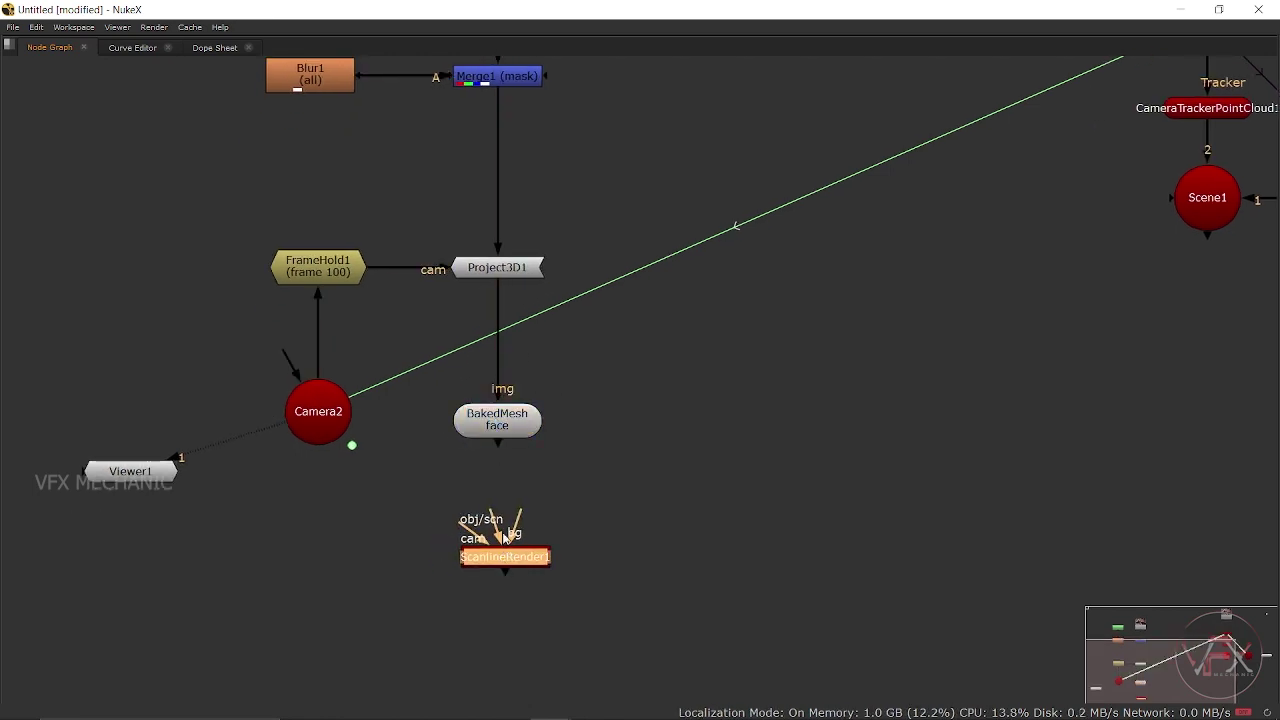
{"action": "left_click_drag", "start_coordinate": [512, 518], "coordinate": [498, 420]}
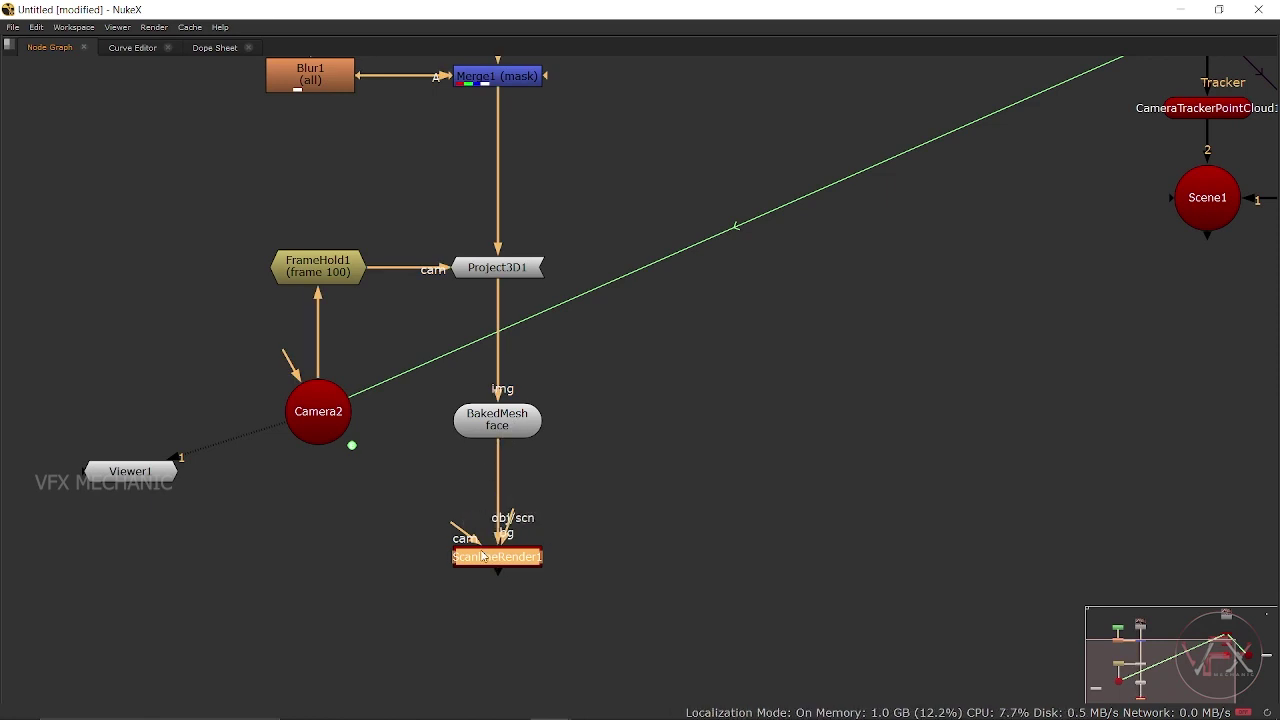
{"action": "left_click_drag", "start_coordinate": [466, 534], "coordinate": [362, 445]}
{"action": "mouse_move", "coordinate": [480, 538]}
{"action": "left_mouse_down"}
{"action": "mouse_move", "coordinate": [345, 432]}
{"action": "mouse_move", "coordinate": [322, 580]}
{"action": "left_mouse_up"}
{"action": "left_click_drag", "start_coordinate": [178, 508], "coordinate": [360, 600]}
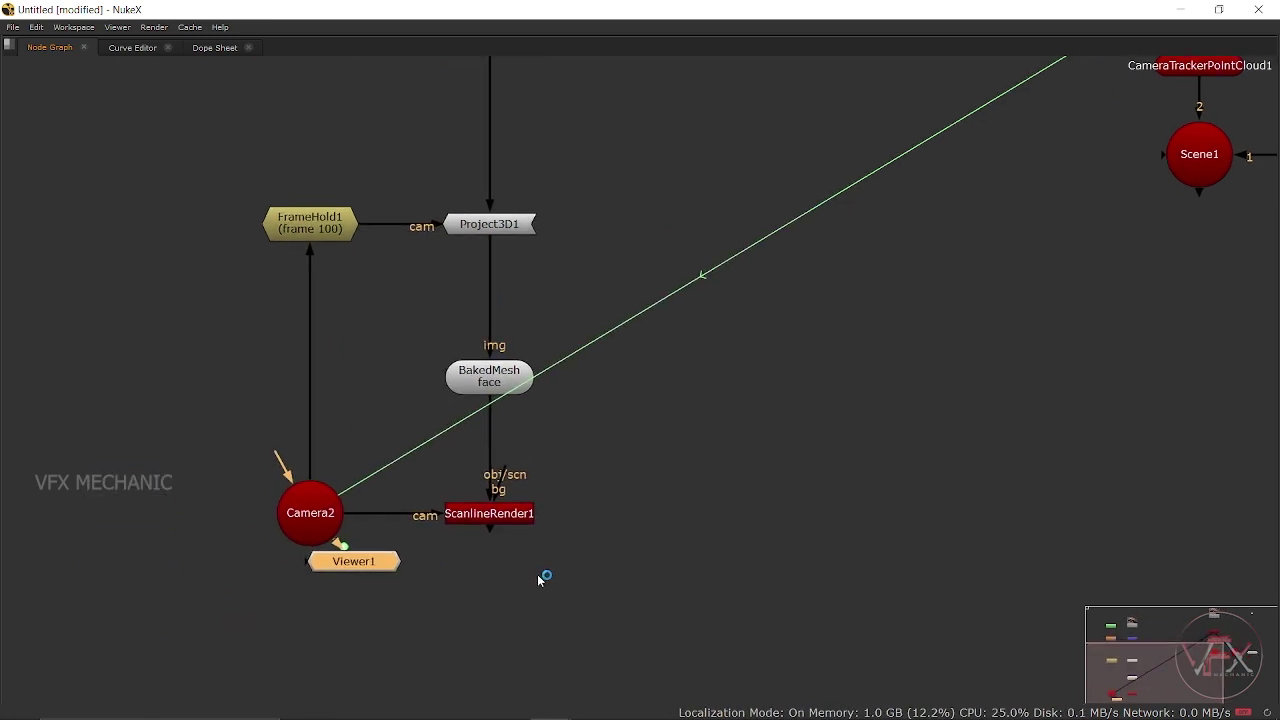
View ScanlineRender1's output in the 2D viewer
{"action": "left_click_drag", "start_coordinate": [597, 463], "coordinate": [393, 590]}
{"action": "key", "text": "1"}
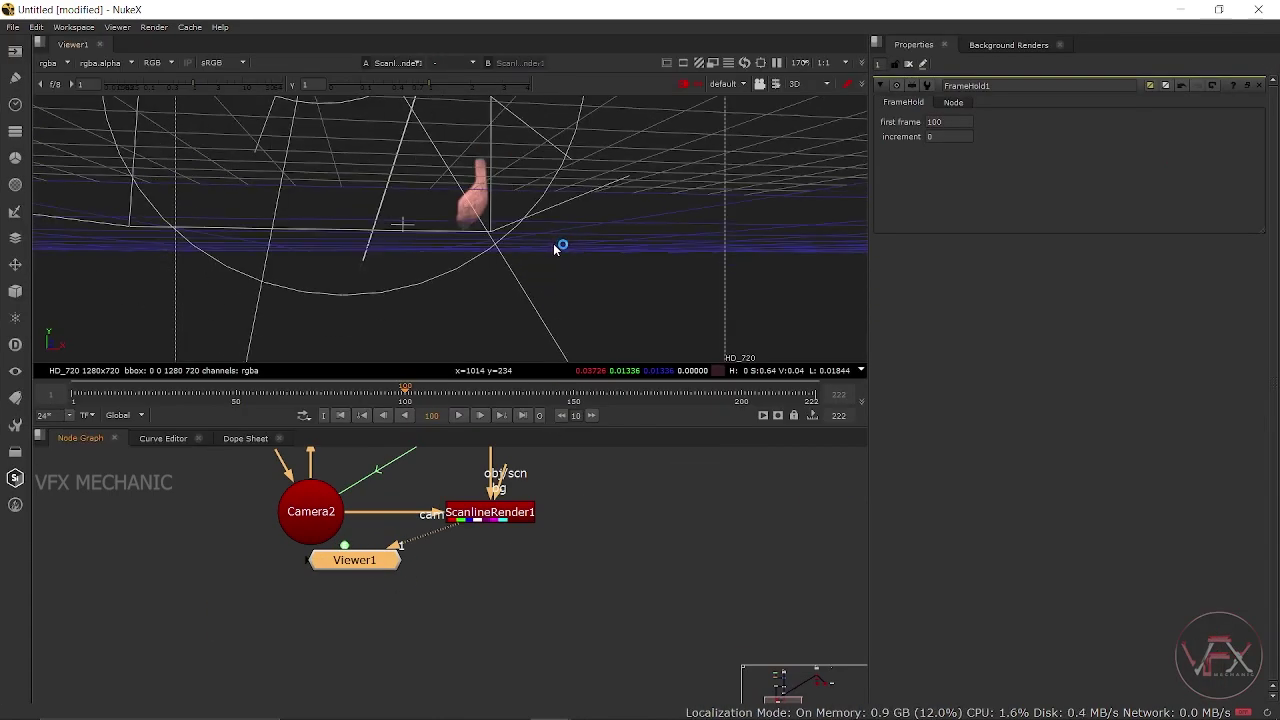
{"action": "key", "text": "Tab"}
{"action": "scroll", "coordinate": [569, 243], "scroll_direction": "down", "scroll_amount": 6}
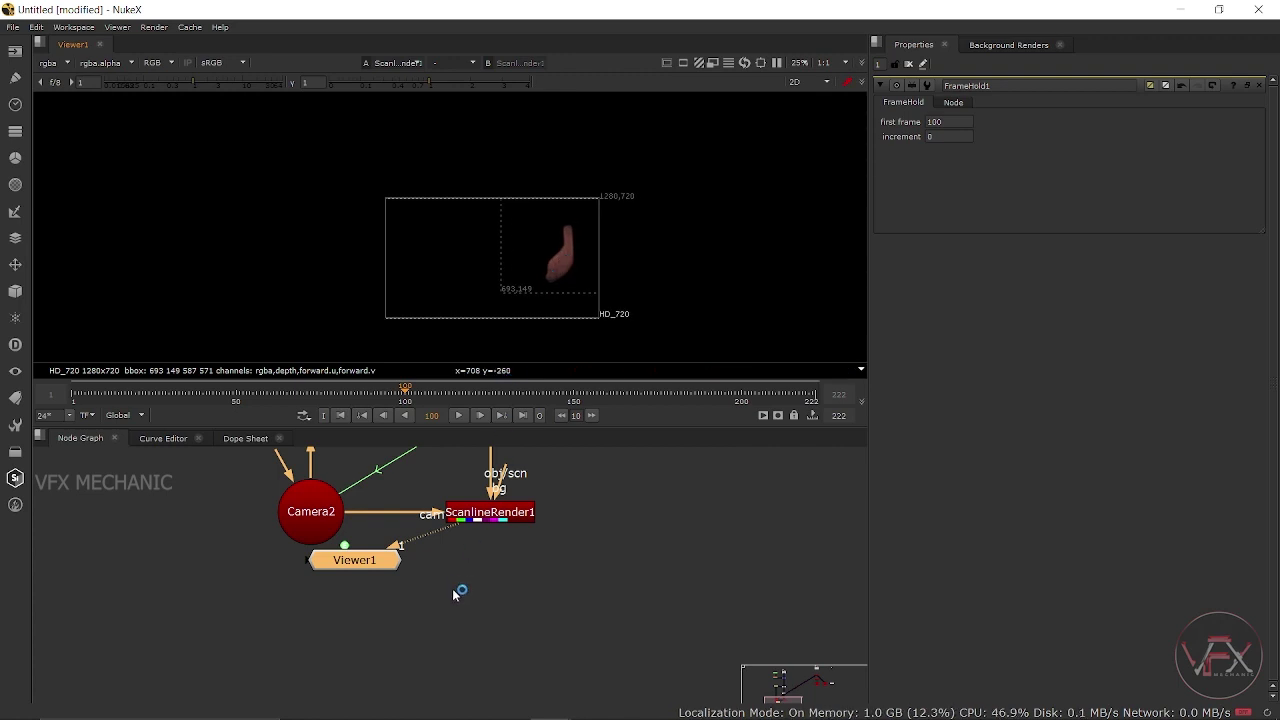
Paste the pexels video Read node as Read3 and wire it into ScanlineRender1's bg input
{"action": "scroll", "coordinate": [455, 592], "scroll_direction": "down", "scroll_amount": 3}
{"action": "left_click_drag", "start_coordinate": [410, 583], "coordinate": [484, 616]}
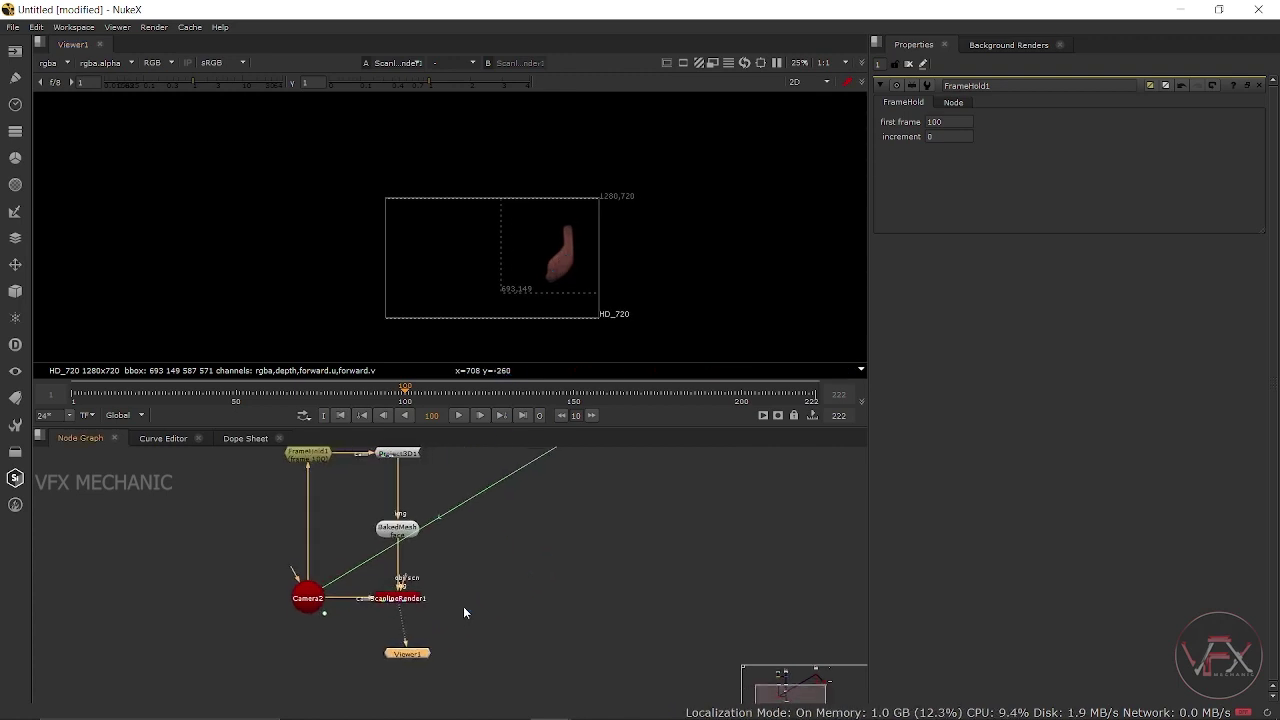
{"action": "scroll", "coordinate": [456, 577], "scroll_direction": "up", "scroll_amount": 3}
{"action": "scroll", "coordinate": [494, 560], "scroll_direction": "down", "scroll_amount": 6}
{"action": "scroll", "coordinate": [517, 523], "scroll_direction": "up", "scroll_amount": 2}
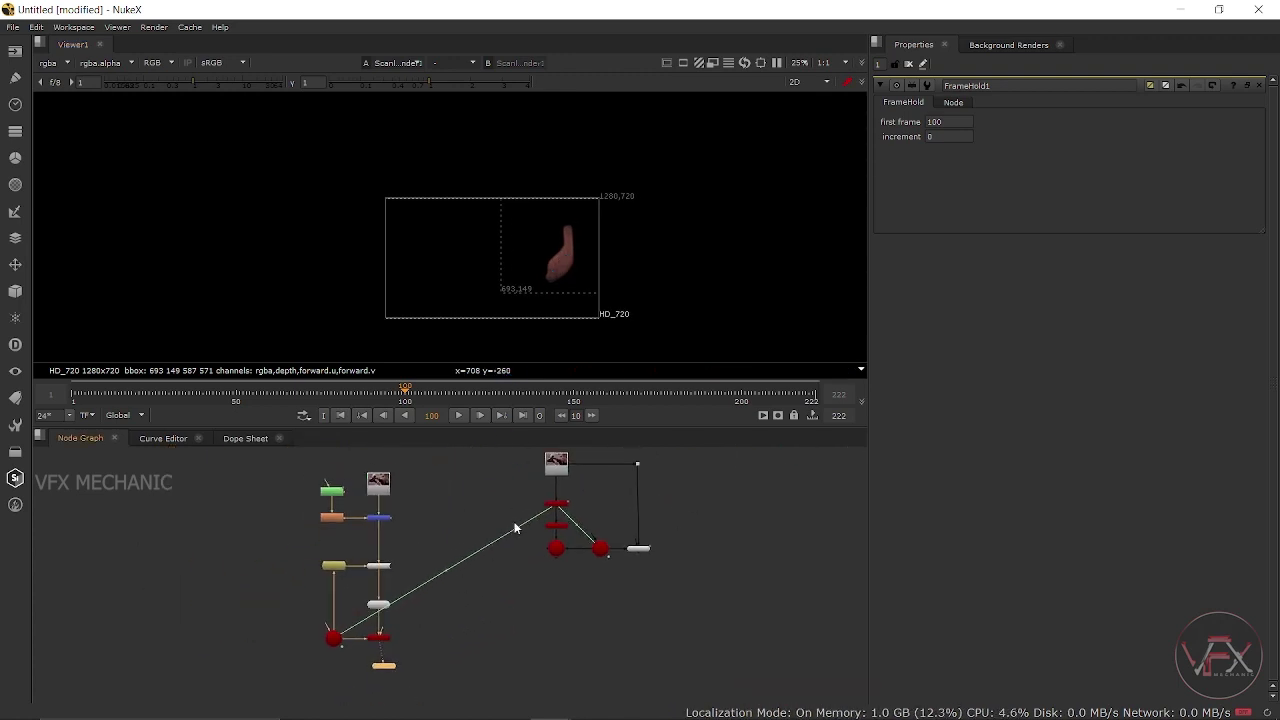
{"action": "scroll", "coordinate": [540, 500], "scroll_direction": "up", "scroll_amount": 2}
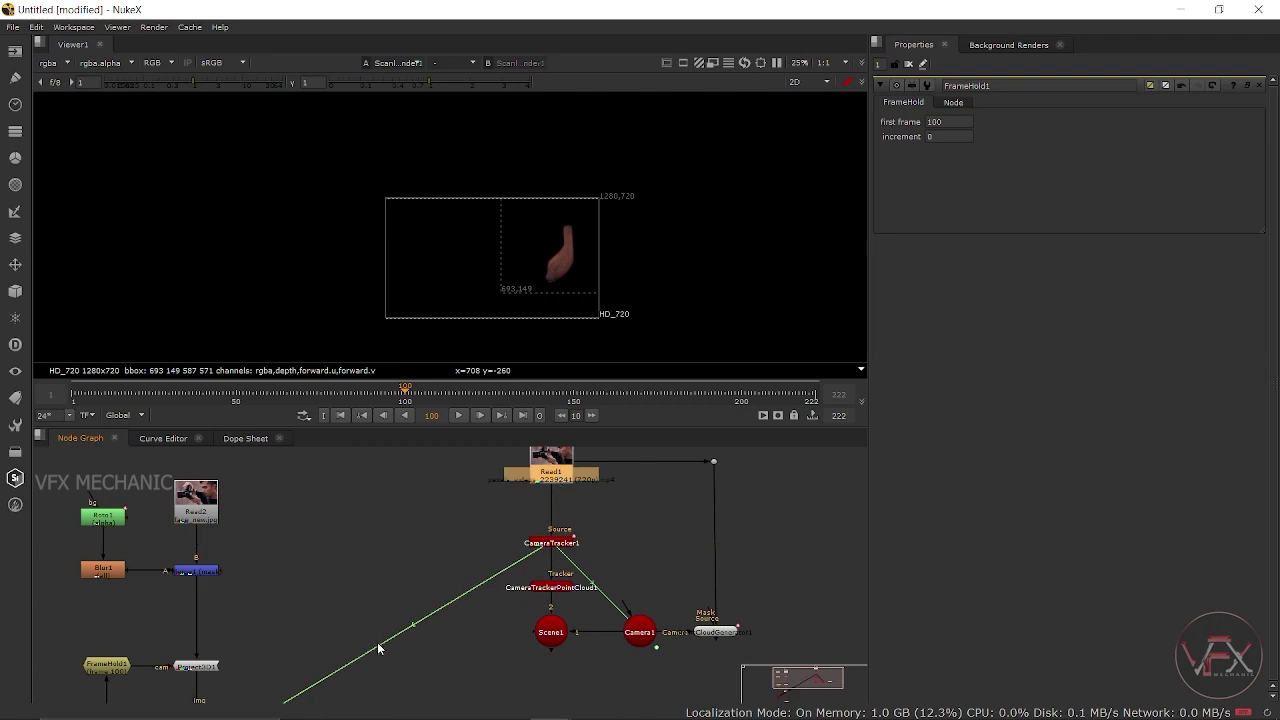
{"action": "left_click_drag", "start_coordinate": [378, 648], "coordinate": [461, 545]}
{"action": "key", "text": "ctrl+v"}
{"action": "scroll", "coordinate": [370, 582], "scroll_direction": "up", "scroll_amount": 3}
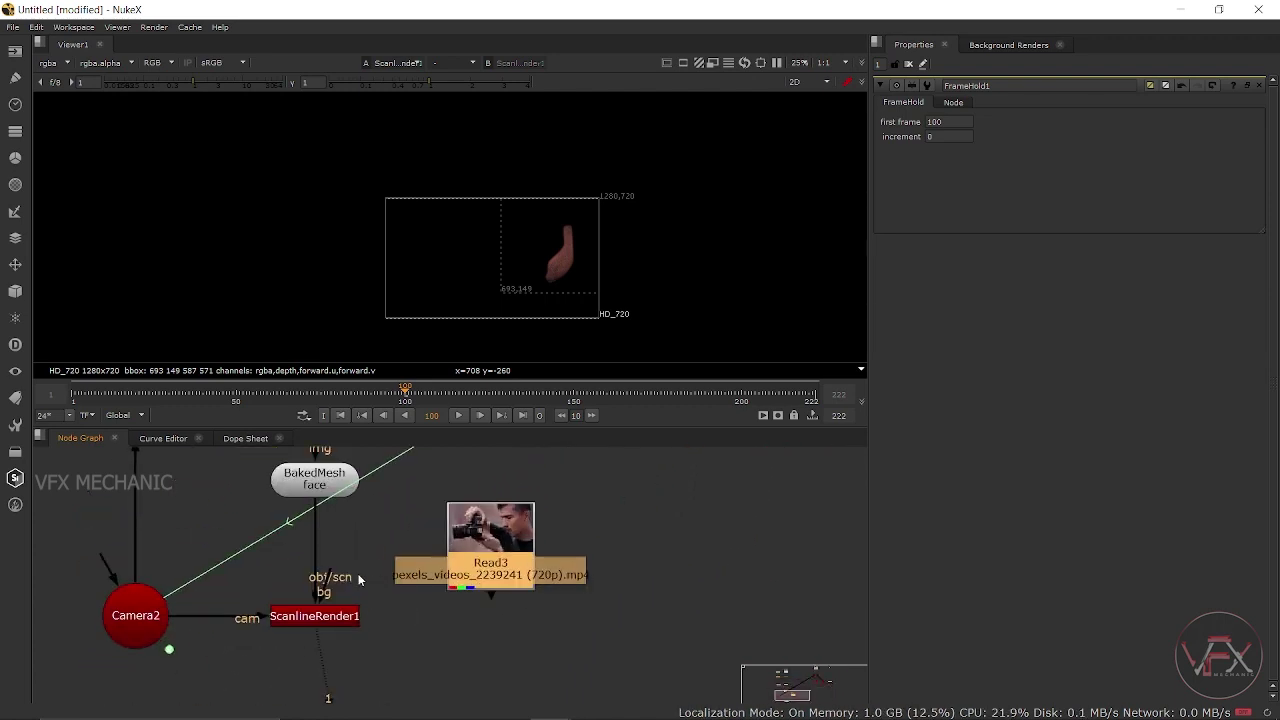
{"action": "mouse_move", "coordinate": [359, 580]}
{"action": "left_mouse_down"}
{"action": "mouse_move", "coordinate": [493, 540]}
{"action": "mouse_move", "coordinate": [520, 590]}
{"action": "mouse_move", "coordinate": [569, 608]}
{"action": "left_mouse_up"}
{"action": "scroll", "coordinate": [577, 246], "scroll_direction": "up", "scroll_amount": 3}
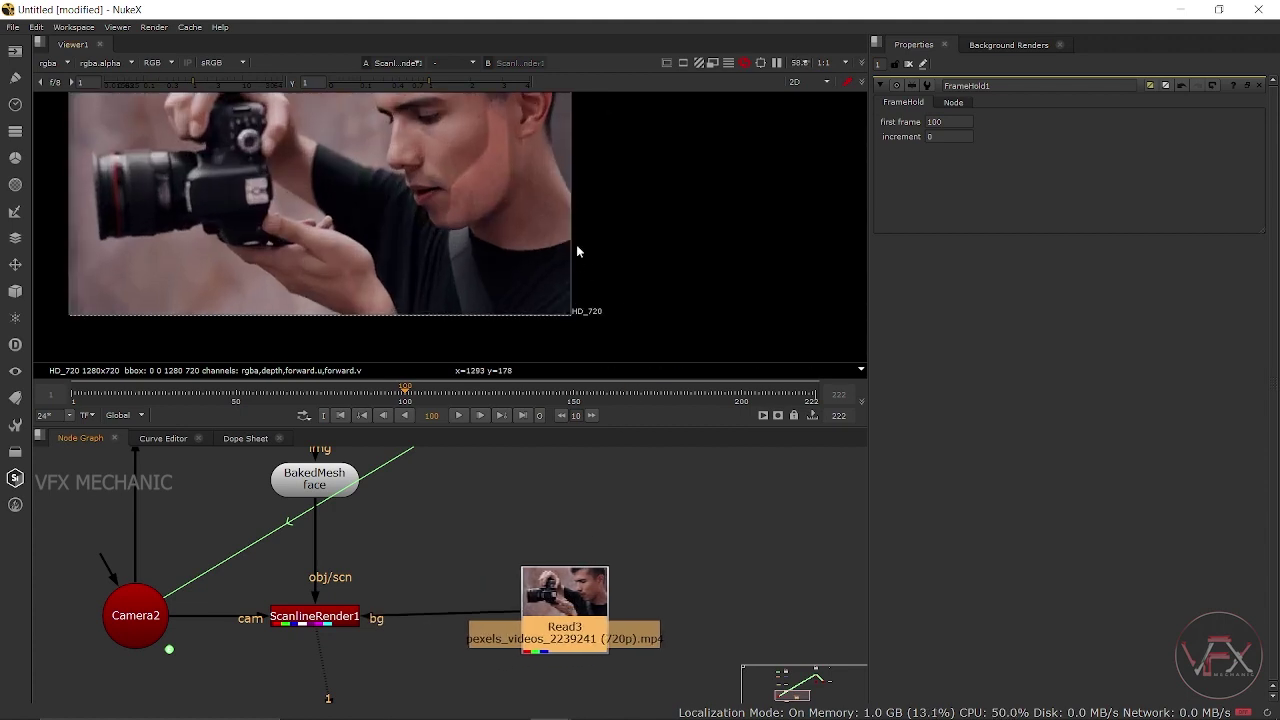
{"action": "scroll", "coordinate": [405, 600], "scroll_direction": "down", "scroll_amount": 5}
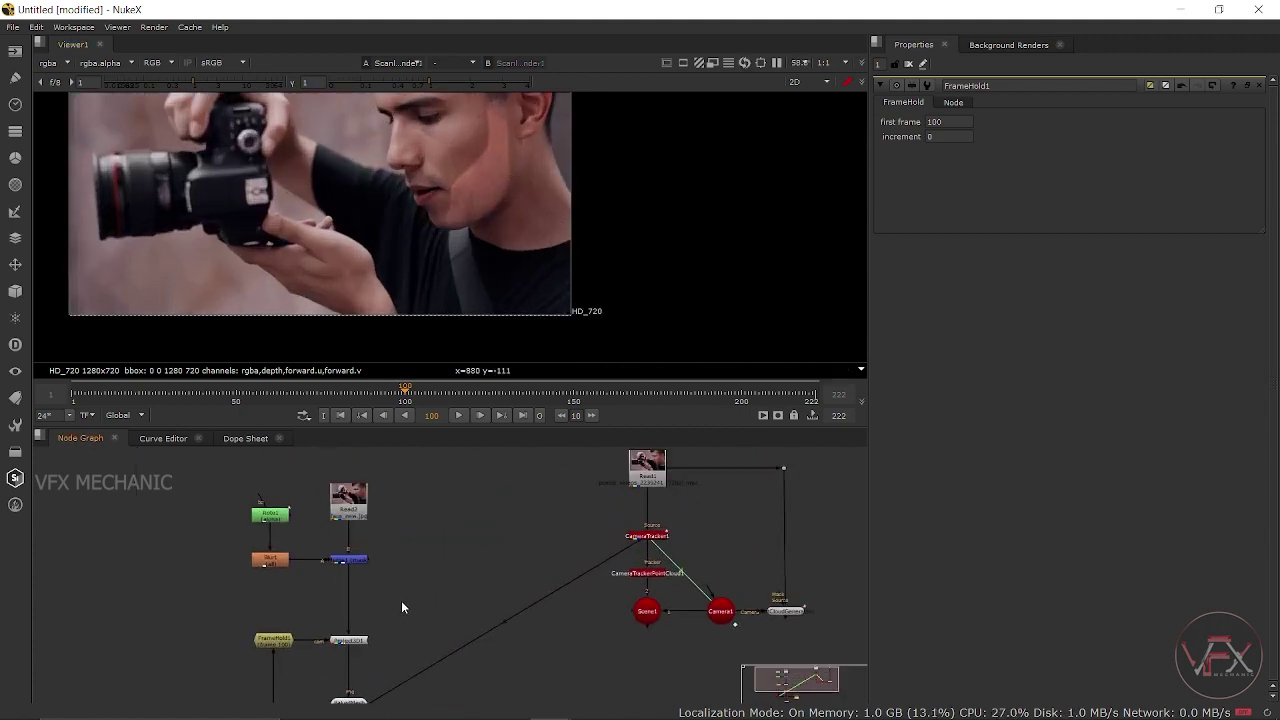
{"action": "scroll", "coordinate": [395, 560], "scroll_direction": "up", "scroll_amount": 3}
Open the face_new.jpg Read2 node's properties and frame the HD_720 image in the viewer
{"action": "scroll", "coordinate": [380, 510], "scroll_direction": "up", "scroll_amount": 2}
{"action": "double_click", "coordinate": [305, 505]}
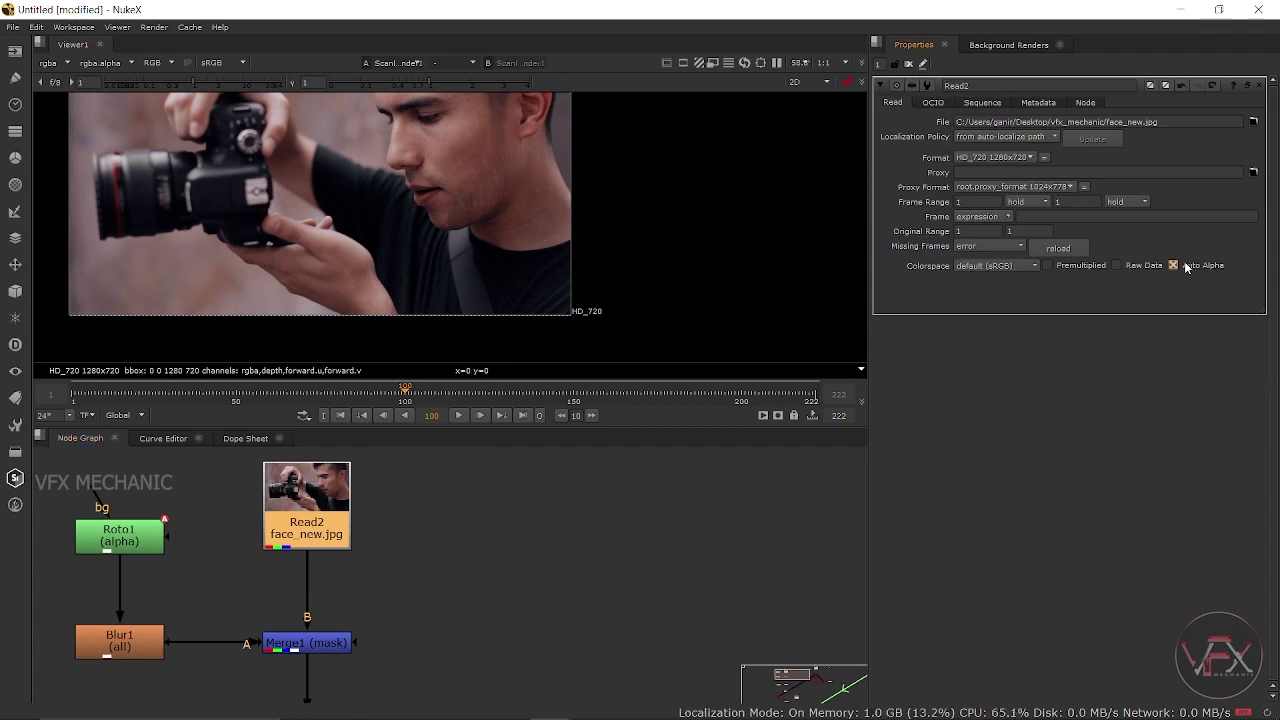
{"action": "left_click_drag", "start_coordinate": [502, 230], "coordinate": [527, 285]}
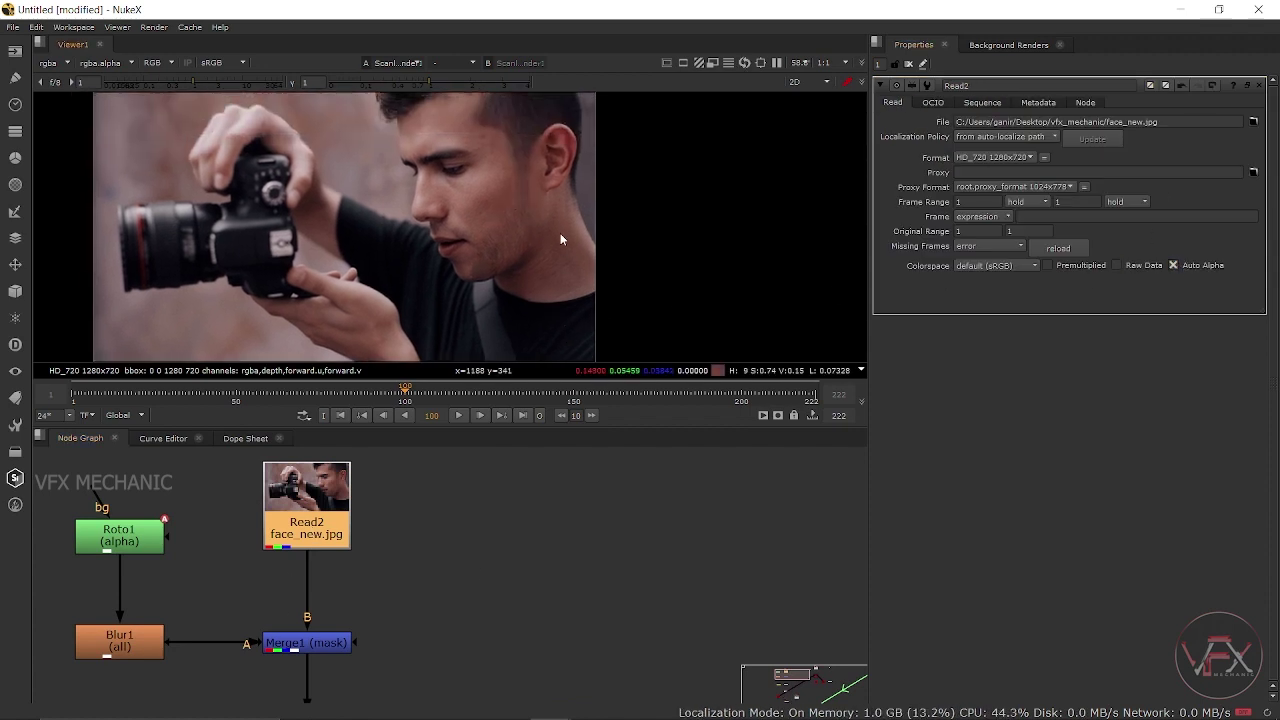
{"action": "left_click_drag", "start_coordinate": [560, 233], "coordinate": [546, 276]}
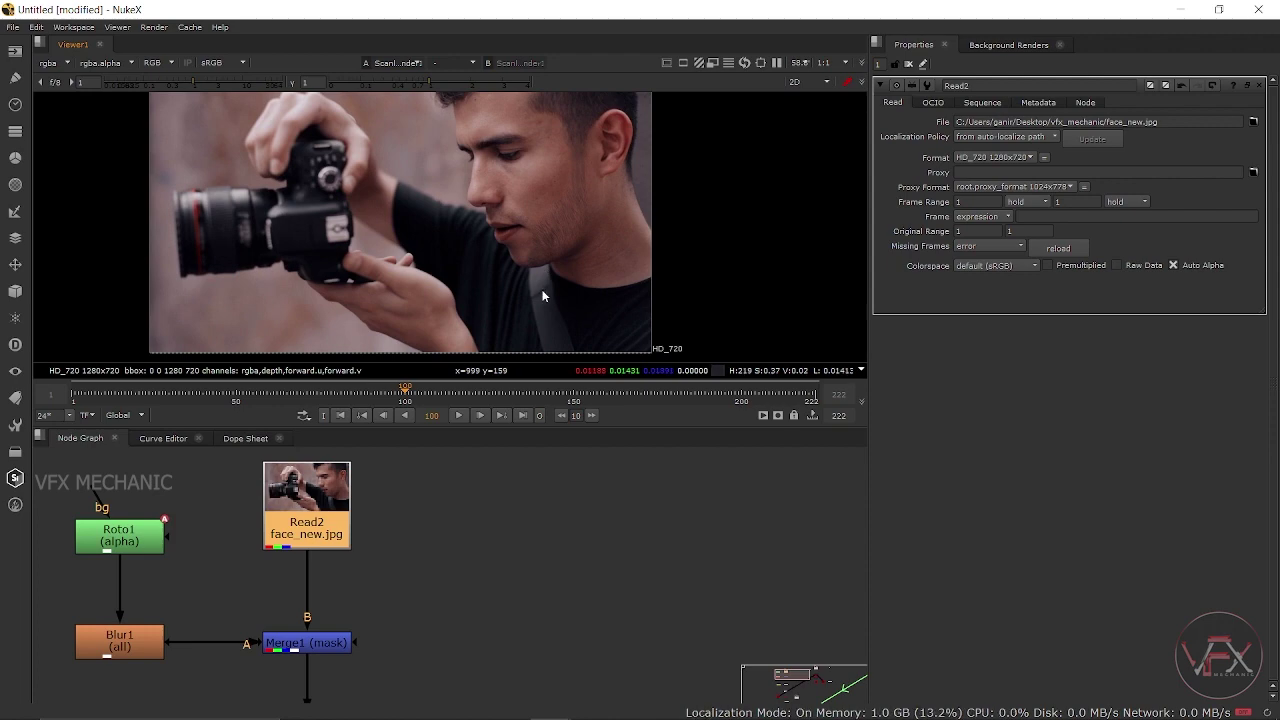
Return to frame 1 in a full-window viewer and zoom in on the chin
{"action": "key", "text": "space"}
{"action": "left_click_drag", "start_coordinate": [455, 467], "coordinate": [819, 254]}
{"action": "scroll", "coordinate": [822, 256], "scroll_direction": "up", "scroll_amount": 2}
{"action": "key", "text": "f"}
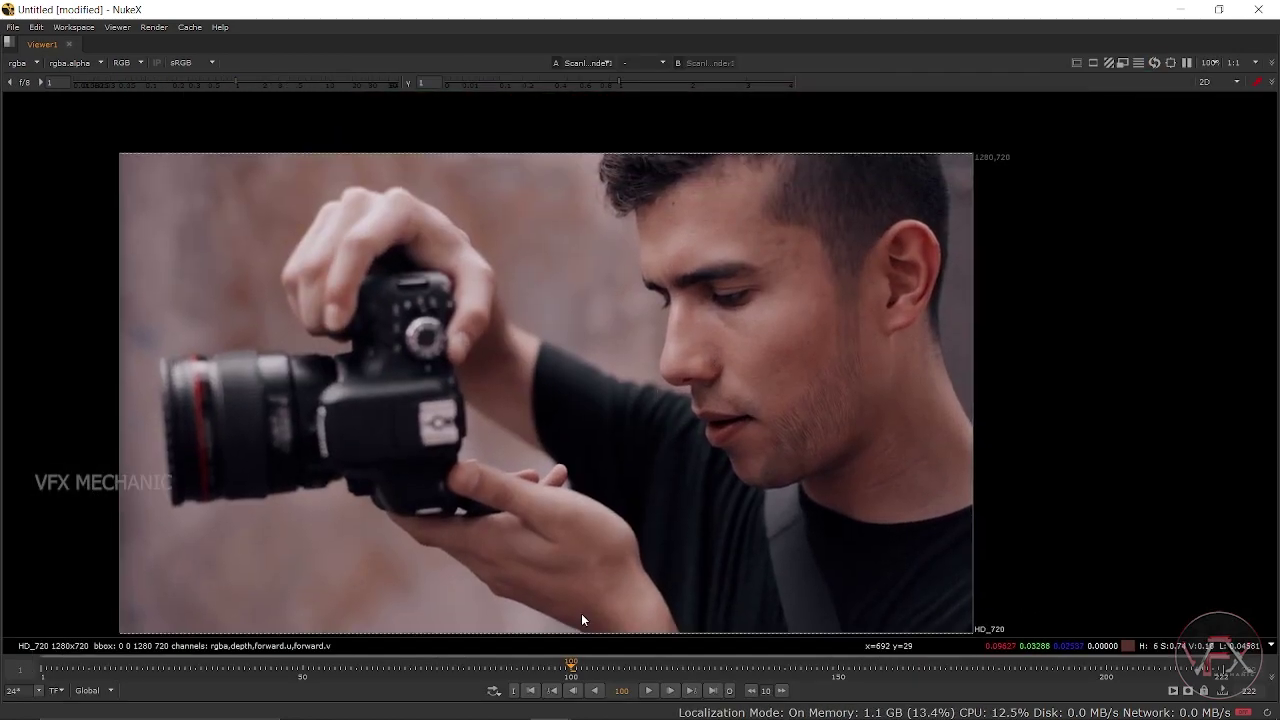
{"action": "left_click", "coordinate": [530, 690]}
{"action": "scroll", "coordinate": [833, 459], "scroll_direction": "up", "scroll_amount": 2}
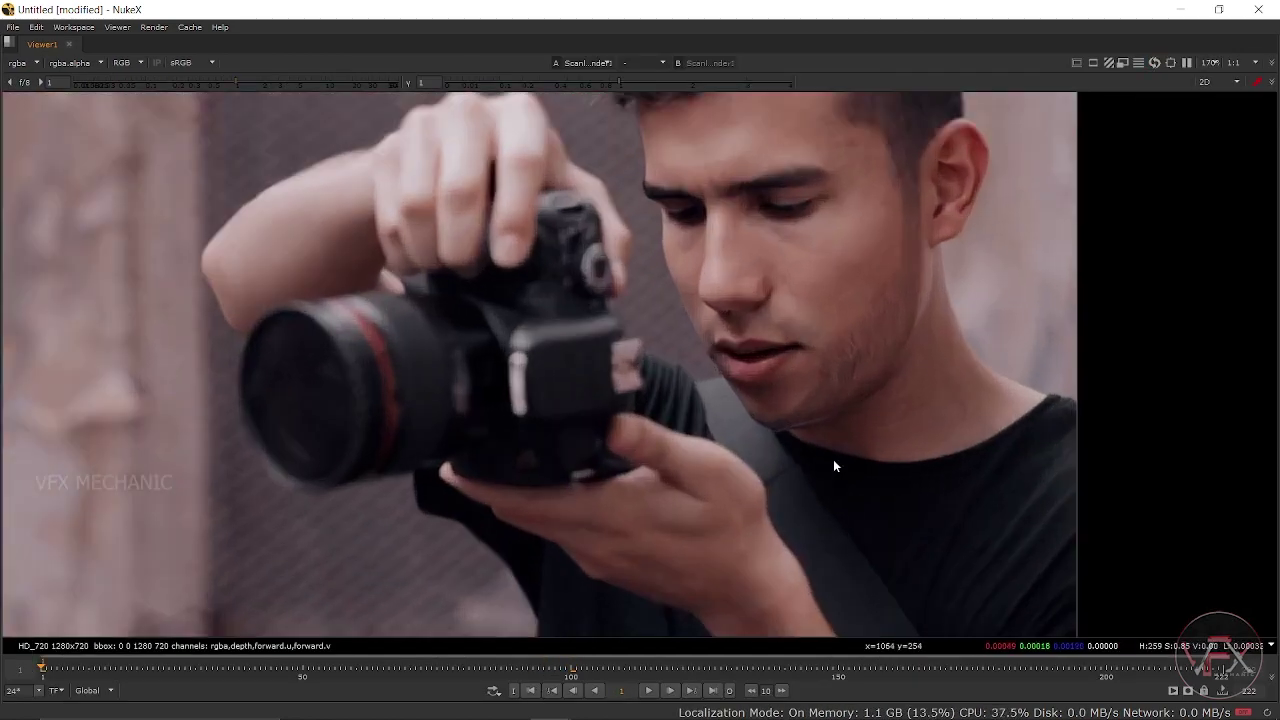
{"action": "scroll", "coordinate": [818, 418], "scroll_direction": "up", "scroll_amount": 3}
{"action": "scroll", "coordinate": [678, 416], "scroll_direction": "up", "scroll_amount": 2}
{"action": "left_click_drag", "start_coordinate": [731, 420], "coordinate": [577, 457]}
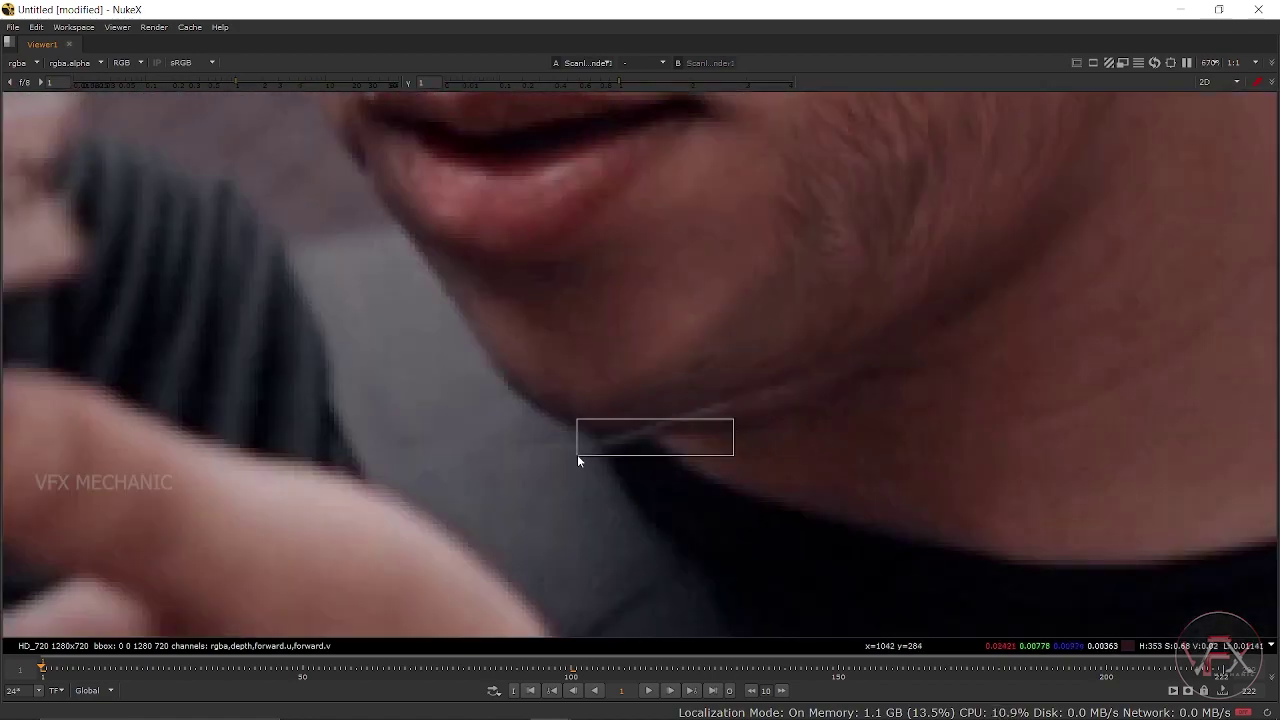
{"action": "key", "text": "space"}
{"action": "scroll", "coordinate": [461, 533], "scroll_direction": "up", "scroll_amount": 2}
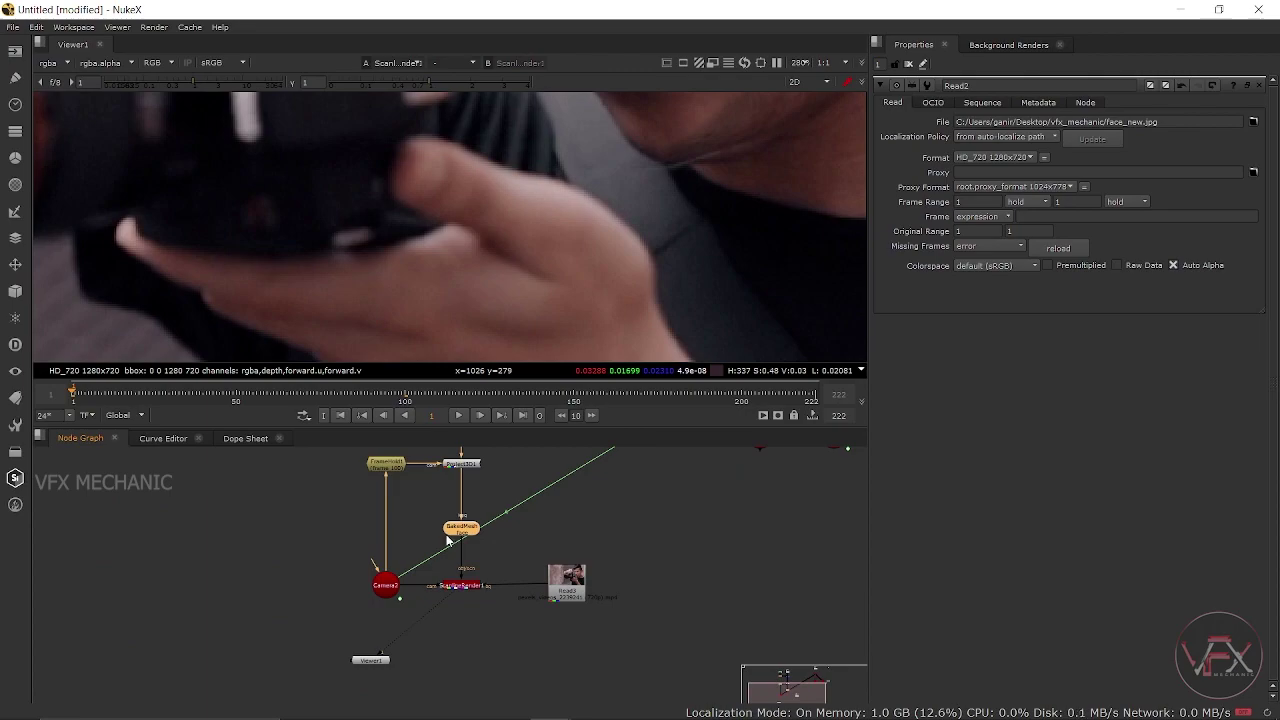
Orbit around the BakedMesh face in 3D to check the projected texture, then return to 2D
{"action": "key", "text": "1"}
{"action": "key", "text": "space"}
{"action": "mouse_move", "coordinate": [846, 409]}
{"action": "left_mouse_down"}
{"action": "mouse_move", "coordinate": [399, 547]}
{"action": "mouse_move", "coordinate": [357, 524]}
{"action": "left_mouse_up"}
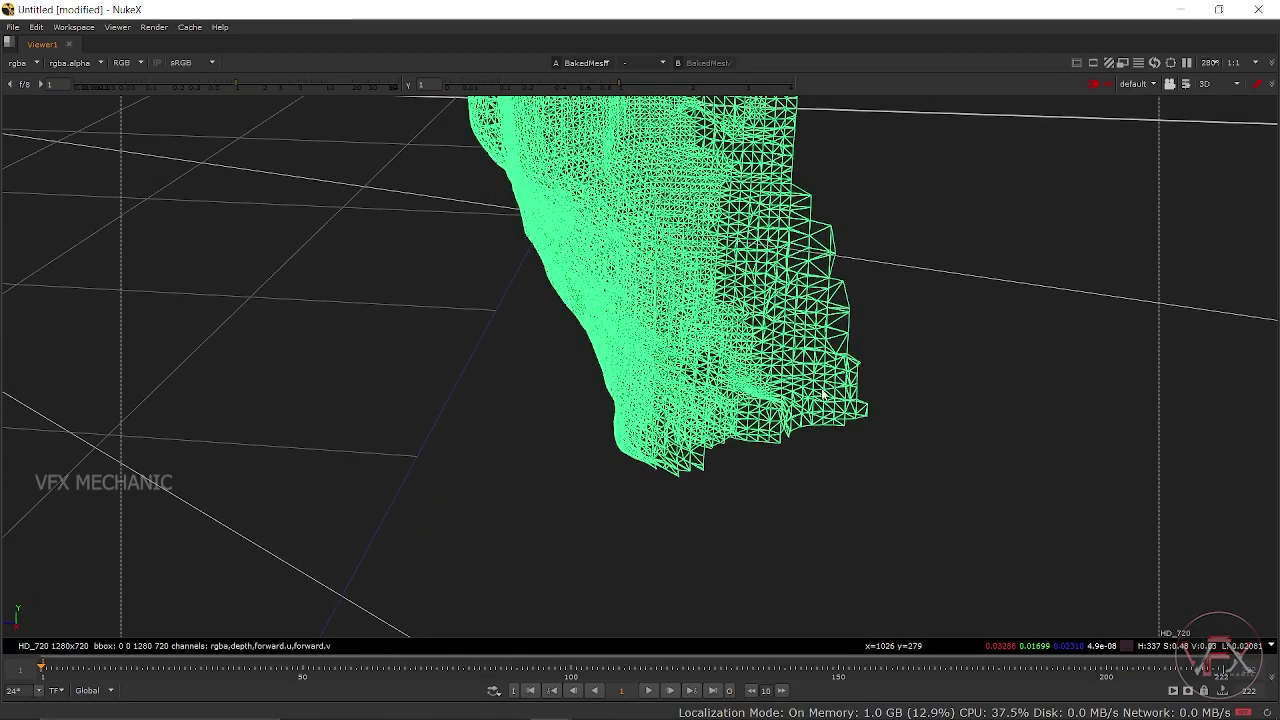
{"action": "mouse_move", "coordinate": [719, 347]}
{"action": "left_mouse_down"}
{"action": "mouse_move", "coordinate": [849, 449]}
{"action": "mouse_move", "coordinate": [716, 481]}
{"action": "mouse_move", "coordinate": [833, 411]}
{"action": "left_mouse_up"}
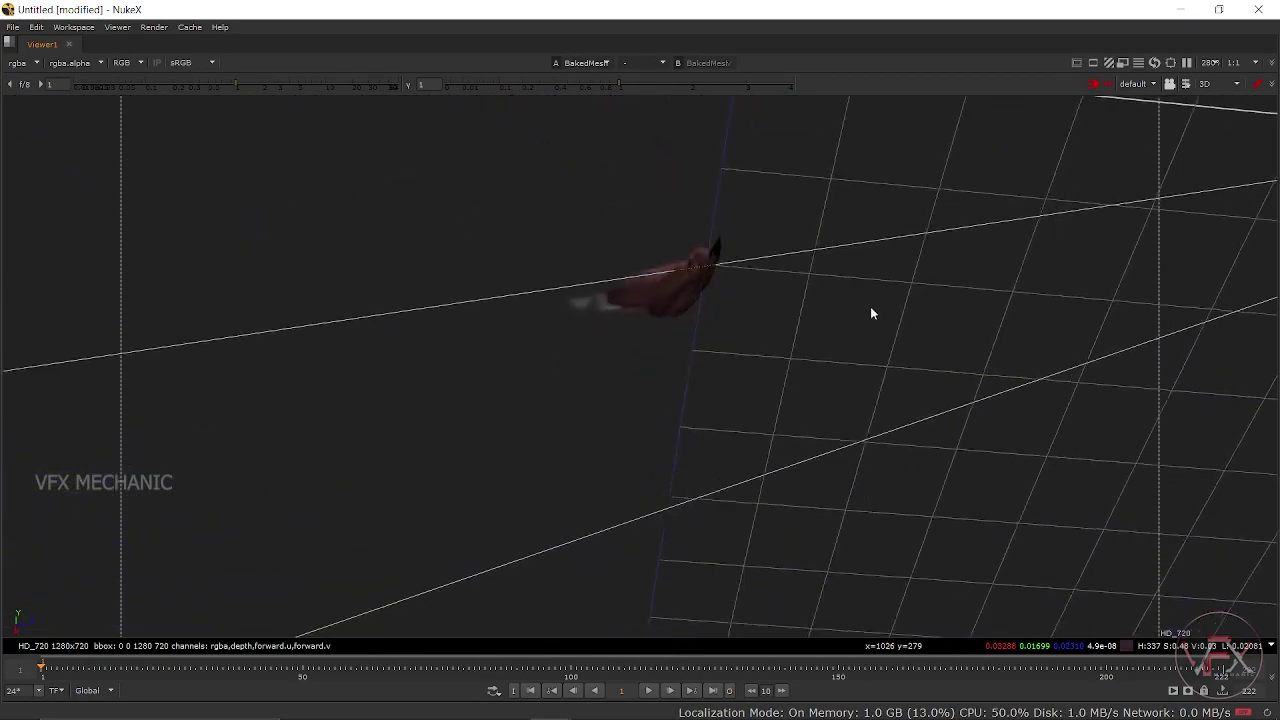
{"action": "mouse_move", "coordinate": [833, 411]}
{"action": "left_mouse_down"}
{"action": "mouse_move", "coordinate": [654, 343]}
{"action": "mouse_move", "coordinate": [596, 453]}
{"action": "mouse_move", "coordinate": [514, 496]}
{"action": "left_mouse_up"}
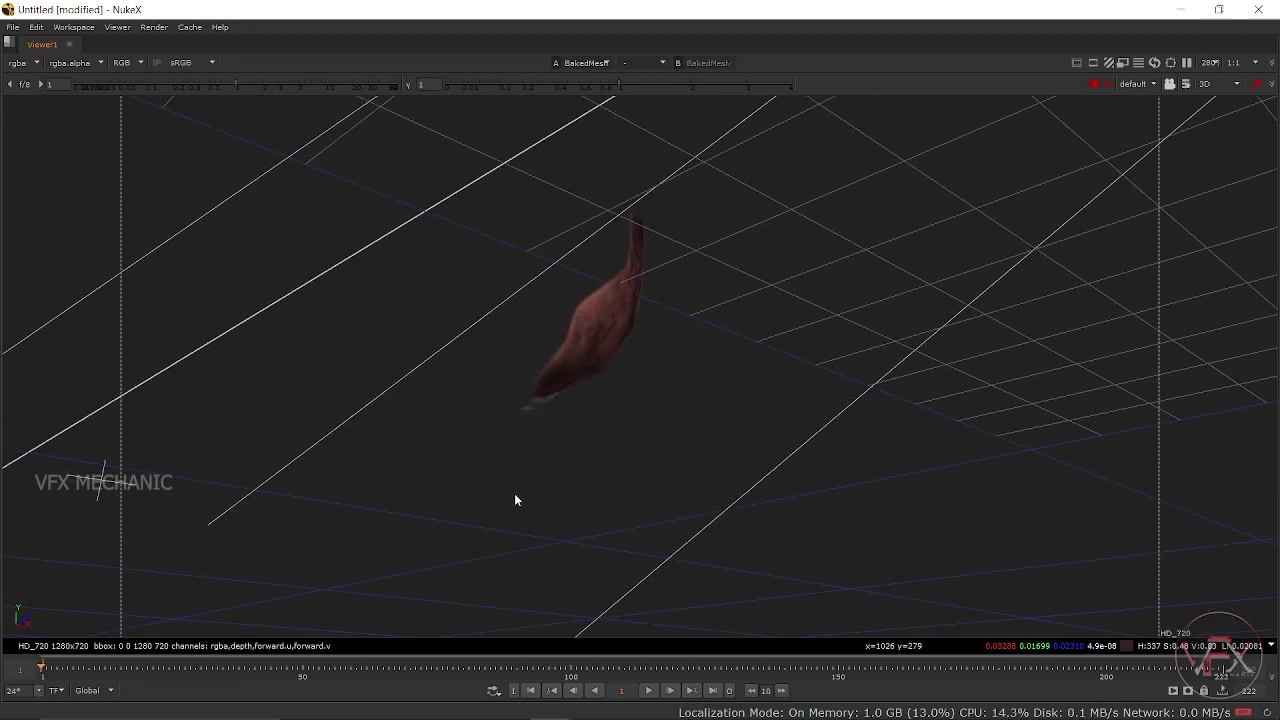
{"action": "key", "text": "space"}
{"action": "key", "text": "Tab"}
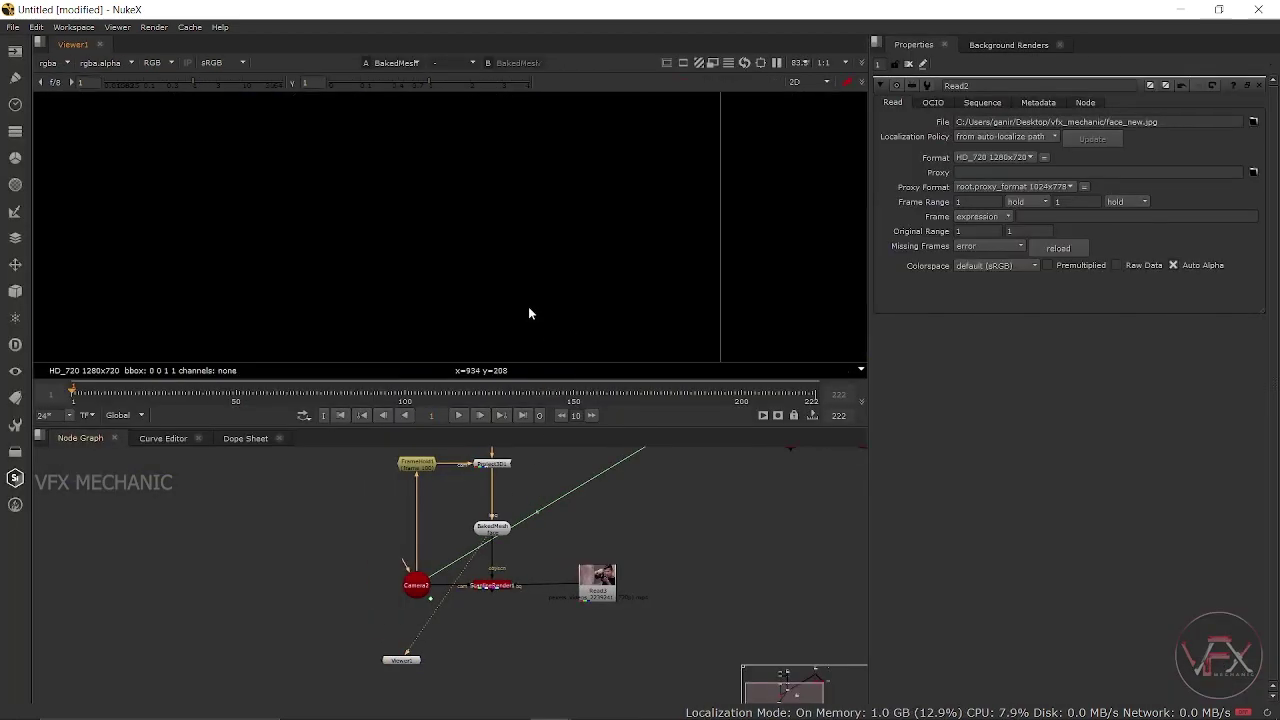
Show ScanlineRender1's output in the viewer
{"action": "left_click", "coordinate": [490, 585]}
{"action": "key", "text": "1"}
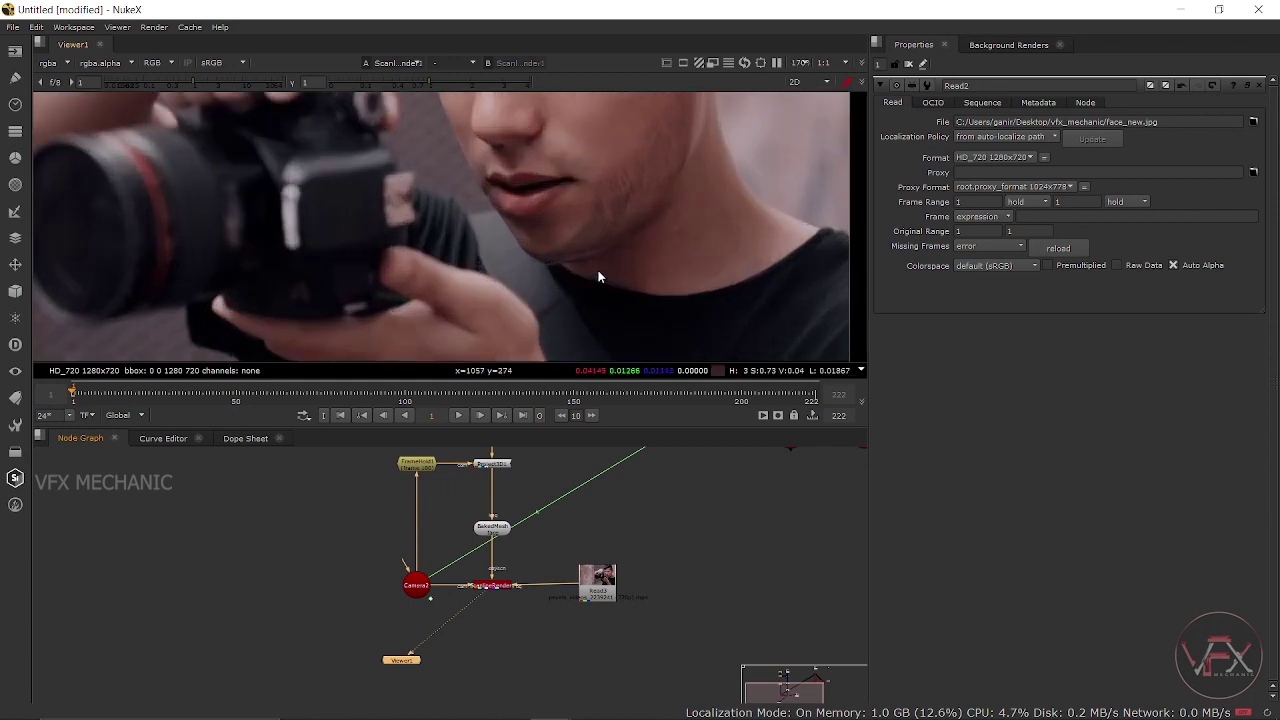
{"action": "scroll", "coordinate": [598, 270], "scroll_direction": "up", "scroll_amount": 2}
{"action": "scroll", "coordinate": [596, 255], "scroll_direction": "up", "scroll_amount": 2}
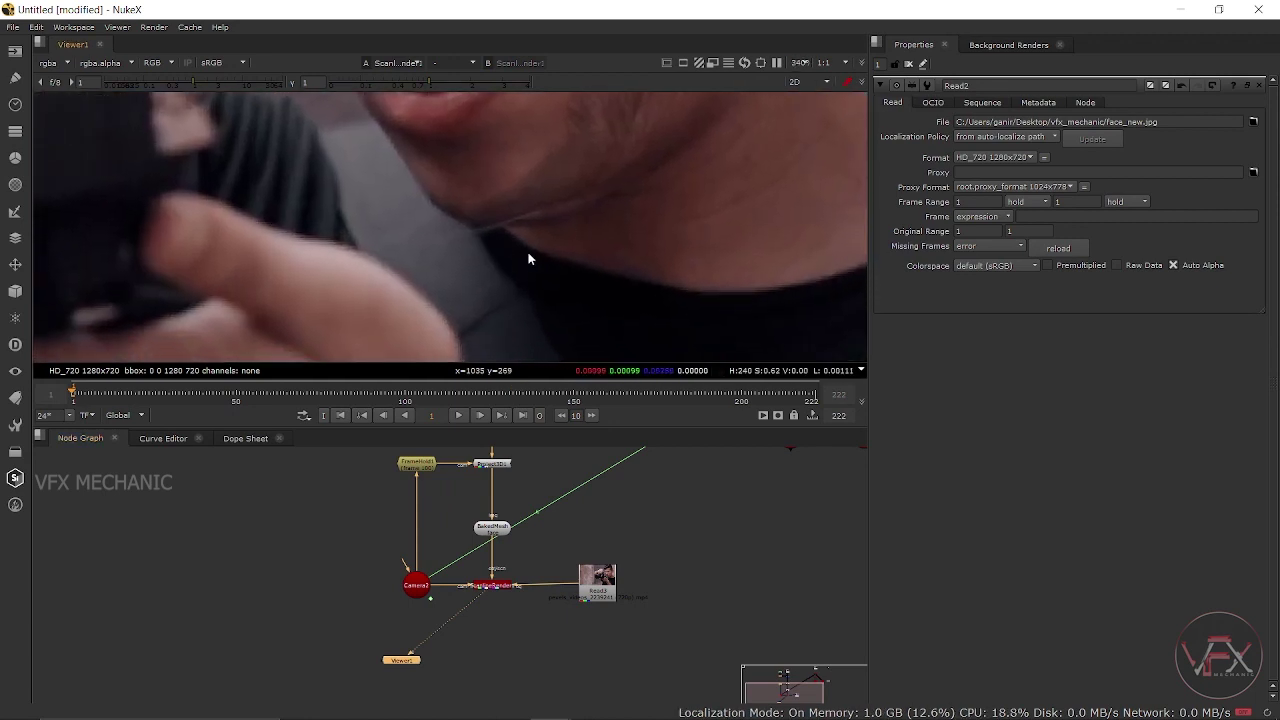
{"action": "scroll", "coordinate": [550, 255], "scroll_direction": "down", "scroll_amount": 3}
{"action": "scroll", "coordinate": [545, 272], "scroll_direction": "up", "scroll_amount": 2}
{"action": "scroll", "coordinate": [500, 487], "scroll_direction": "down", "scroll_amount": 2}
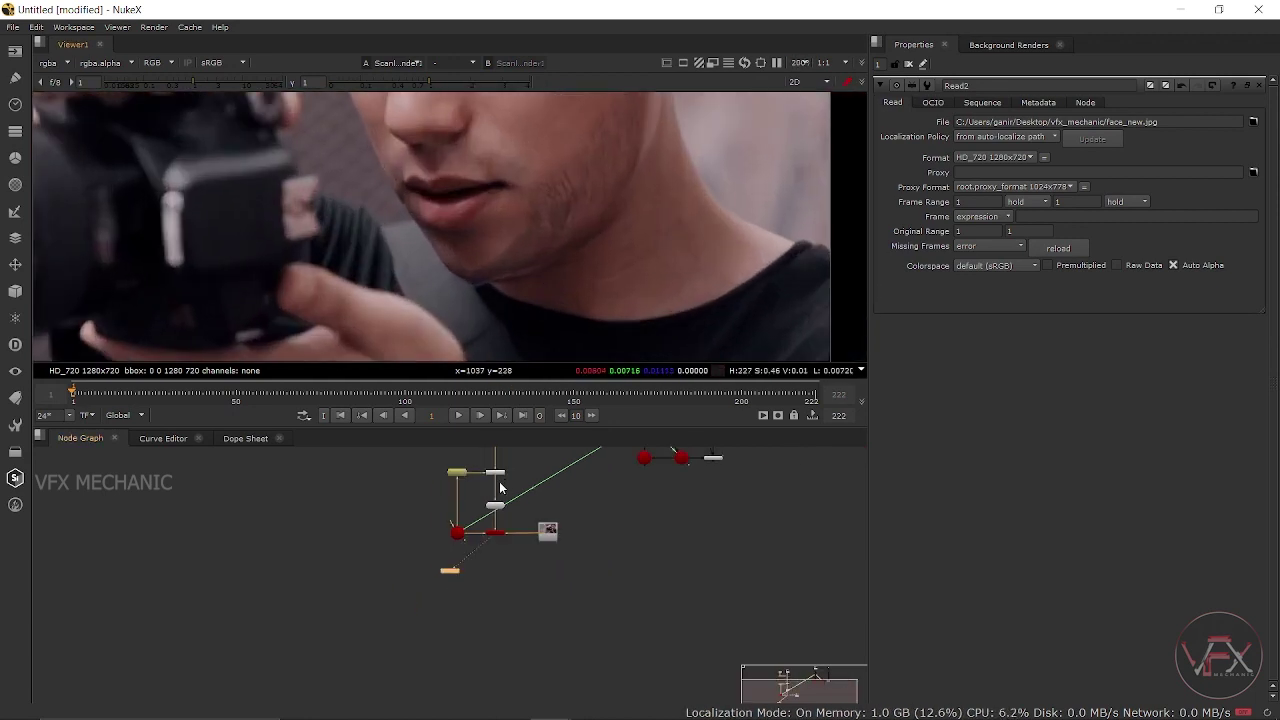
{"action": "scroll", "coordinate": [482, 544], "scroll_direction": "up", "scroll_amount": 2}
{"action": "scroll", "coordinate": [468, 535], "scroll_direction": "up", "scroll_amount": 3}
Set Project3D1's 'project on' option to front
{"action": "double_click", "coordinate": [467, 535]}
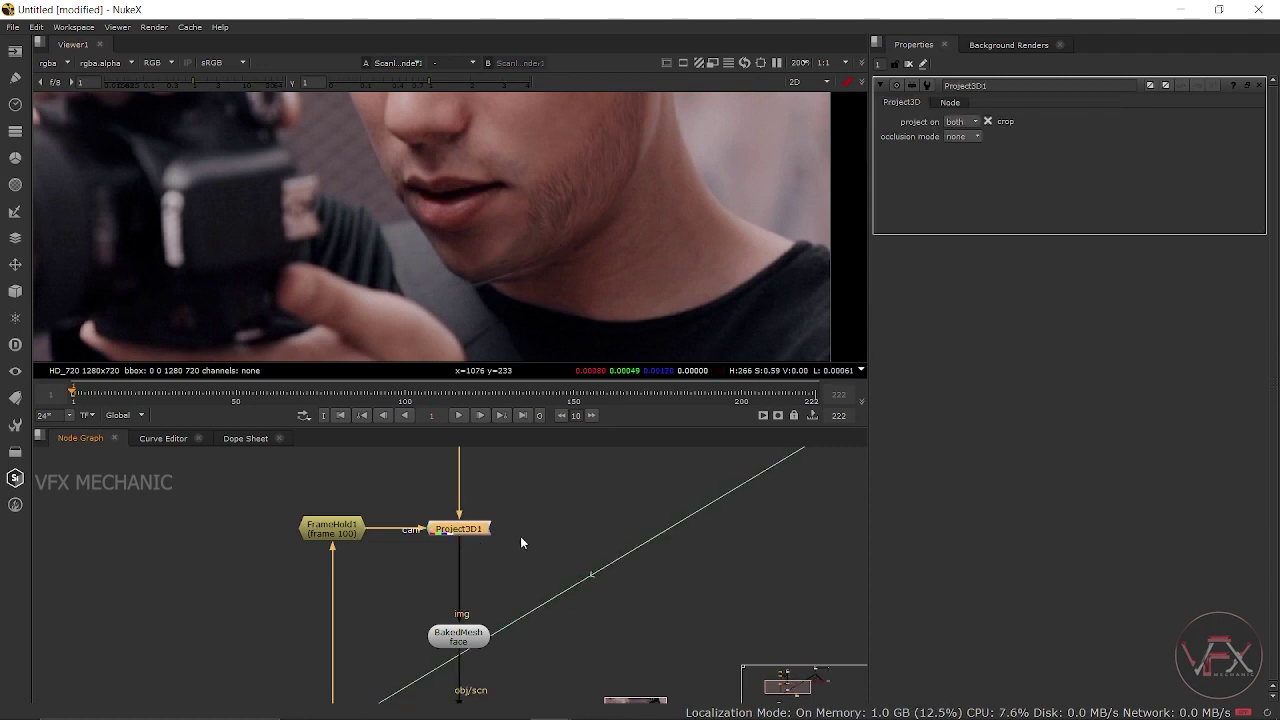
{"action": "left_click_drag", "start_coordinate": [520, 536], "coordinate": [494, 573]}
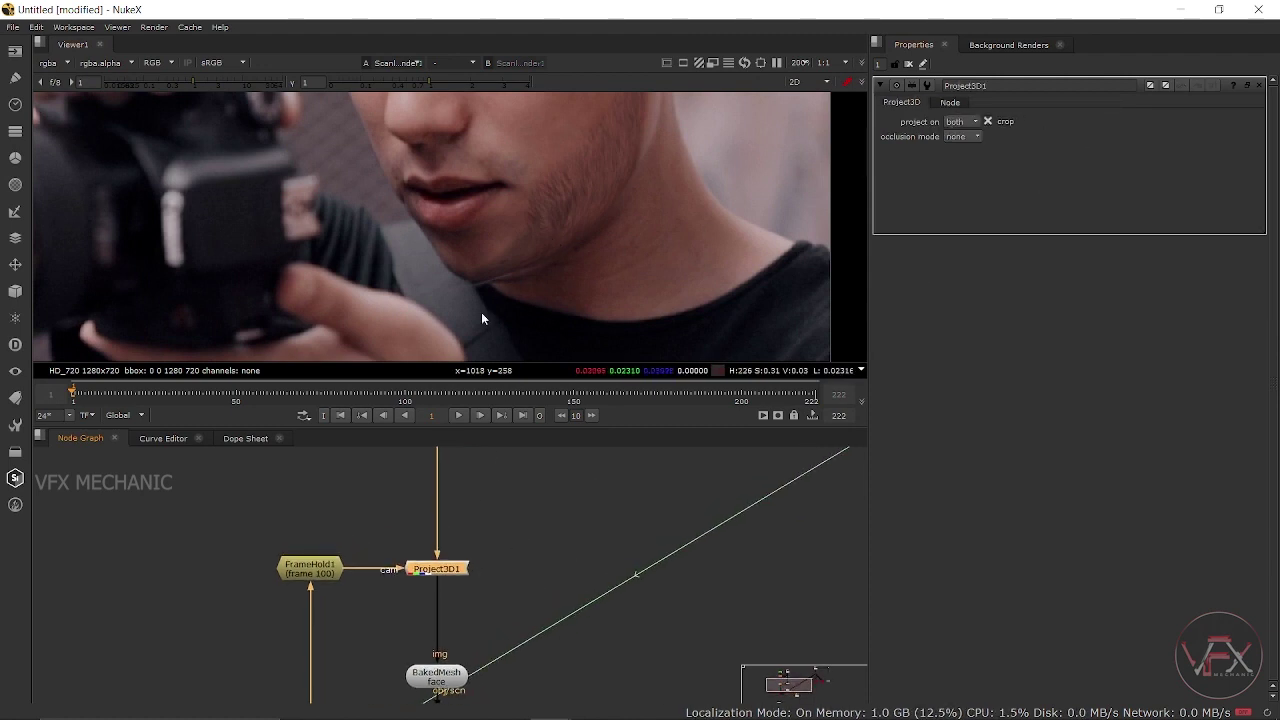
{"action": "mouse_move", "coordinate": [469, 468]}
{"action": "left_mouse_down"}
{"action": "mouse_move", "coordinate": [456, 555]}
{"action": "mouse_move", "coordinate": [464, 514]}
{"action": "left_mouse_up"}
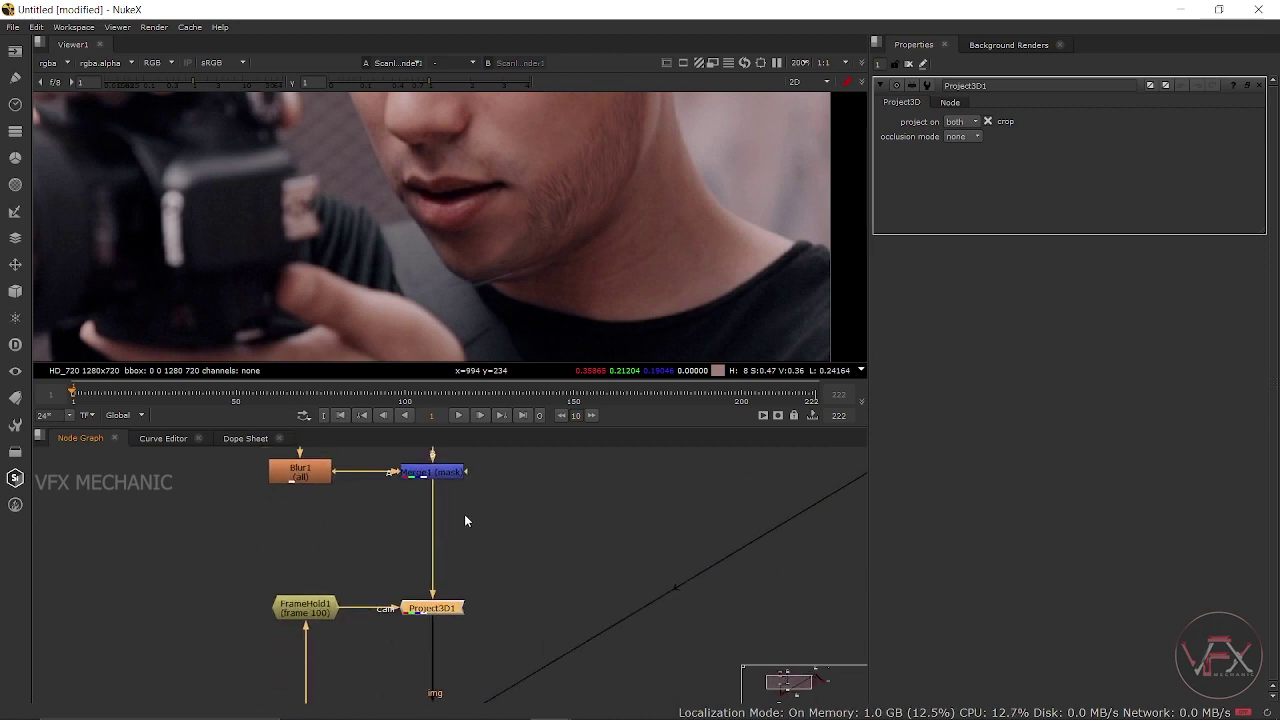
{"action": "mouse_move", "coordinate": [466, 690]}
{"action": "left_mouse_down"}
{"action": "mouse_move", "coordinate": [470, 520]}
{"action": "mouse_move", "coordinate": [446, 512]}
{"action": "left_mouse_up"}
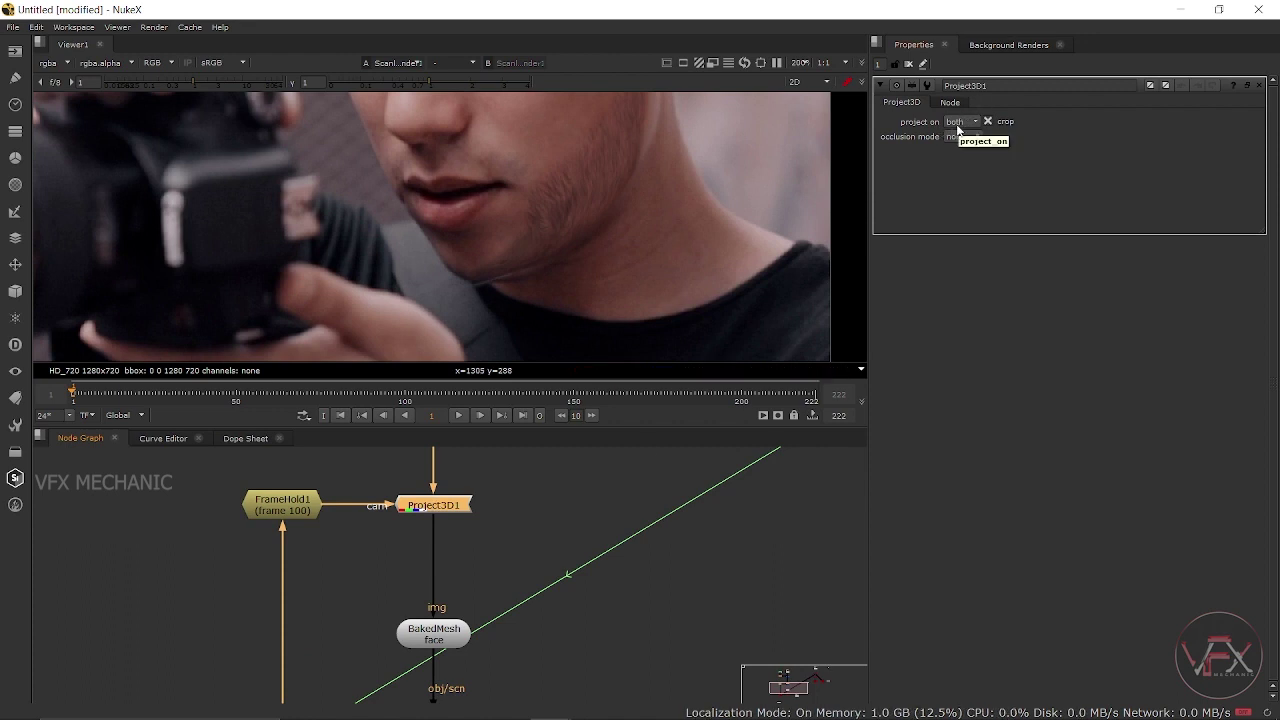
{"action": "left_click", "coordinate": [953, 136]}
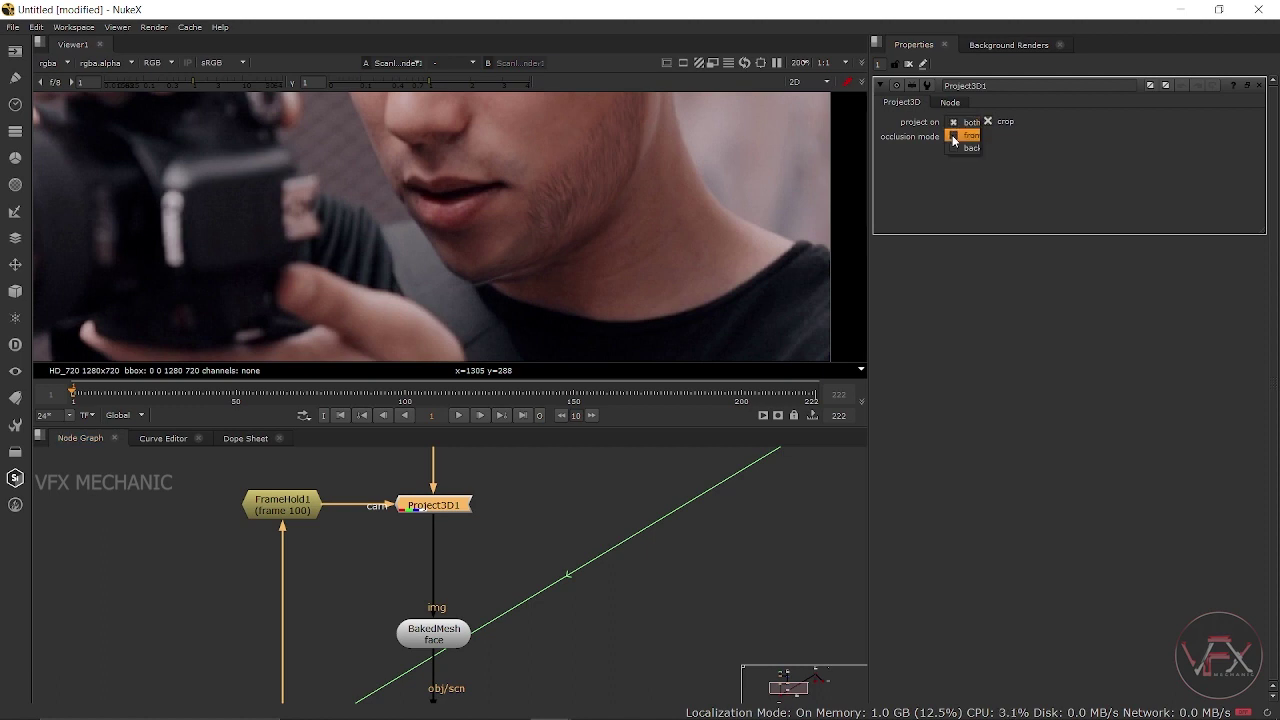
{"action": "left_click", "coordinate": [953, 137]}
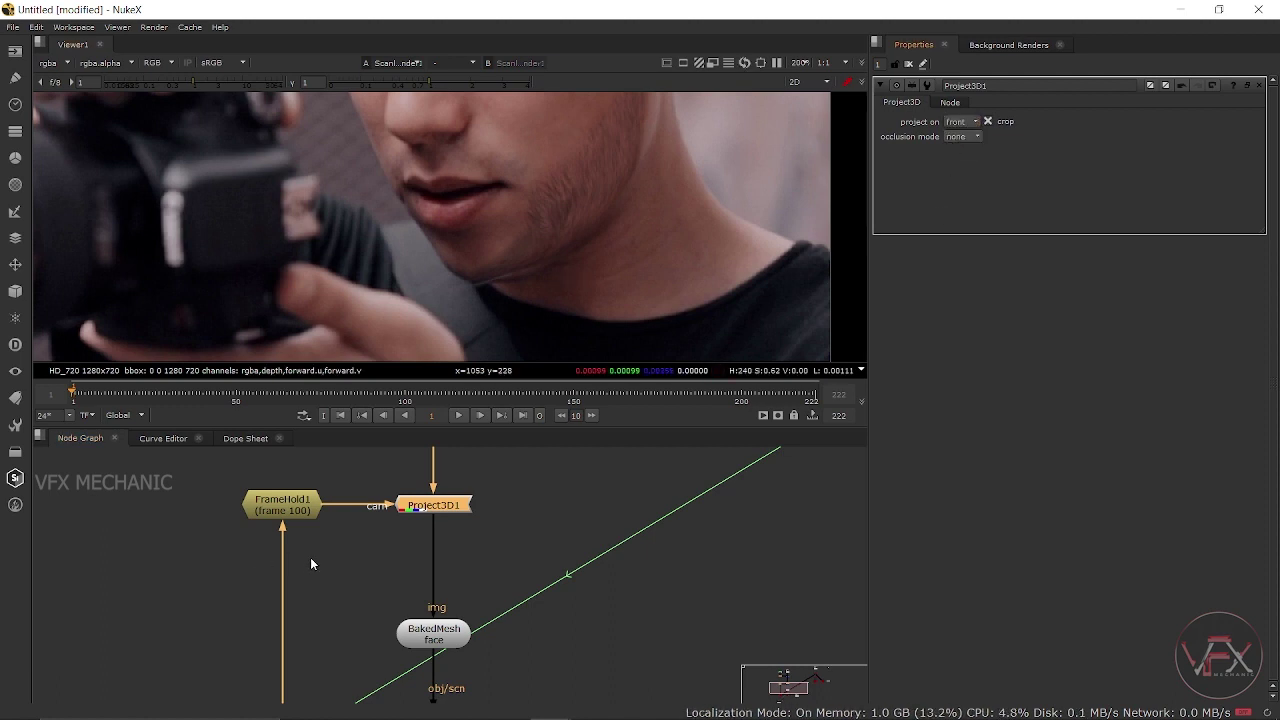
Reframe the face and scrub to frame 74 to check the stubble composite
{"action": "mouse_move", "coordinate": [462, 607]}
{"action": "left_mouse_down"}
{"action": "mouse_move", "coordinate": [469, 533]}
{"action": "mouse_move", "coordinate": [475, 588]}
{"action": "left_mouse_up"}
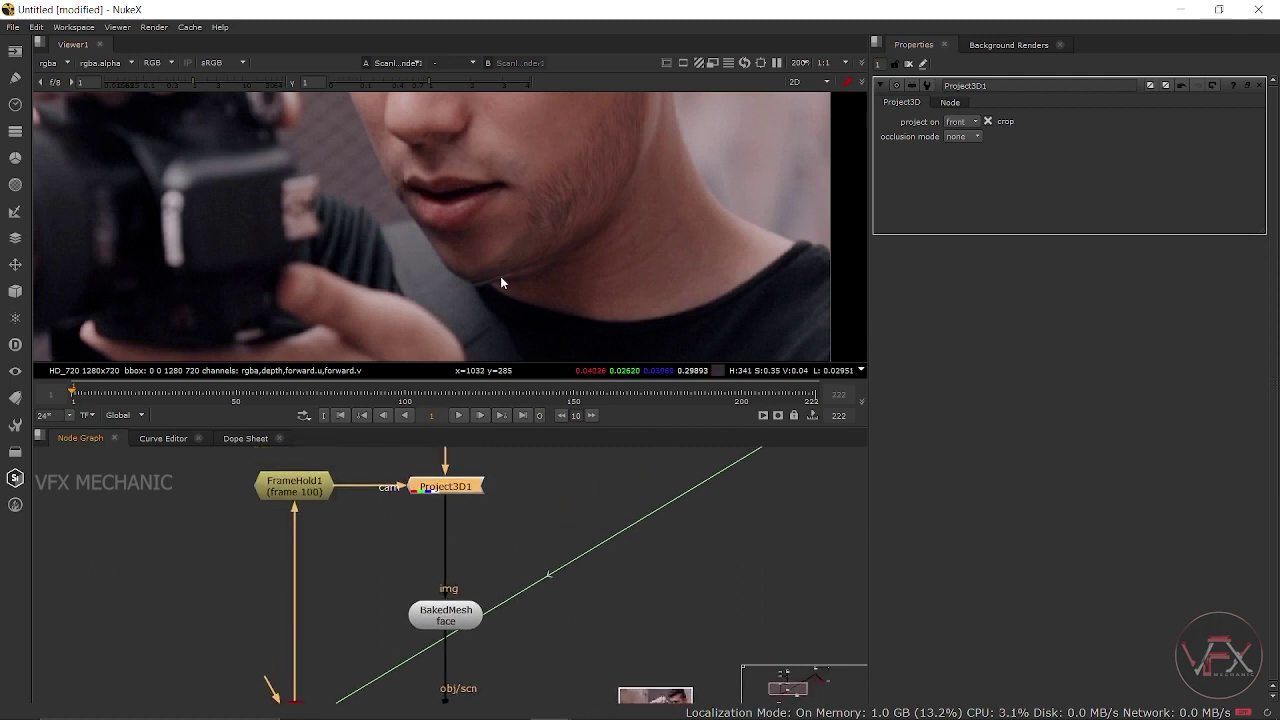
{"action": "scroll", "coordinate": [501, 282], "scroll_direction": "up", "scroll_amount": 2}
{"action": "scroll", "coordinate": [535, 260], "scroll_direction": "up", "scroll_amount": 1}
{"action": "scroll", "coordinate": [462, 259], "scroll_direction": "up", "scroll_amount": 1}
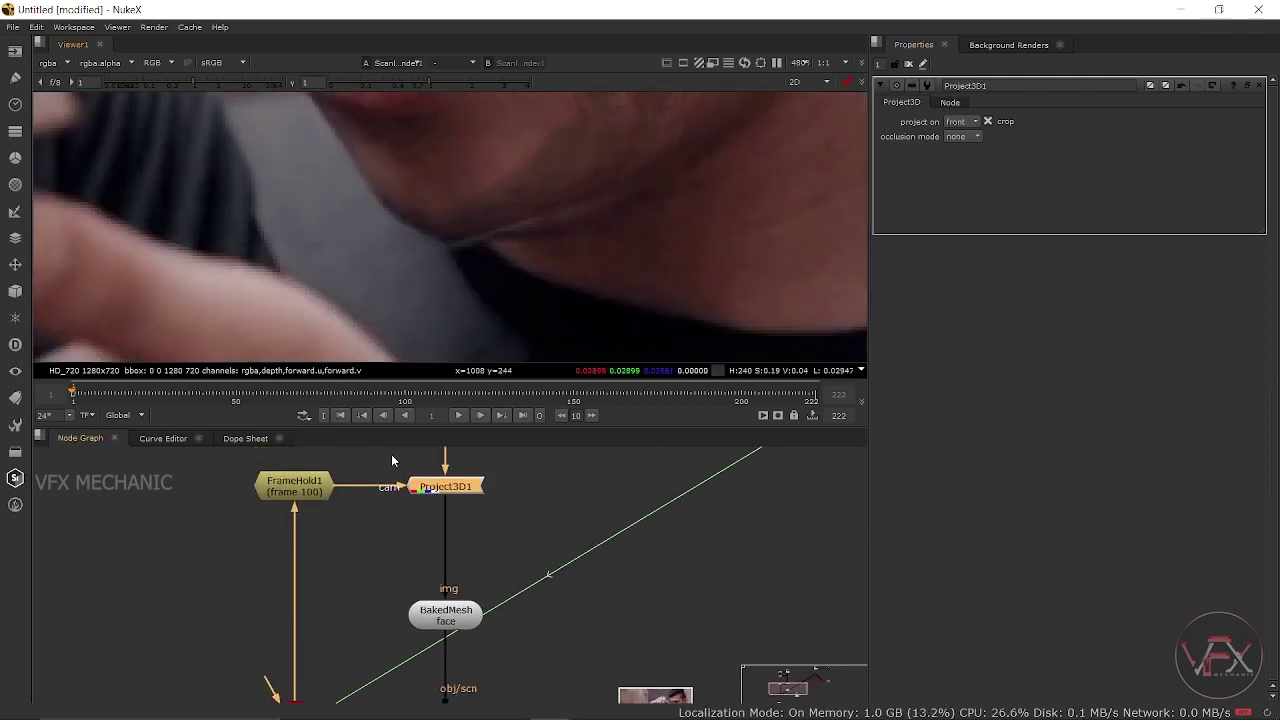
{"action": "scroll", "coordinate": [384, 276], "scroll_direction": "down", "scroll_amount": 2}
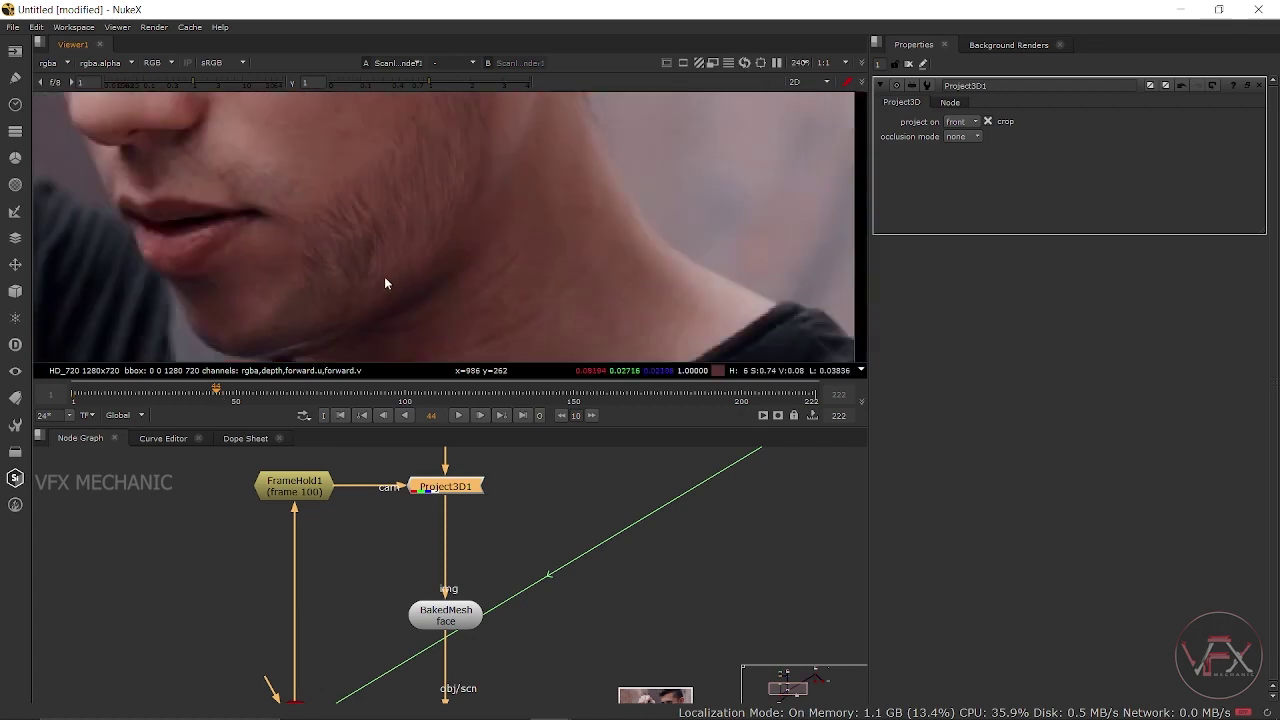
{"action": "scroll", "coordinate": [453, 229], "scroll_direction": "down", "scroll_amount": 2}
{"action": "left_click_drag", "start_coordinate": [408, 283], "coordinate": [455, 257]}
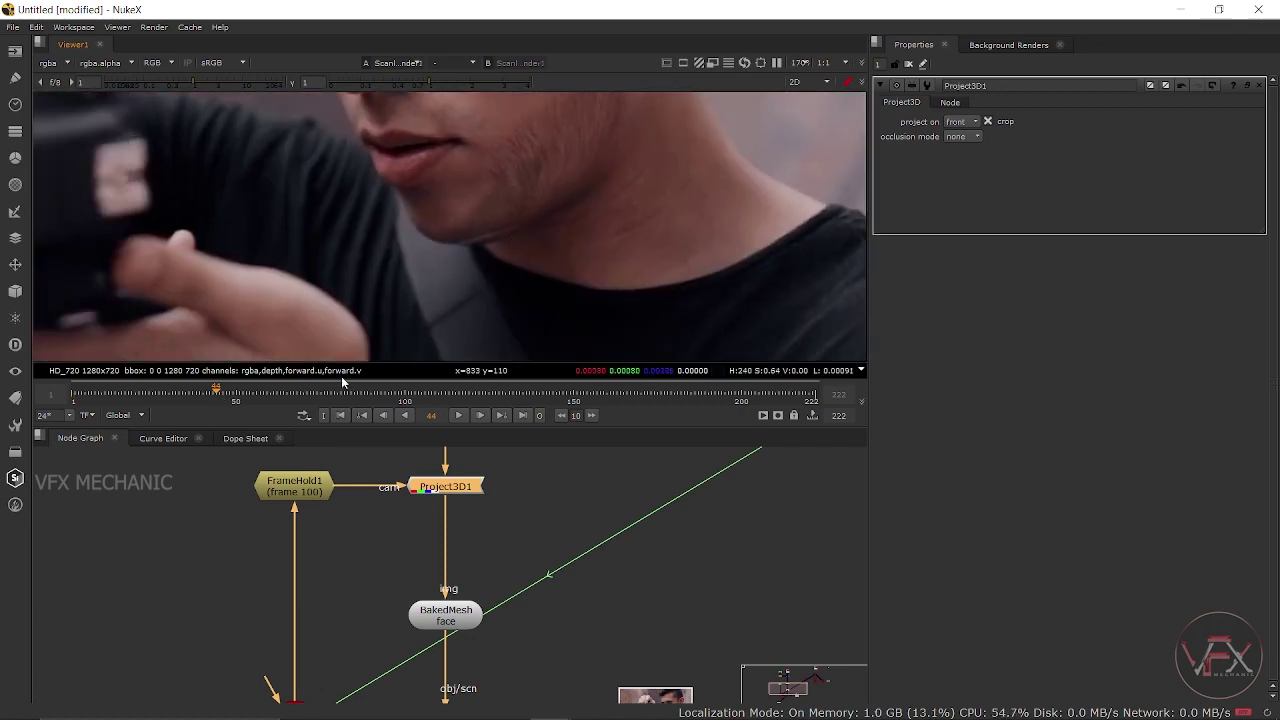
{"action": "left_click_drag", "start_coordinate": [299, 396], "coordinate": [320, 394]}
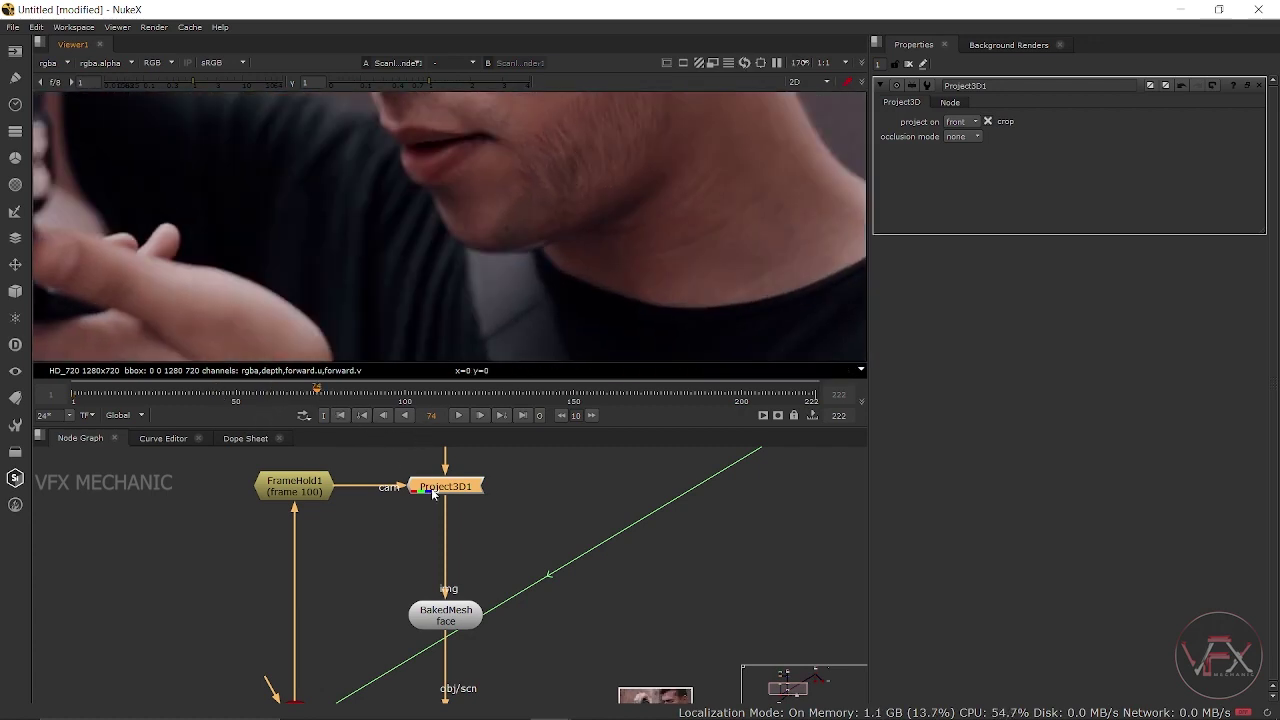
{"action": "scroll", "coordinate": [455, 485], "scroll_direction": "down", "scroll_amount": 2}
Select the BakedMesh face node at frame 1 and open its properties
{"action": "left_click", "coordinate": [432, 578]}
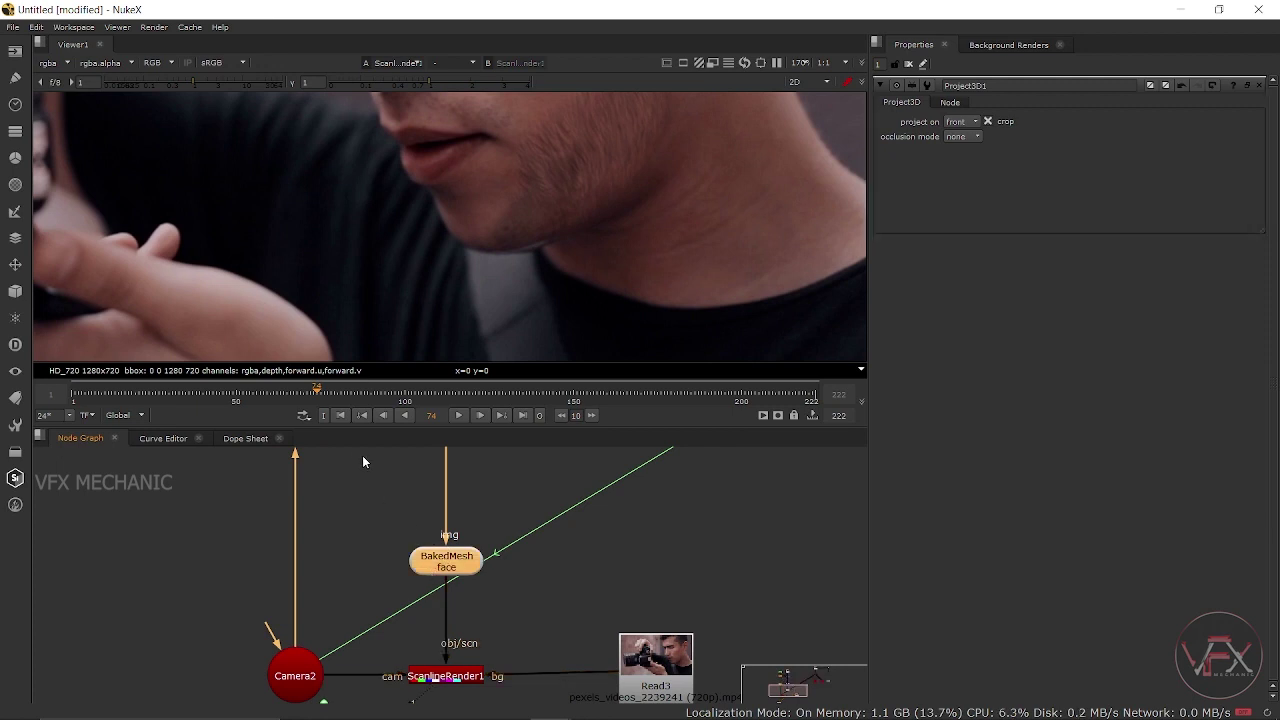
{"action": "left_click", "coordinate": [339, 416]}
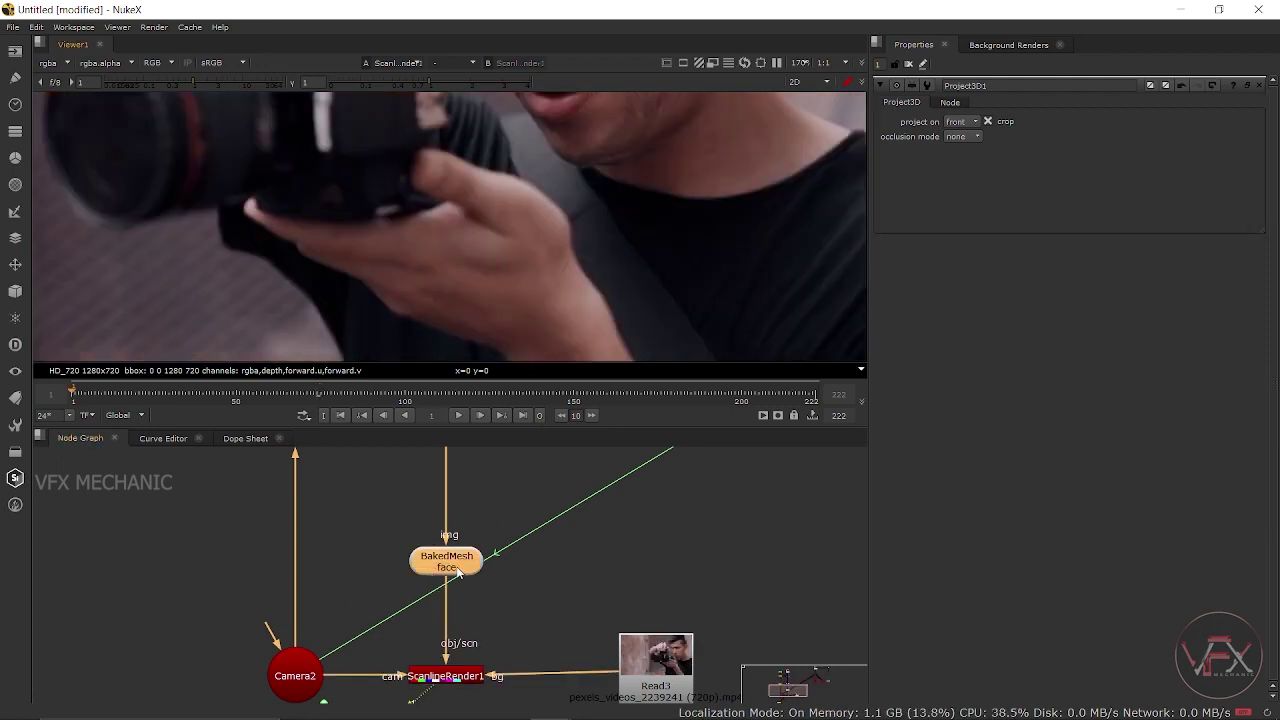
{"action": "double_click", "coordinate": [459, 569]}
{"action": "left_click_drag", "start_coordinate": [459, 569], "coordinate": [457, 549]}
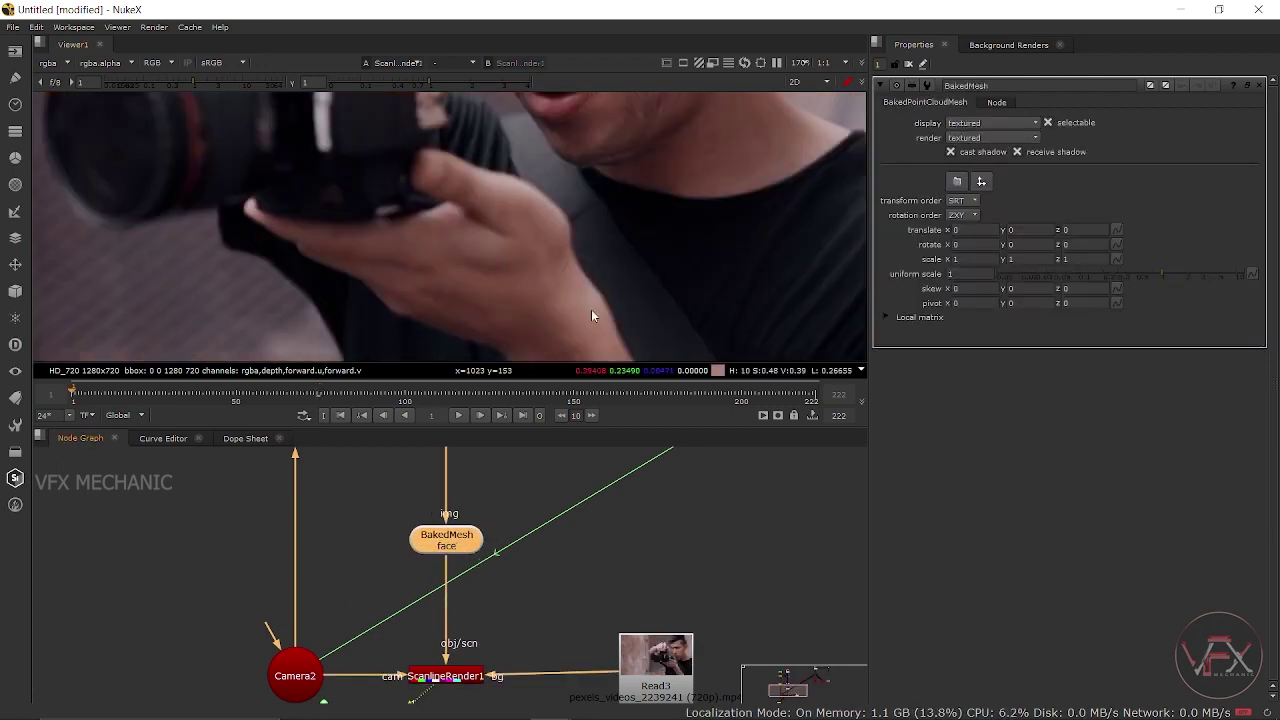
{"action": "scroll", "coordinate": [565, 267], "scroll_direction": "down", "scroll_amount": 2}
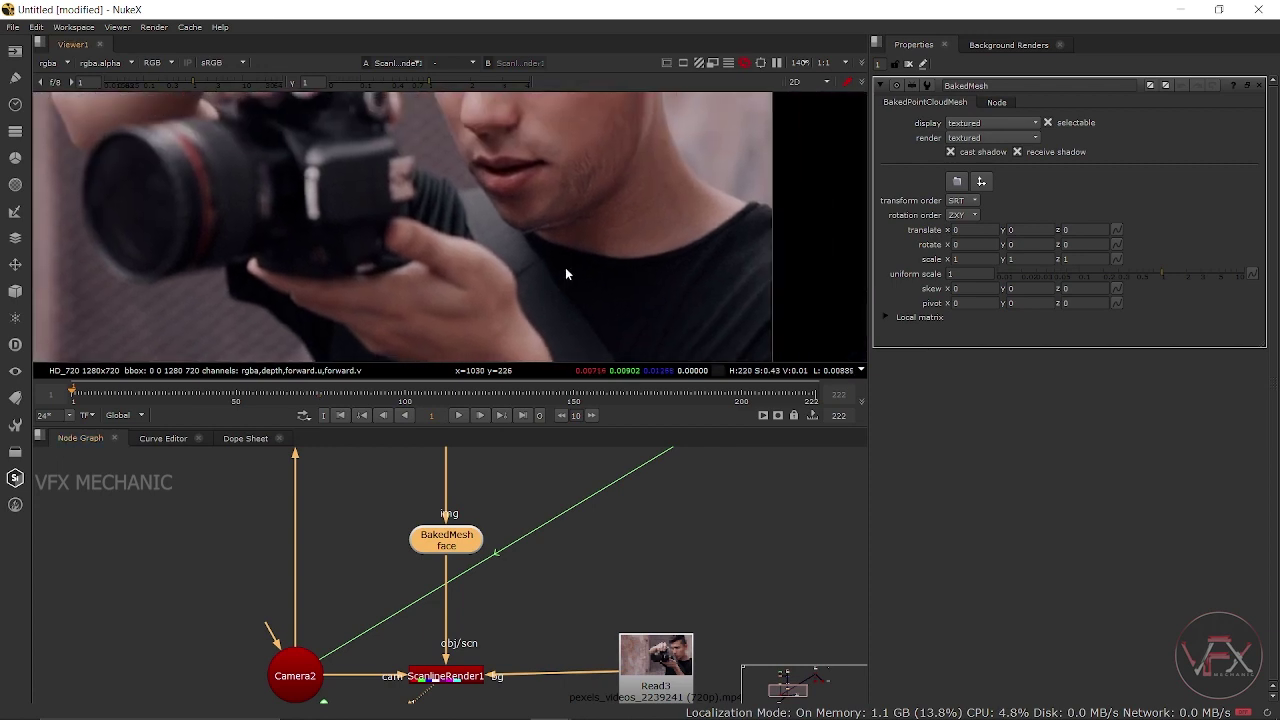
Set the BakedMesh node's Rotate X value to -0.4
{"action": "left_click", "coordinate": [967, 246]}
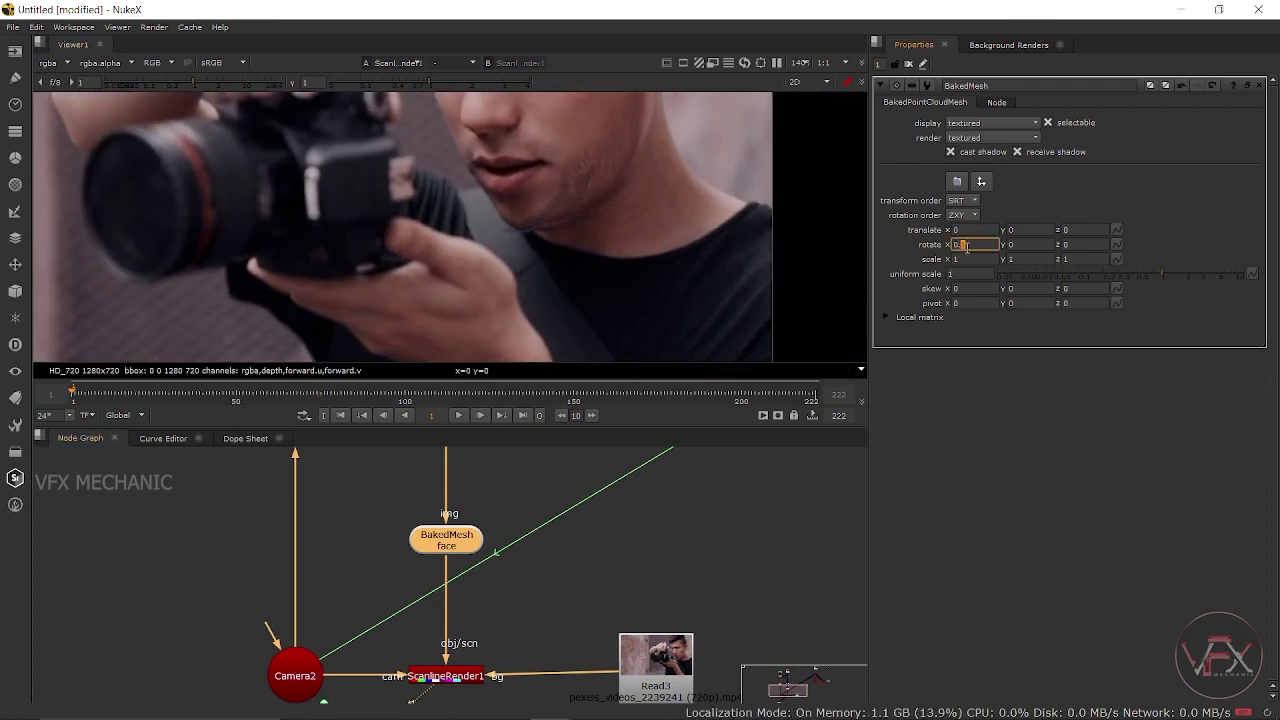
{"action": "key", "text": "Down"}
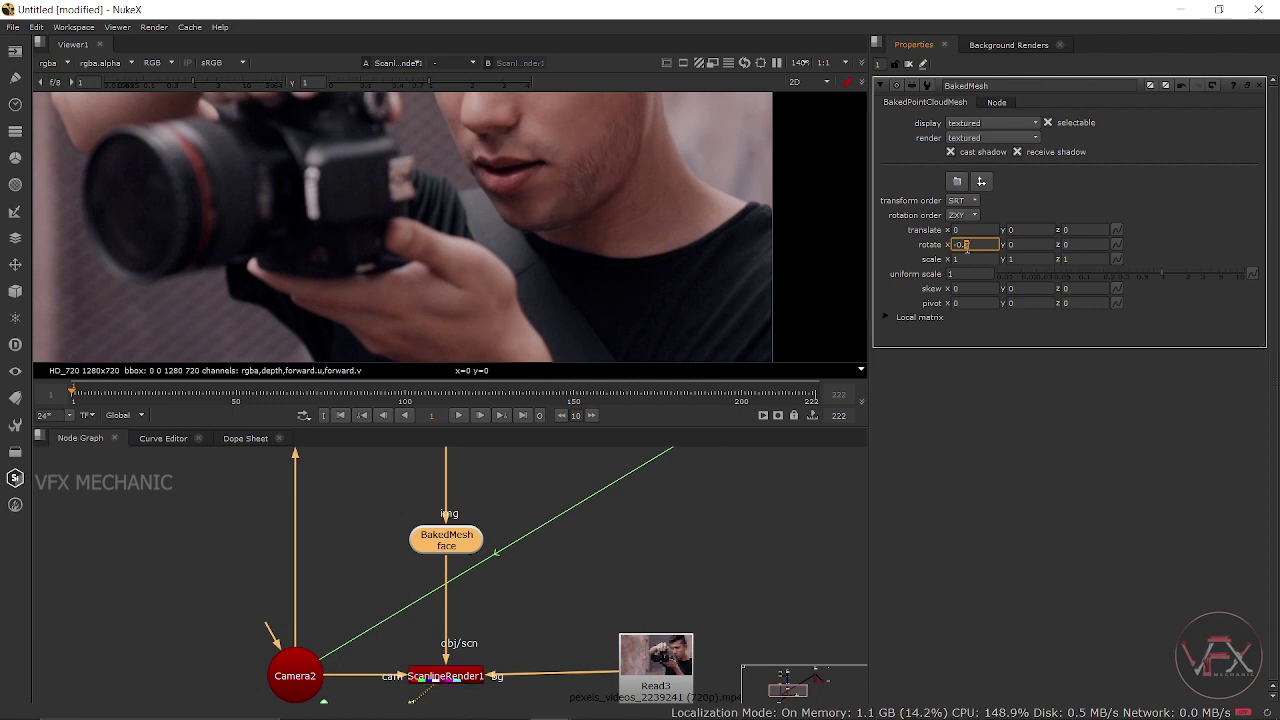
{"action": "scroll", "coordinate": [690, 255], "scroll_direction": "down", "scroll_amount": 1}
{"action": "scroll", "coordinate": [615, 260], "scroll_direction": "down", "scroll_amount": 1}
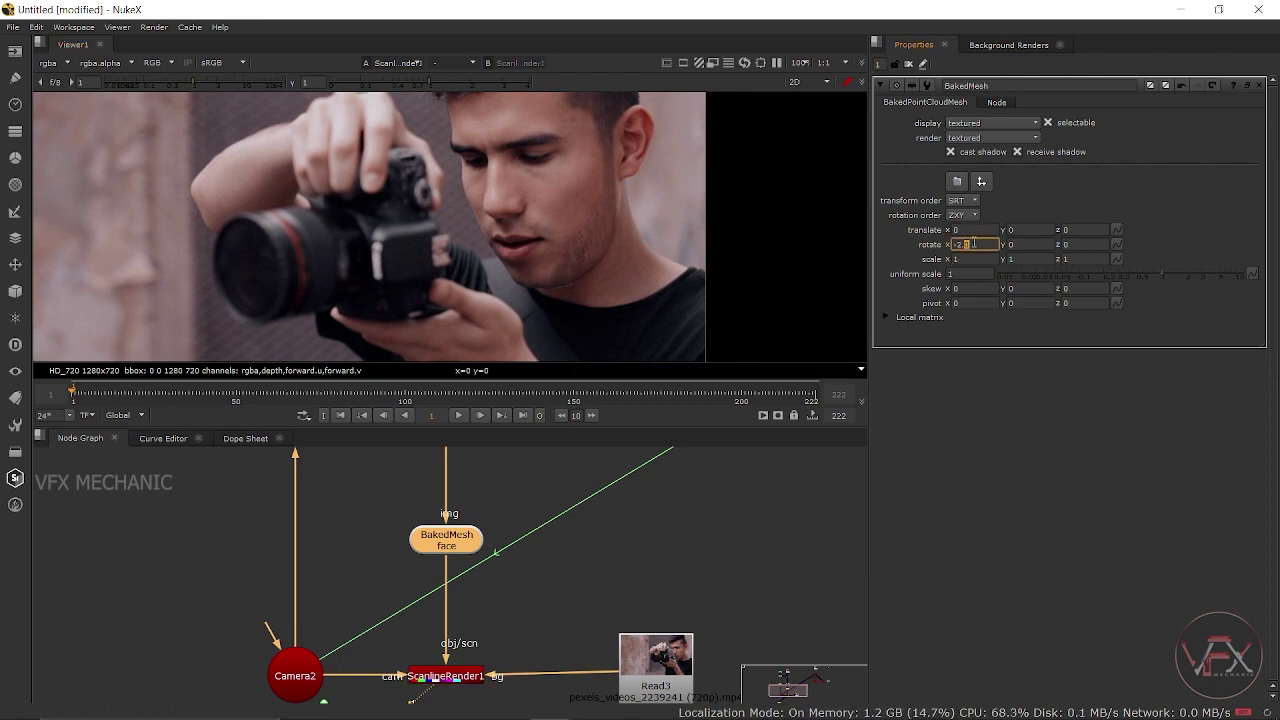
{"action": "left_click_drag", "start_coordinate": [973, 243], "coordinate": [946, 250]}
{"action": "type", "text": "0"}
{"action": "key", "text": "Return"}
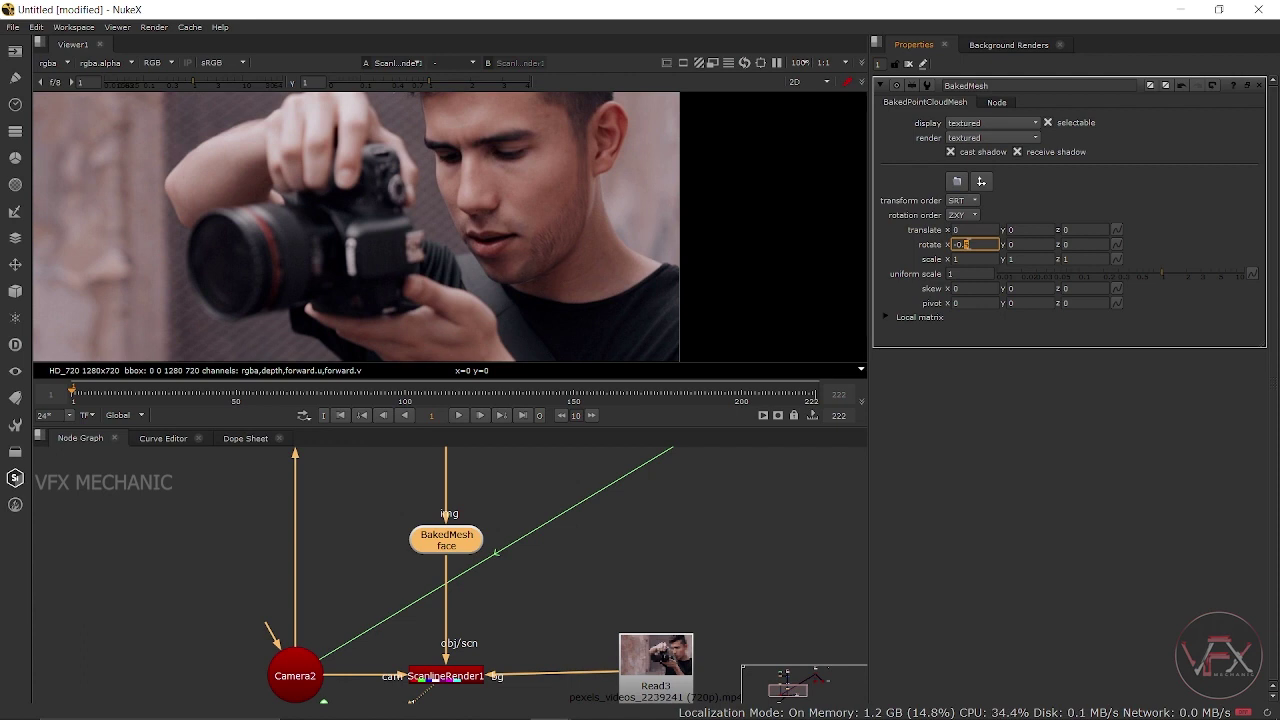
{"action": "key", "text": "Return"}
{"action": "scroll", "coordinate": [515, 283], "scroll_direction": "up", "scroll_amount": 4}
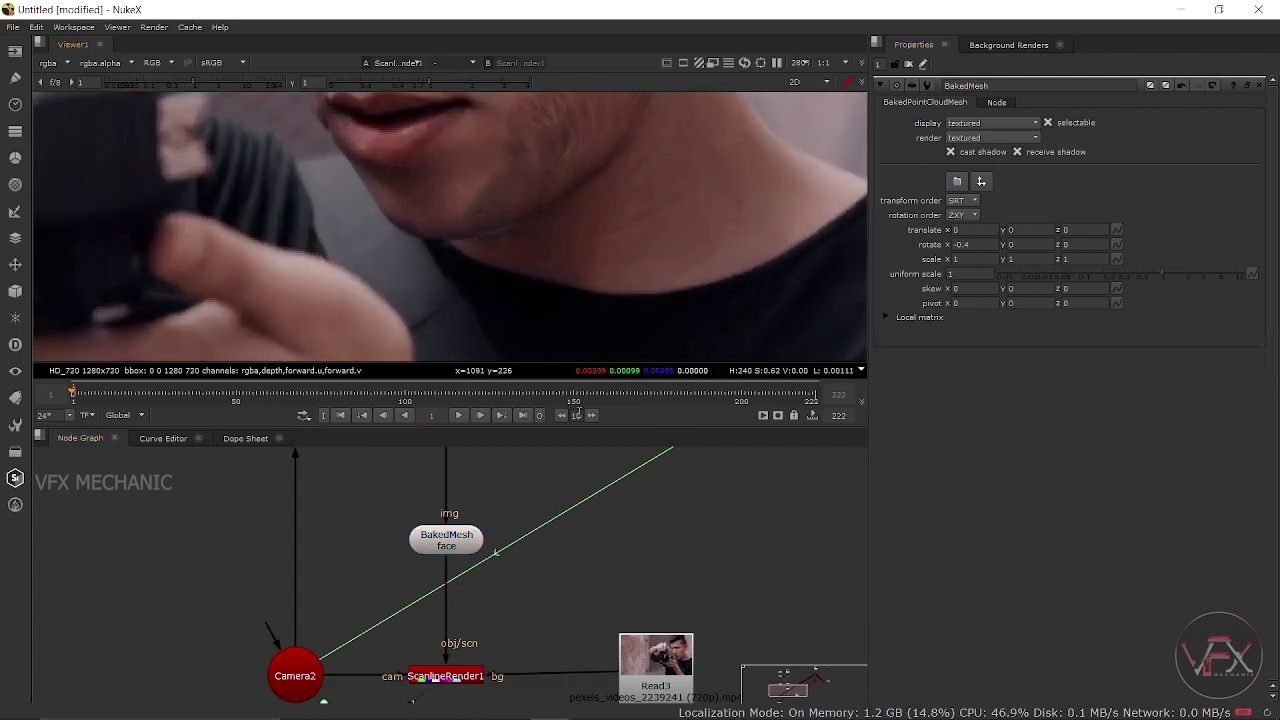
{"action": "scroll", "coordinate": [550, 536], "scroll_direction": "down", "scroll_amount": 3}
{"action": "scroll", "coordinate": [493, 571], "scroll_direction": "up", "scroll_amount": 3}
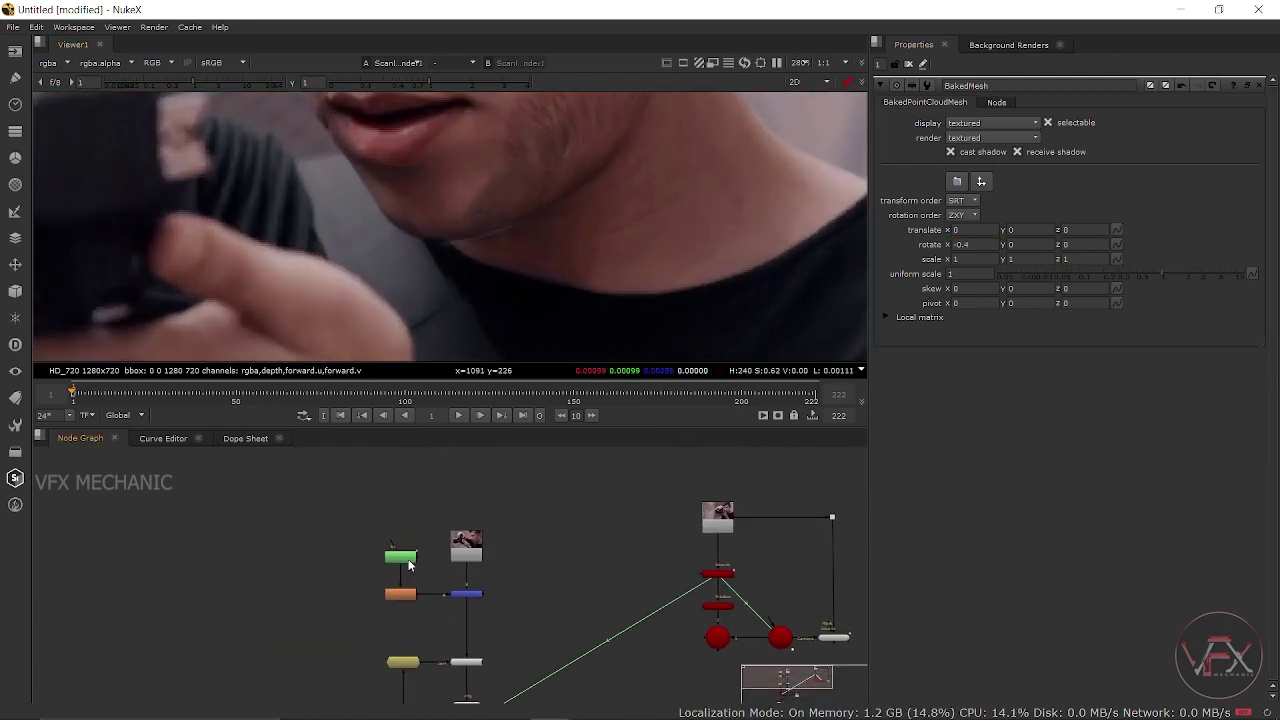
Inspect Roto1's Bezier1 chin curve points at frame 100, then deselect the node
{"action": "double_click", "coordinate": [409, 564]}
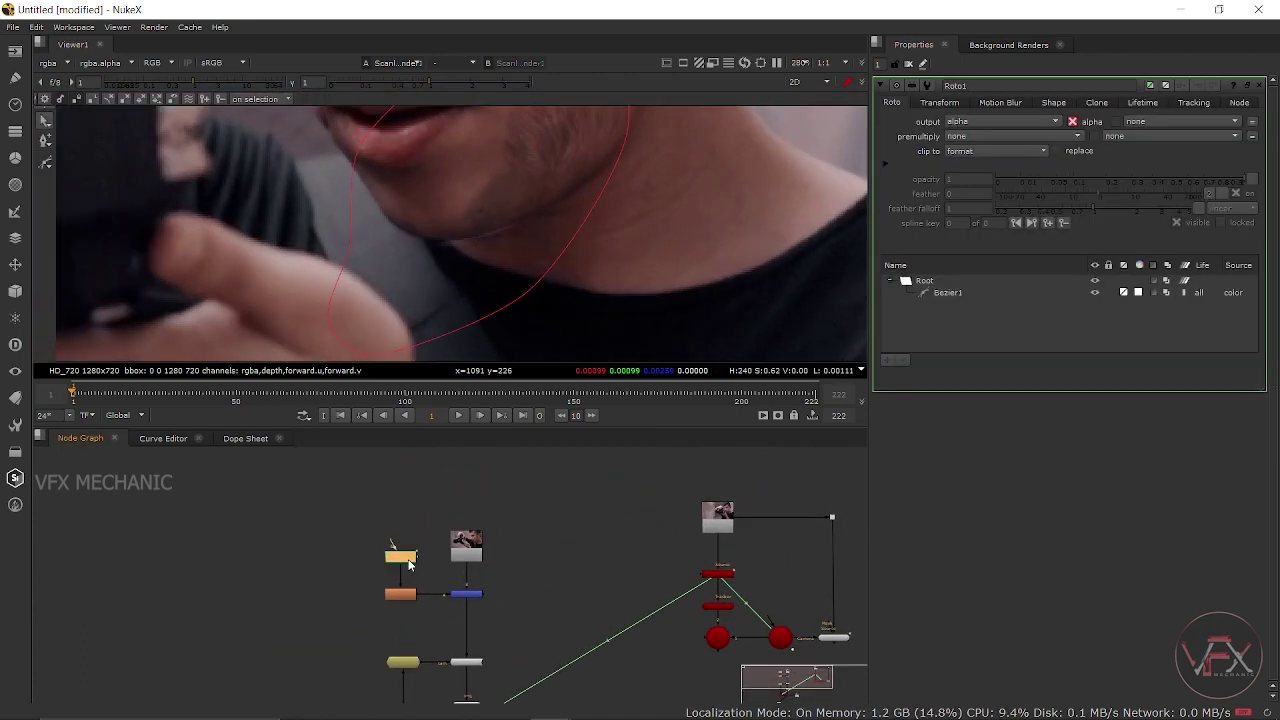
{"action": "left_click", "coordinate": [404, 395]}
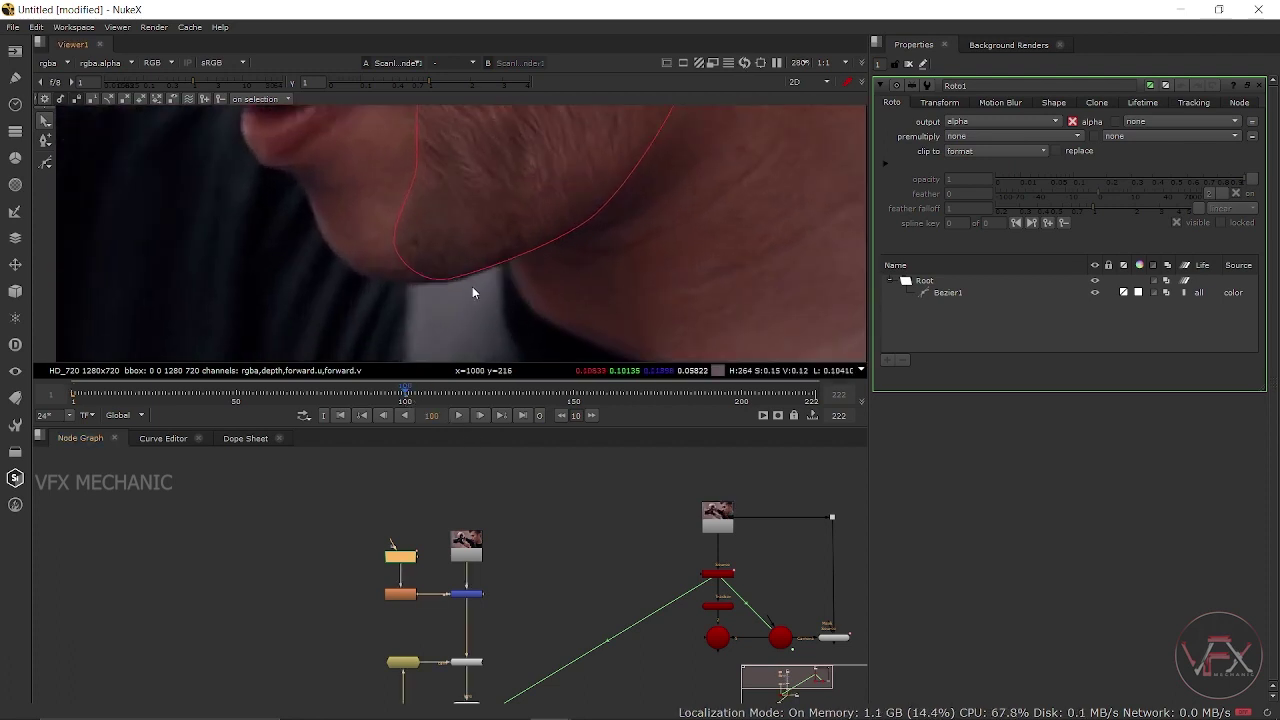
{"action": "left_click", "coordinate": [486, 266]}
{"action": "left_click", "coordinate": [483, 260]}
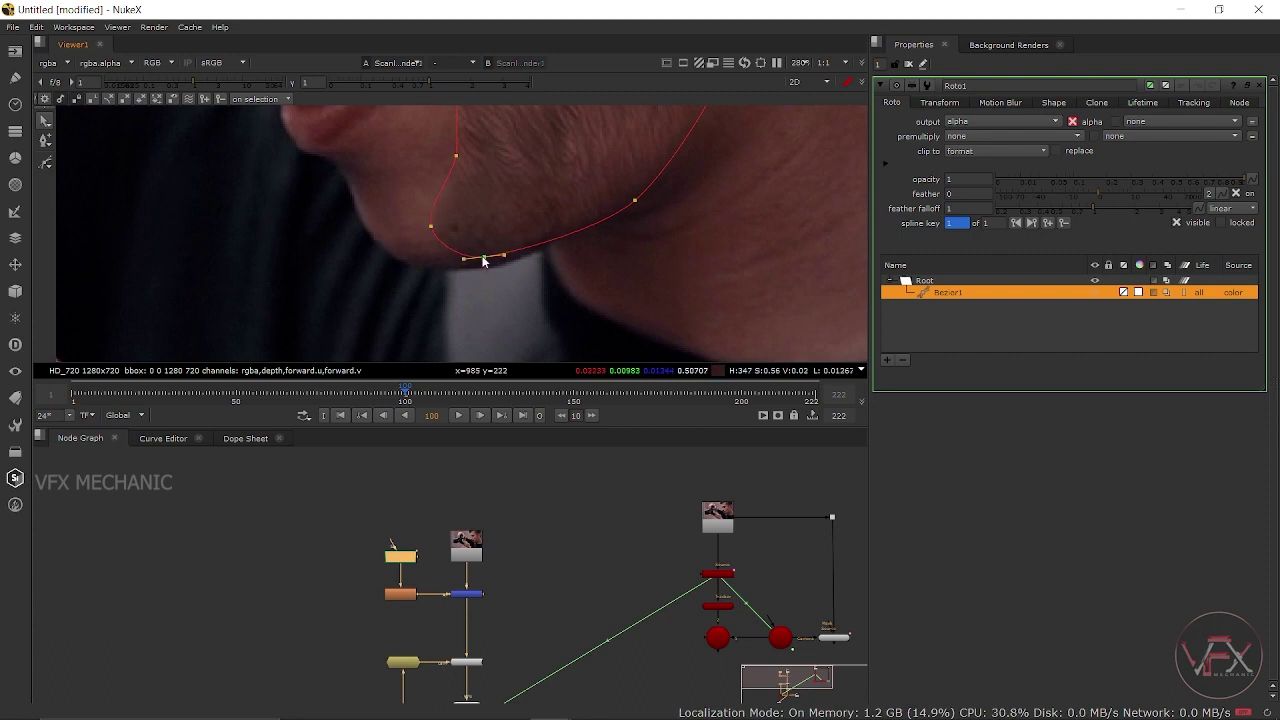
{"action": "scroll", "coordinate": [526, 305], "scroll_direction": "down", "scroll_amount": 3}
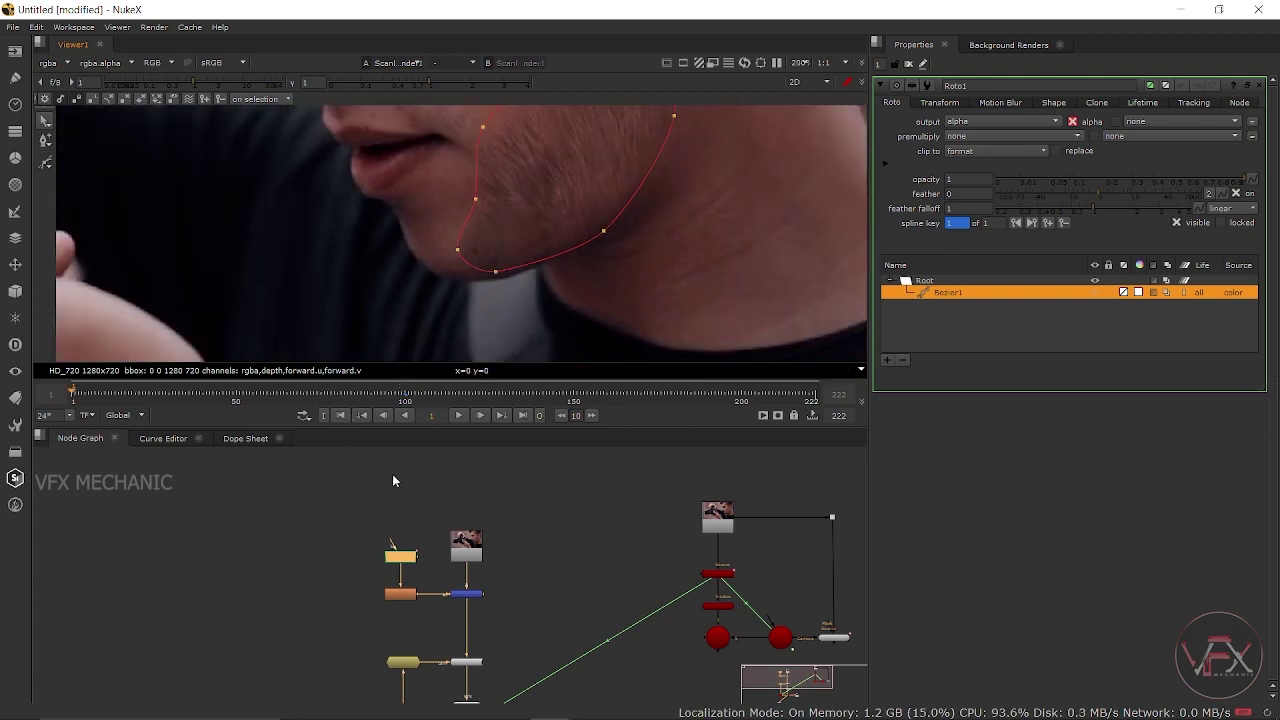
{"action": "left_click", "coordinate": [486, 500]}
Clear the properties panel and zoom the viewer out to frame the face
{"action": "left_click", "coordinate": [909, 64]}
{"action": "scroll", "coordinate": [638, 228], "scroll_direction": "down", "scroll_amount": 1}
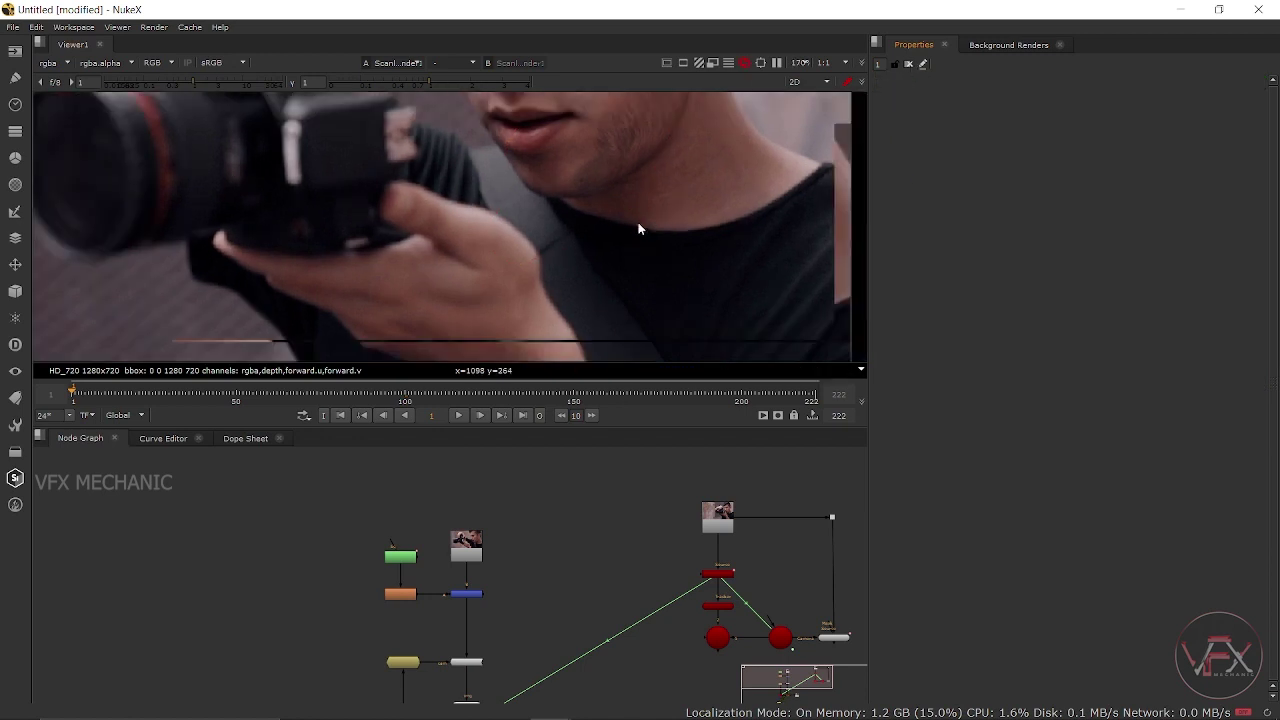
{"action": "scroll", "coordinate": [554, 310], "scroll_direction": "down", "scroll_amount": 2}
{"action": "scroll", "coordinate": [560, 303], "scroll_direction": "down", "scroll_amount": 1}
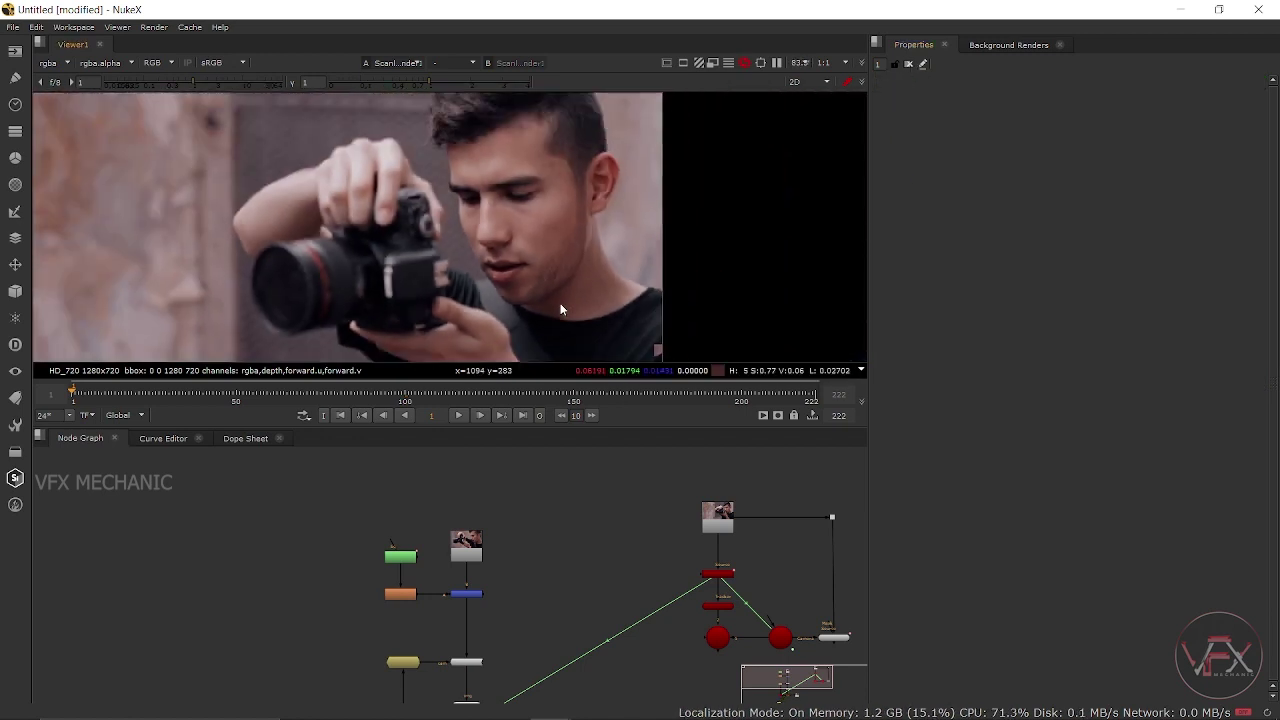
{"action": "left_click_drag", "start_coordinate": [560, 308], "coordinate": [513, 307]}
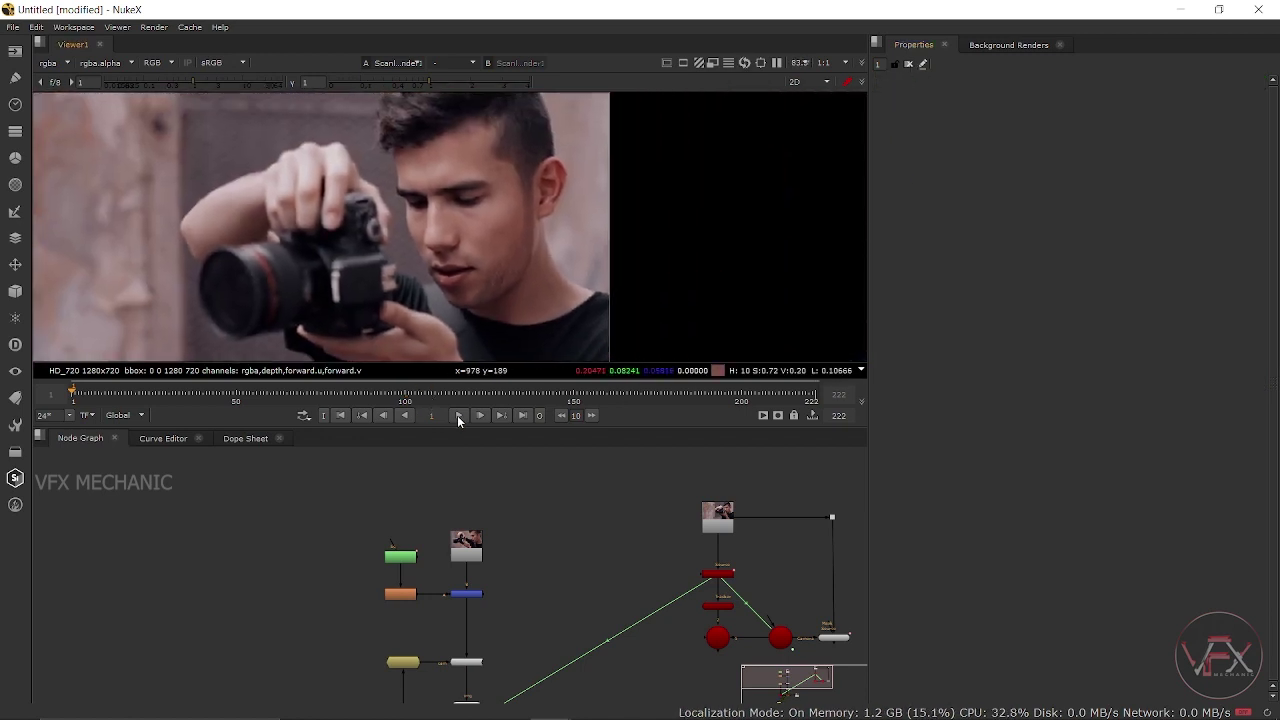
Play the shot full-window, toggling between ScanlineRender1 and Read3, then stop
{"action": "key", "text": "space"}
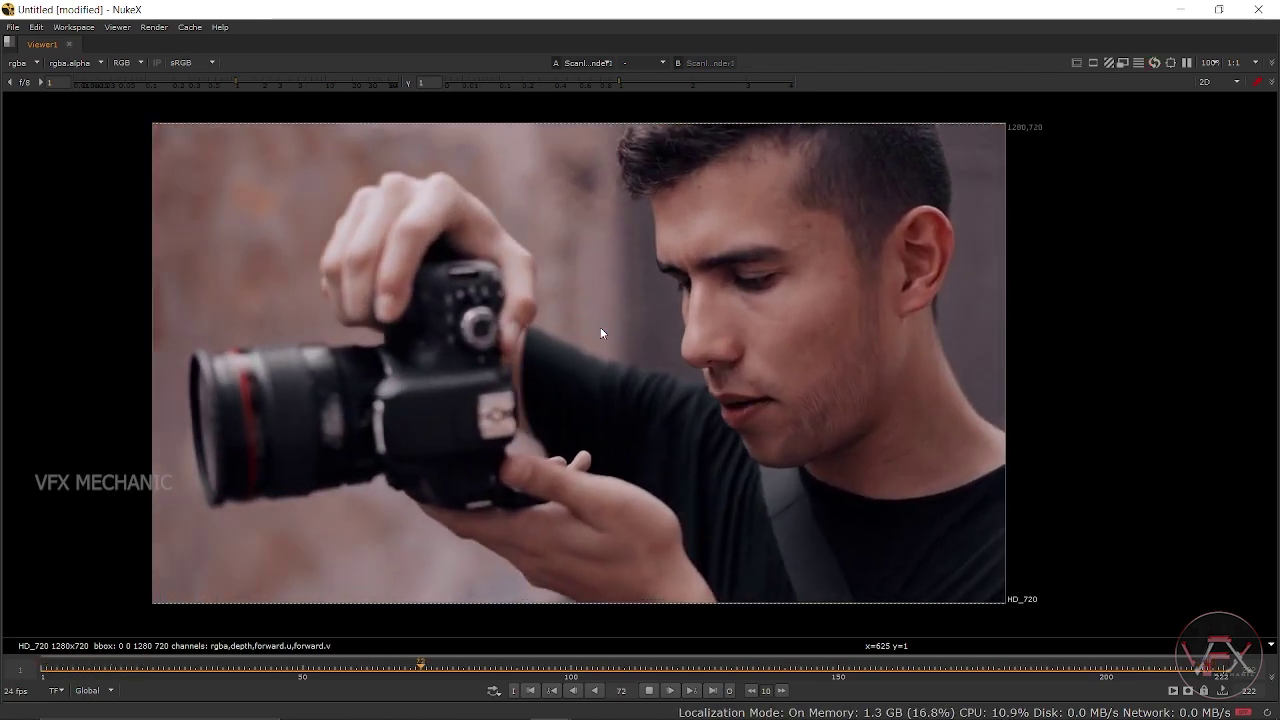
{"action": "key", "text": "2"}
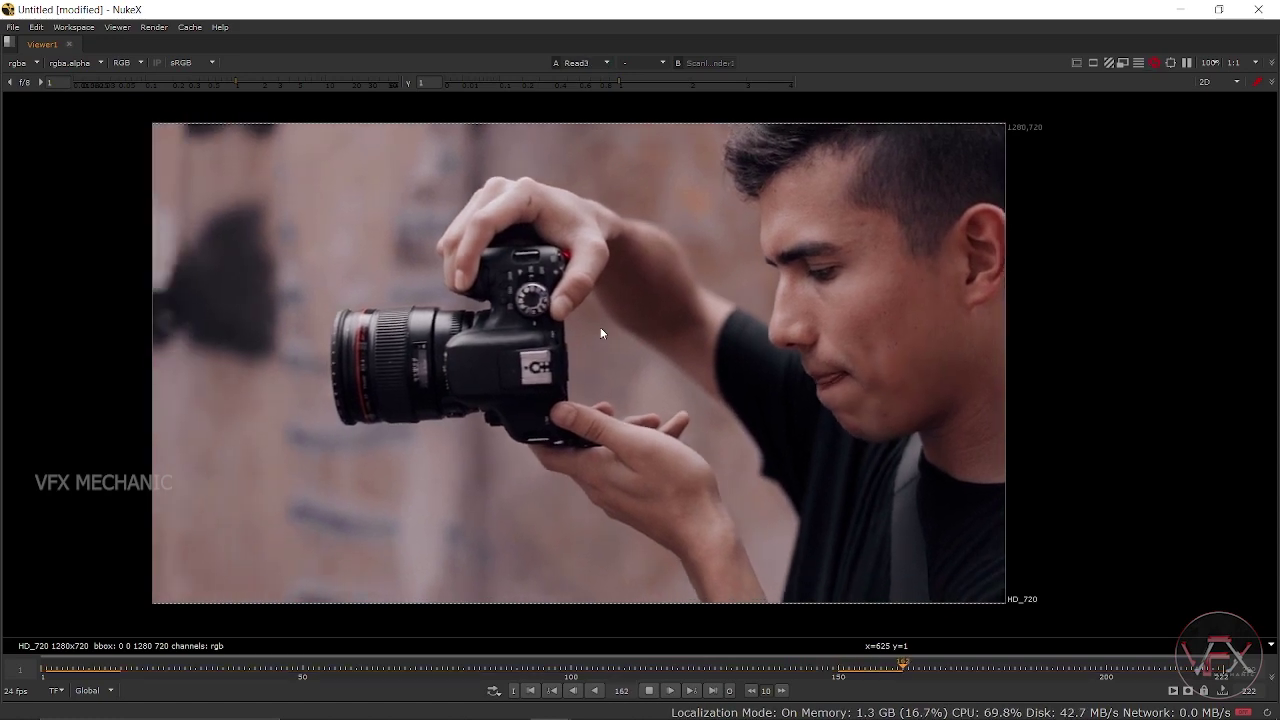
{"action": "key", "text": "1"}
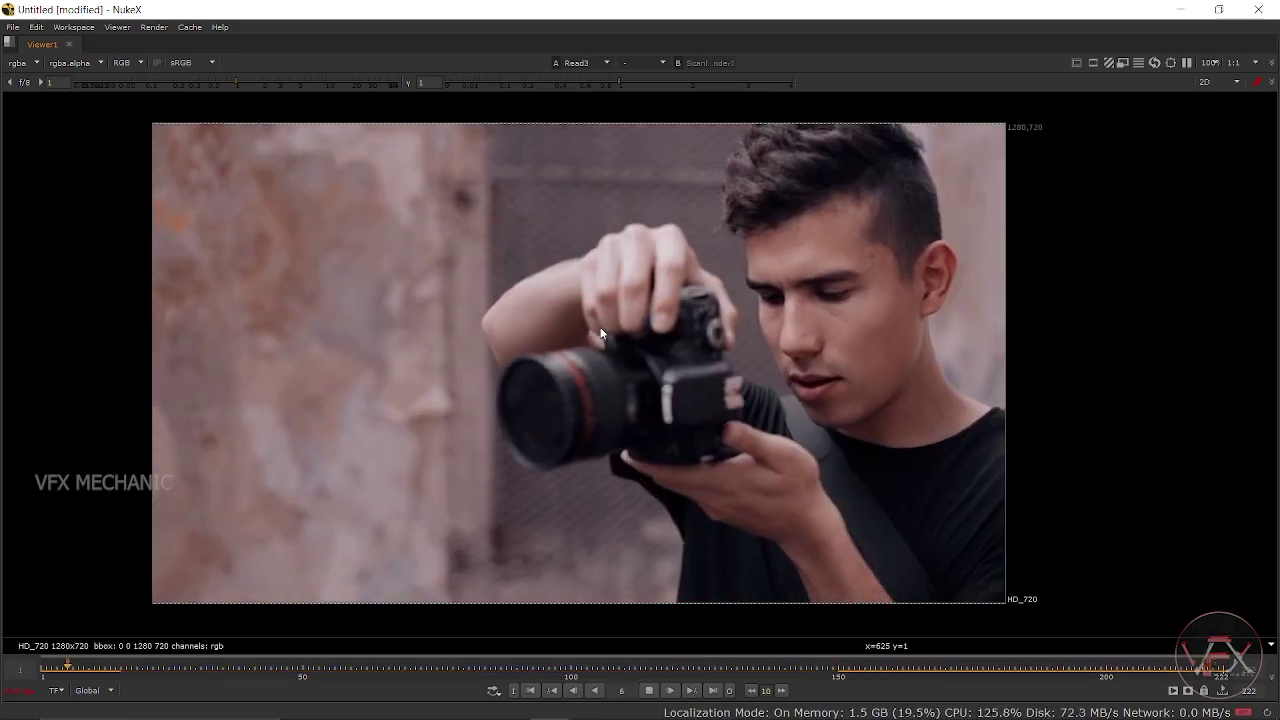
{"action": "key", "text": "2"}
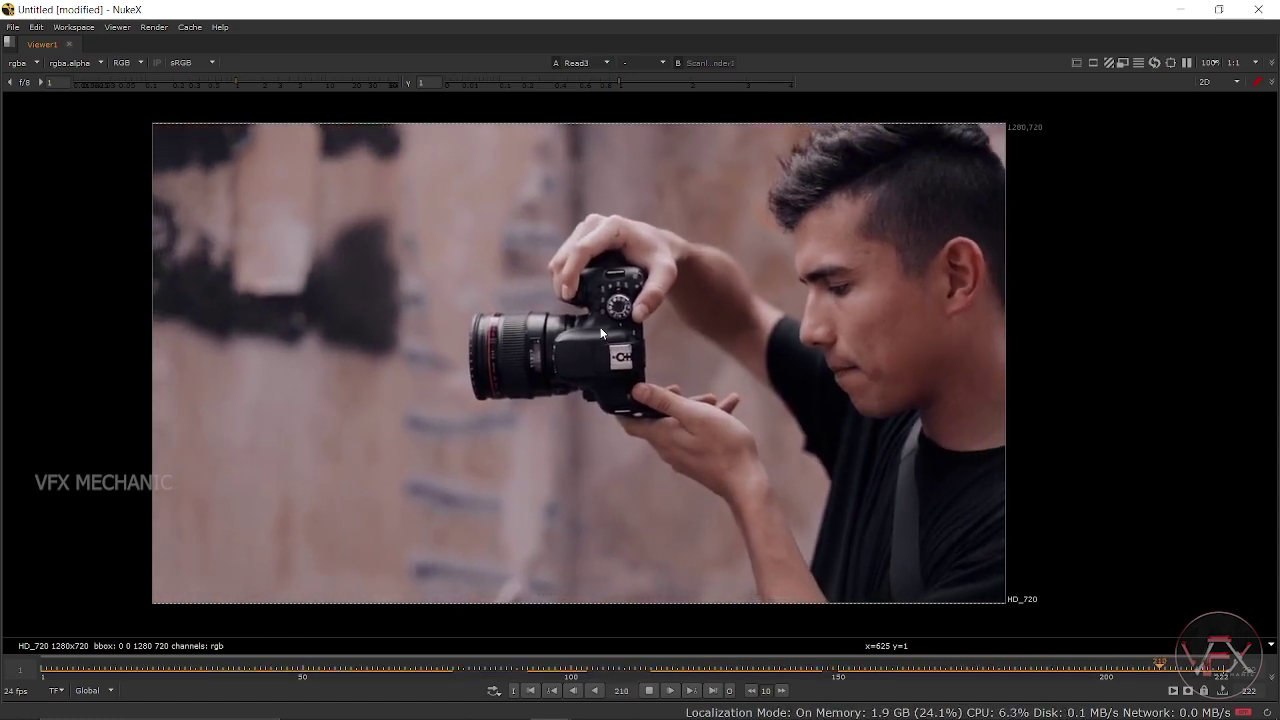
{"action": "key", "text": "1"}
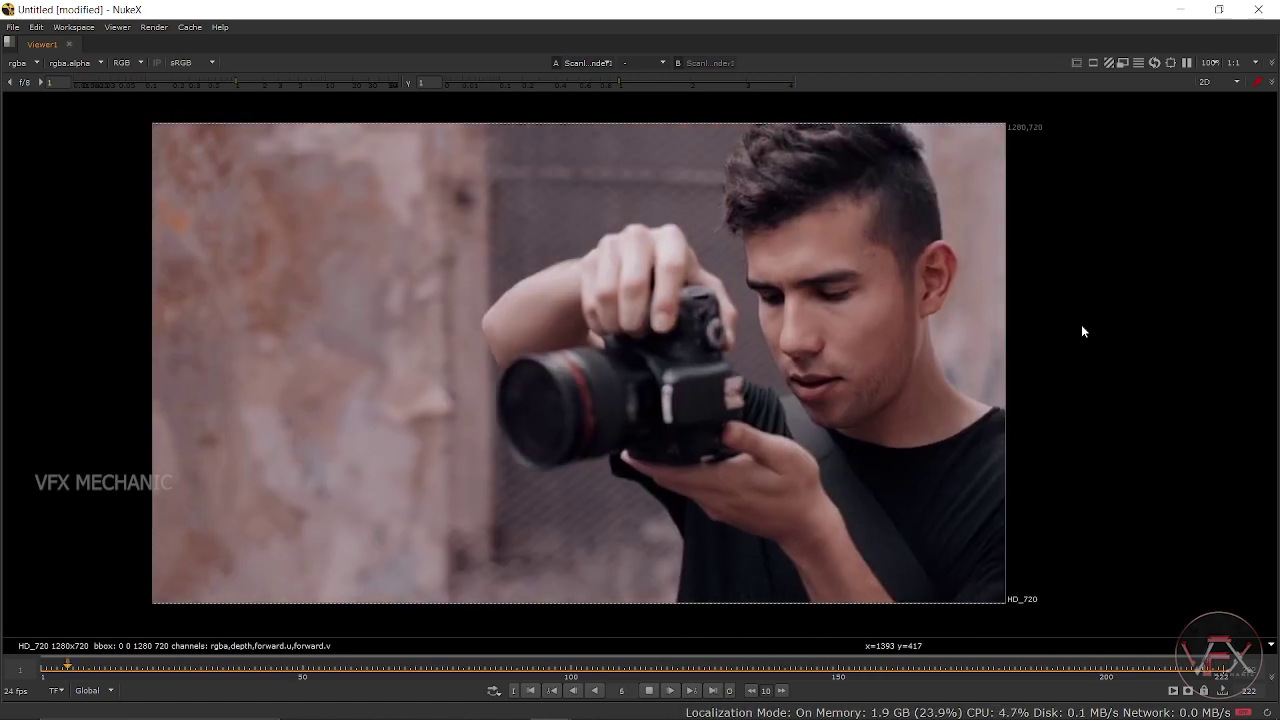
{"action": "key", "text": "1"}
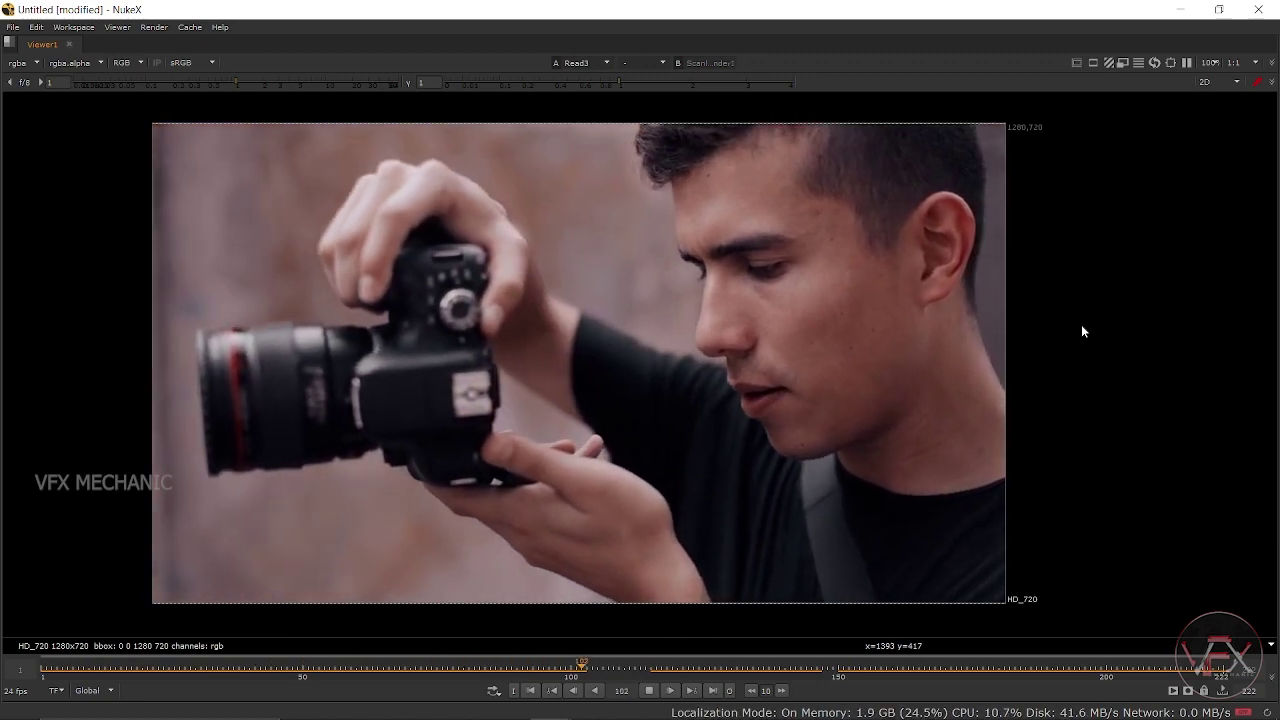
{"action": "key", "text": "2"}
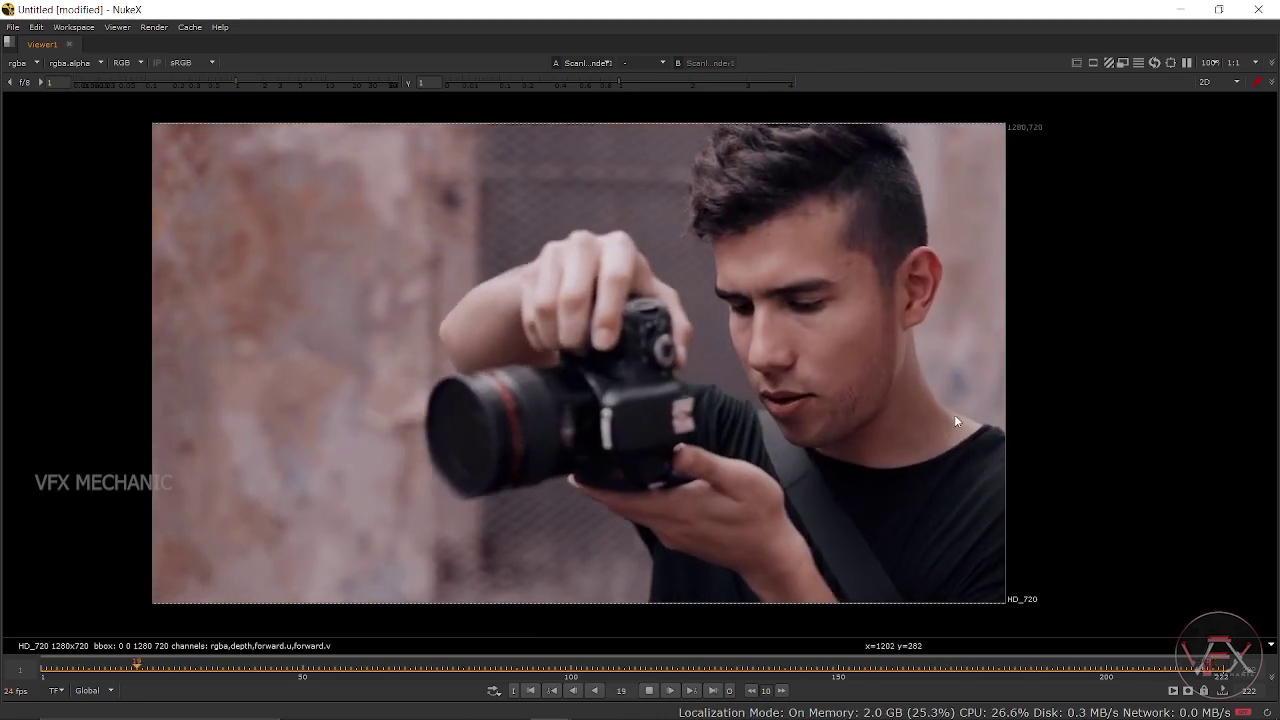
{"action": "left_click", "coordinate": [650, 690]}
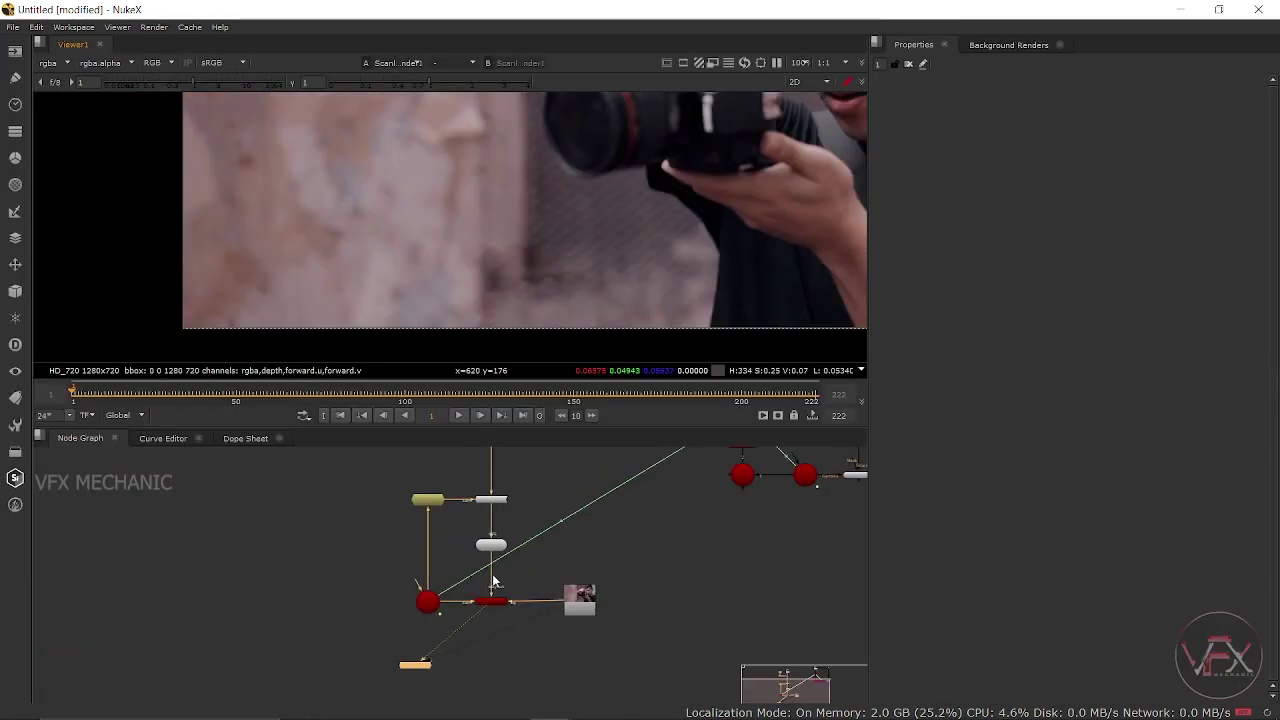
Insert a Grade1 node between Merge1 and Project3D1
{"action": "left_click_drag", "start_coordinate": [493, 580], "coordinate": [473, 666]}
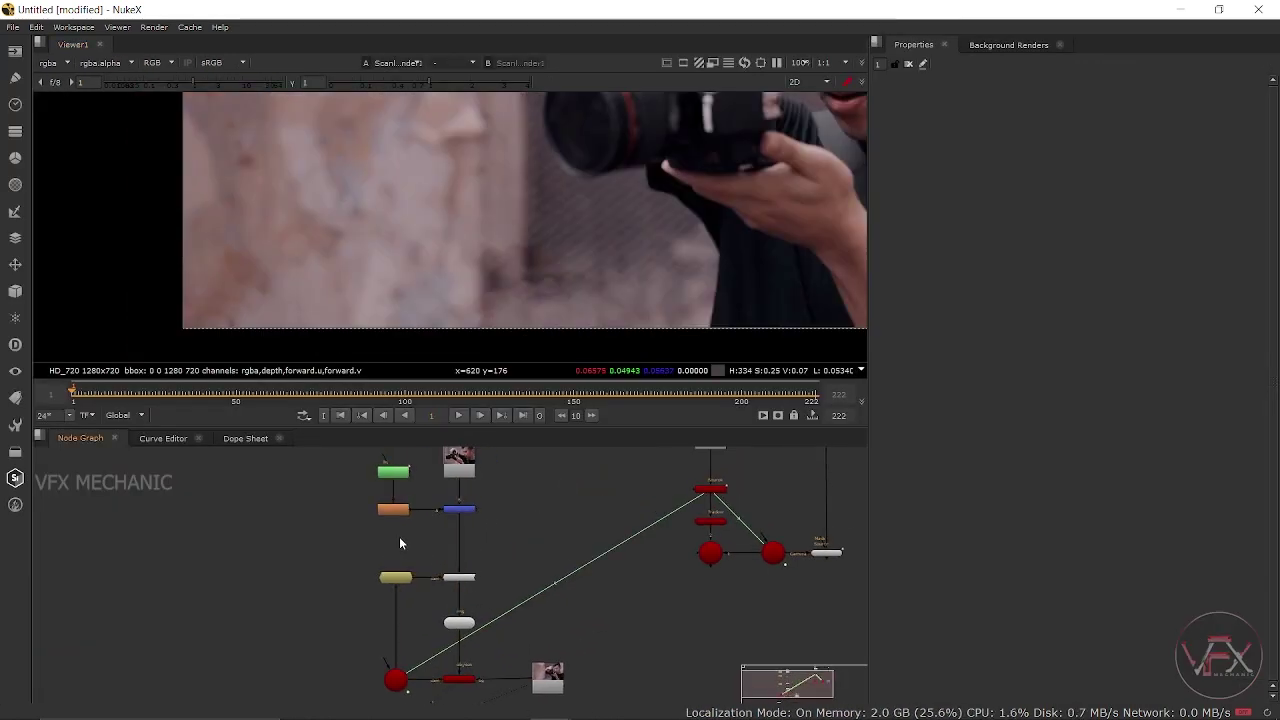
{"action": "key", "text": "g"}
{"action": "scroll", "coordinate": [400, 538], "scroll_direction": "up", "scroll_amount": 3}
{"action": "left_click_drag", "start_coordinate": [400, 545], "coordinate": [522, 561]}
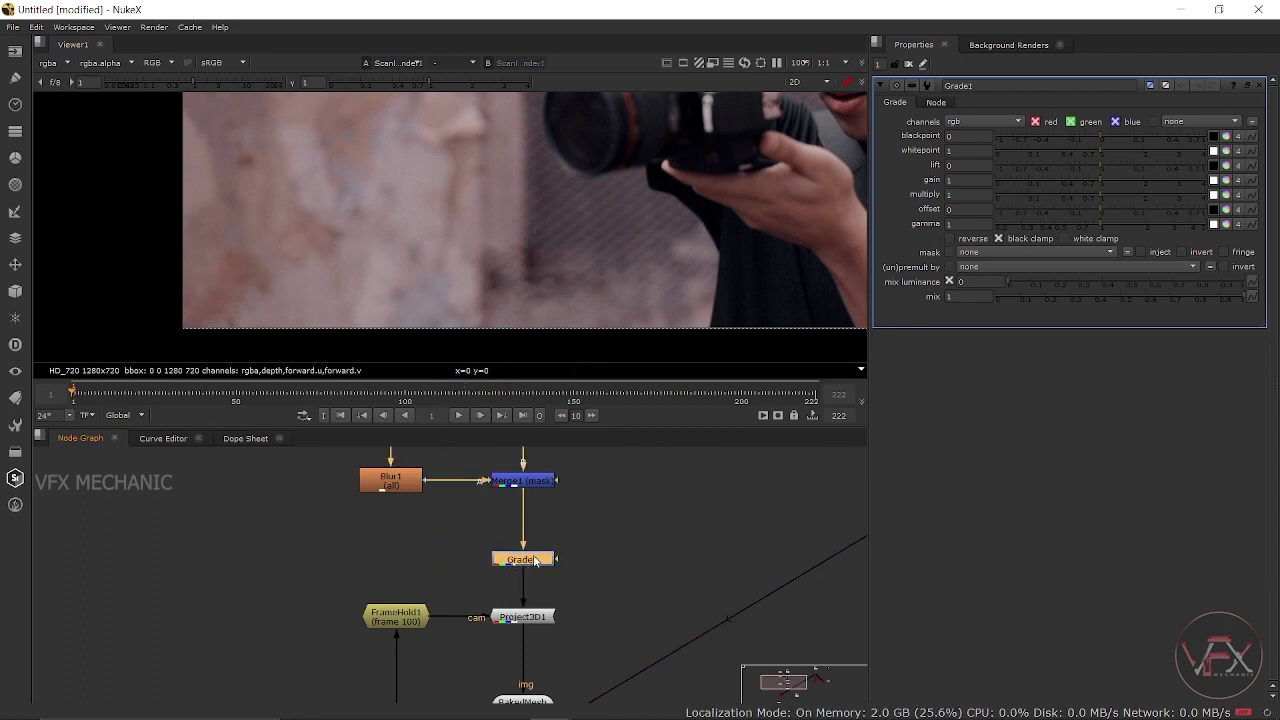
{"action": "left_click_drag", "start_coordinate": [443, 534], "coordinate": [590, 600]}
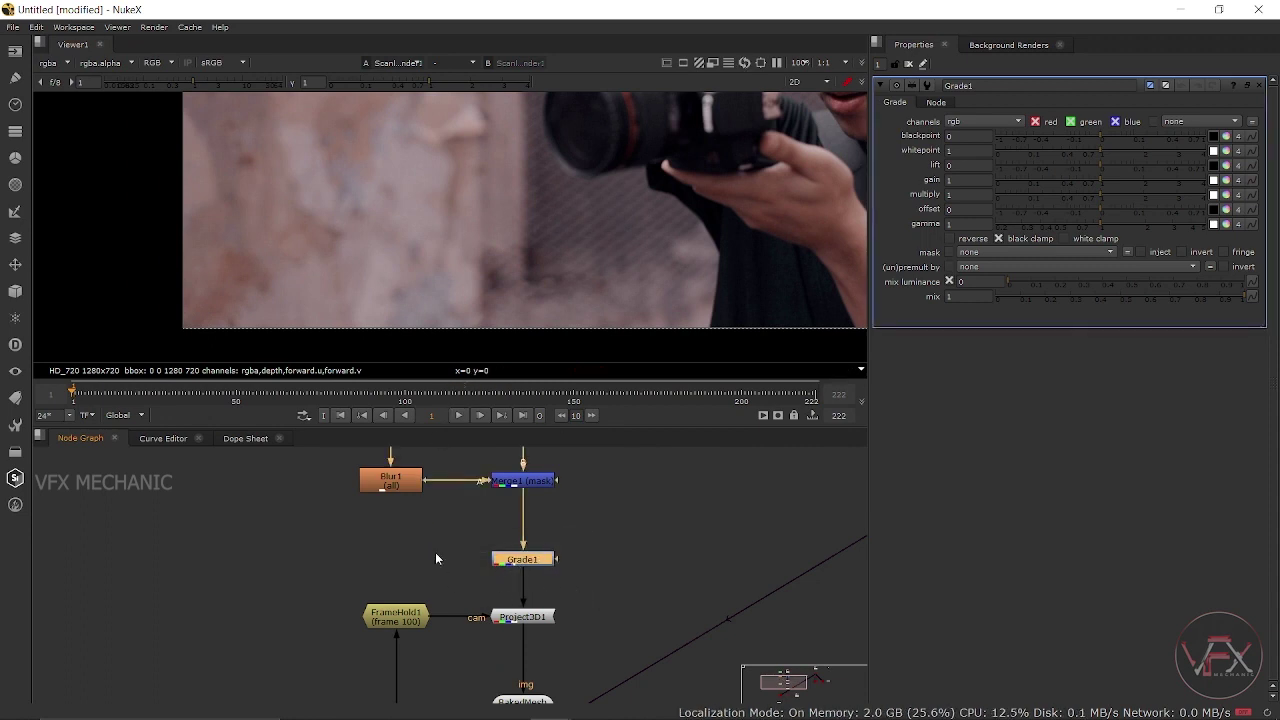
Key Grade1's gain at 1 on frame 100 and about 1.16 on frame 1
{"action": "left_click", "coordinate": [407, 394]}
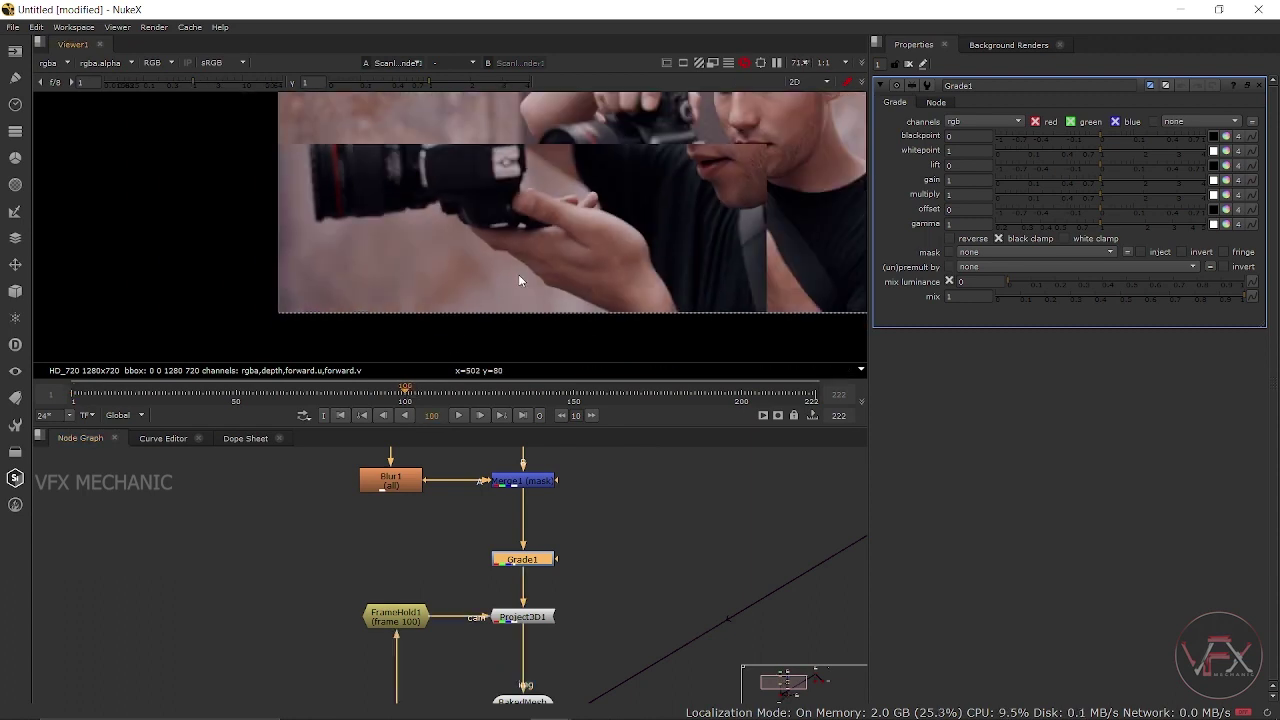
{"action": "scroll", "coordinate": [518, 274], "scroll_direction": "down", "scroll_amount": 2}
{"action": "right_click", "coordinate": [962, 183]}
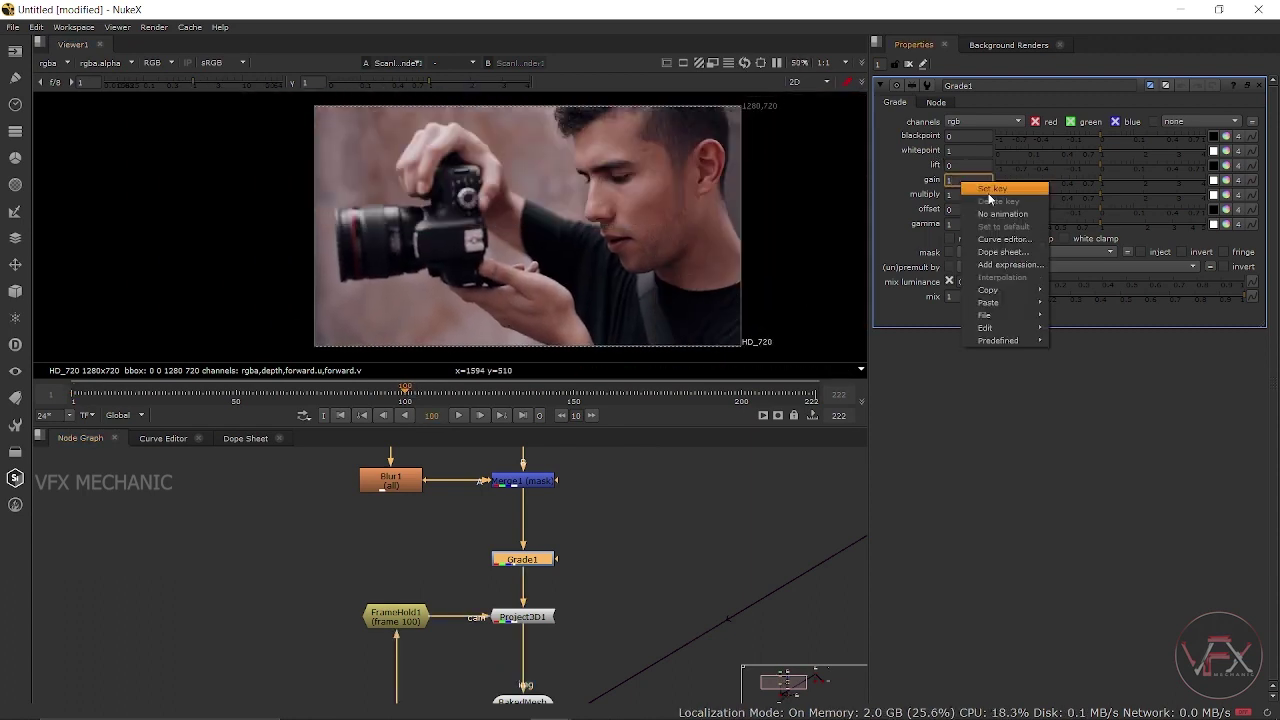
{"action": "left_click", "coordinate": [993, 188]}
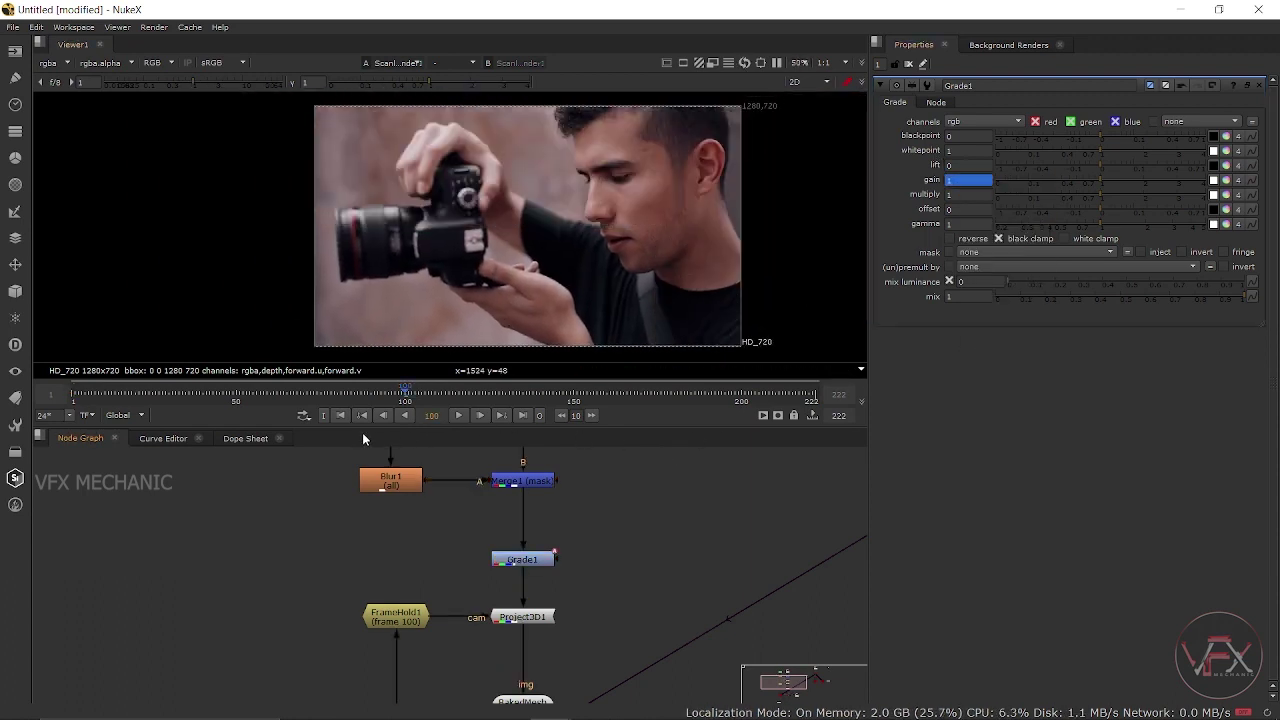
{"action": "left_click", "coordinate": [340, 415]}
{"action": "scroll", "coordinate": [614, 308], "scroll_direction": "up", "scroll_amount": 1}
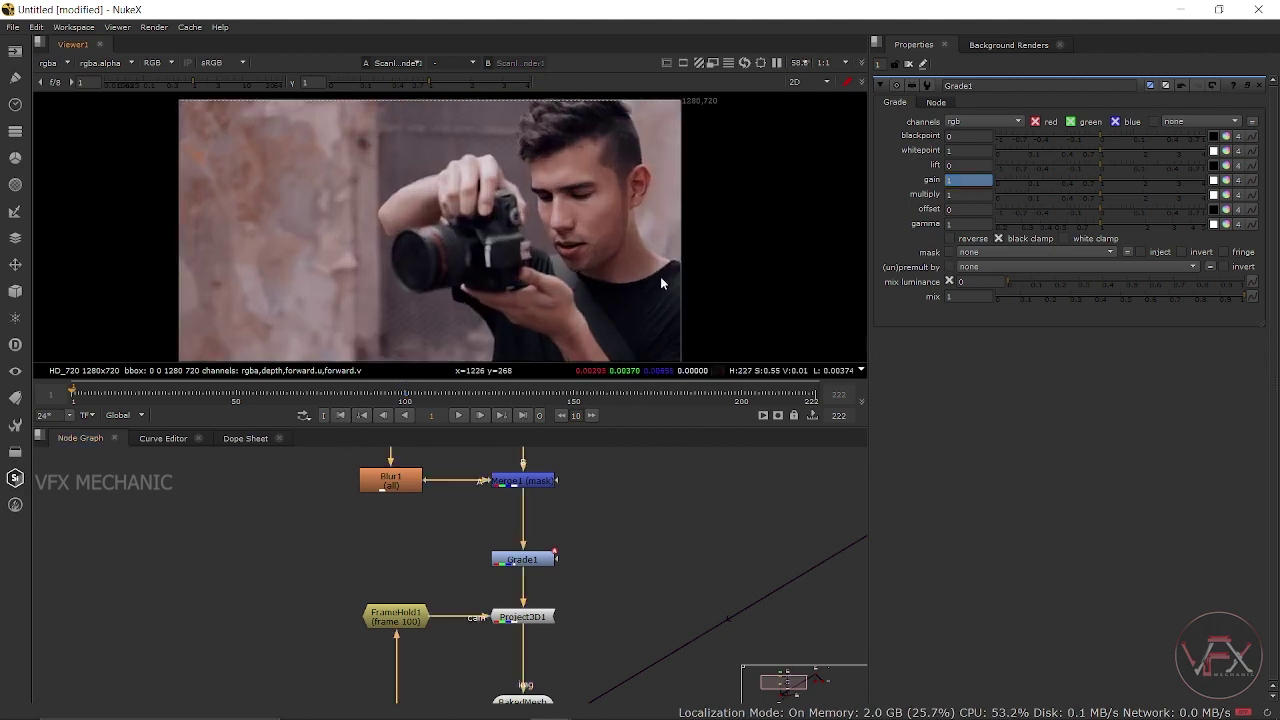
{"action": "scroll", "coordinate": [660, 283], "scroll_direction": "up", "scroll_amount": 1}
{"action": "mouse_move", "coordinate": [1098, 185]}
{"action": "left_mouse_down"}
{"action": "mouse_move", "coordinate": [1072, 177]}
{"action": "mouse_move", "coordinate": [1089, 183]}
{"action": "left_mouse_up"}
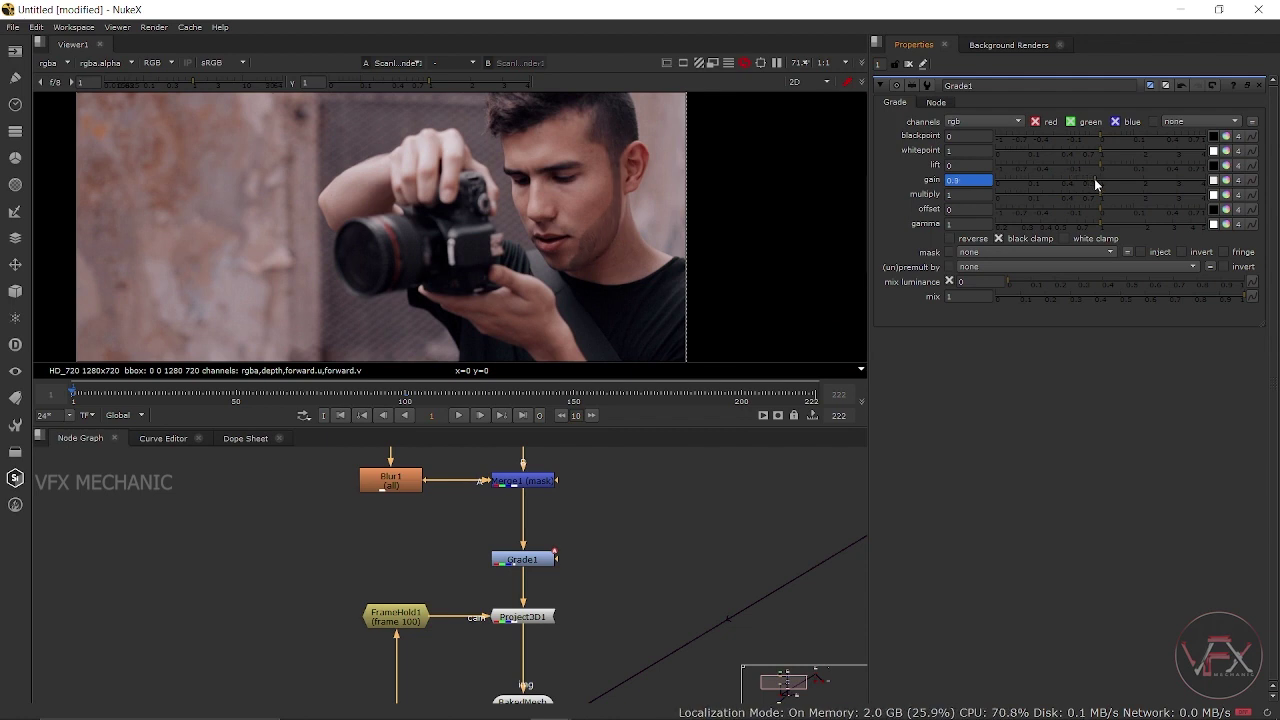
{"action": "left_click_drag", "start_coordinate": [1097, 180], "coordinate": [1107, 183]}
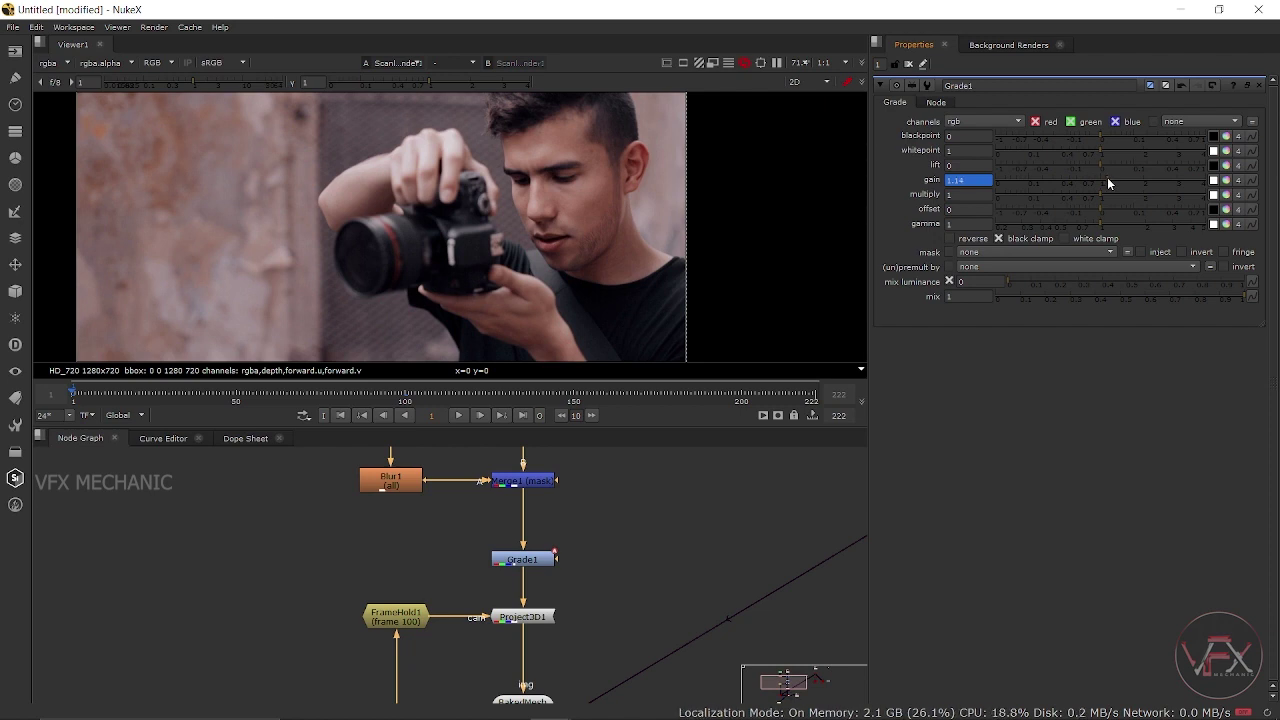
Play the clip to review the animated gain, then maximise the node graph
{"action": "left_click", "coordinate": [520, 562]}
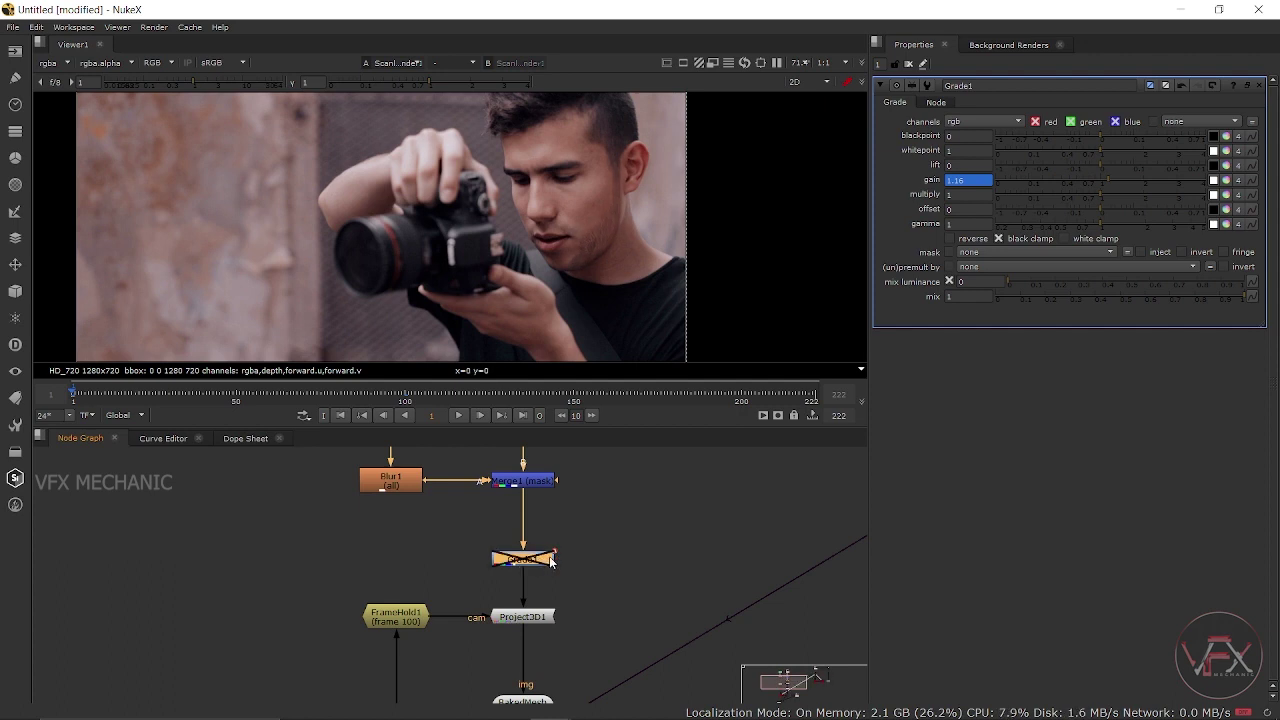
{"action": "left_click", "coordinate": [567, 560]}
{"action": "key", "text": "l"}
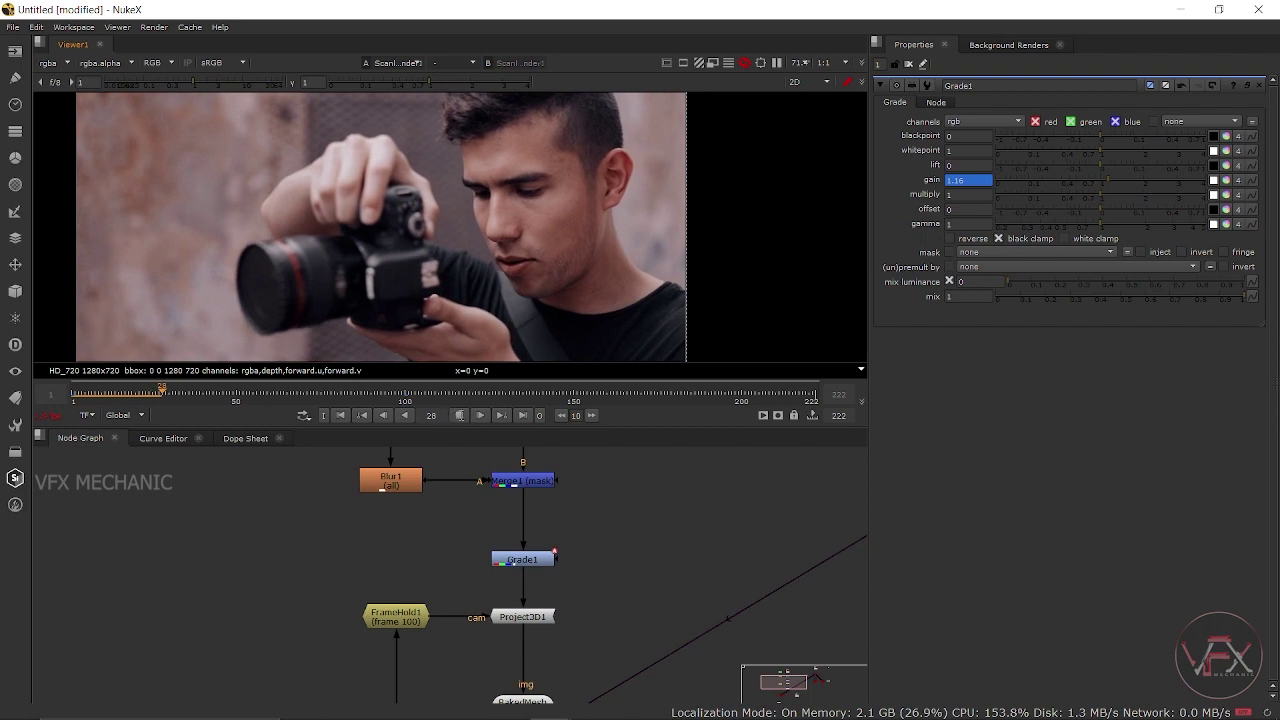
{"action": "left_click", "coordinate": [459, 415]}
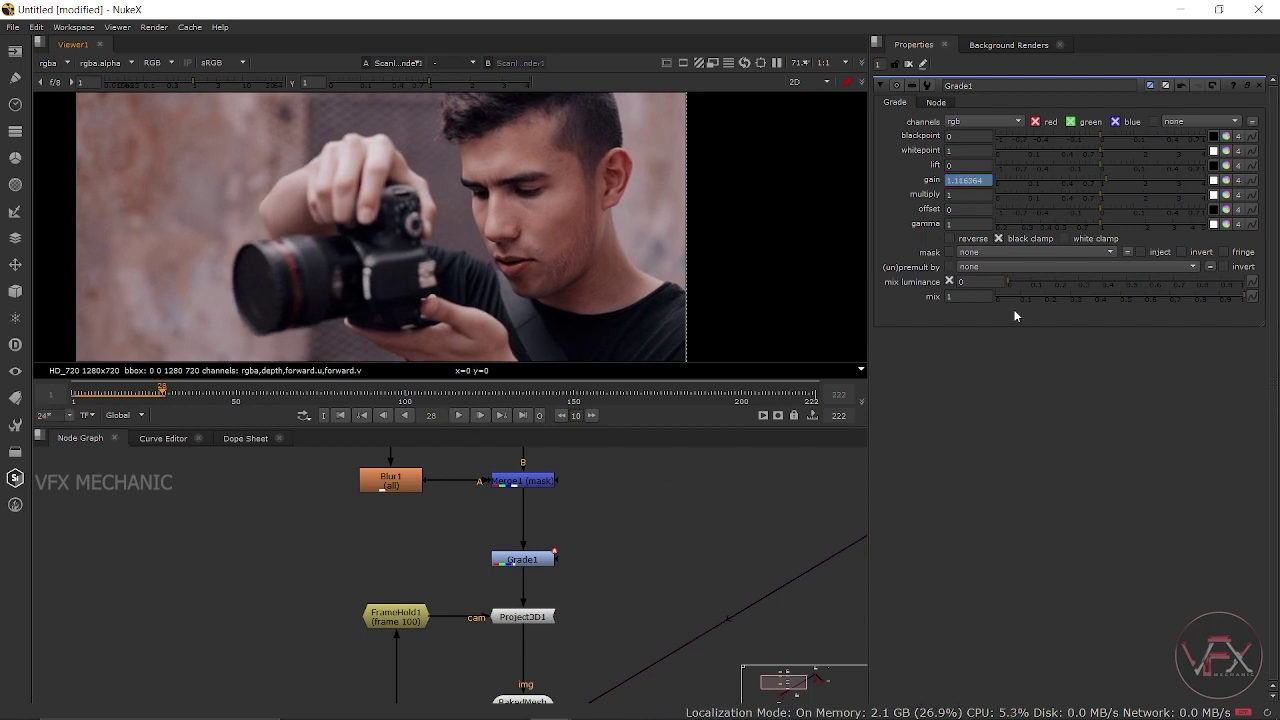
{"action": "left_click", "coordinate": [458, 416]}
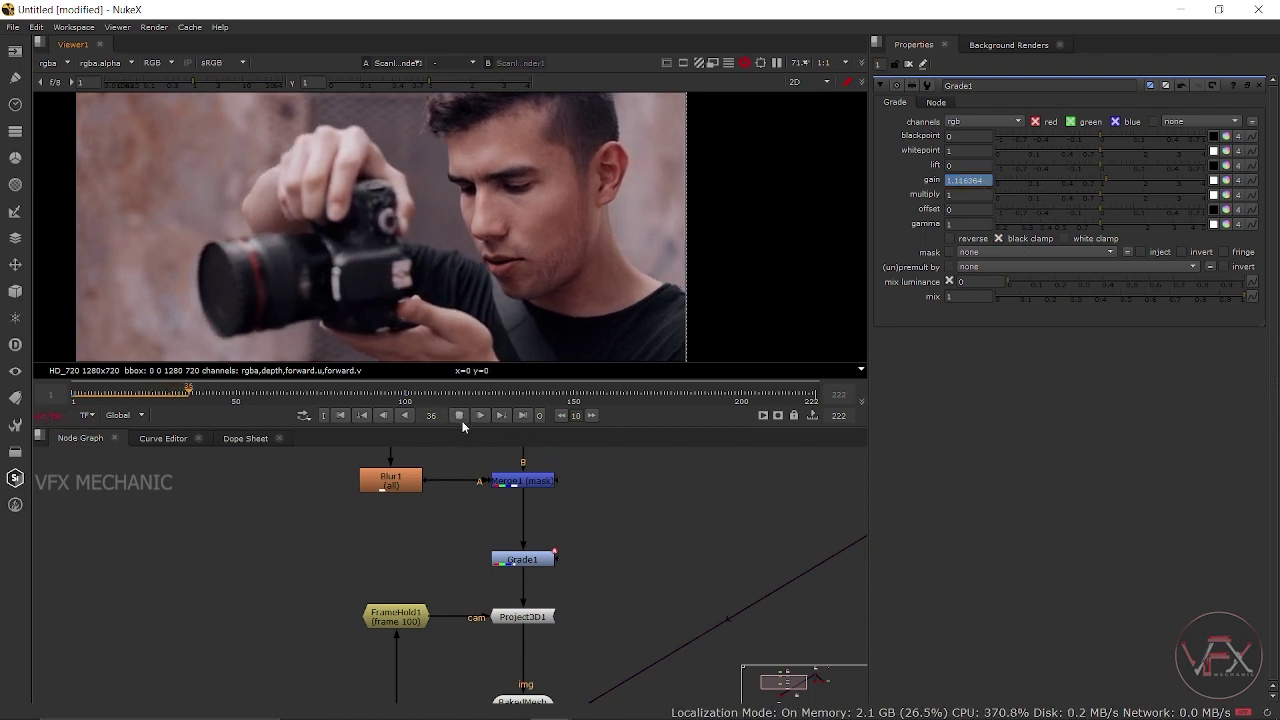
{"action": "scroll", "coordinate": [614, 519], "scroll_direction": "down", "scroll_amount": 2}
{"action": "scroll", "coordinate": [615, 521], "scroll_direction": "up", "scroll_amount": 2}
{"action": "key", "text": "space"}
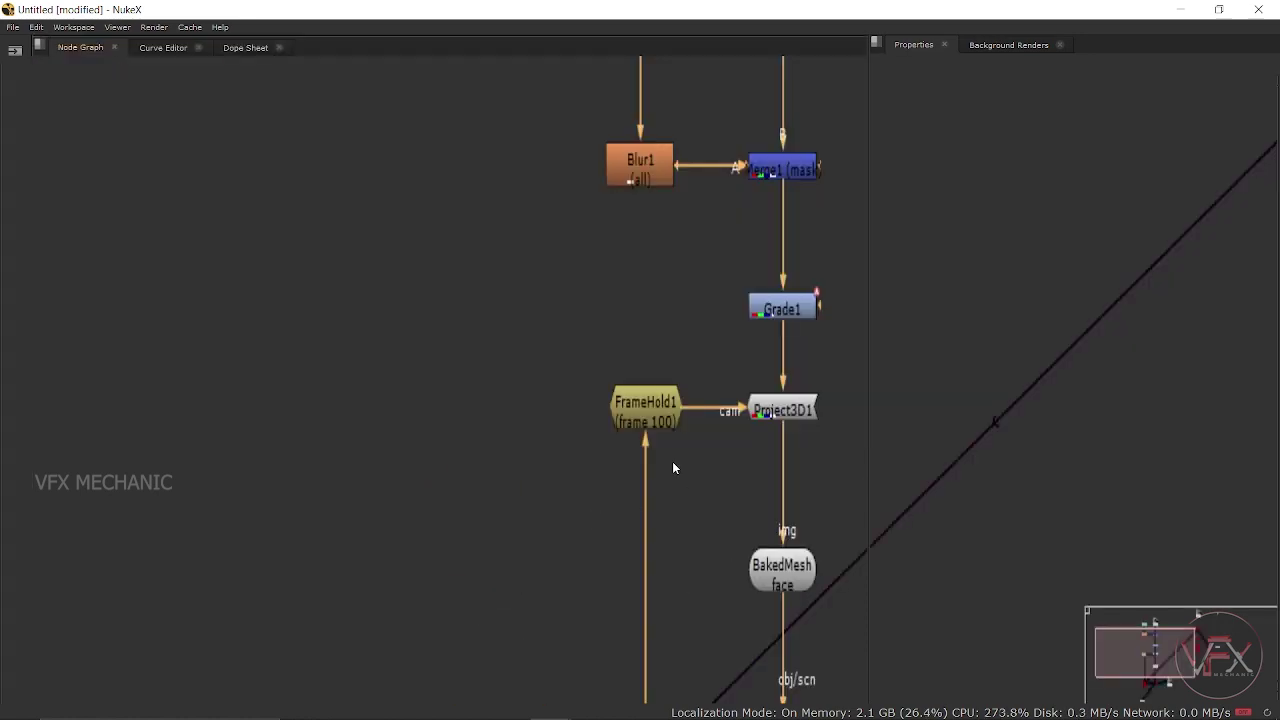
Frame the whole node tree and browse its branches from CameraTracker1 to Viewer1
{"action": "key", "text": "f"}
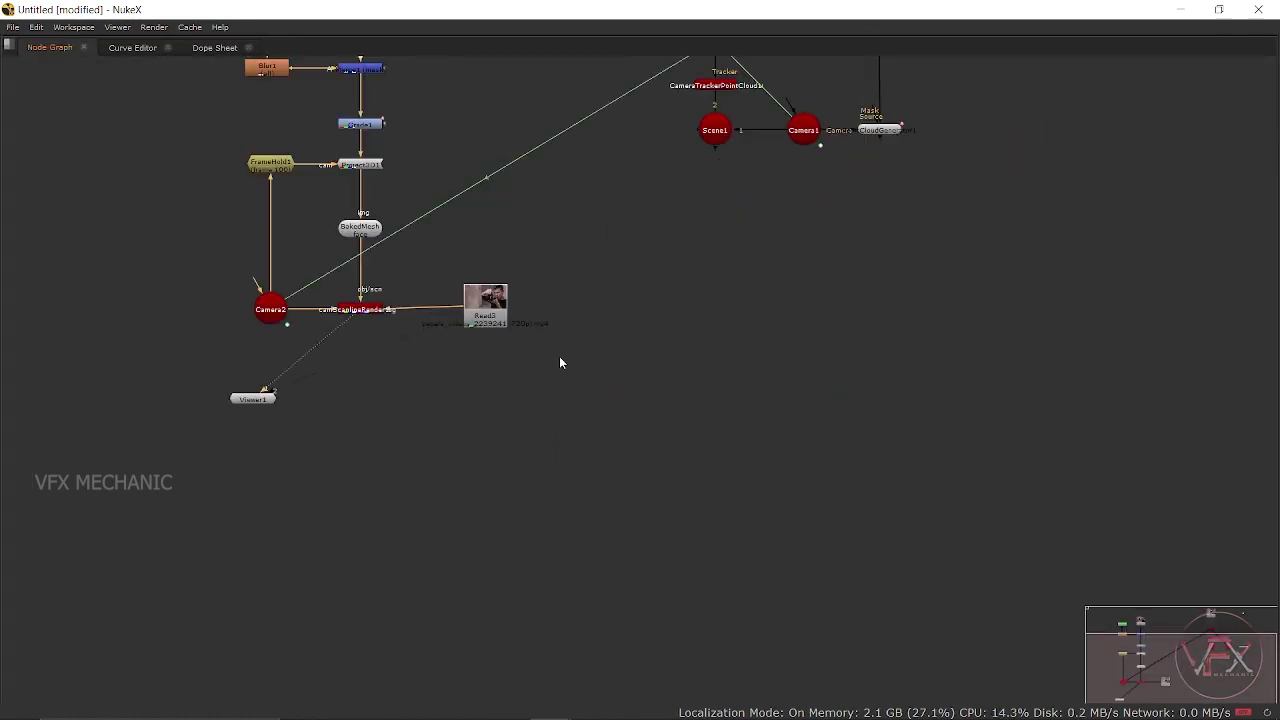
{"action": "scroll", "coordinate": [582, 364], "scroll_direction": "up", "scroll_amount": 2}
{"action": "scroll", "coordinate": [623, 458], "scroll_direction": "up", "scroll_amount": 2}
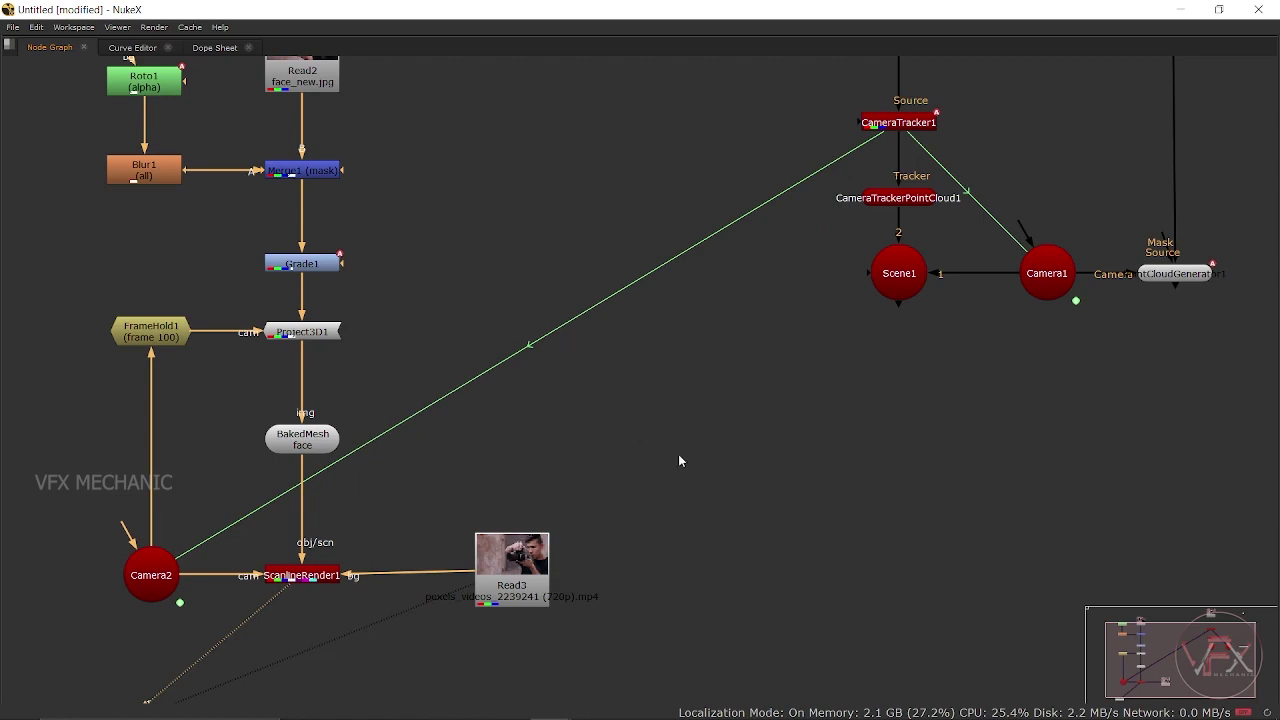
{"action": "scroll", "coordinate": [678, 460], "scroll_direction": "up", "scroll_amount": 1}
{"action": "left_click_drag", "start_coordinate": [666, 388], "coordinate": [84, 663]}
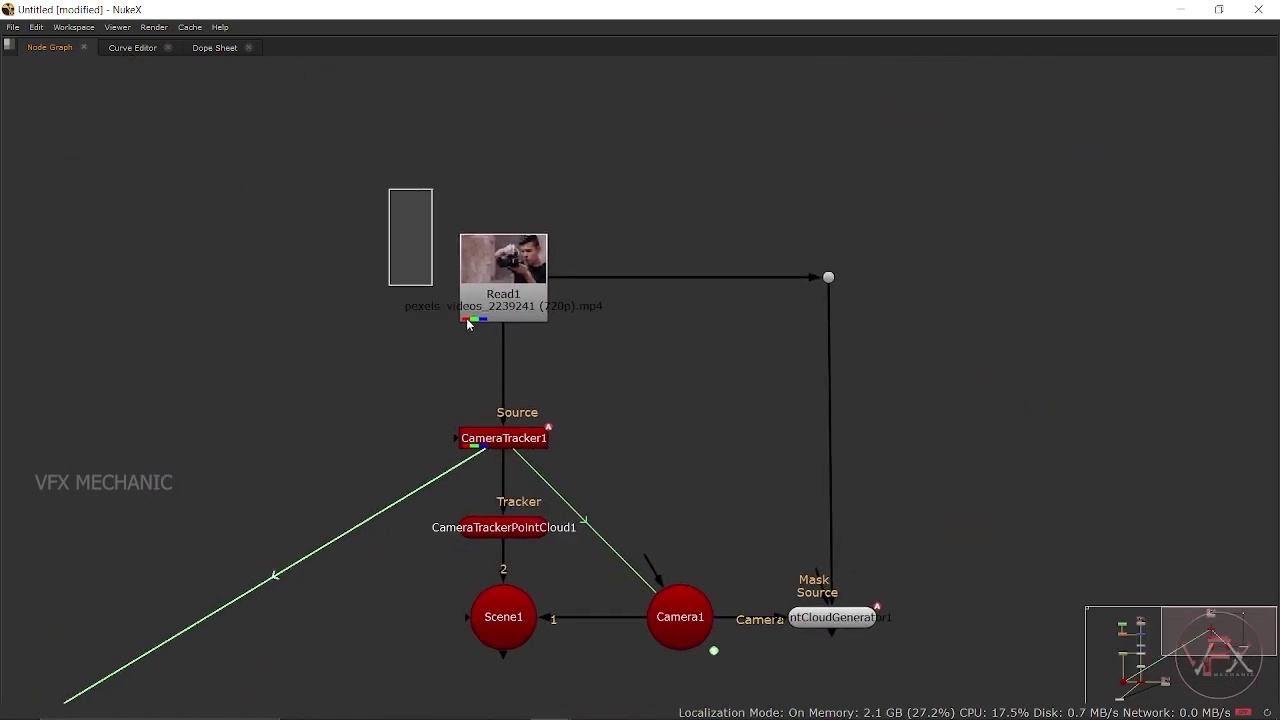
{"action": "mouse_move", "coordinate": [469, 325]}
{"action": "left_mouse_down"}
{"action": "mouse_move", "coordinate": [632, 402]}
{"action": "mouse_move", "coordinate": [709, 259]}
{"action": "left_mouse_up"}
{"action": "mouse_move", "coordinate": [853, 378]}
{"action": "left_mouse_down"}
{"action": "mouse_move", "coordinate": [907, 246]}
{"action": "mouse_move", "coordinate": [1104, 412]}
{"action": "left_mouse_up"}
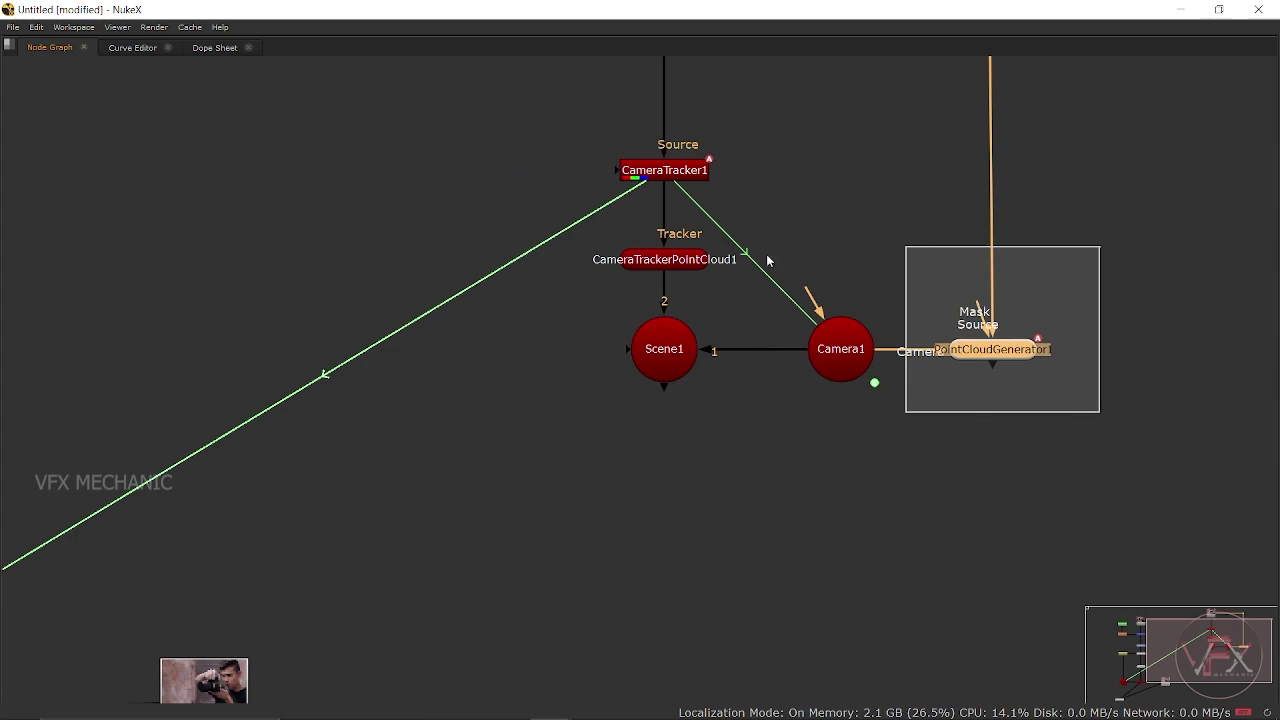
{"action": "mouse_move", "coordinate": [208, 539]}
{"action": "left_mouse_down"}
{"action": "mouse_move", "coordinate": [443, 380]}
{"action": "mouse_move", "coordinate": [745, 340]}
{"action": "left_mouse_up"}
{"action": "left_click_drag", "start_coordinate": [458, 296], "coordinate": [701, 388]}
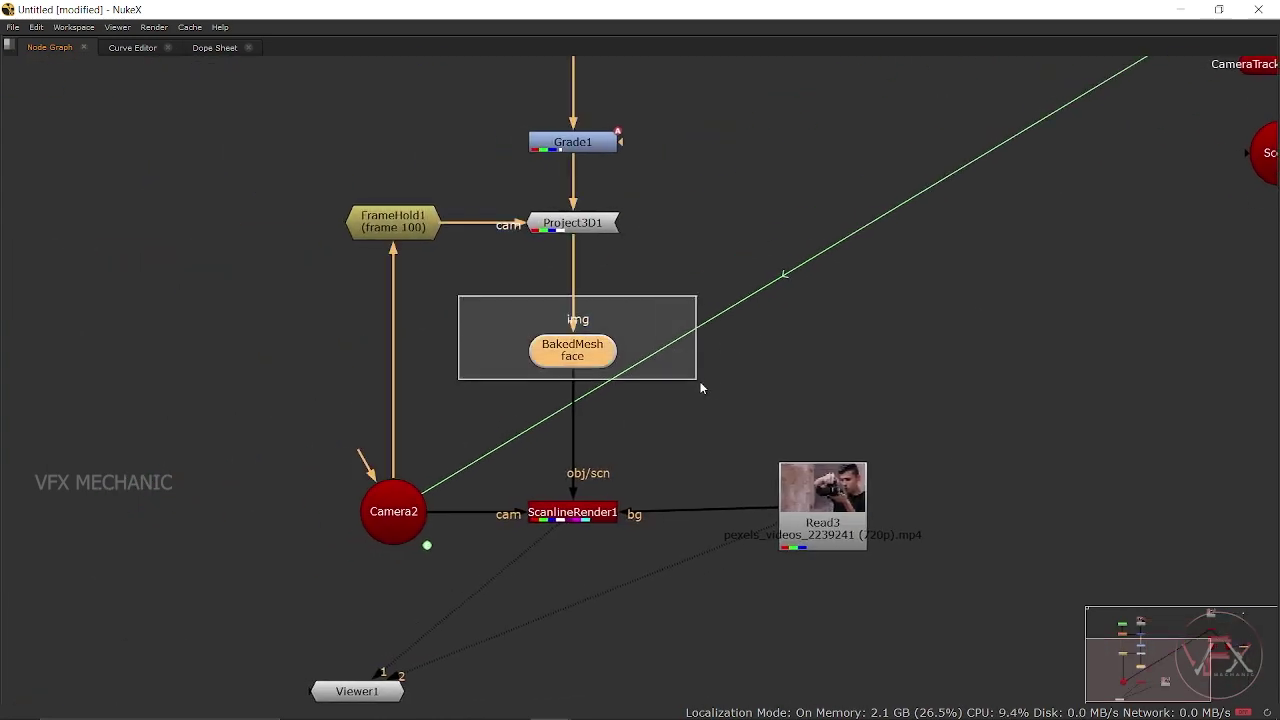
{"action": "left_click_drag", "start_coordinate": [654, 329], "coordinate": [654, 493]}
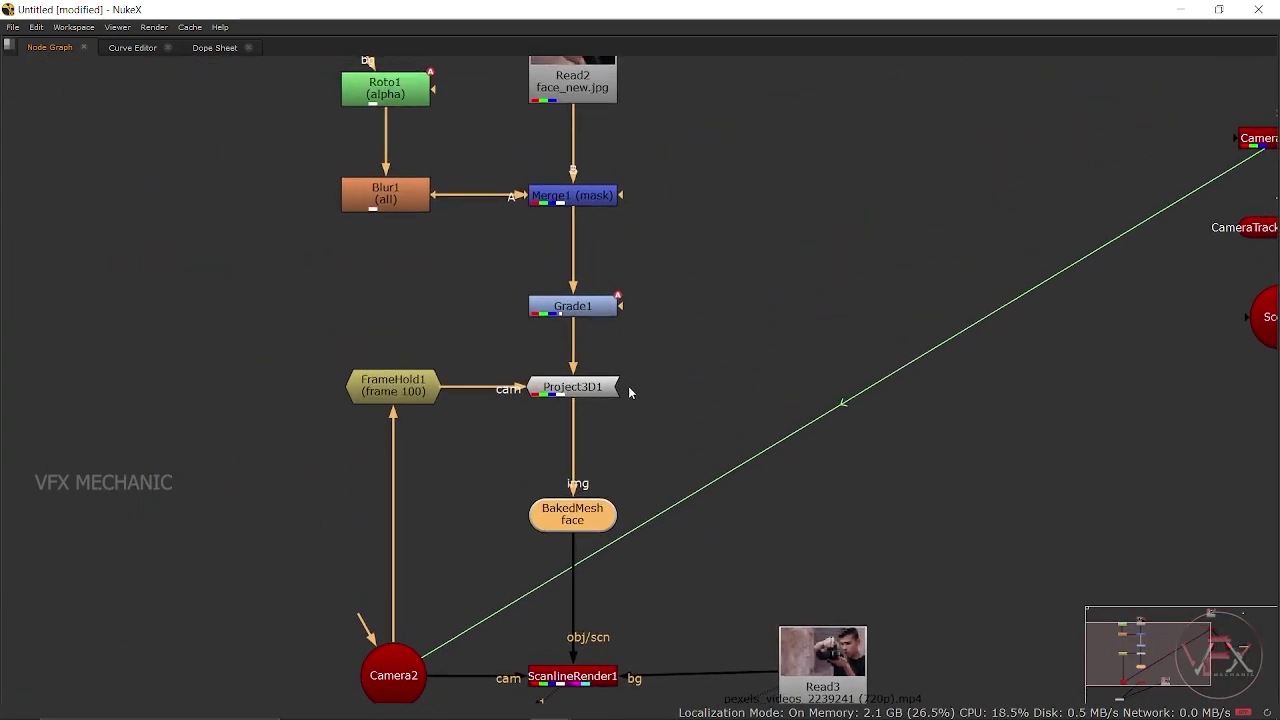
{"action": "mouse_move", "coordinate": [628, 386]}
{"action": "left_mouse_down"}
{"action": "mouse_move", "coordinate": [672, 254]}
{"action": "mouse_move", "coordinate": [484, 417]}
{"action": "mouse_move", "coordinate": [433, 401]}
{"action": "left_mouse_up"}
{"action": "scroll", "coordinate": [724, 283], "scroll_direction": "down", "scroll_amount": 3}
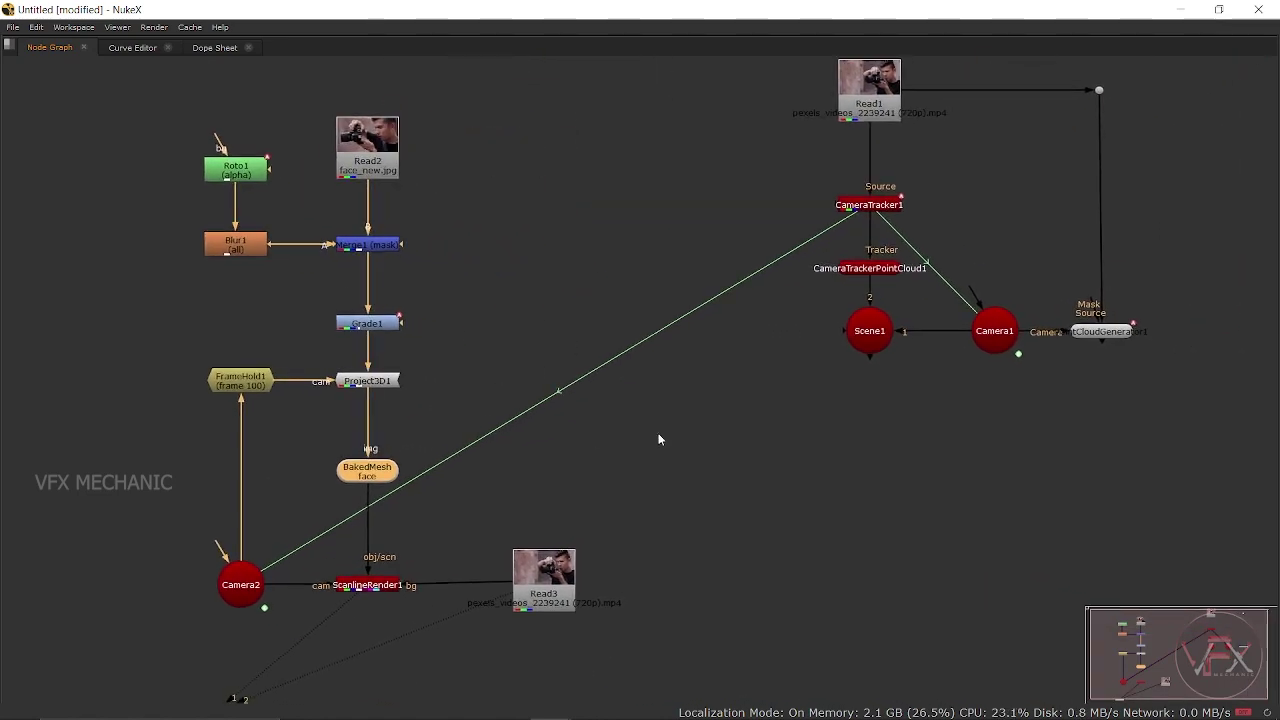
{"action": "left_click", "coordinate": [658, 436]}
{"action": "left_click_drag", "start_coordinate": [678, 397], "coordinate": [679, 437]}
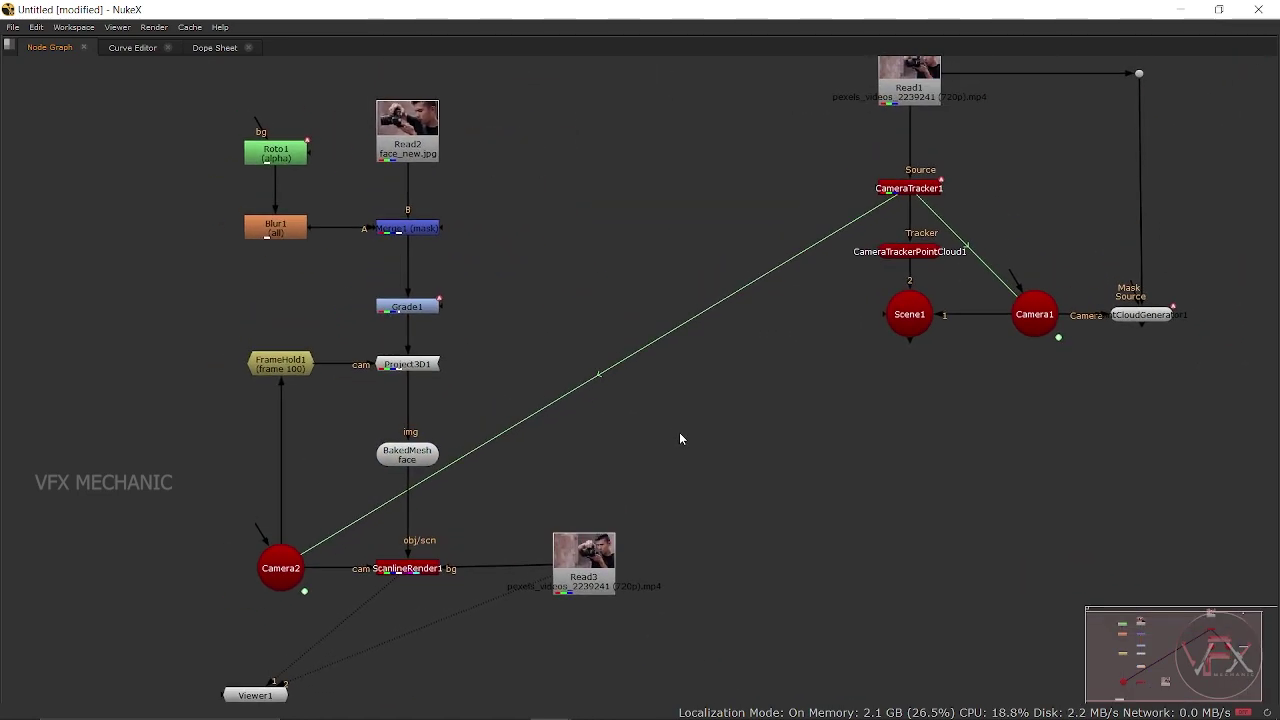
Restore the full workspace and briefly play the clip, stopping at frame 60
{"action": "key", "text": "space"}
{"action": "left_click", "coordinate": [460, 415]}
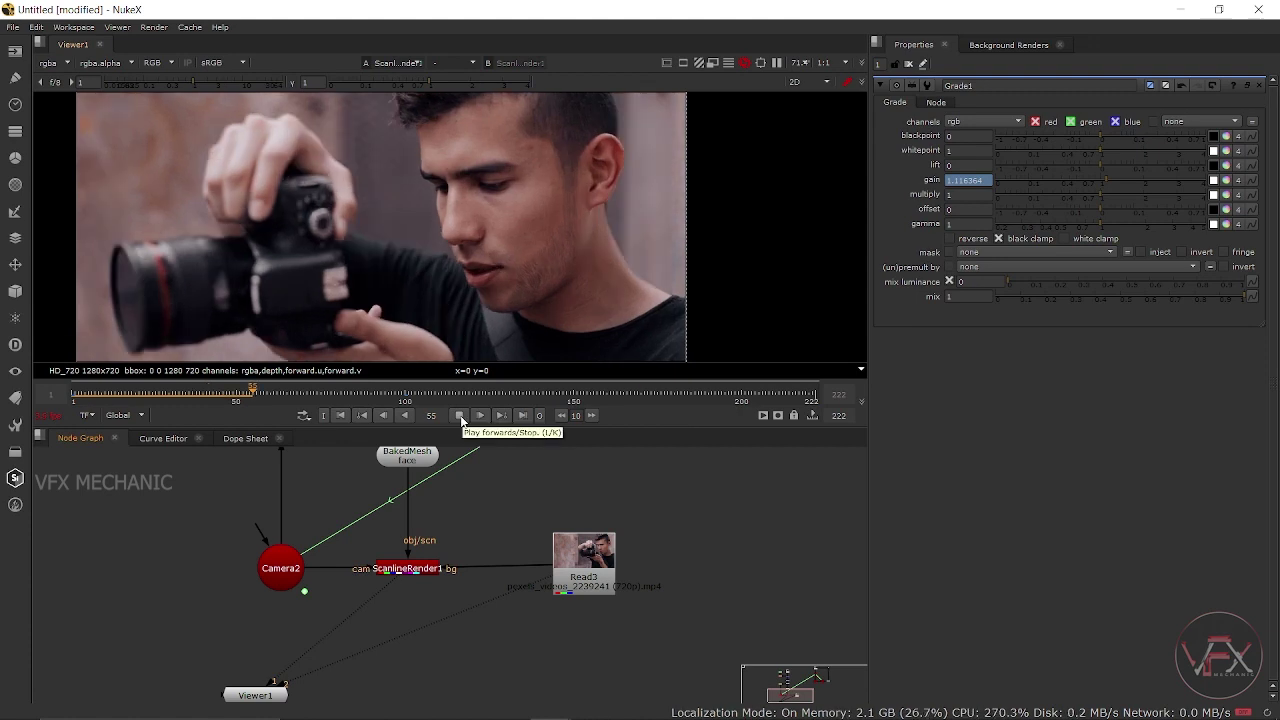
{"action": "left_click", "coordinate": [460, 415]}
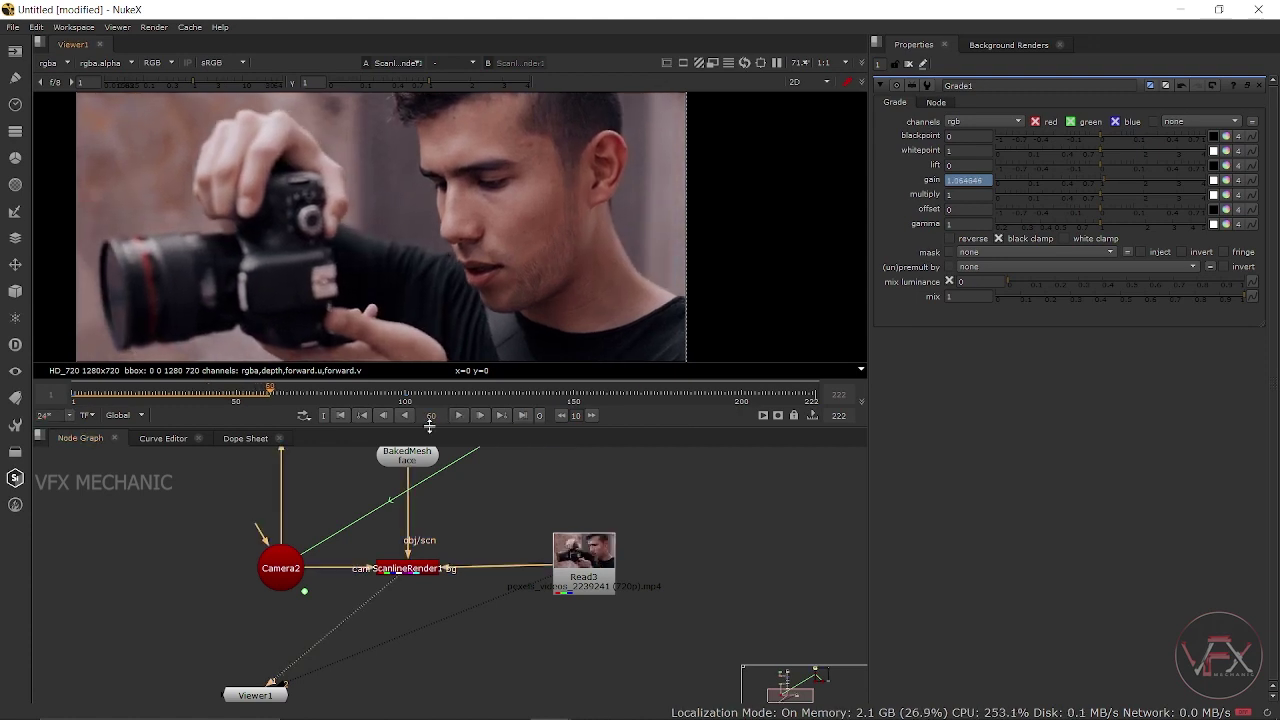
{"action": "left_click", "coordinate": [343, 416]}
{"action": "scroll", "coordinate": [520, 489], "scroll_direction": "down", "scroll_amount": 3}
{"action": "scroll", "coordinate": [517, 500], "scroll_direction": "down", "scroll_amount": 2}
Select the Read1 camera-tracking group and move it down-left toward the projection nodes
{"action": "key", "text": "space"}
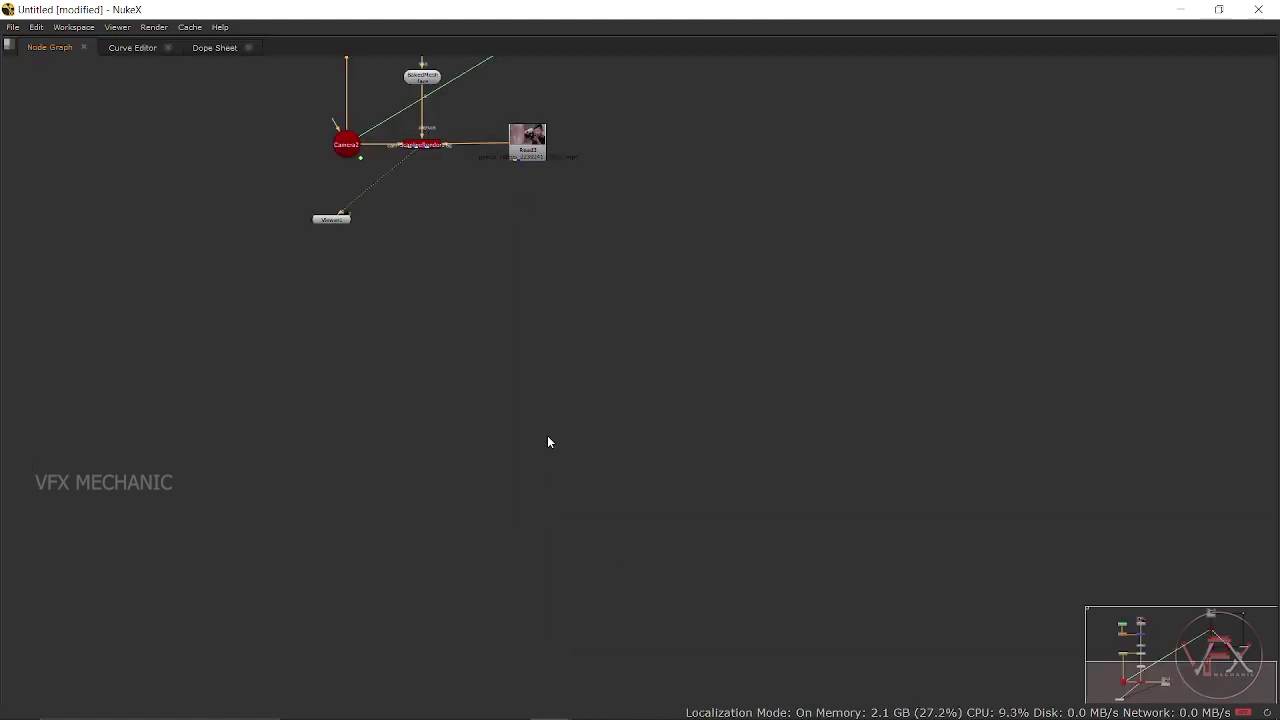
{"action": "key", "text": "f"}
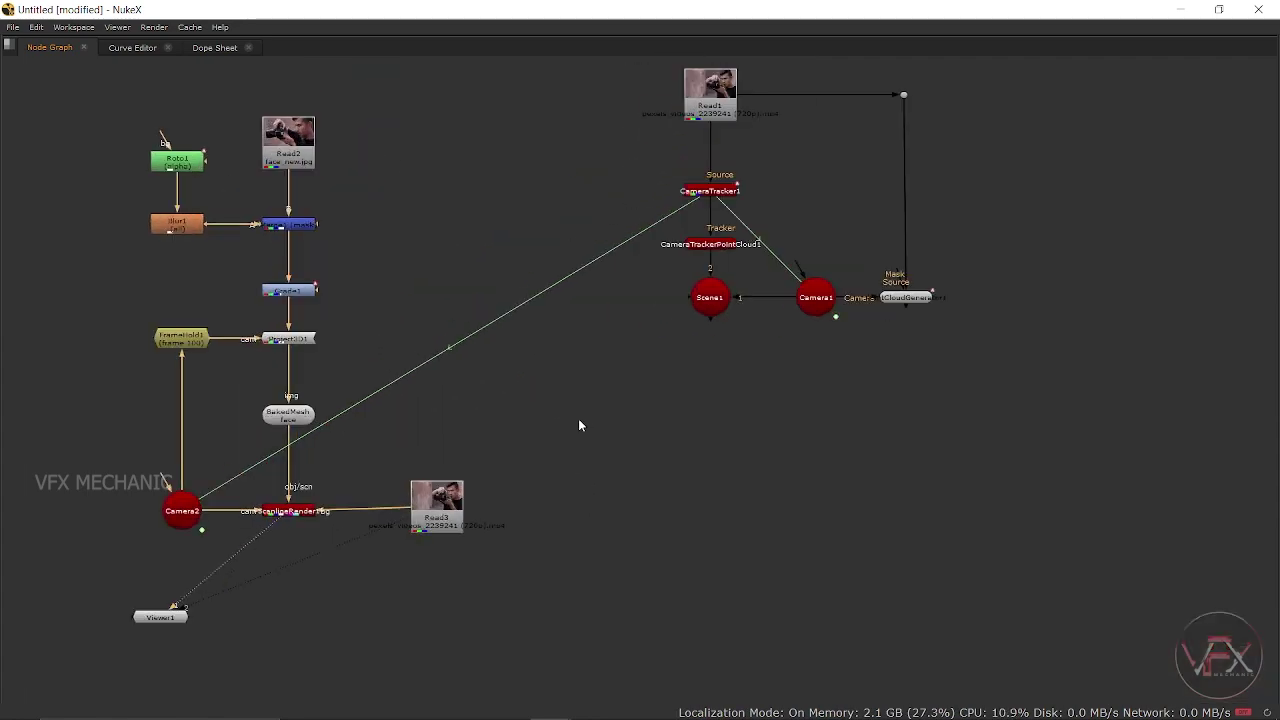
{"action": "scroll", "coordinate": [600, 425], "scroll_direction": "up", "scroll_amount": 2}
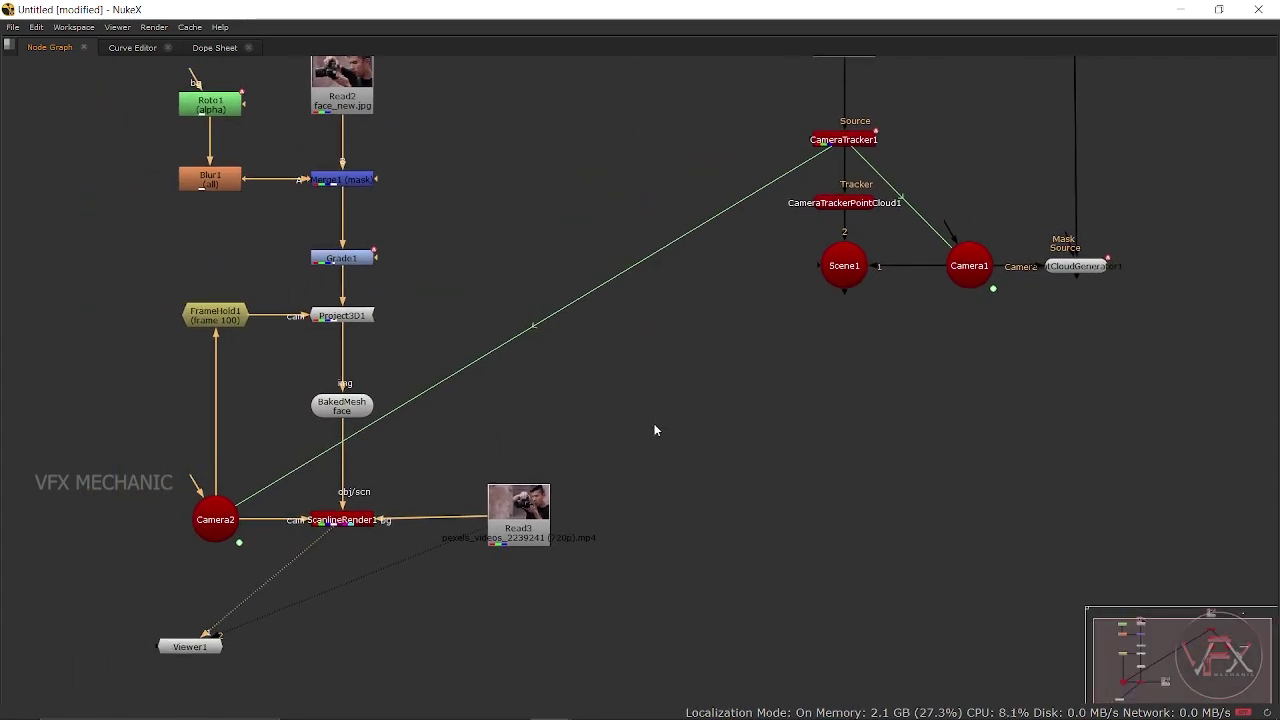
{"action": "scroll", "coordinate": [655, 430], "scroll_direction": "down", "scroll_amount": 1}
{"action": "left_click_drag", "start_coordinate": [646, 397], "coordinate": [605, 477]}
{"action": "left_click_drag", "start_coordinate": [698, 132], "coordinate": [1073, 432]}
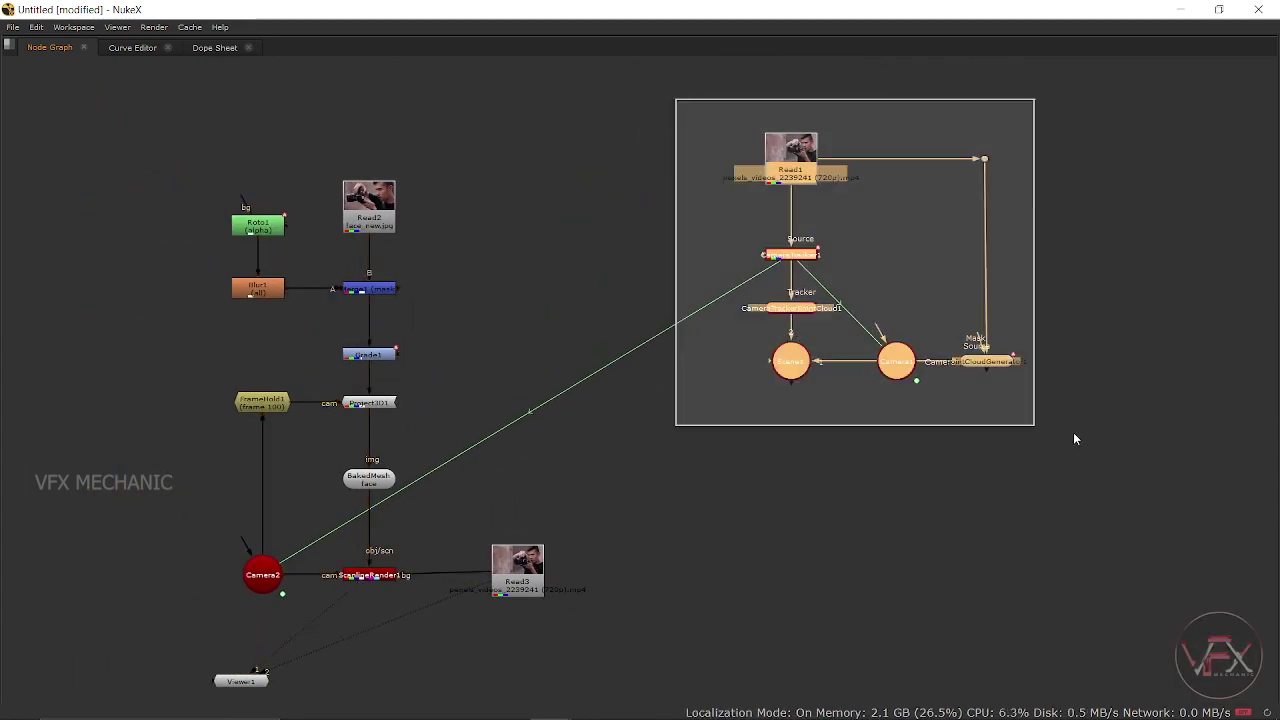
{"action": "left_click_drag", "start_coordinate": [790, 255], "coordinate": [648, 427]}
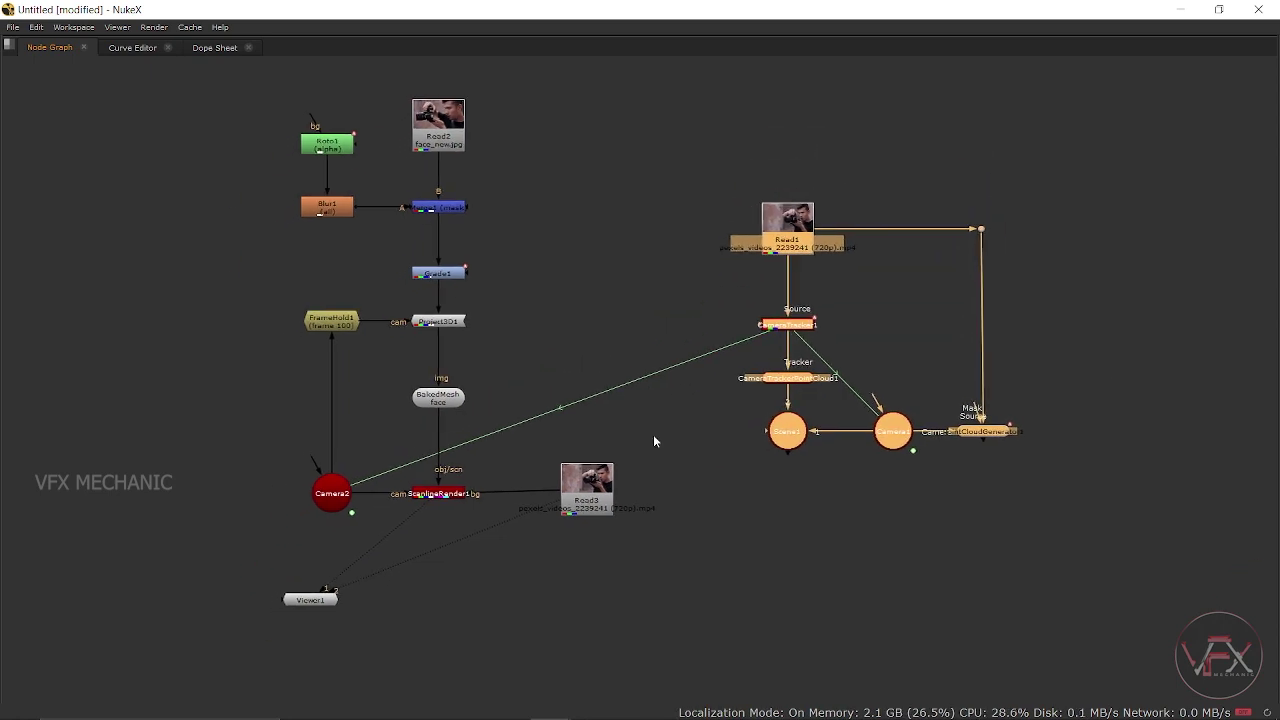
{"action": "mouse_move", "coordinate": [452, 697]}
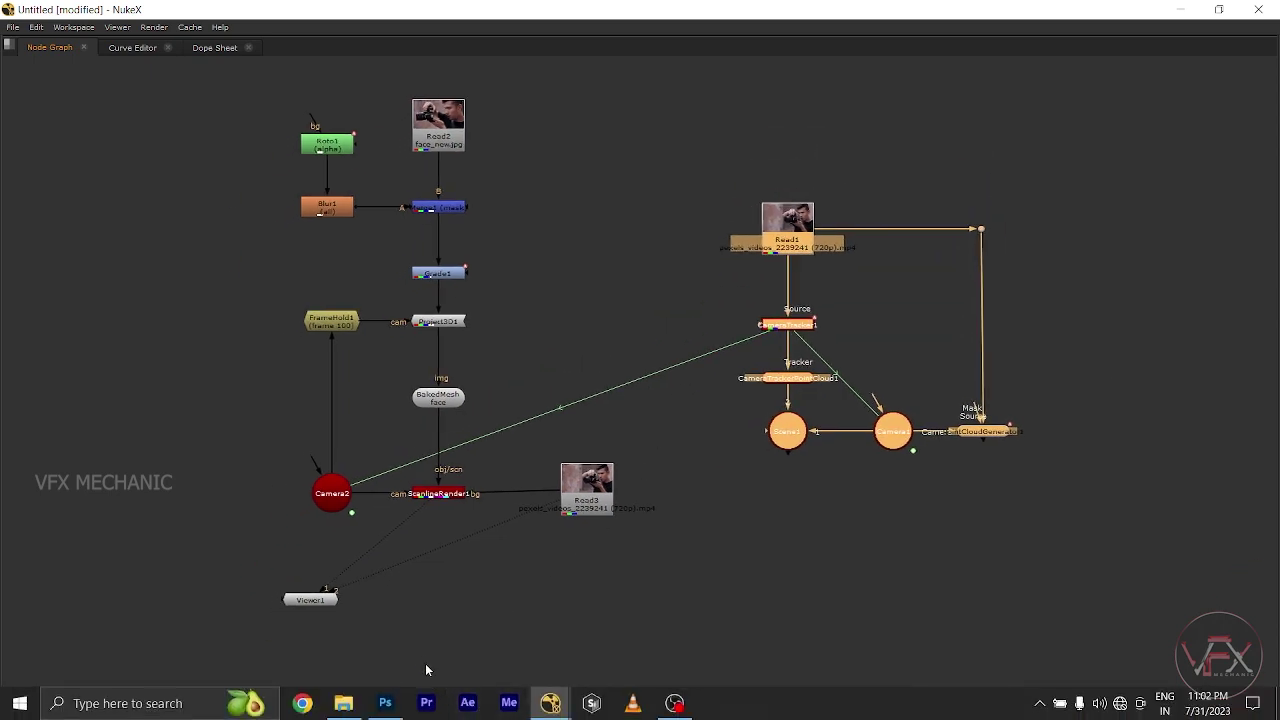